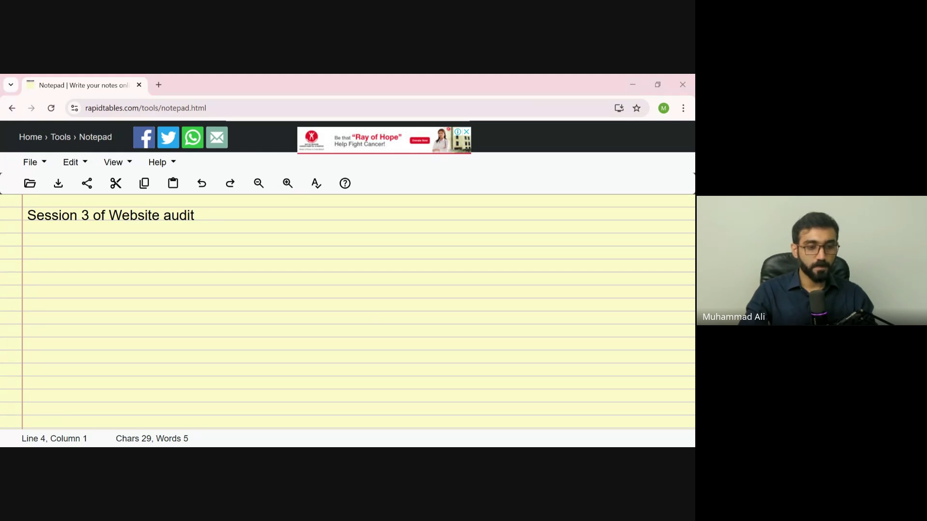
Add the line "Screaming Log analyzer" below the "Session 3 of Website audit" heading
key("alt+Tab")
type("Screamin")
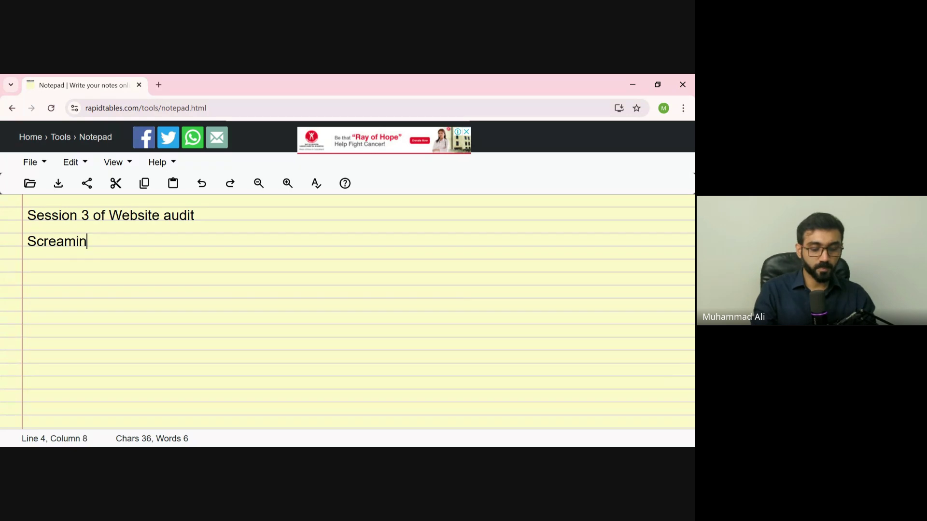
type("g Log analyzer")
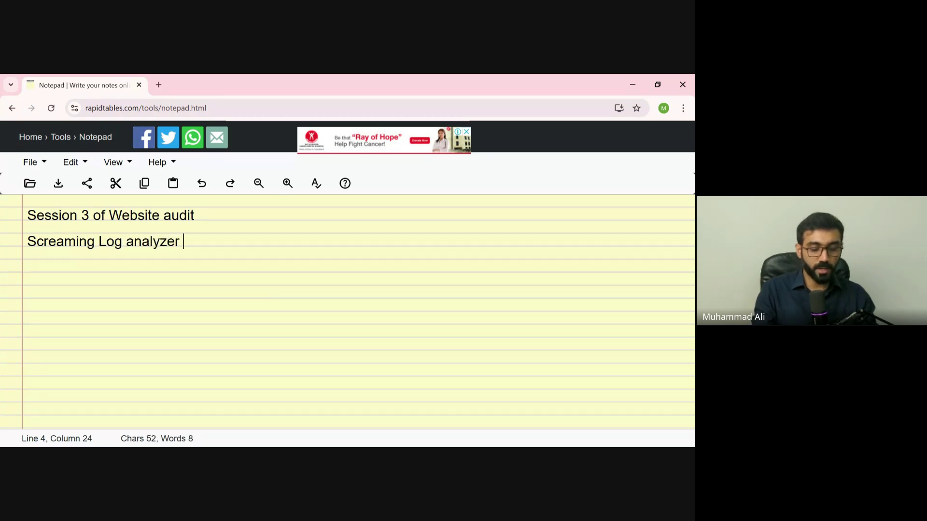
key("Return")
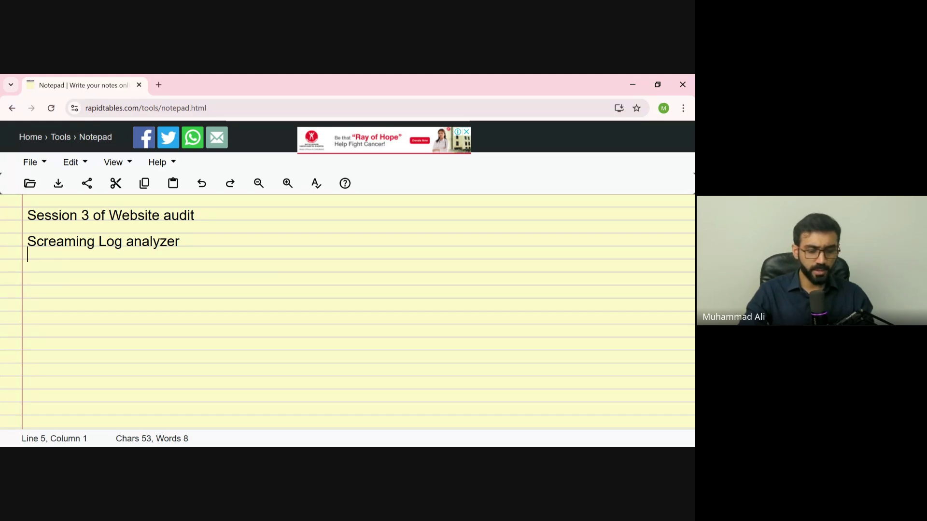
Start a new line below, after a blank one, reading "Webserver - Log file"
key("Return")
type("Webserve")
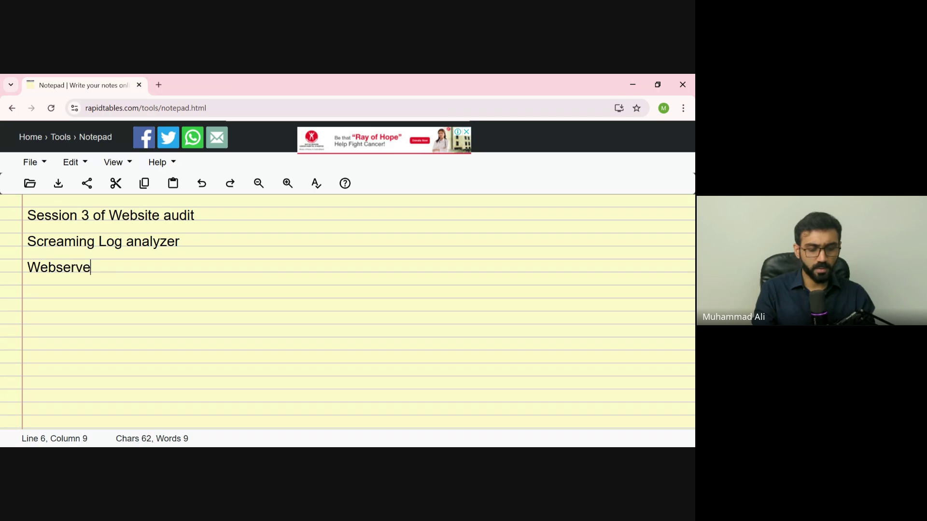
key("BackSpace")
type("er ")
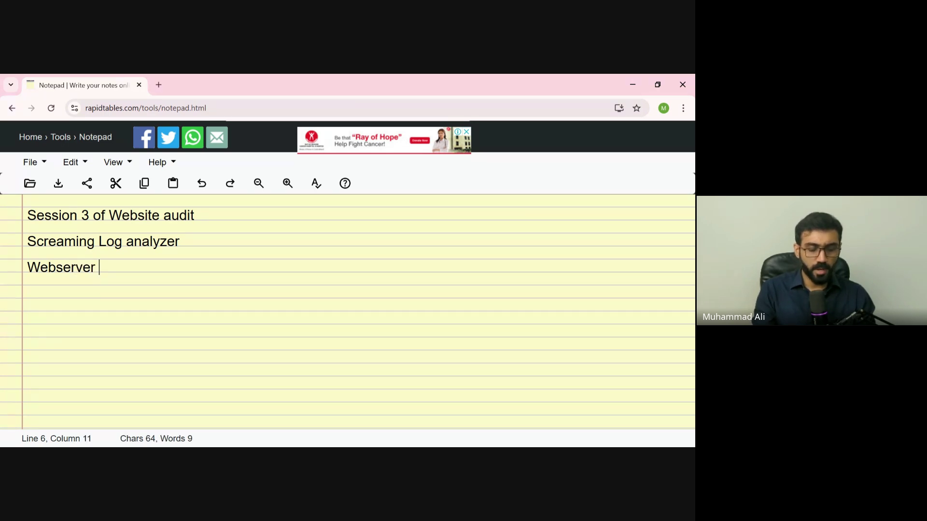
type("- Log file ")
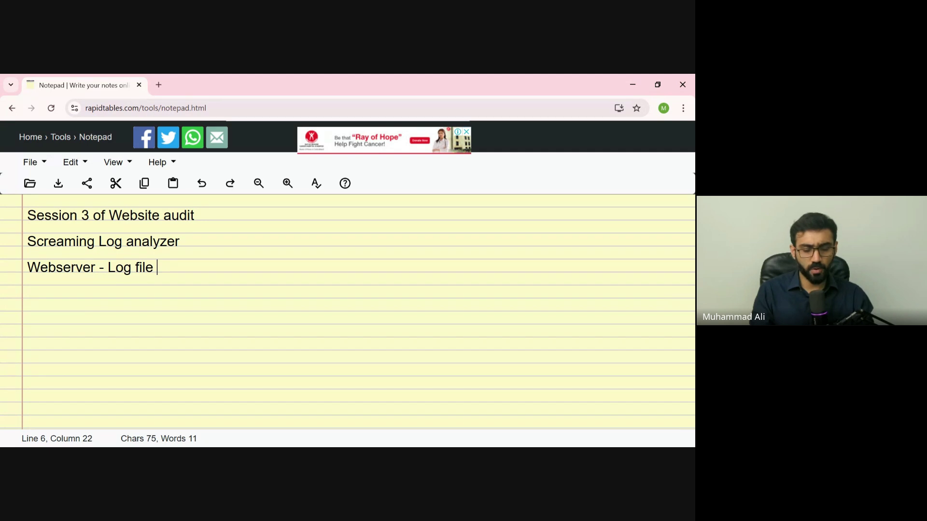
Continue the Webserver line with "(apke konse URL hit hue (from google, yahoo, bing etc), kis"
type("(")
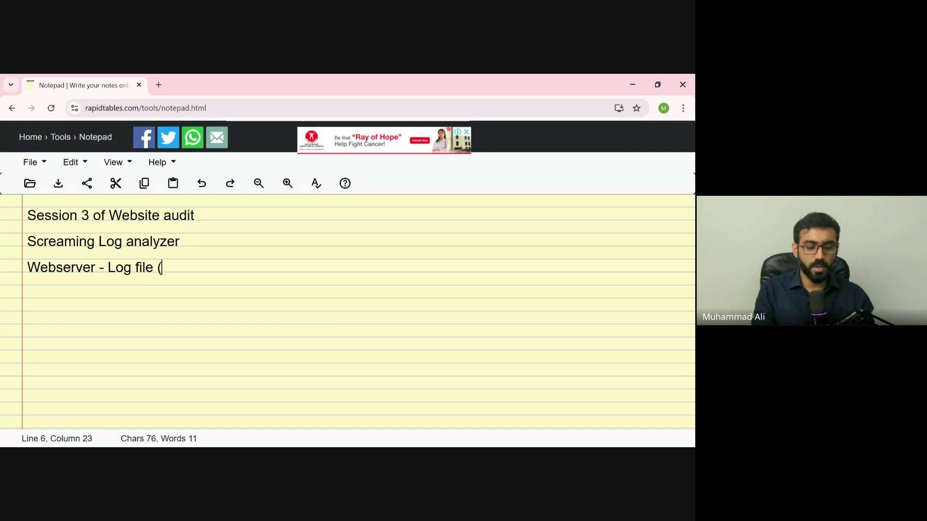
type("apke ")
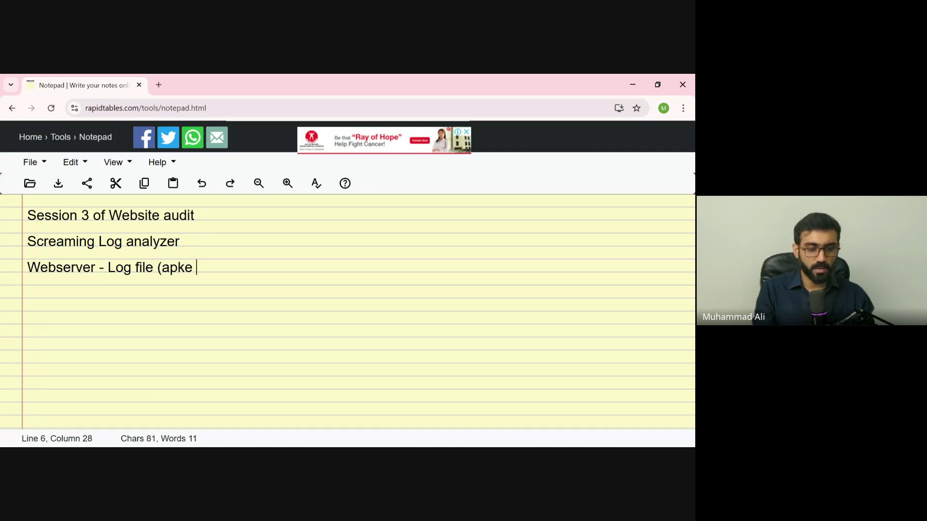
type("konse URL h")
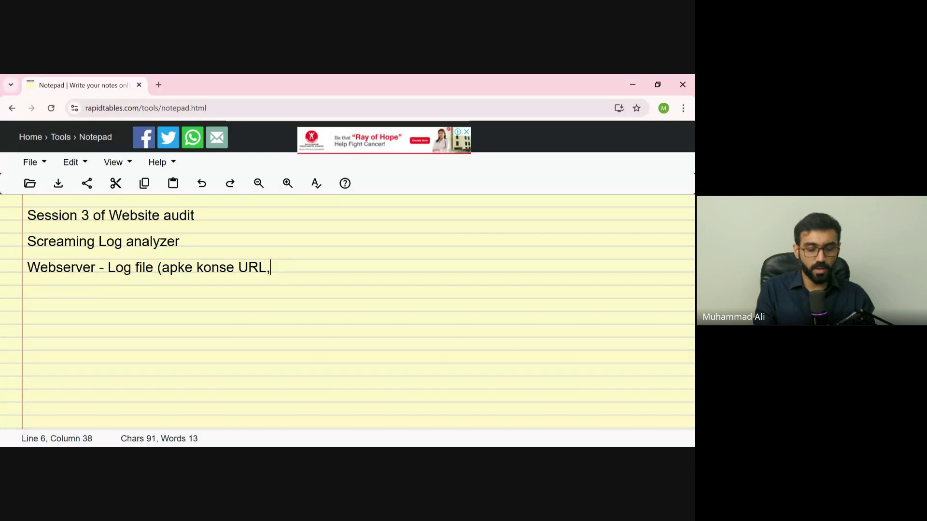
type("it hue")
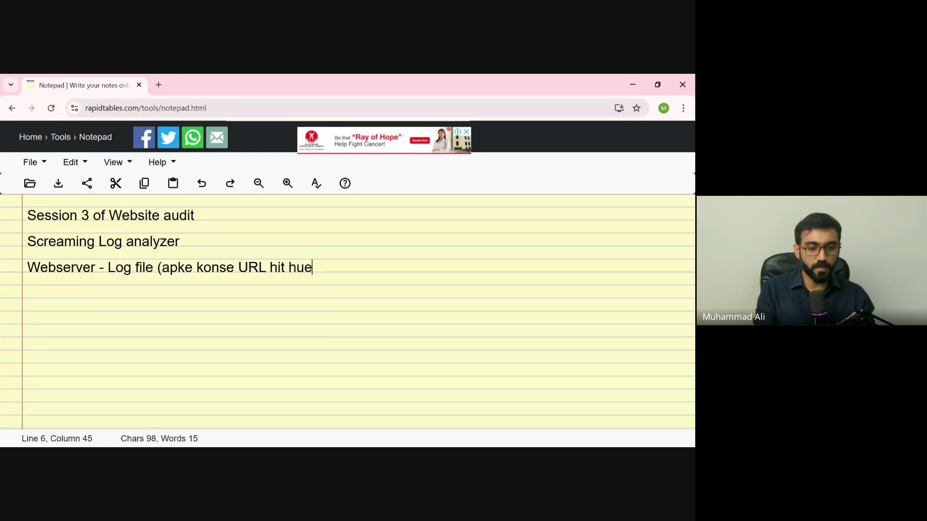
type(" (from ")
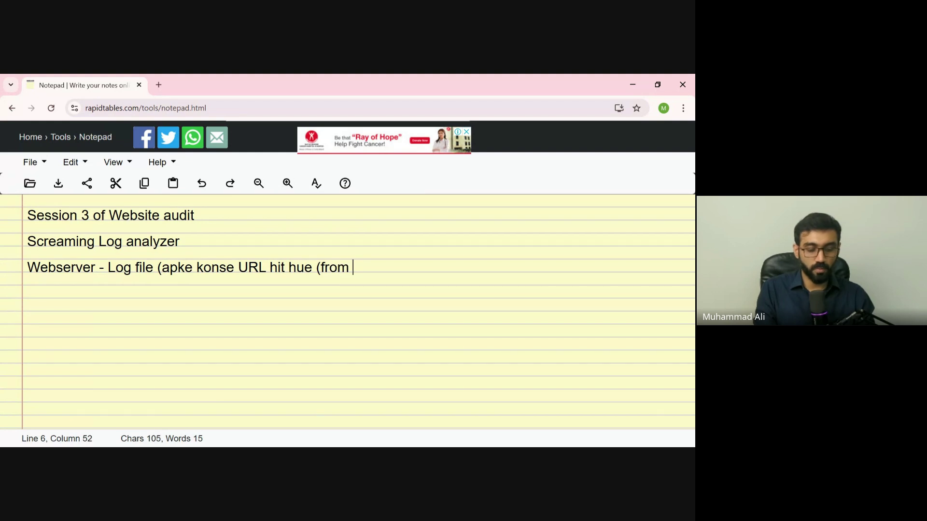
type("google, y")
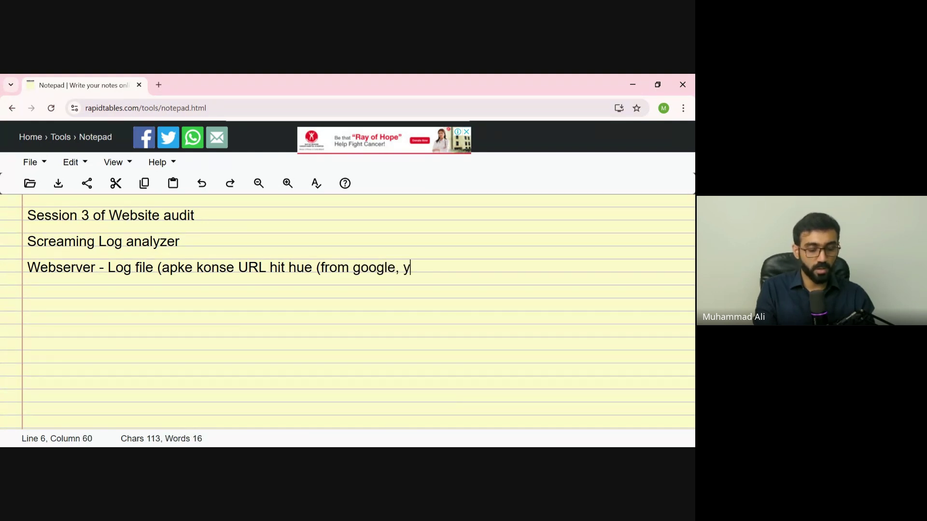
type("ahoo, bing e")
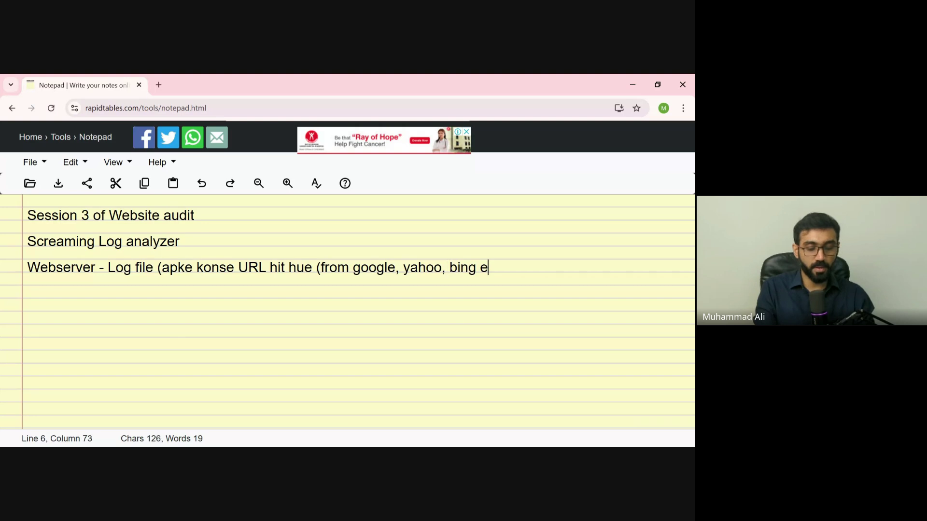
type("tc), kis")
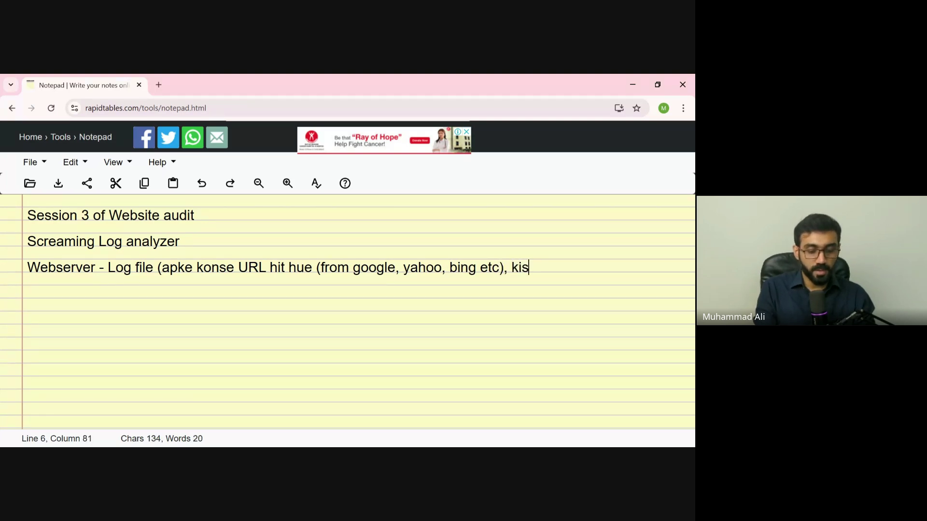
Extend the log file description with "time pe hue, Response code kya gya?,"
type(" time pe hue,")
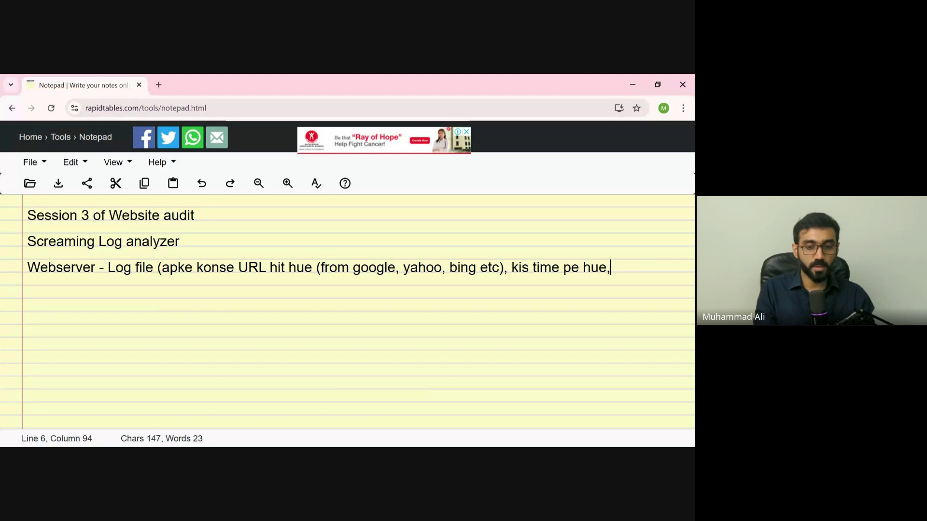
type(" Response ")
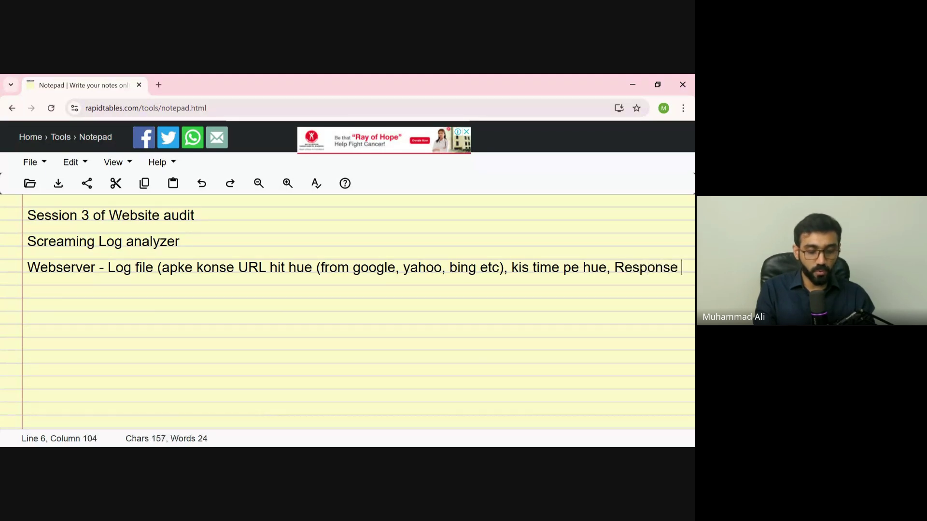
type("code kya ")
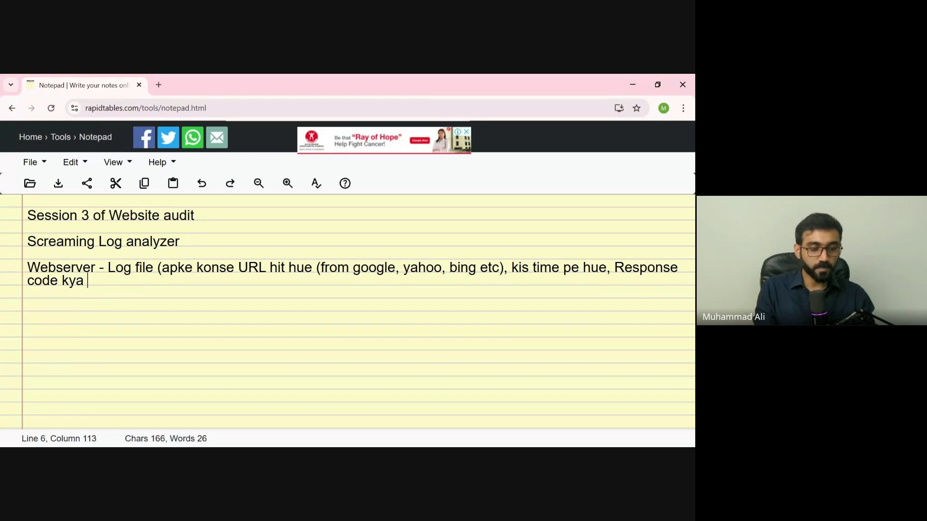
type("gya?,")
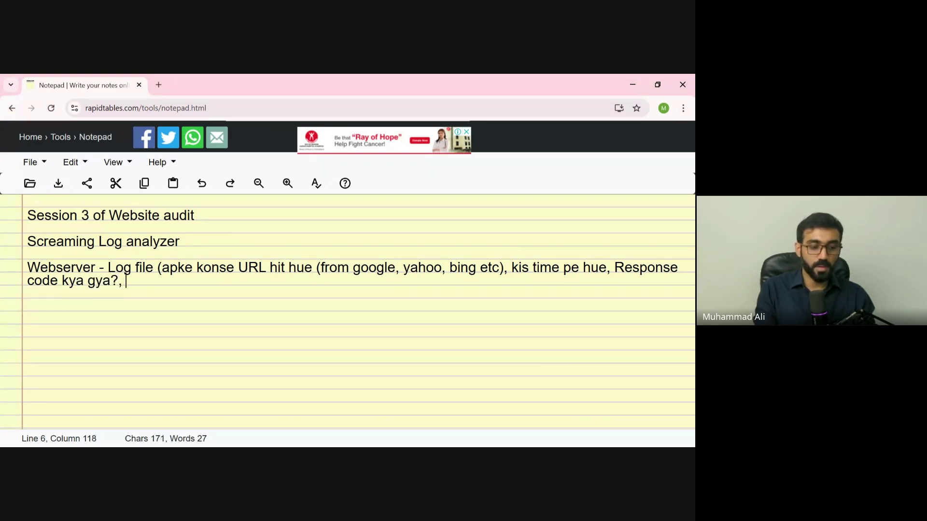
Append "Status kya" to the end of the log file description
type(" Status kya")
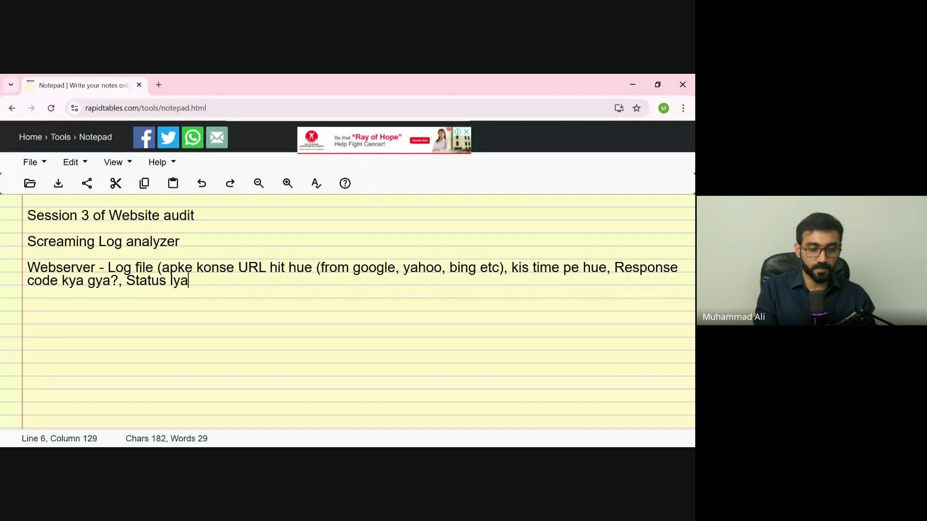
key("BackSpace")
key("BackSpace")
key("BackSpace")
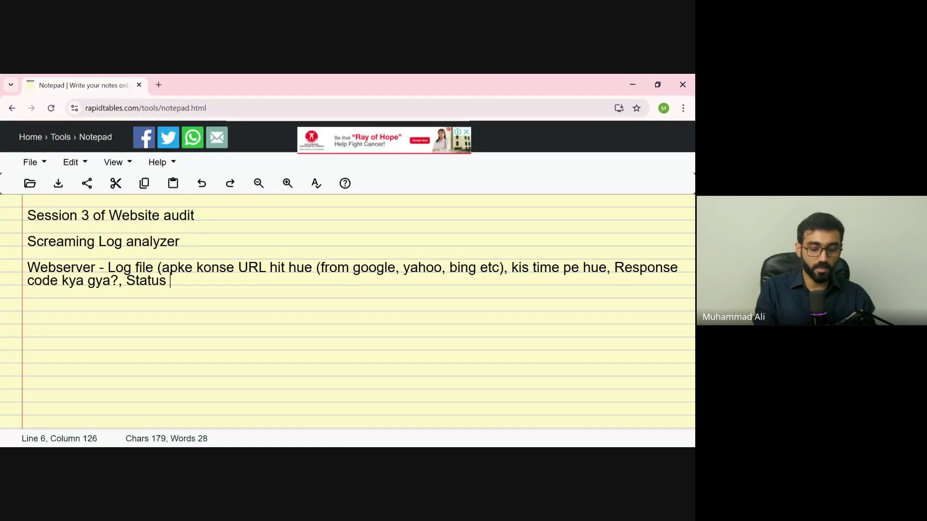
type("kya (")
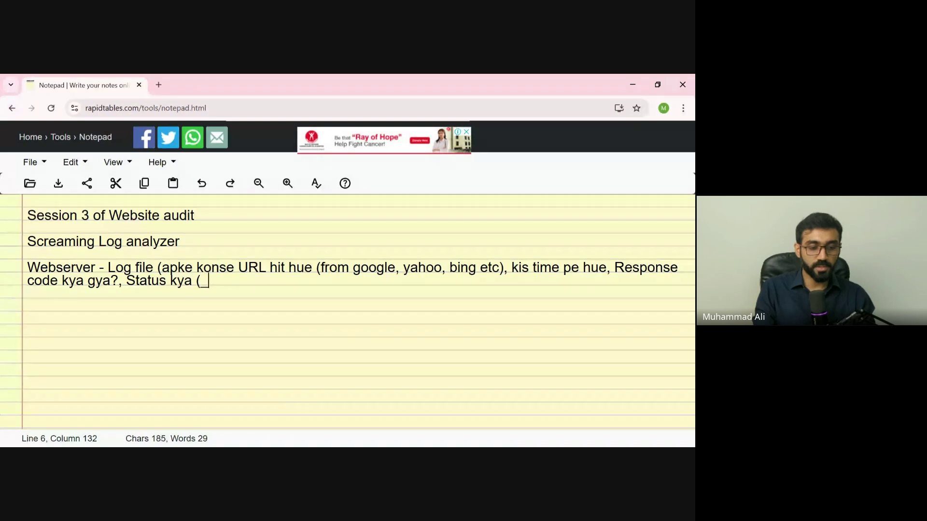
key("BackSpace")
key("BackSpace")
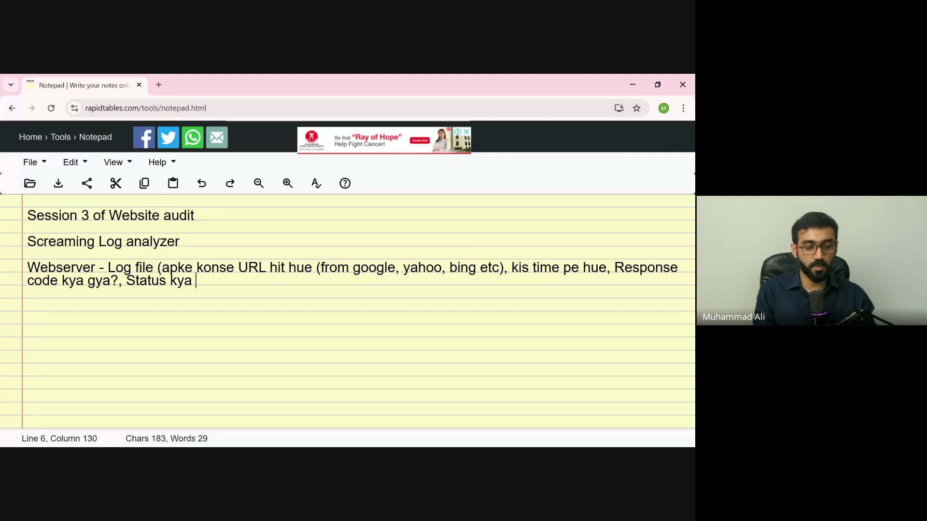
Replace the trailing words "Status kya" with "recent page resposne code"
key("ctrl+shift+Left")
key("ctrl+shift+Left")
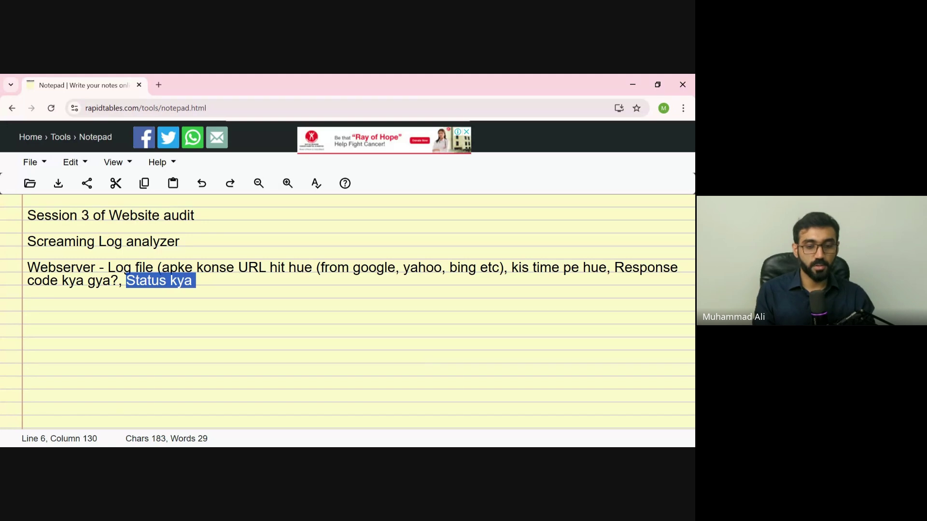
key("Right")
key("Left")
key("Left")
key("ctrl+shift+Left")
key("ctrl+shift+Left")
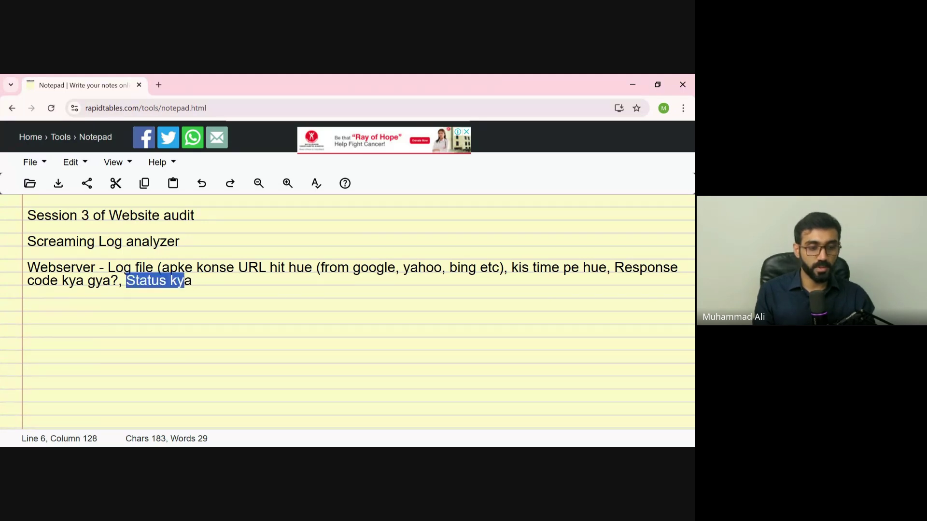
key("Left")
type("recent pa")
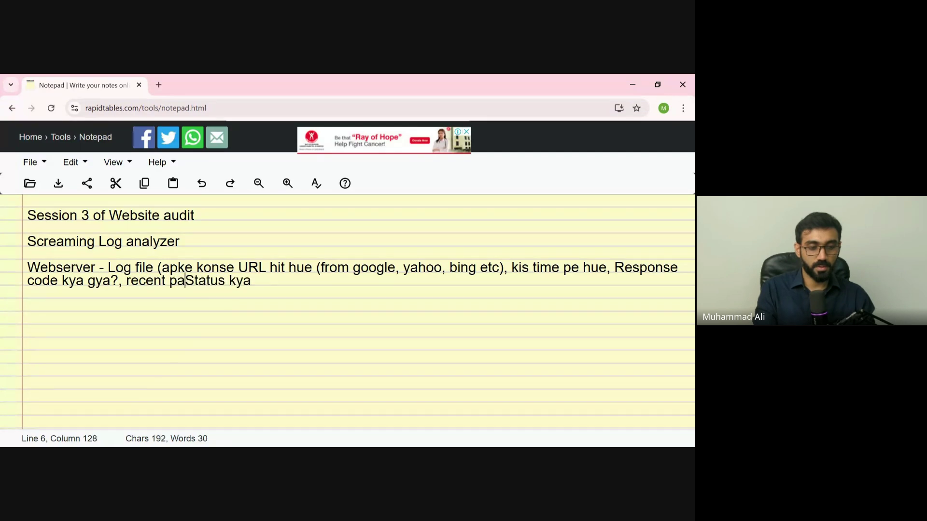
type("ge resposn")
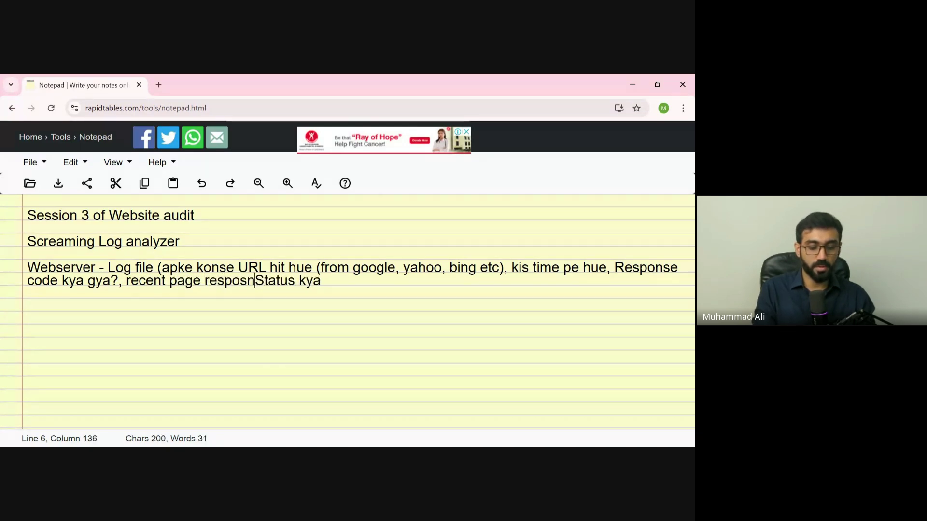
type("e code")
key("ctrl+shift+Right")
key("ctrl+shift+Right")
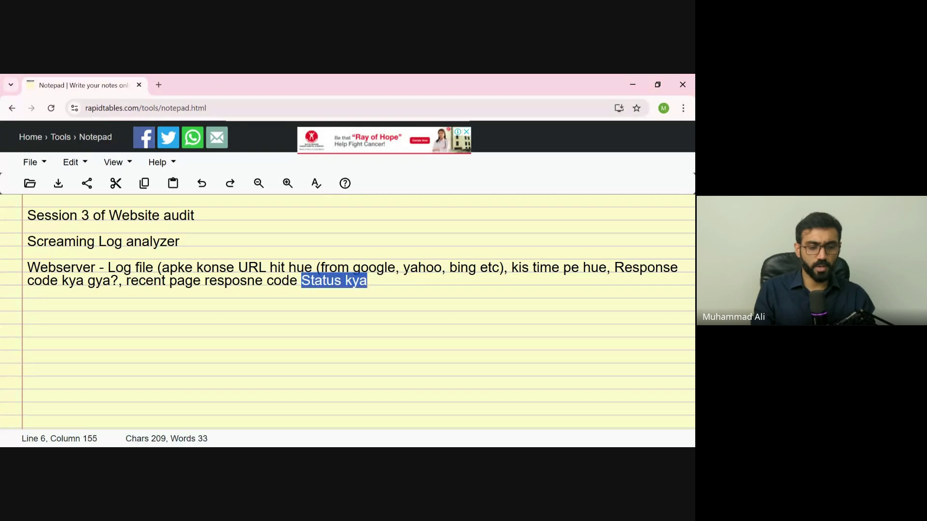
key("BackSpace")
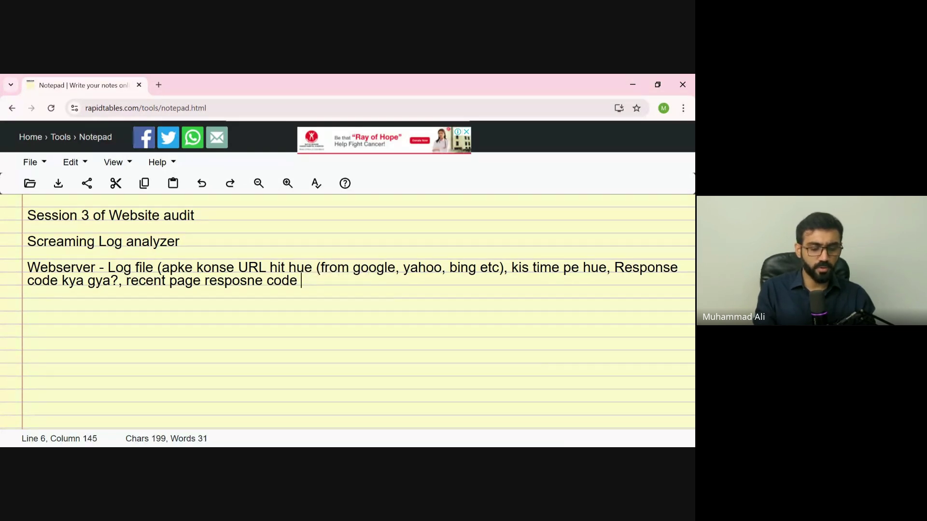
Append "- history of page response code," to the log file description
type("- history")
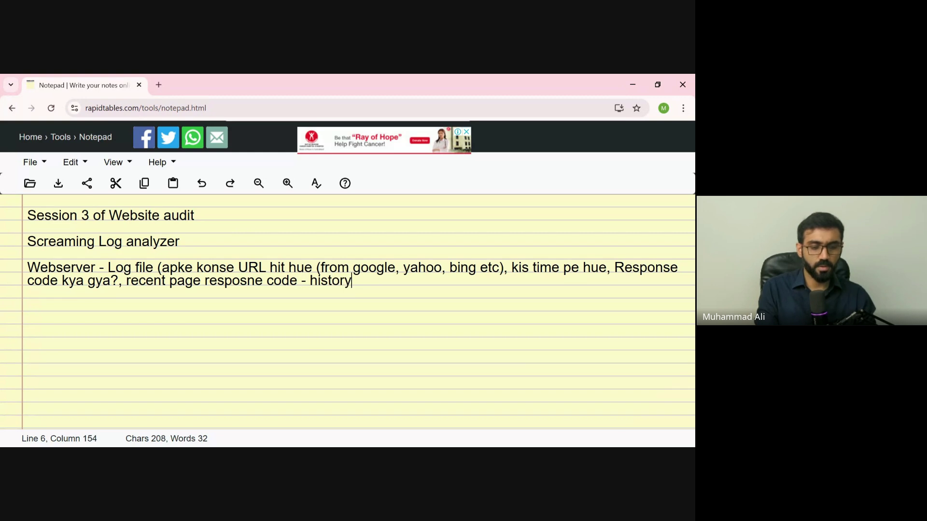
type(" of page r")
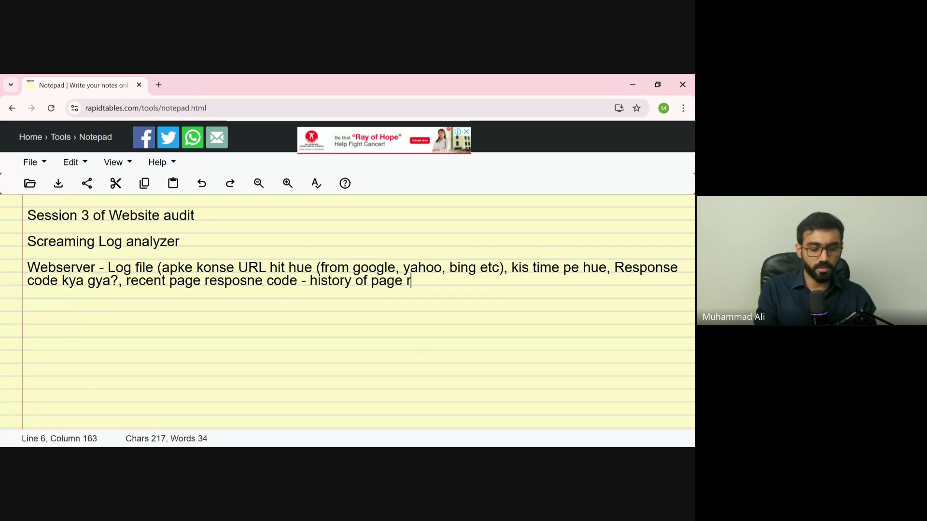
type("esponse coee,")
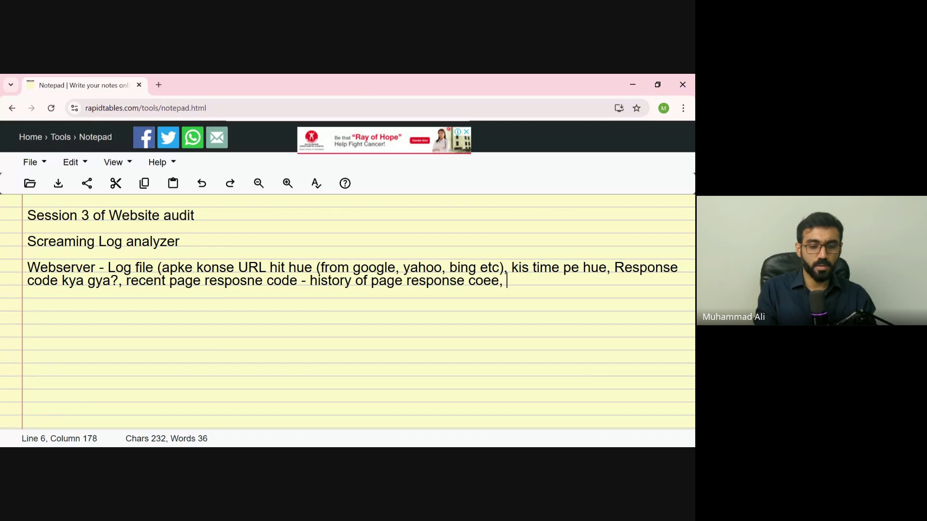
key("BackSpace")
key("BackSpace")
key("BackSpace")
type("de,")
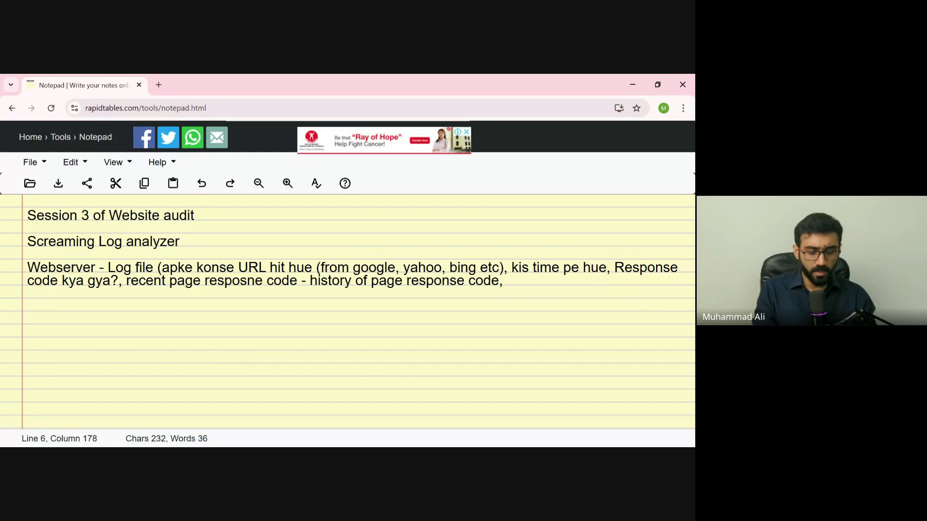
Extend the log file description with "page ka size, page ko receive krne me time kitna lage,"
type(" page ka size")
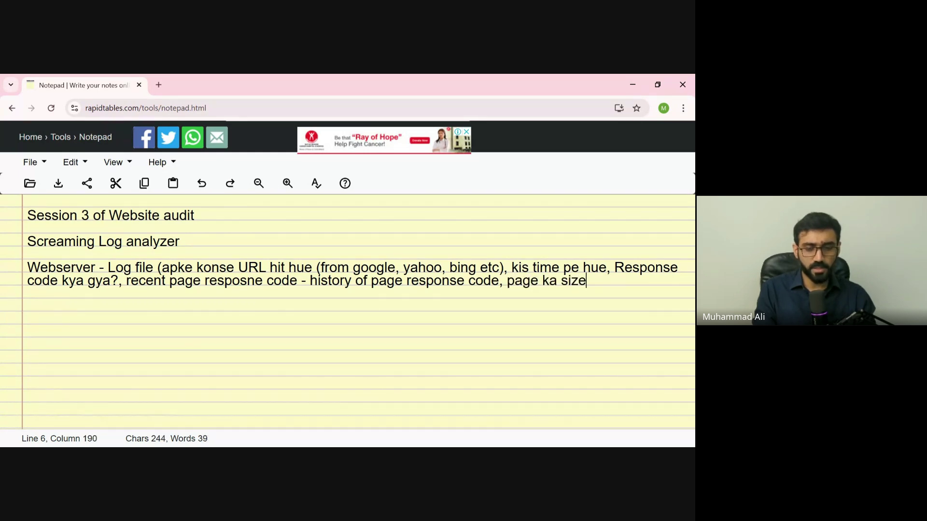
type(", ")
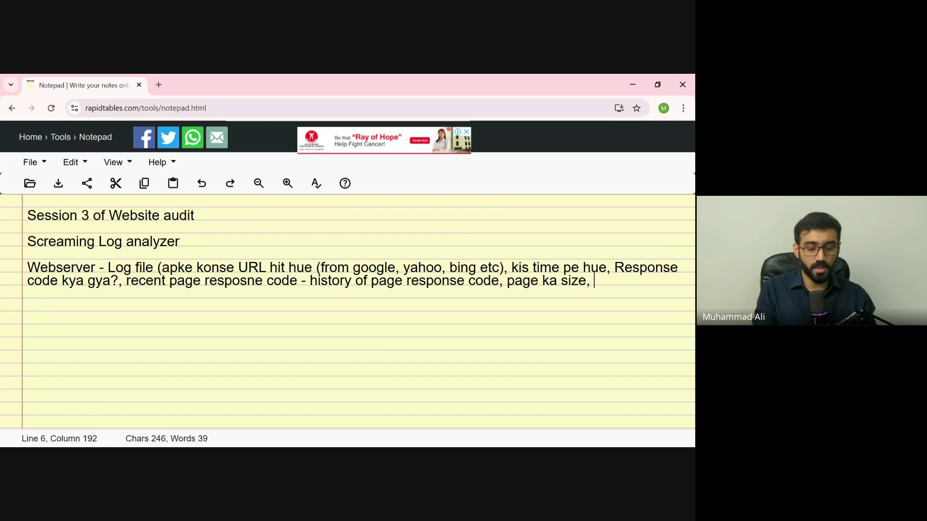
type("page ")
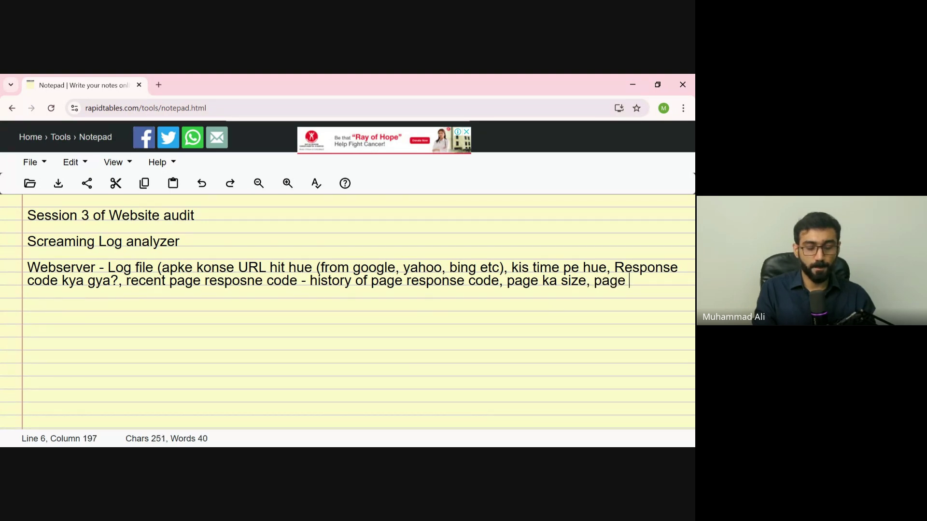
type("ko recei")
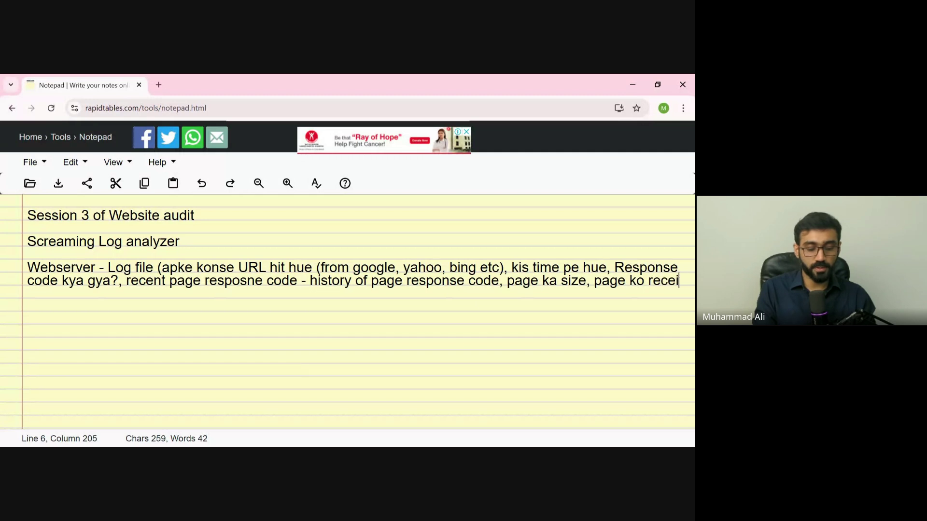
type("ve knr em")
key("BackSpace")
key("BackSpace")
key("BackSpace")
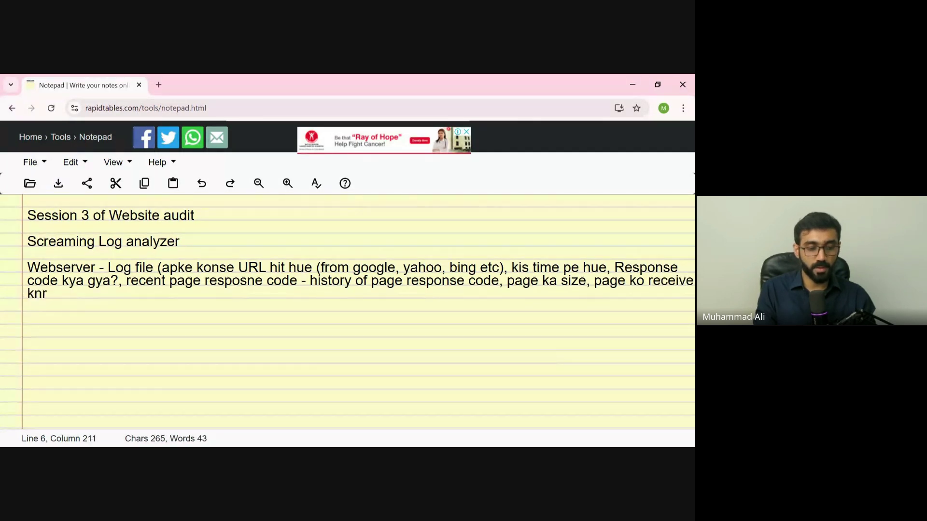
key("BackSpace")
key("BackSpace")
type("rne me ti")
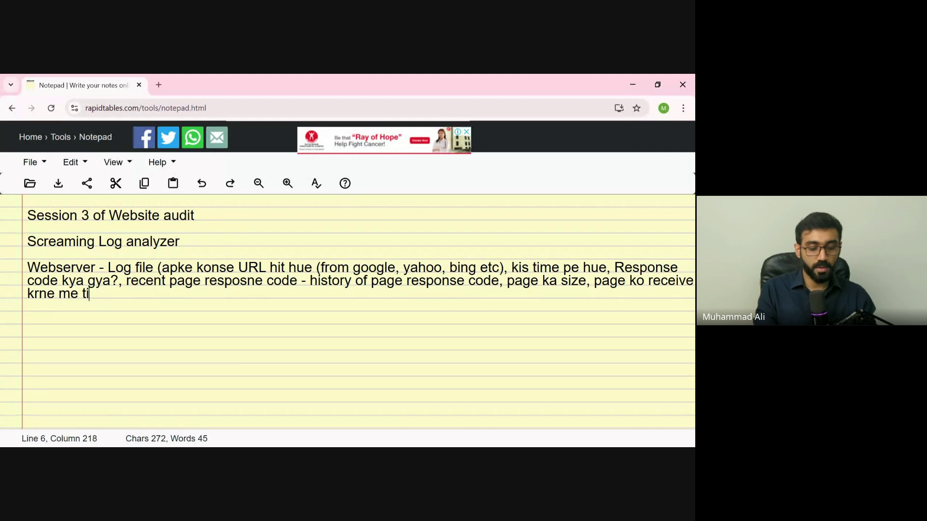
type("me kitna")
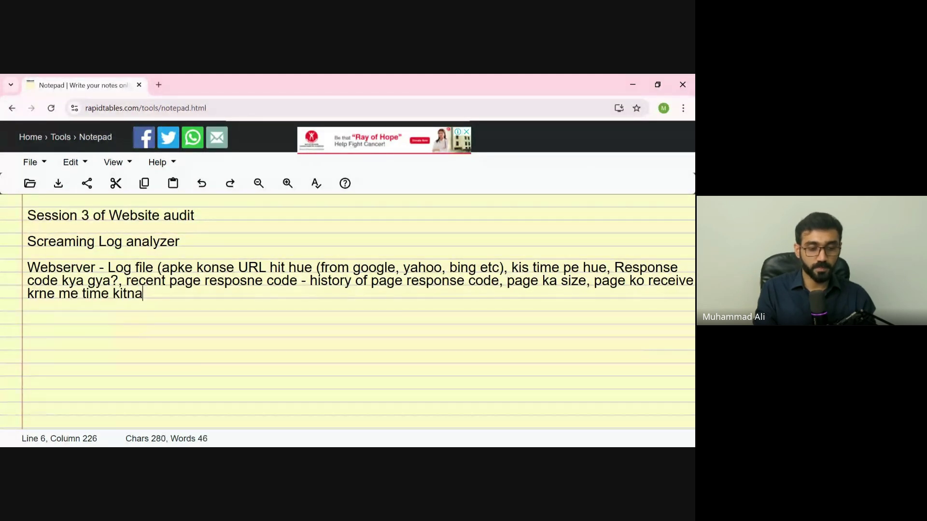
type(" lage,  ")
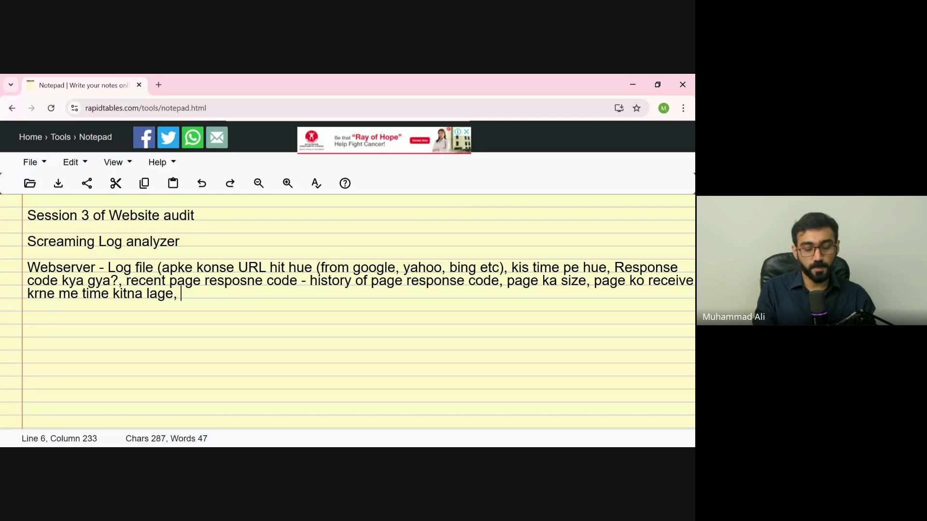
Finish the log file description by adding "location..." and closing the parenthesis
type("location")
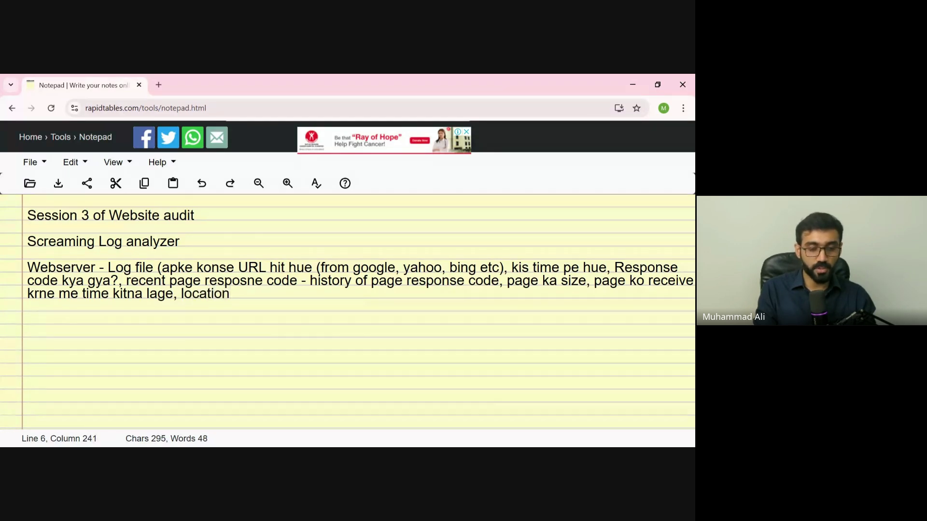
type(")")
key("Left")
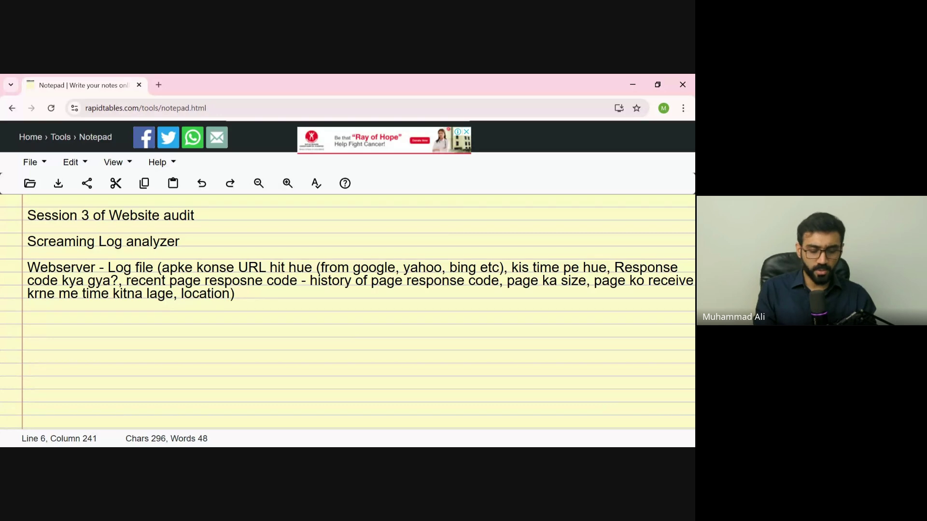
type("...")
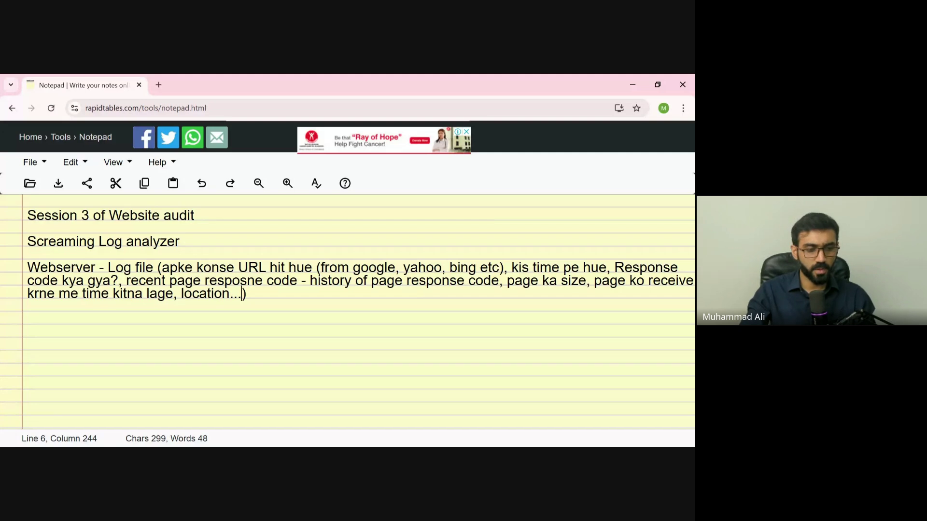
left_click_drag(161, 268, 241, 294)
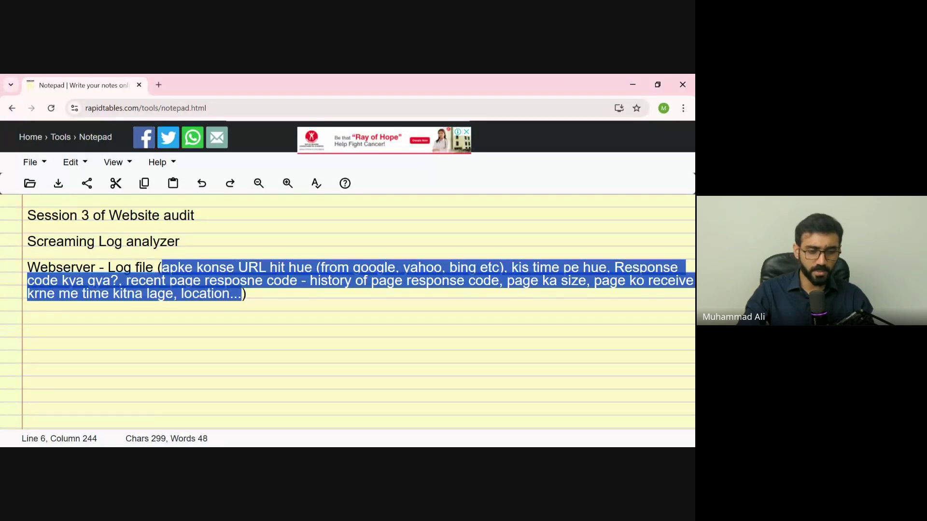
left_click(238, 293)
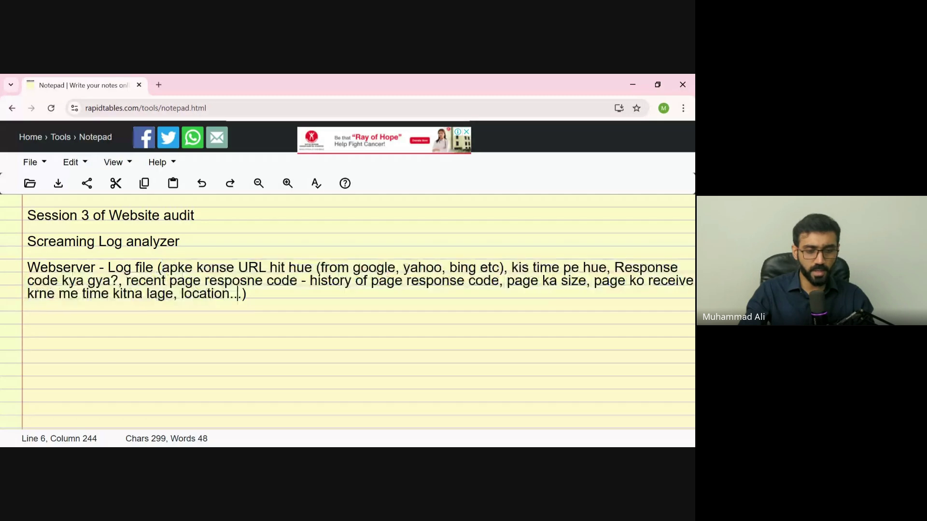
left_click_drag(247, 294, 158, 268)
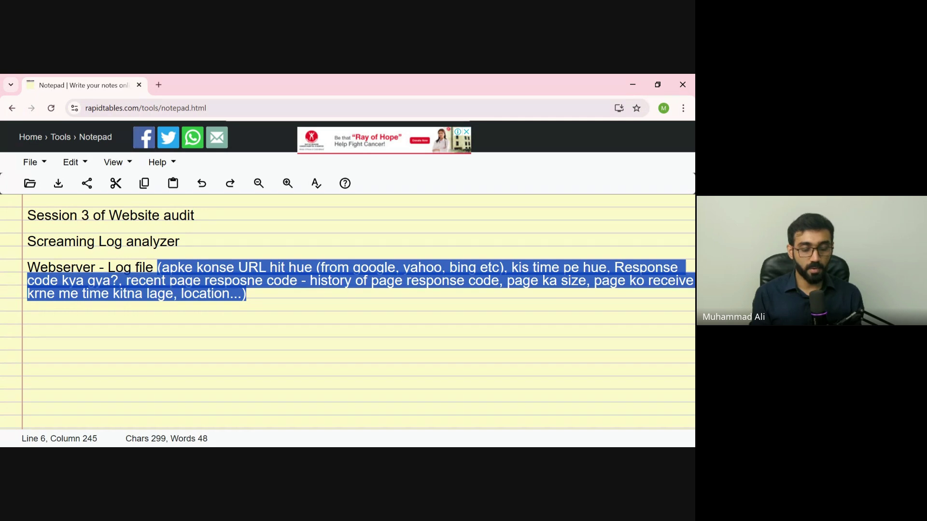
key("alt+Tab")
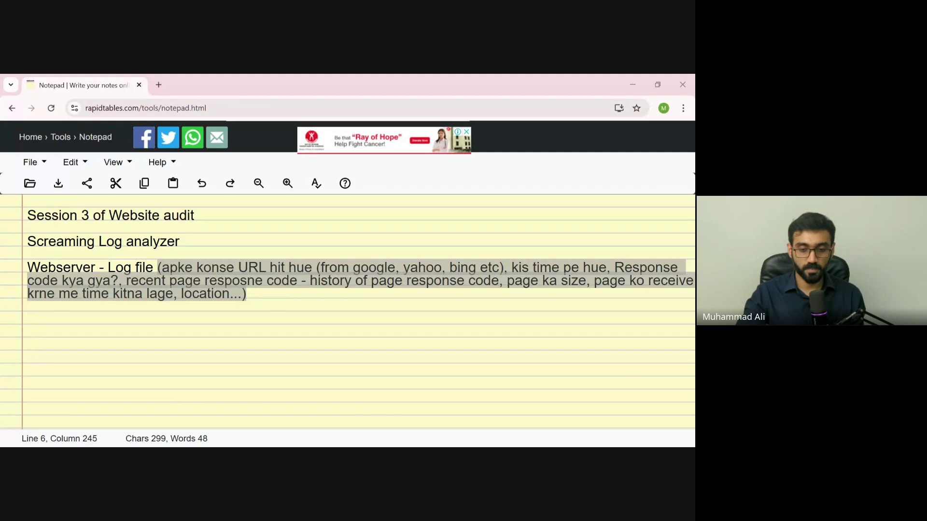
key("alt+Tab")
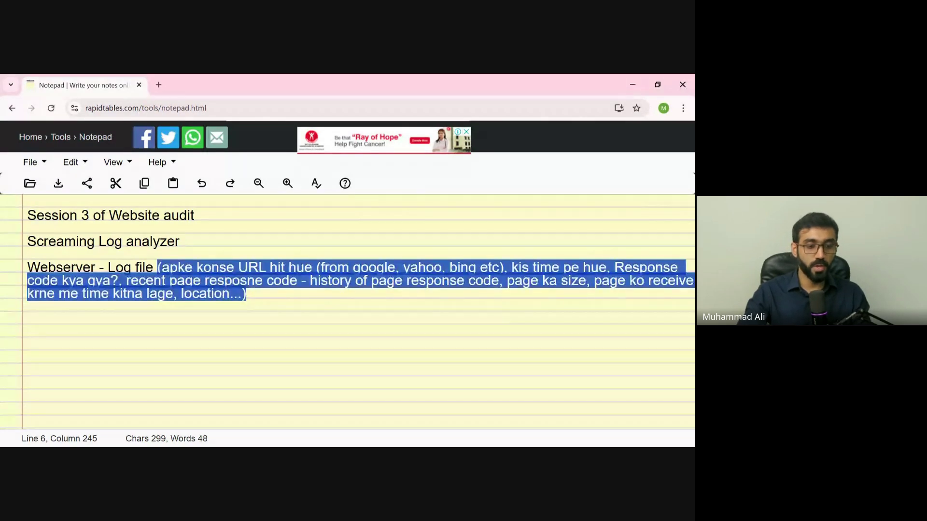
Add a long dashed separator line under the log file description, followed by blank lines
key("Right")
key("Return")
key("Return")
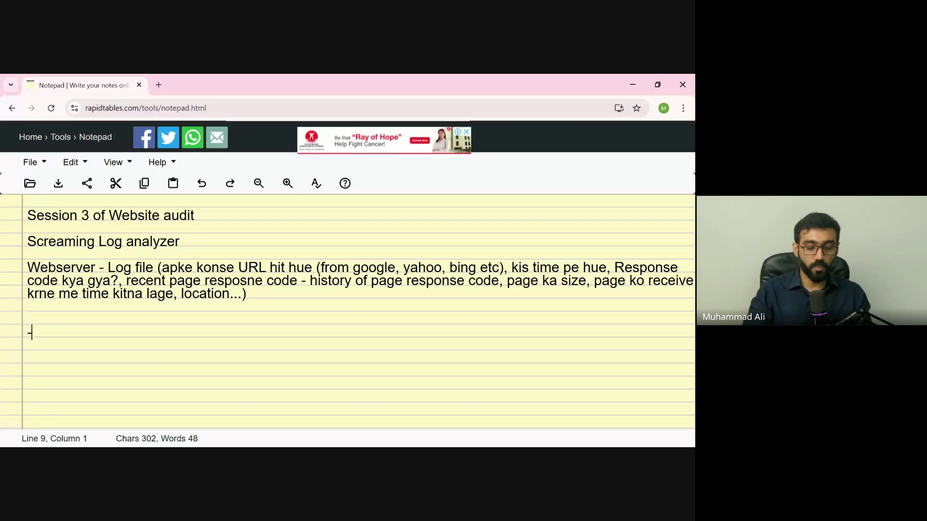
type("------------------------------------------------------------------------------")
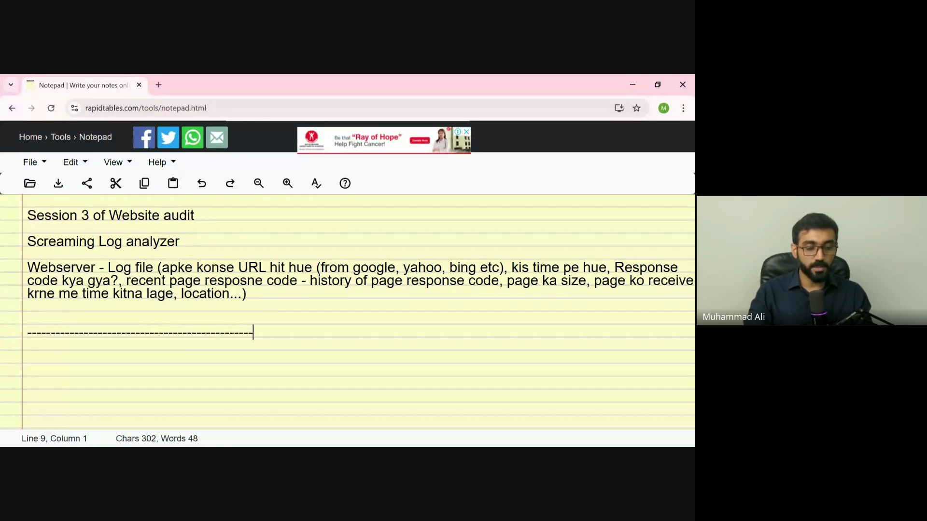
key("Return")
key("Return")
key("Return")
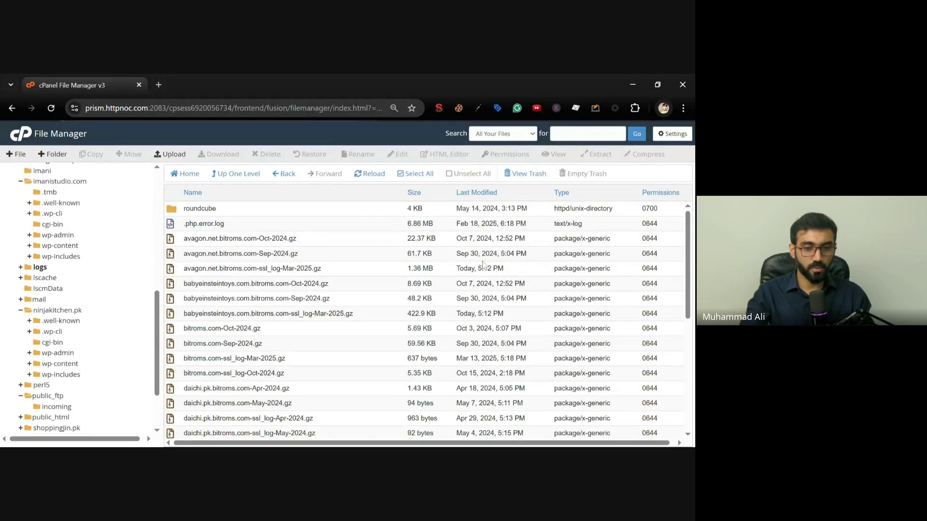
Search all files in the cPanel File Manager for "imani"
left_click(588, 134)
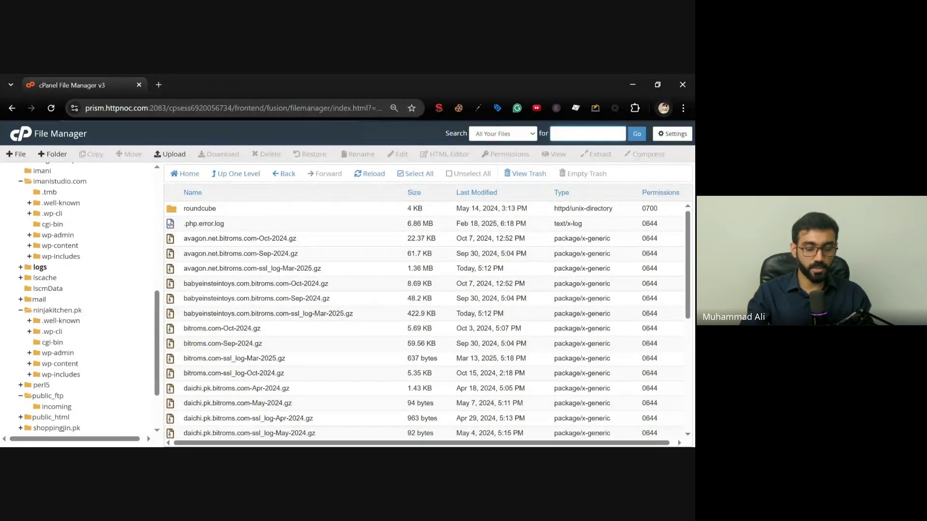
type("imani")
key("Return")
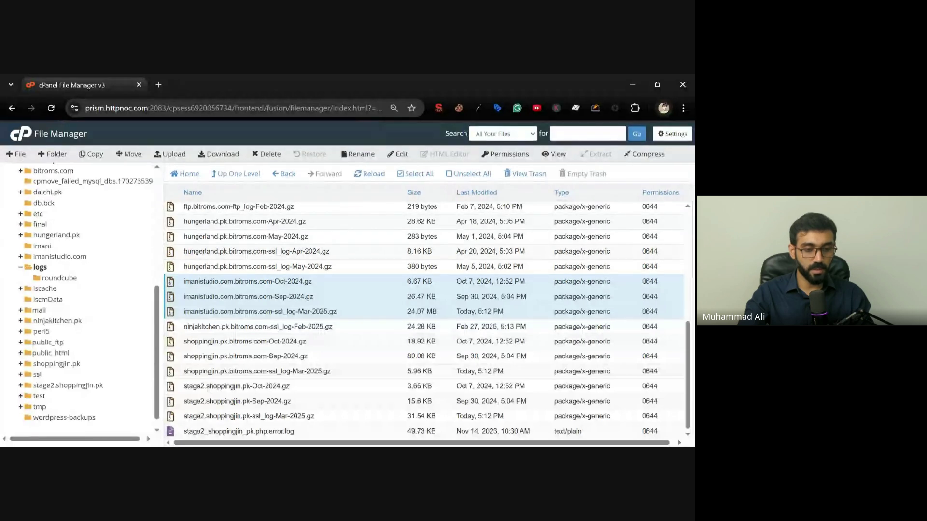
Download the log archive imanistudio.com.bitroms.com-ssl_log-Mar-2025.gz from the logs folder
left_click(351, 312)
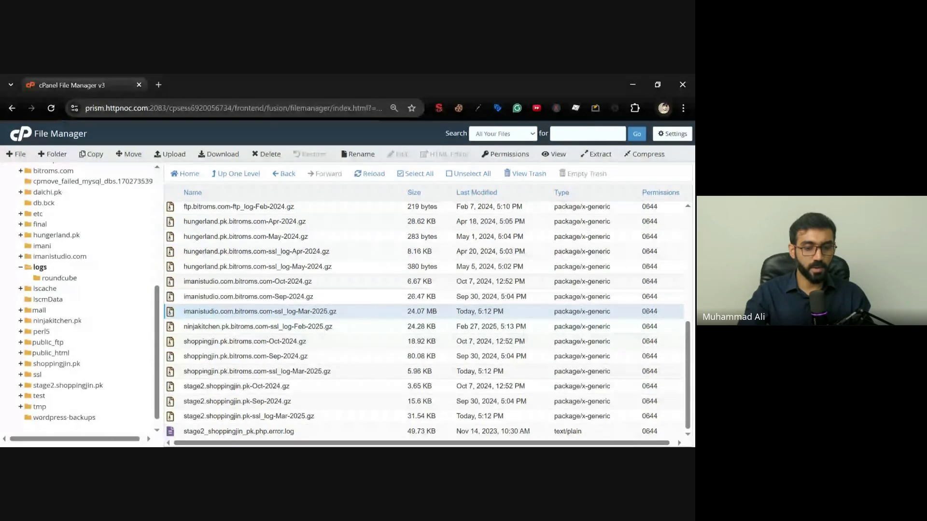
right_click(357, 316)
left_click(370, 319)
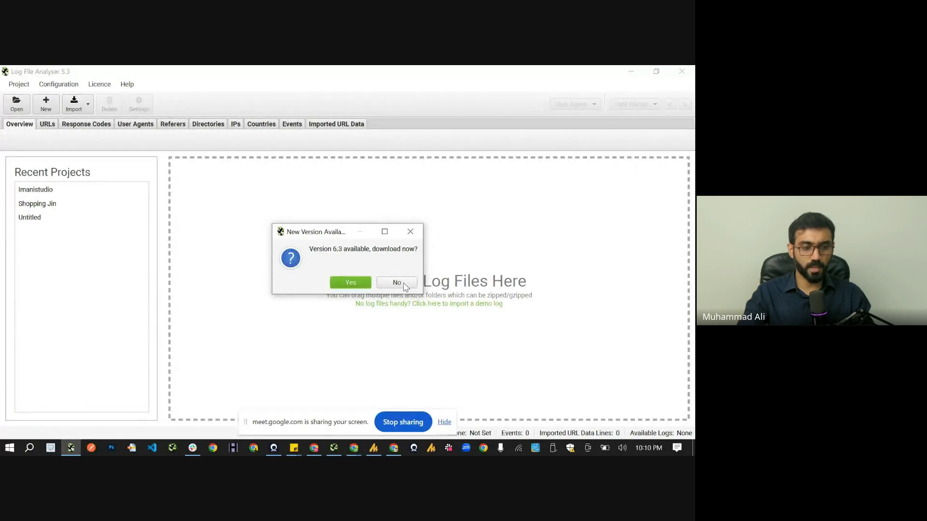
Decline the Log File Analyser version 6.3 download and highlight Imanistudio among the recent projects
left_click(397, 283)
left_click(46, 207)
left_click(69, 192)
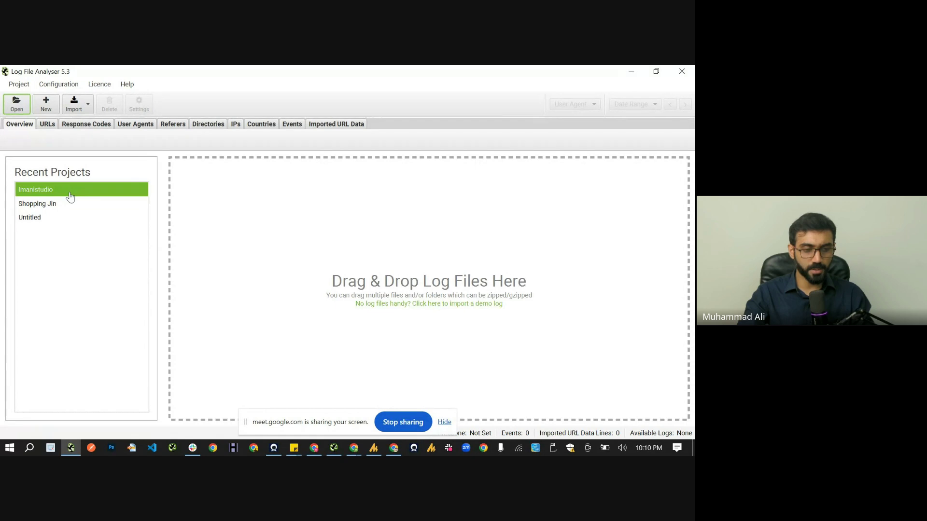
Start a new log analysis project named "Imani" with the timezone kept at UTC
left_click(20, 84)
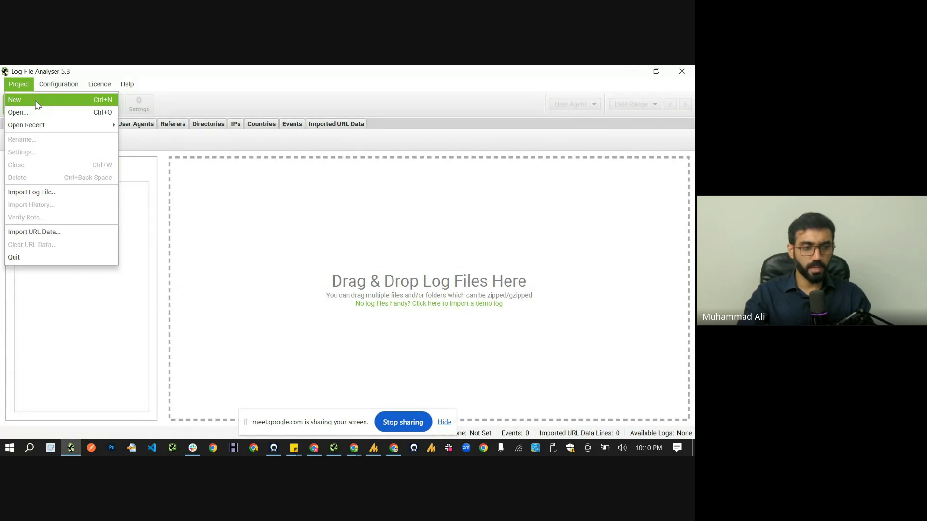
left_click(36, 101)
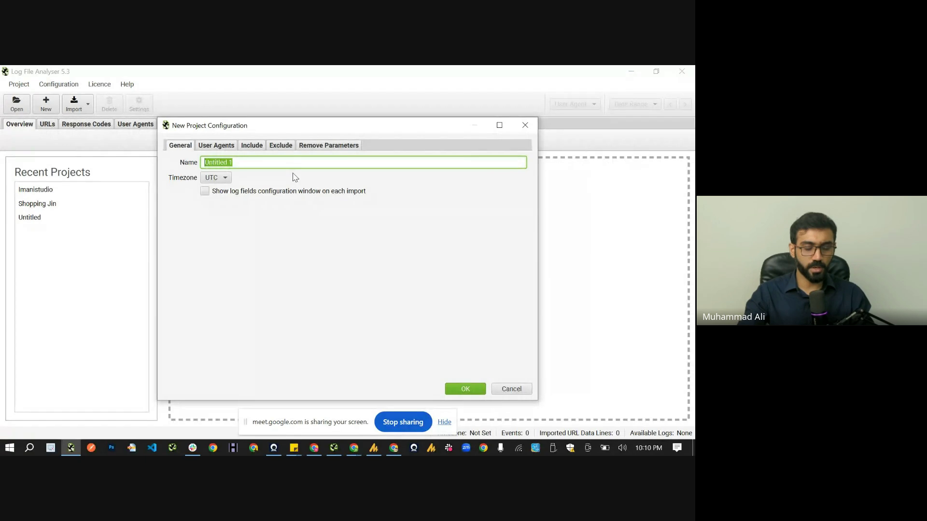
type("Imani")
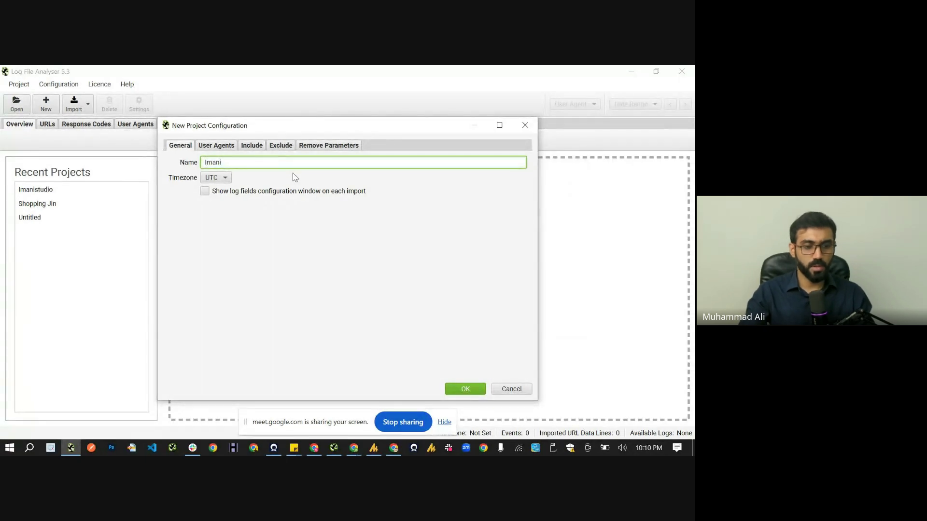
left_click(218, 179)
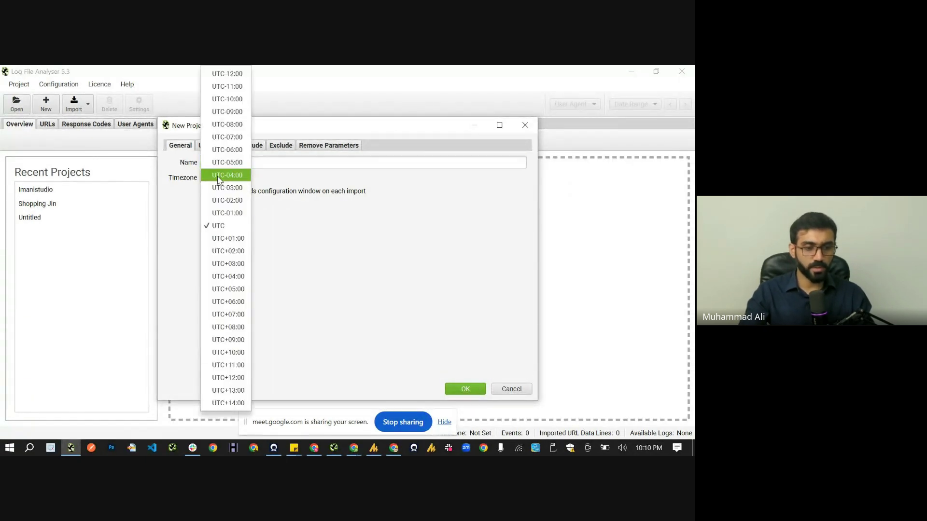
left_click(244, 225)
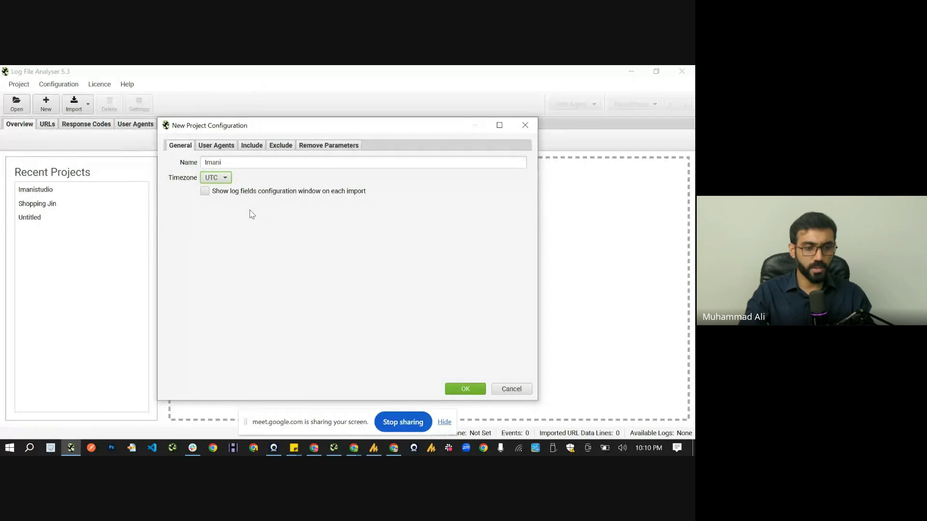
left_click(213, 194)
Enable bot verification when importing logs, and review the project's include, exclude and parameter removal settings
left_click(216, 145)
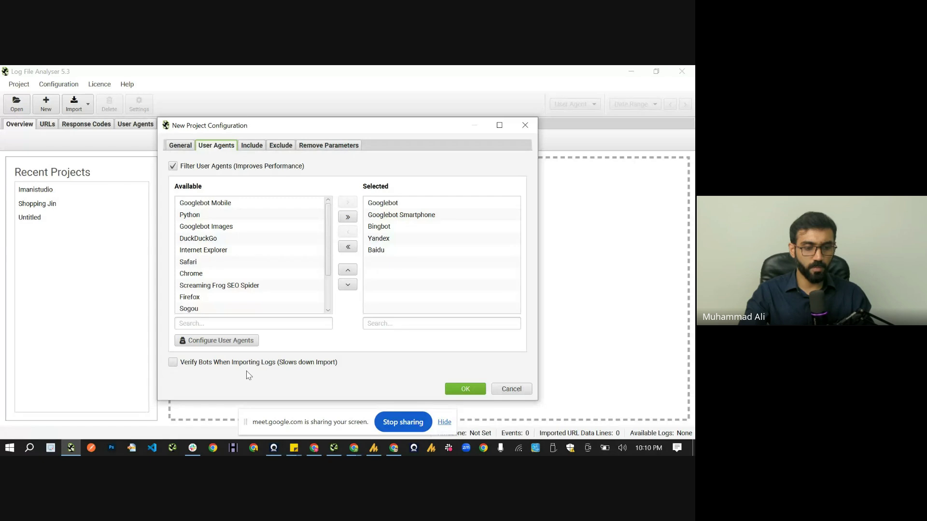
left_click(175, 366)
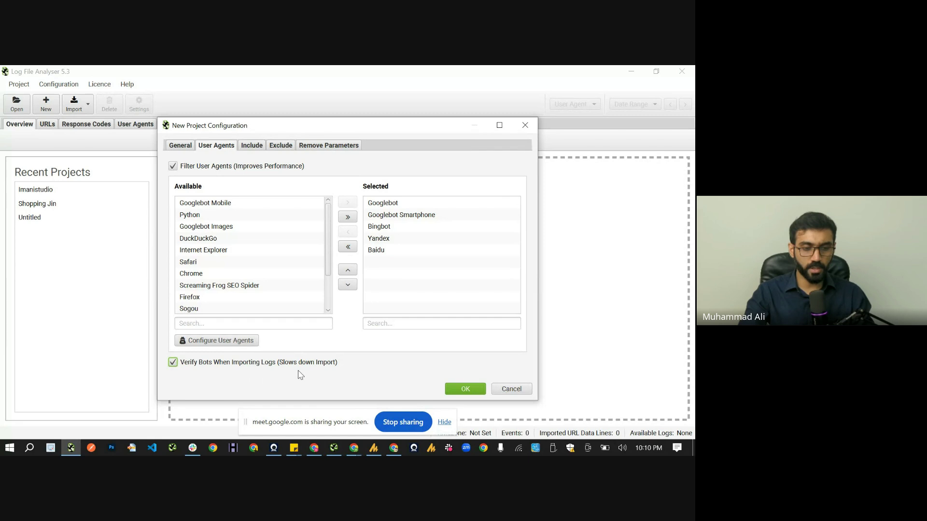
left_click(261, 148)
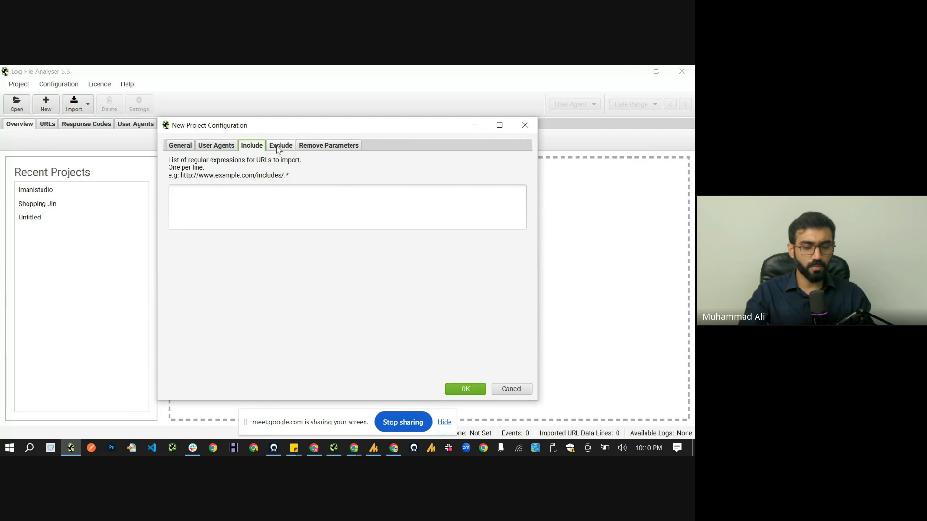
left_click(278, 148)
left_click(310, 148)
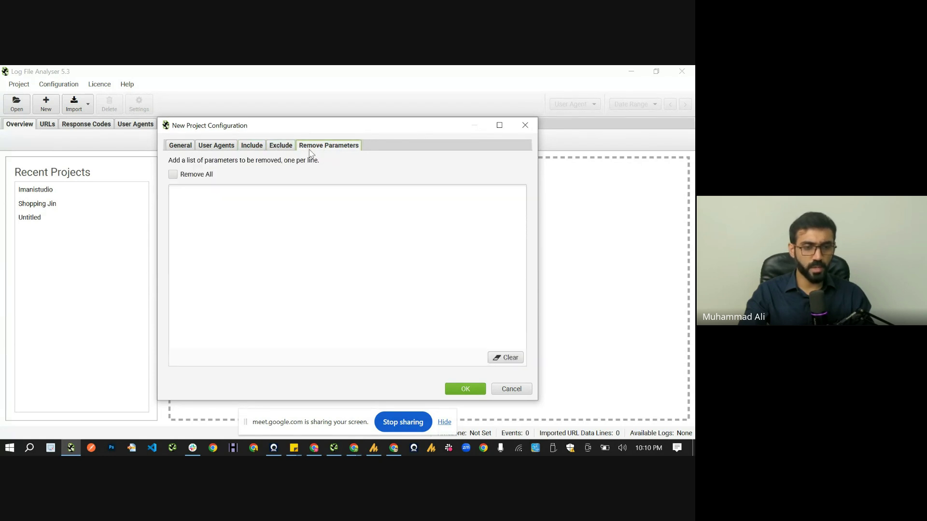
Add Googlebot Mobile, Googlebot Images and Googlebot News to the project's selected user agents
left_click(228, 149)
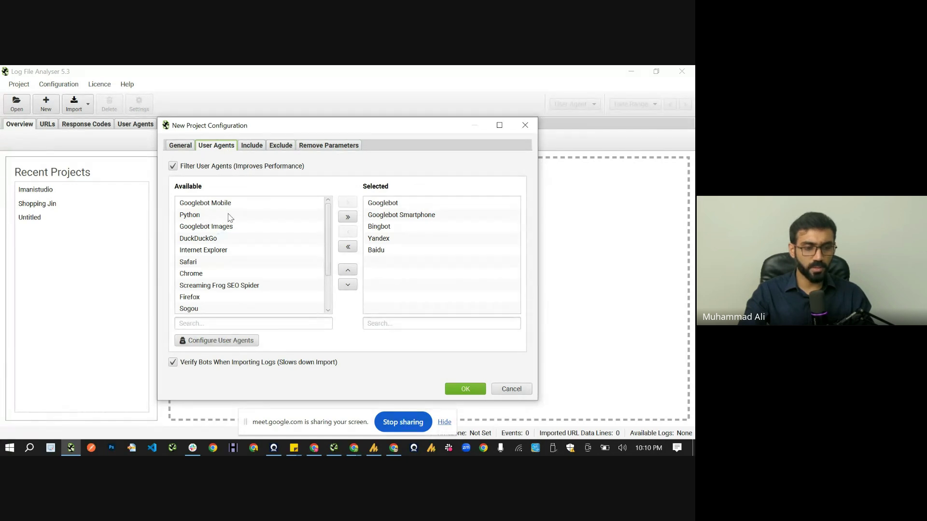
left_click(245, 207)
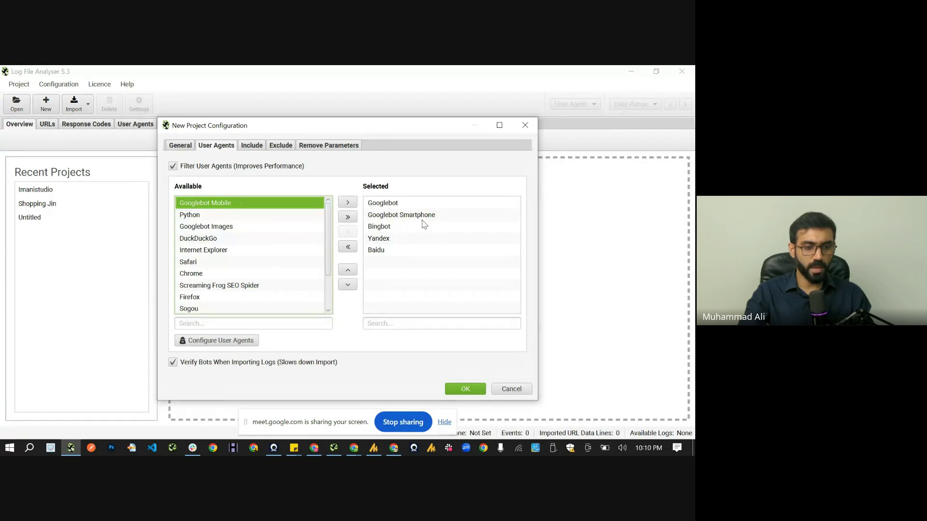
left_click(348, 202)
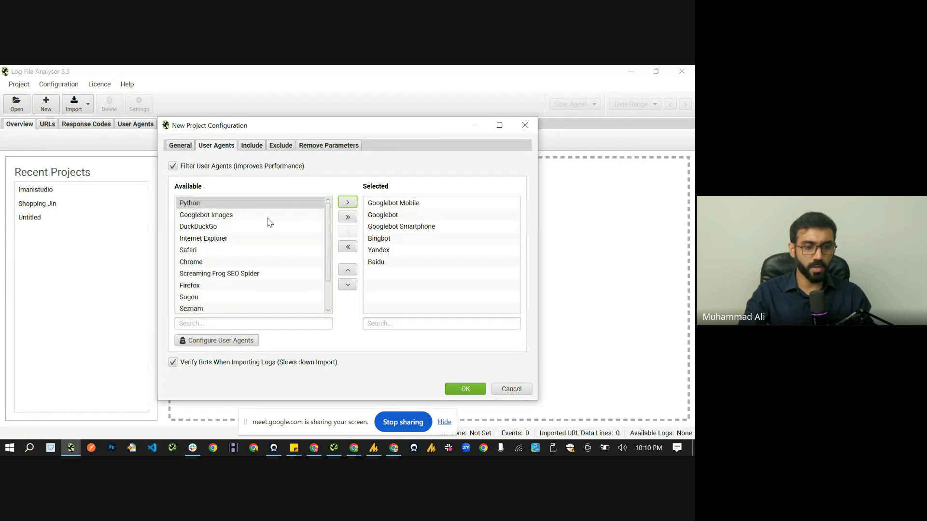
left_click(267, 218)
left_click(348, 203)
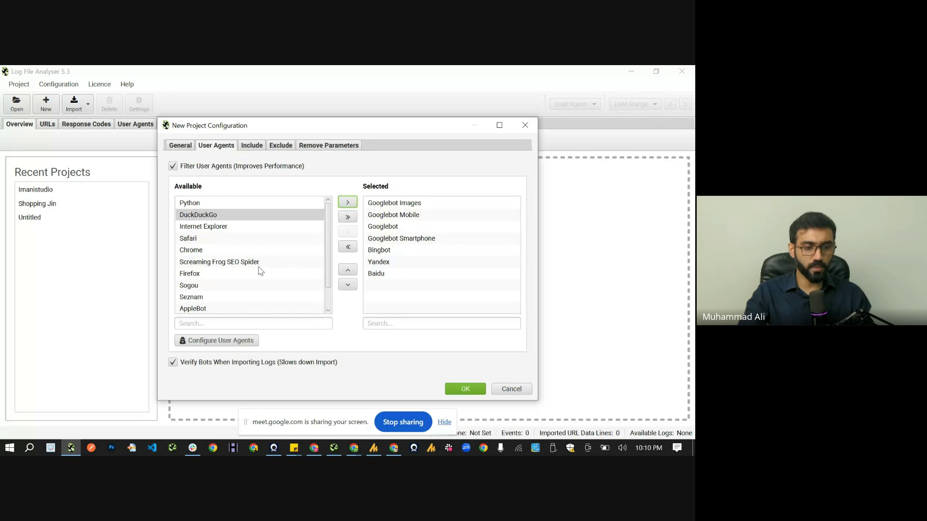
scroll(261, 271, "down", 1)
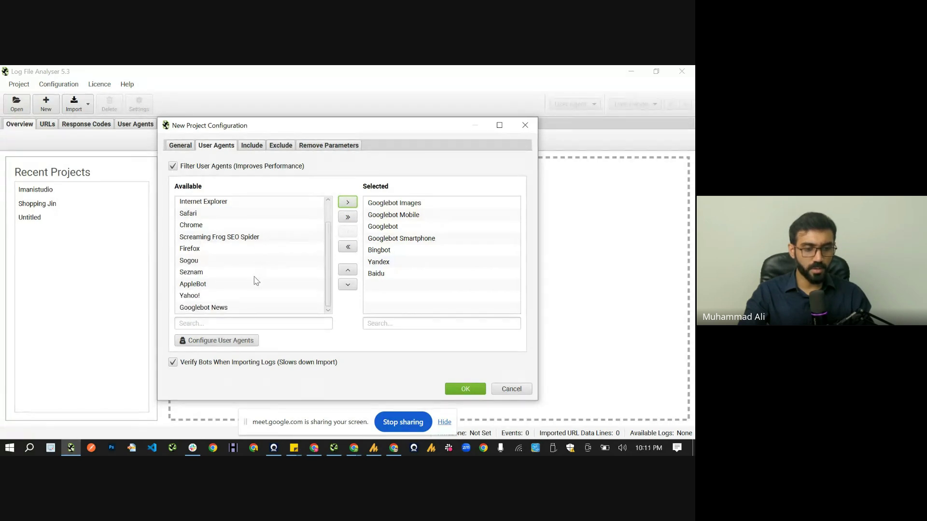
left_click(248, 309)
left_click(348, 203)
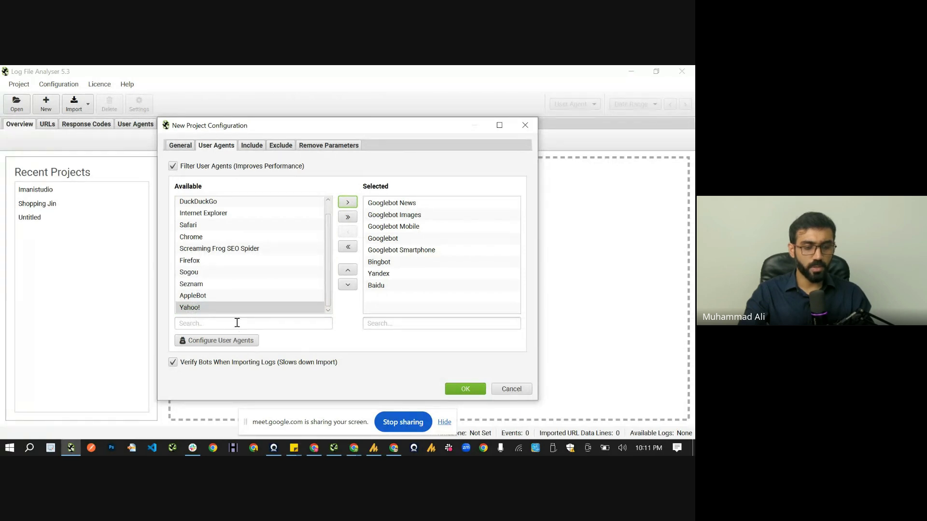
scroll(245, 292, "up", 1)
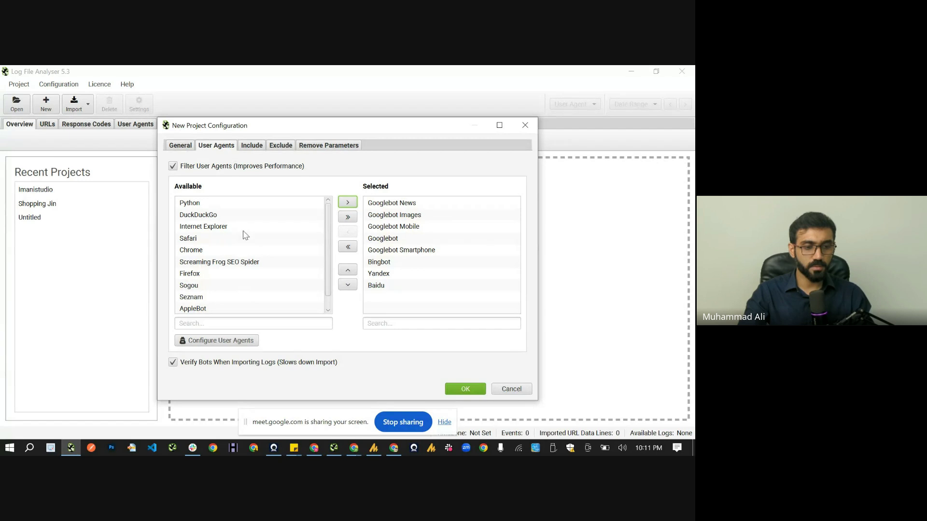
Review the configured user agent definitions, including the matches and types for Sogou, Safari and Firefox, and leave without saving
left_click(223, 342)
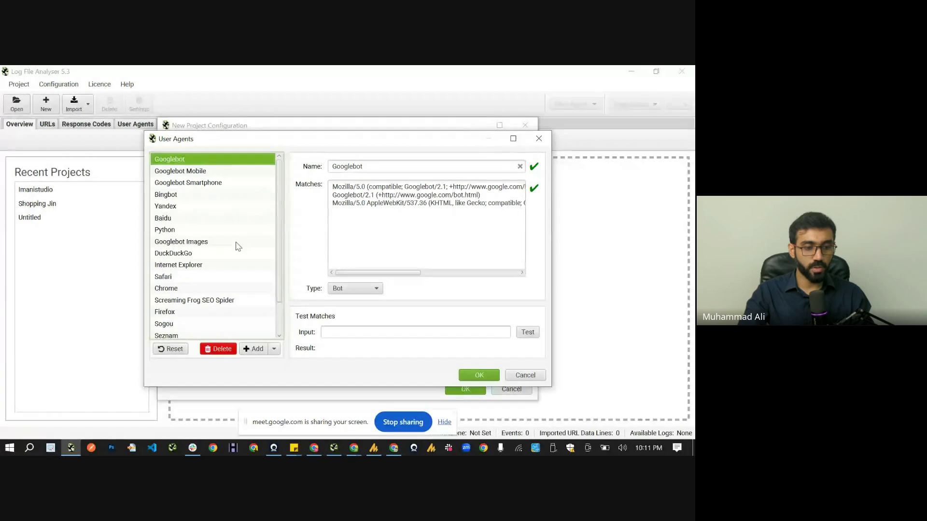
scroll(238, 247, "down", 1)
scroll(202, 327, "up", 1)
left_click(209, 228)
left_click(228, 265)
left_click(228, 324)
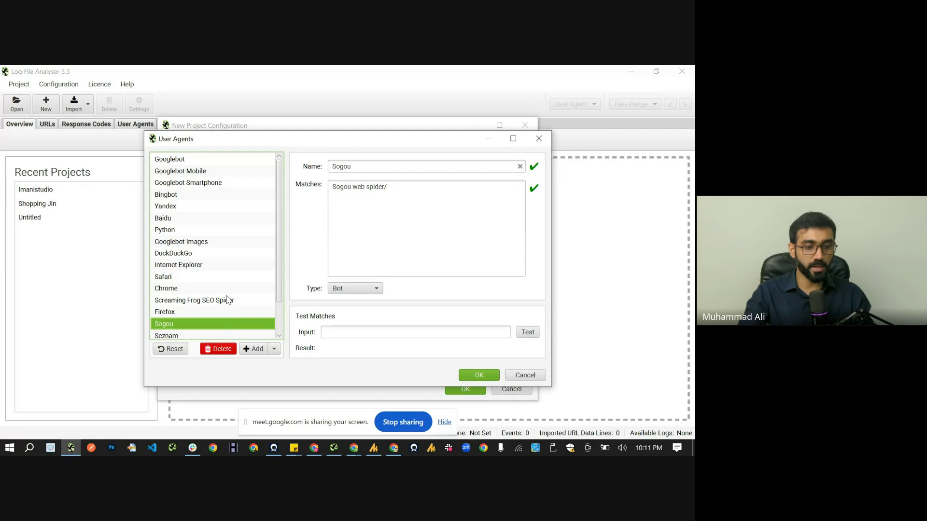
scroll(227, 300, "down", 1)
left_click(198, 241)
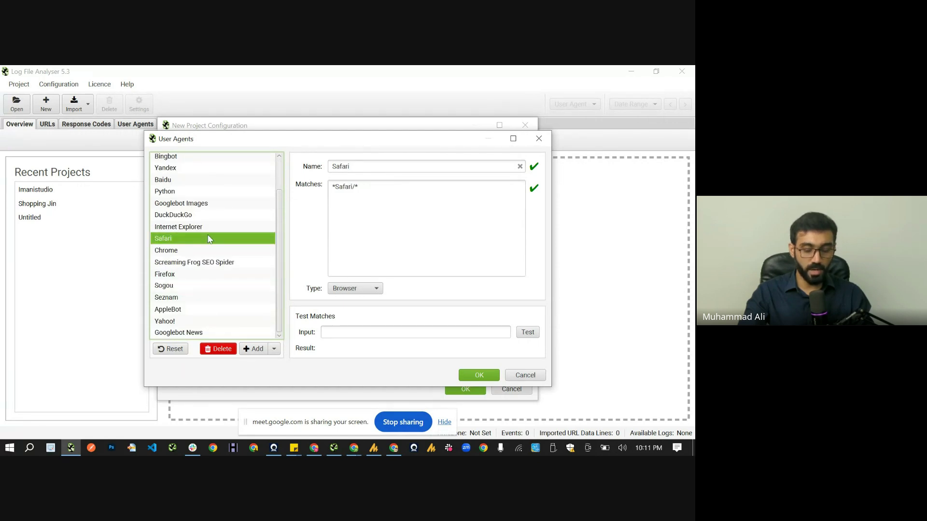
left_click(211, 278)
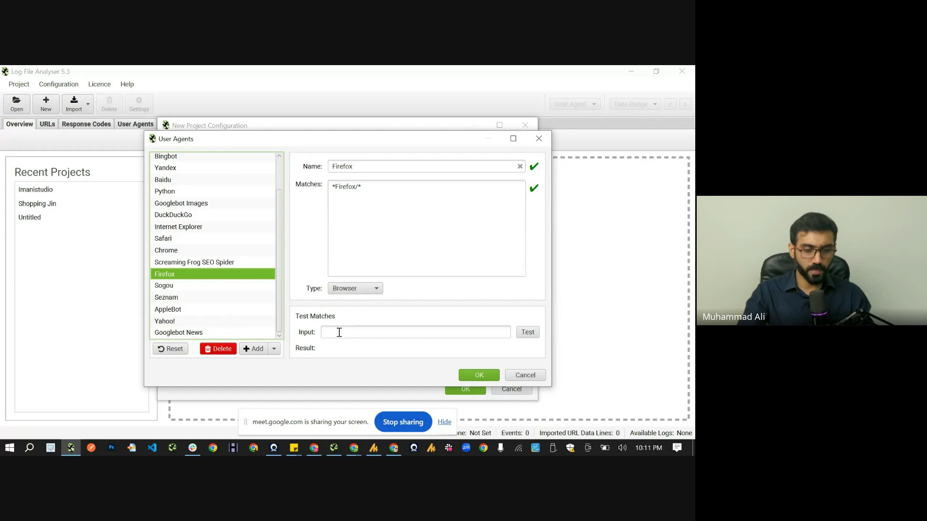
left_click(520, 380)
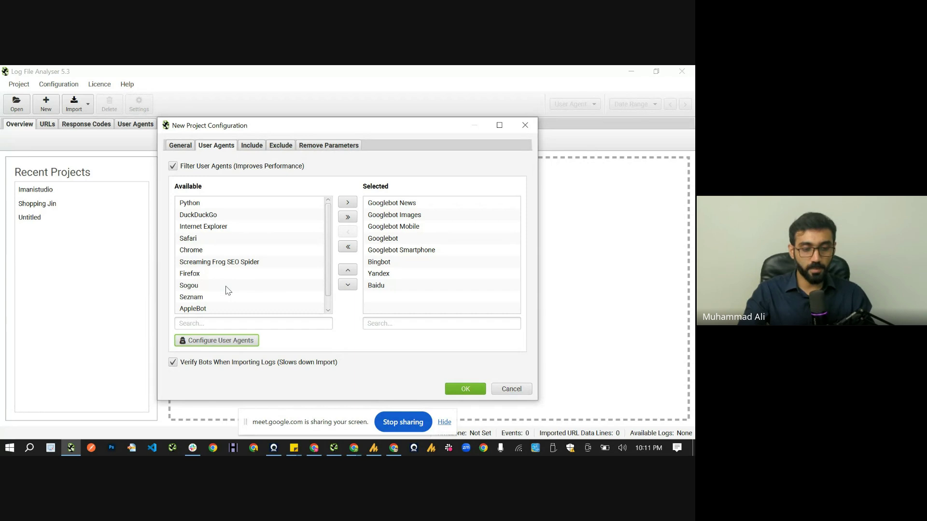
Review the available user agents and the selected Googlebot News, Images, Mobile and standard Googlebot entries
scroll(228, 264, "down", 1)
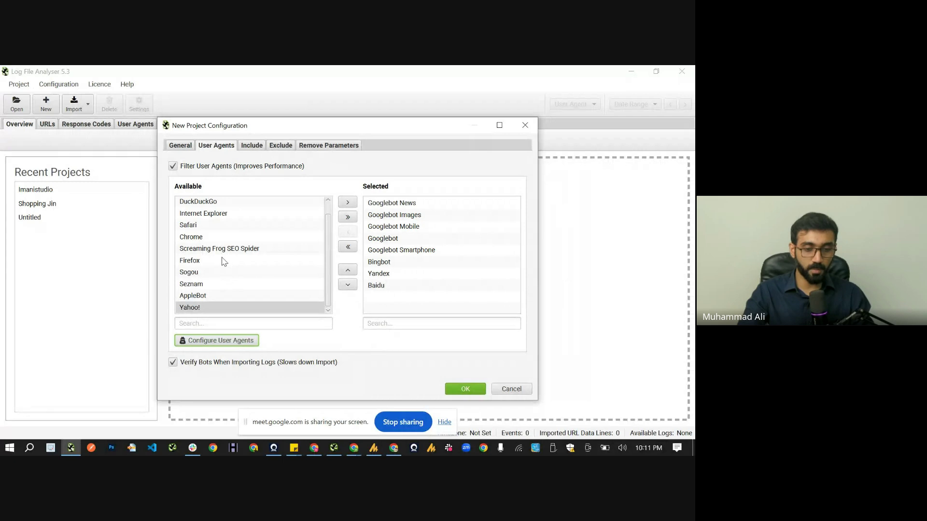
left_click(405, 216)
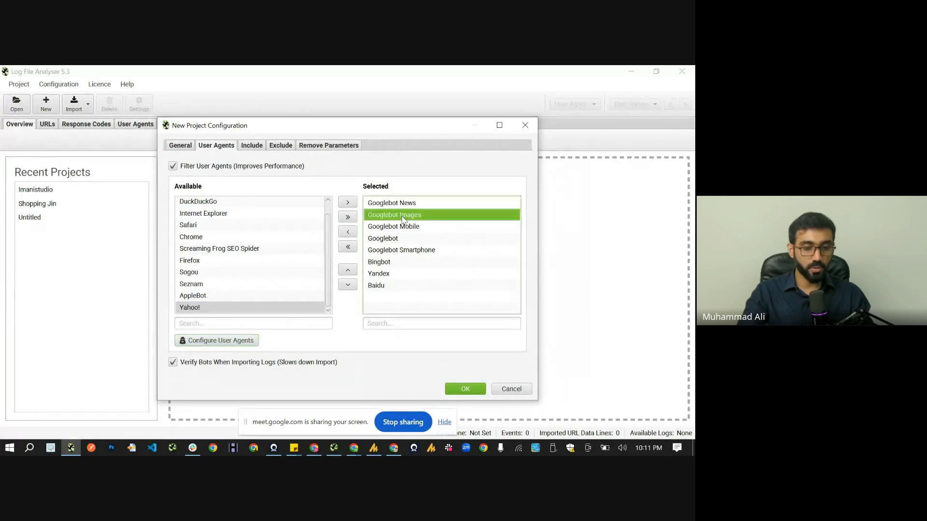
left_click(403, 227)
left_click(403, 241)
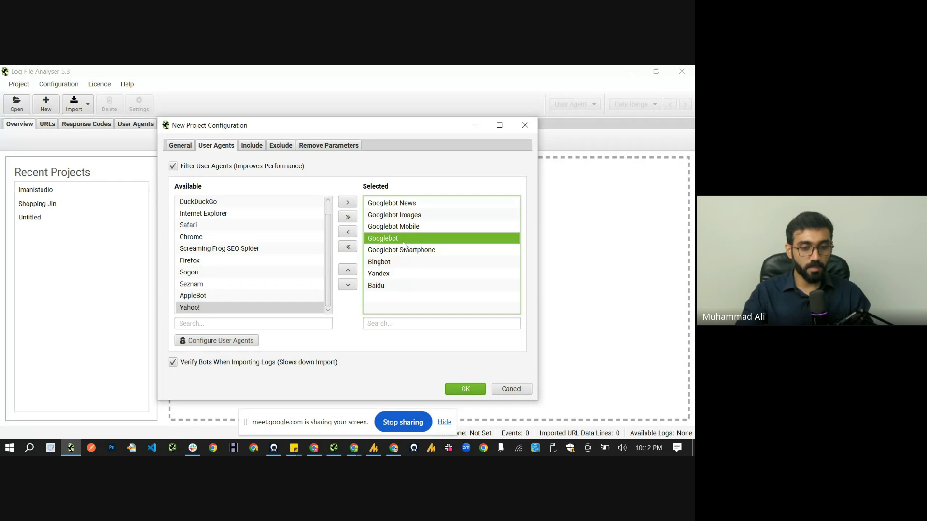
left_click(408, 203)
left_click(407, 215)
left_click(403, 228)
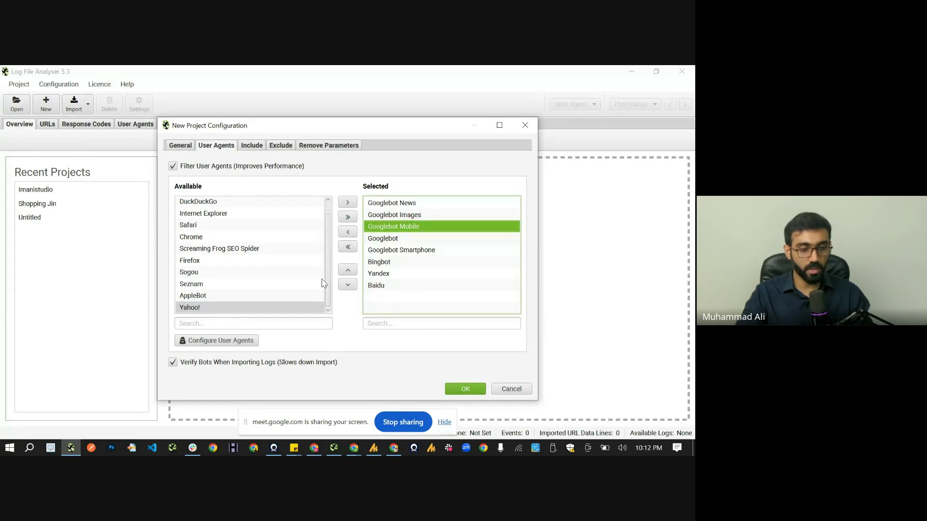
Create the Imani project with the chosen configuration and check for it in the list of saved projects
left_click_drag(408, 126, 429, 157)
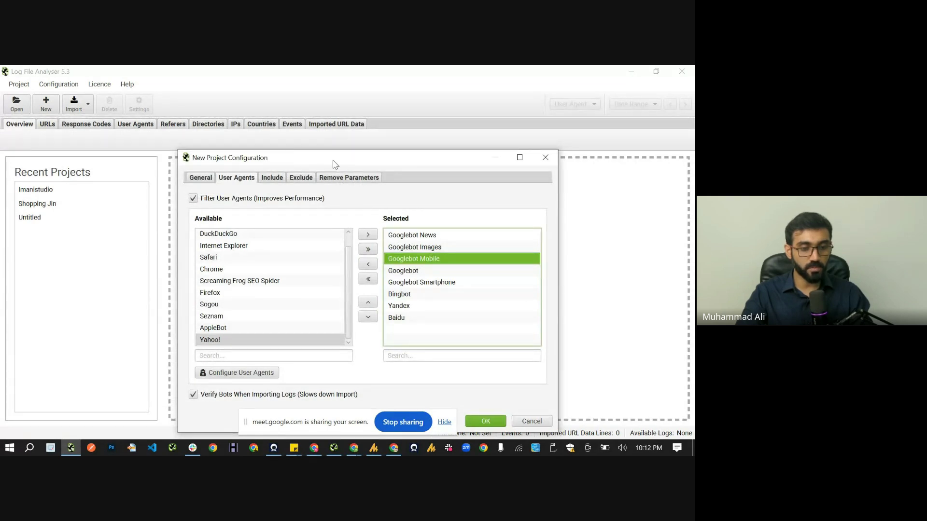
left_click_drag(335, 164, 332, 121)
left_click(480, 378)
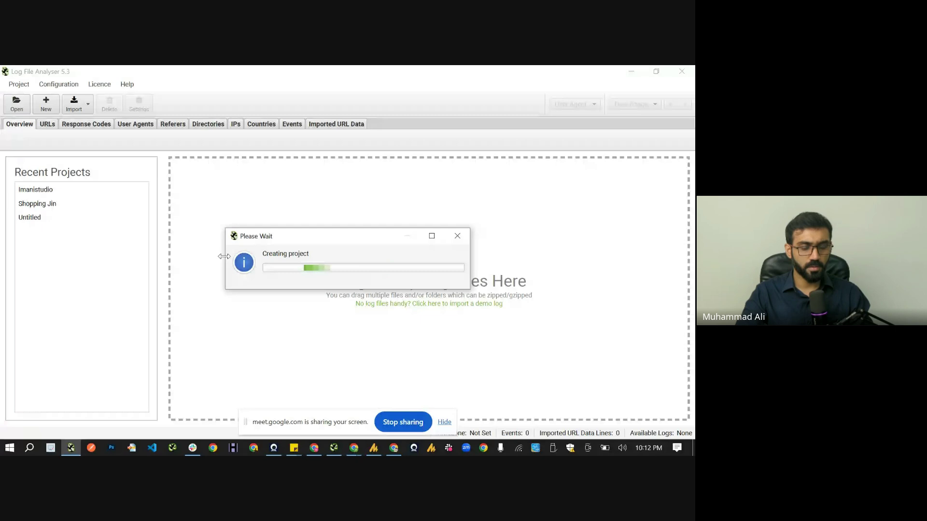
left_click(19, 107)
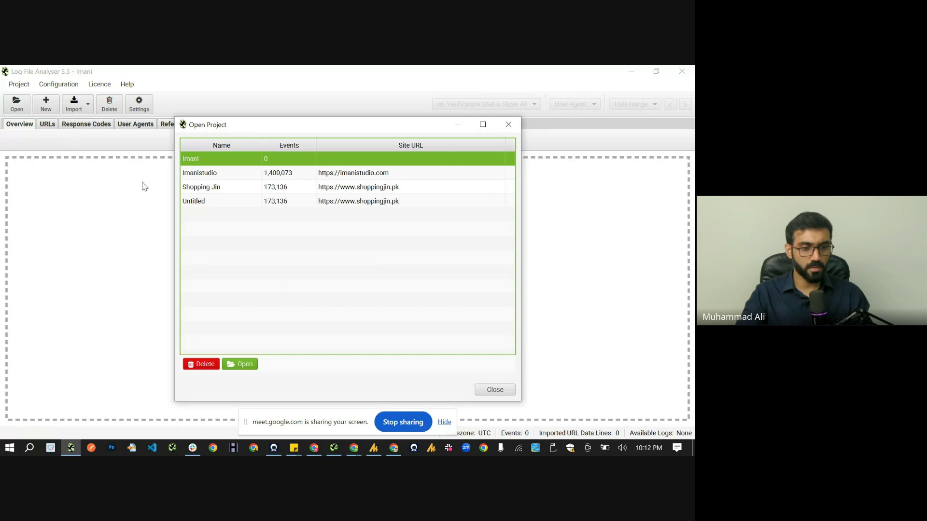
left_click(499, 387)
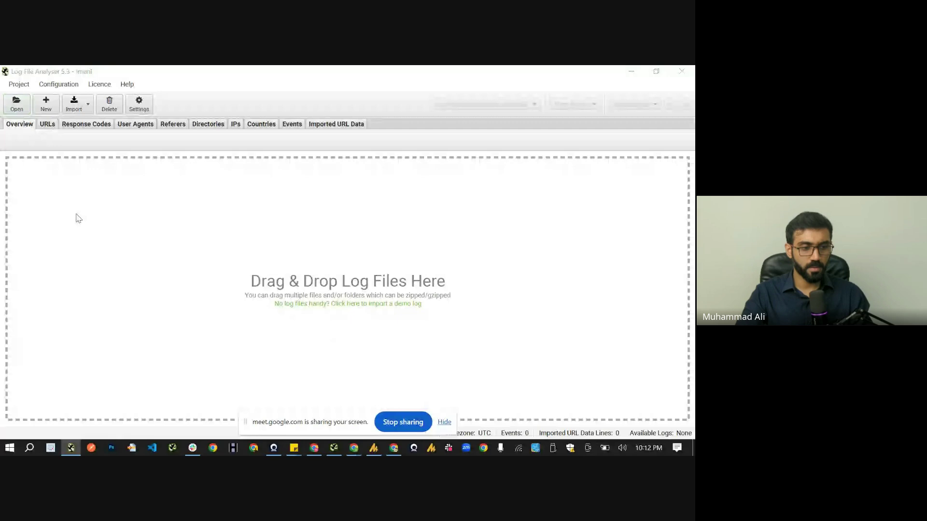
Import imanistudio.com.bitroms.com-ssl_log-Mar-2025.gz from the Downloads folder in File Explorer into the Log File Analyser project
key("super+e")
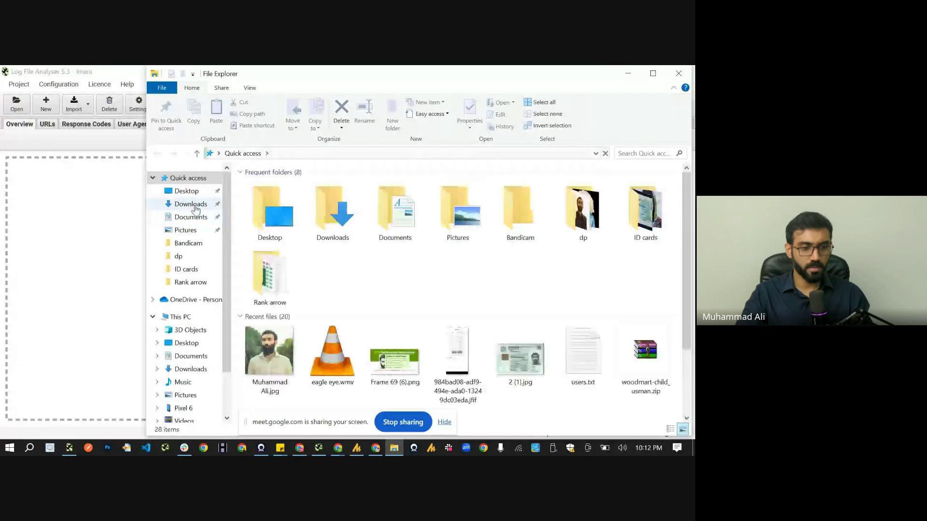
left_click(195, 208)
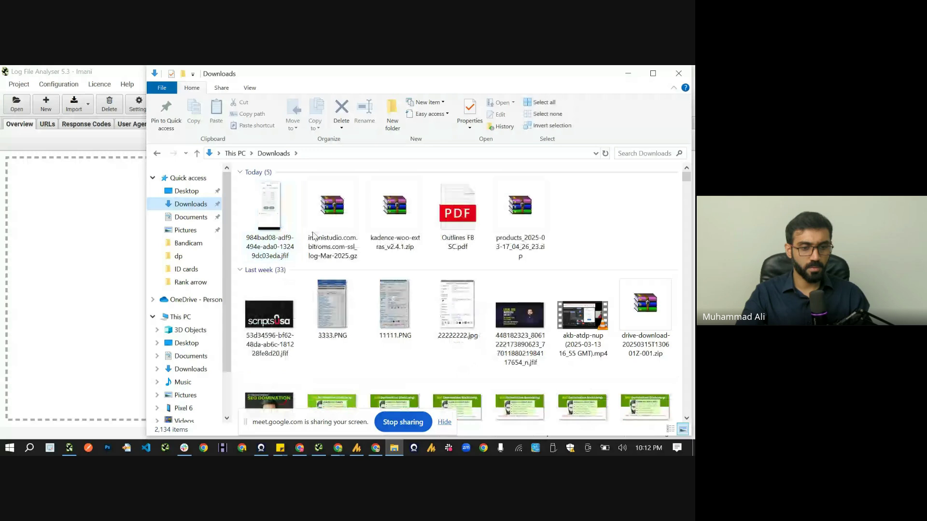
left_click(332, 212)
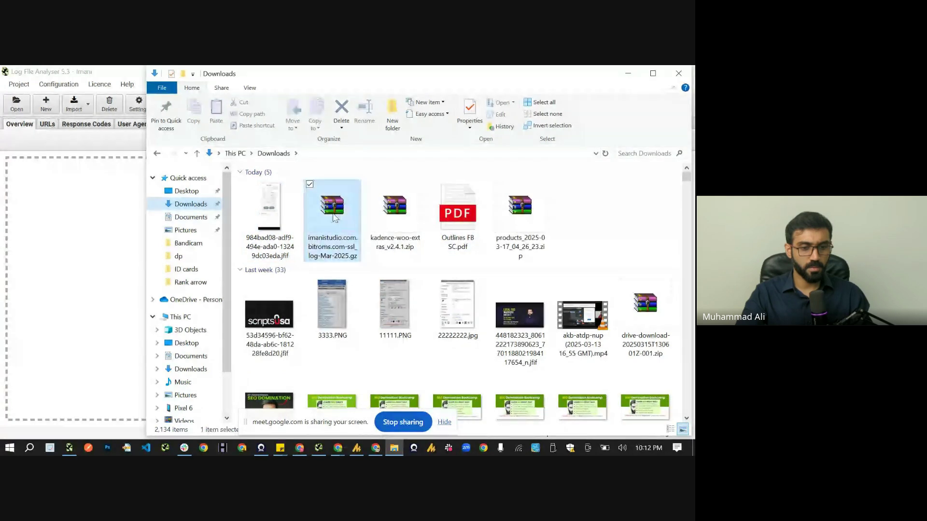
left_click_drag(333, 218, 80, 261)
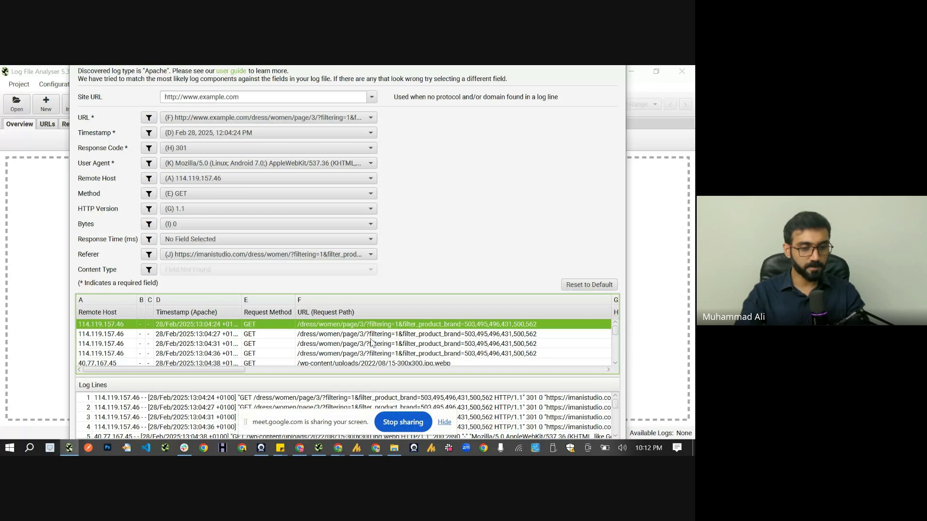
Review the parsed log rows and the field choices for Response Time, keeping No Field Selected
scroll(372, 343, "down", 5)
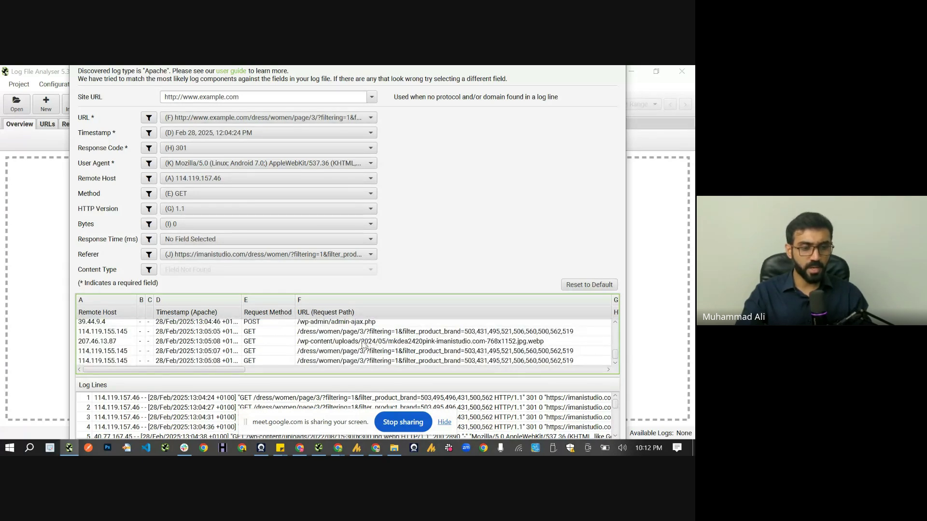
left_click(267, 239)
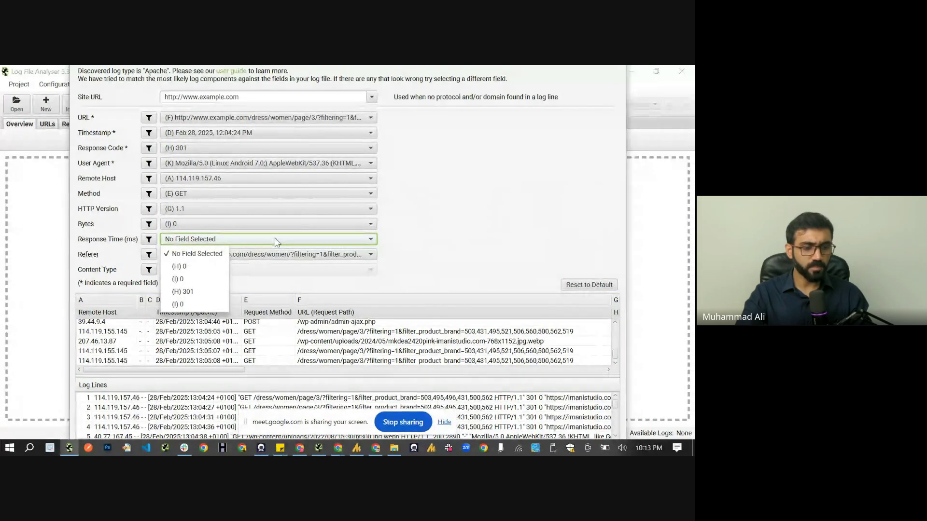
left_click(464, 246)
left_click(263, 240)
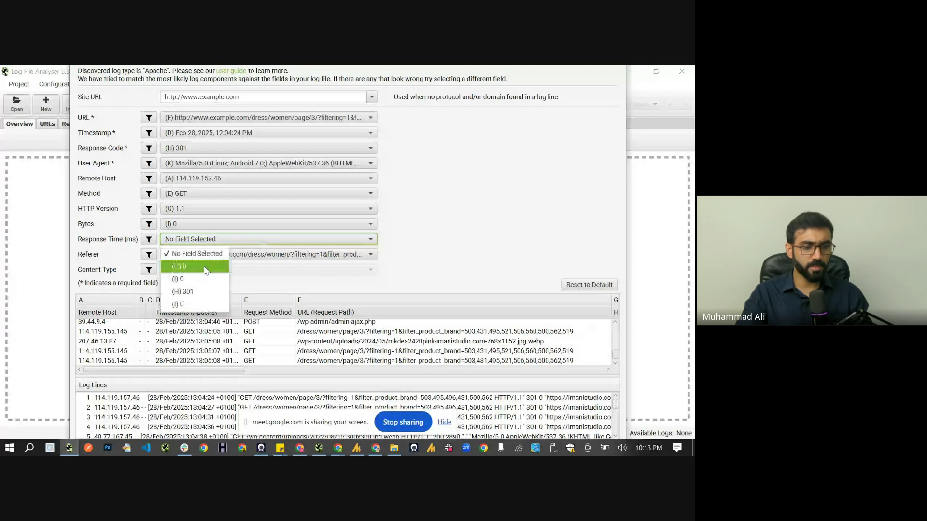
left_click(440, 242)
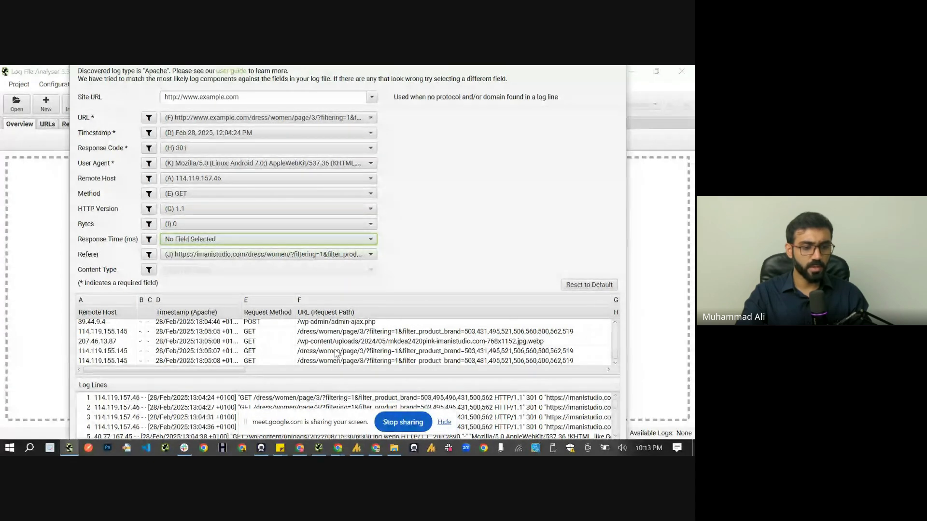
Examine the parsed log columns from remote host and timestamp through response code, response bytes, referer and user agent
scroll(332, 356, "up", 3)
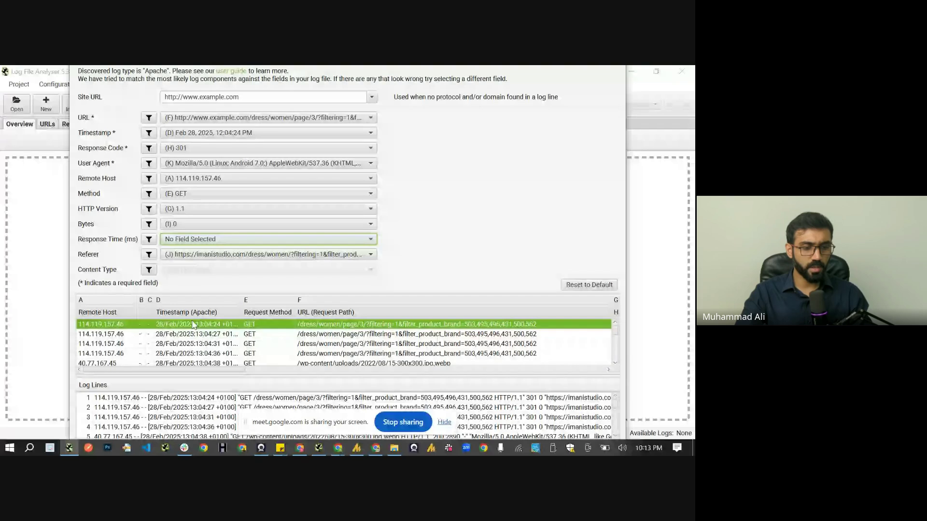
left_click_drag(203, 371, 338, 372)
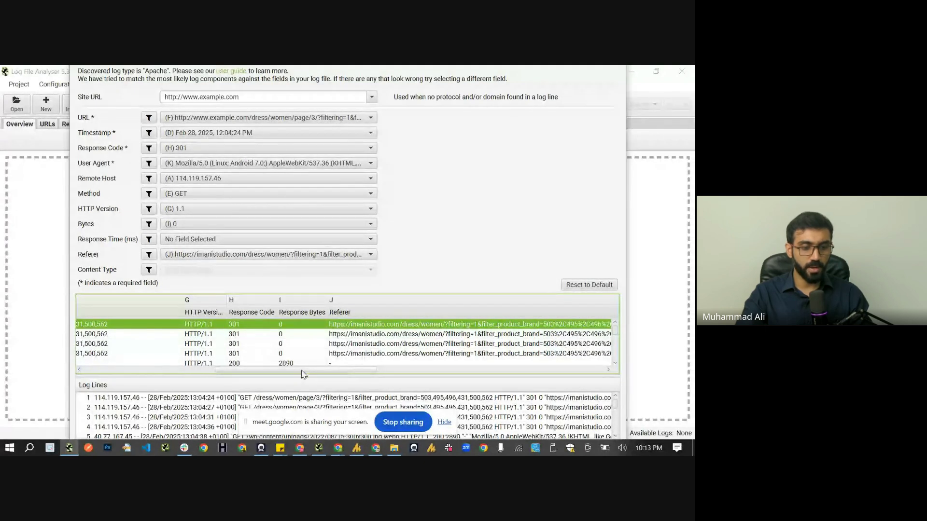
left_click_drag(301, 376, 493, 372)
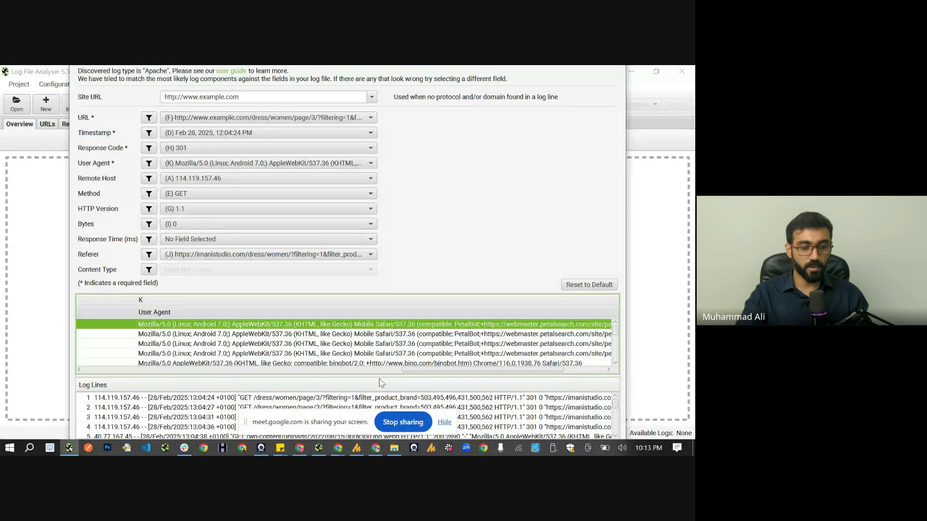
left_click_drag(464, 370, 511, 368)
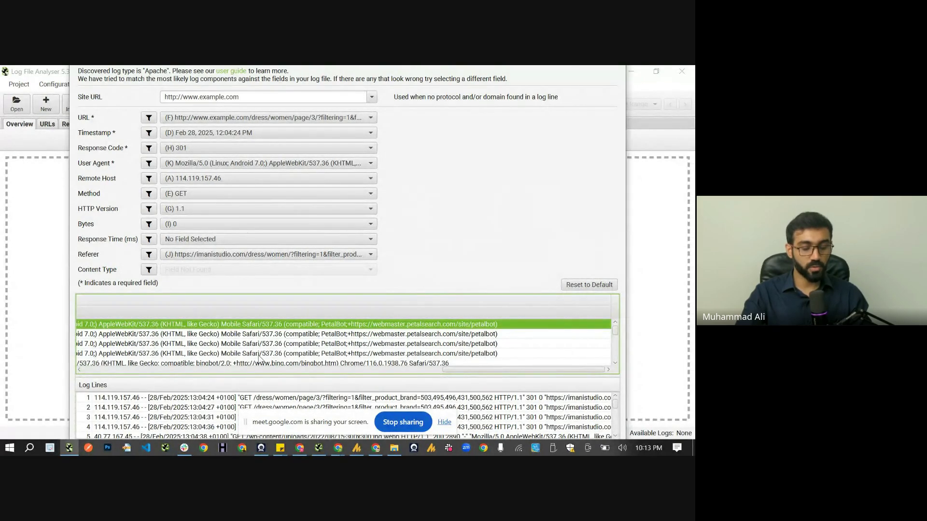
left_click_drag(451, 370, 284, 379)
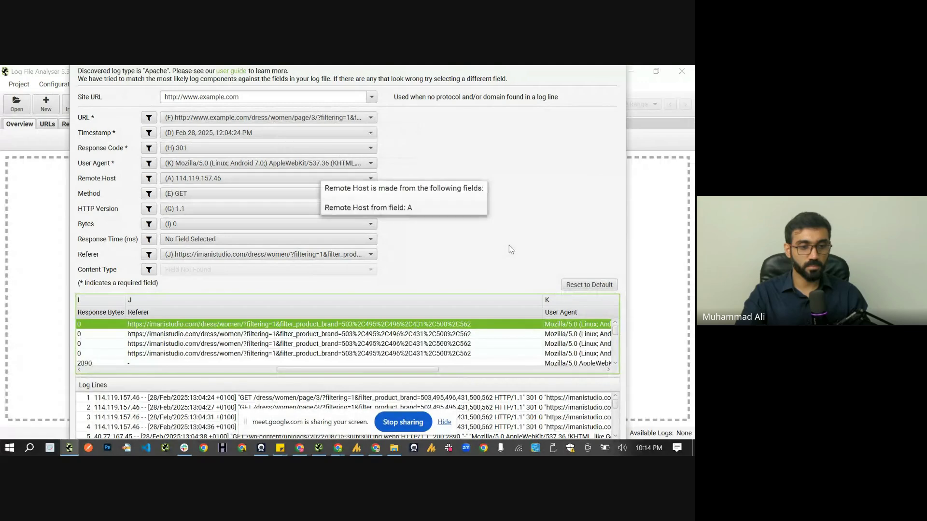
Reset the log field mapping to its defaults and look through the raw log lines
left_click(574, 290)
scroll(486, 345, "down", 1)
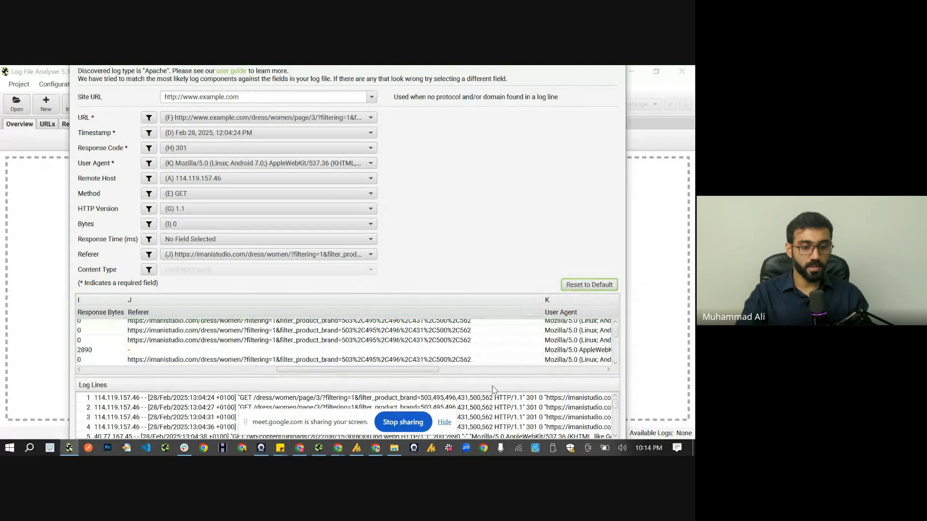
scroll(494, 397, "down", 6)
scroll(614, 411, "down", 1)
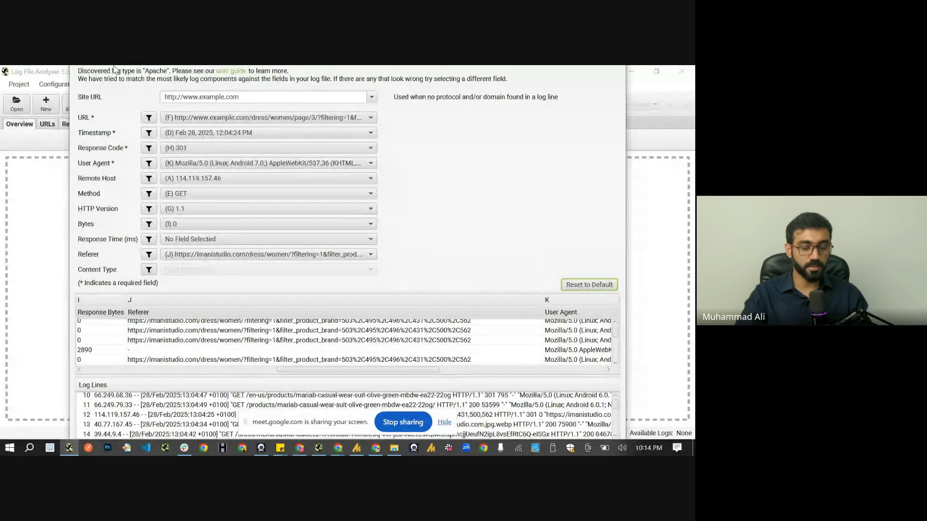
Open the Windows display settings and set the scaling of text, apps and other items to 100%
left_click(30, 451)
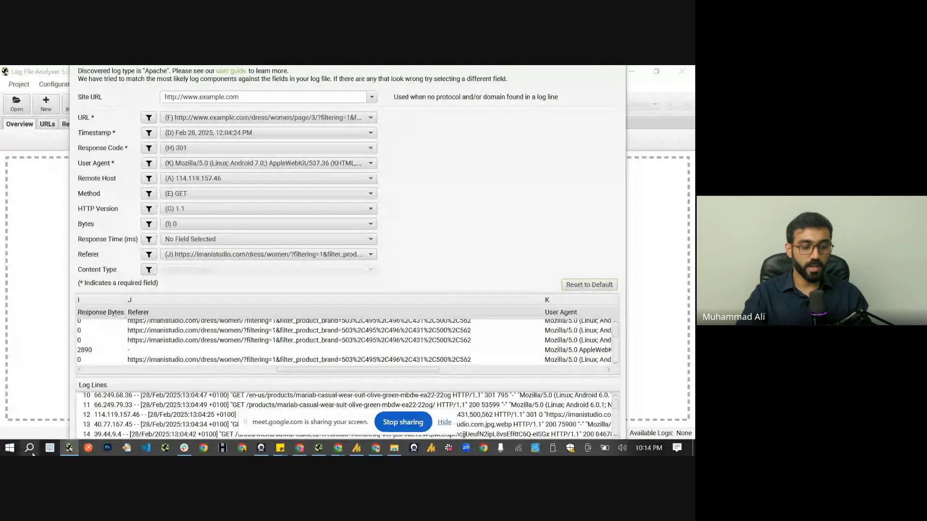
type("dis")
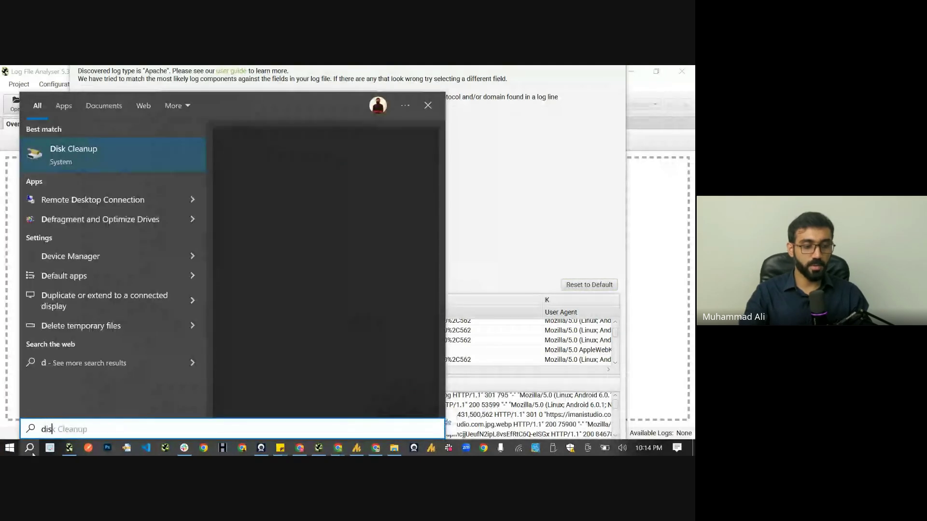
type("pla")
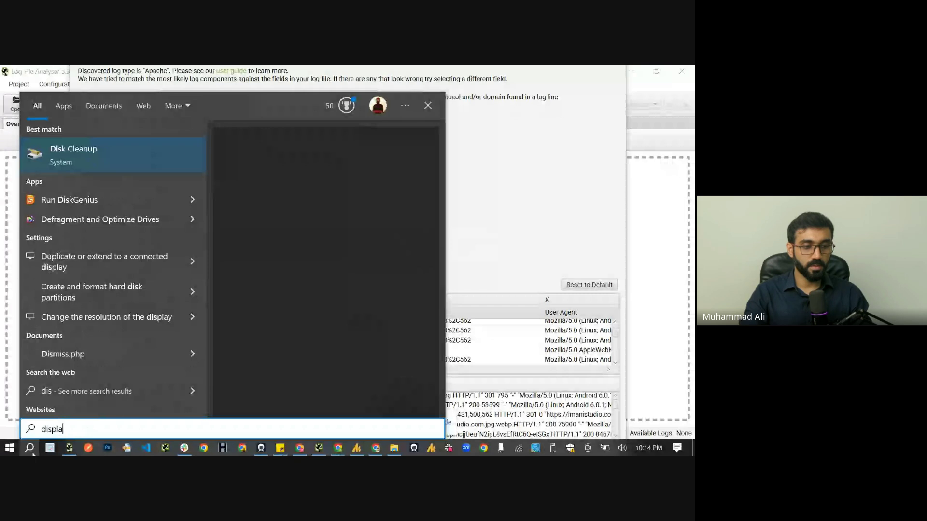
key("Down")
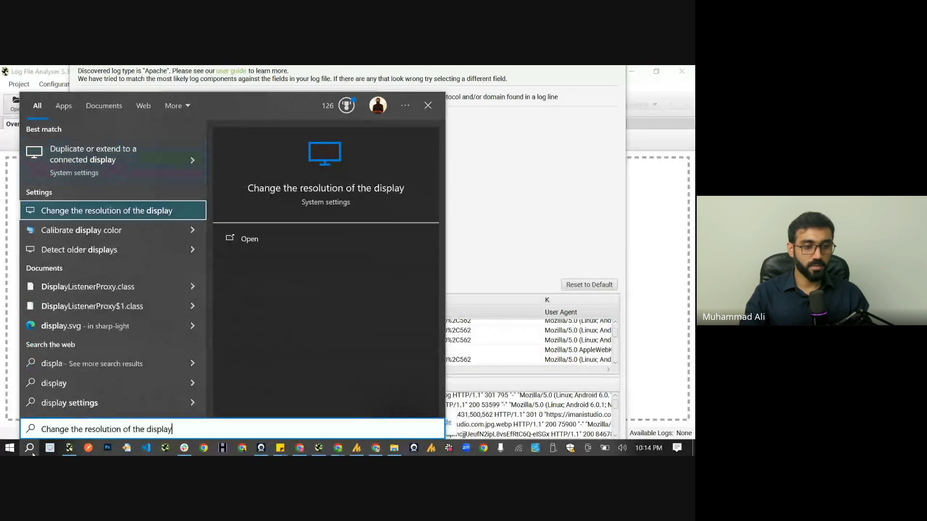
key("Down")
key("Down")
key("Up")
key("Up")
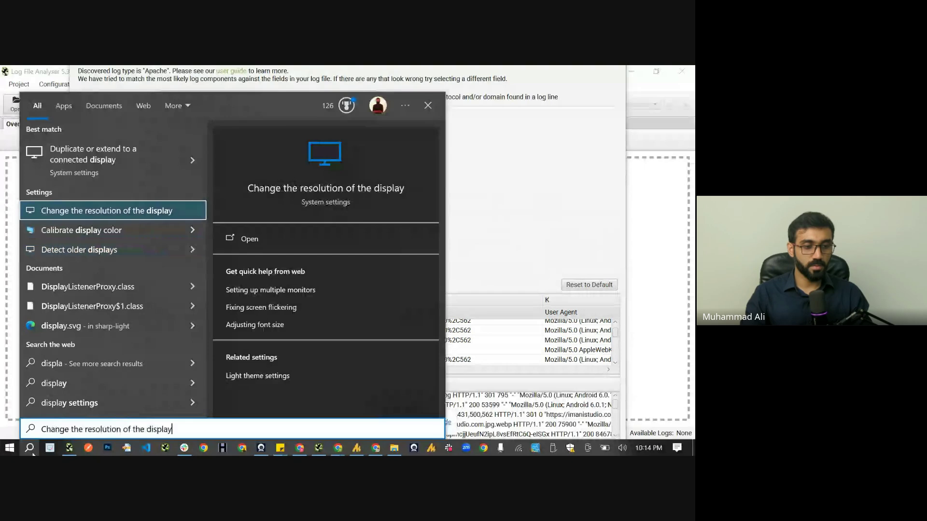
key("Return")
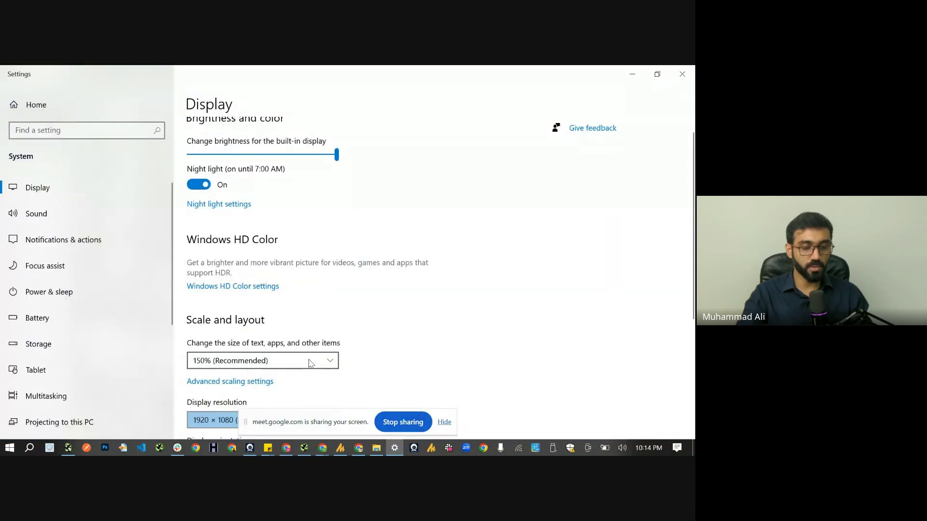
left_click(309, 361)
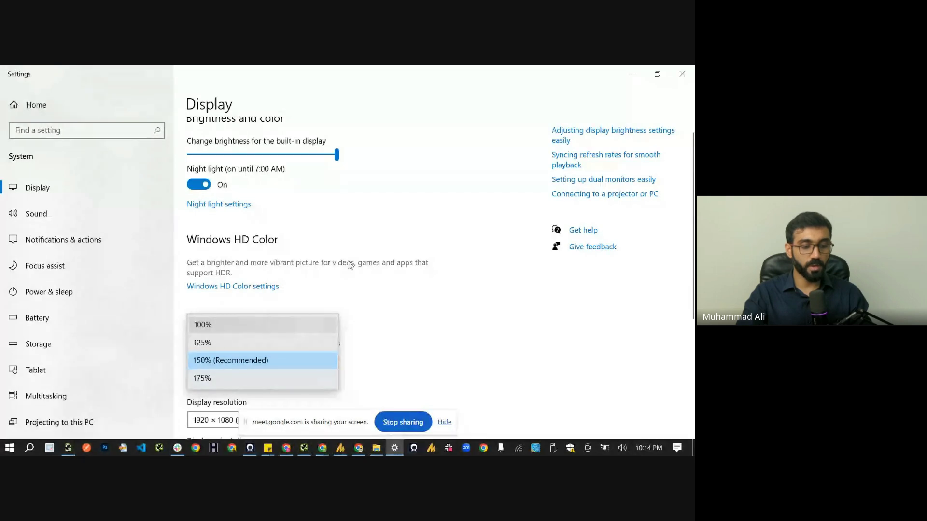
left_click(305, 333)
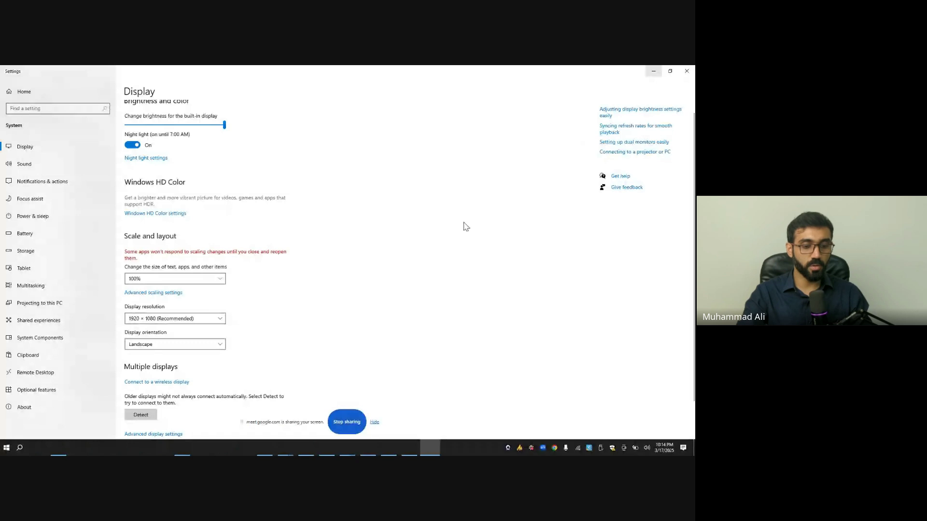
Return to Log File Analyser and accept the log field mapping to start importing the log file
key("alt+Tab")
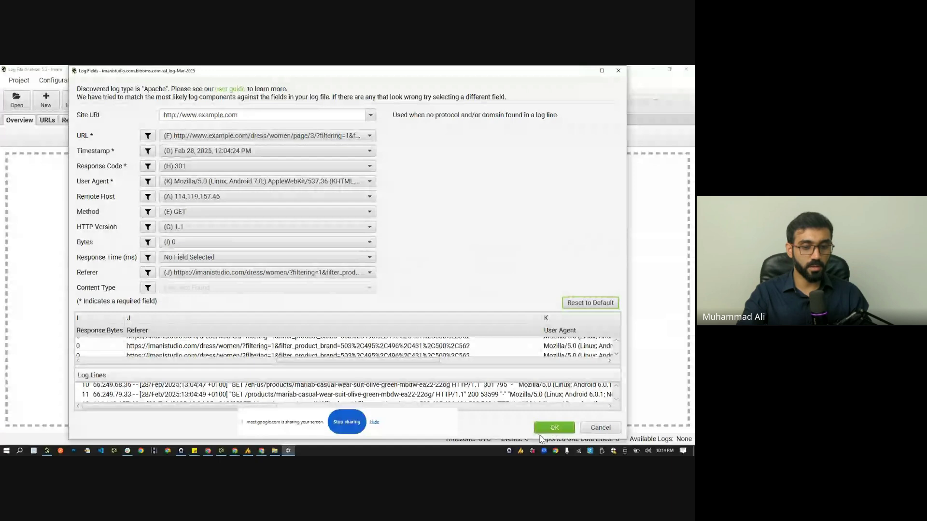
left_click(553, 431)
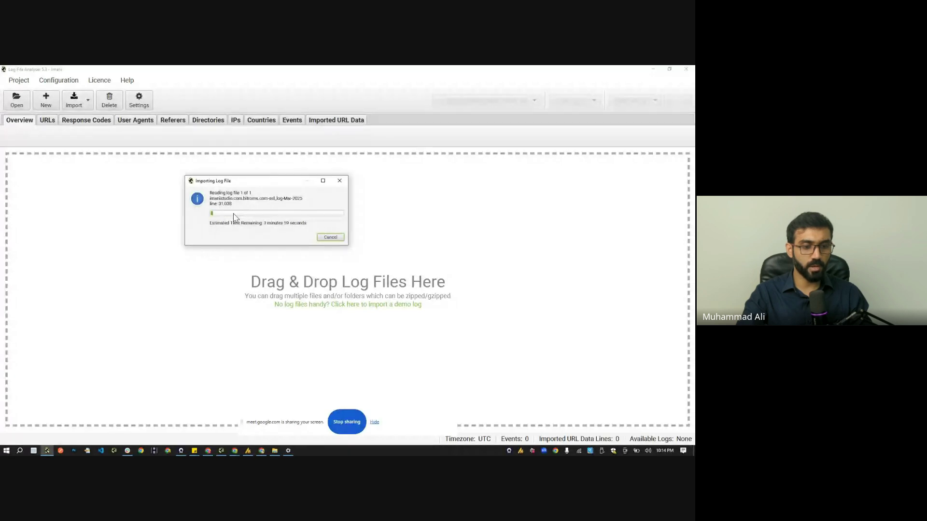
Set the Windows display scaling back to 150% (Recommended) and return to Log File Analyser
key("alt+Tab")
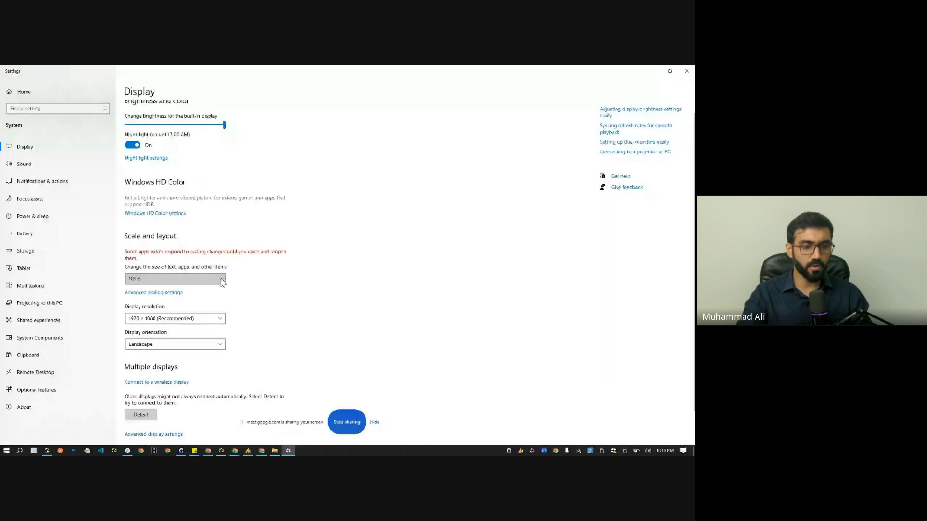
left_click(222, 280)
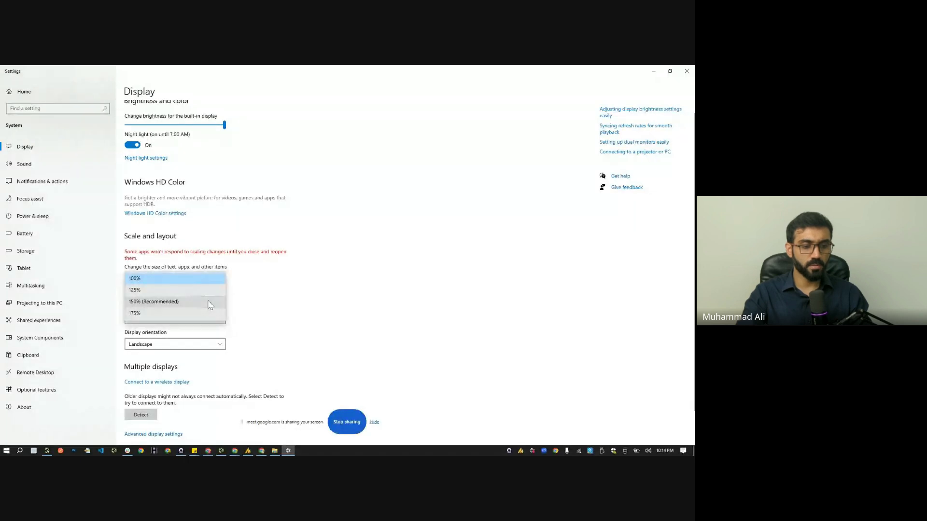
left_click(208, 301)
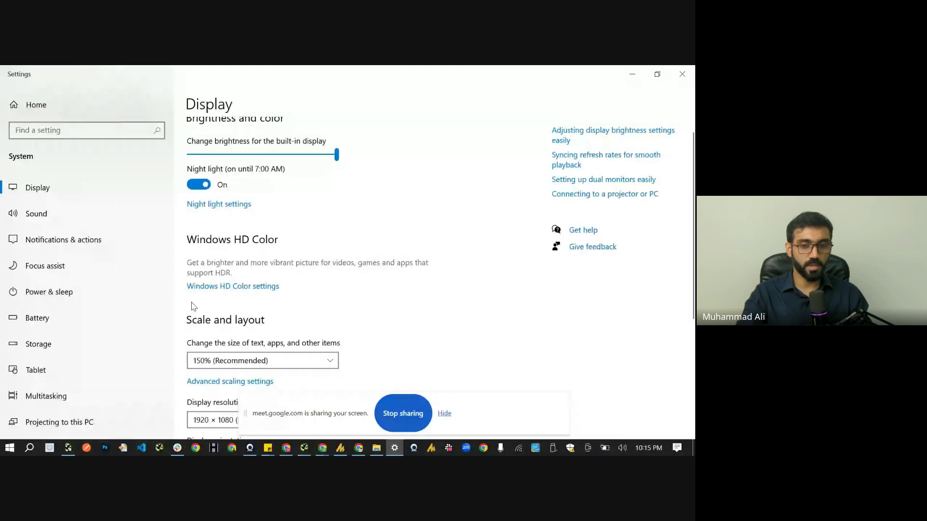
key("alt+Tab")
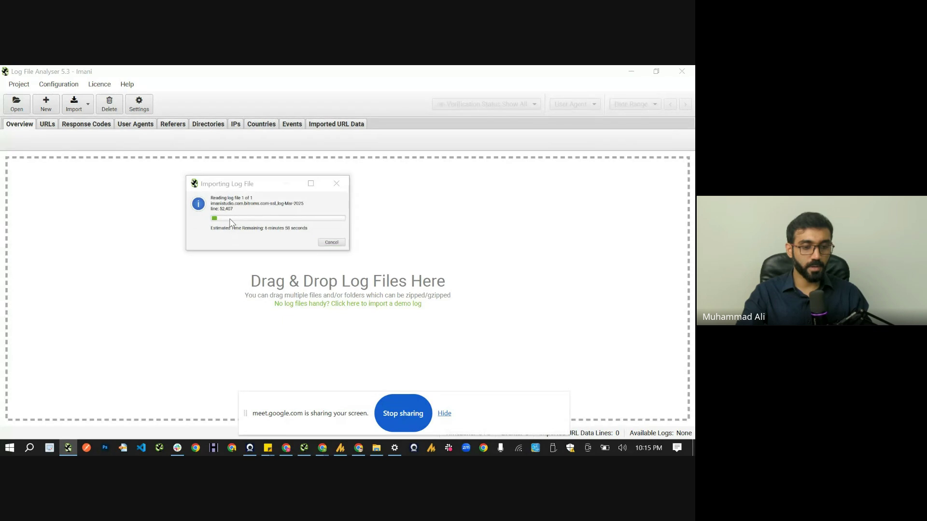
Switch to the online notepad in Chrome, start a new line below the dashed divider and hide the screen-sharing notice
key("alt+Tab")
key("alt+Tab")
key("alt+Tab")
key("alt+Tab")
key("alt+Tab")
key("alt+Tab")
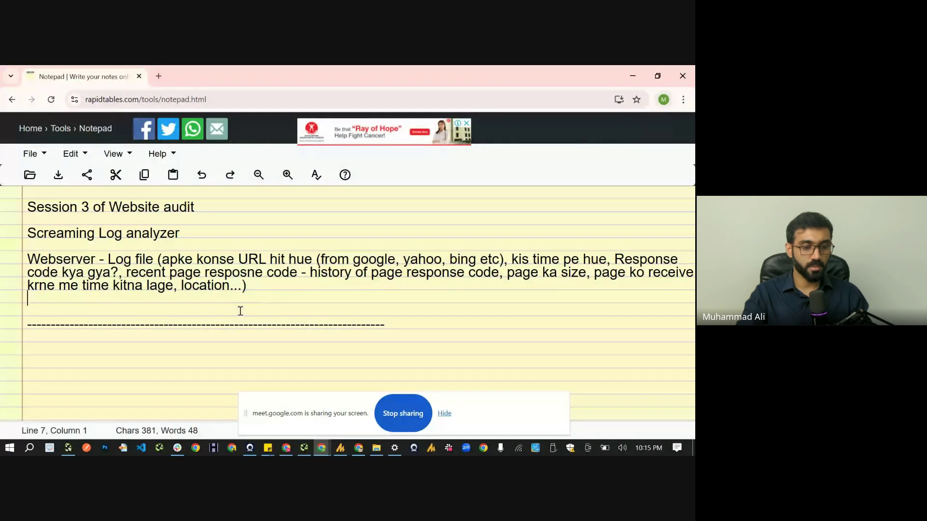
left_click(473, 334)
key("Return")
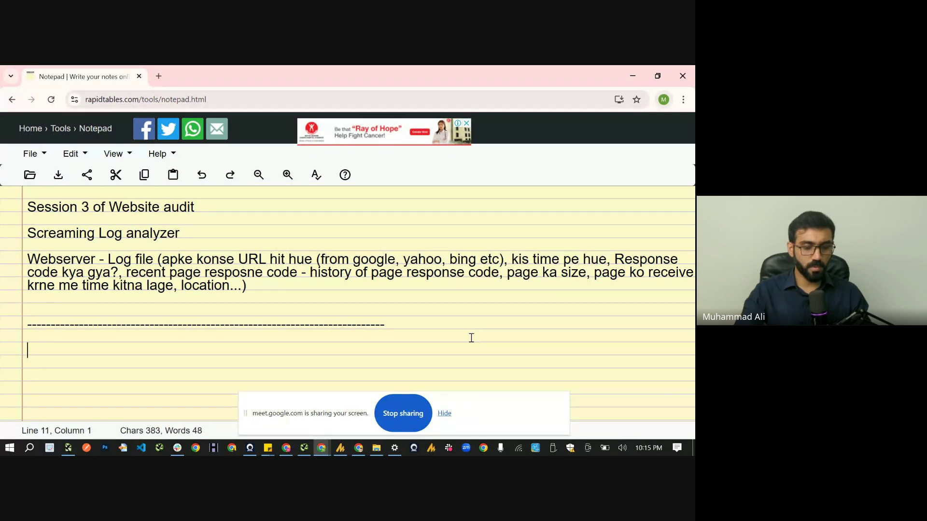
left_click(444, 414)
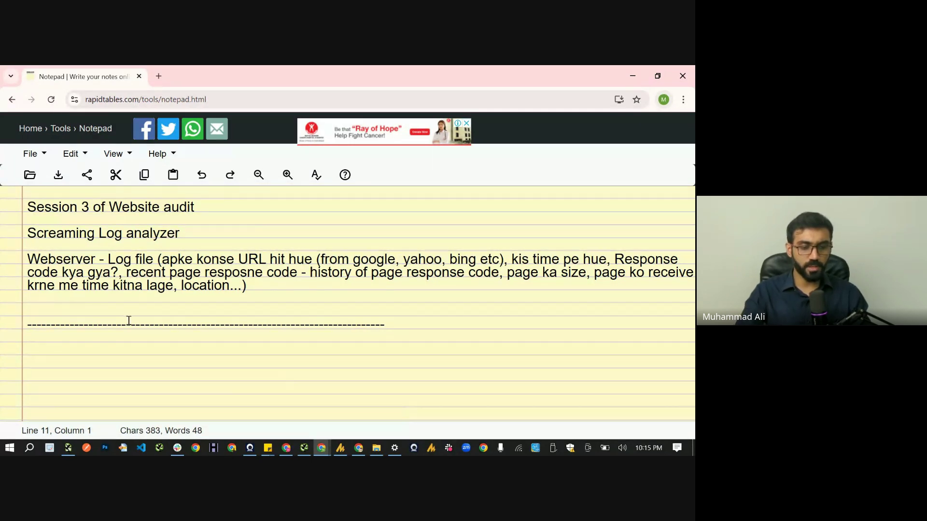
Write the note "DDOS - Last me" below the dashed divider, followed by a blank line
type("DDOS")
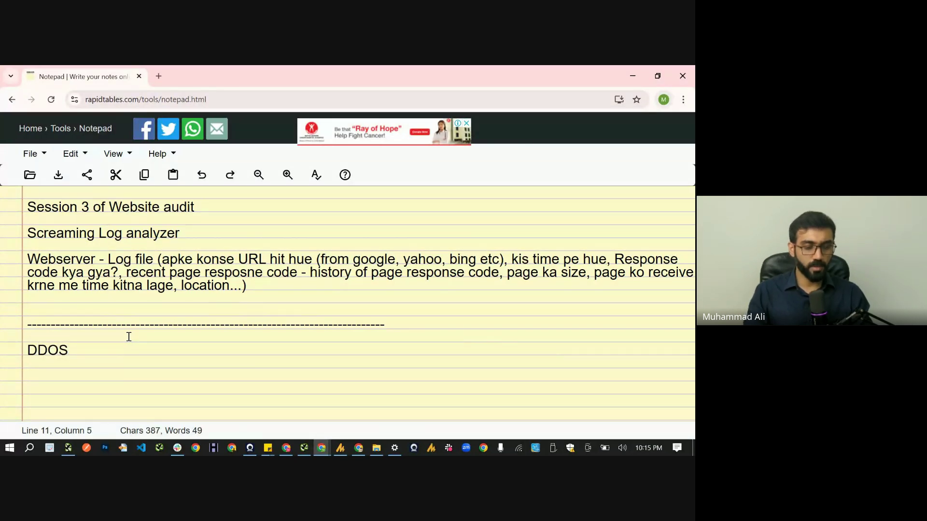
key("shift+Home")
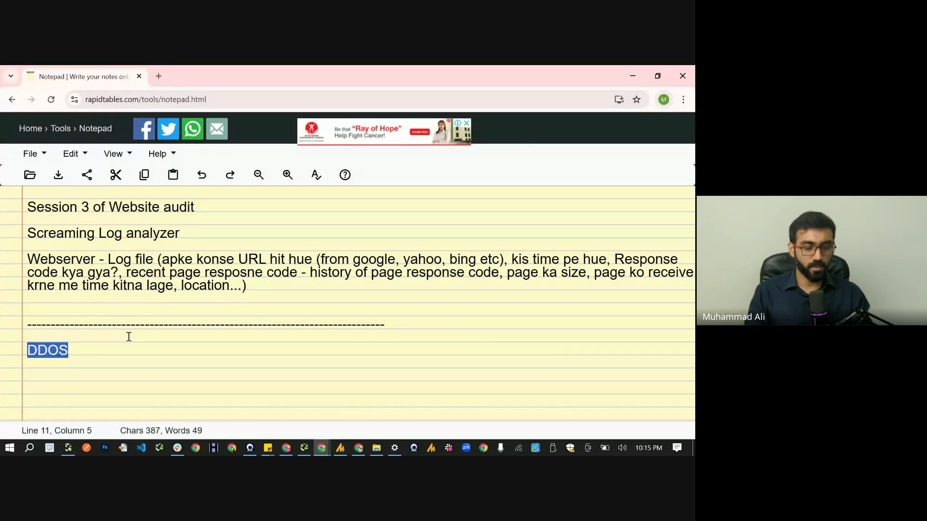
key("End")
type("- Last me")
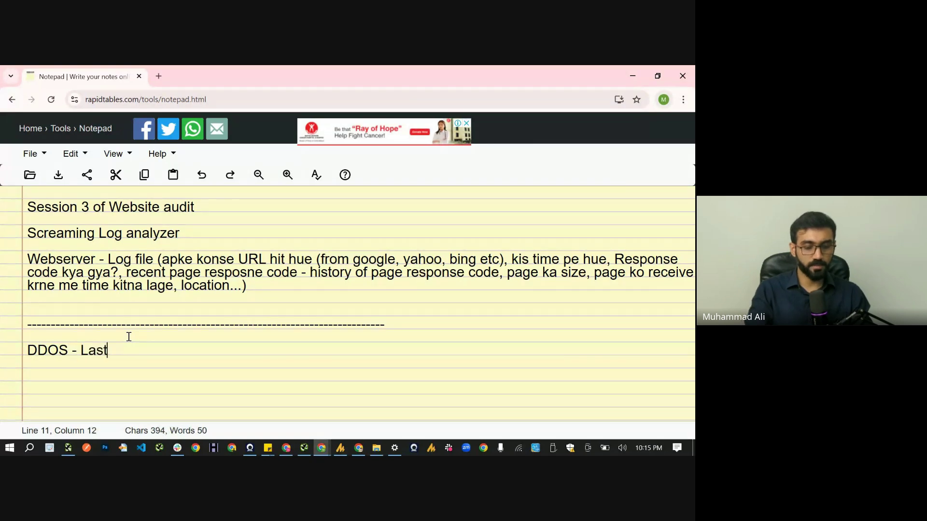
key("Return")
key("Return")
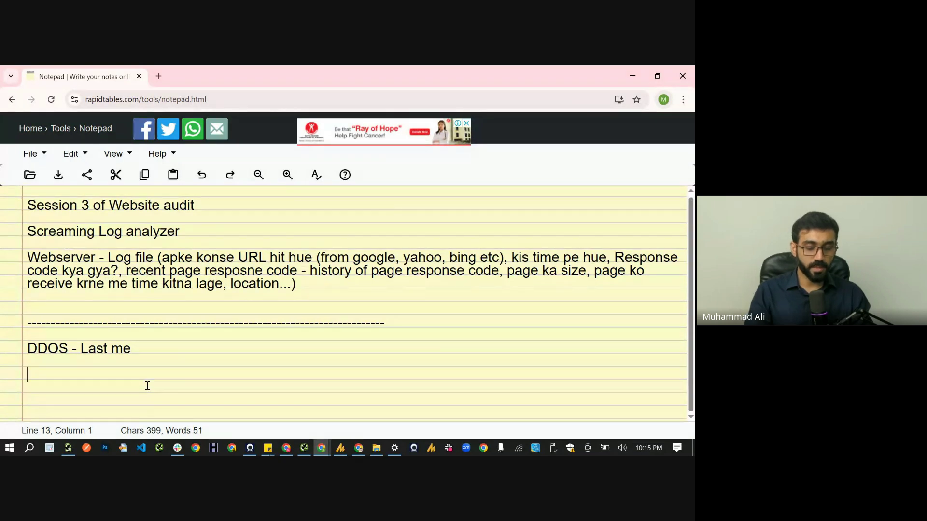
Write the note "Hit - (kon kon se URL google - update hit)" below the DDOS line
type("Hit -")
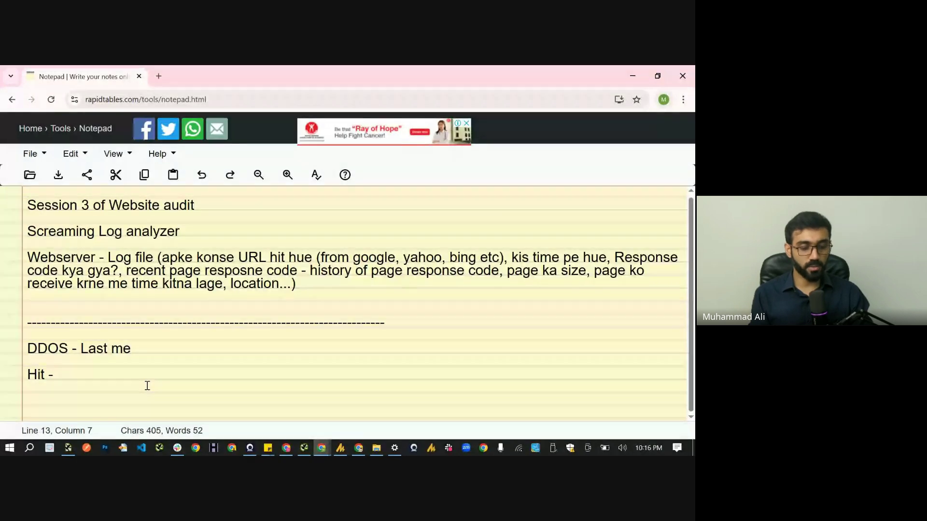
type("()")
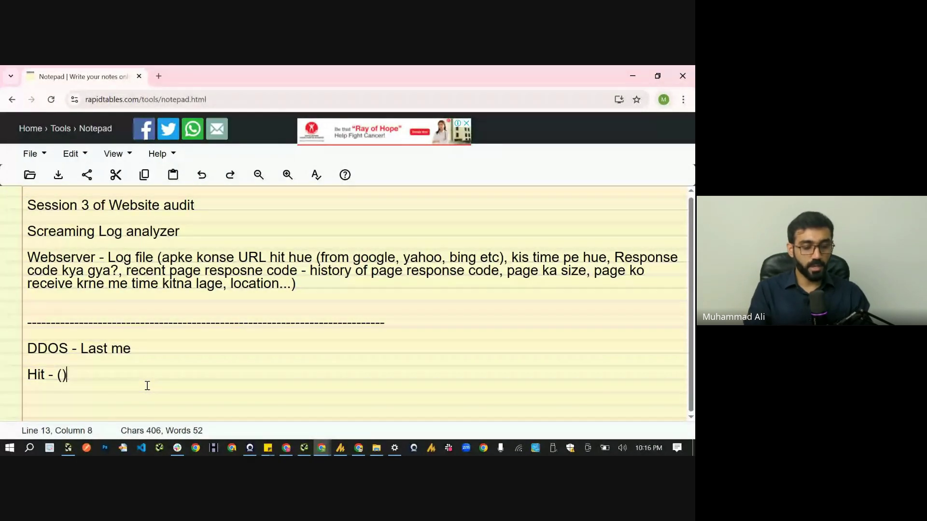
type("konm")
key("BackSpace")
key("BackSpace")
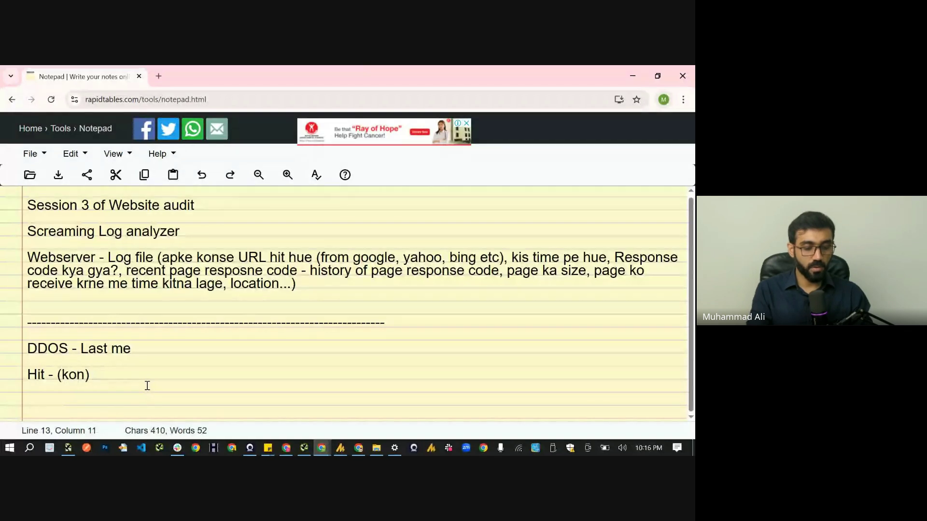
type("kon se UR")
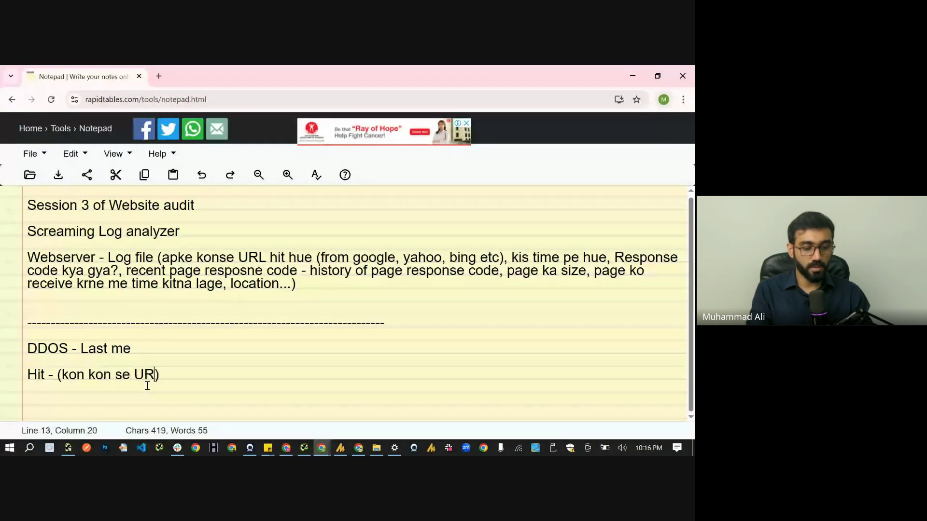
type("L google ")
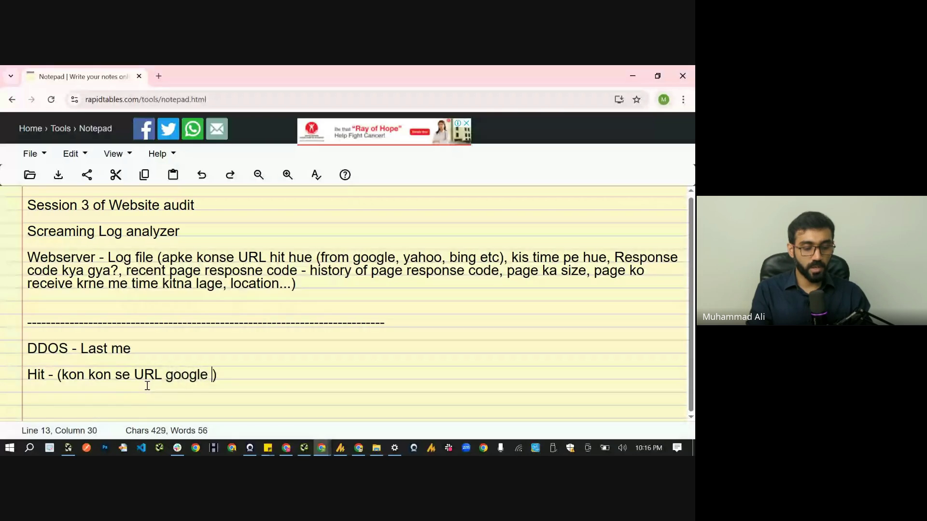
type("- update hit")
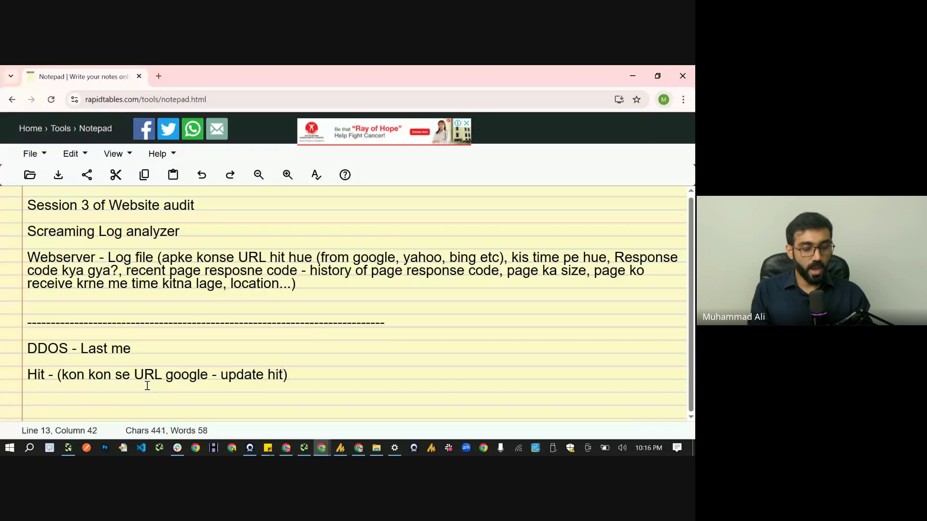
Append "- poori poori" after the closing bracket of the Hit note
key("Right")
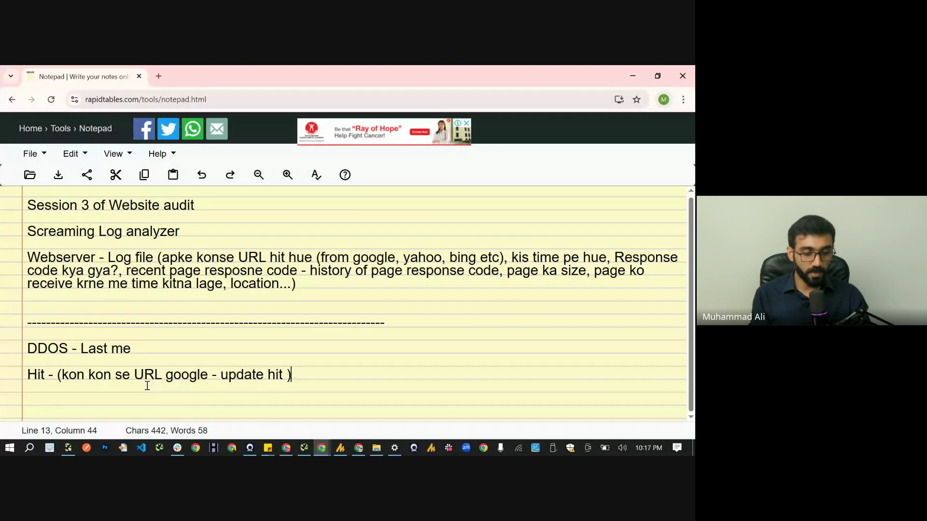
type("- ")
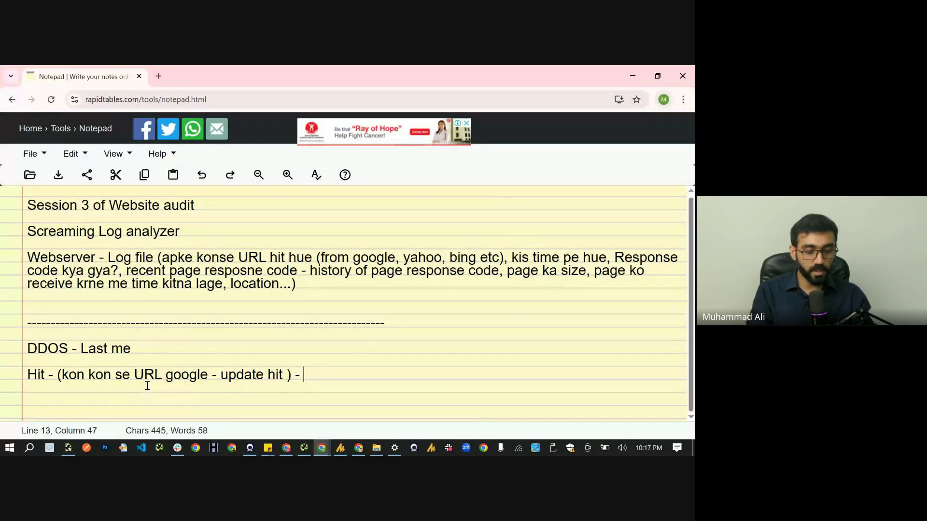
type("poori ")
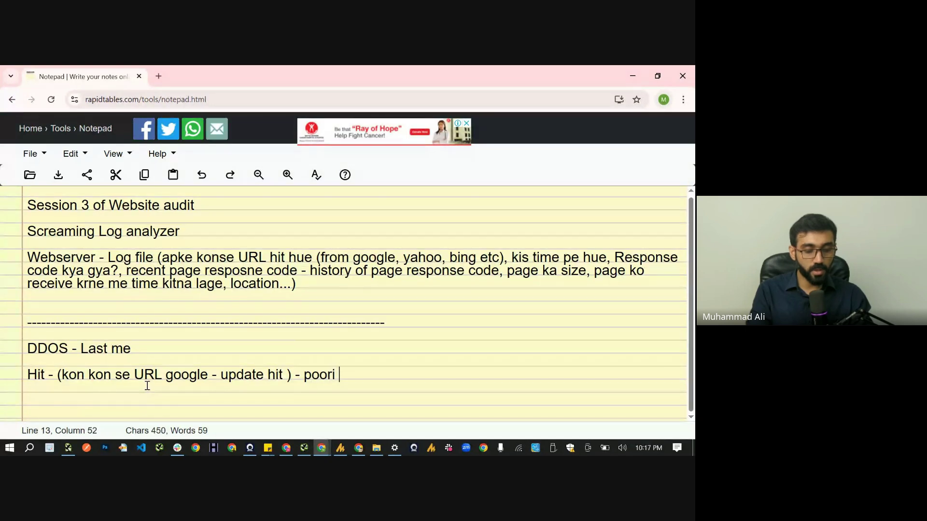
type("poori")
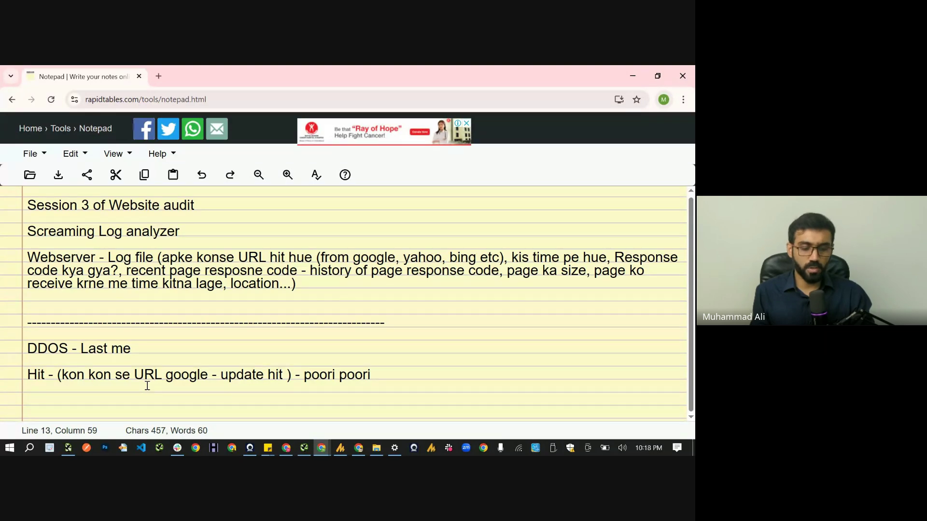
Add several blank lines below the Hit note and place the cursor on line 16
key("Return")
key("Return")
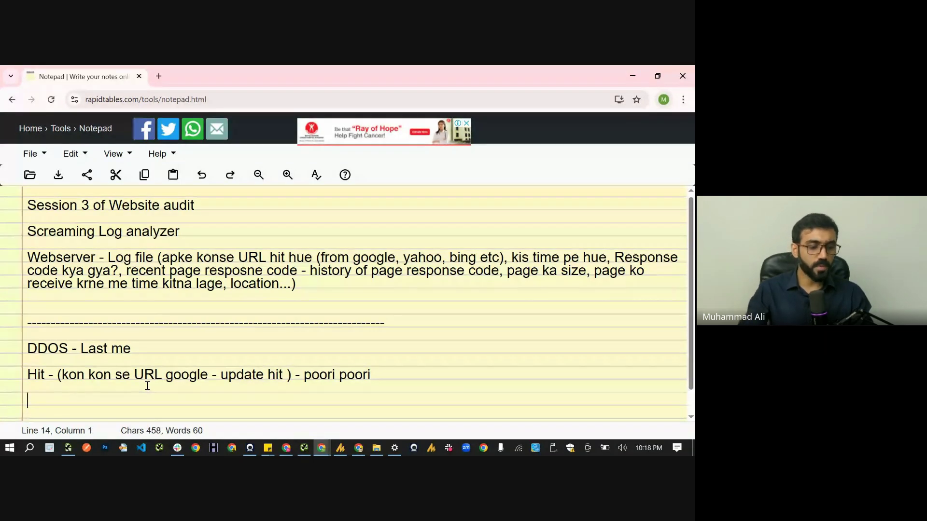
key("Return")
key("Return")
key("Return")
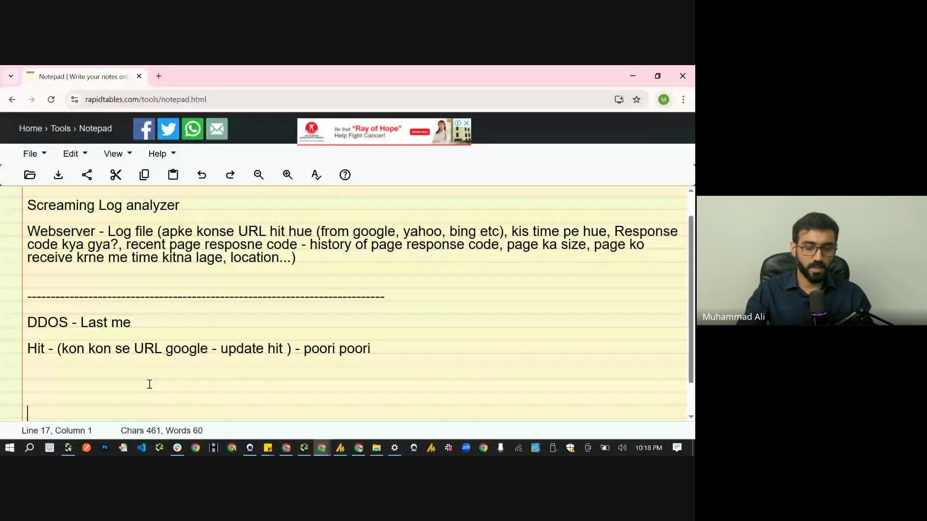
key("Return")
key("Return")
key("Return")
scroll(150, 383, "down", 1)
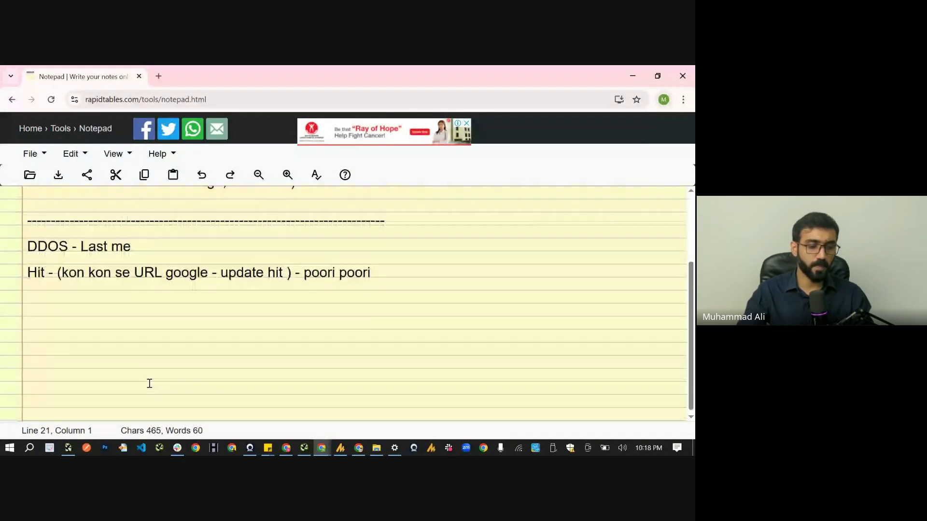
key("Up")
key("Up")
key("Up")
key("Up")
key("Up")
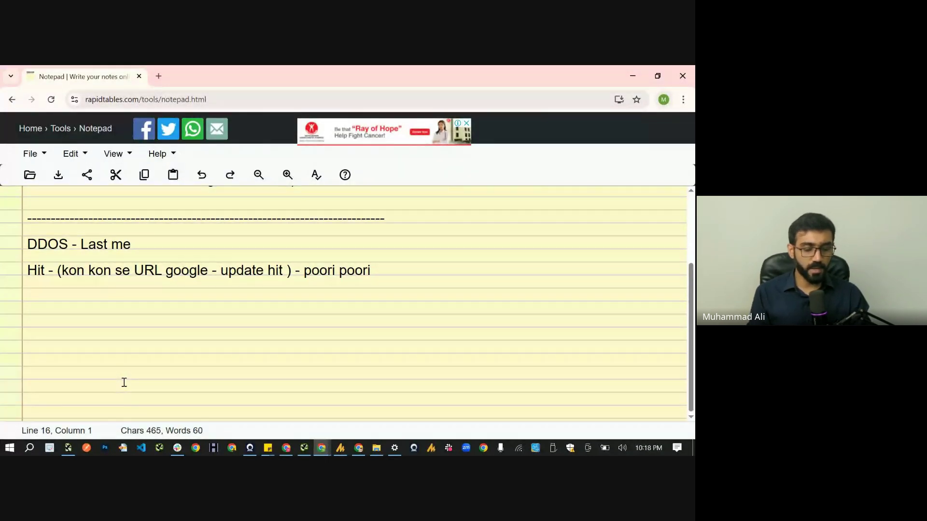
Write the note "301 & 404 -" on line 16 and "redict" on the line directly below it
type("301")
type("& 404")
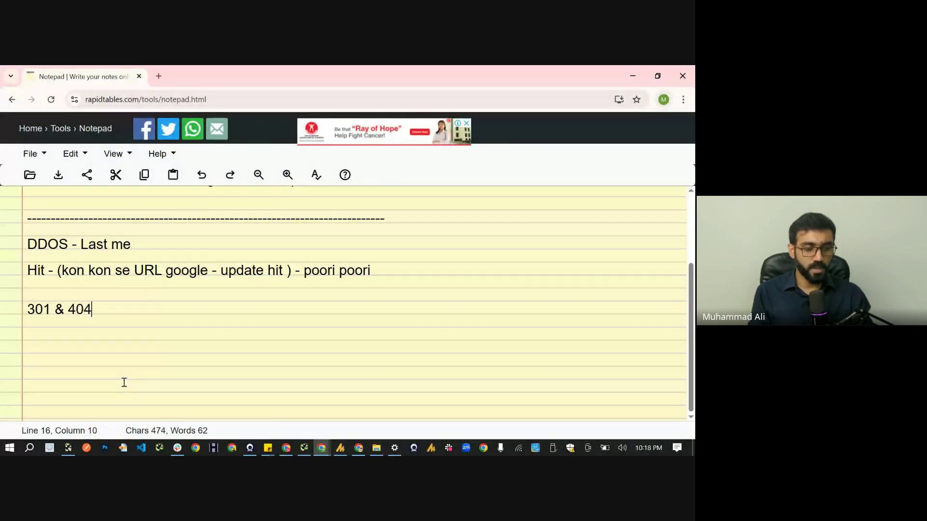
key("shift+Home")
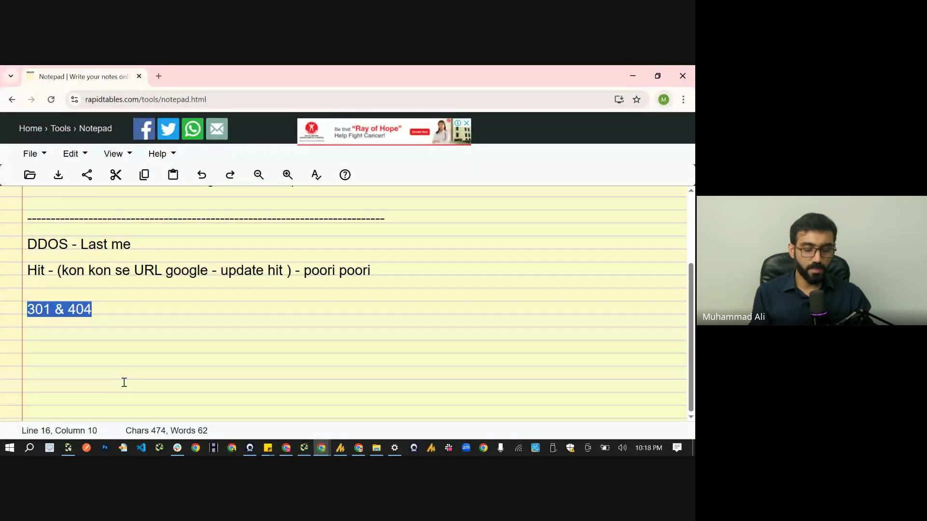
key("End")
type("-")
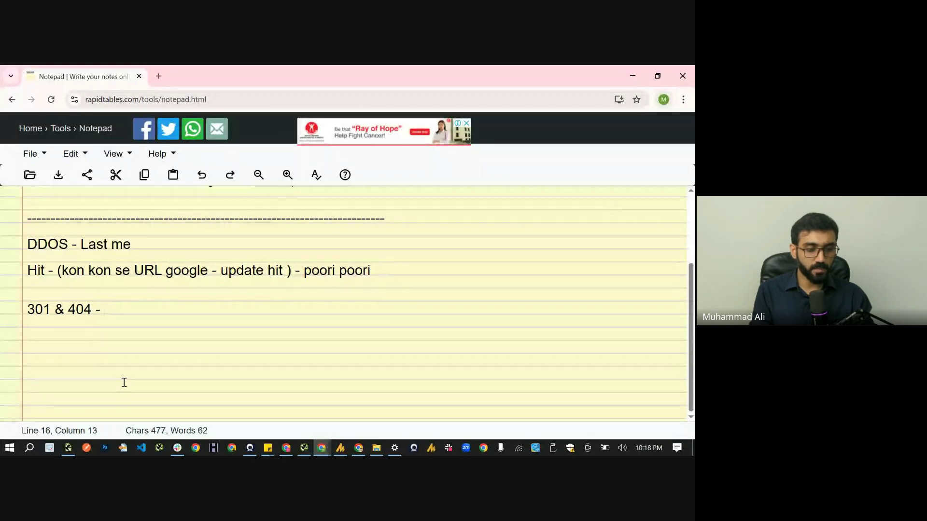
key("Return")
type("redict")
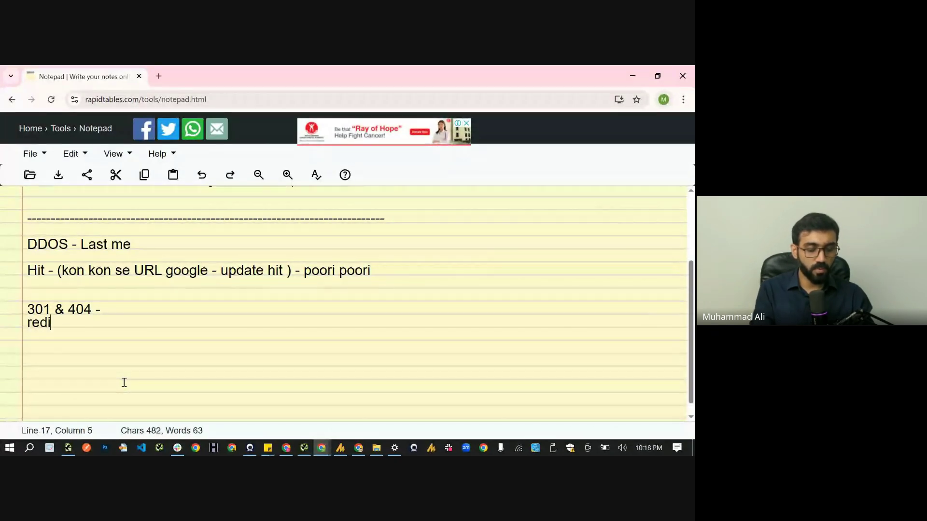
Write the annotation "not found" on the blank line directly above the 404 code
key("Up")
key("Up")
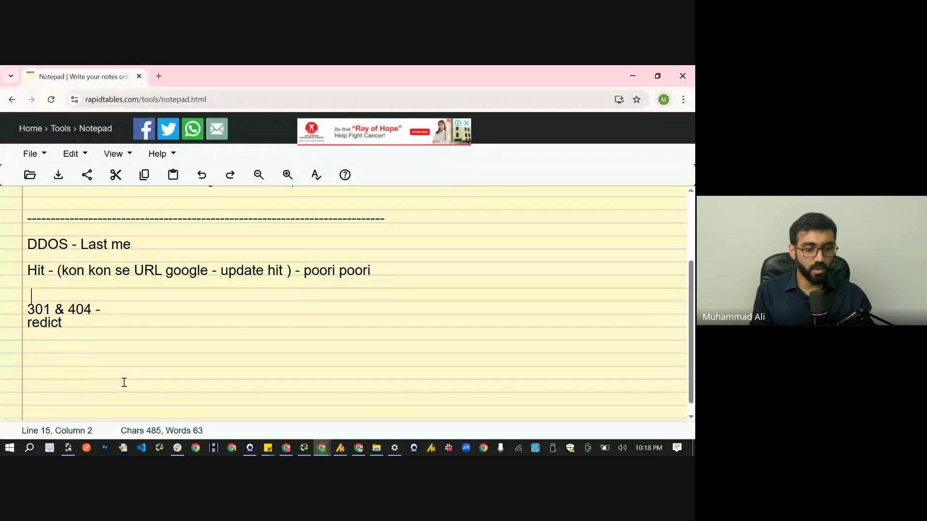
type("n")
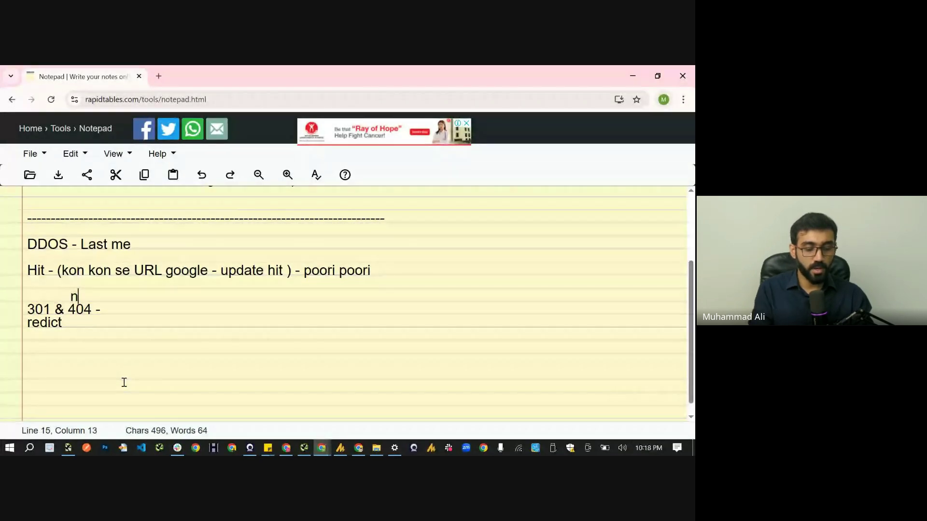
type("ot ount")
key("BackSpace")
key("BackSpace")
key("BackSpace")
key("BackSpace")
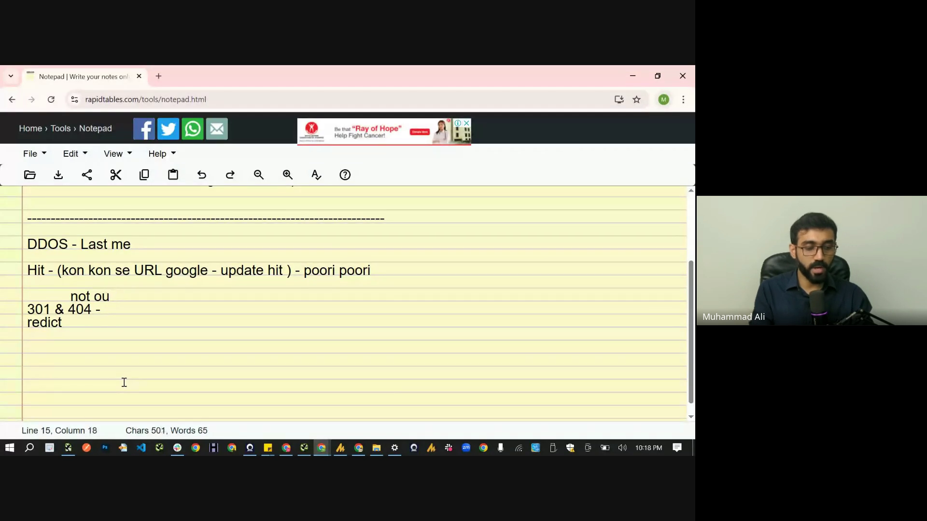
type("foiun")
key("BackSpace")
key("BackSpace")
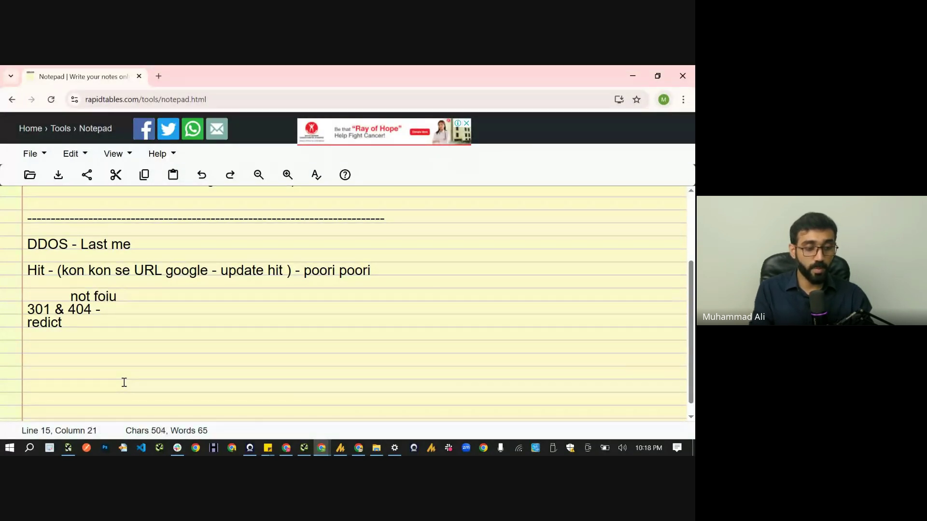
key("BackSpace")
type("ound")
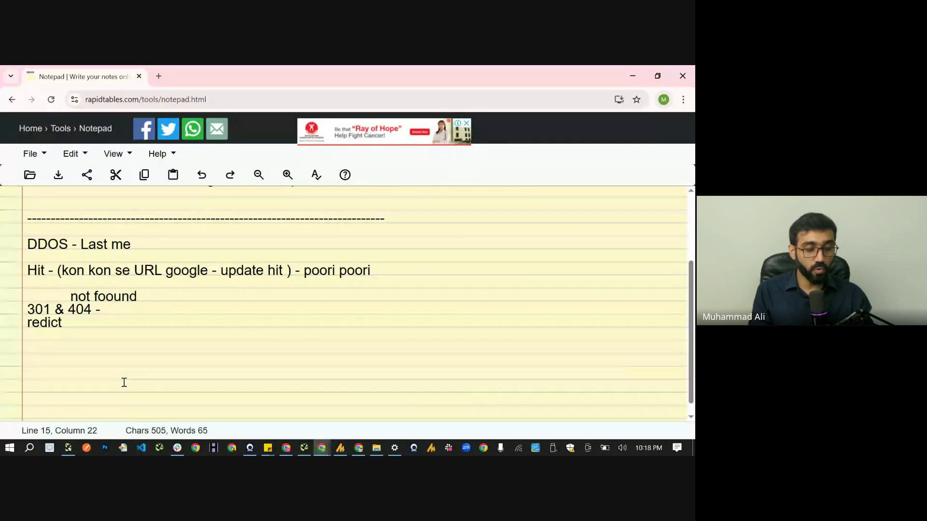
key("Left")
key("Left")
key("Left")
key("Left")
key("BackSpace")
Add the note "GSC -> 2 months" below "redict", separated by a blank line
key("Down")
key("Down")
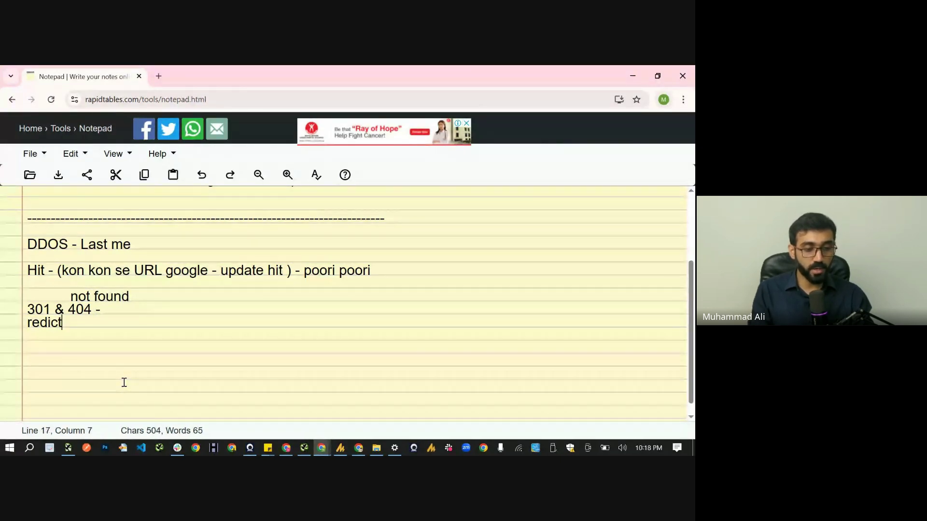
key("Return")
type("GSC")
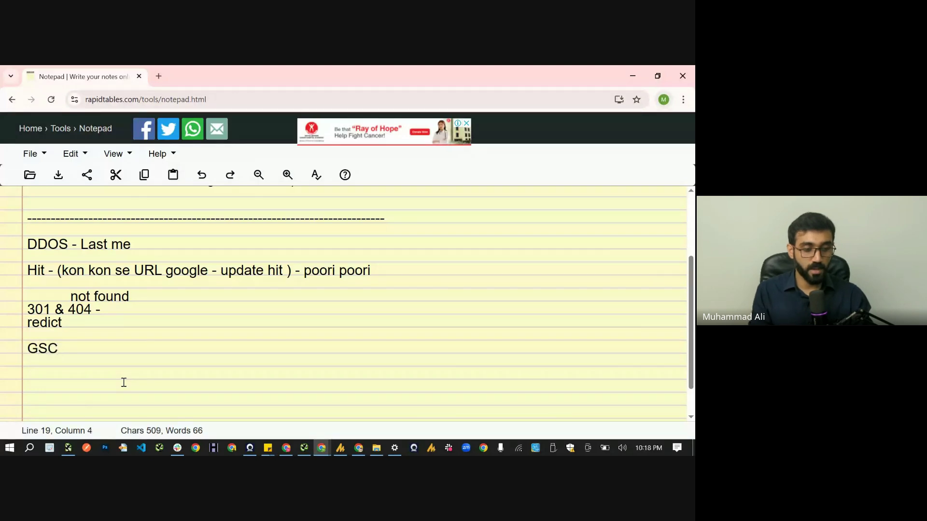
type(" -> 2 ")
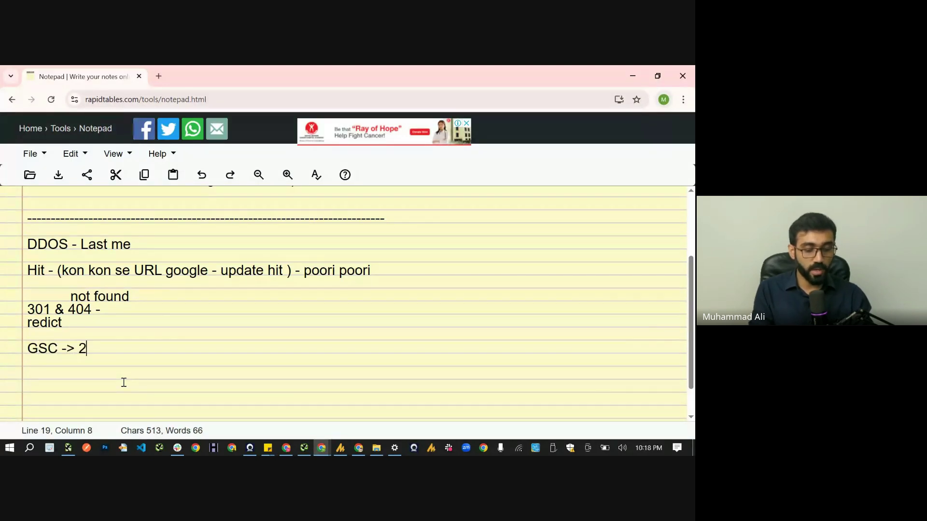
type("months")
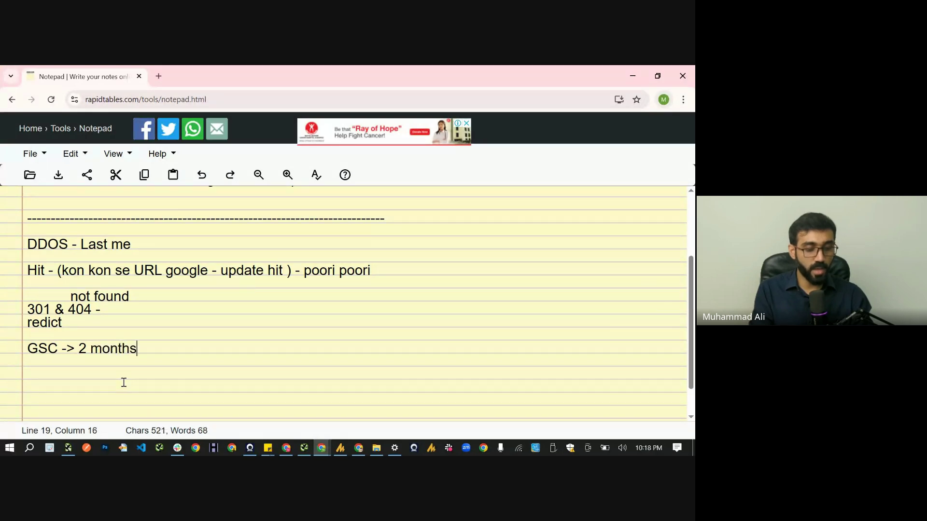
Change the duration in the GSC note to "1-2 months"
key("ctrl+shift+Left")
key("ctrl+shift+Left")
key("ctrl+shift+Left")
key("Left")
key("Right")
key("Right")
type("1-")
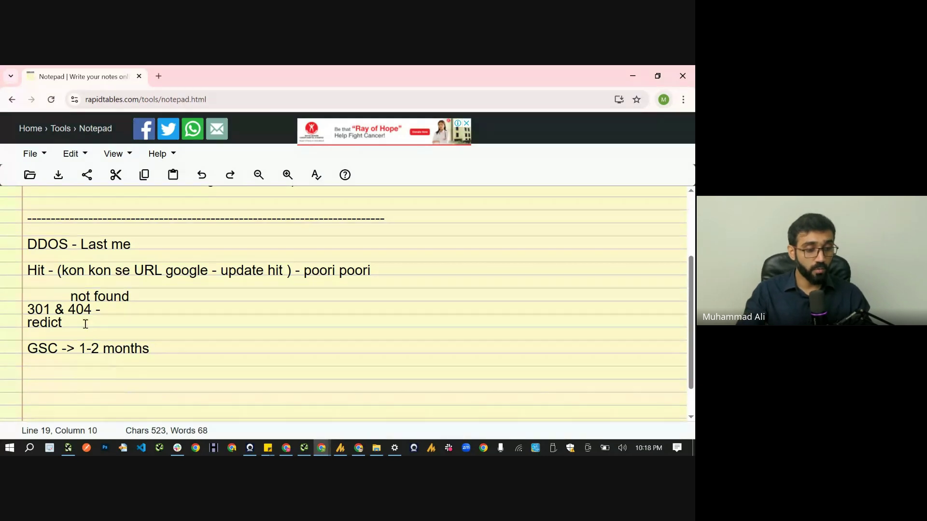
Highlight the 404 code, the word GSC, the whole GSC note and the 301 code one after another
double_click(81, 308)
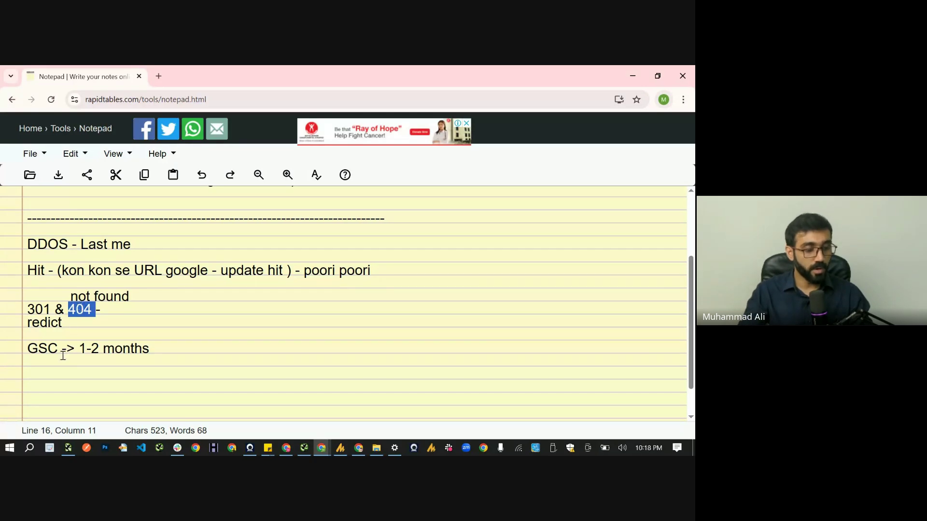
left_click_drag(59, 350, 24, 349)
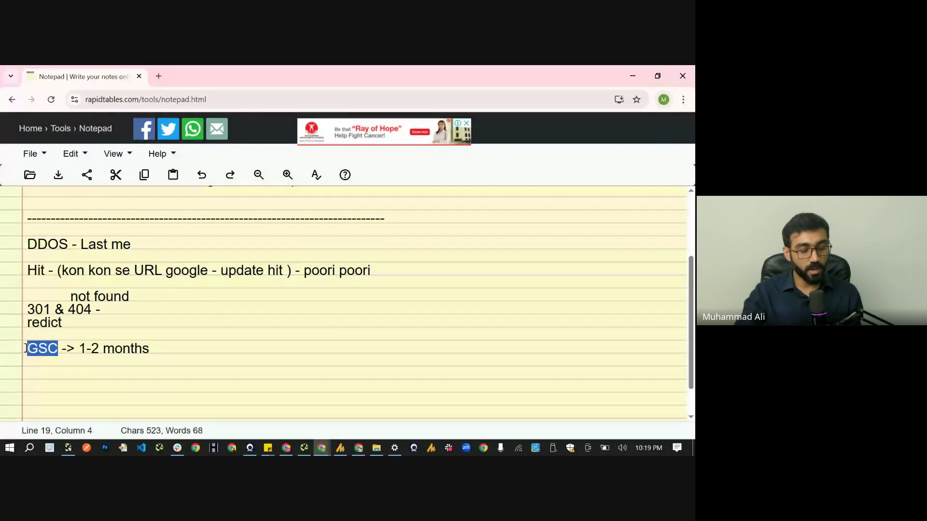
left_click_drag(170, 349, 30, 348)
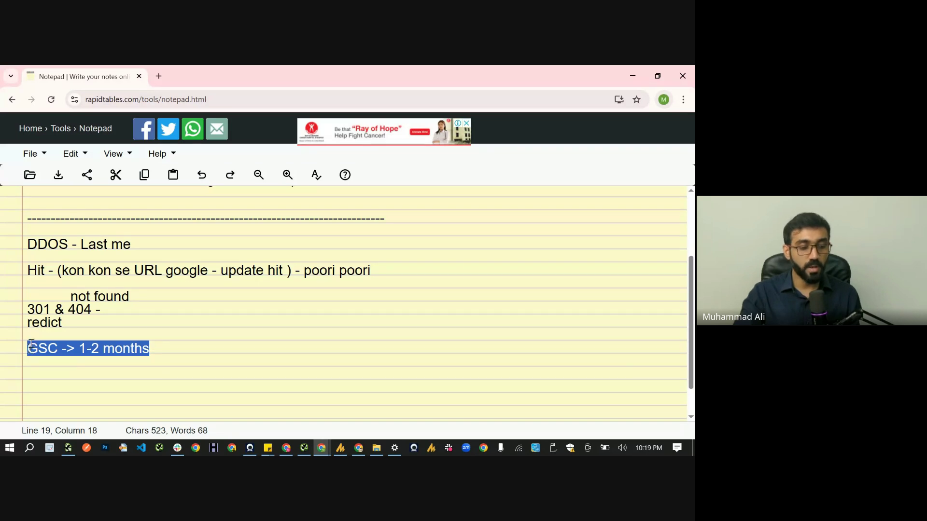
left_click_drag(68, 308, 28, 310)
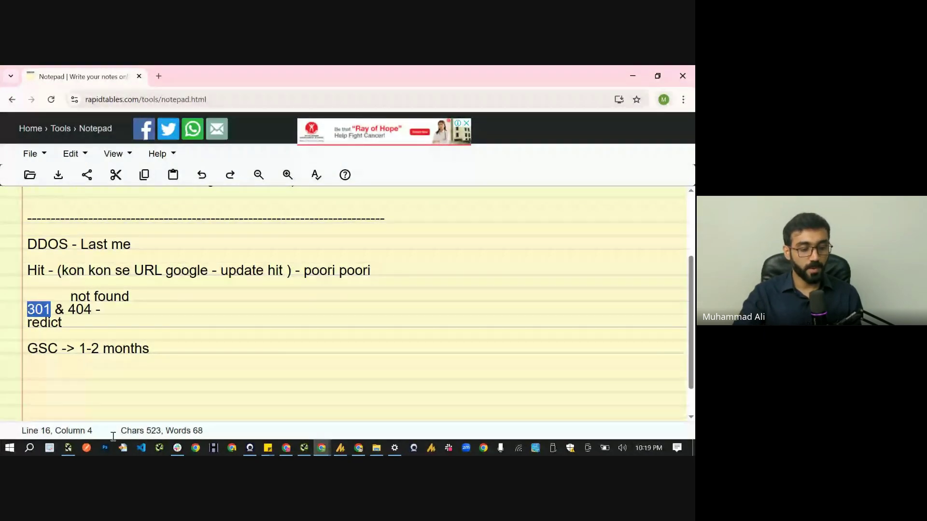
Switch to Log File Analyser and show the available date range, bot and verification status filter options
left_click(70, 448)
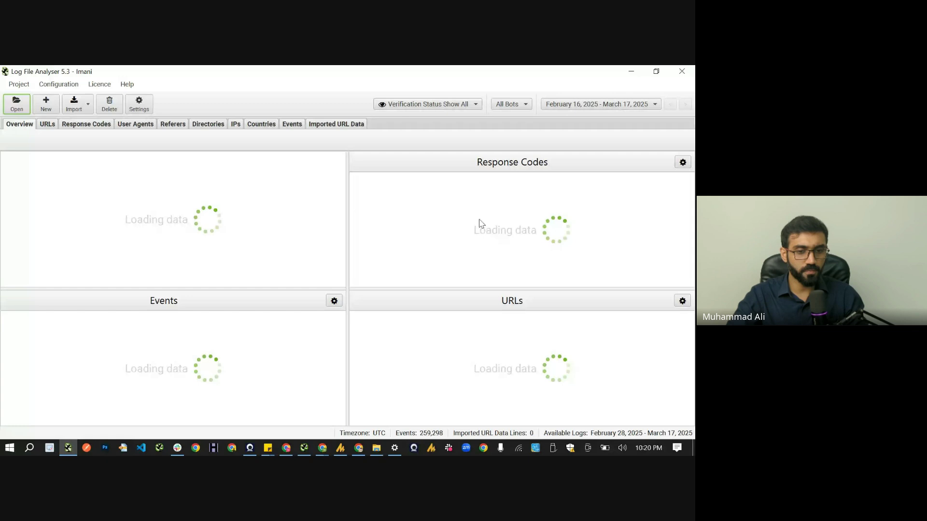
left_click(596, 107)
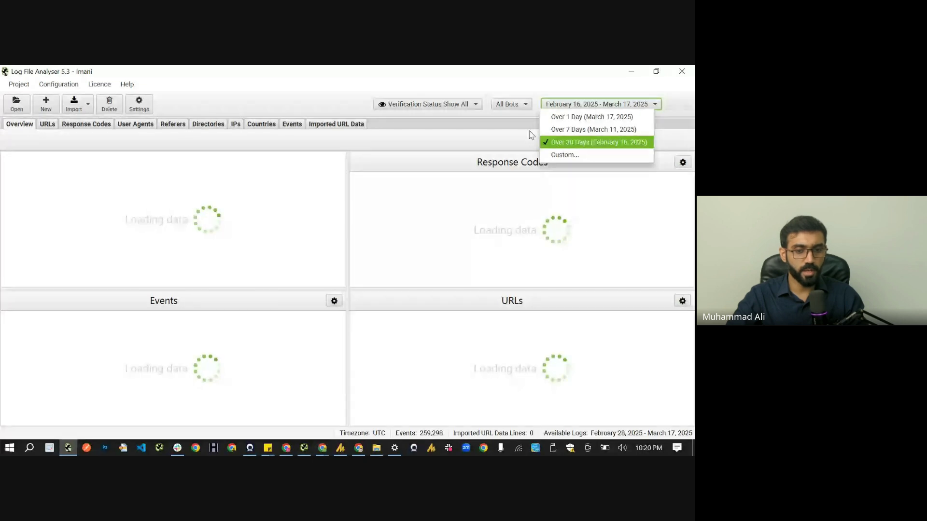
left_click(529, 109)
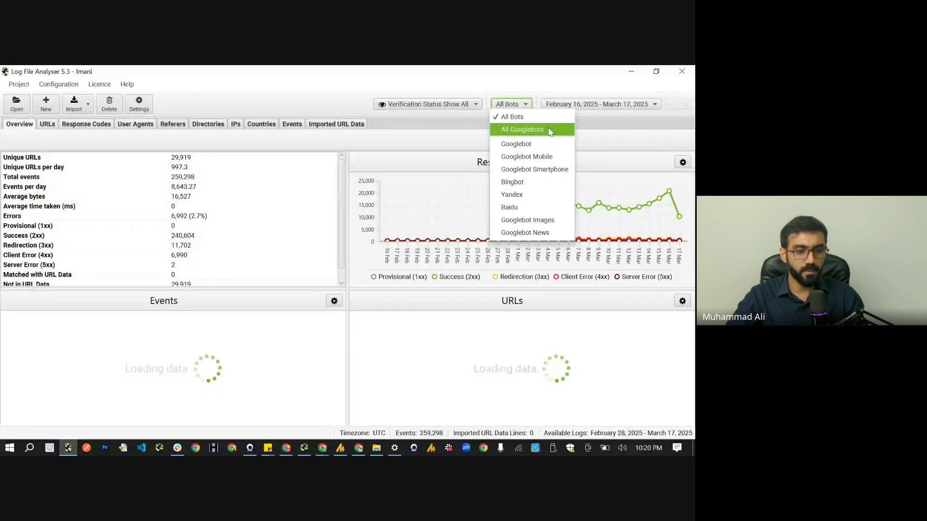
left_click(425, 103)
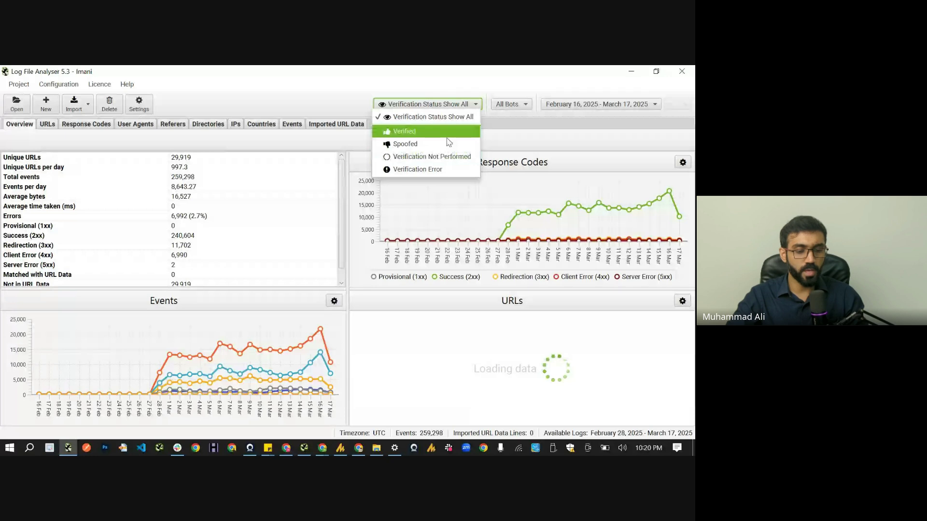
Switch back to the online notepad and write "Header -> me kon hoon" below the GSC note after two blank lines
key("alt+Tab")
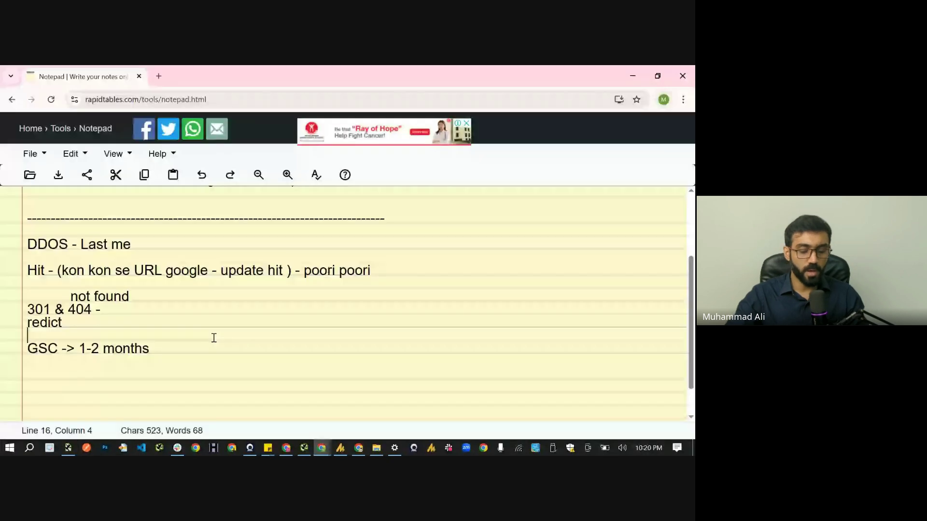
left_click(210, 349)
key("Return")
key("Return")
key("Return")
type("Header -")
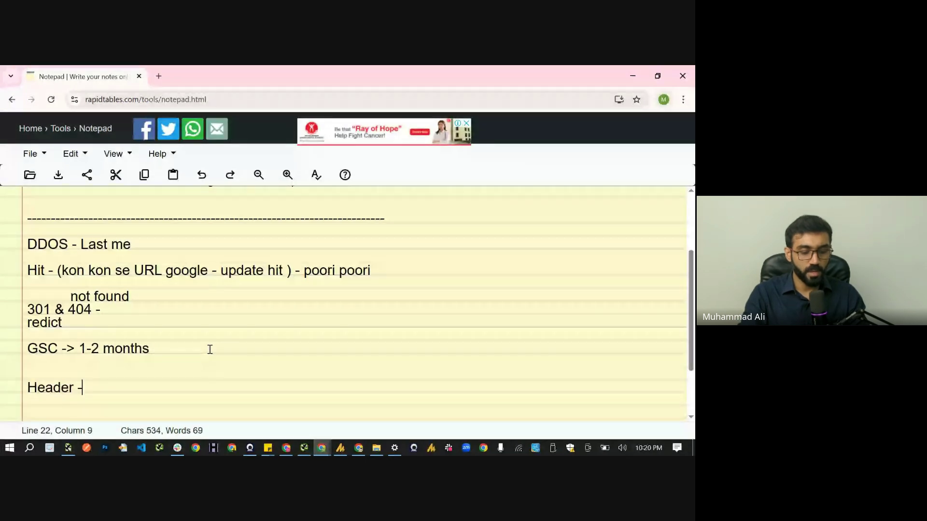
type("> me kon hoon")
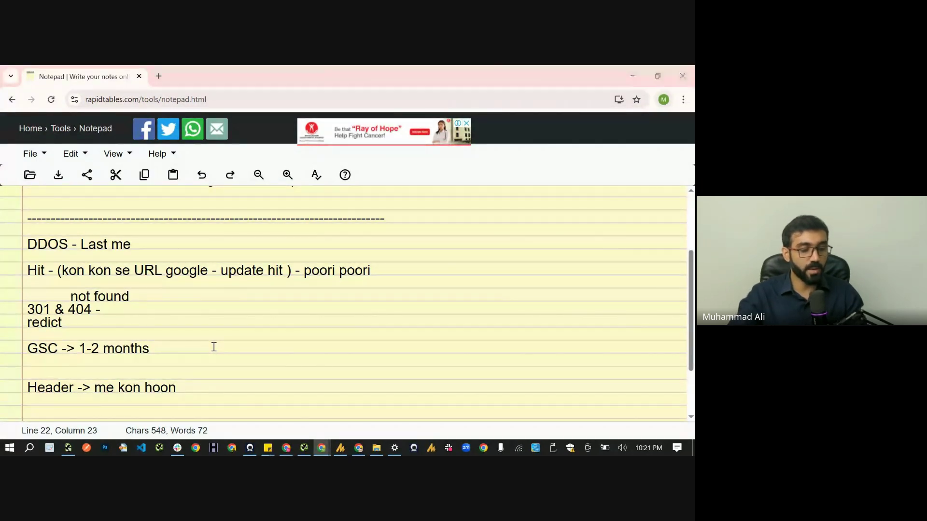
Search Google for "google ip addresses" in a new tab of the notepad's browser window
key("alt+Tab")
key("alt+Tab")
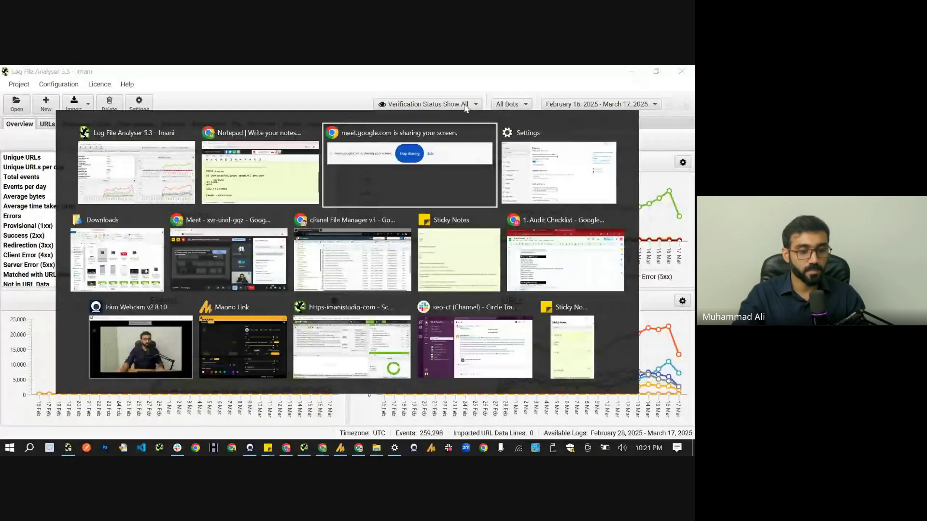
left_click(285, 176)
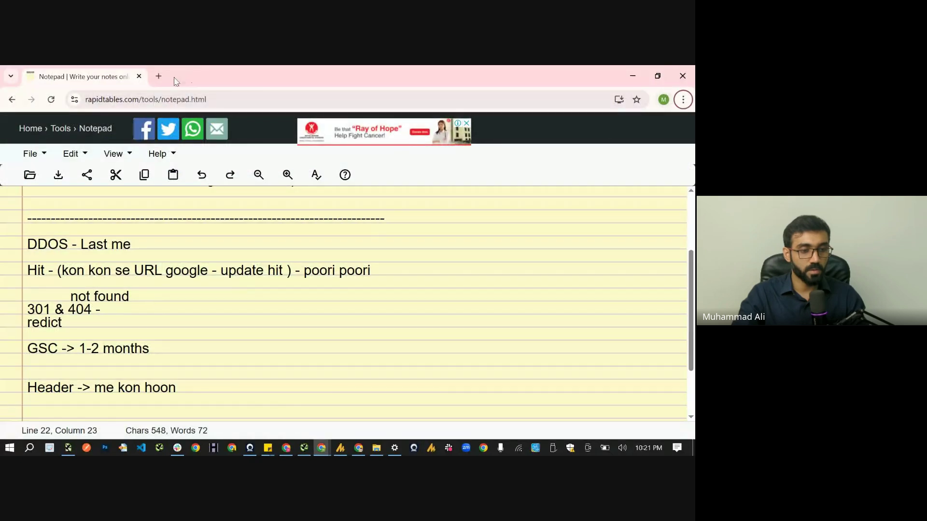
left_click(159, 76)
type("google ip addresses")
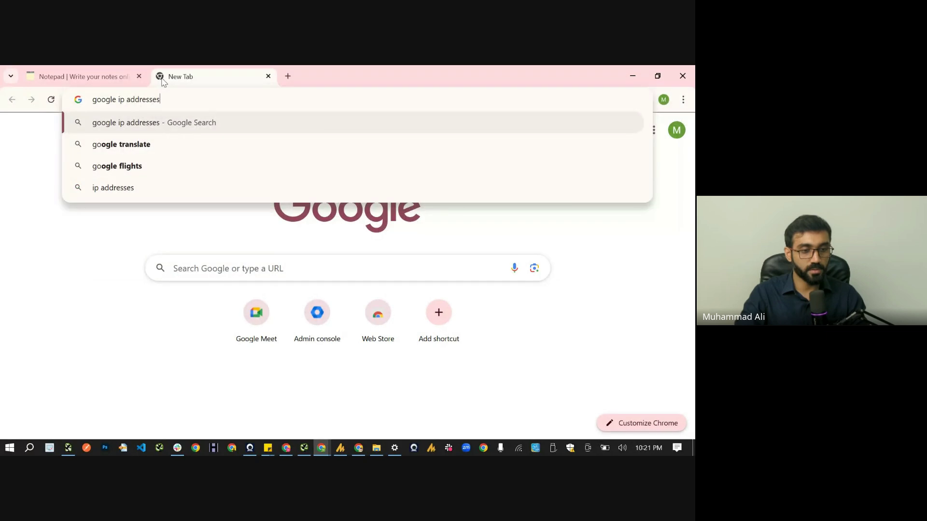
key("Return")
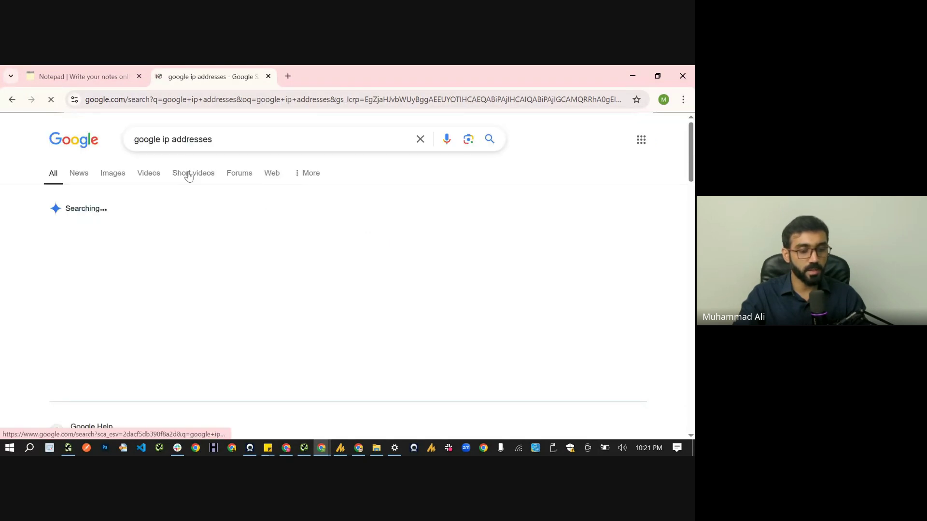
Open the Google Help result "Obtain Google IP address ranges" in a new tab and switch to it
scroll(188, 176, "down", 2)
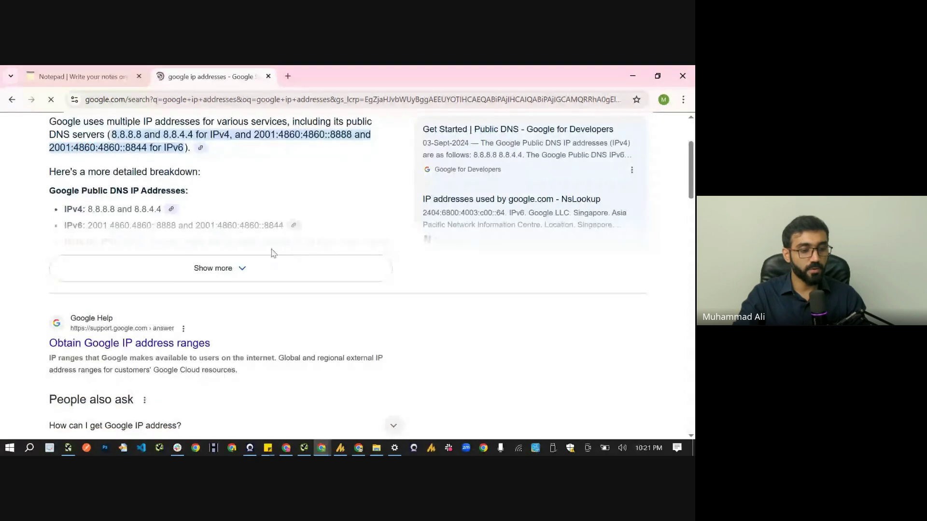
right_click(160, 334)
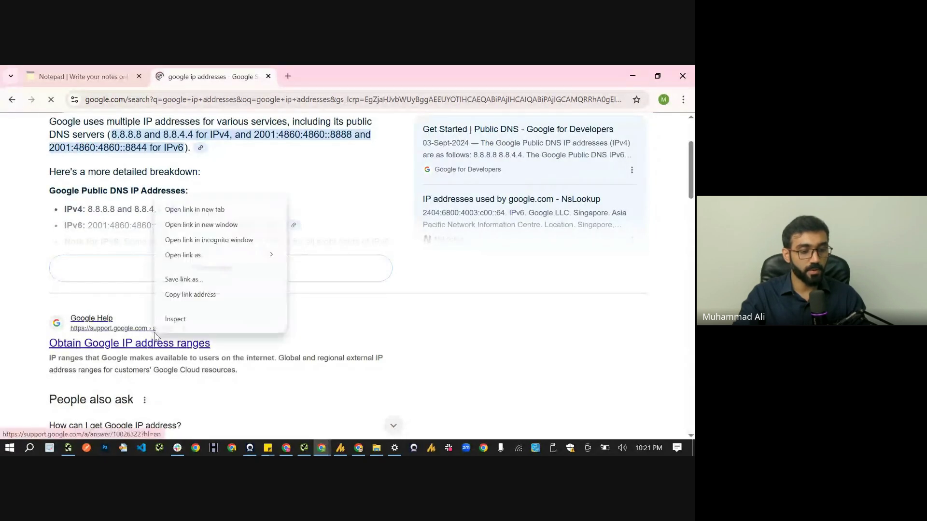
left_click(199, 209)
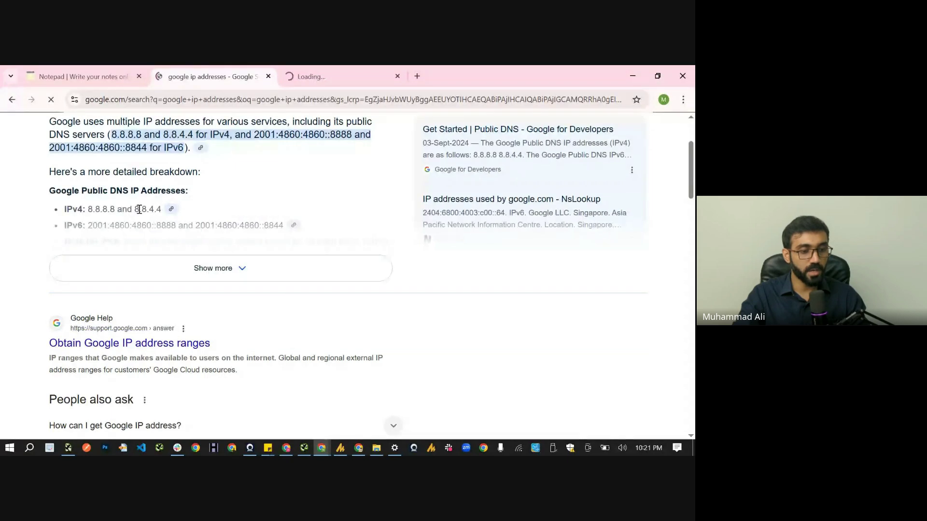
left_click(372, 70)
Look through the help article and open its list of IP ranges that Google makes available to users on the internet
scroll(150, 286, "down", 10)
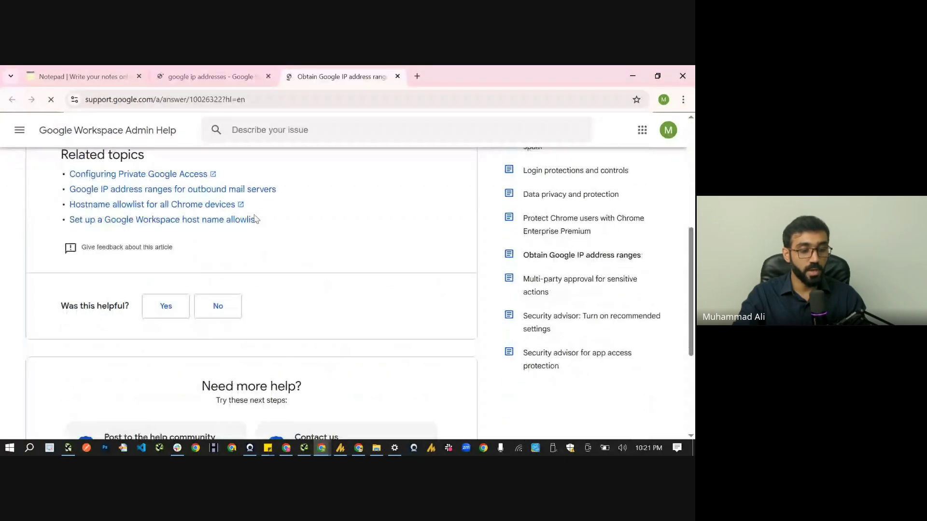
scroll(150, 286, "up", 5)
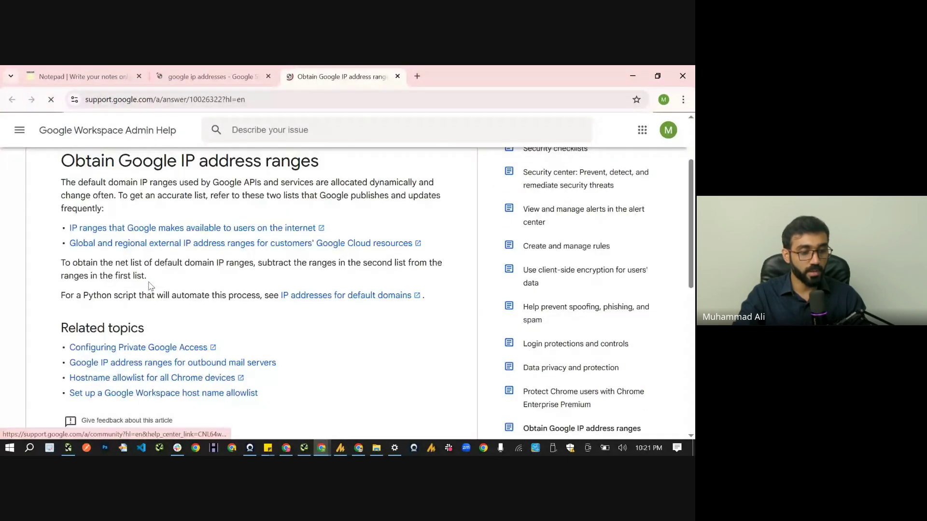
scroll(150, 286, "up", 2)
left_click(146, 324)
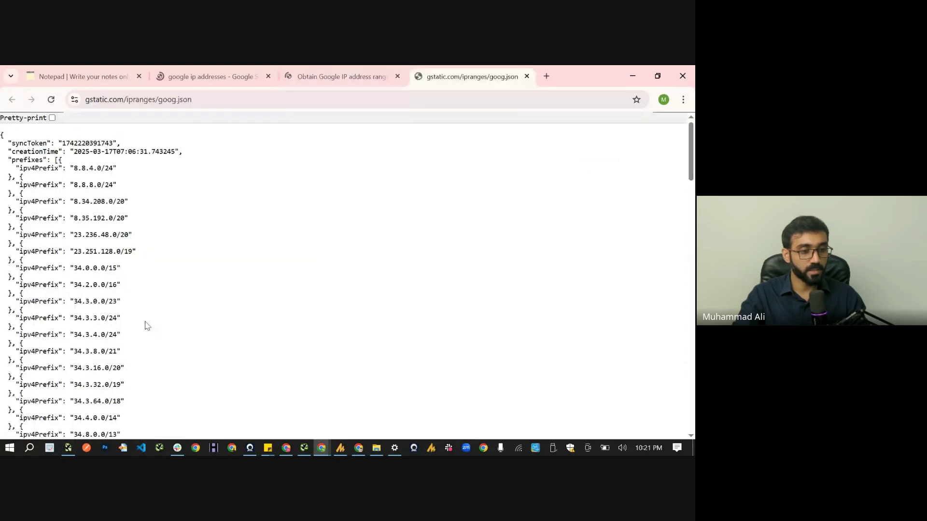
Look through the published list of Google IPv4 and IPv6 prefixes from start to end and back
scroll(100, 286, "down", 20)
scroll(99, 287, "down", 2)
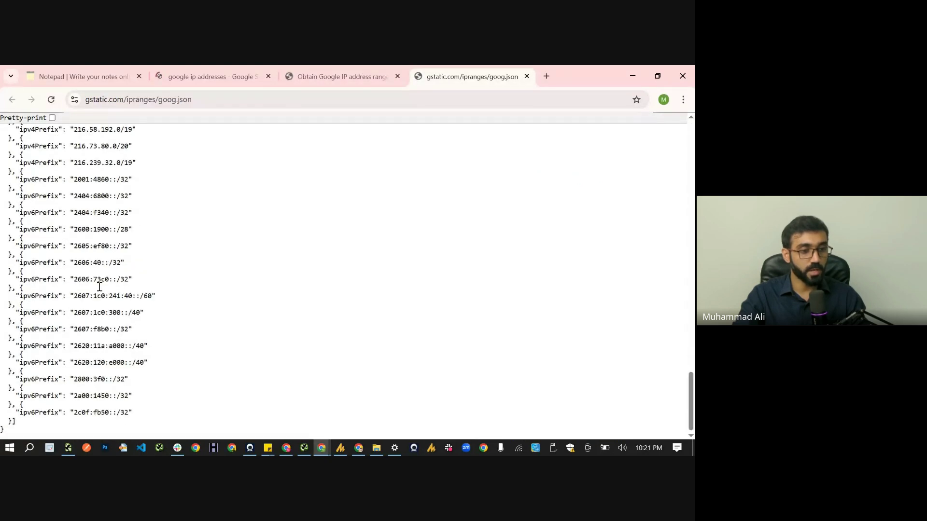
scroll(128, 147, "up", 20)
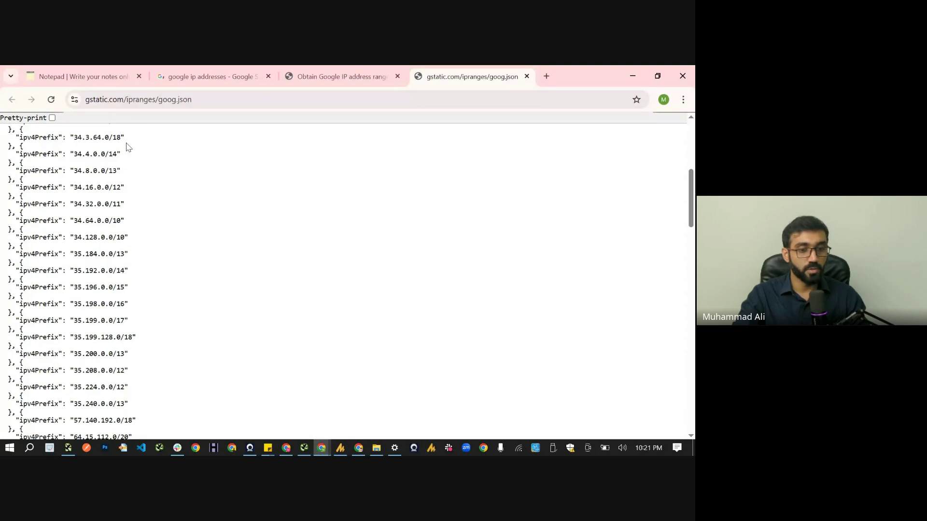
scroll(128, 148, "up", 5)
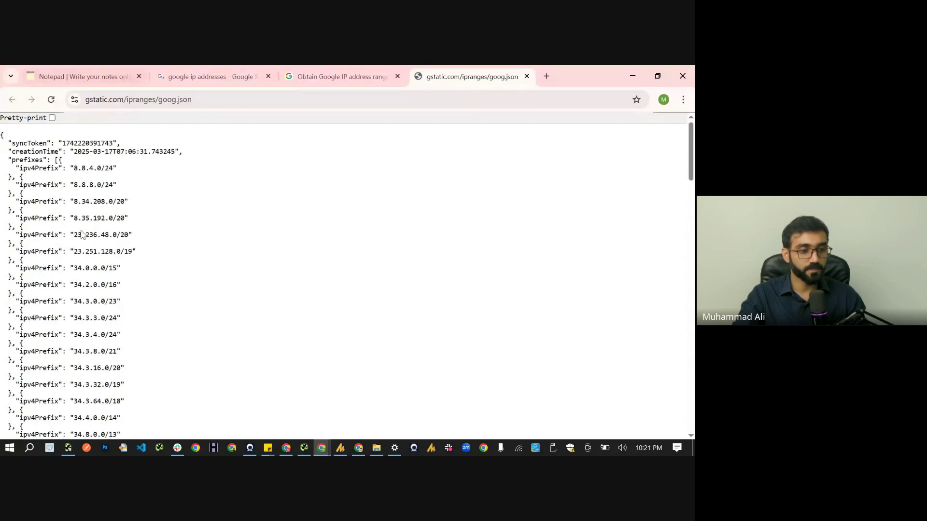
Switch to Log File Analyser and filter the overview to Spoofed verification status for All Googlebots
key("ctrl+1")
key("alt+Tab")
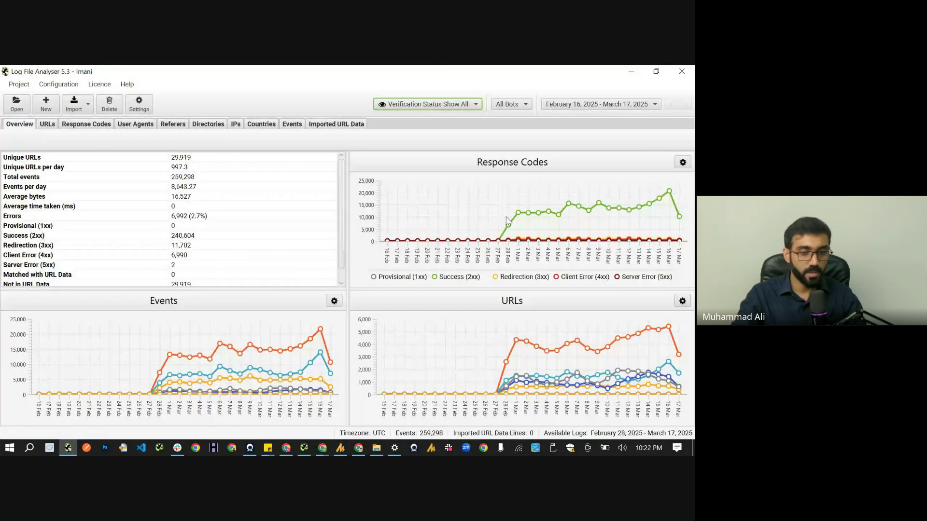
left_click(435, 104)
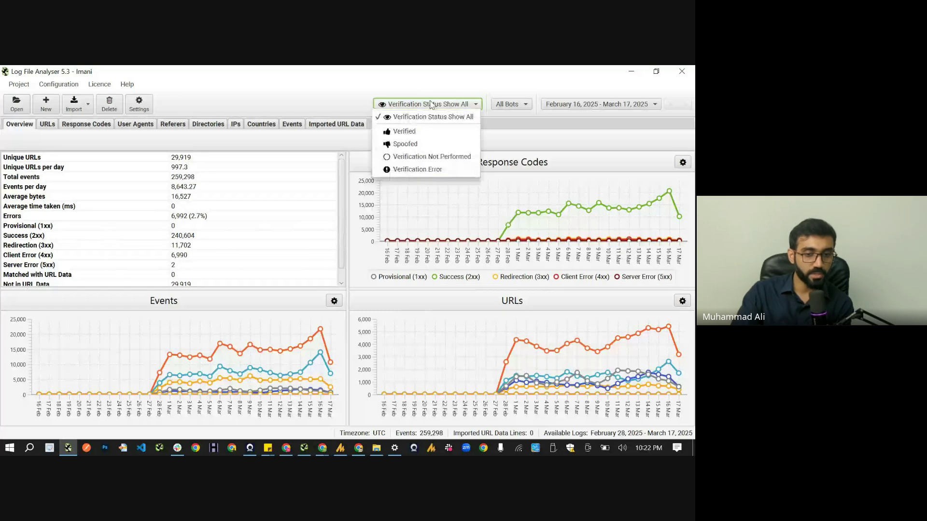
left_click(423, 146)
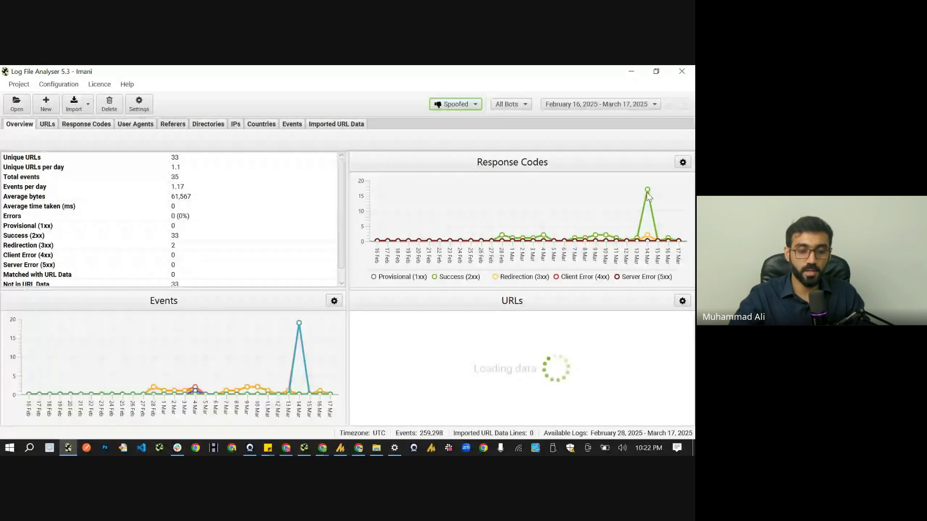
mouse_move(648, 193)
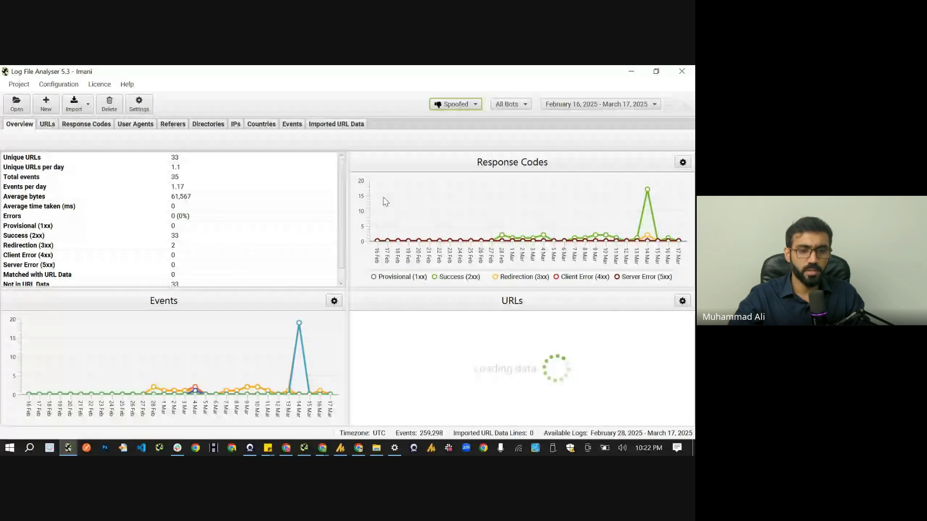
left_click(522, 106)
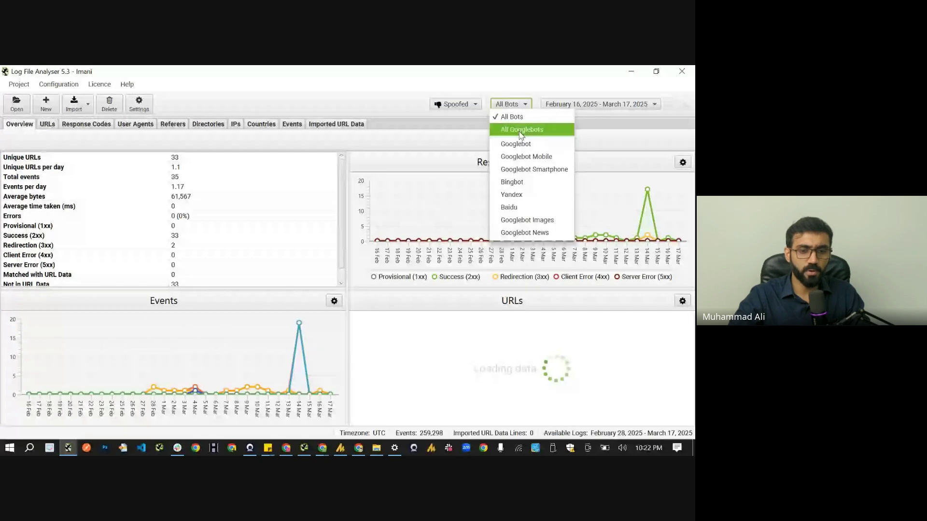
left_click(520, 130)
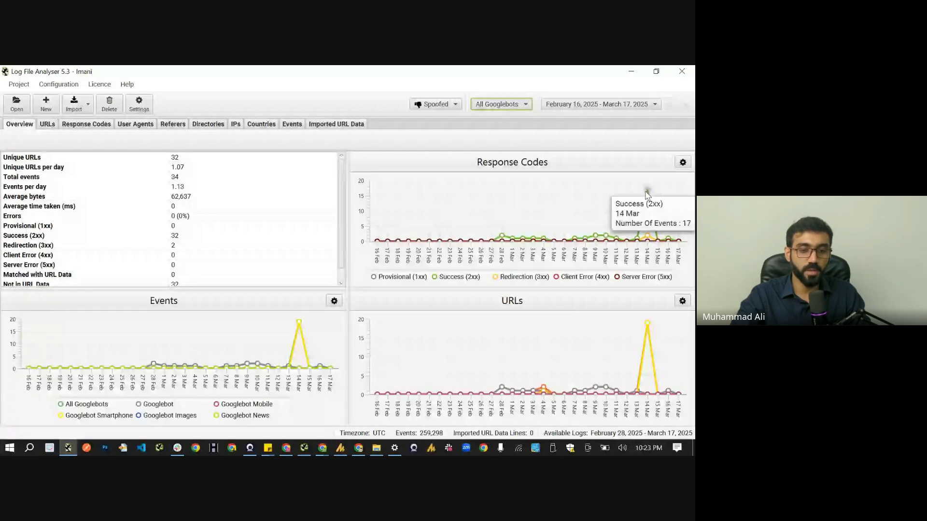
Set the verification status filter to Verified and check the list of selectable bots
left_click(436, 104)
left_click(448, 131)
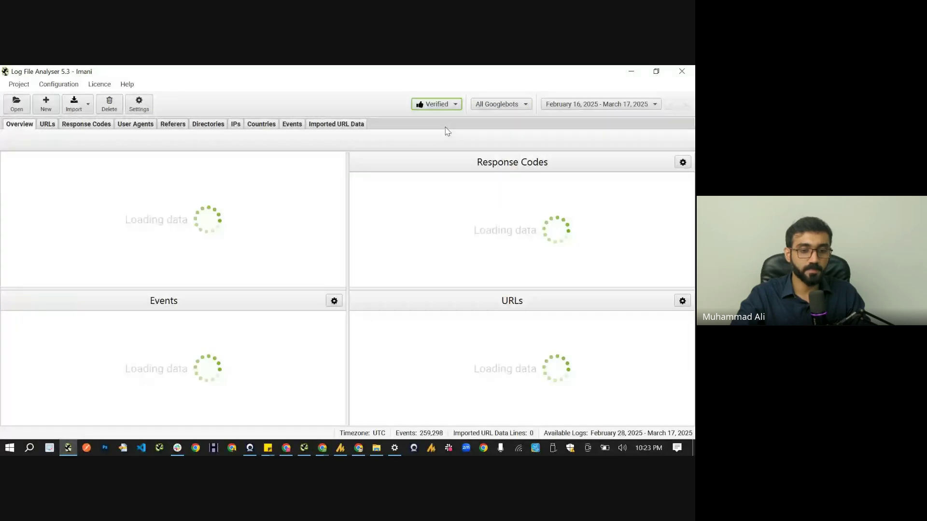
left_click(504, 109)
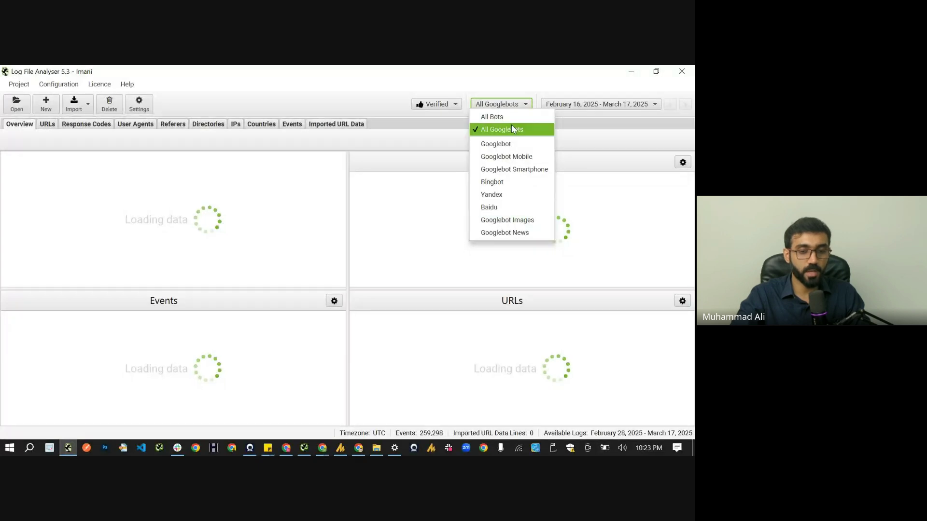
left_click(456, 70)
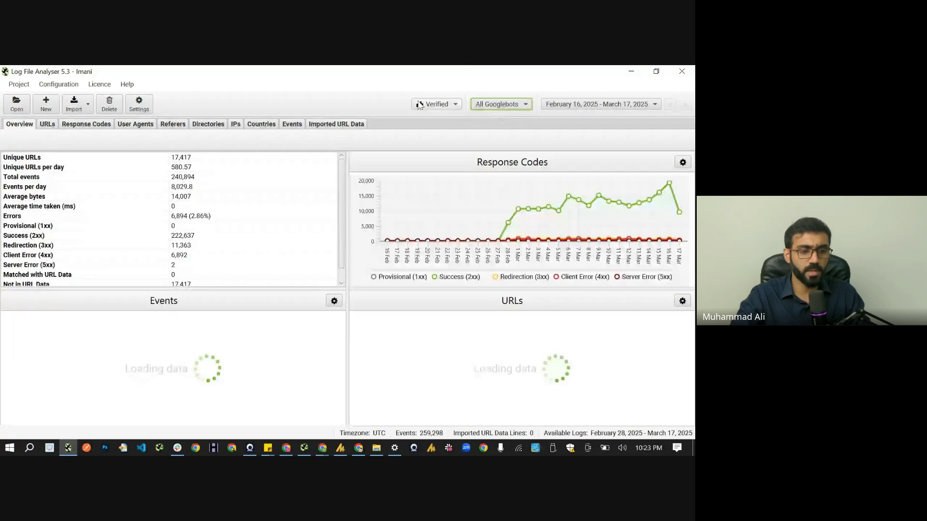
Go through the overview metrics for verified Googlebots, from unique URLs and events per day to errors, client errors and server errors
left_click(185, 160)
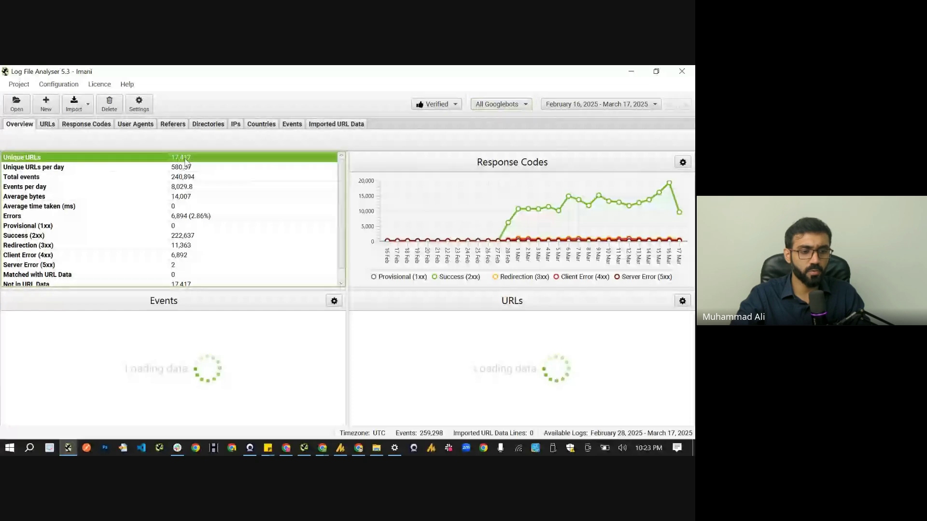
left_click(104, 168)
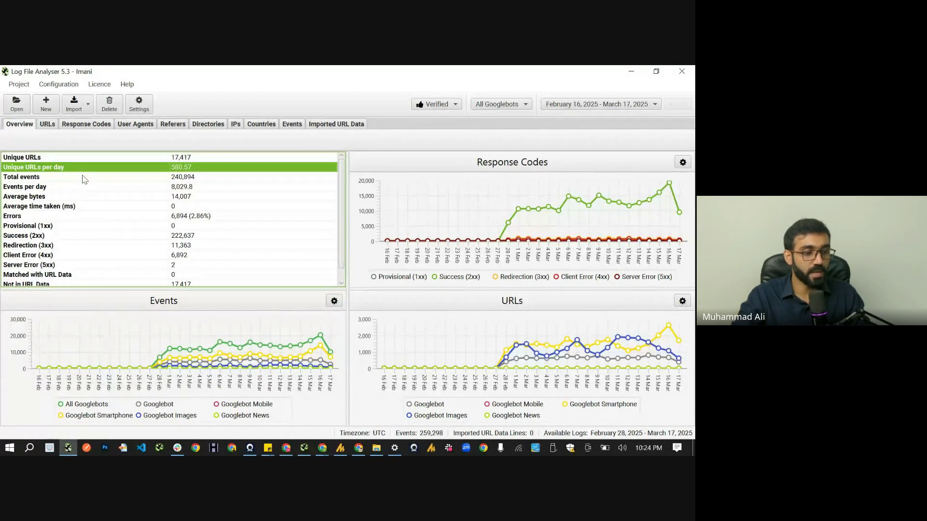
left_click(68, 178)
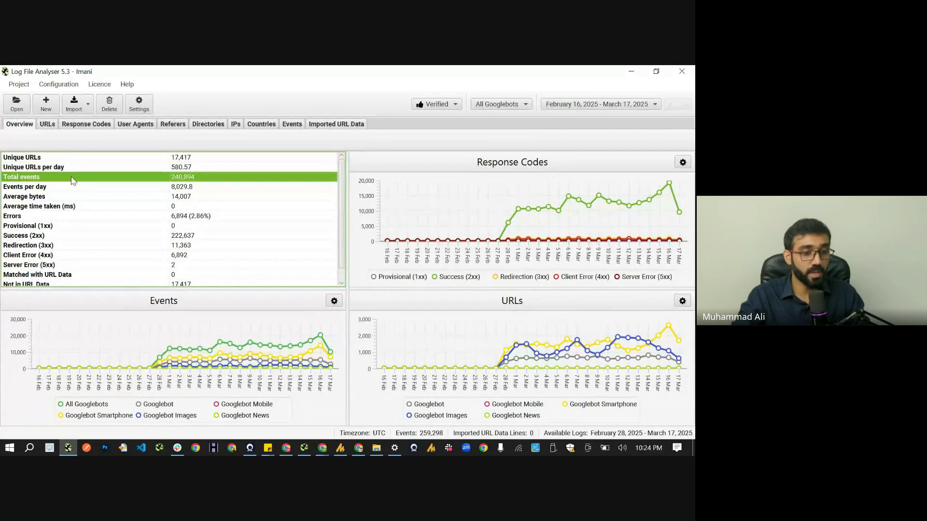
left_click(116, 193)
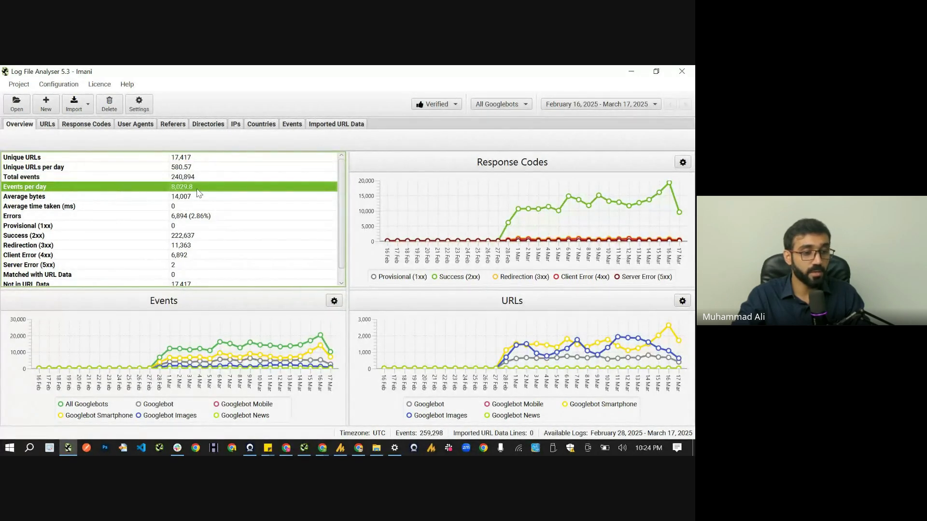
left_click(153, 198)
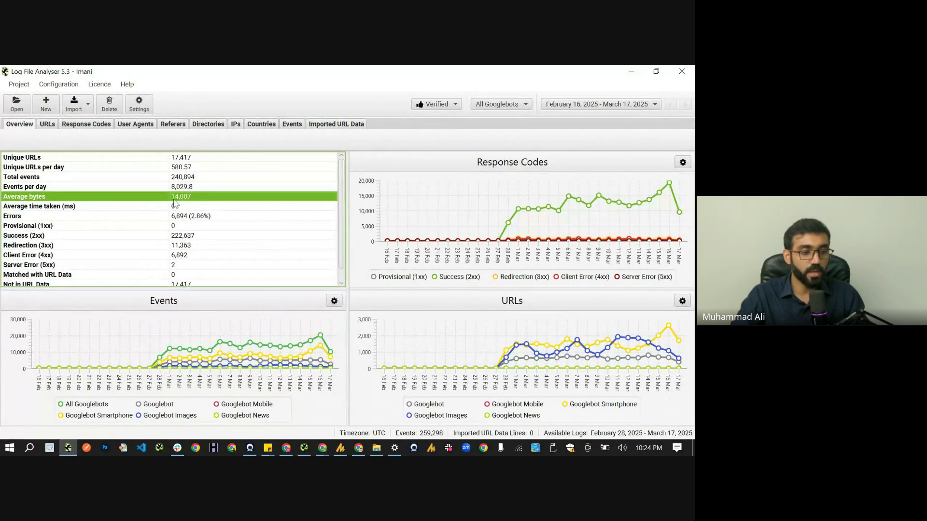
left_click(132, 208)
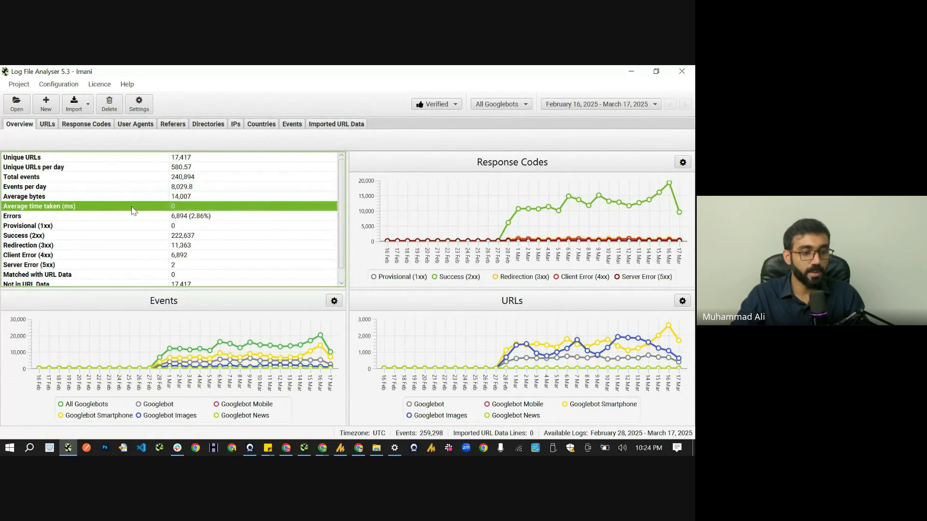
left_click(160, 217)
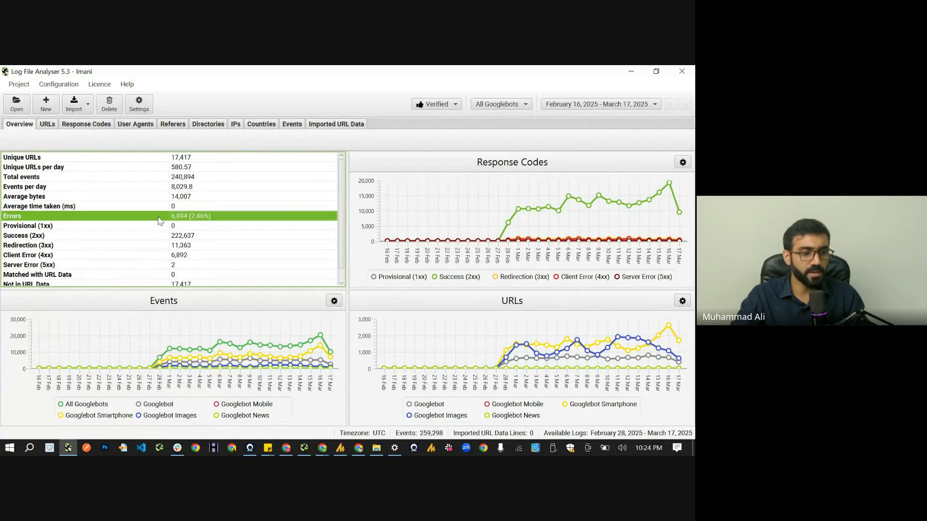
left_click(187, 178)
left_click(194, 219)
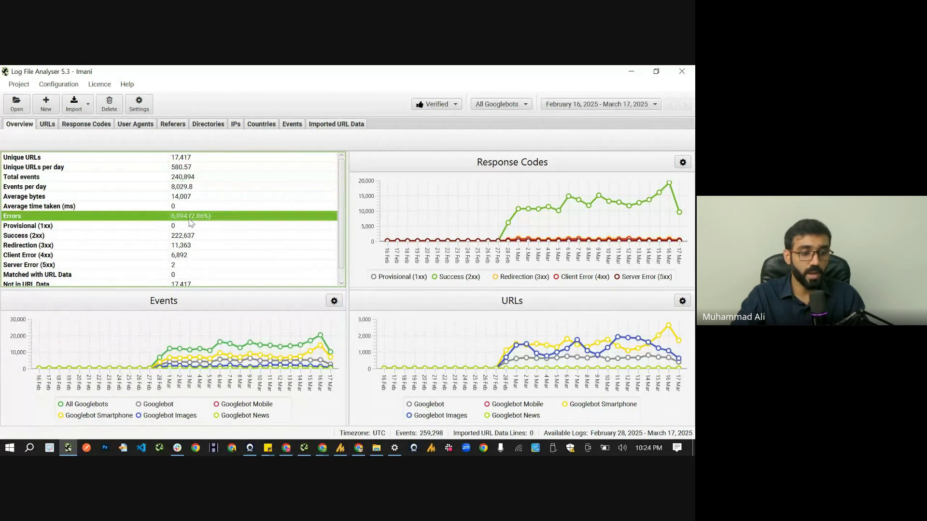
left_click(81, 256)
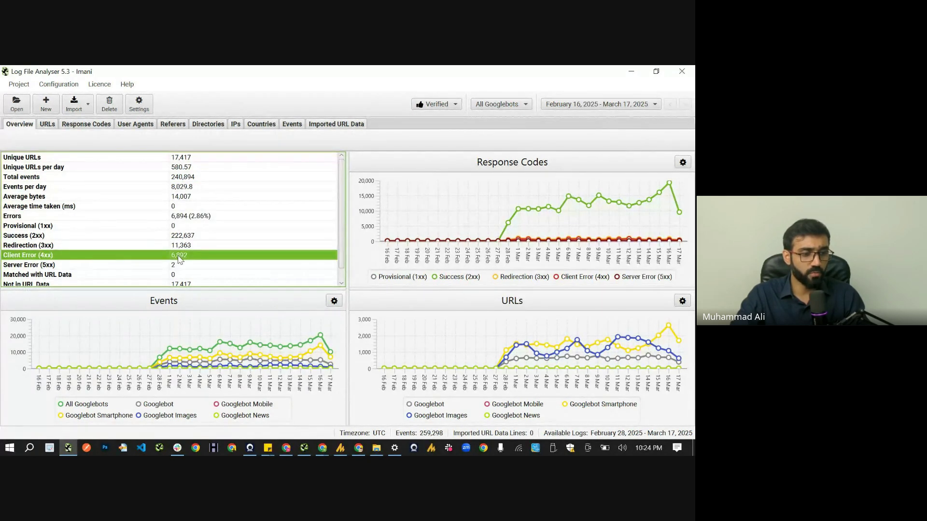
scroll(188, 265, "down", 1)
left_click(186, 253)
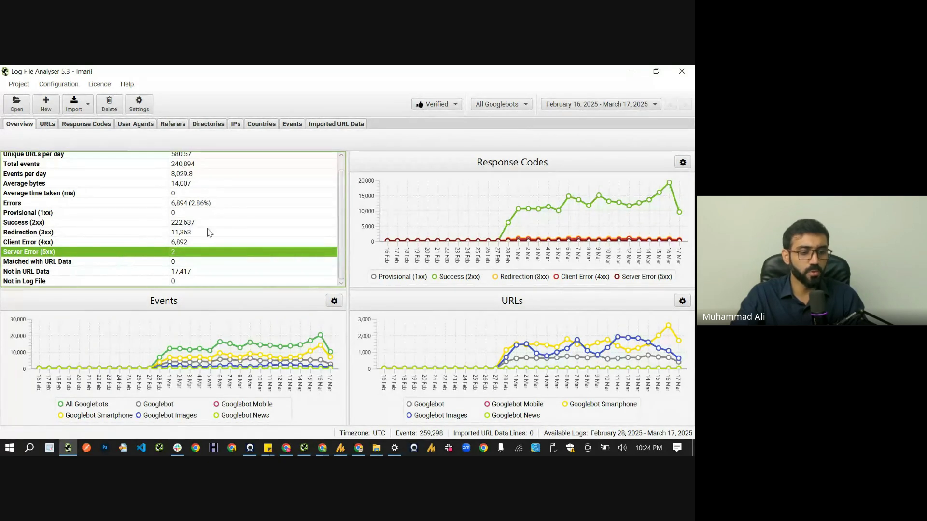
Open the list of crawled URLs and examine the content types it can be filtered by
left_click(47, 124)
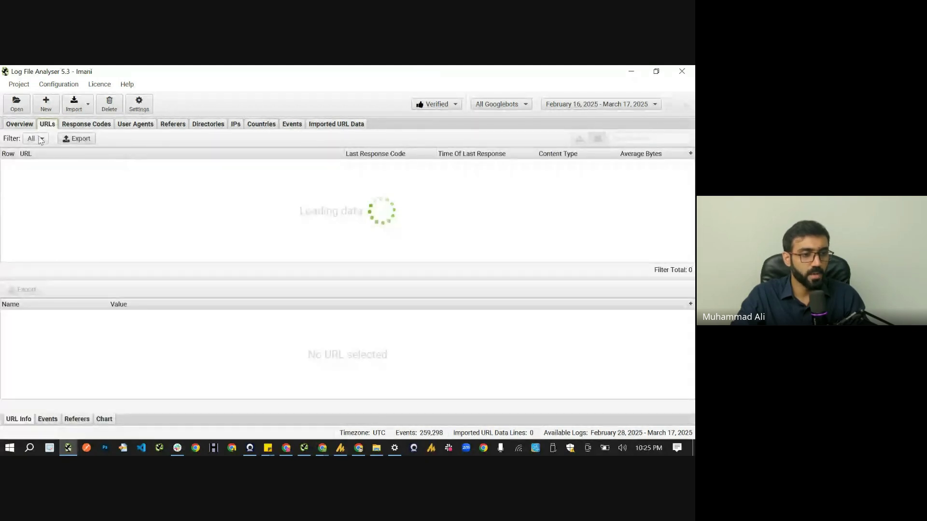
left_click(40, 139)
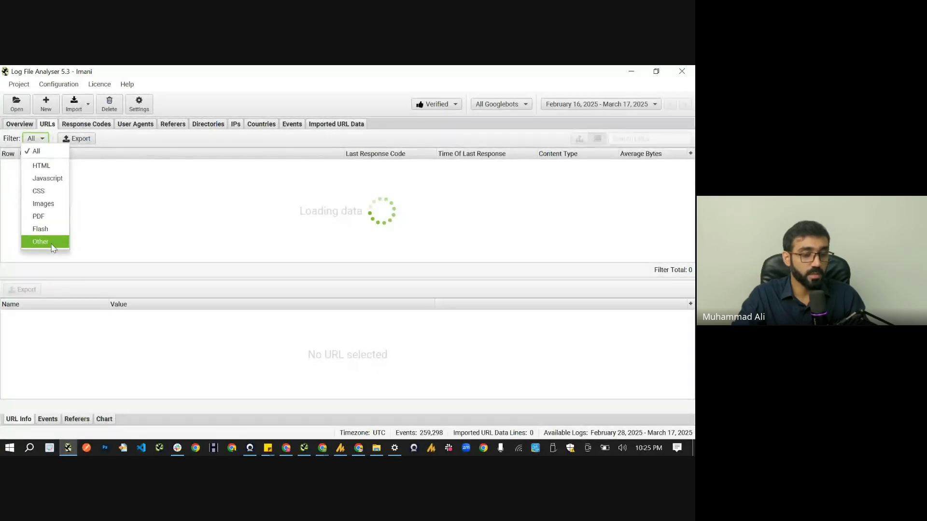
left_click(138, 144)
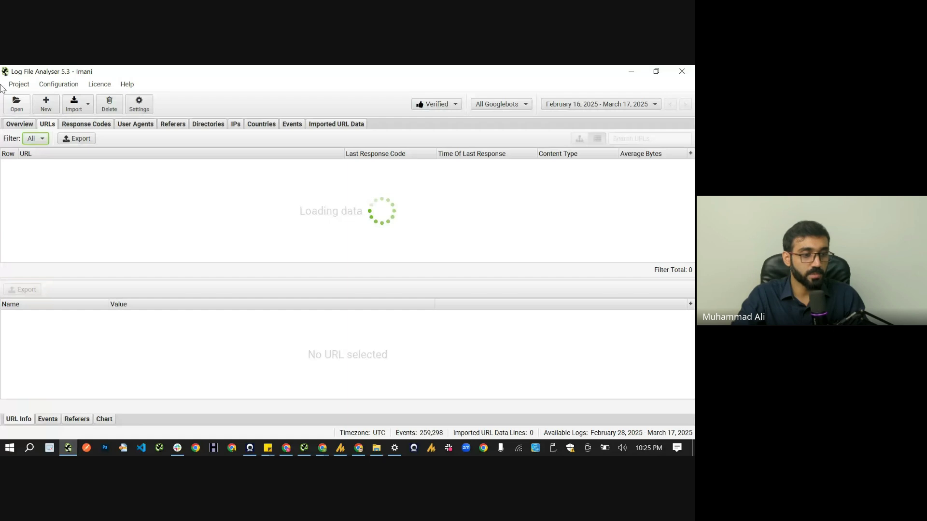
left_click(17, 85)
left_click(72, 152)
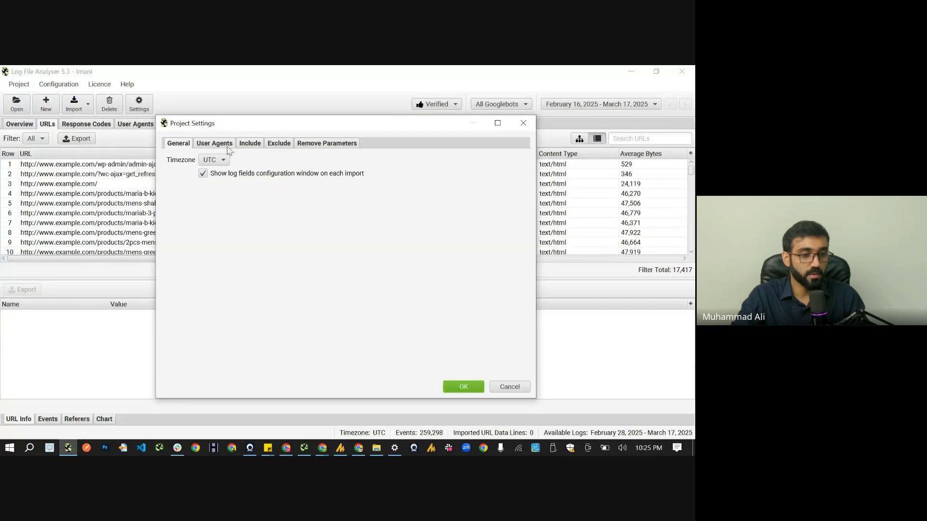
left_click(523, 123)
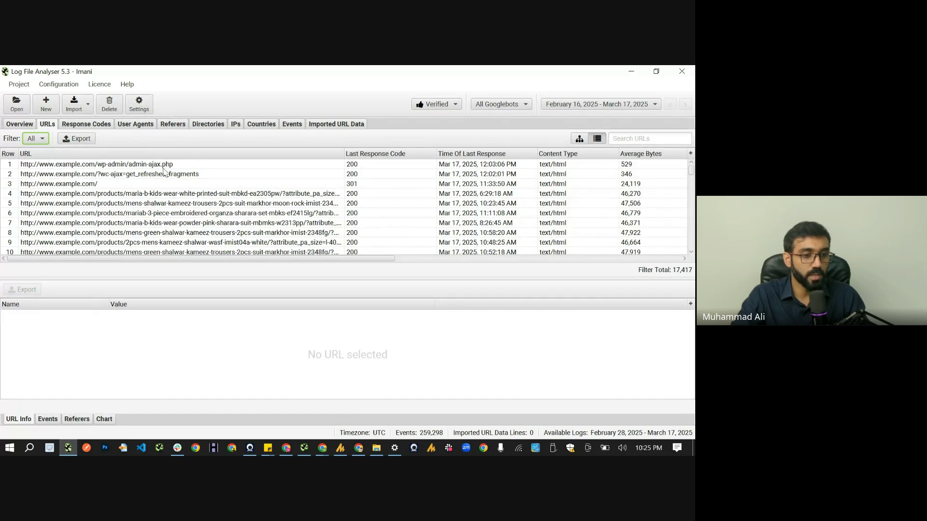
Examine the details of the wp-admin/admin-ajax.php and ?wc-ajax=get_refreshed_fragments URLs, and select both rows together
left_click(147, 168)
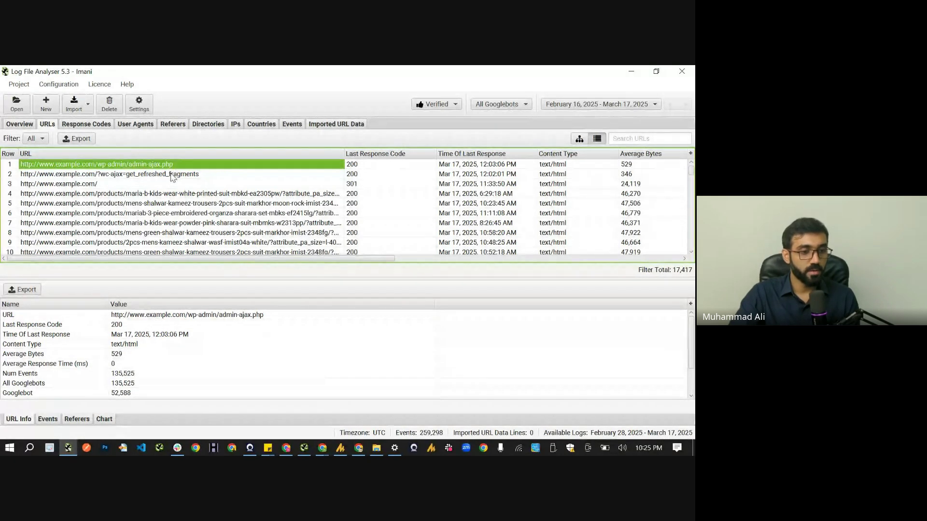
left_click(173, 175)
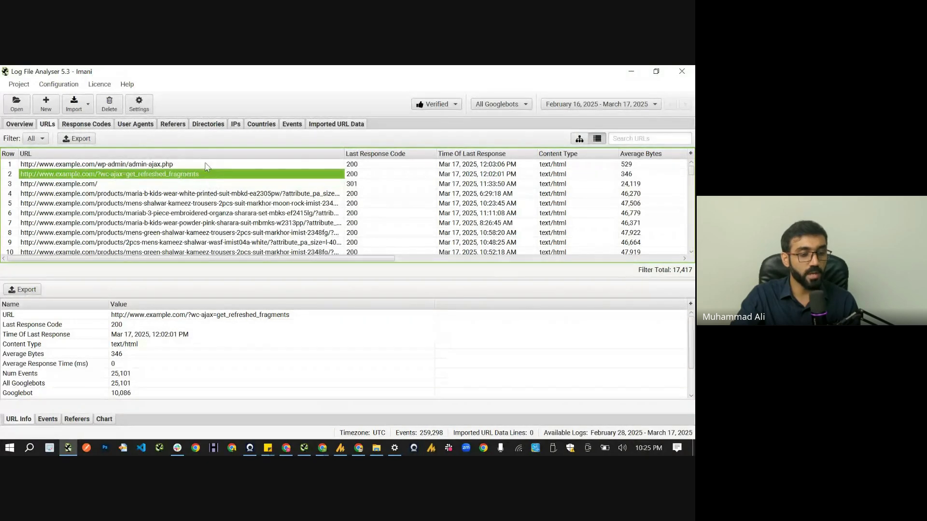
key("shift+Up")
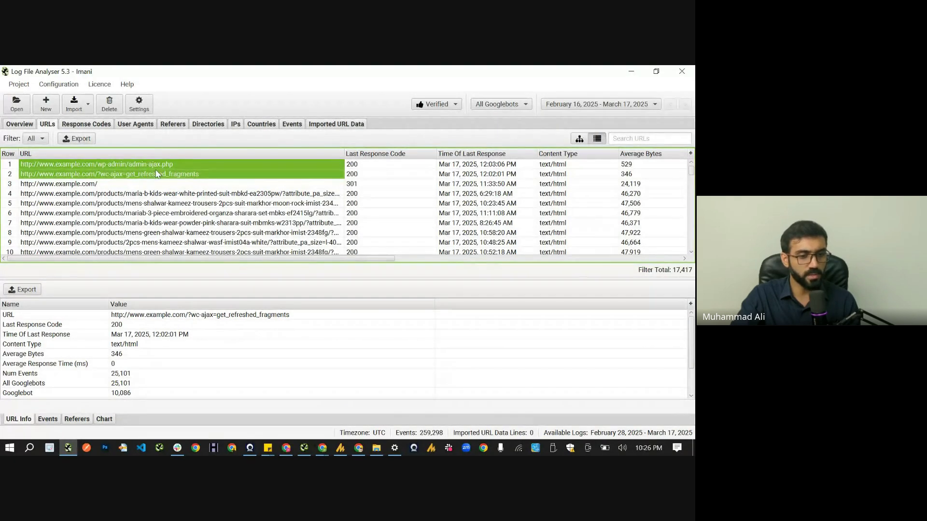
Widen the URL column and examine the product URLs carrying attribute_pa_size and attribute_pa_color parameters
double_click(344, 153)
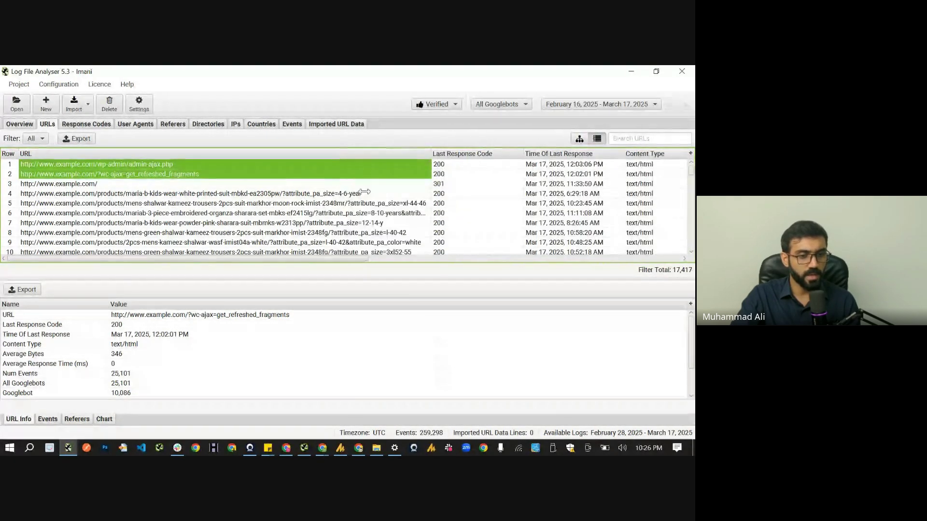
left_click(363, 193)
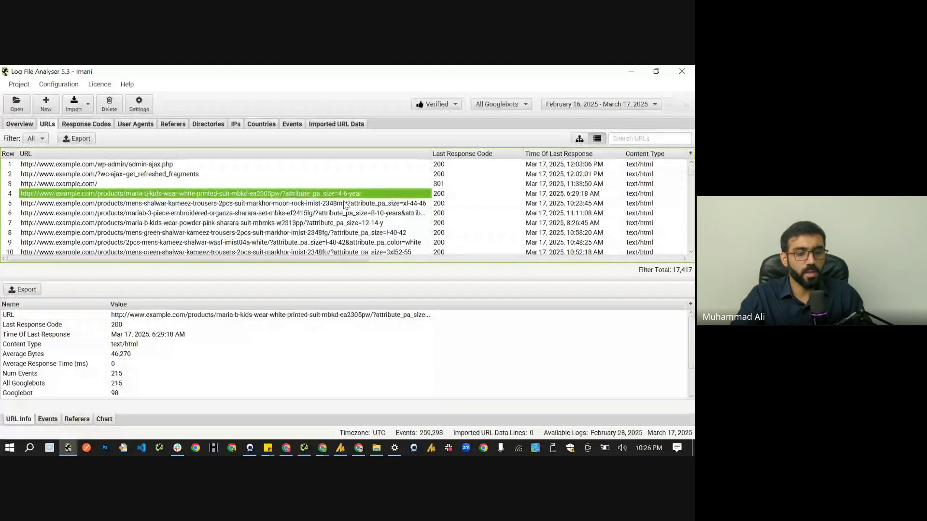
left_click(346, 203)
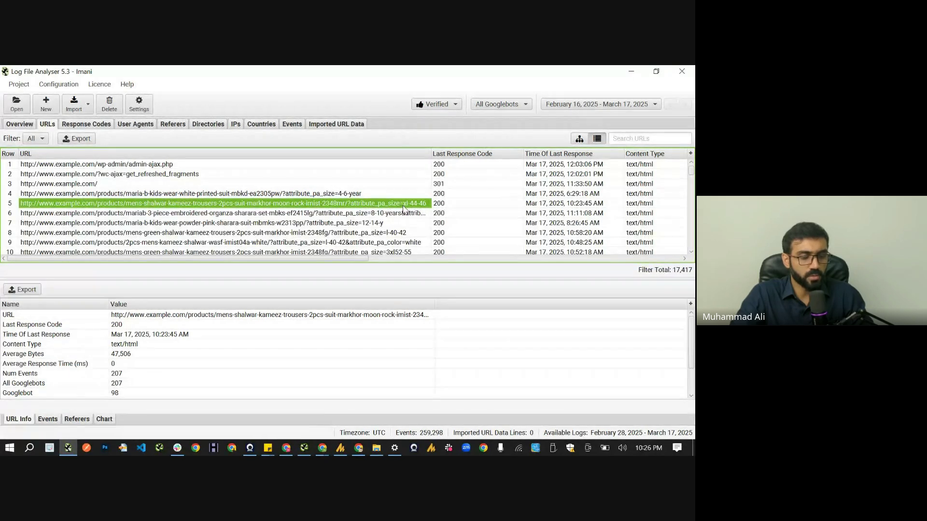
left_click(378, 214)
left_click(366, 233)
left_click(362, 242)
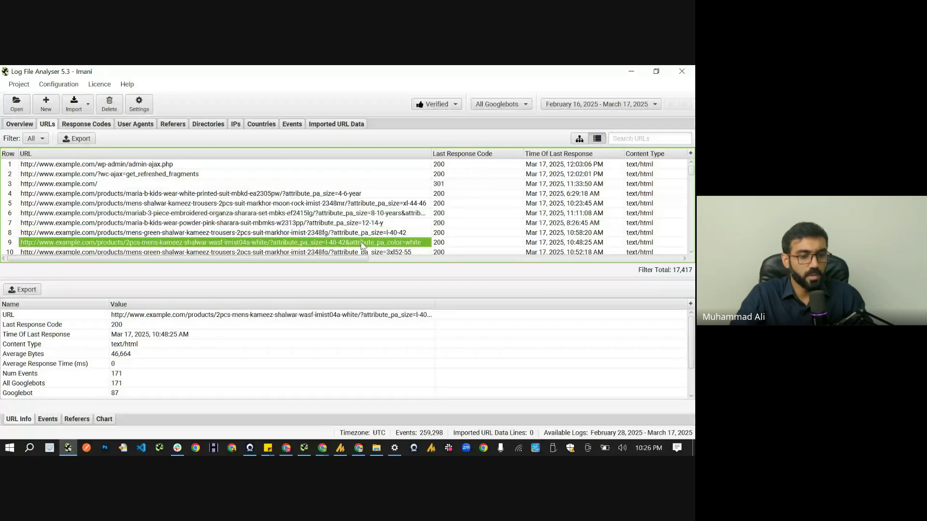
left_click(359, 236)
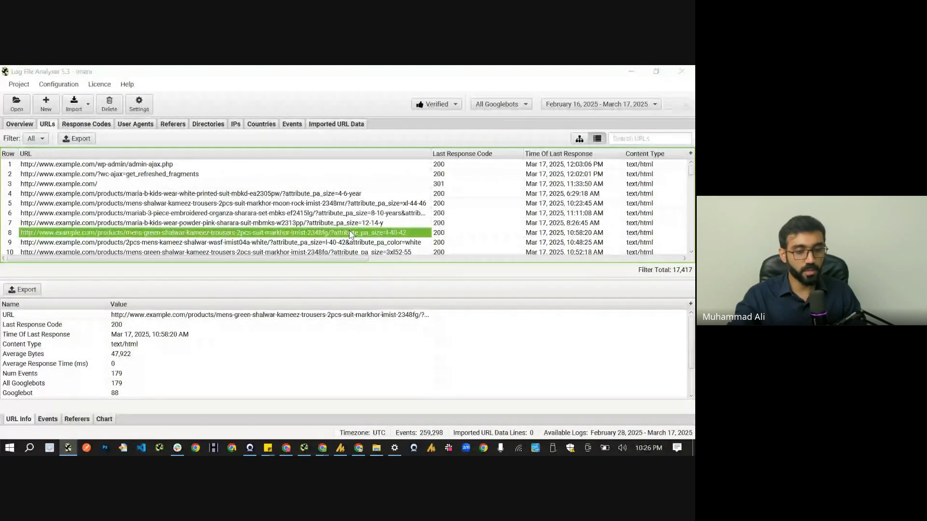
Switch to the online notepad and paste the green shalwar kameez product URL with attribute_pa_size=l-40-42 below the Header note
key("alt+Tab")
key("Return")
key("Return")
key("Return")
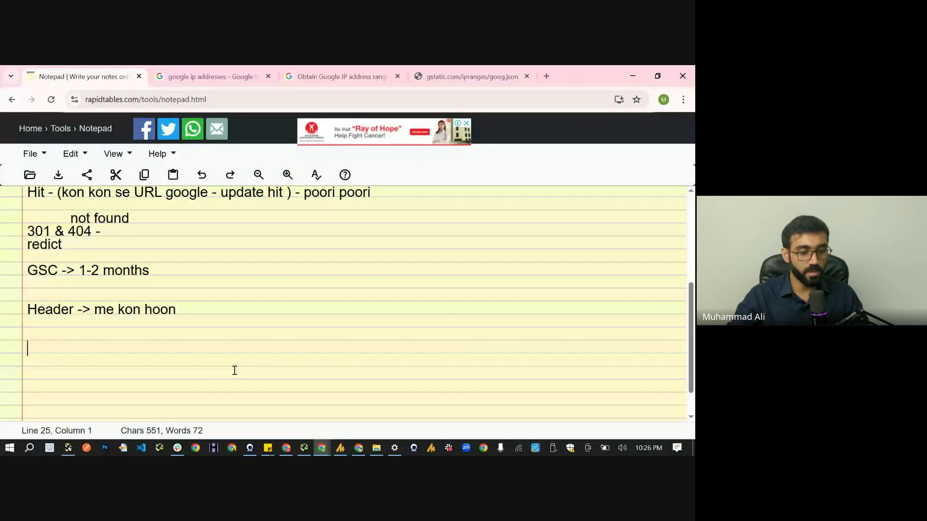
type("http://www.example.com/products/mens-green-shalwar-kameez-trousers-2pcs-suit-markhor-imist-2348fg/?attribute_pa_size=l-40-42")
Add the heading "varaible product" on the line above the pasted product URL, dismissing the clipboard request
left_click(192, 331)
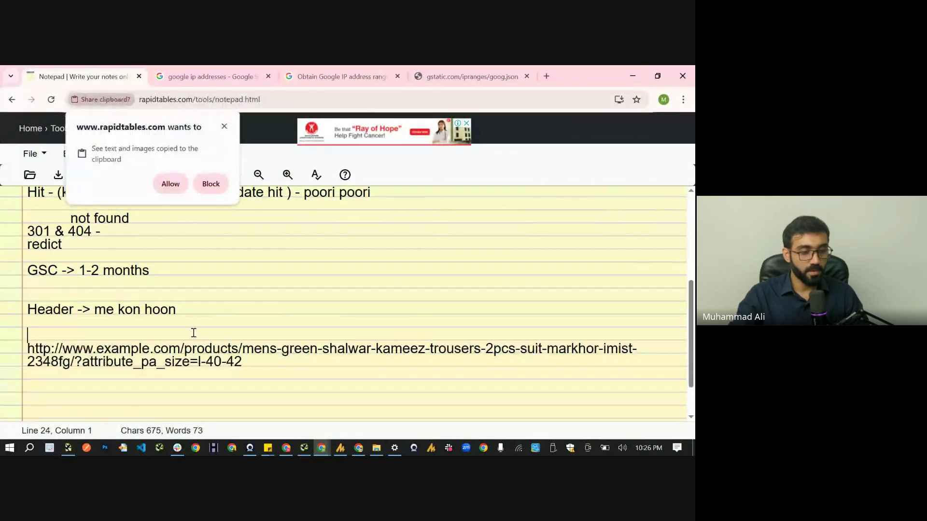
left_click(223, 127)
type("va")
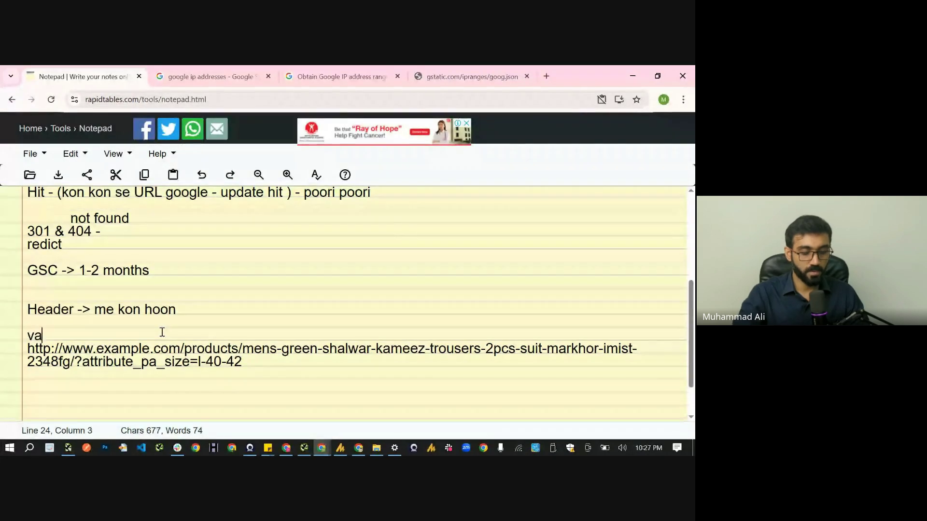
type("raible product")
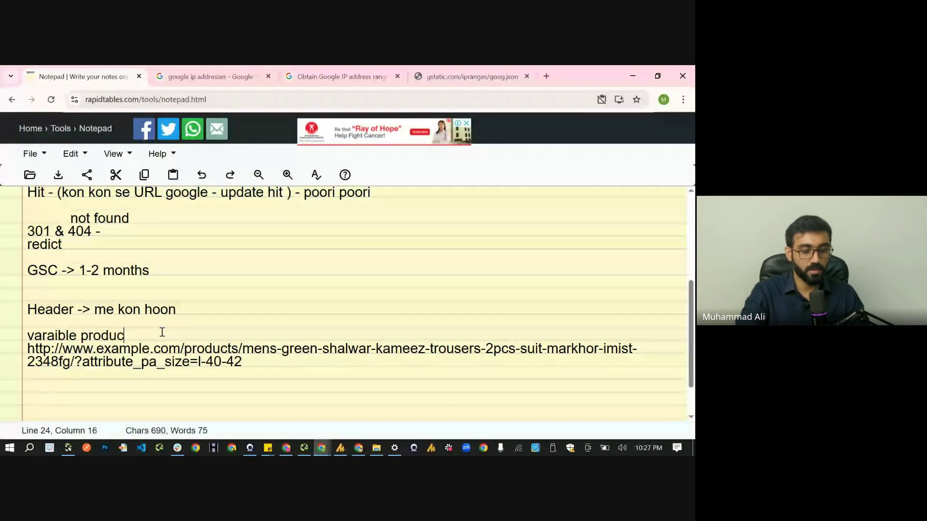
key("Return")
scroll(162, 331, "down", 2)
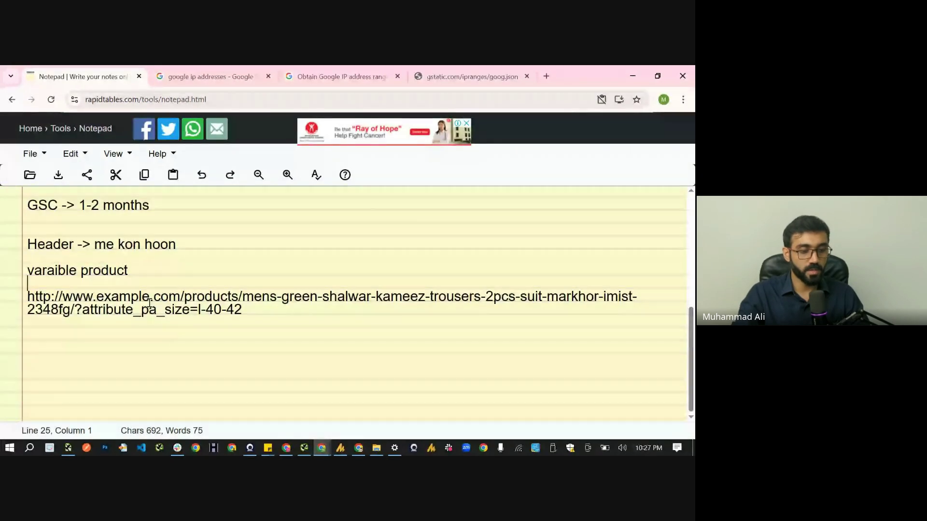
left_click_drag(184, 296, 63, 296)
key("ctrl+c")
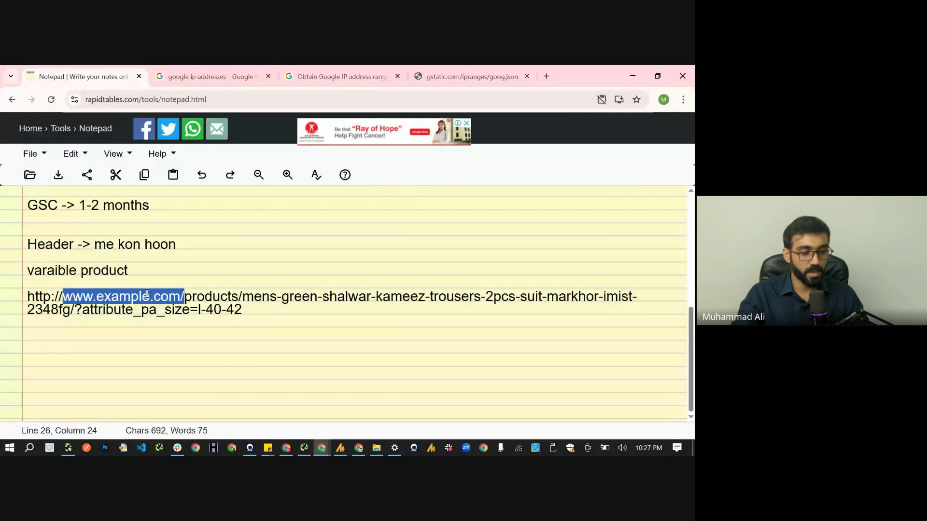
left_click(173, 297)
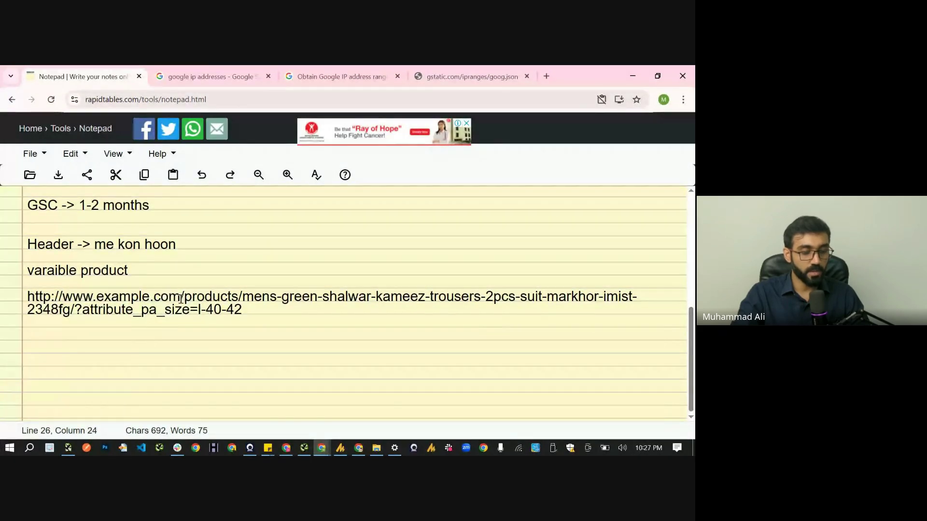
left_click_drag(180, 297, 55, 311)
key("BackSpace")
left_click(28, 295)
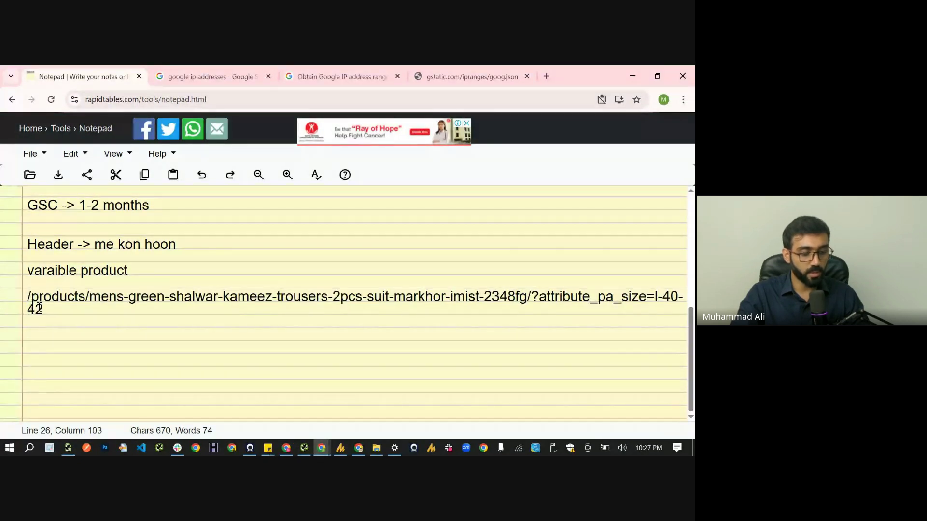
key("ctrl+v")
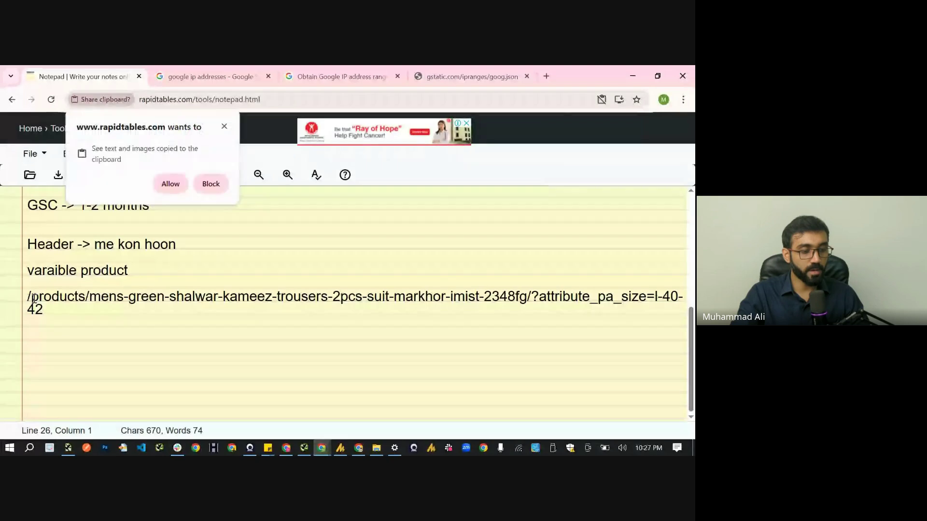
left_click(224, 127)
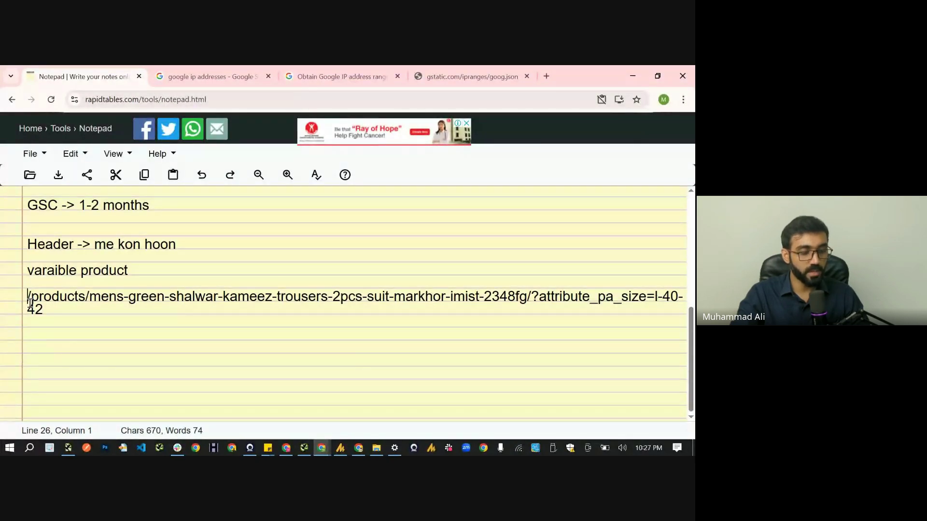
key("super")
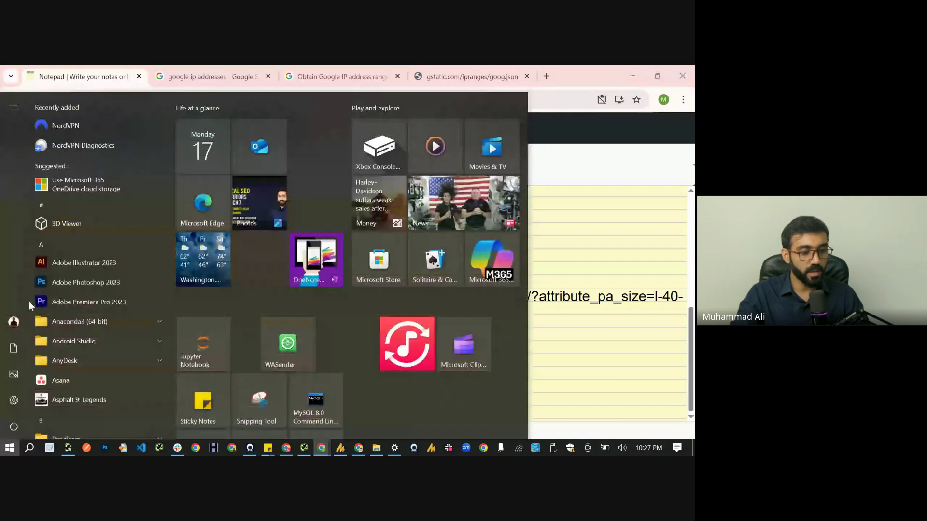
key("Escape")
key("ctrl+v")
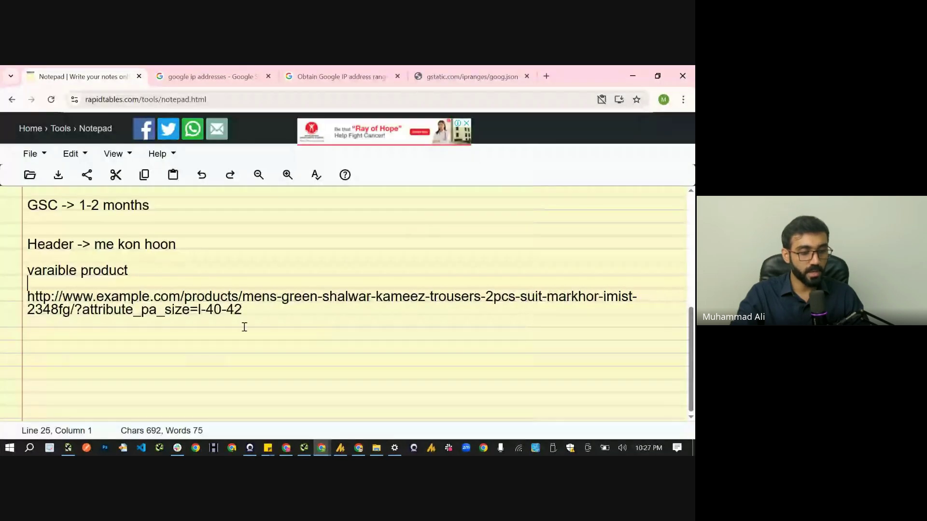
Replace "example" with "imanistudio" in the domain of the noted product URL
double_click(123, 296)
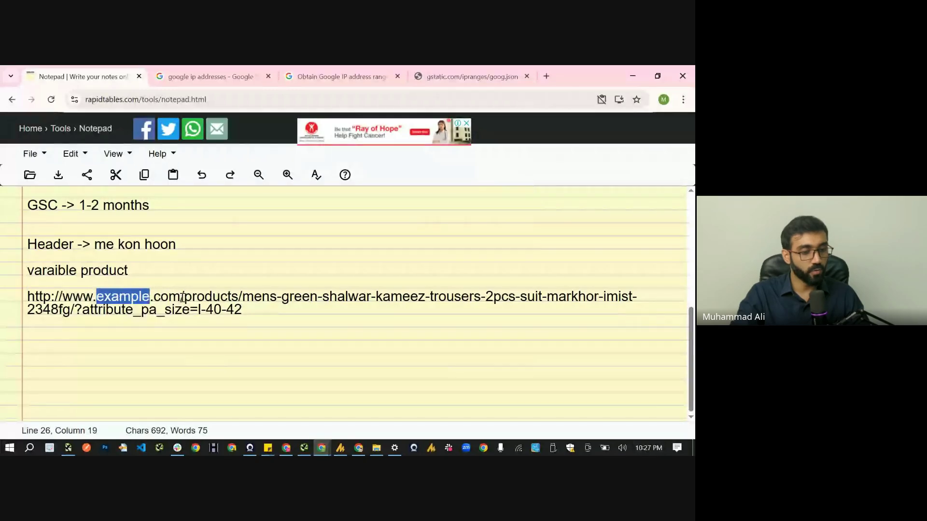
left_click_drag(181, 297, 26, 294)
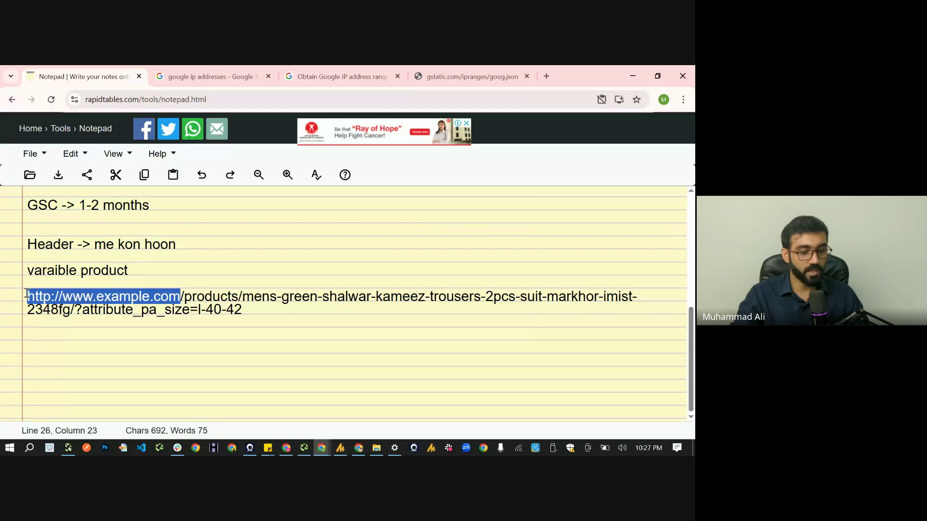
double_click(128, 298)
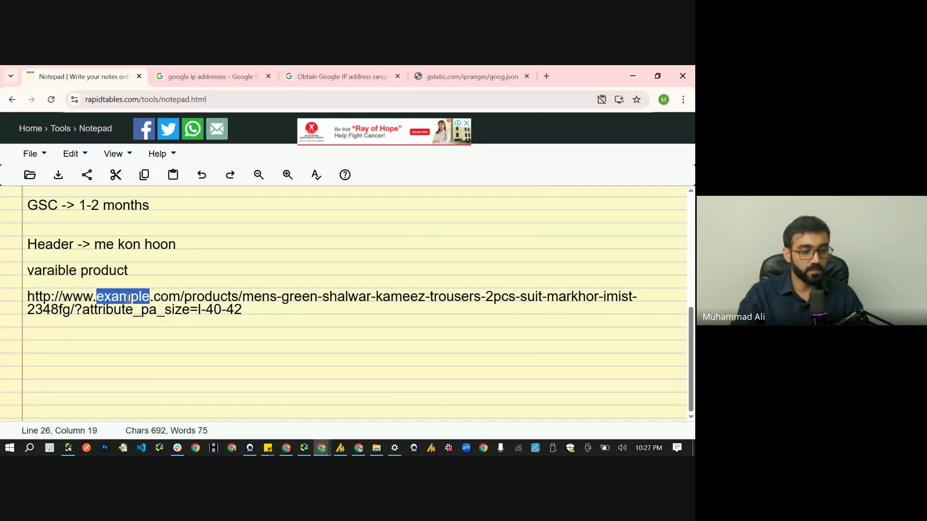
type("imanstudio")
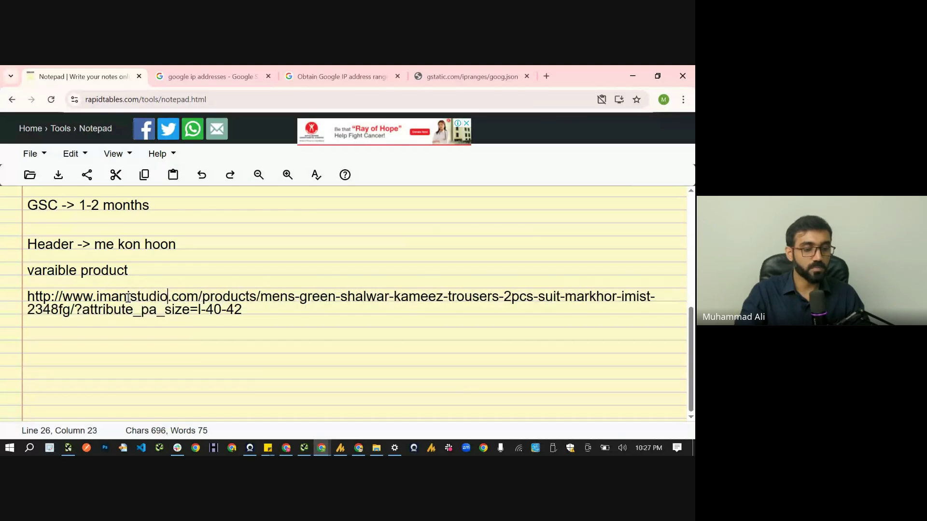
Copy the complete imanistudio.com product URL and open it in the browser tab holding the Google IP addresses search
left_click_drag(242, 309, 1, 296)
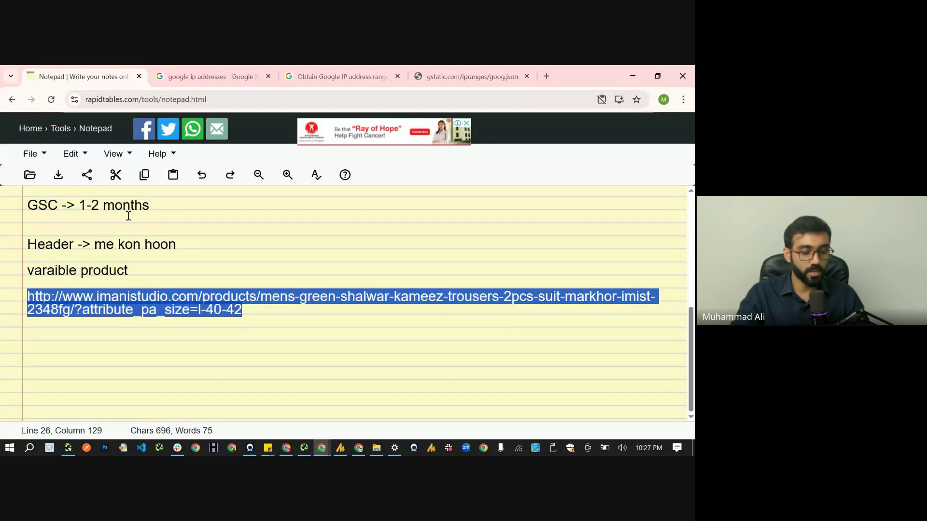
left_click(144, 175)
left_click(207, 77)
left_click(183, 100)
key("ctrl+v")
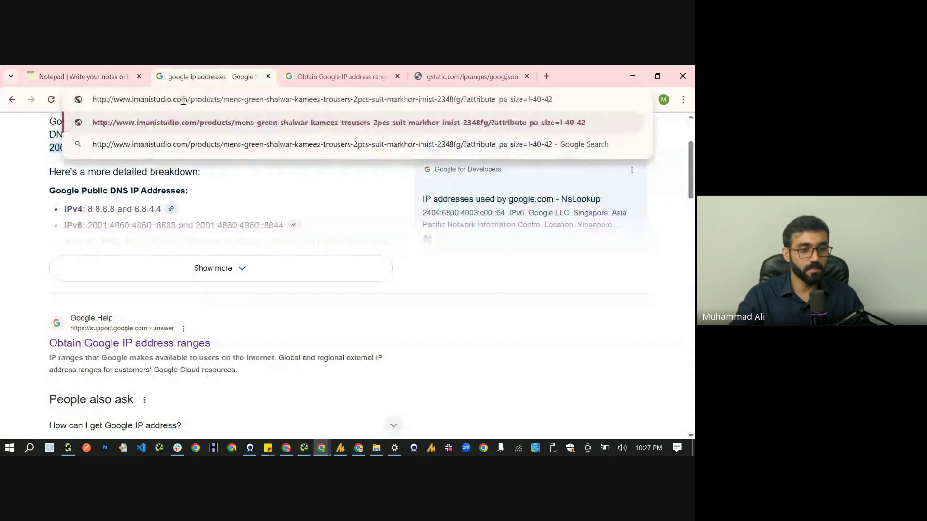
key("Return")
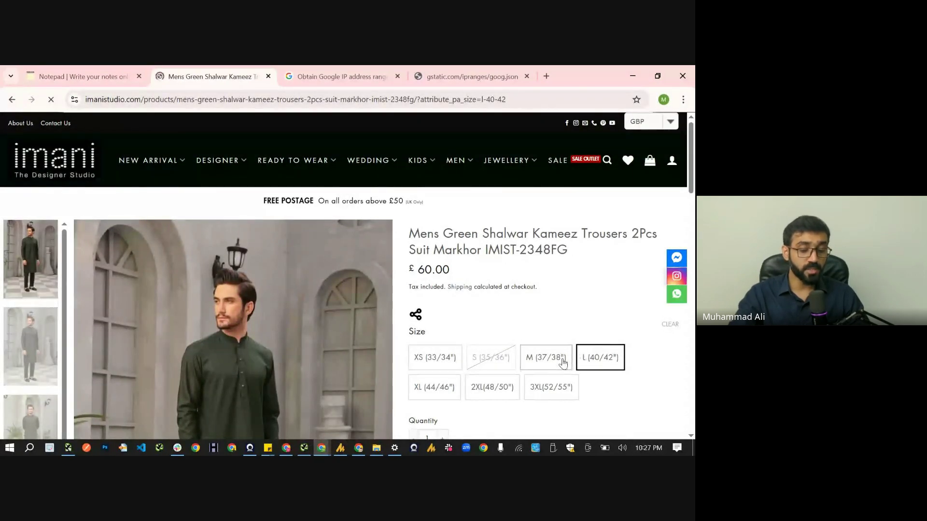
Compare the product's price across the sizes M, XL, 2XL and 3XL, and close the cookie consent notice
left_click_drag(418, 271, 451, 276)
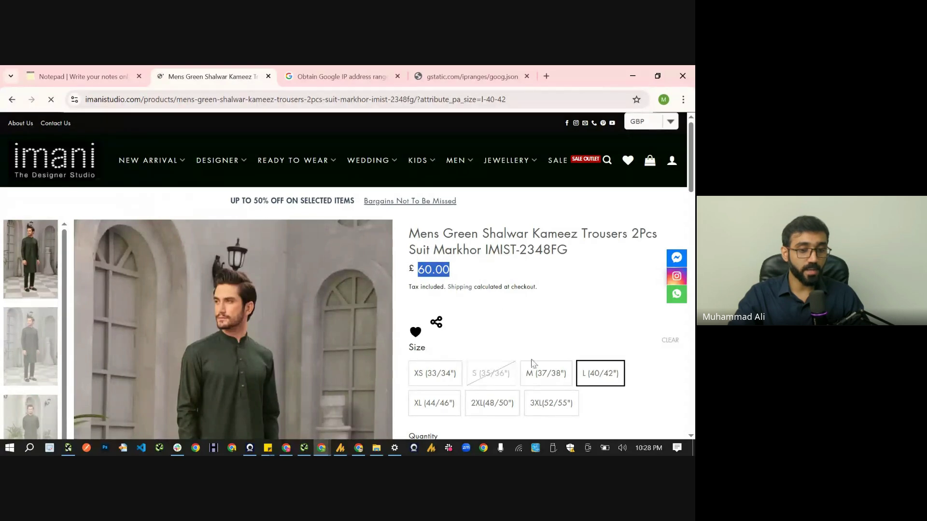
left_click(541, 376)
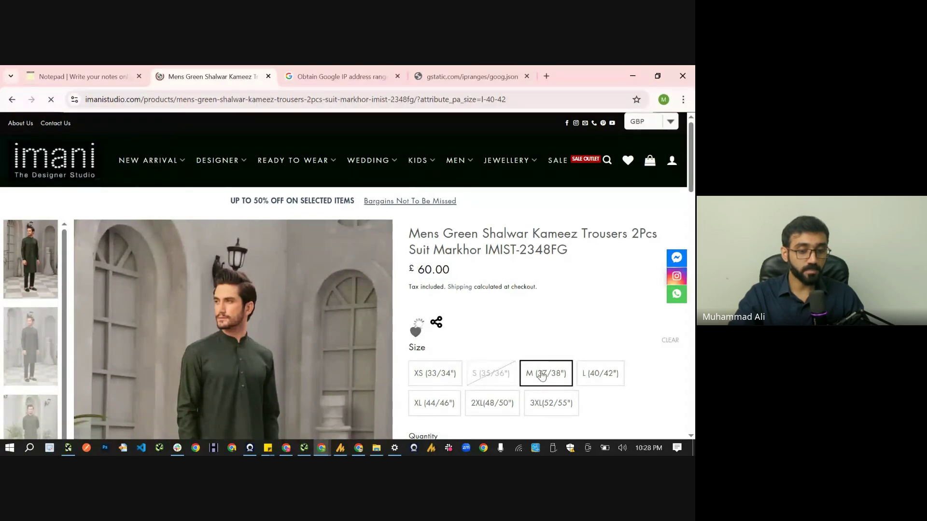
left_click(545, 405)
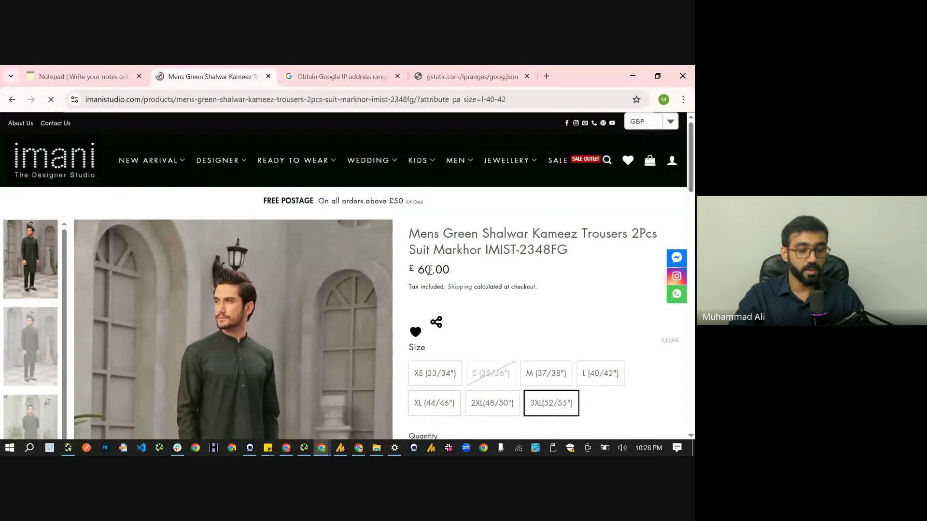
left_click(491, 404)
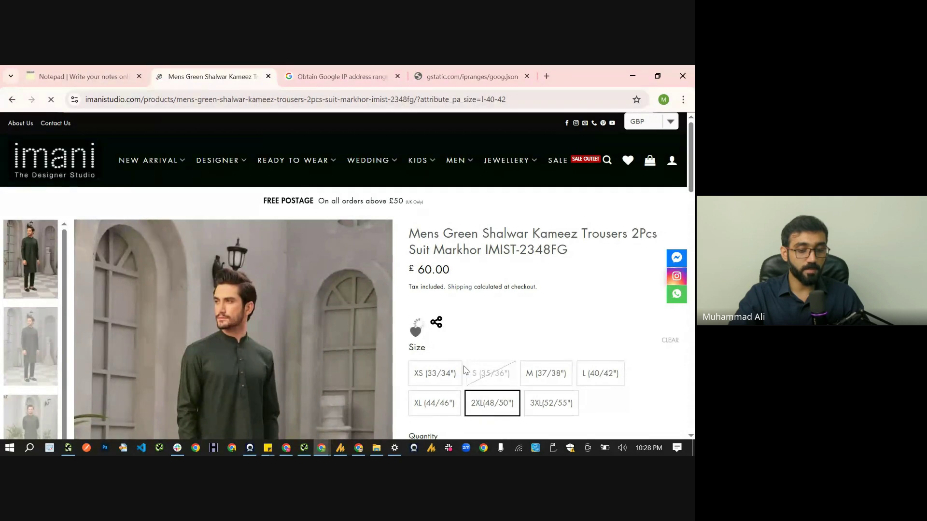
left_click(434, 406)
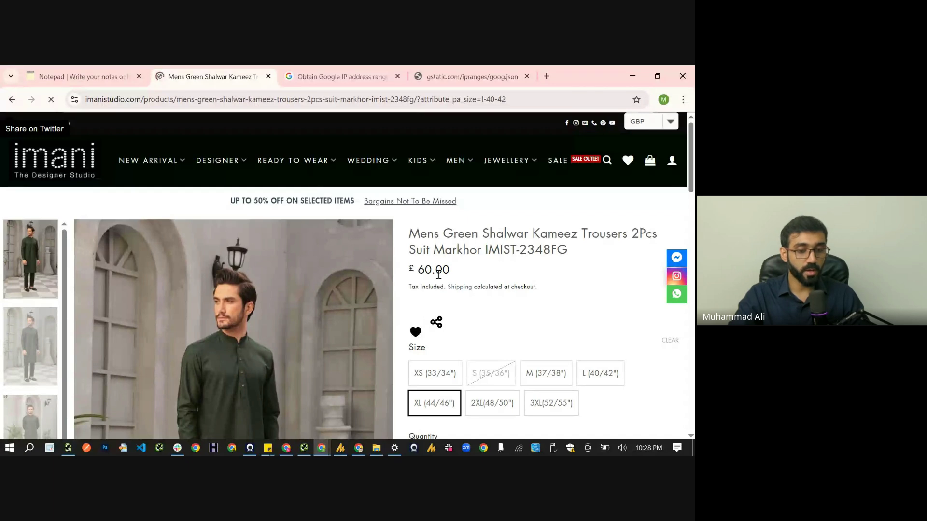
left_click(481, 402)
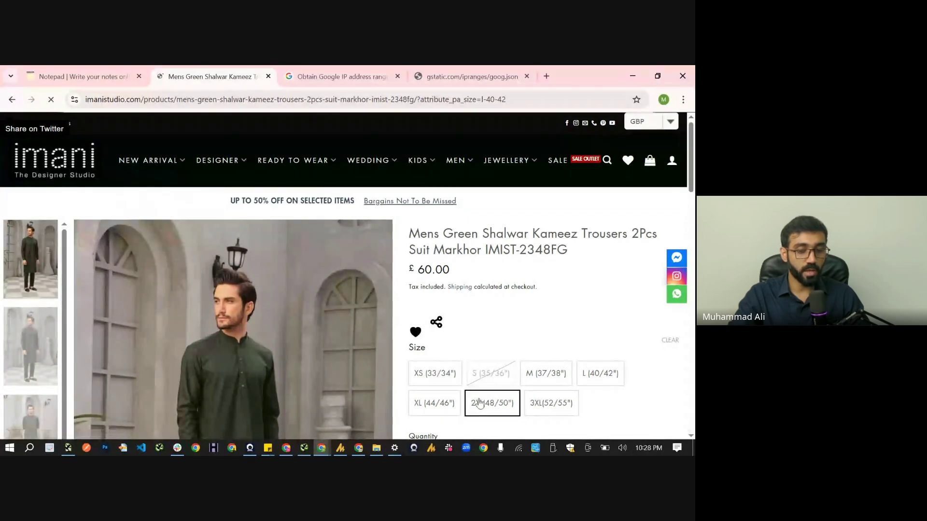
left_click(551, 405)
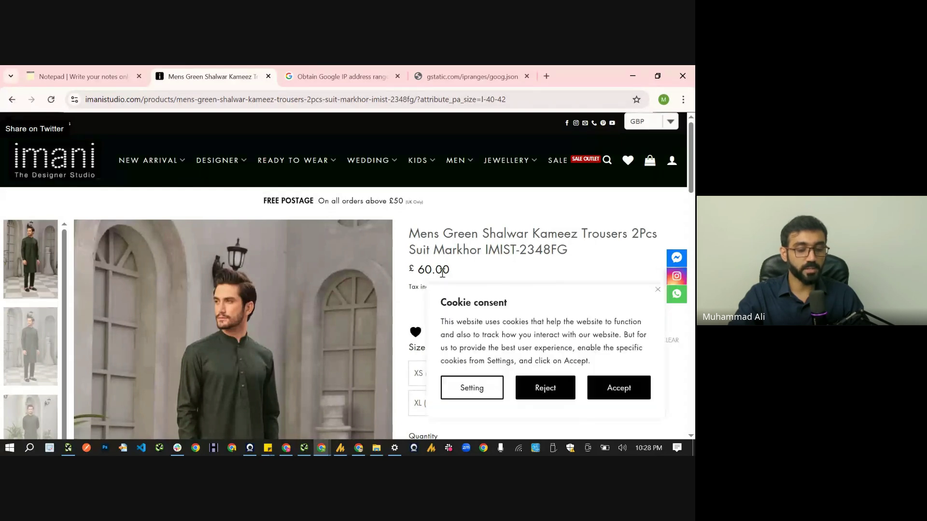
left_click(657, 289)
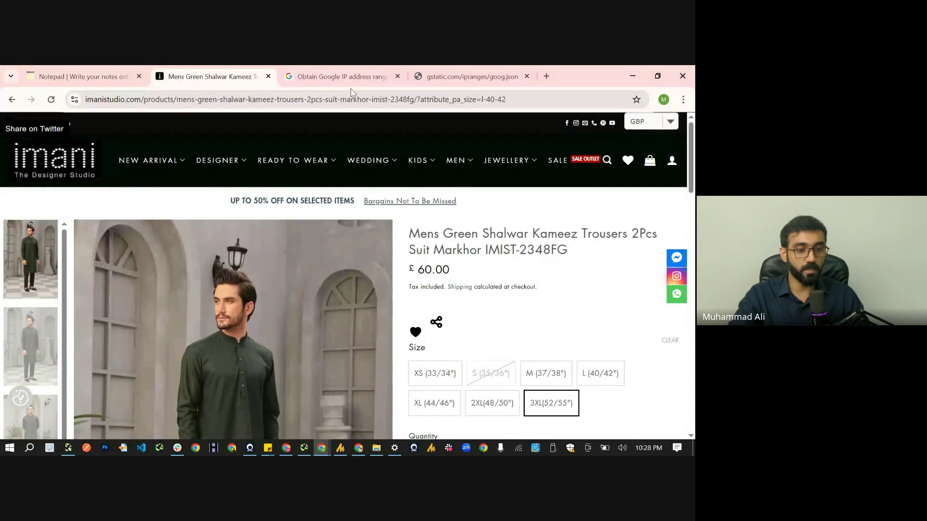
Strip the attribute_pa_size parameter from the product page's address and paste the plain product URL into the notes below the parameter URL
left_click_drag(417, 99, 680, 137)
key("BackSpace")
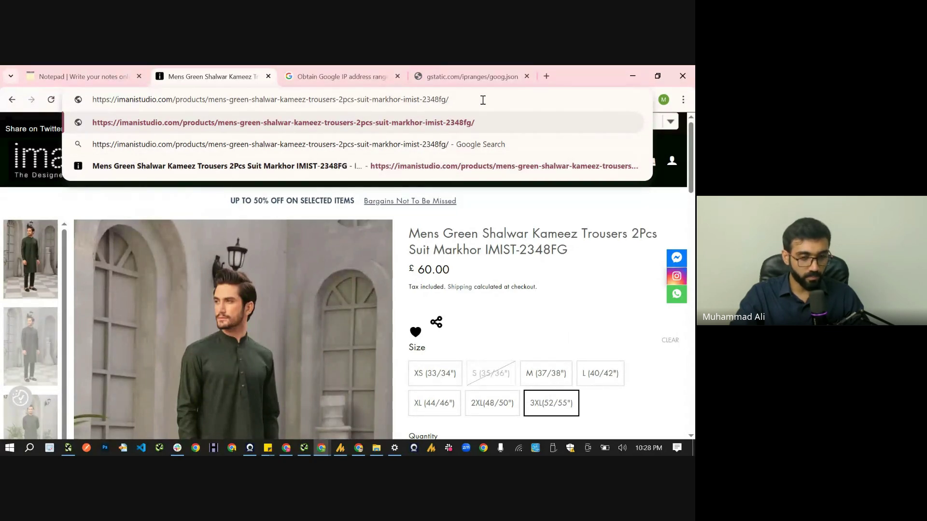
left_click(77, 74)
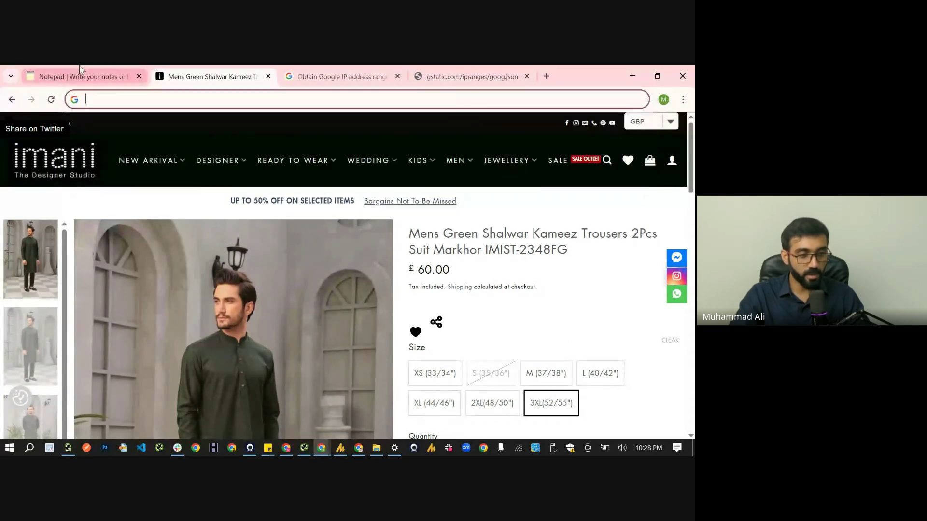
left_click(245, 314)
key("Return")
key("Return")
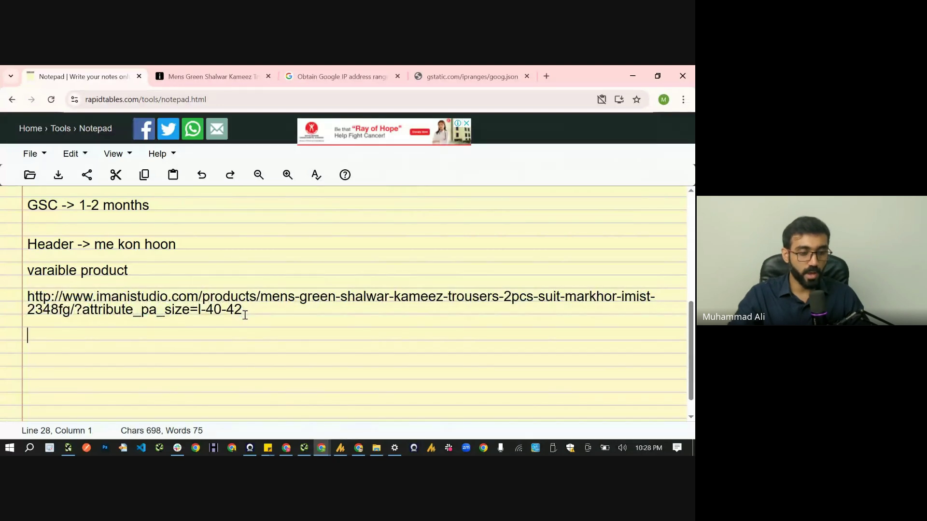
key("Return")
type("https://imanistudio.com/products/mens-green-shalwar-kameez-trousers-2pcs-suit-markhor-imist-2348fg/")
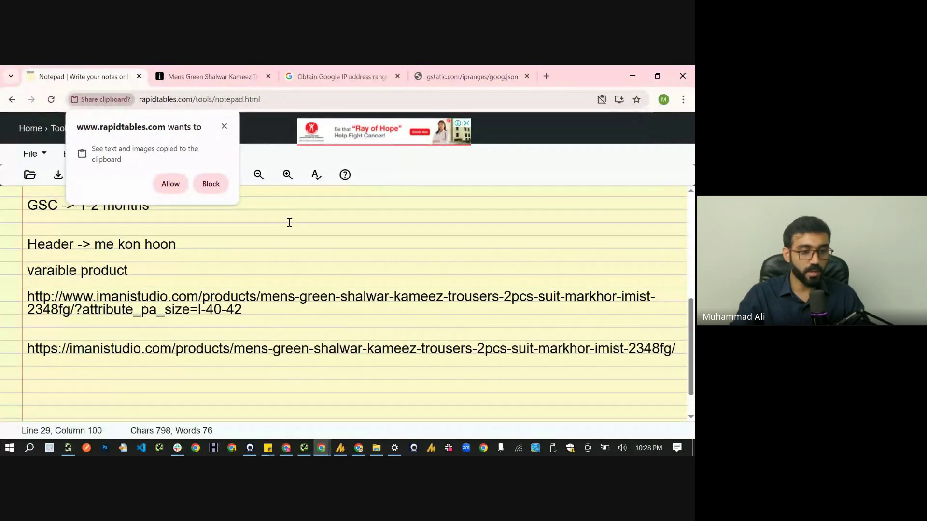
left_click(224, 126)
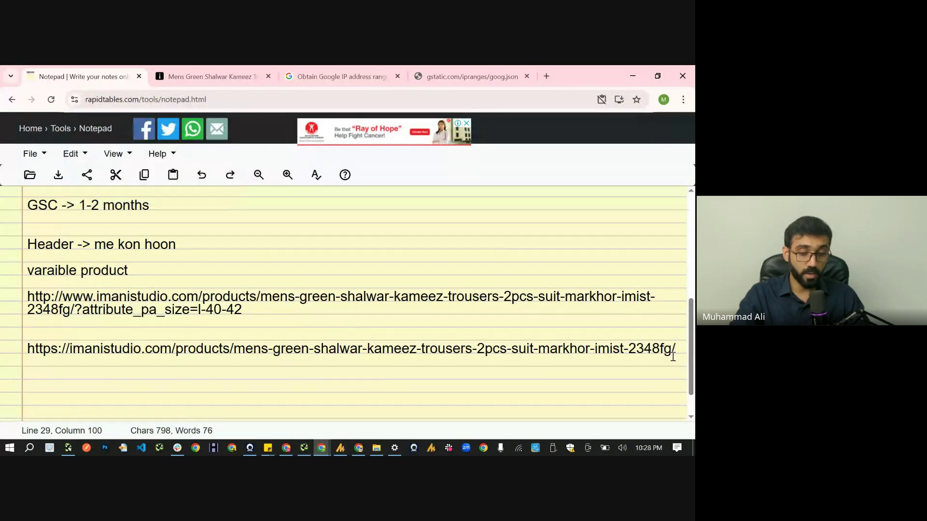
Start a robots rule reading "disallow: *?" a few lines below the plain product URL in the notes
key("Return")
key("Return")
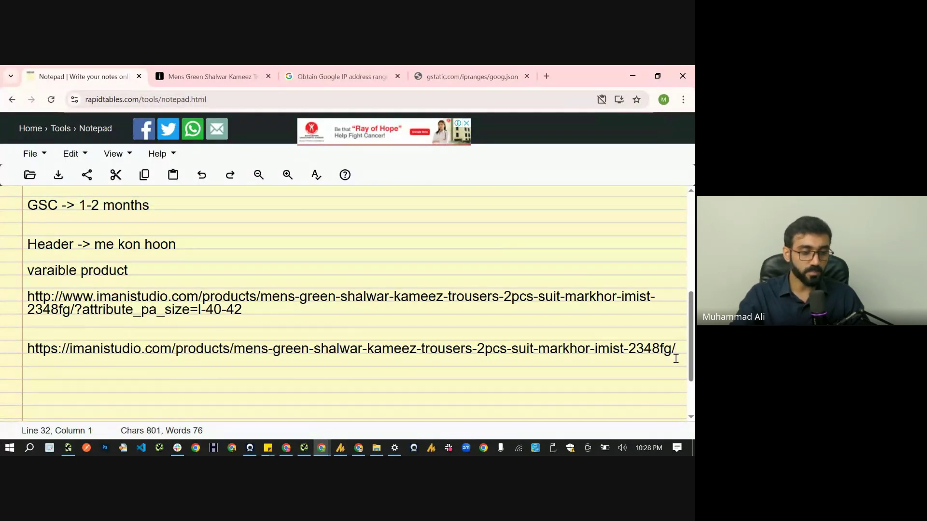
scroll(371, 325, "down", 2)
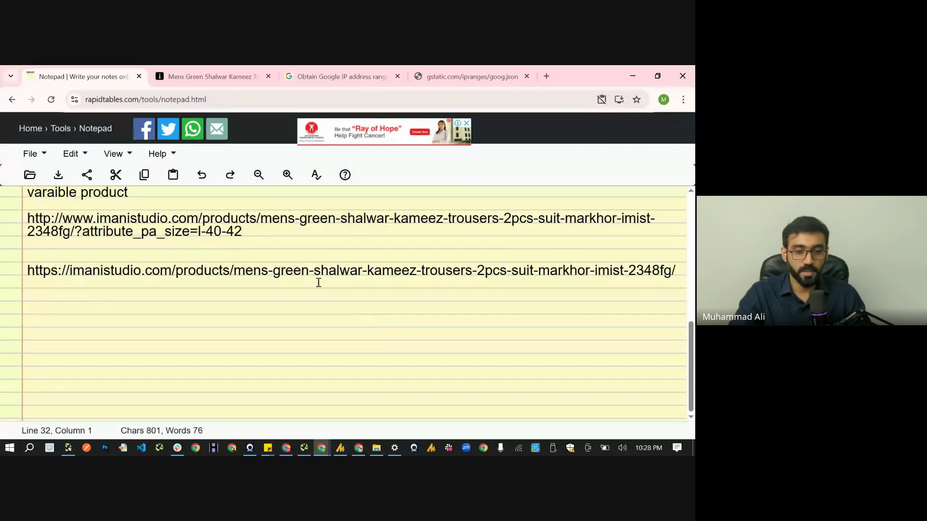
left_click_drag(242, 233, 188, 236)
left_click(136, 336)
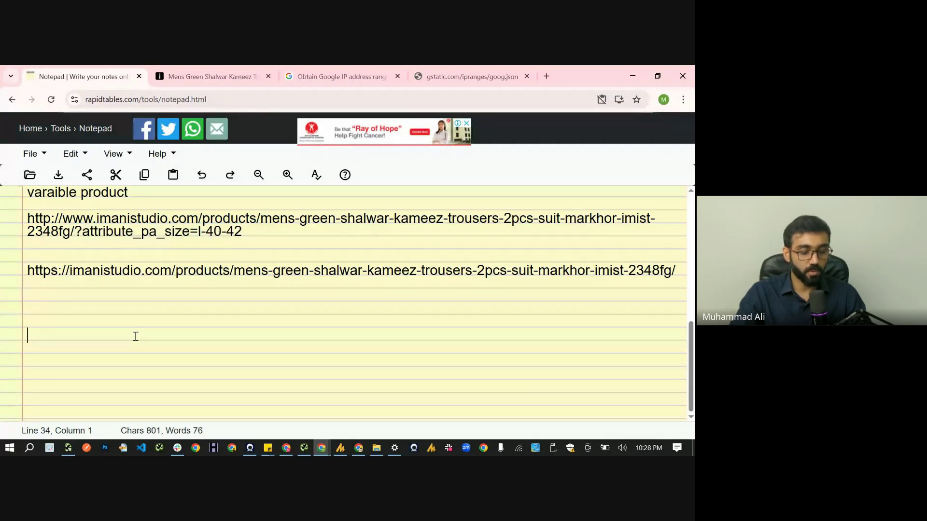
type("disallow: ")
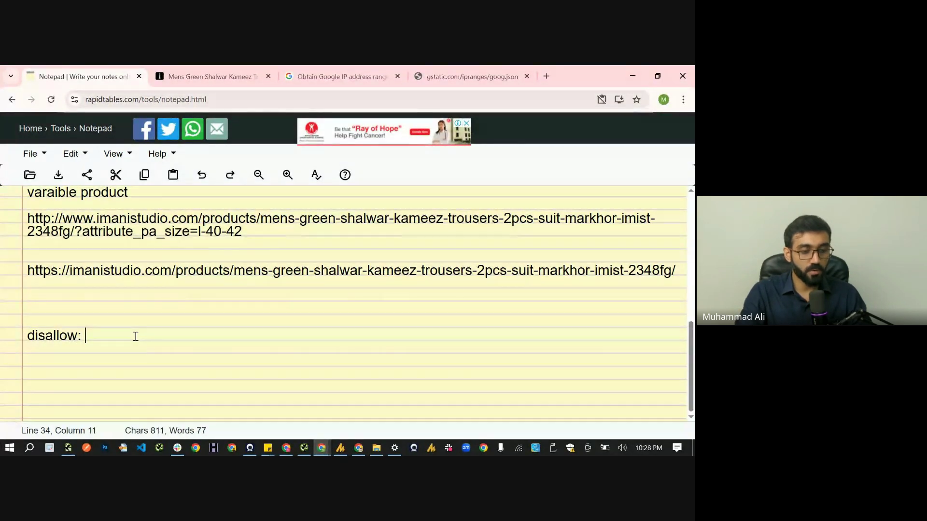
type("*")
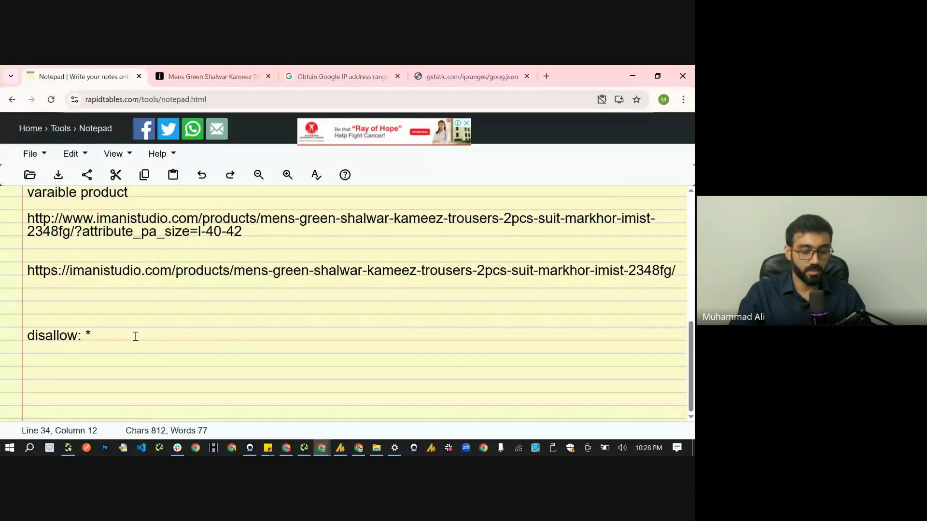
type("?")
Copy "attribute_pa_size=l-40-42" from the noted parameter URL and return to the end of the disallow rule
left_click_drag(82, 231, 263, 244)
key("ctrl+c")
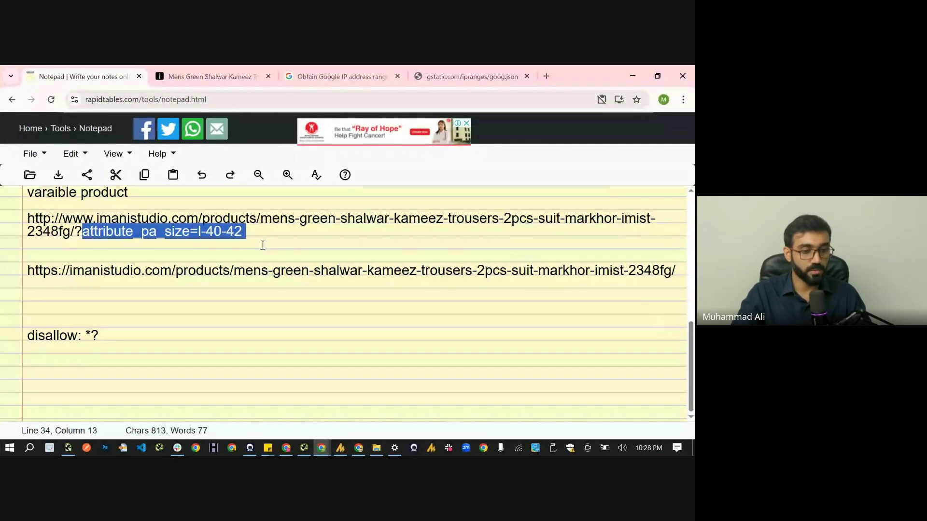
left_click(136, 334)
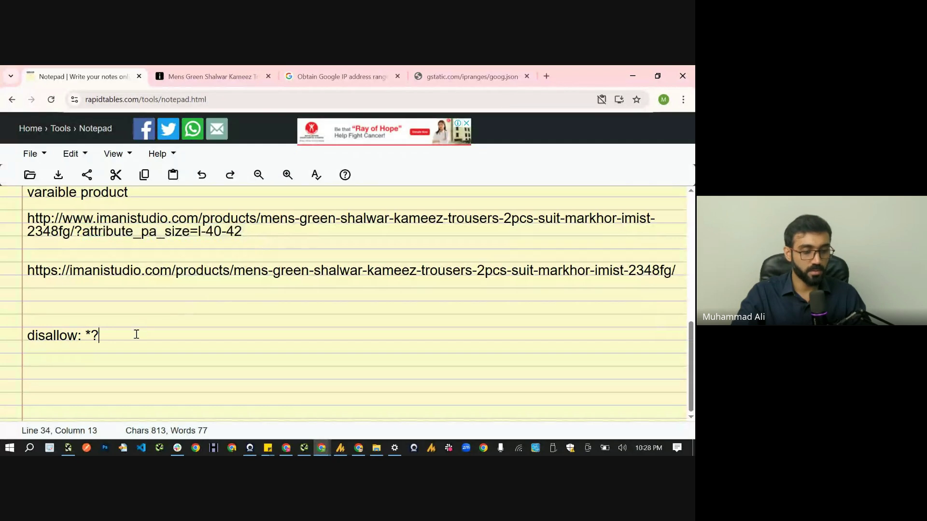
Allow clipboard access for rapidtables.com and reload the notepad page to apply the permission
left_click(74, 100)
left_click(221, 182)
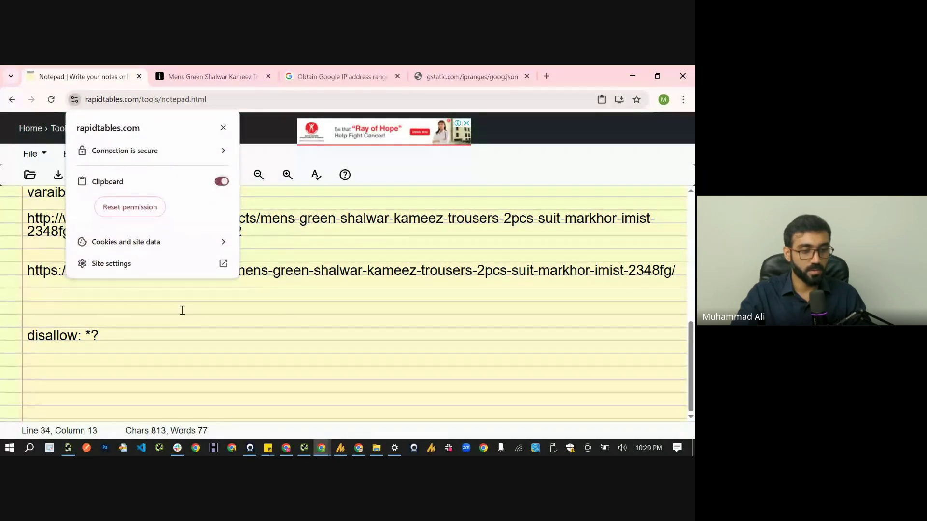
left_click(178, 329)
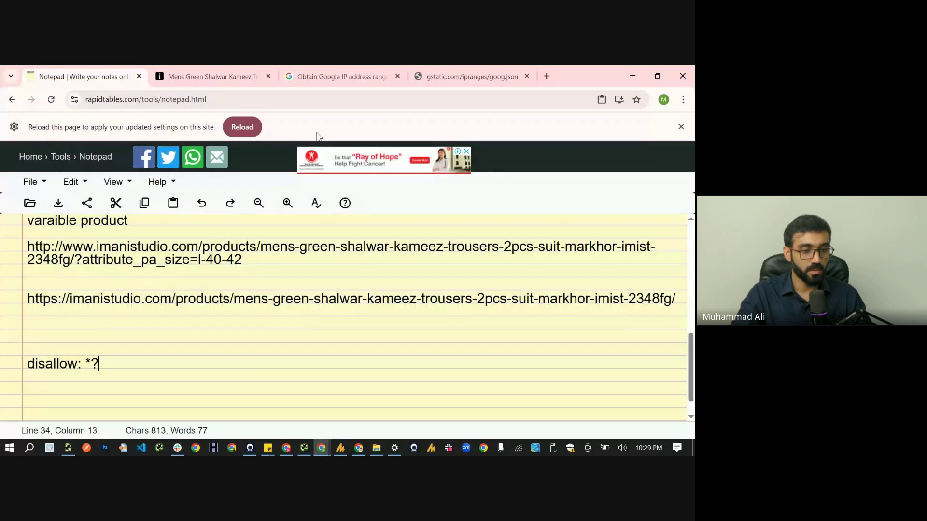
left_click(242, 127)
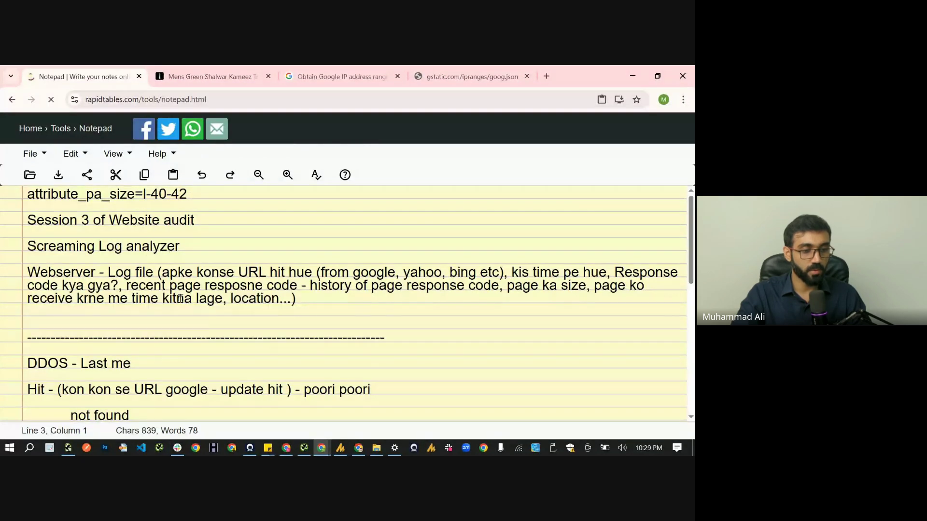
Paste the copied size parameter after "disallow: *?" and replace its value "l-40-42" with the wildcard "*"
left_click(124, 333)
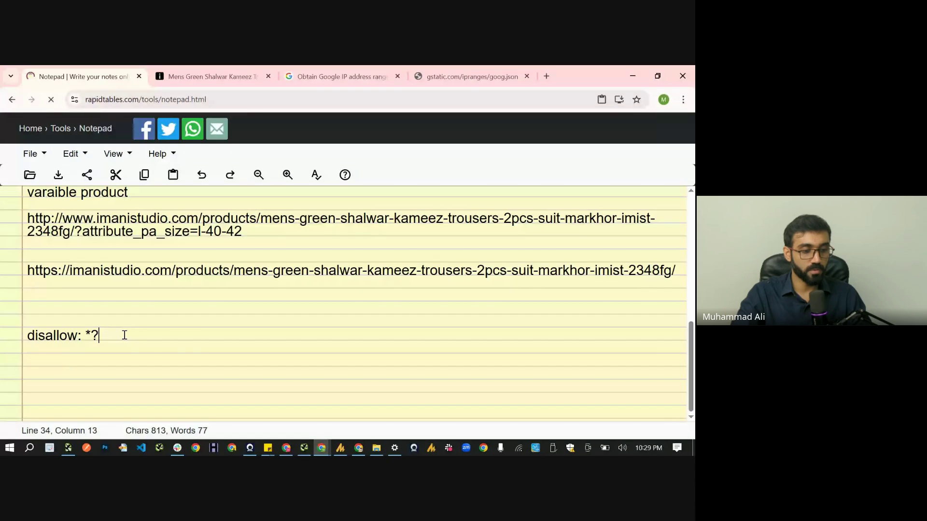
key("ctrl+v")
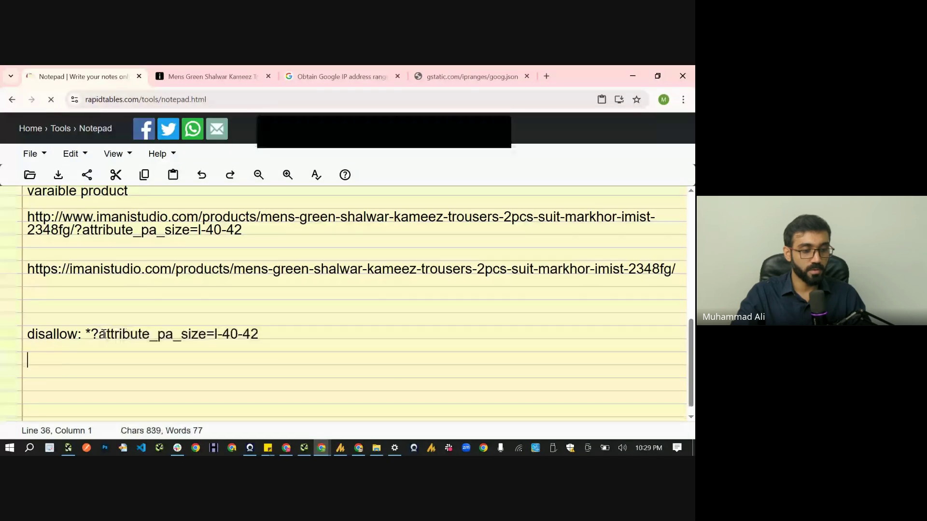
left_click(73, 99)
left_click(90, 346)
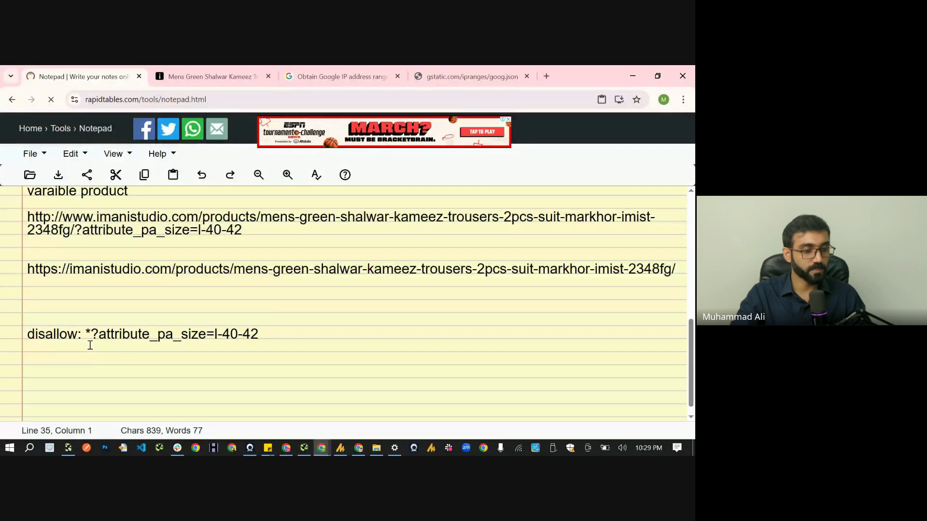
left_click_drag(103, 335, 215, 330)
left_click(266, 337)
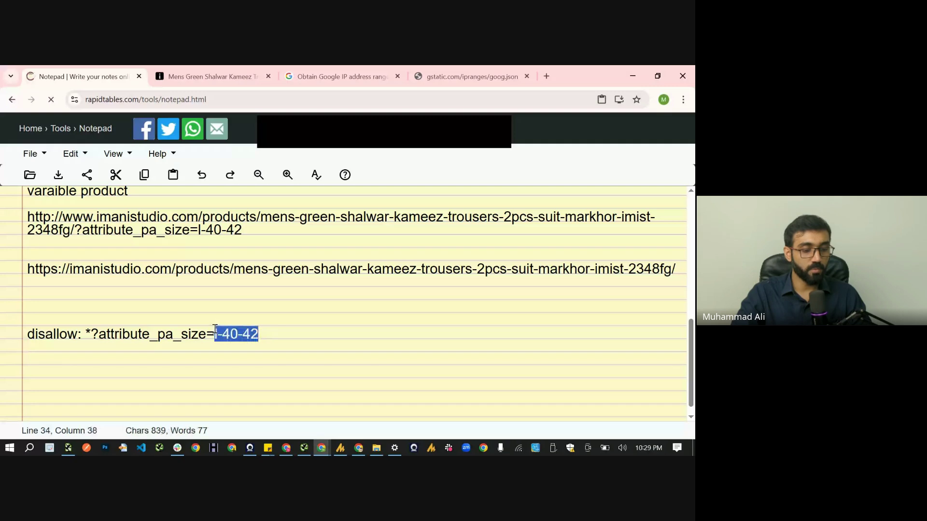
type("*")
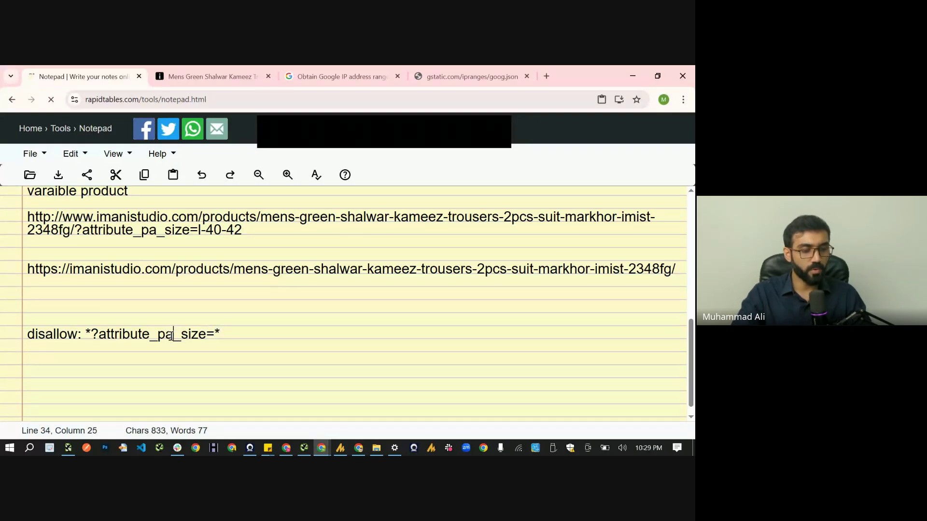
Add "products/" before the first wildcard so the rule reads "disallow: products/*?attribute_pa_size=*"
double_click(173, 334)
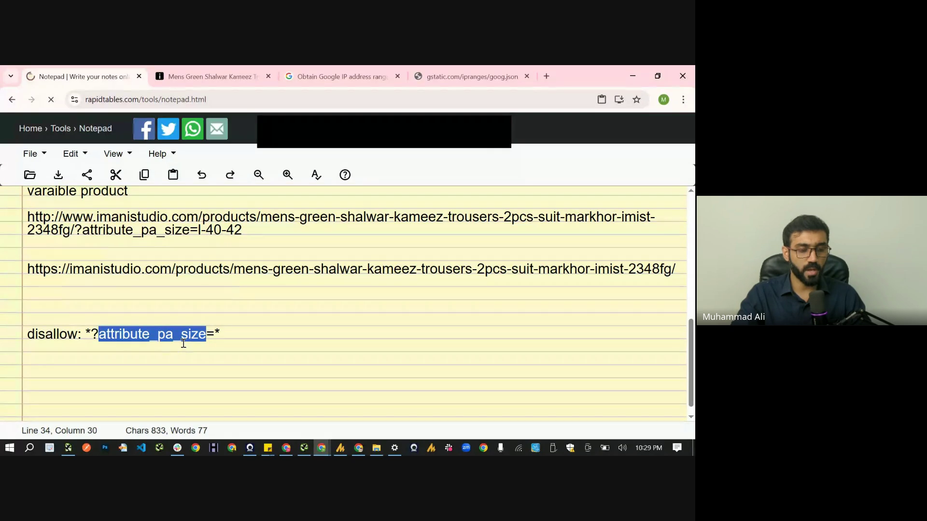
left_click(86, 334)
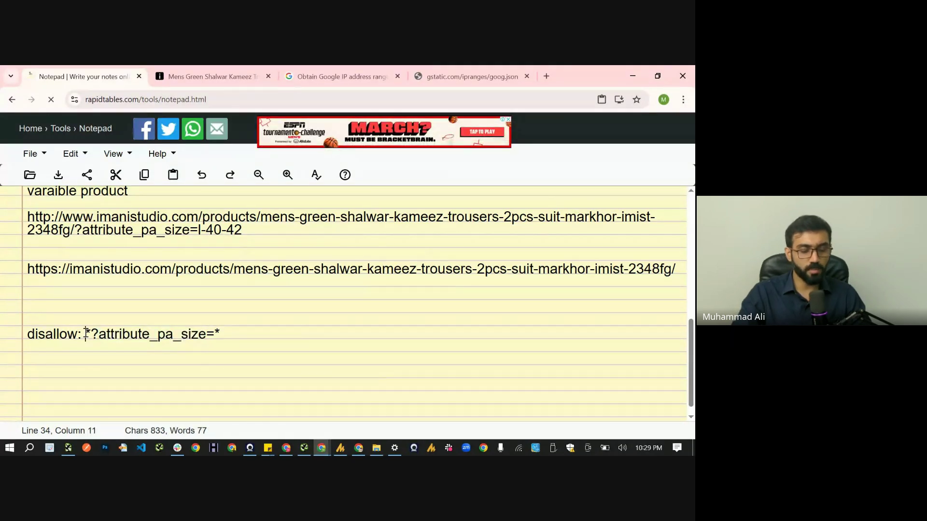
type("/")
left_click(86, 334)
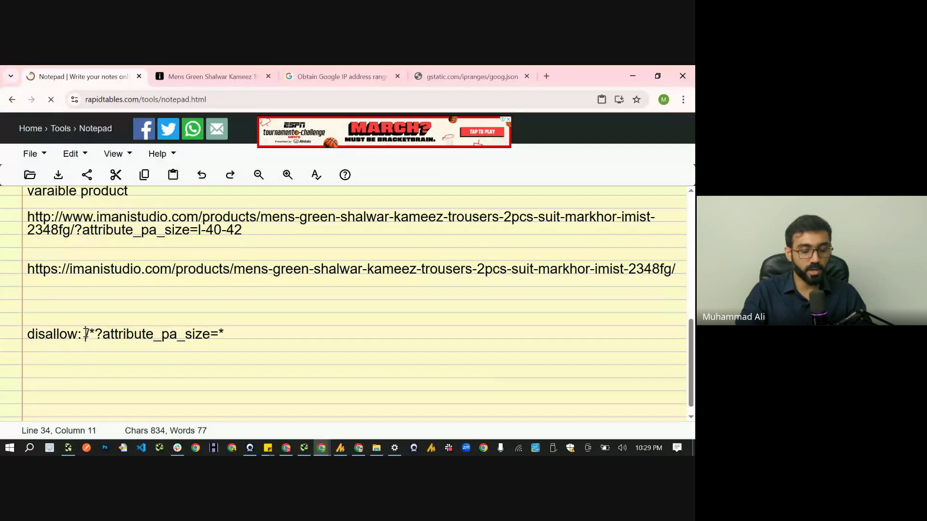
type("product")
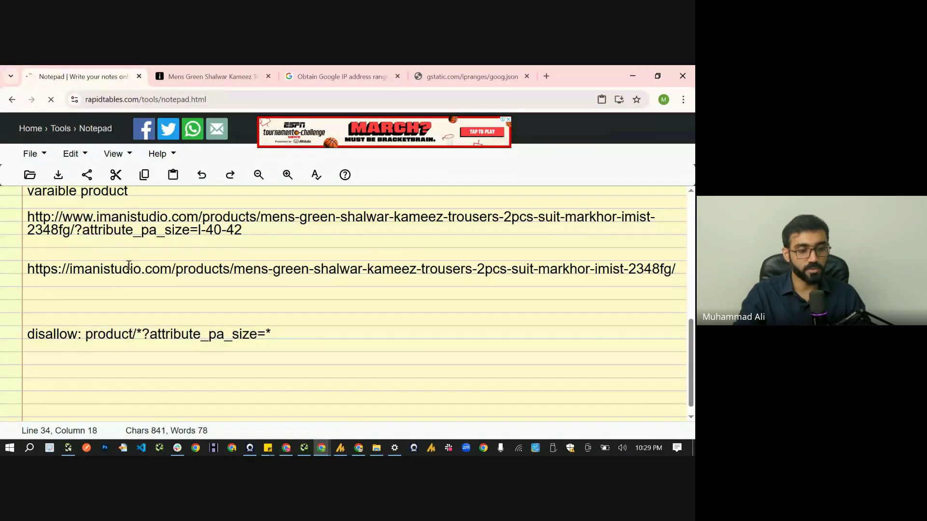
double_click(245, 217)
left_click(112, 334)
key("Right")
key("Right")
key("Right")
type("s")
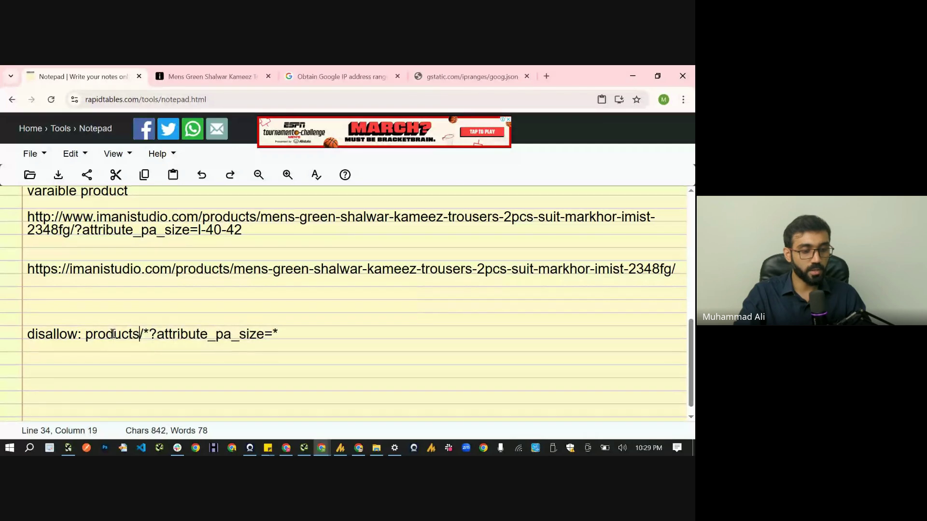
Note "30k" a few lines below the disallow rule
double_click(171, 335)
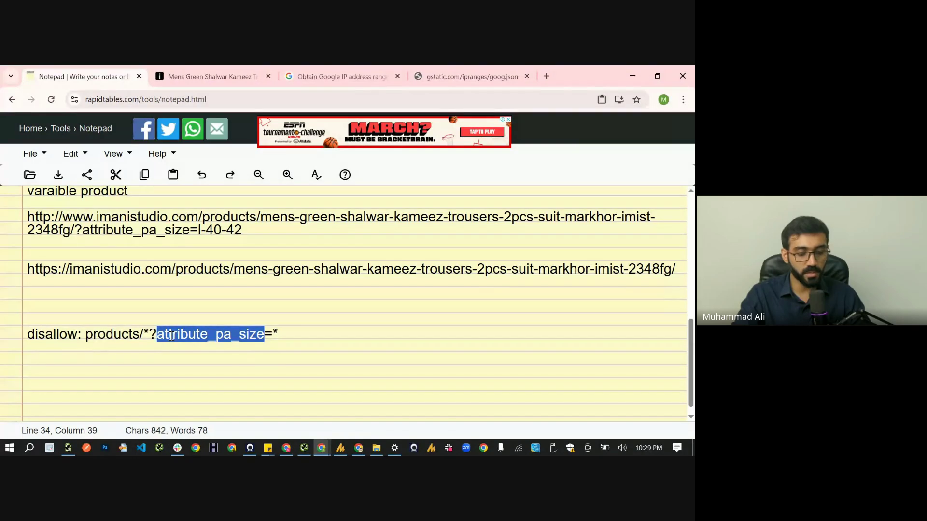
left_click(358, 346)
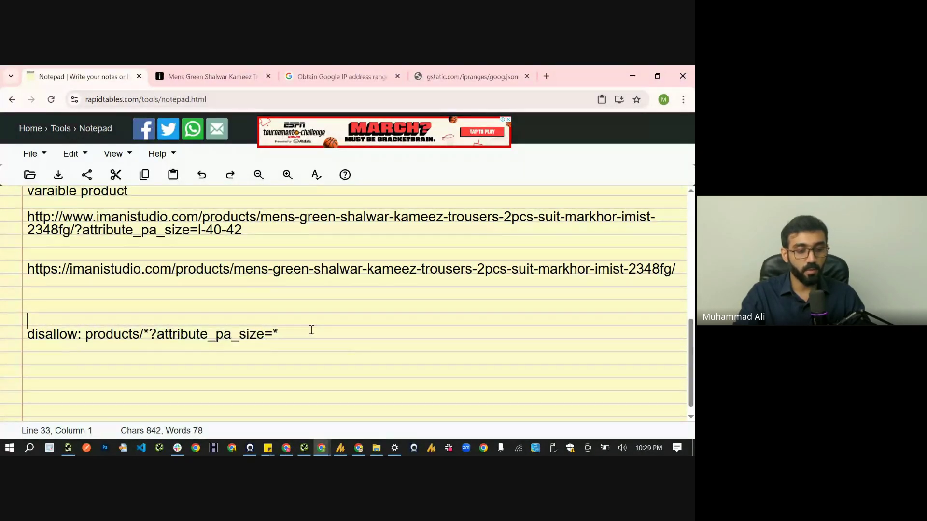
key("Return")
key("Return")
type("30")
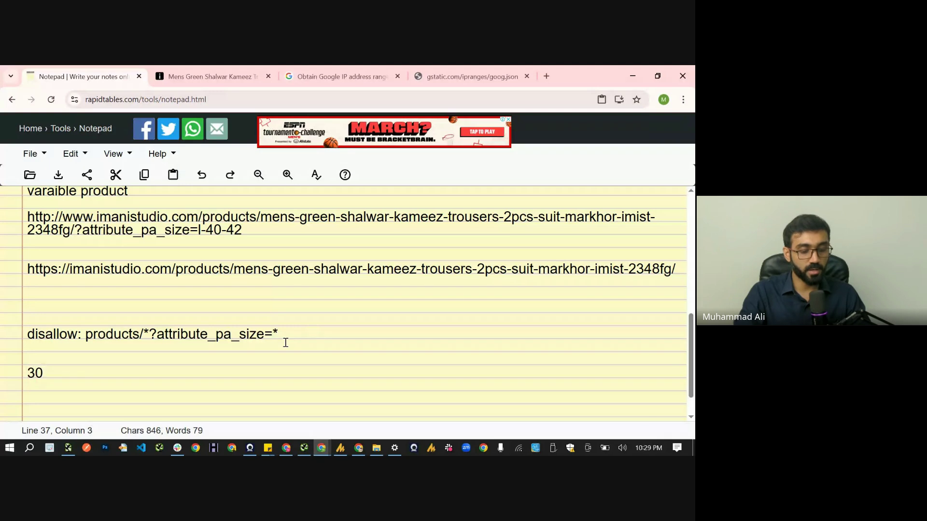
type("k")
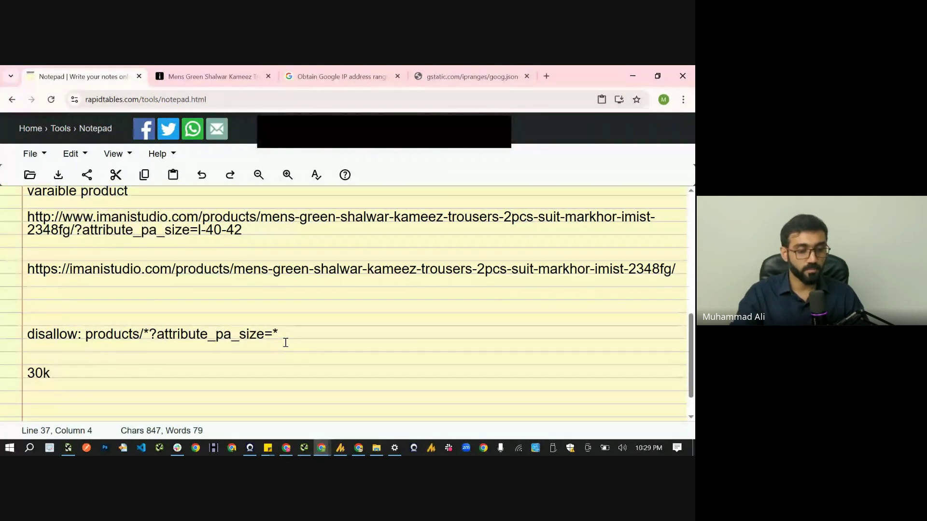
Highlight the complete disallow rule, switch to Log File Analyser and filter its URL list to HTML
double_click(197, 335)
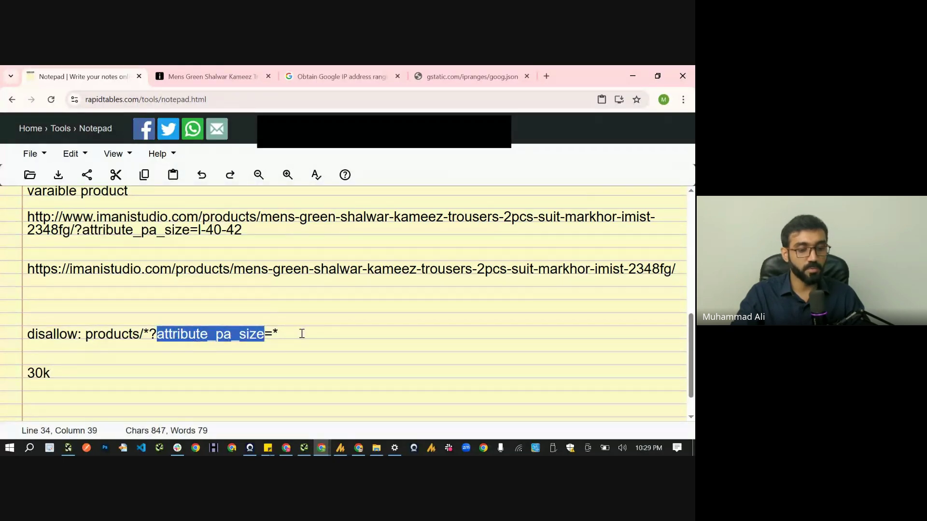
left_click_drag(302, 334, 2, 333)
key("alt+Tab")
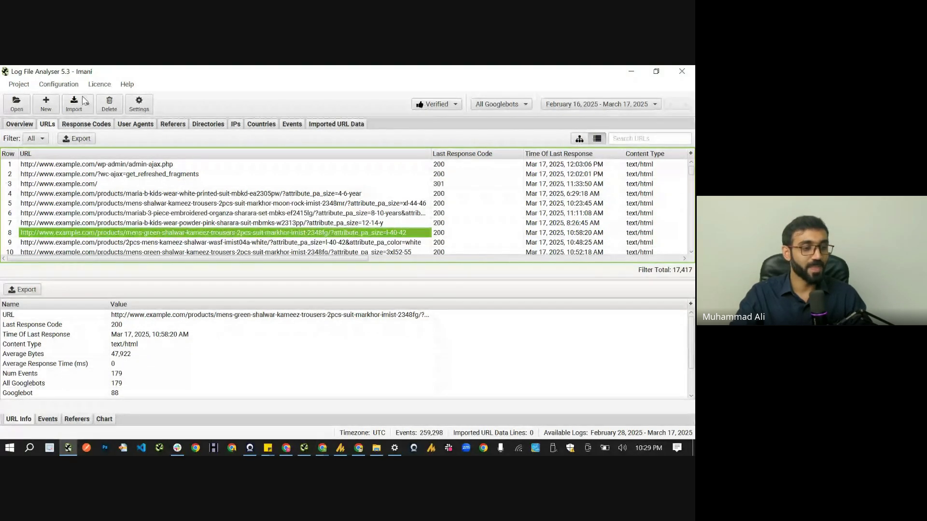
left_click(35, 139)
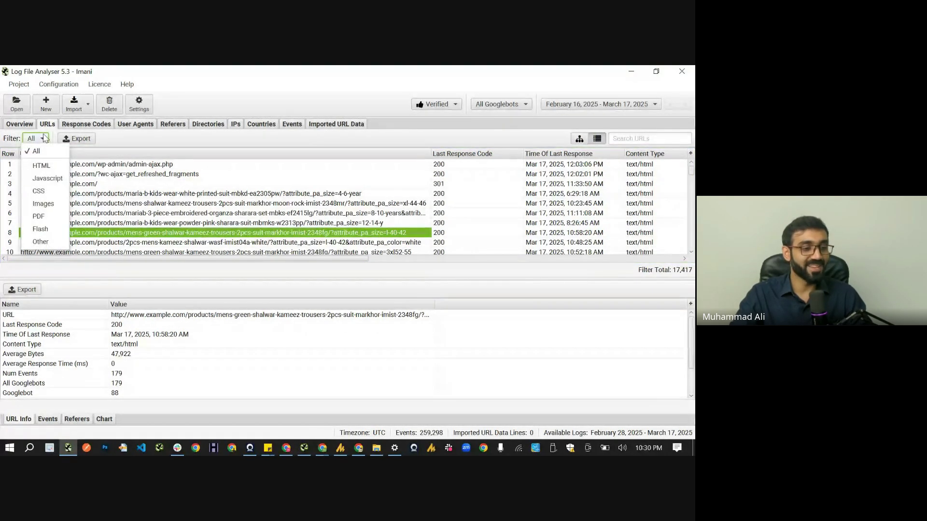
left_click(51, 168)
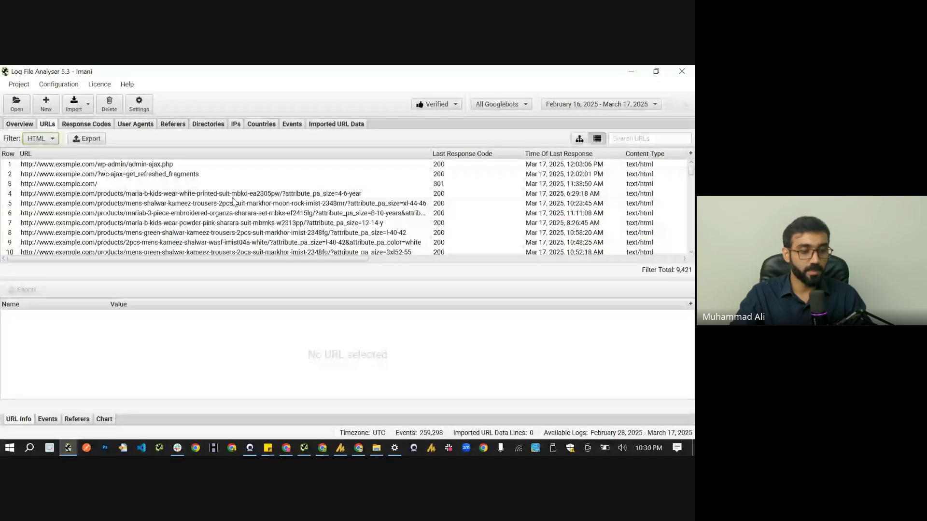
Sort the HTML URLs by last response code in descending order
left_click(235, 212)
scroll(208, 217, "down", 17)
scroll(205, 220, "down", 2)
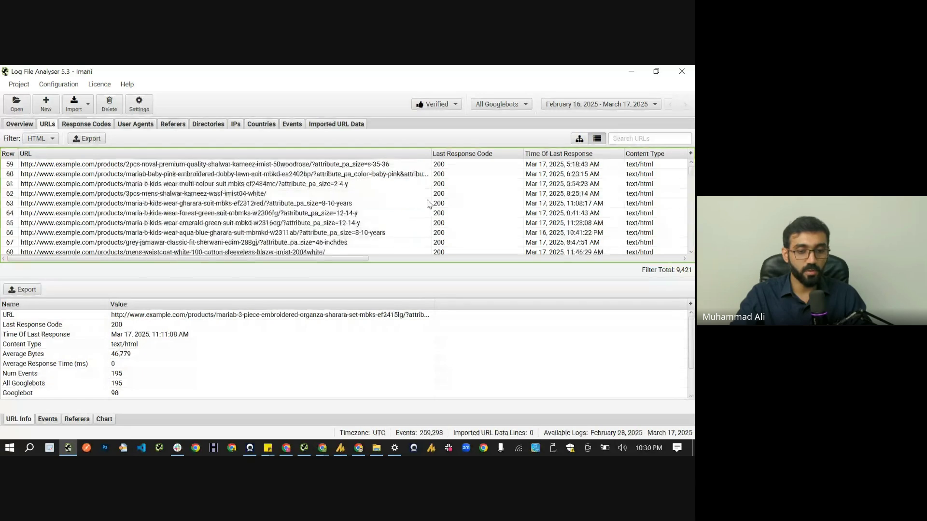
left_click(472, 155)
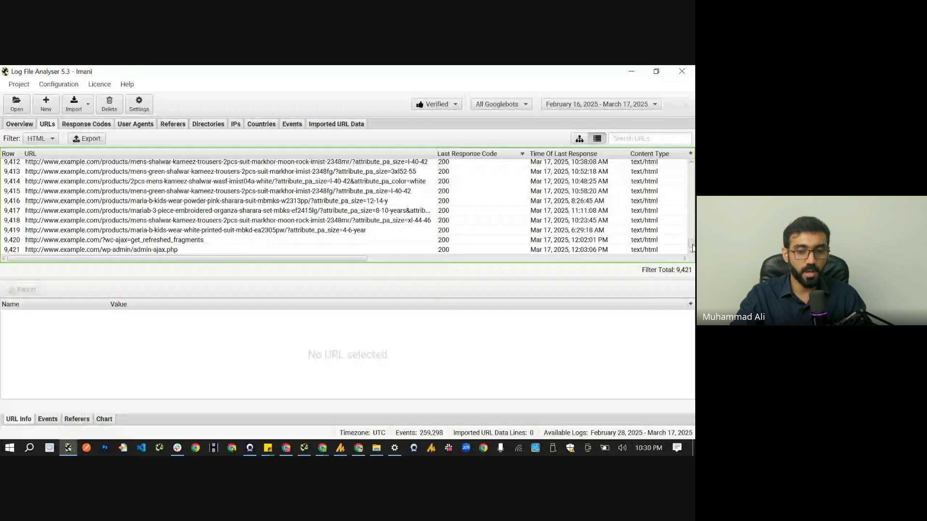
left_click_drag(691, 245, 690, 164)
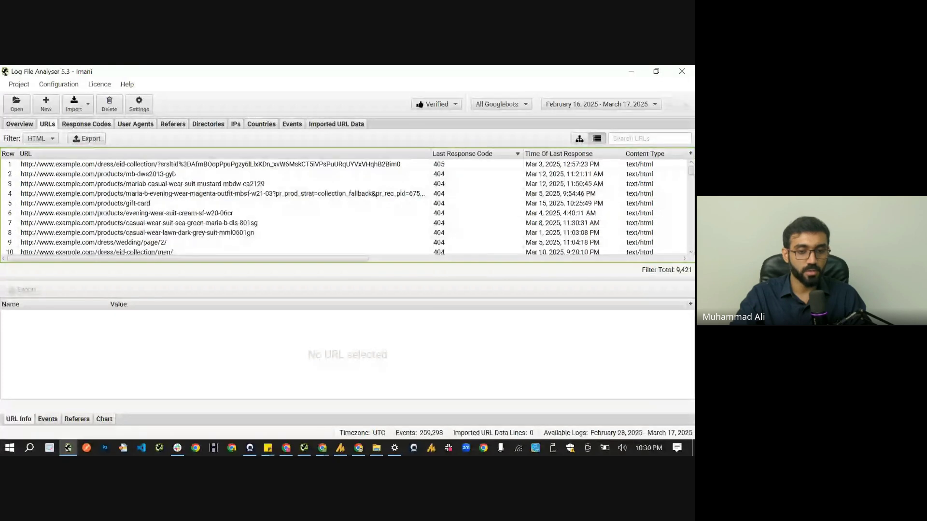
Examine the crawled HTML URLs whose last response code is 404 or 301
left_click(439, 177)
left_click(442, 194)
left_click(451, 225)
scroll(451, 225, "down", 12)
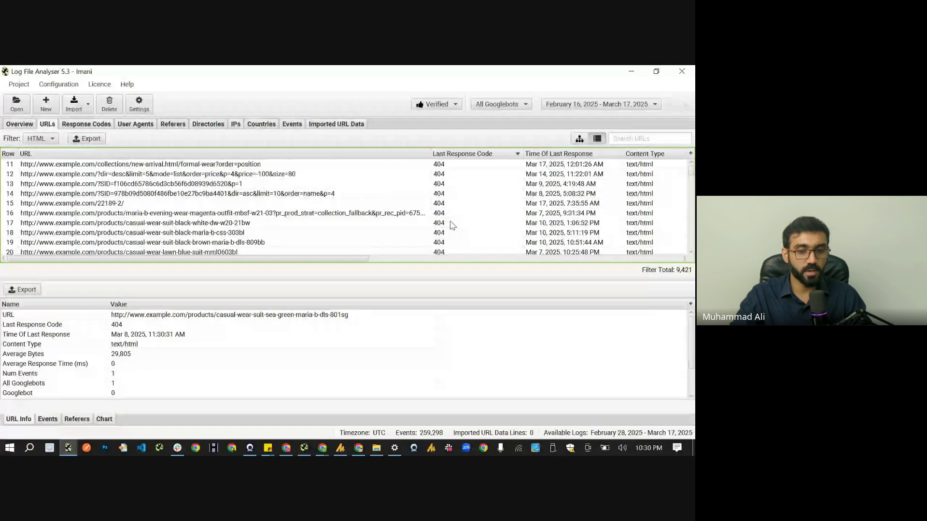
scroll(452, 226, "up", 2)
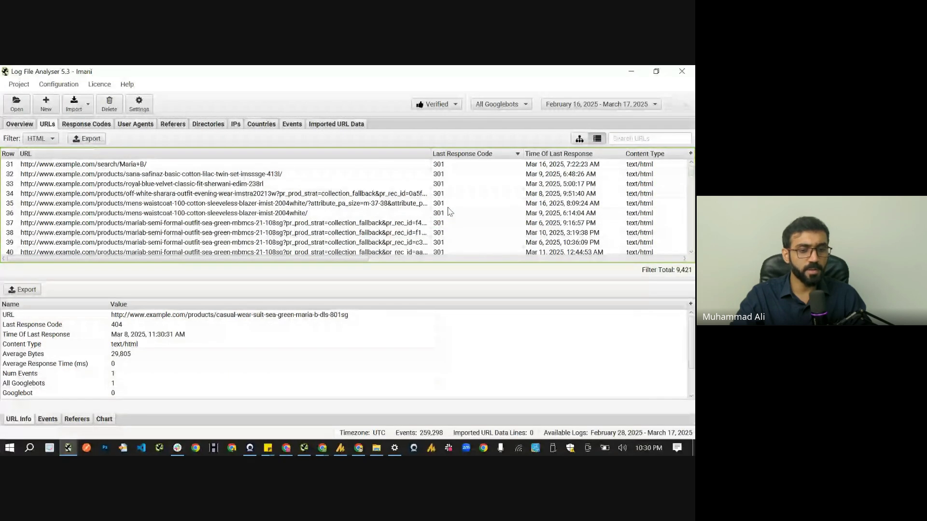
left_click_drag(289, 203, 349, 225)
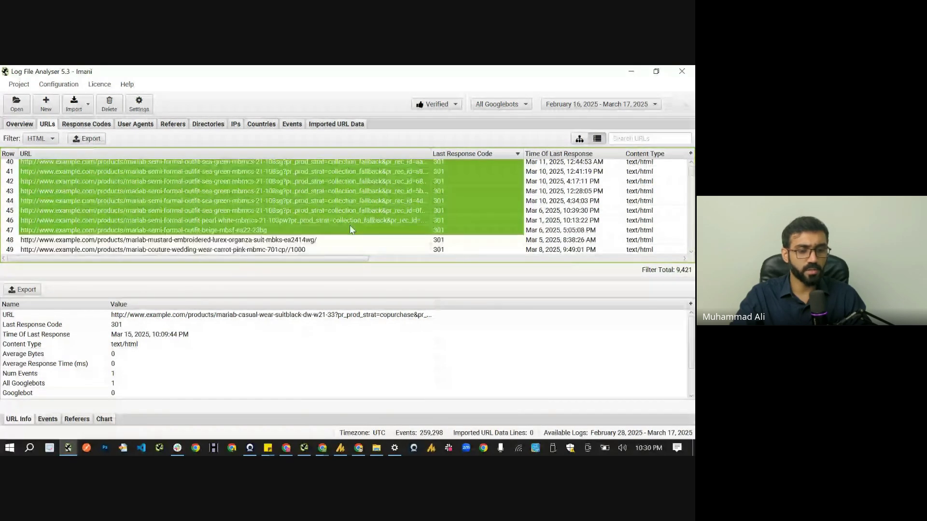
scroll(357, 215, "up", 3)
scroll(364, 206, "up", 7)
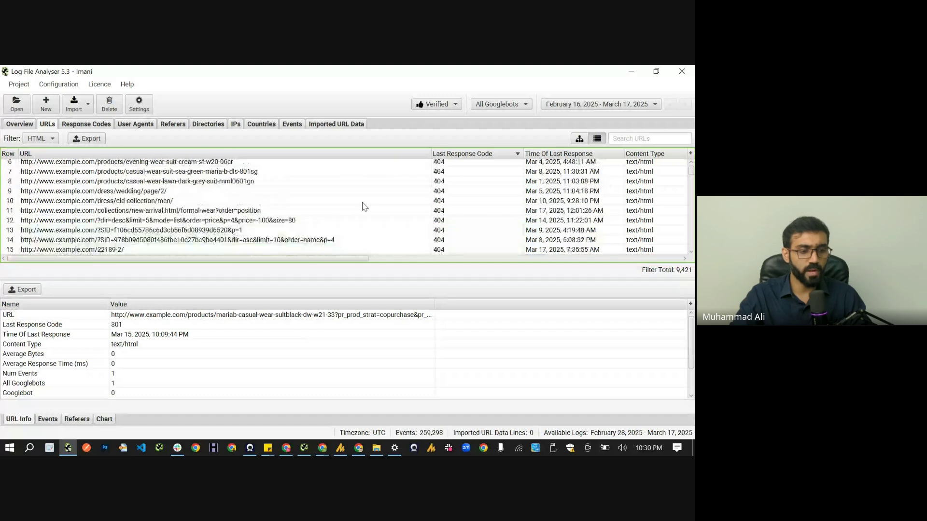
Select the crawled /dress/wedding/page/2/ URL, switch to the online notepad in Chrome and note "68 -> 62" below "30k"
left_click(326, 192)
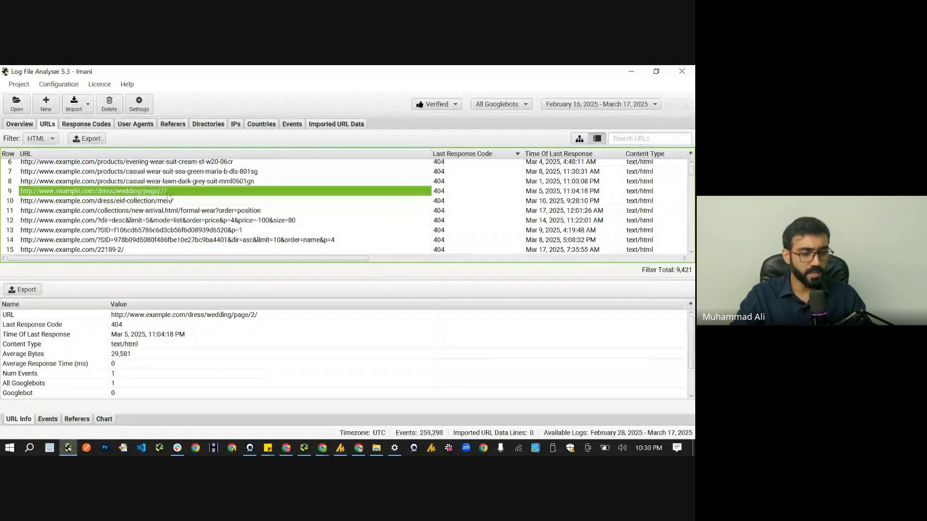
key("alt+Tab")
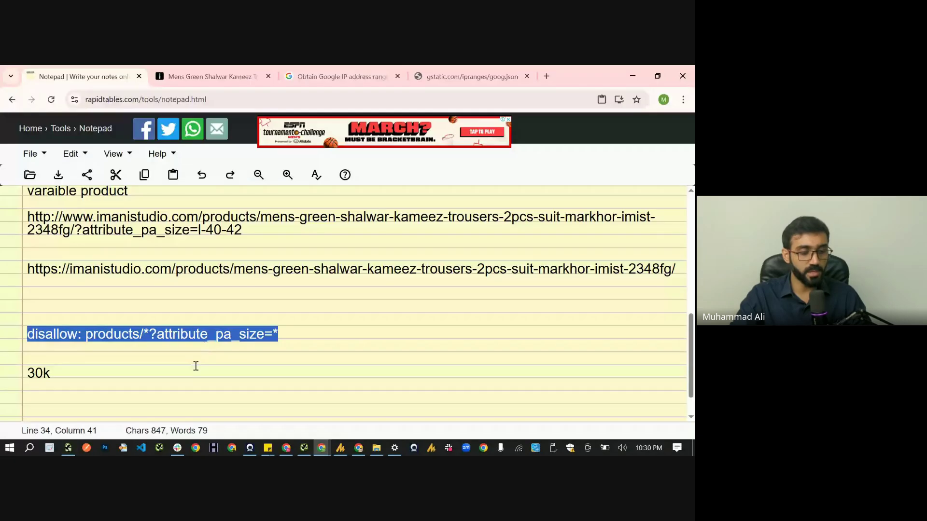
left_click(189, 369)
key("Return")
key("Return")
type("68 -> ")
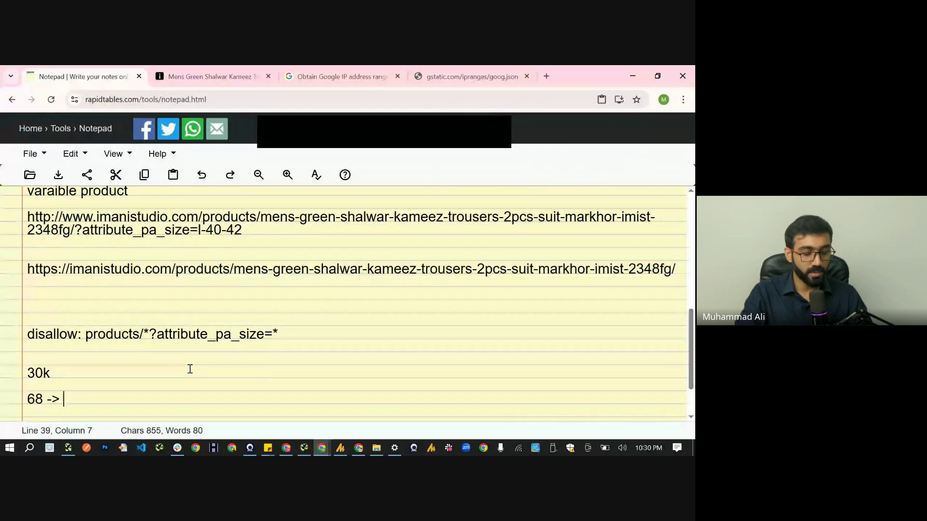
type("62")
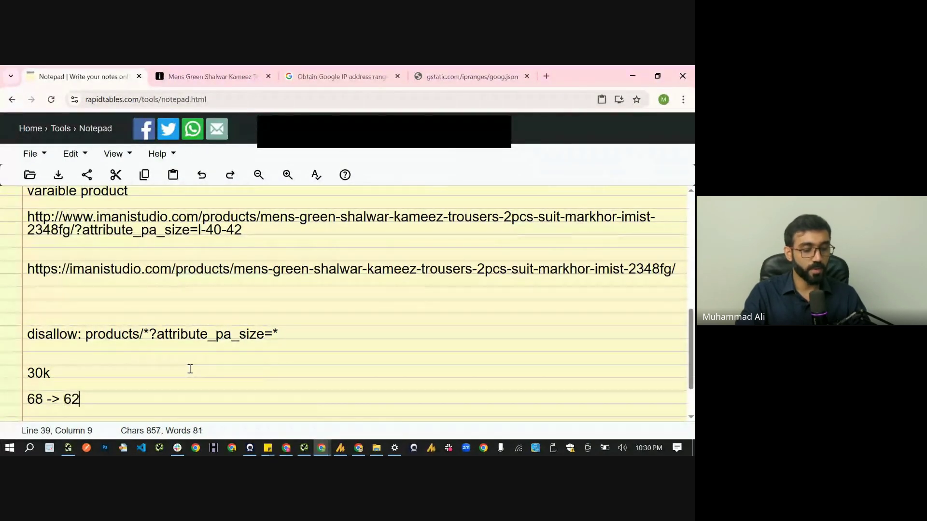
Add "64" two lines below the "68 -> 62" note
key("Return")
key("Return")
type("54")
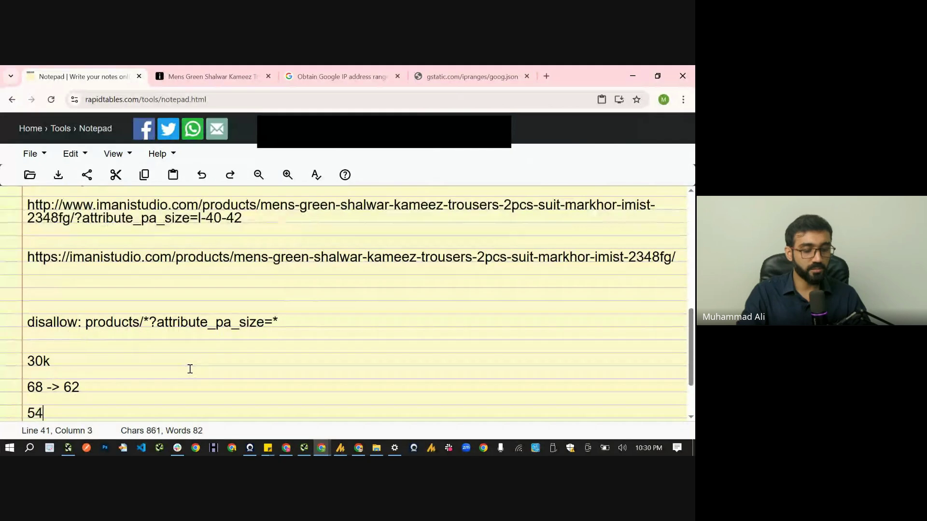
key("BackSpace")
key("BackSpace")
type("64")
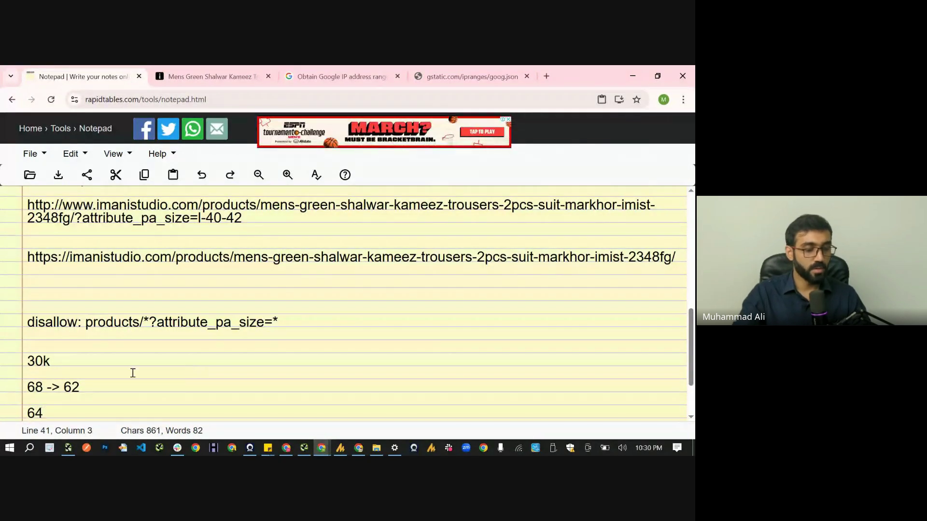
Insert a line above "68 -> 62" with "2" over the first number and "1" over the second
left_click(31, 376)
key("Return")
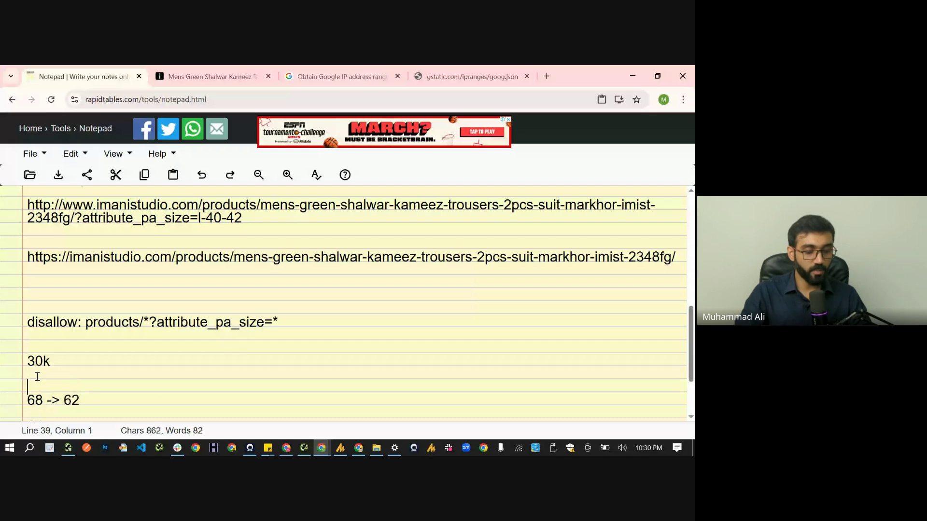
type("2")
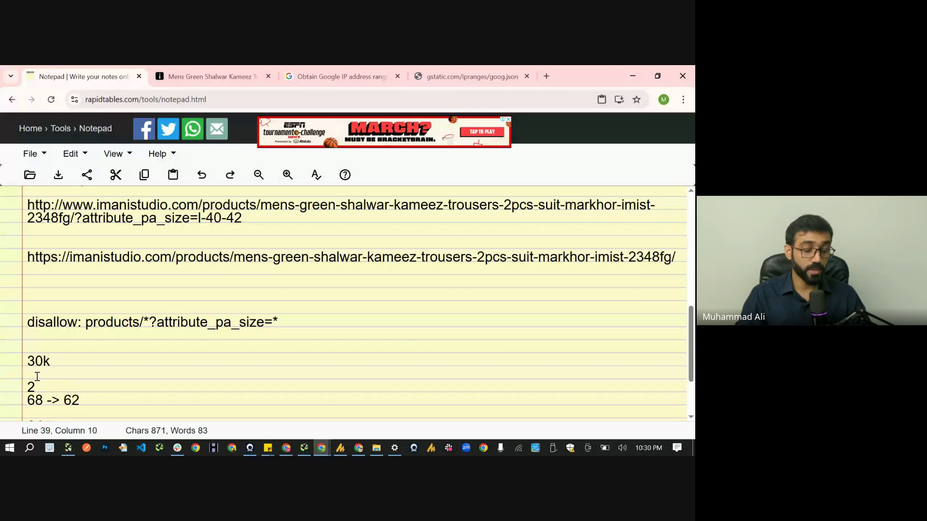
type("        1")
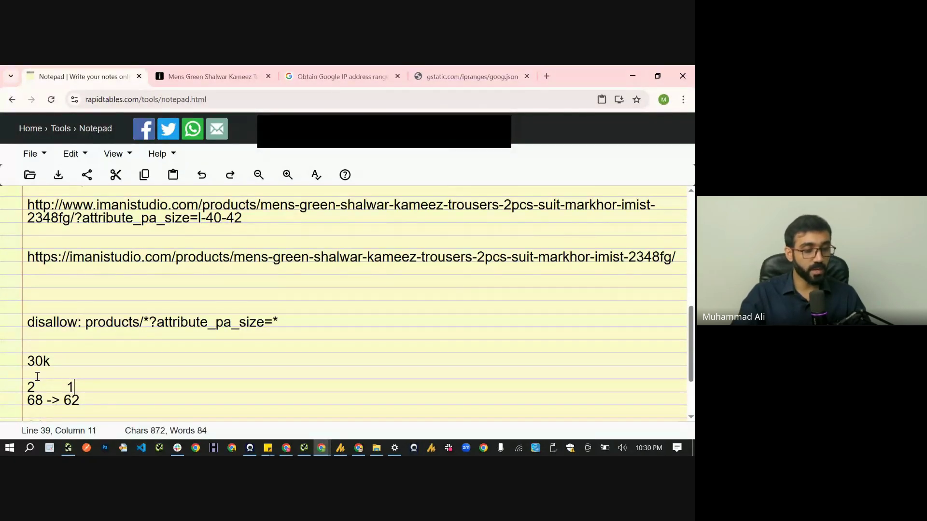
Copy the new-arrival.html/formal-wear?order=position URL from Log File Analyser and open it in a new Chrome tab with the domain changed to imanistudio.com
key("alt+Tab")
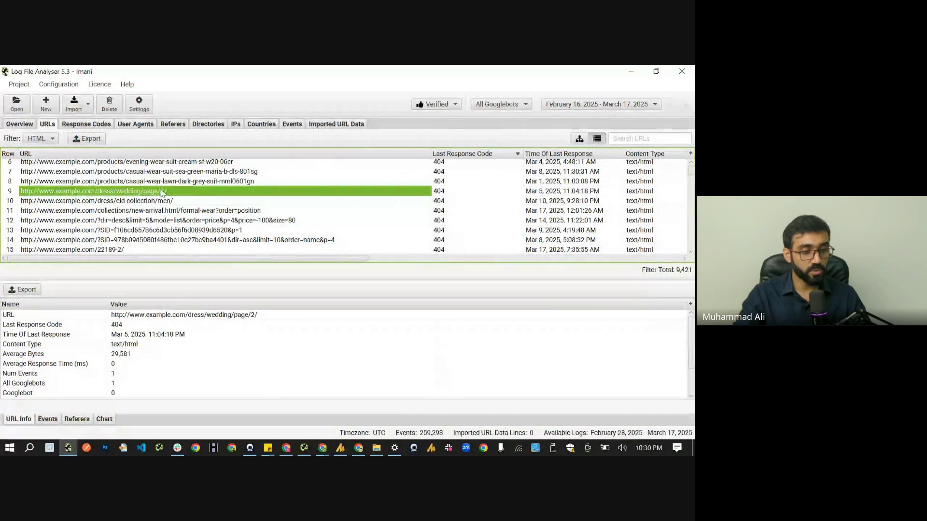
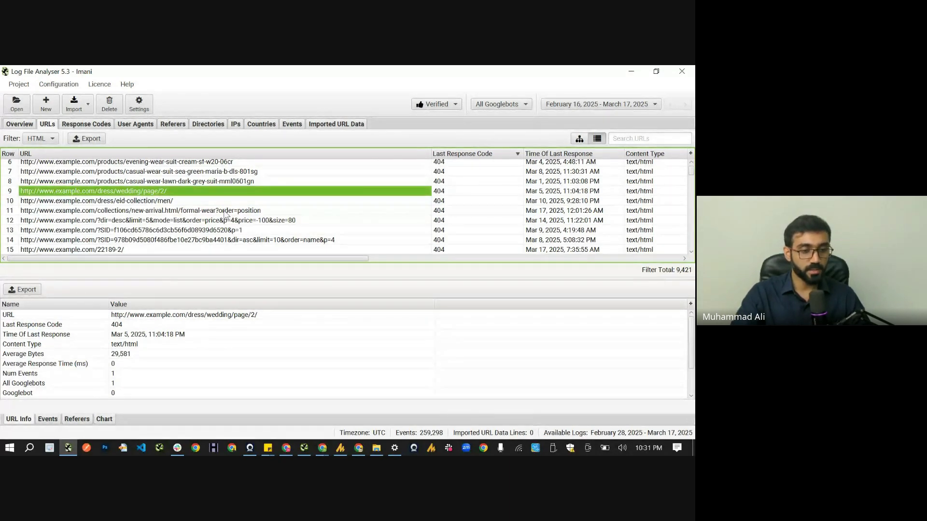
left_click(231, 212)
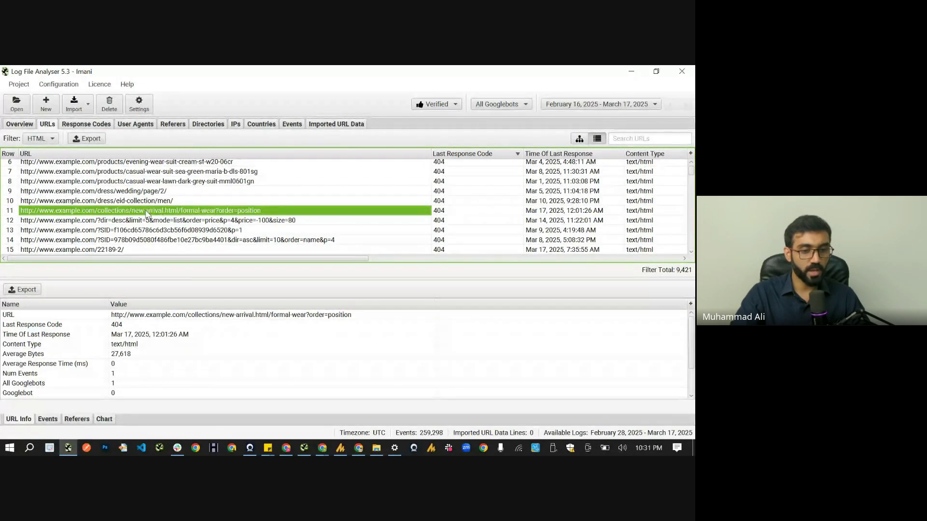
key("ctrl+c")
key("alt+Tab")
key("ctrl+t")
key("ctrl+v")
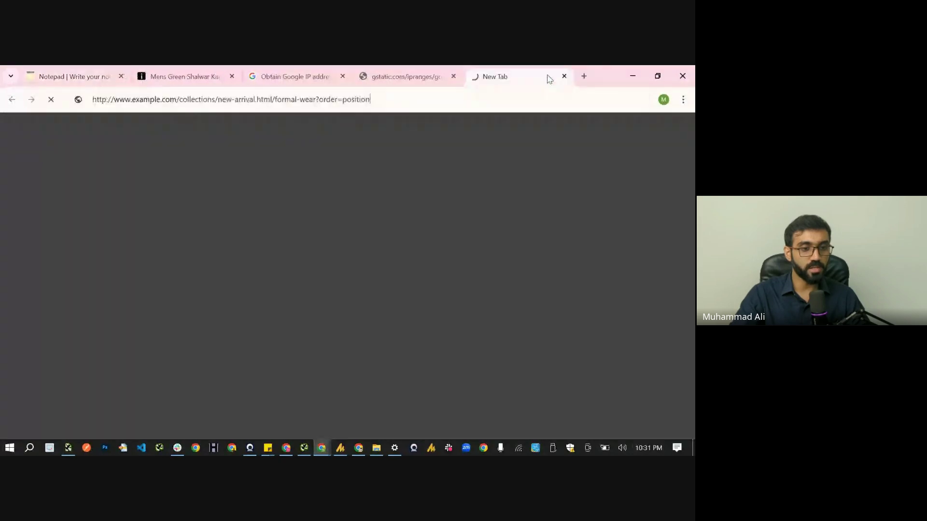
double_click(152, 102)
type("imanistudio")
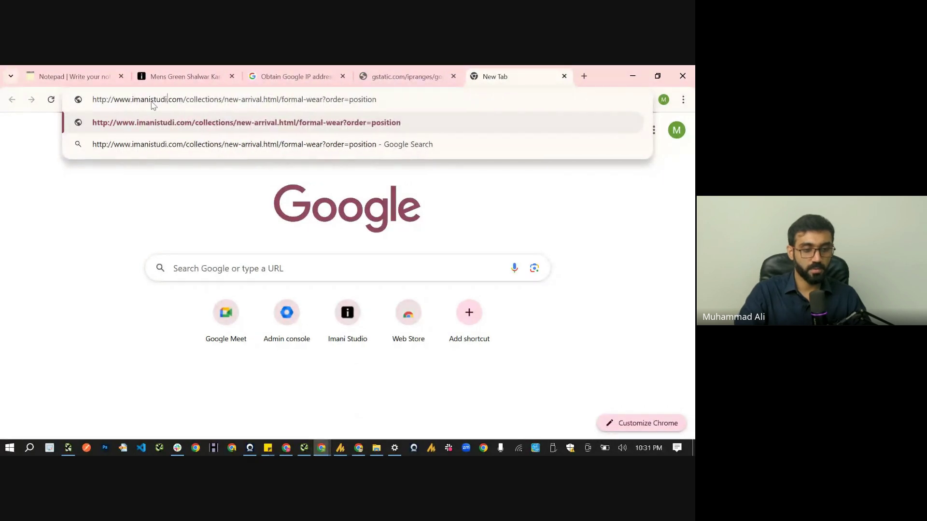
key("Return")
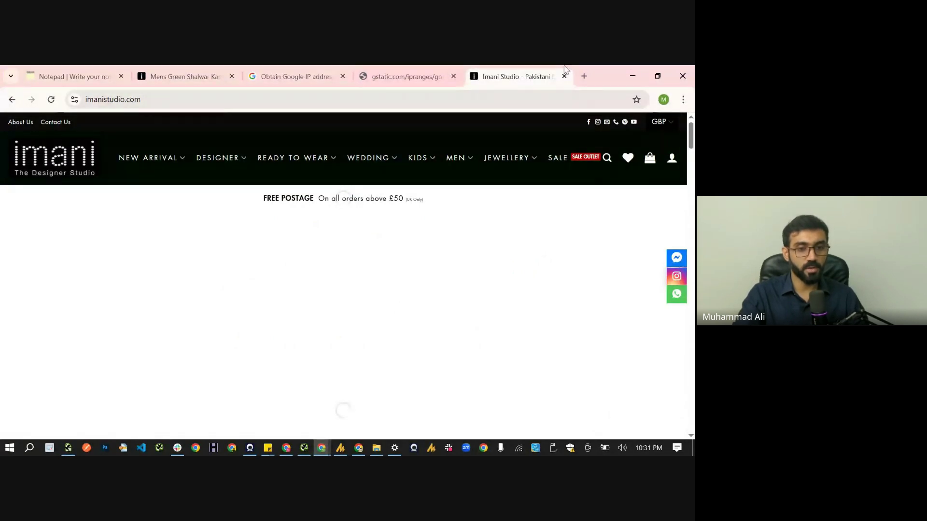
Compare the formal-wear URL's logged response code in Log File Analyser with the live page in Chrome
left_click(633, 76)
left_click(474, 211)
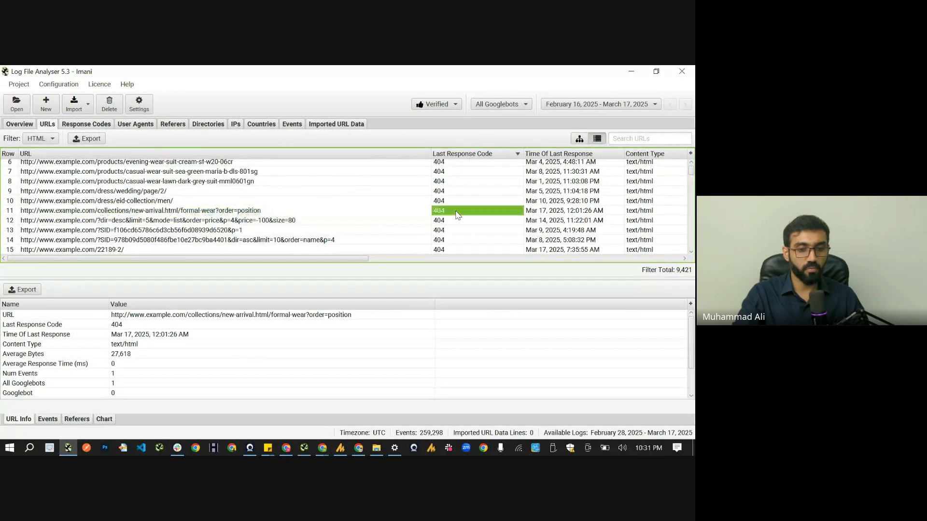
left_click(343, 213)
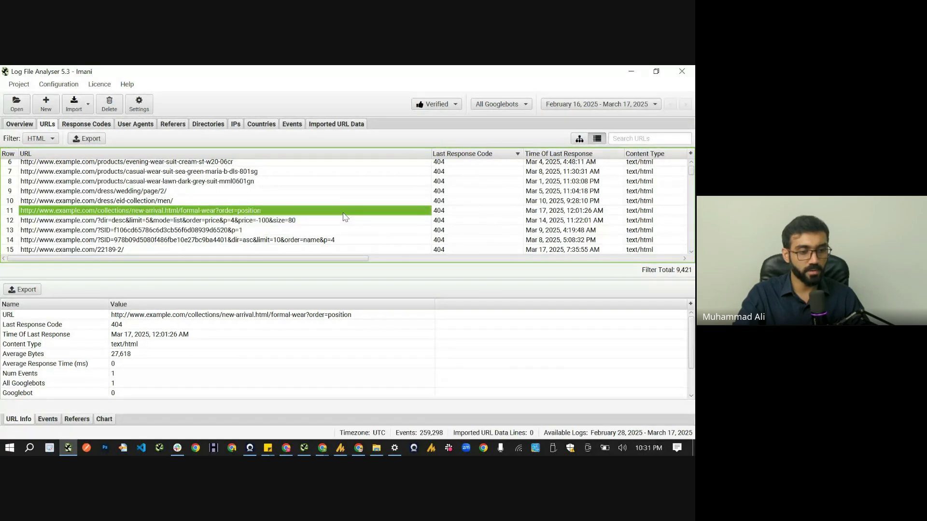
key("alt+Tab")
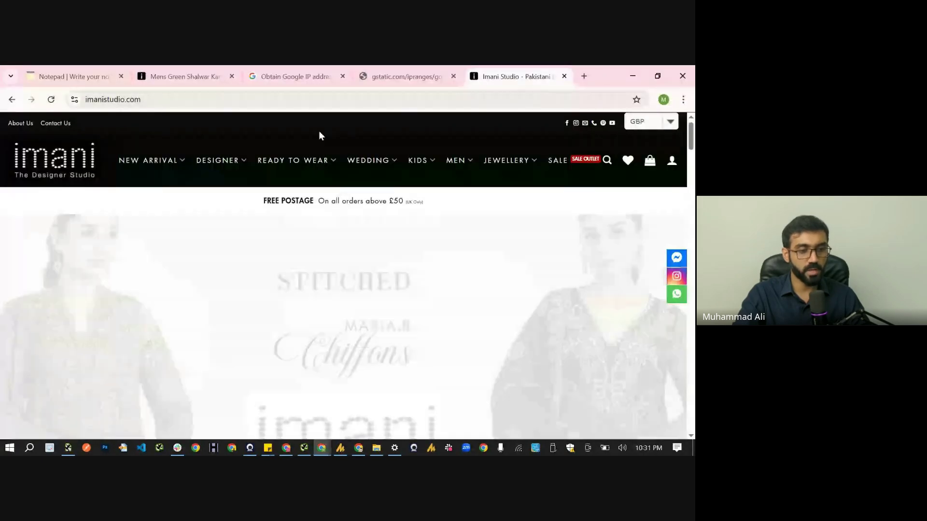
key("alt+Tab")
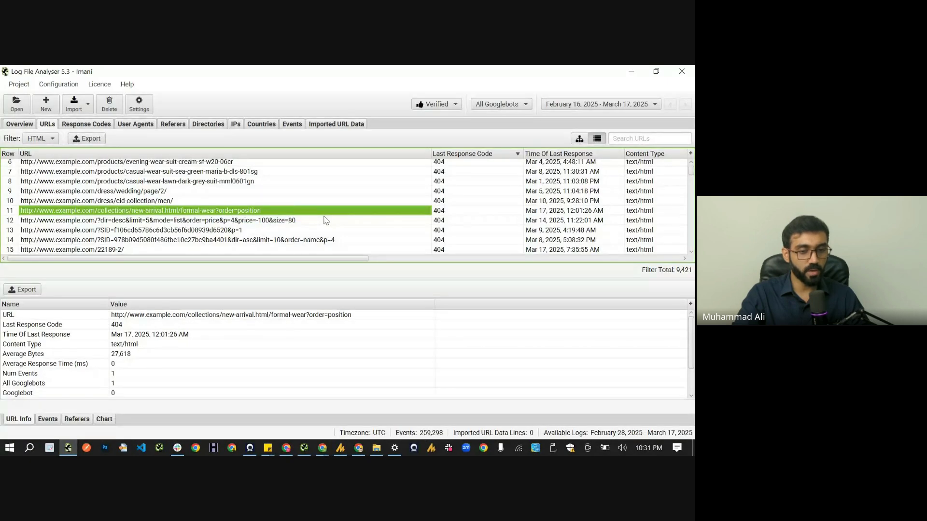
Examine the formal-wear URL's row across its content type, average bytes, event and Googlebot columns
left_click(488, 214)
key("Right")
key("Right")
scroll(488, 214, "right", 5)
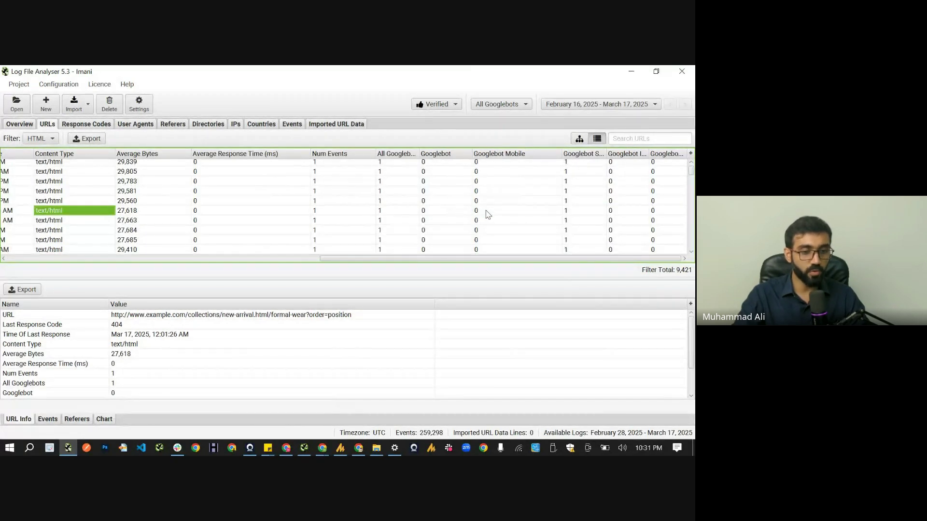
key("Right")
key("Right")
key("Right")
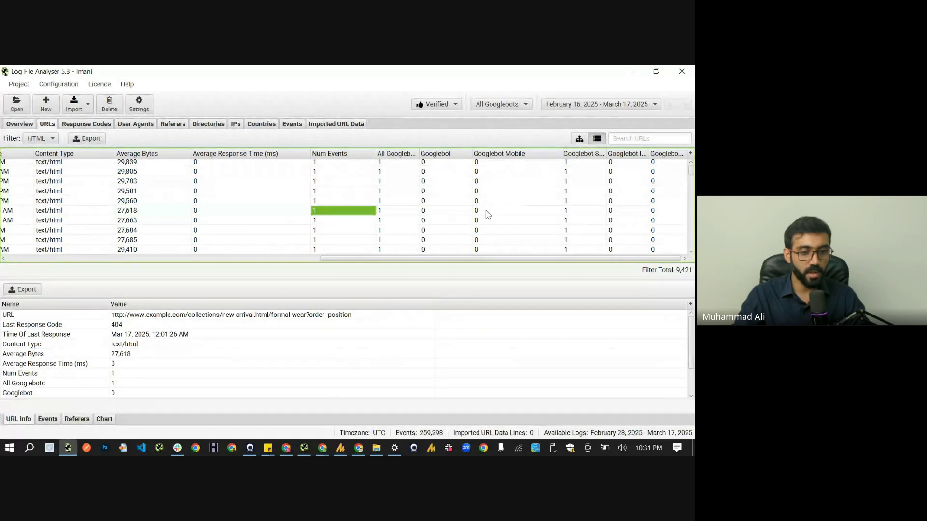
key("Right")
key("Right")
key("Right")
key("Right")
key("Right")
key("Right")
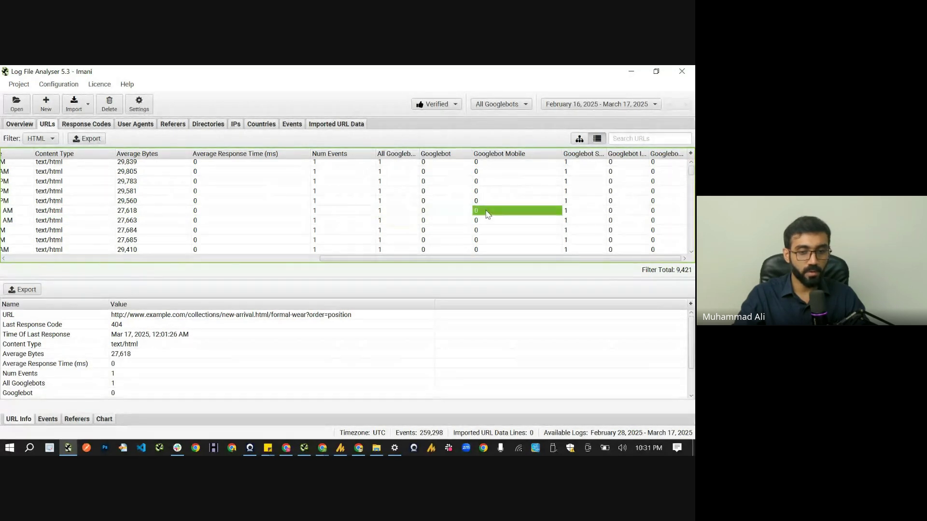
key("Left")
key("Left")
key("Left")
key("Left")
key("Left")
key("Left")
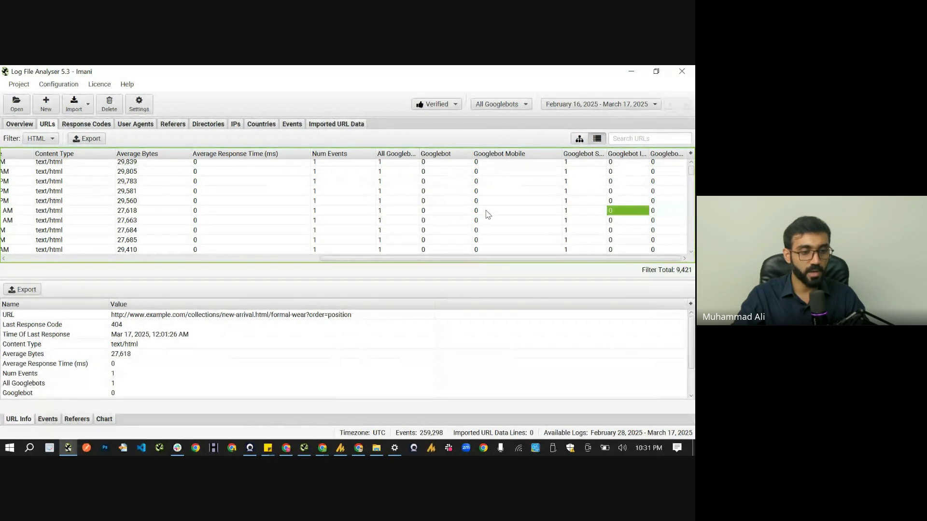
key("Home")
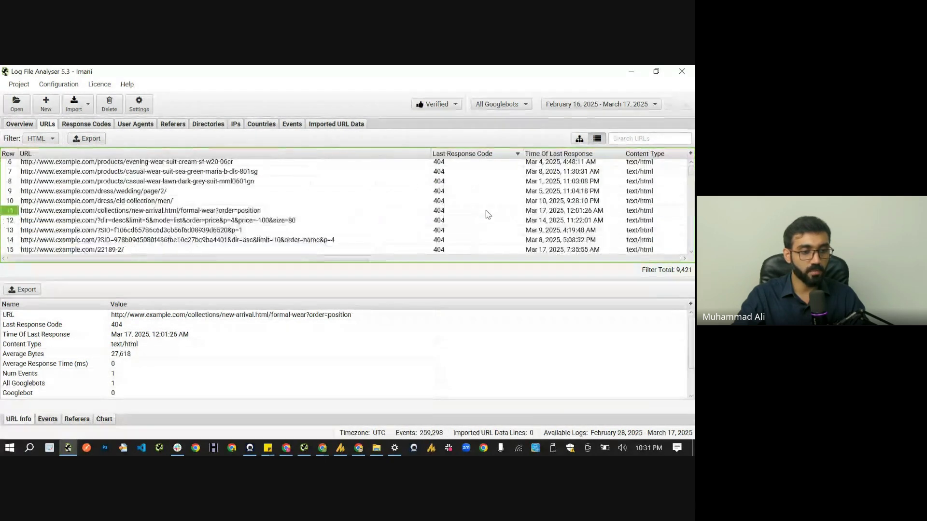
key("Right")
key("Right")
key("Right")
key("Right")
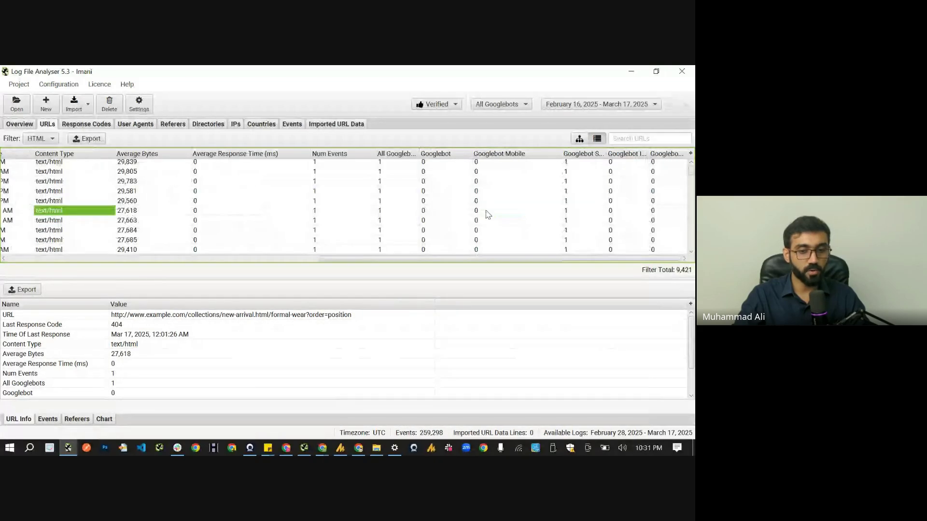
key("Left")
key("Left")
key("Left")
key("Left")
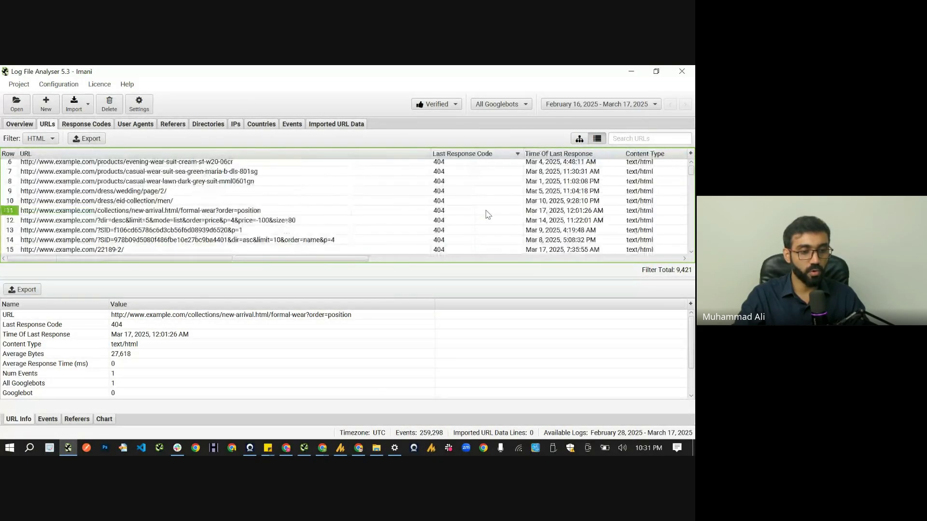
key("Right")
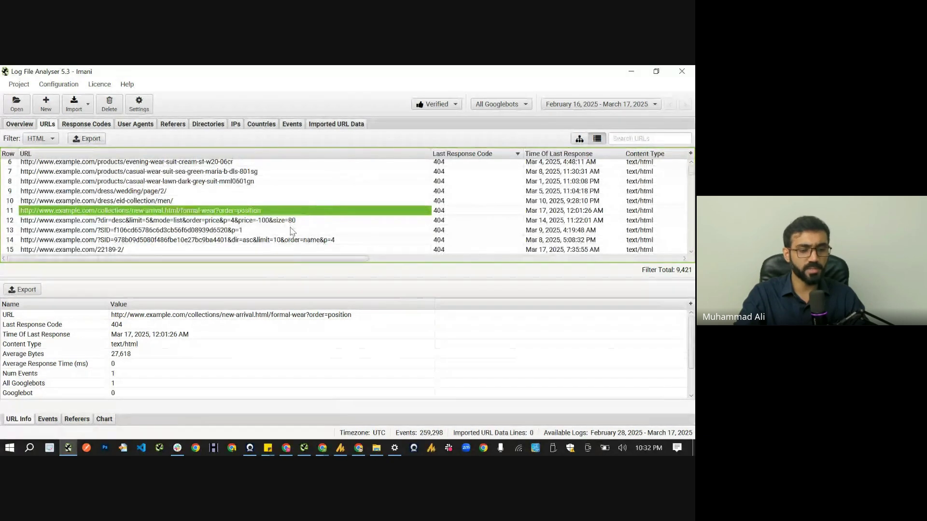
Highlight the URLs in rows 1 to 13 and look at the List crawl mode option in Screaming Frog SEO Spider
left_click_drag(291, 230, 265, 162)
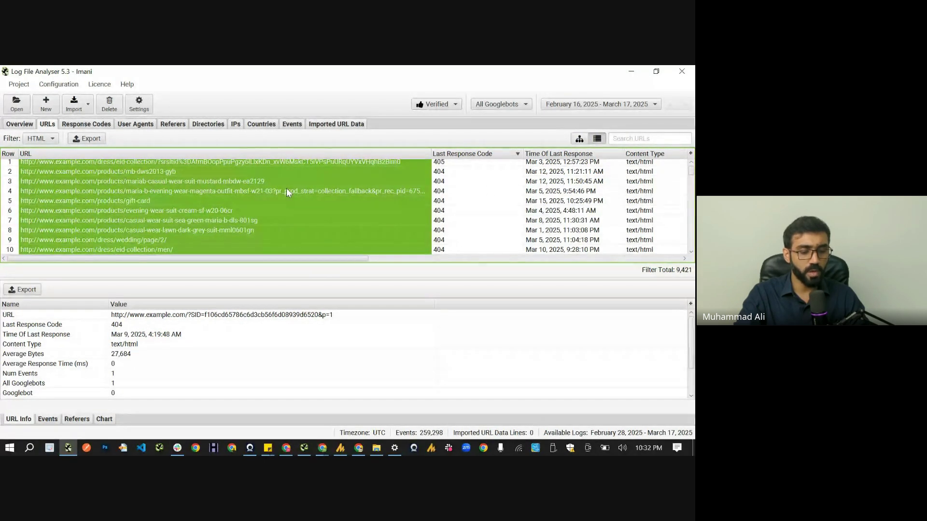
left_click(304, 448)
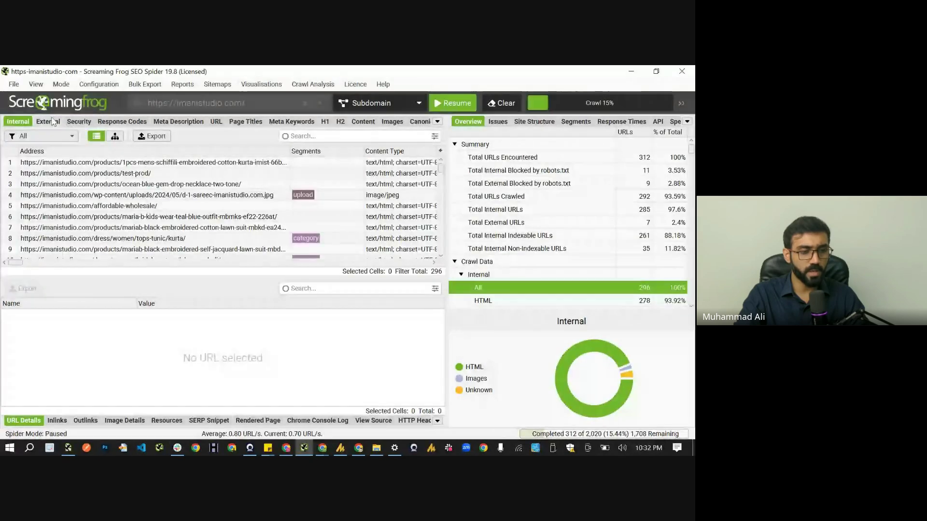
left_click(64, 86)
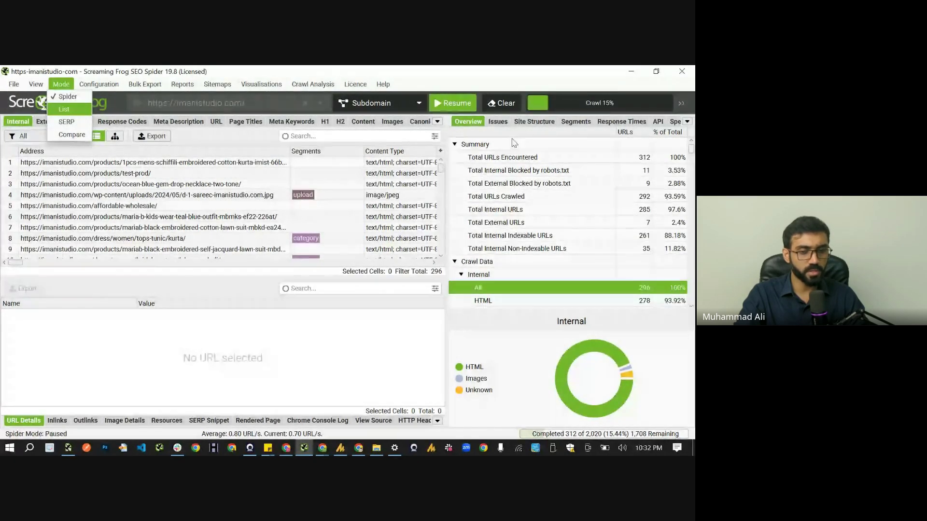
left_click(624, 71)
left_click(623, 71)
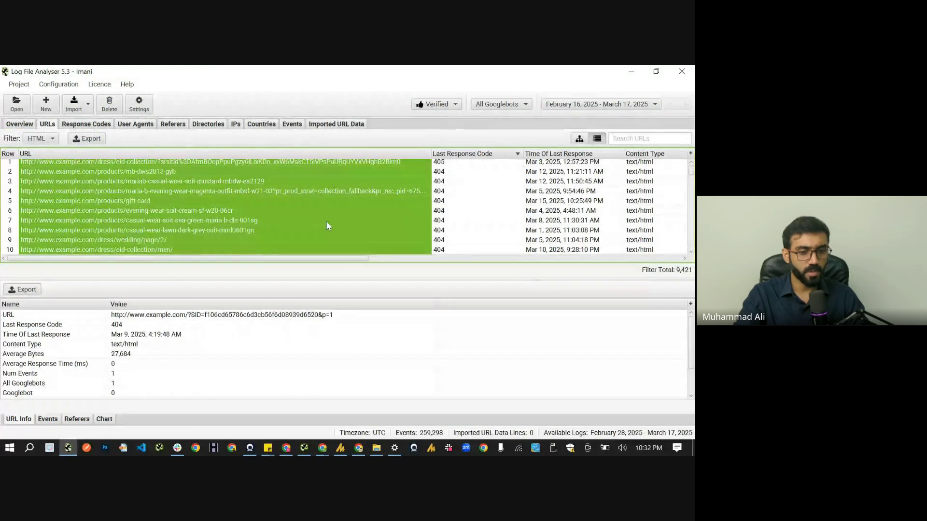
Resume the paused crawl in Screaming Frog SEO Spider and return to Log File Analyser, selecting the casual-wear-lawn-dark-grey-suit URL
left_click(326, 221)
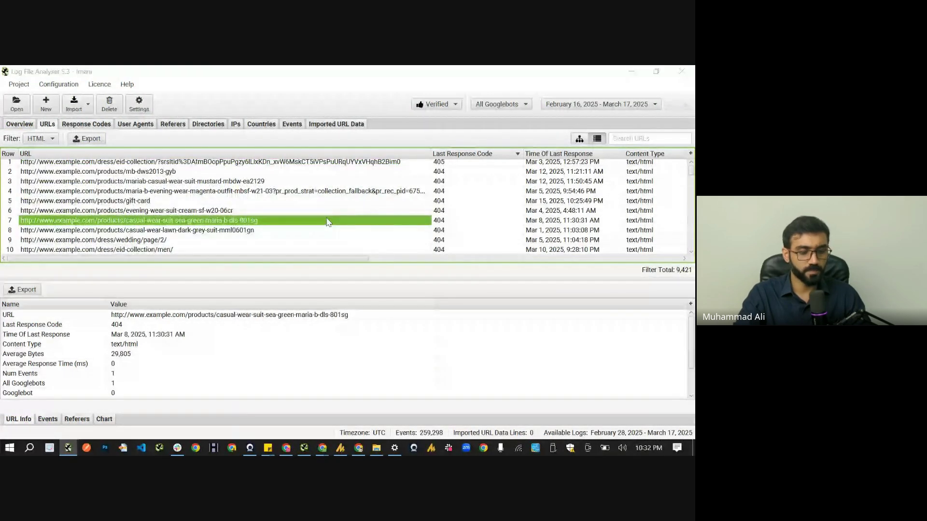
key("alt+Tab")
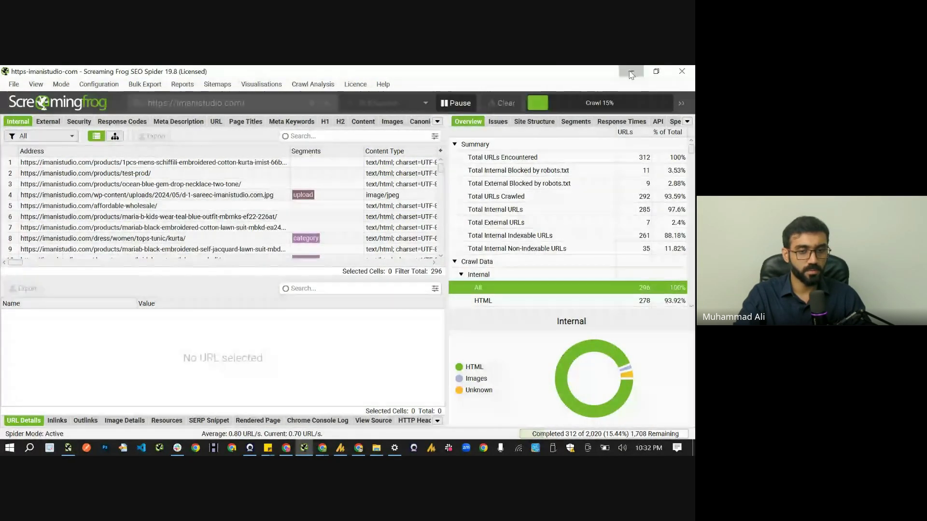
key("alt+Tab")
left_click(190, 231)
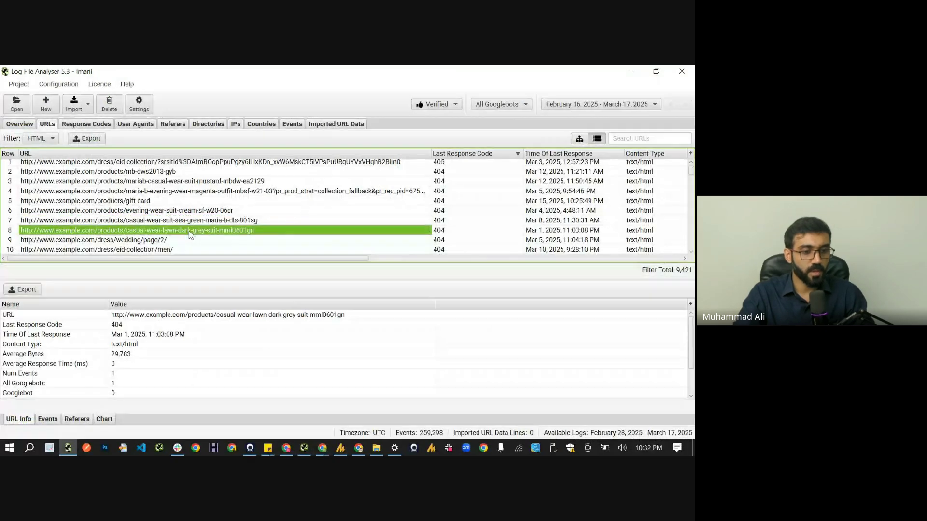
scroll(190, 233, "down", 2)
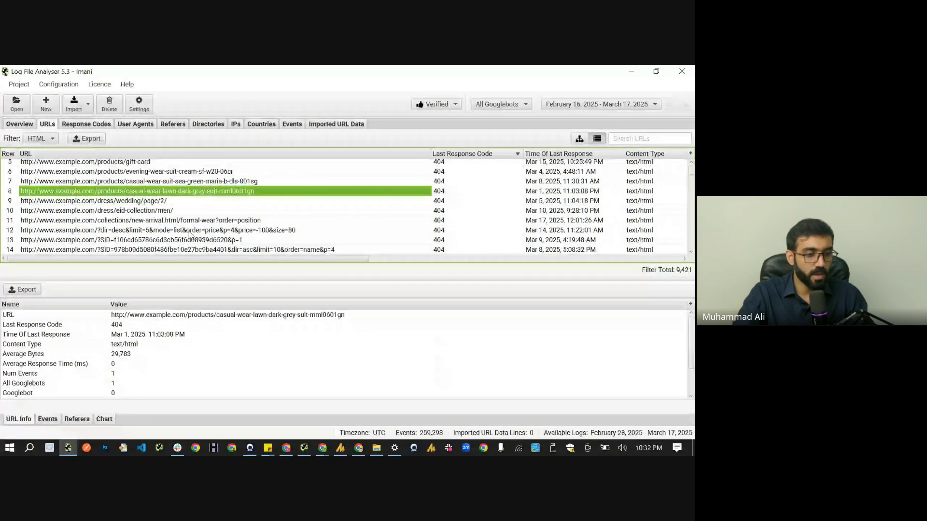
Copy the row 13 URL with the SID and p=1 parameters from Log File Analyser into Chrome's address bar
left_click(159, 238)
scroll(129, 235, "down", 1)
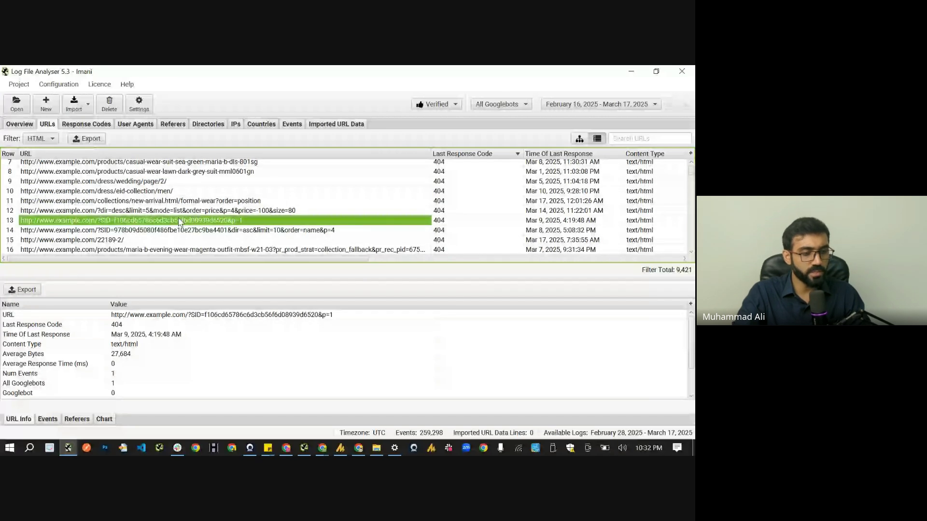
key("alt+Tab")
key("alt+Tab")
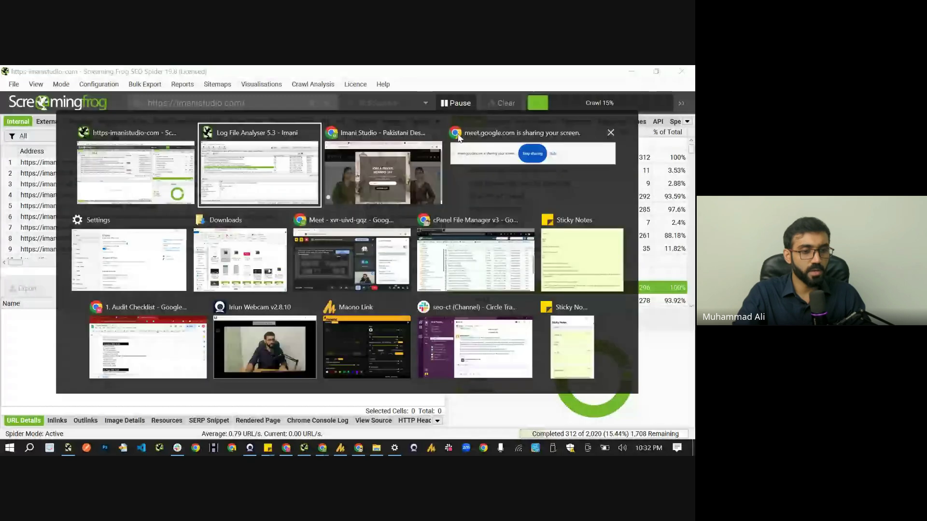
key("alt+Tab")
left_click(192, 103)
type("http://www.example.com/?SID=f106cd65786c6d3cb56f6d08939d6520&p=1")
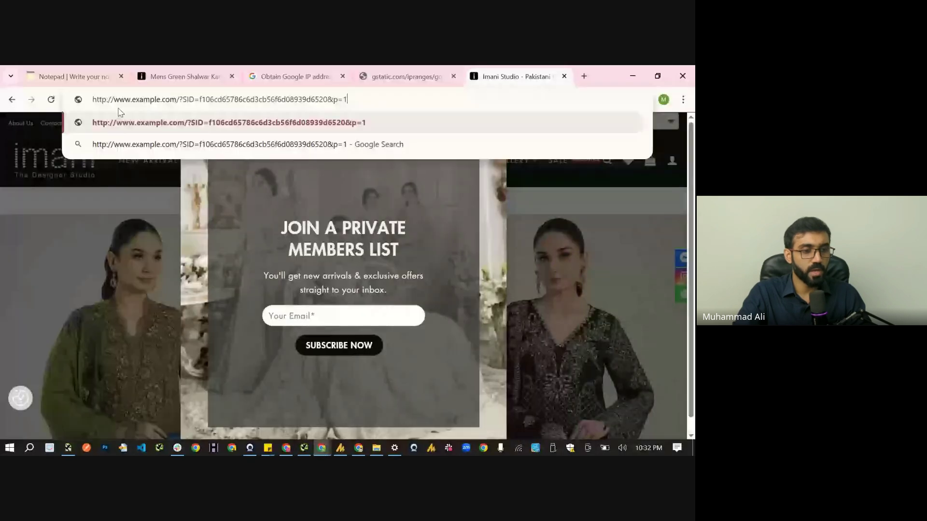
Replace the example domain in the pasted URL with imanistudio and load the live page
double_click(148, 101)
type("i")
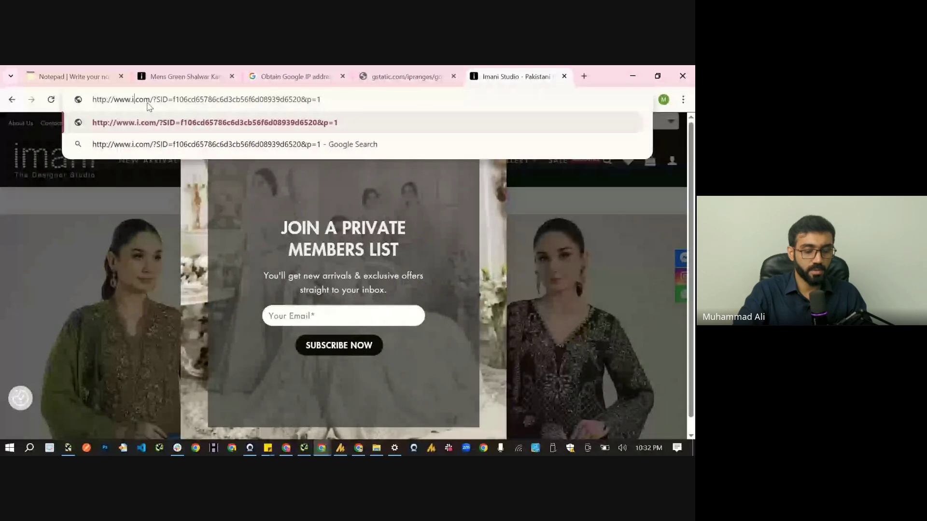
type("manistudio")
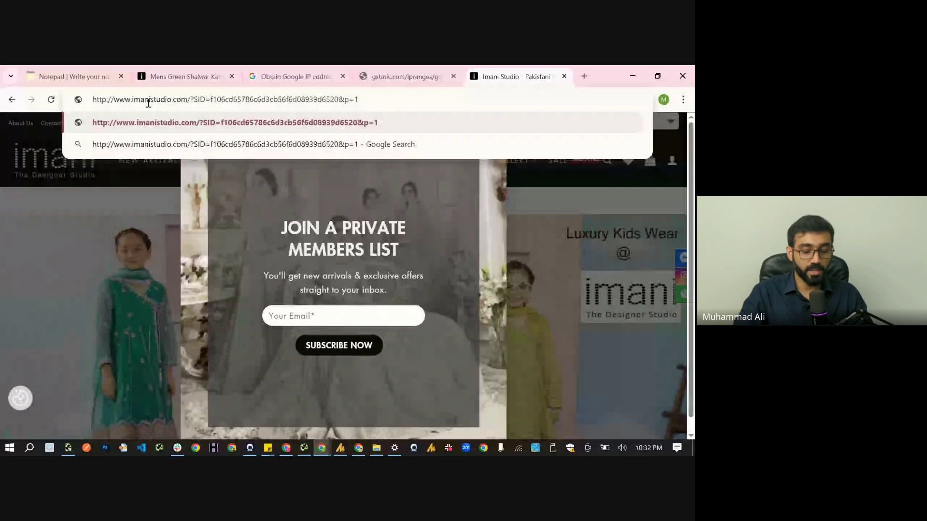
key("Return")
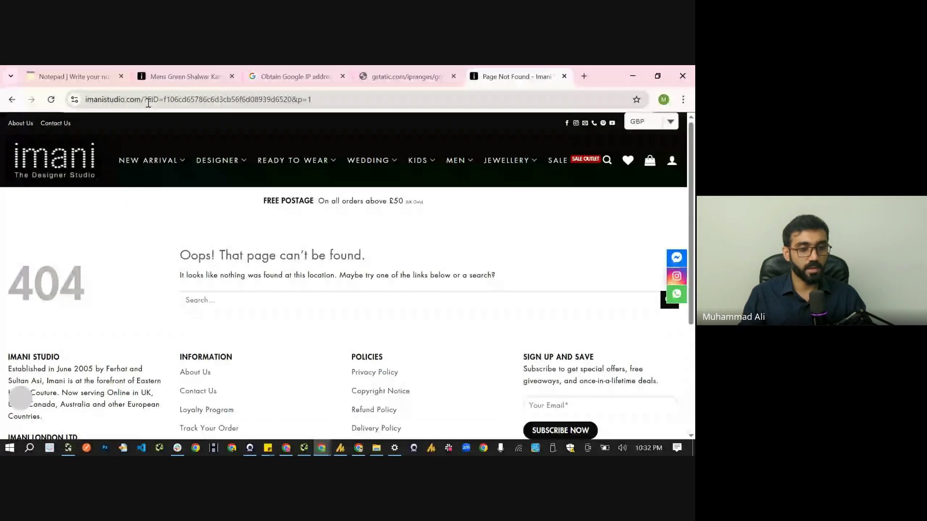
Copy the loaded page's full URL and paste it at the end of the online Notepad notes, below 64
left_click(148, 103)
key("ctrl+c")
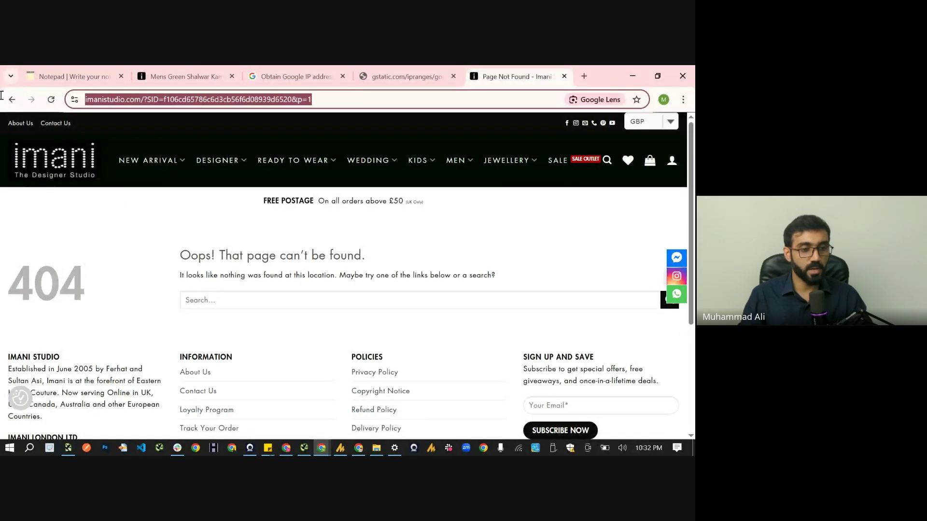
left_click(307, 99)
key("ctrl+shift+Left")
key("ctrl+shift+Left")
key("ctrl+shift+Left")
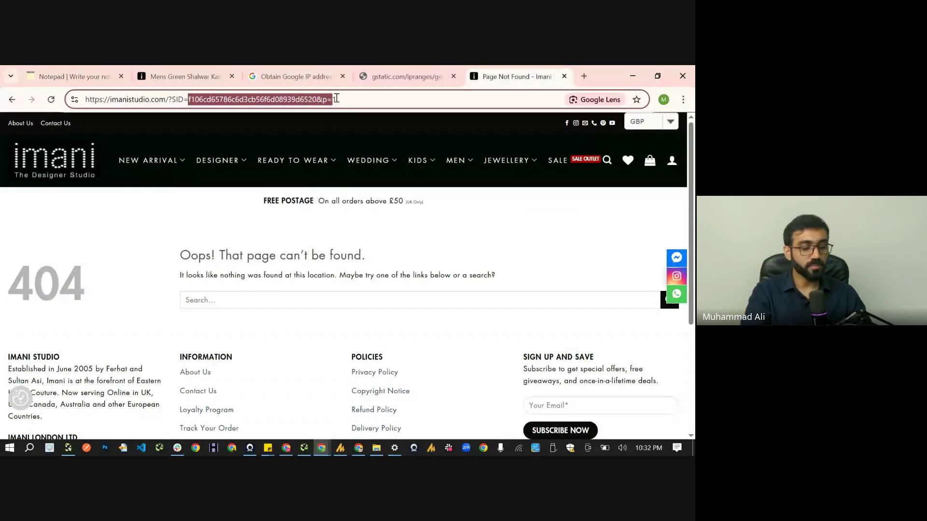
key("ctrl+1")
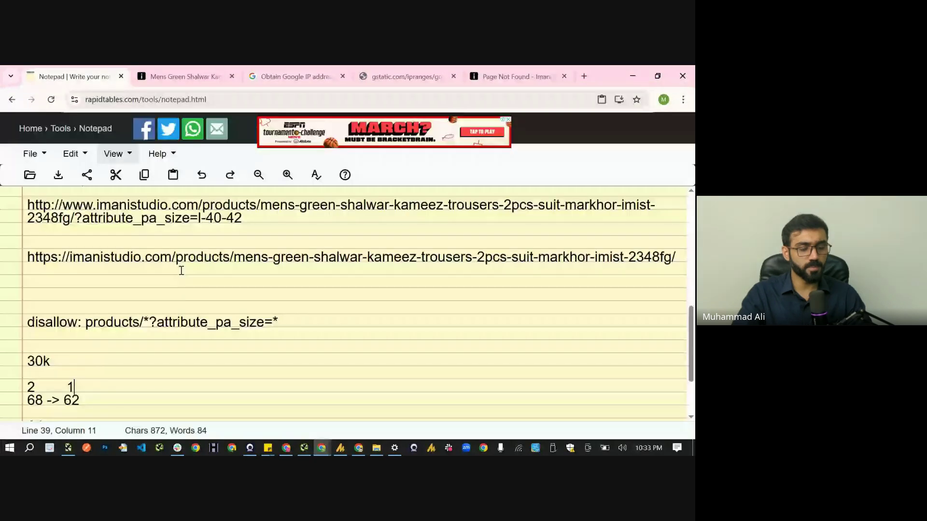
key("ctrl+End")
key("Return")
key("Return")
key("Return")
key("ctrl+v")
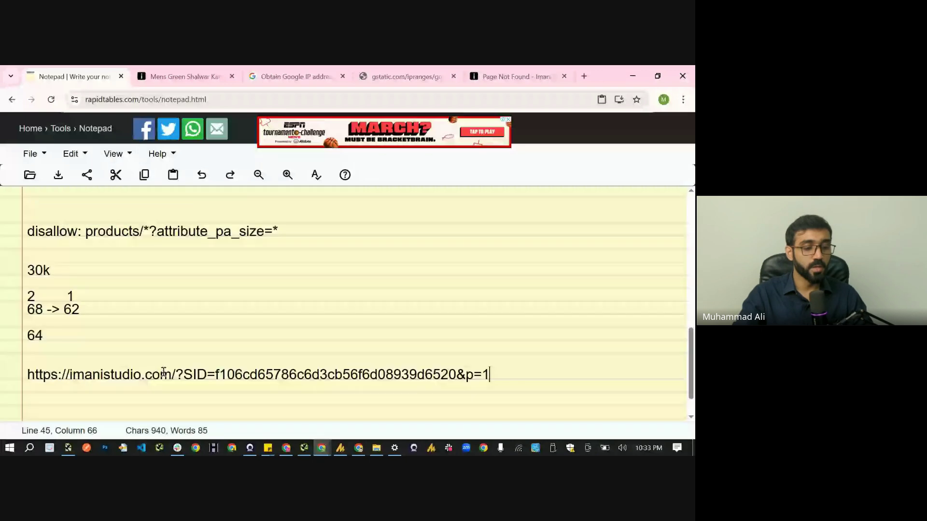
Rewrite the pasted URL as "redirect 301 */?*&p=1", replacing the SID parameter with a wildcard and the domain with "redirect 301 *"
left_click_drag(456, 377, 345, 385)
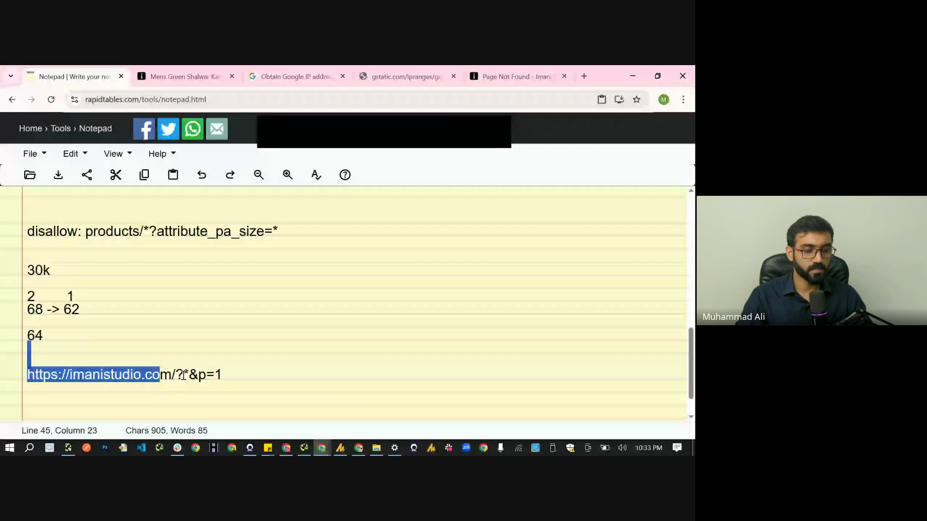
left_click(184, 375)
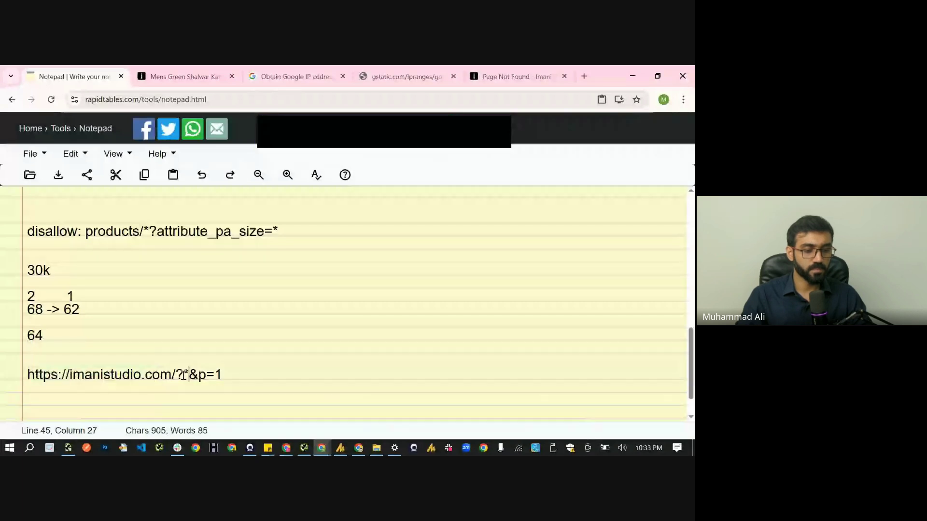
left_click_drag(172, 375, 36, 372)
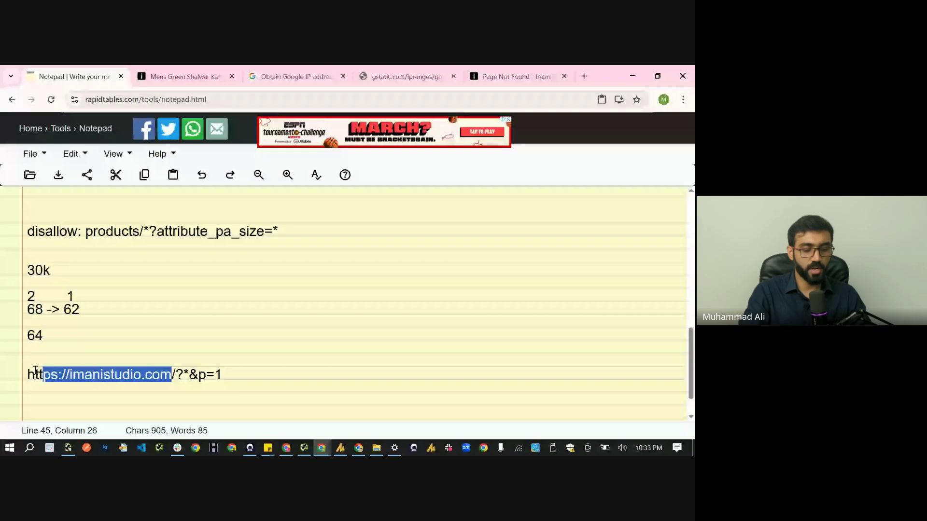
left_click_drag(35, 372, 27, 375)
type("redirect 301 *")
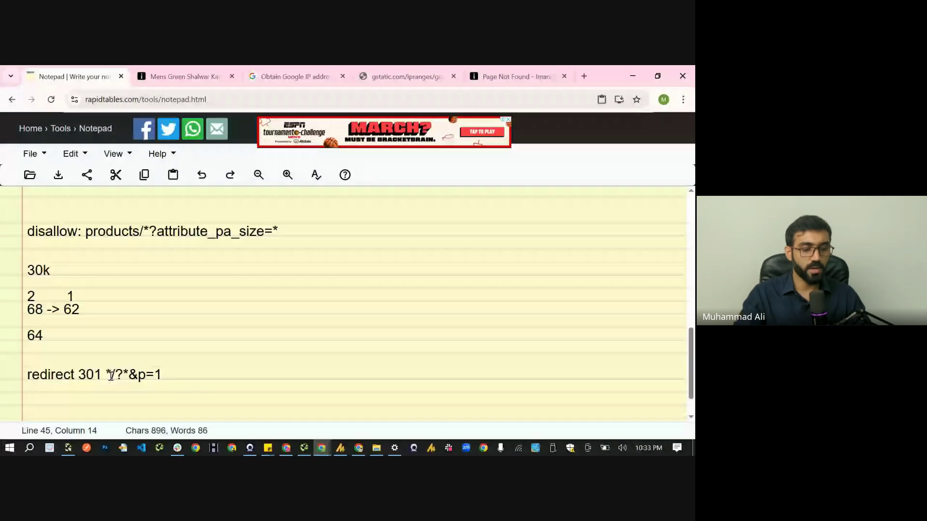
Append the redirect target imanistudio.com/$1/ to the end of the 301 rule
left_click_drag(111, 376, 170, 378)
left_click(112, 377)
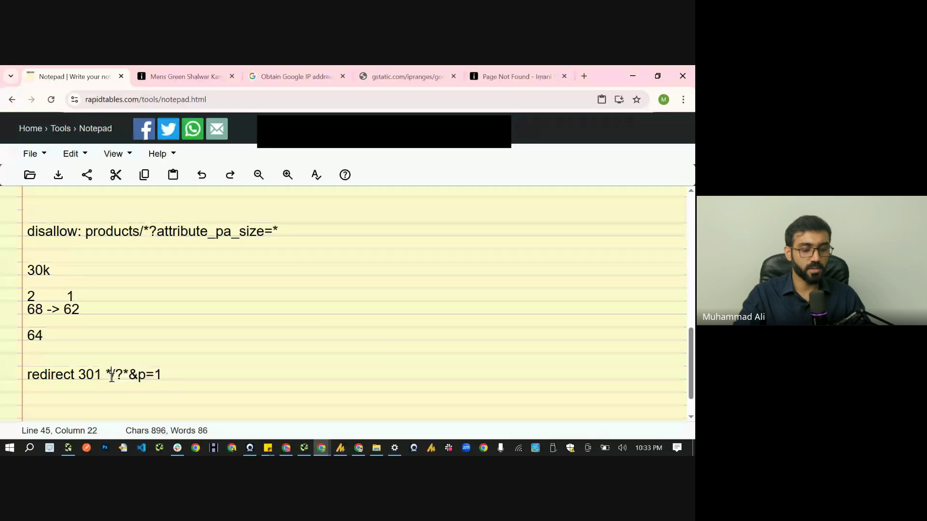
left_click(182, 376)
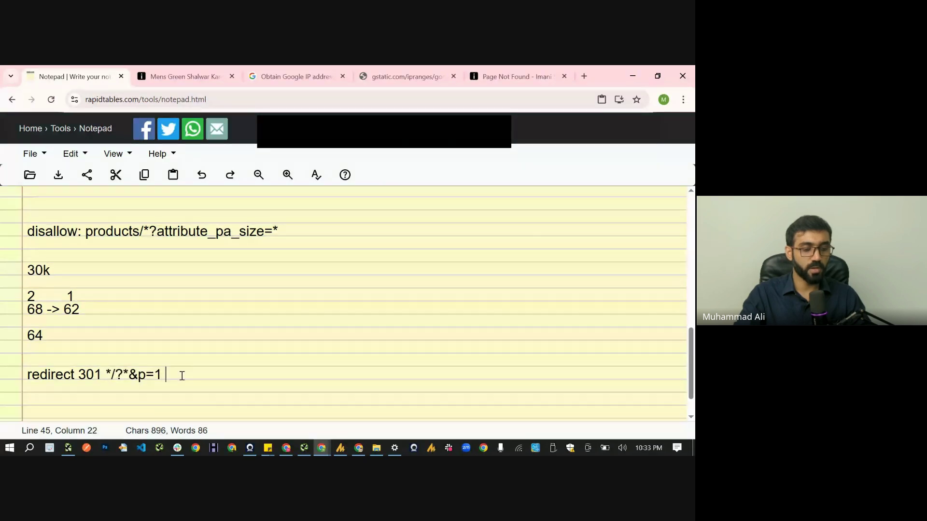
type("%")
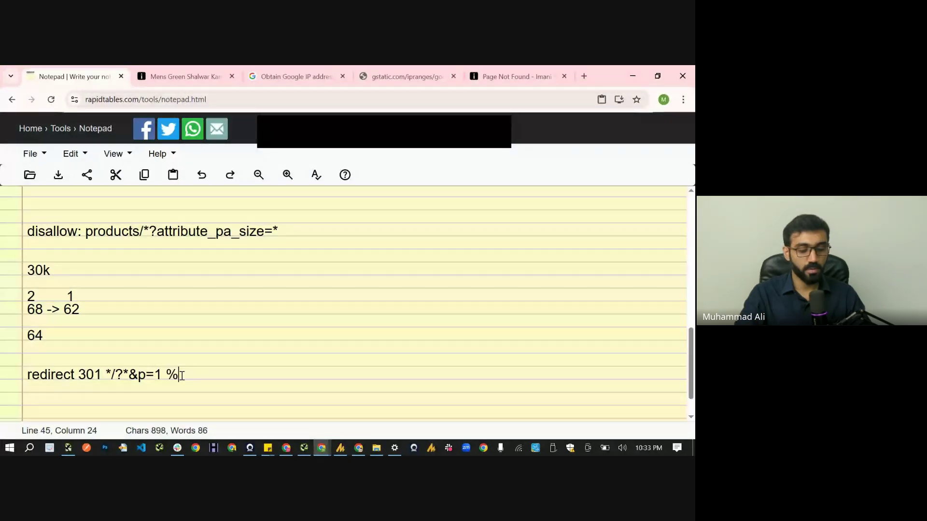
key("BackSpace")
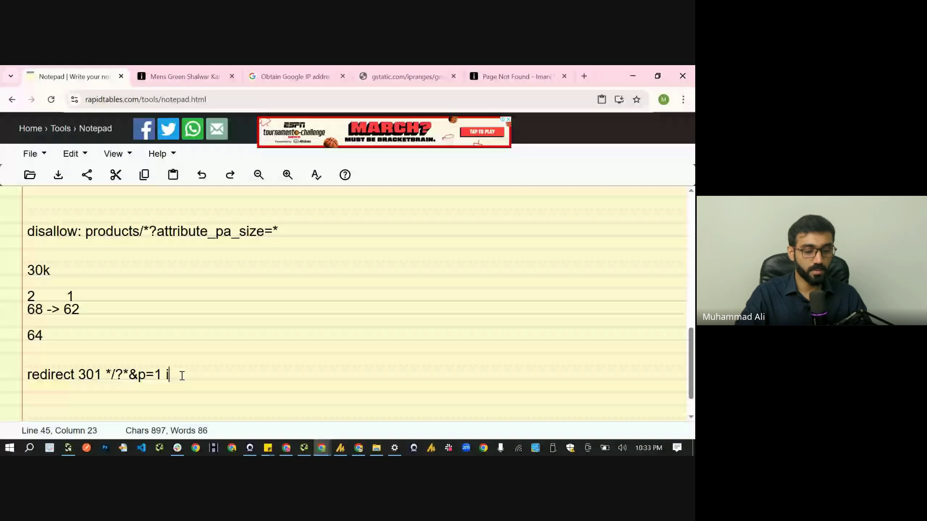
type("i")
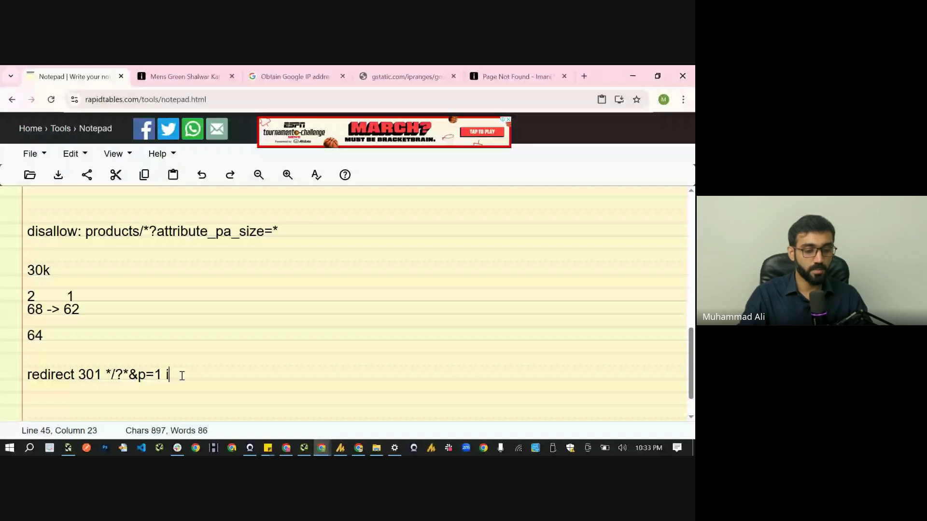
type("manistu")
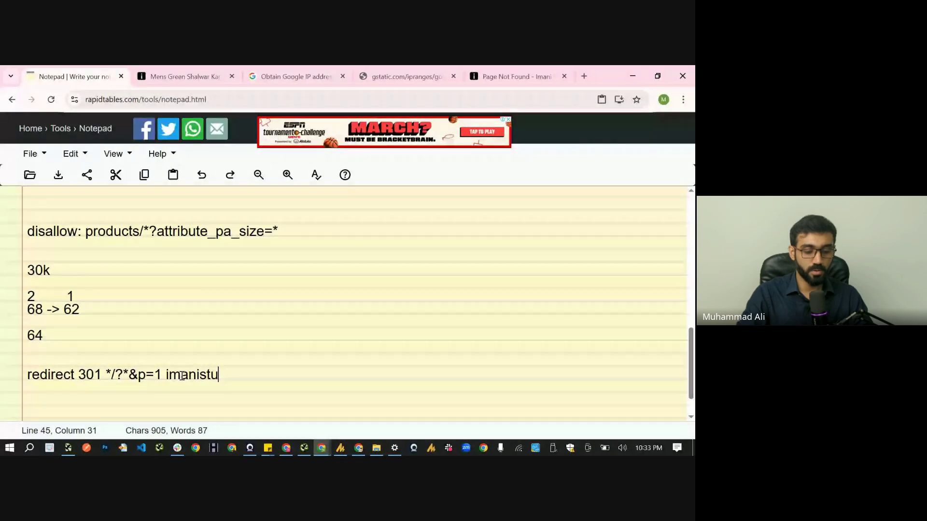
type("dio.com/$")
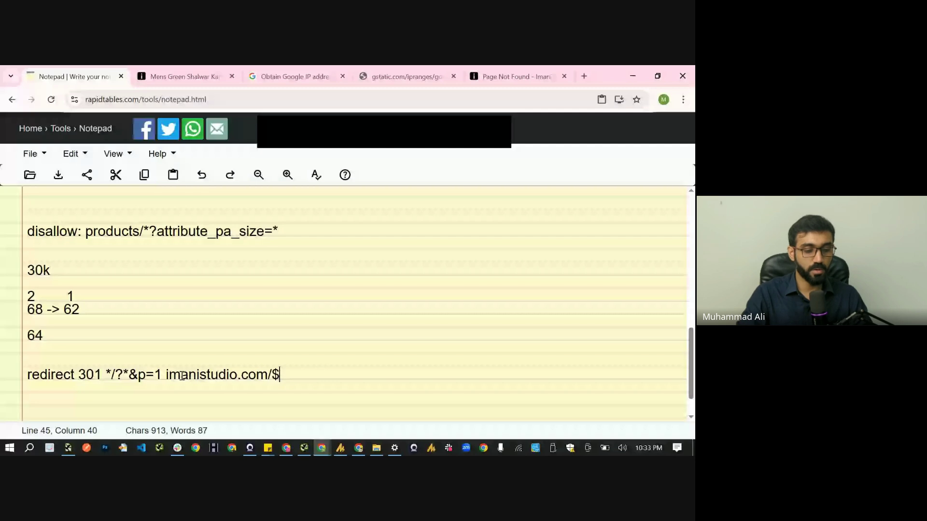
type("1/")
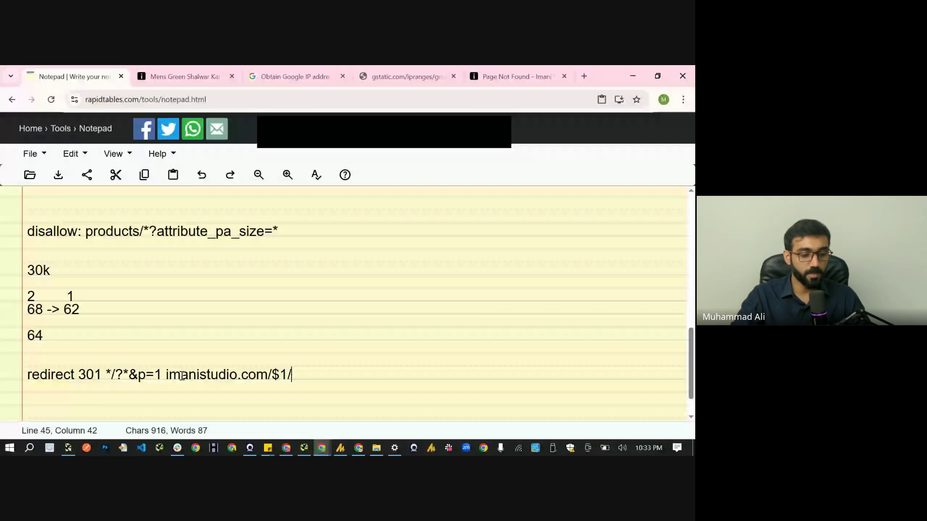
Add the heading "htaccess" above the redirect rule, followed by a blank line
left_click(52, 359)
type("ht")
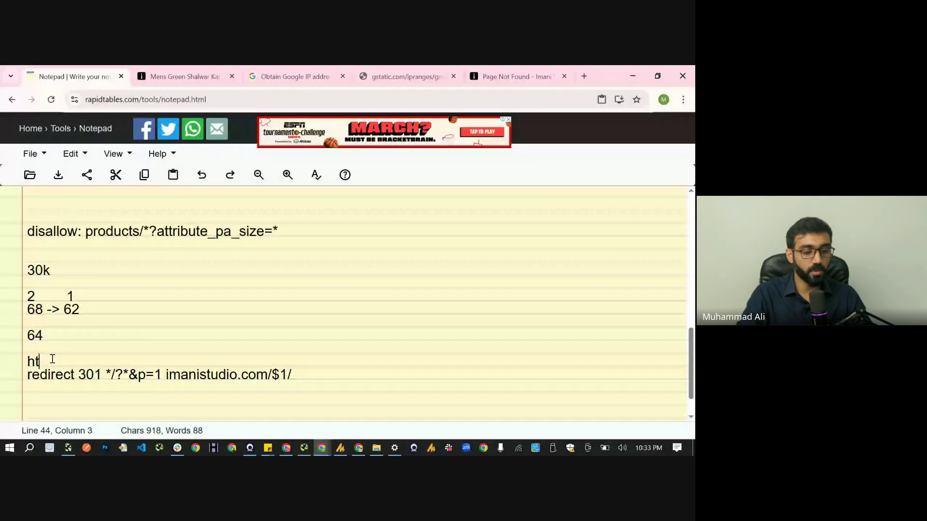
type("access")
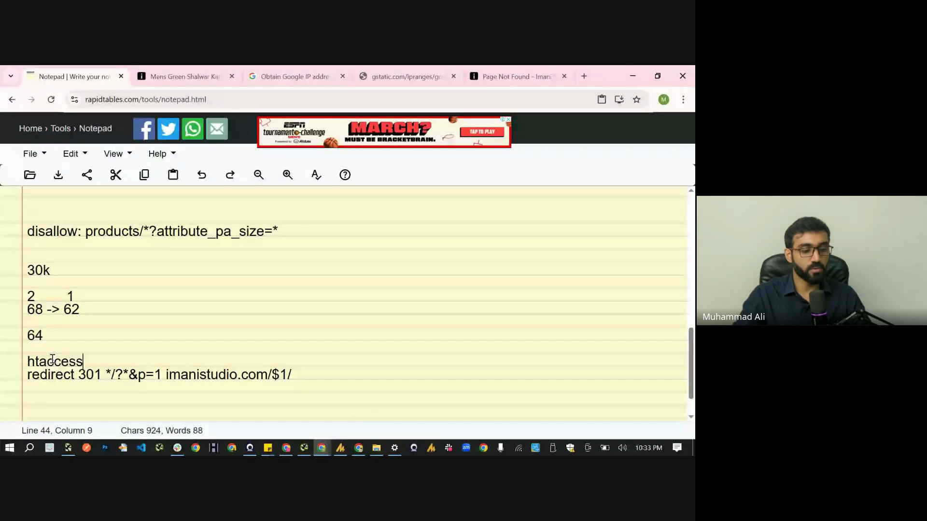
key("Return")
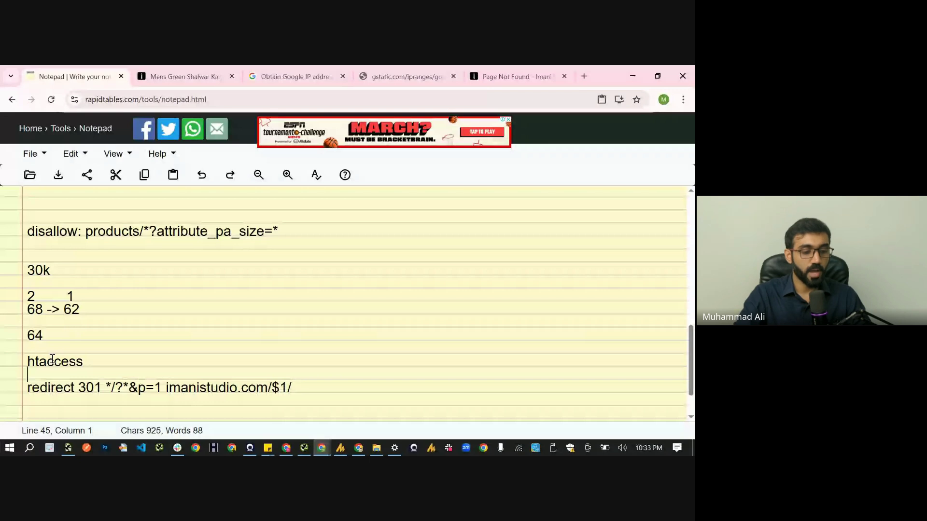
Highlight the $1 placeholder and the two wildcards in the redirect rule to compare how they correspond
left_click_drag(270, 388, 288, 387)
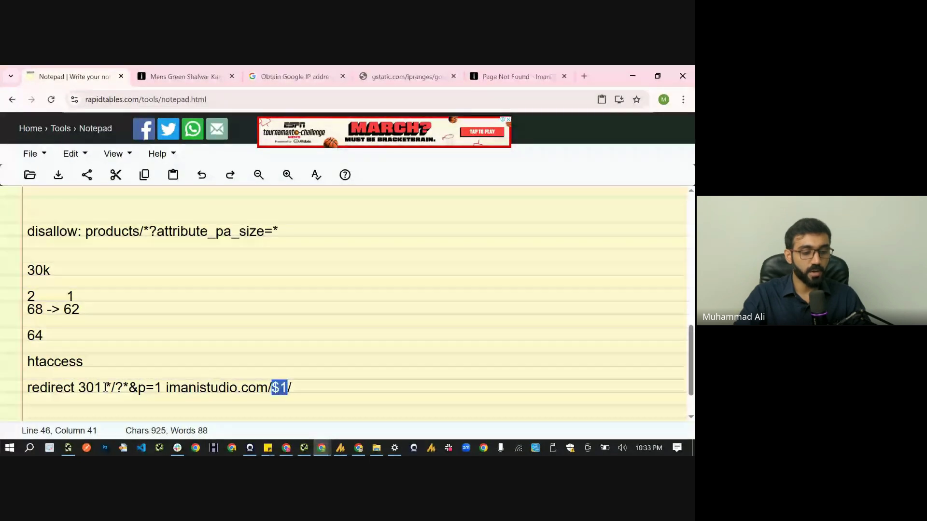
left_click_drag(106, 387, 111, 387)
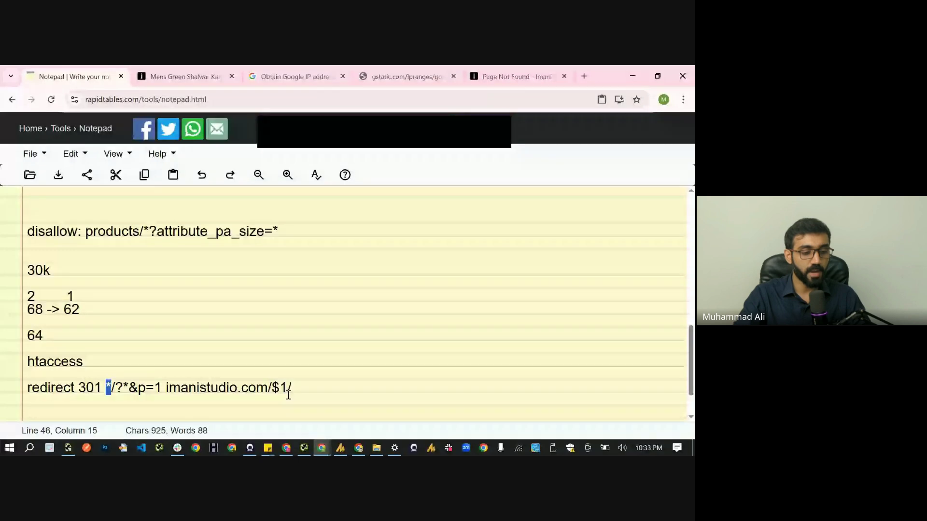
left_click_drag(272, 388, 288, 387)
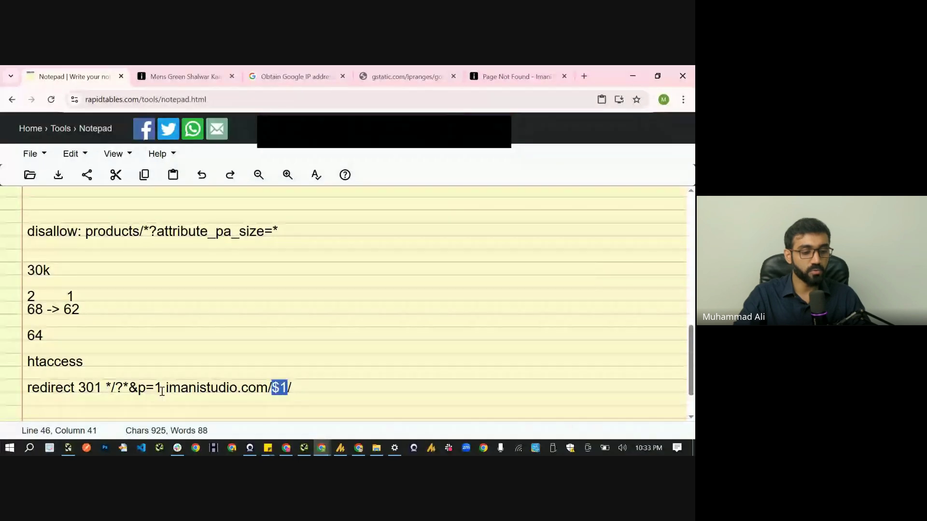
left_click_drag(122, 388, 128, 388)
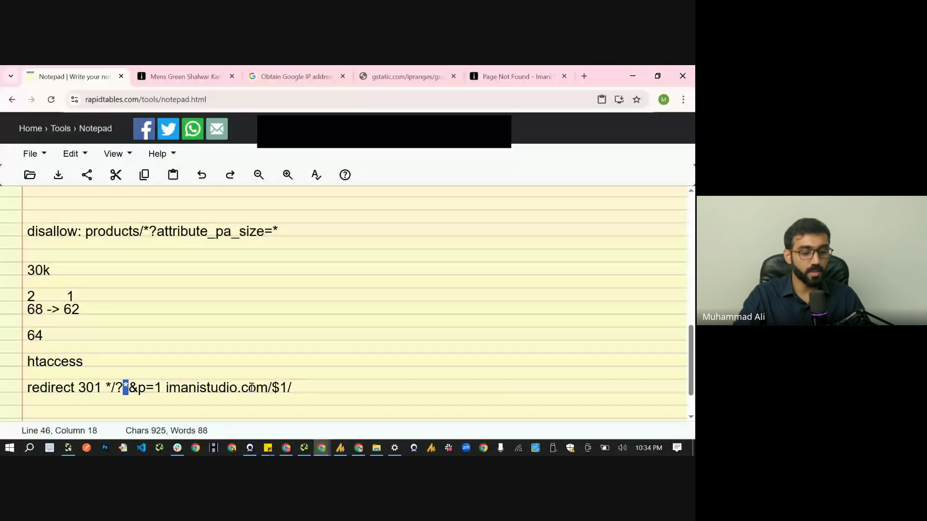
Insert a slash before the first wildcard so the redirect source reads /*/?*&p=1, and highlight that pattern
left_click(107, 386)
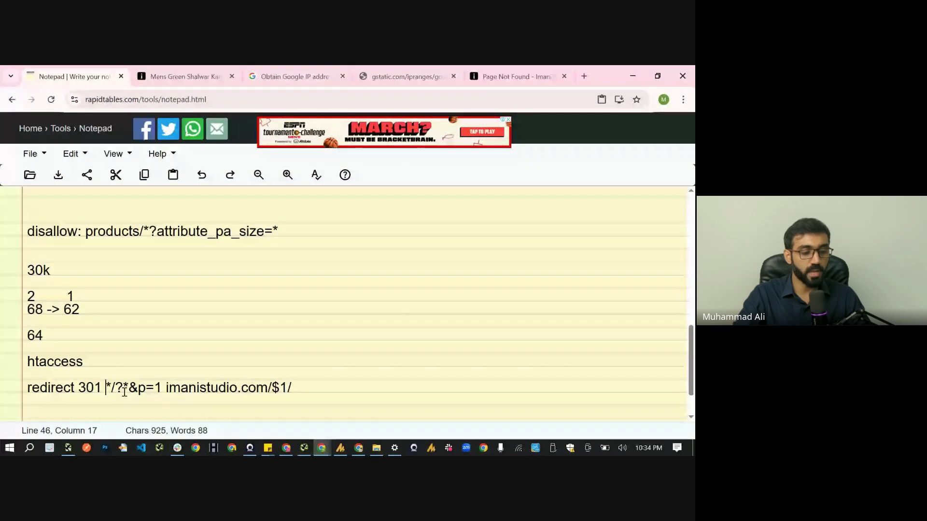
type("/")
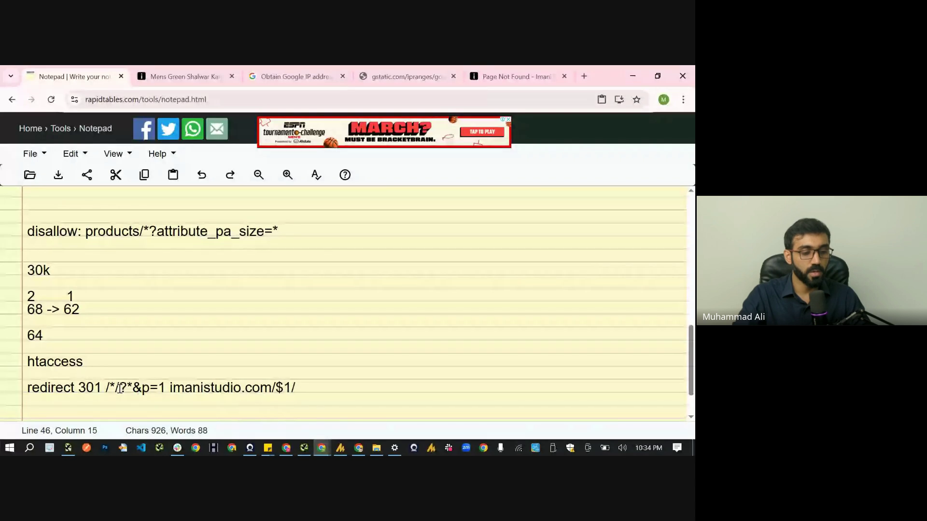
key("Right")
left_click_drag(107, 387, 162, 387)
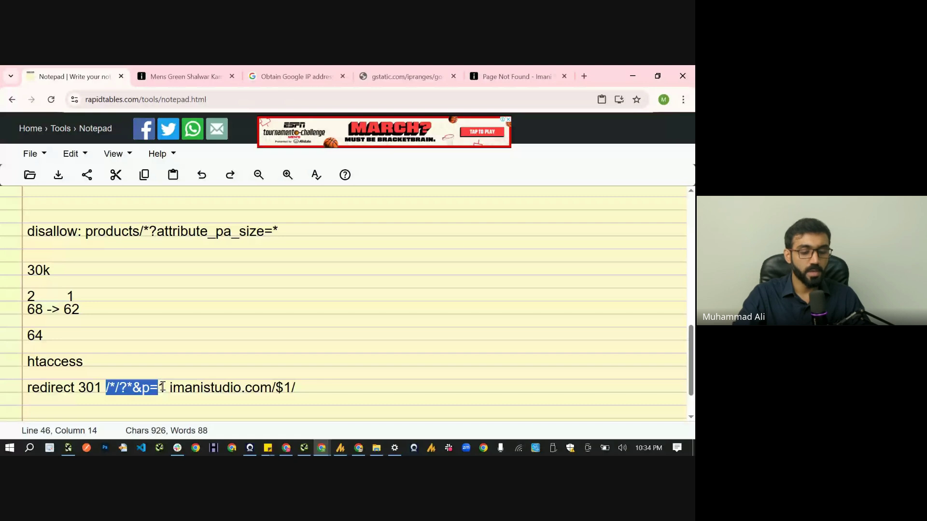
Add two label lines, "form" and "to", below the redirect 301 rule in the htaccess notes
left_click(366, 388)
key("Return")
key("Return")
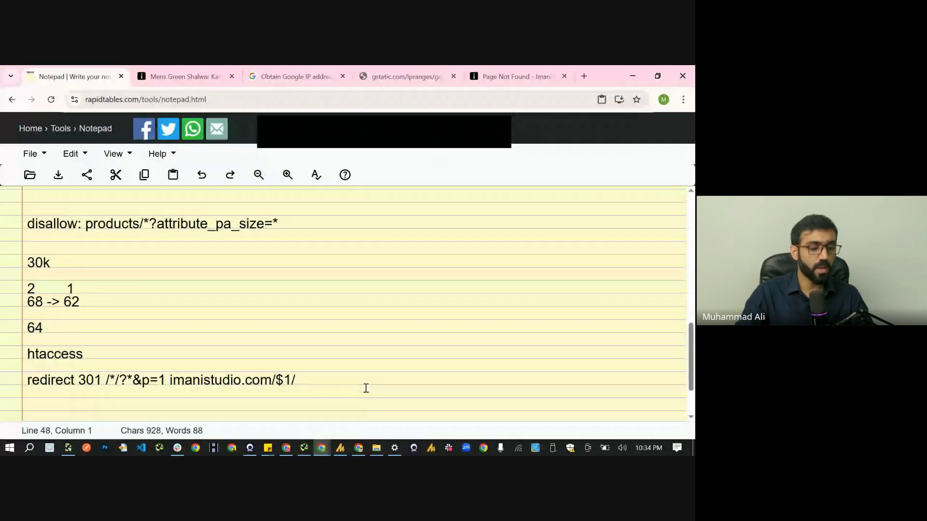
scroll(173, 381, "down", 2)
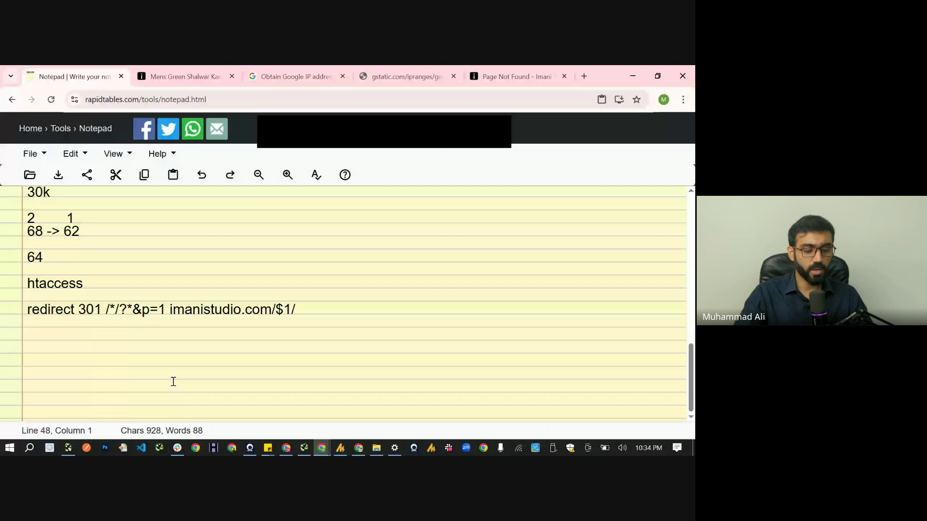
type("form")
key("Return")
type("t")
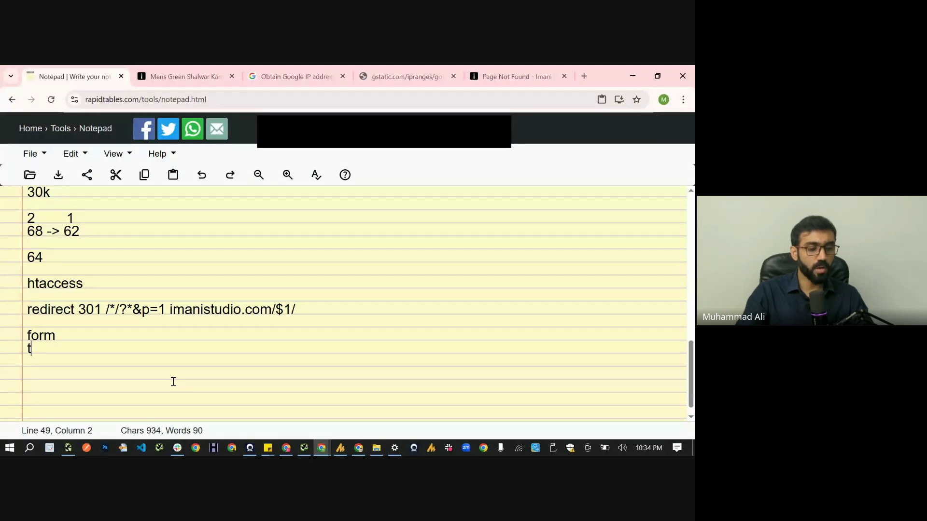
type("o")
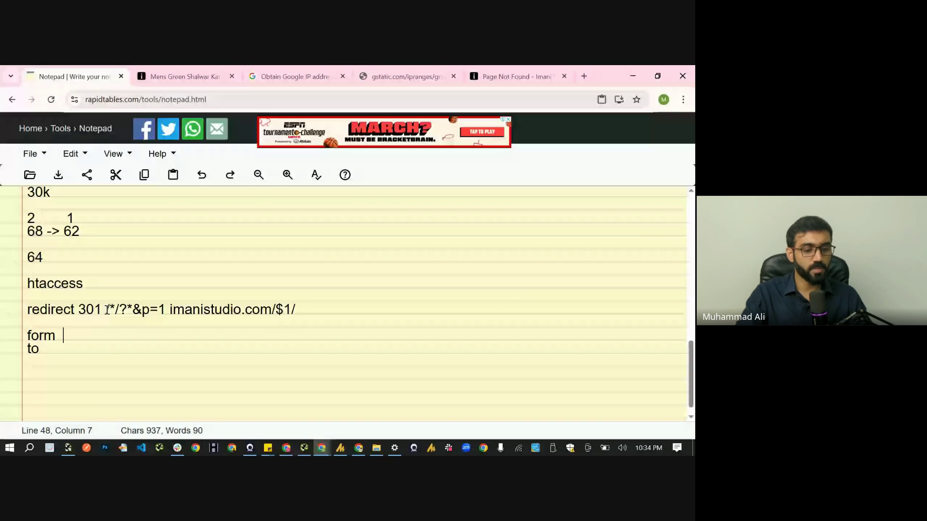
Copy the rule's source pattern /*/?*&p=1 beside "form" and its target imanistudio.com/$1/ beside "to"
left_click_drag(107, 310, 167, 309)
key("ctrl+c")
left_click(121, 333)
key("ctrl+v")
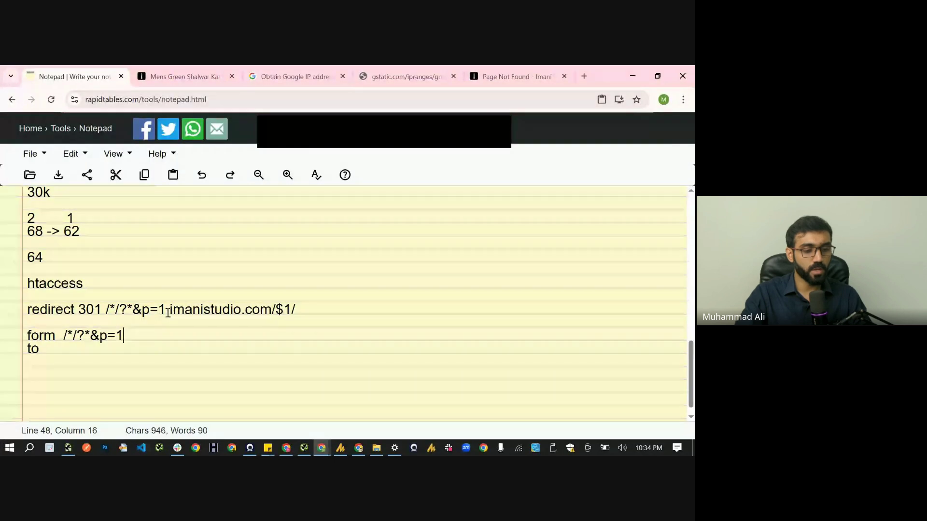
left_click_drag(170, 310, 296, 310)
key("ctrl+c")
left_click(120, 349)
key("ctrl+v")
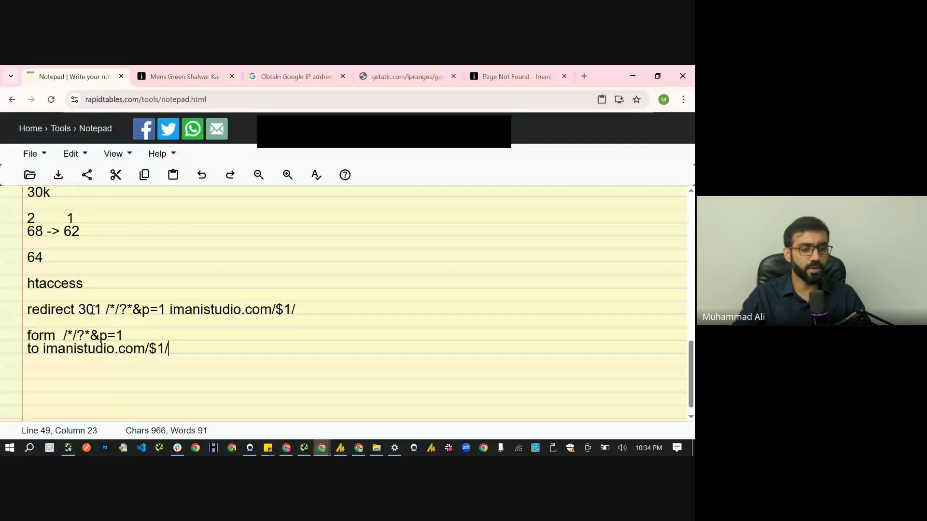
Switch to the Google Meet call and temporarily let everyone send messages to read the participants' replies
key("alt+Tab")
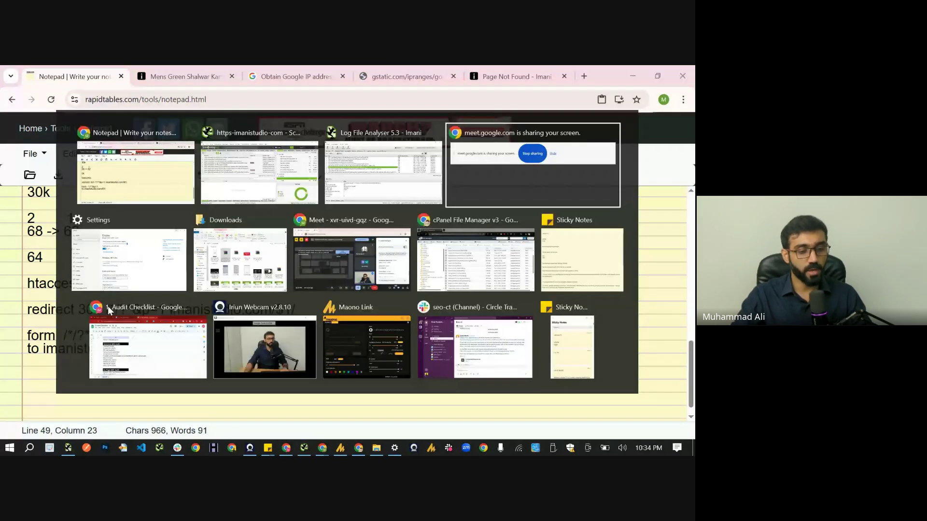
left_click(352, 256)
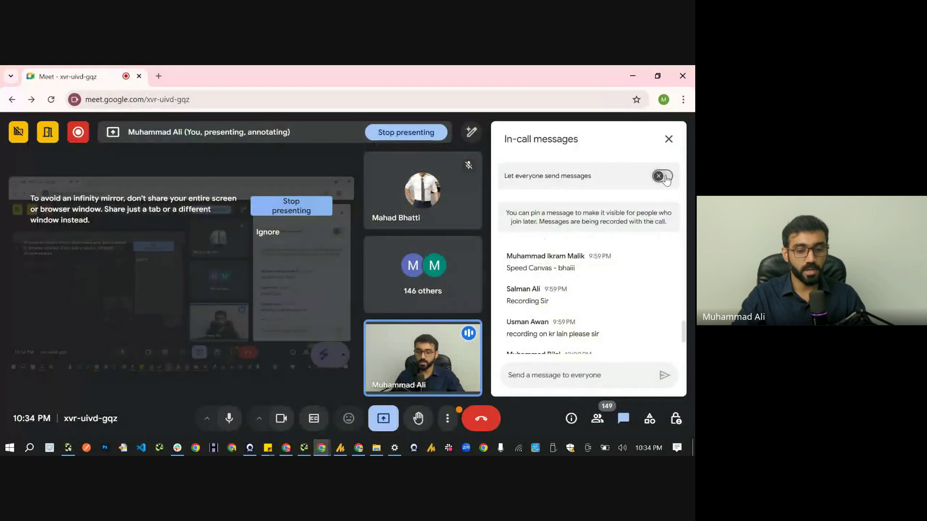
left_click(666, 179)
scroll(593, 345, "down", 3)
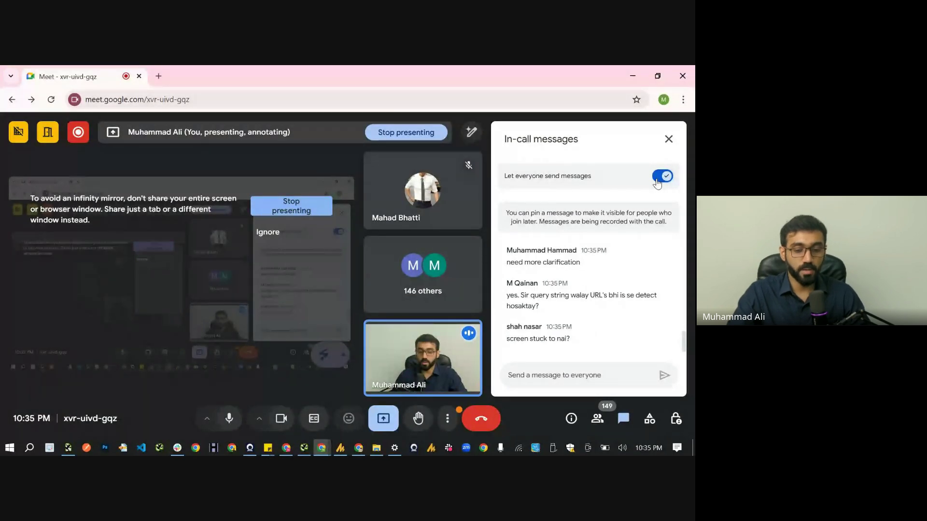
left_click(657, 180)
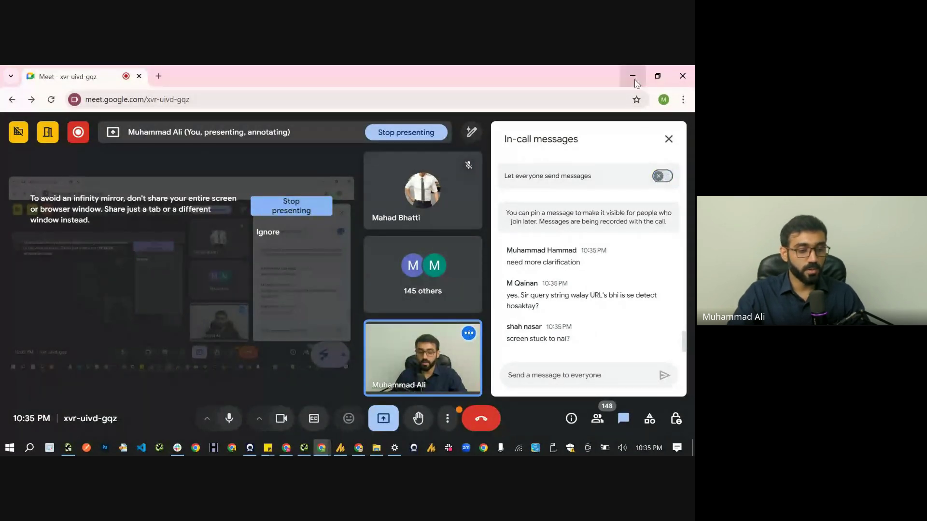
left_click(633, 77)
Highlight the redirect notes and switch to Log File Analyser to filter the response codes by Client Error (4xx)
left_click_drag(174, 352, 1, 305)
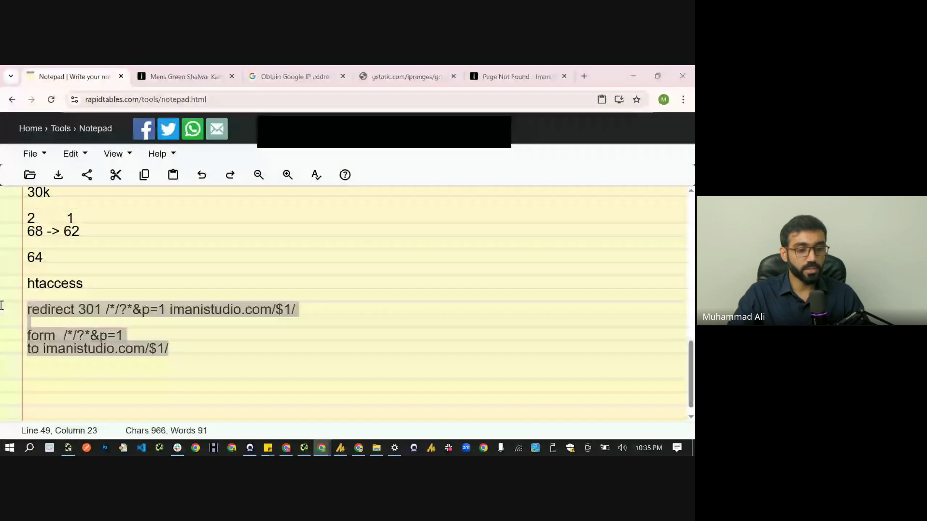
key("alt+Tab")
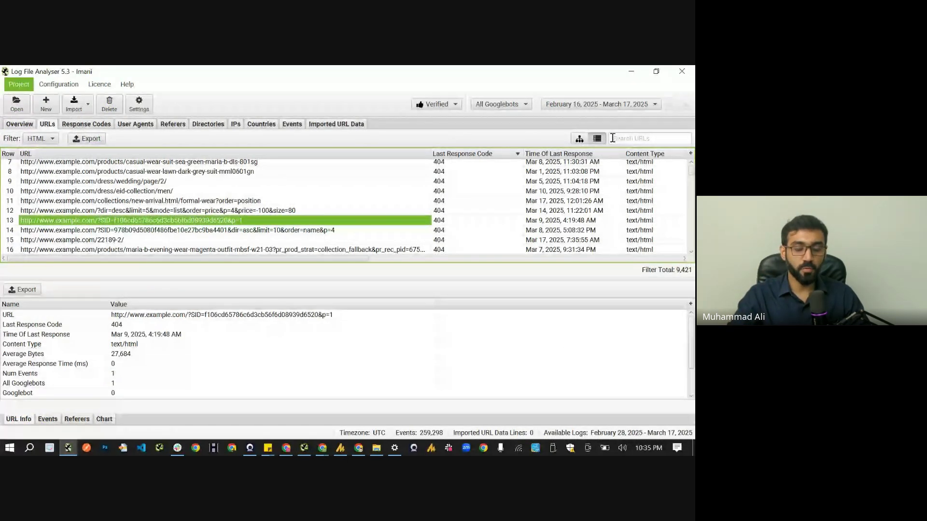
left_click(580, 139)
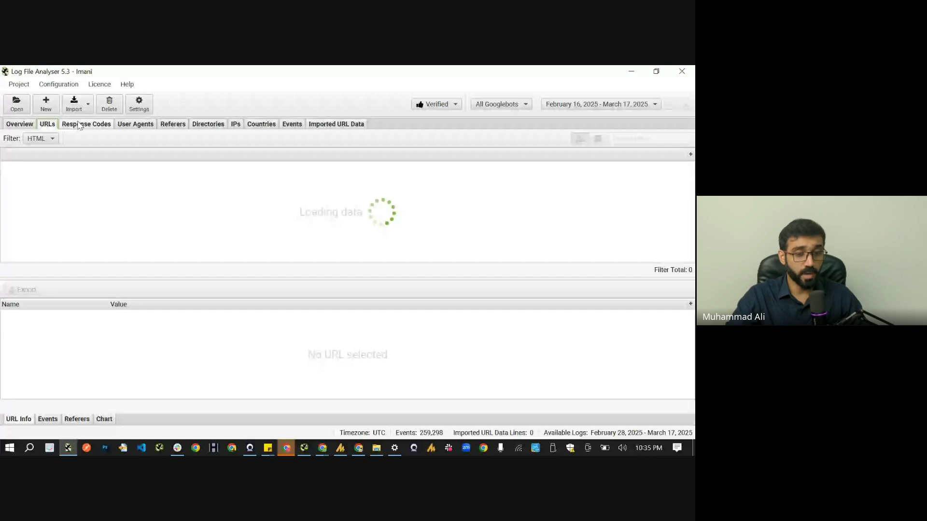
left_click(35, 138)
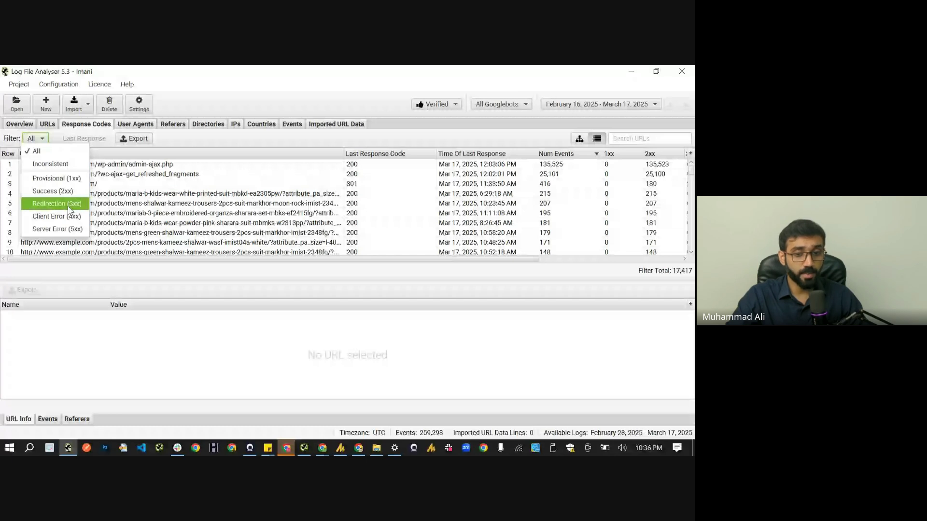
left_click(57, 217)
Examine the event count and response code columns for the /wp-admin/admin-ajax.php URL
left_click(571, 165)
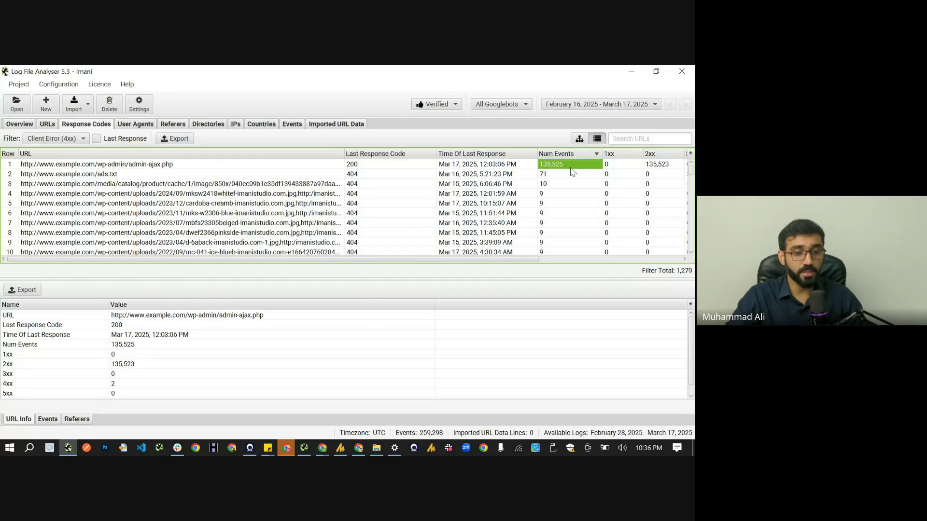
left_click(265, 168)
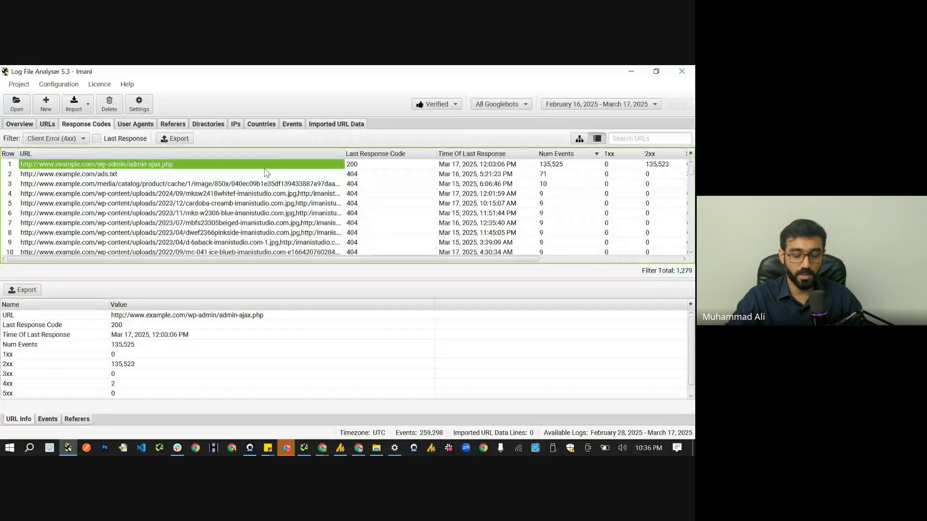
key("Right")
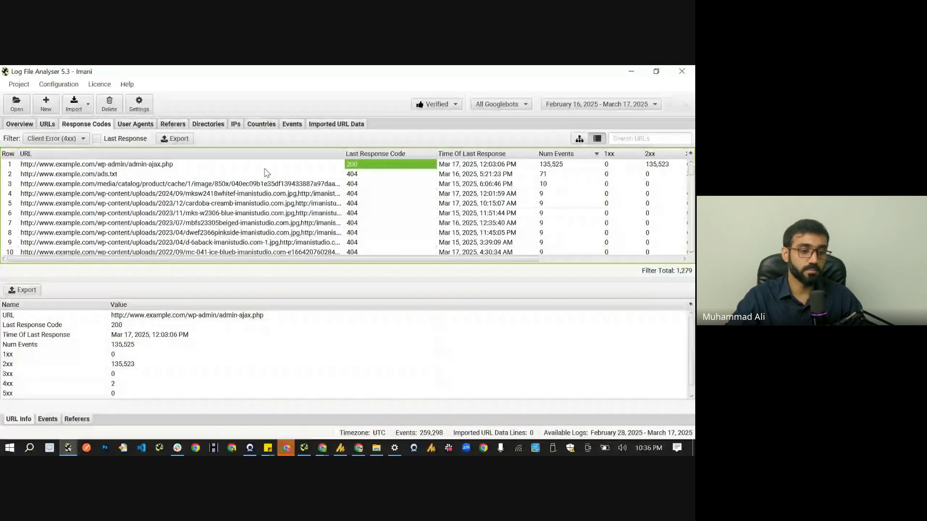
key("Left")
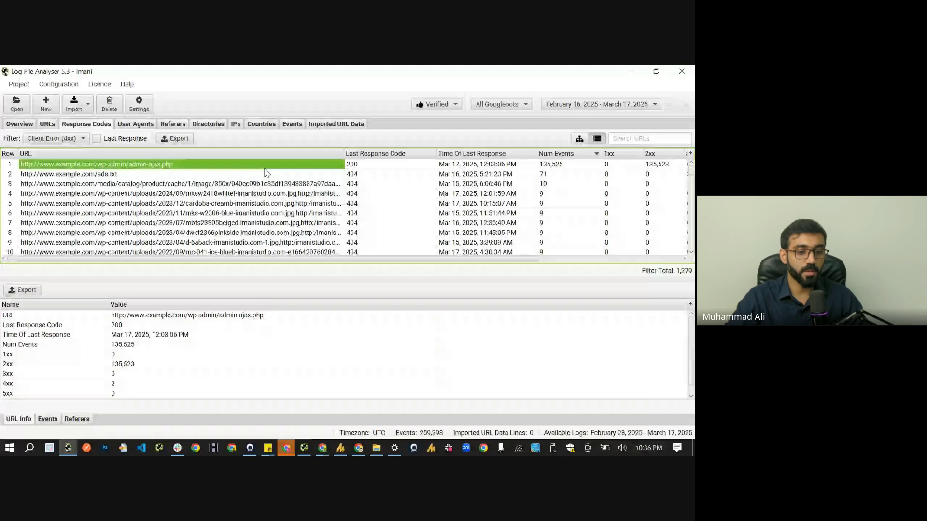
key("Right")
key("Right")
key("Right")
key("Right")
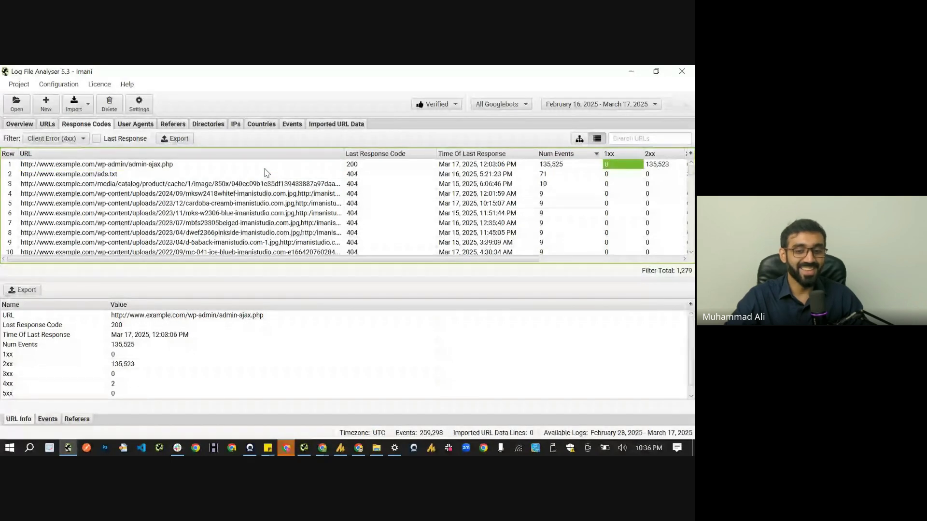
key("Right")
key("Right")
key("Right")
key("Left")
key("Left")
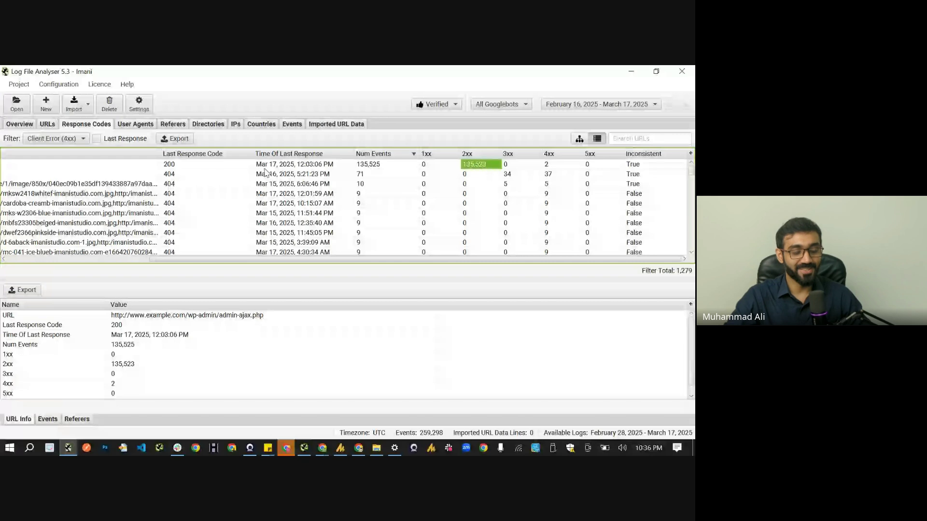
key("Home")
key("Right")
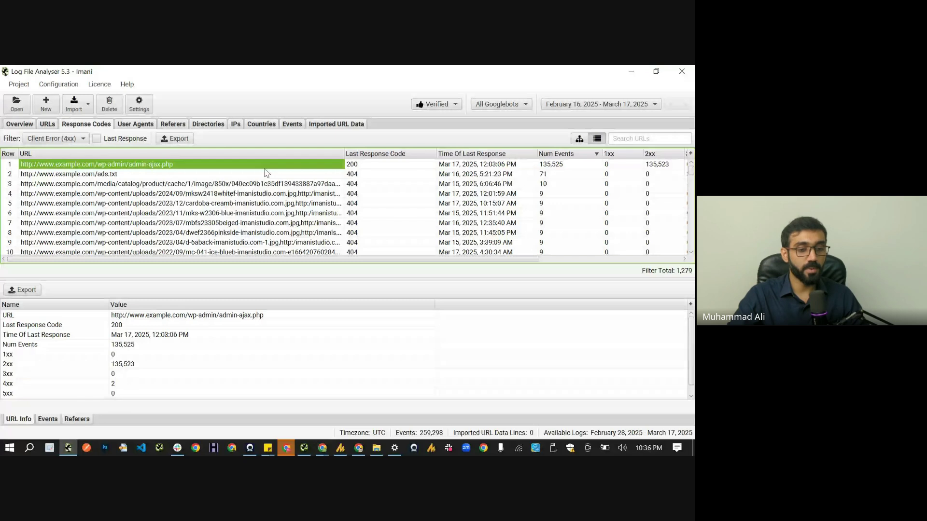
Switch back to Chrome and search Google in a new tab for "should we disallow admin-ajax"
key("alt+Tab")
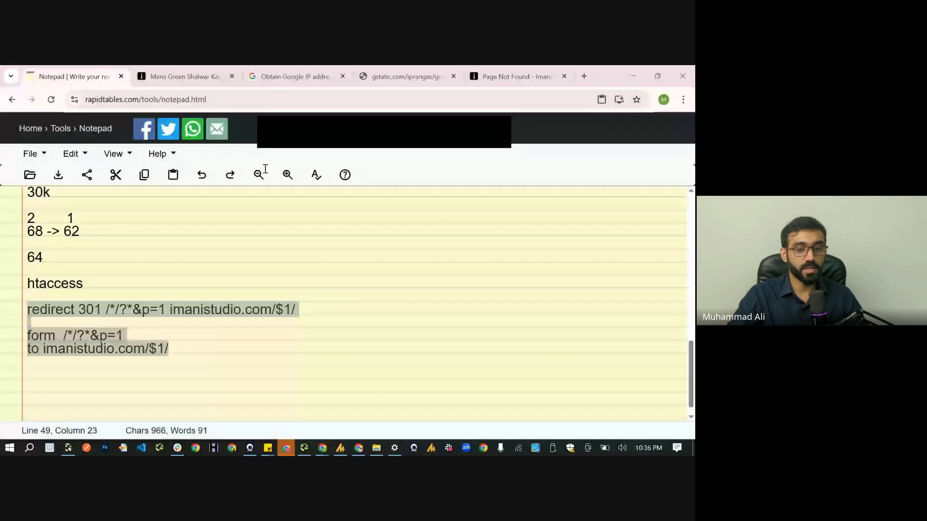
left_click(584, 77)
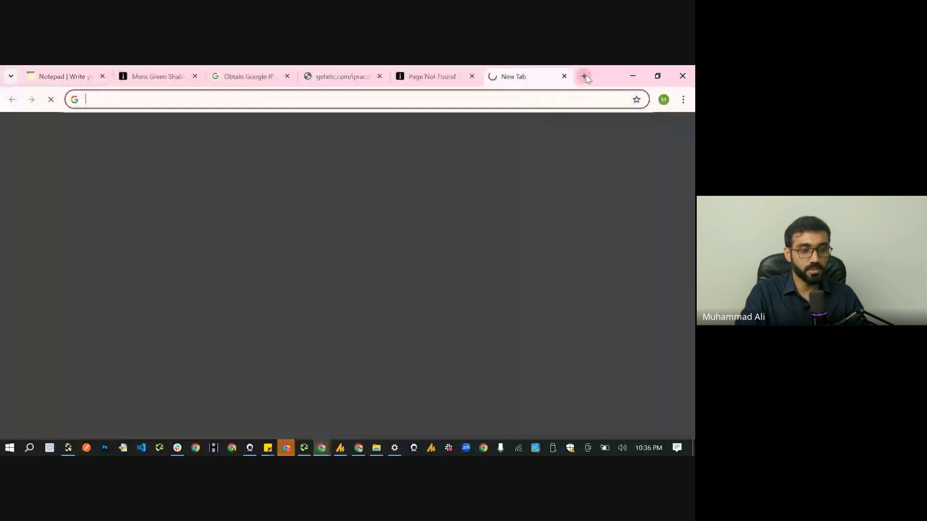
type("should we d")
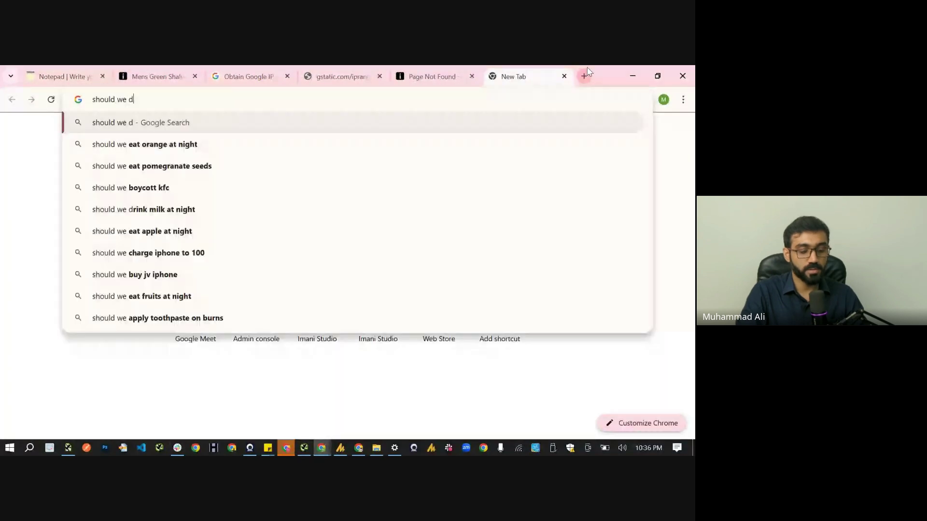
type("isallow ")
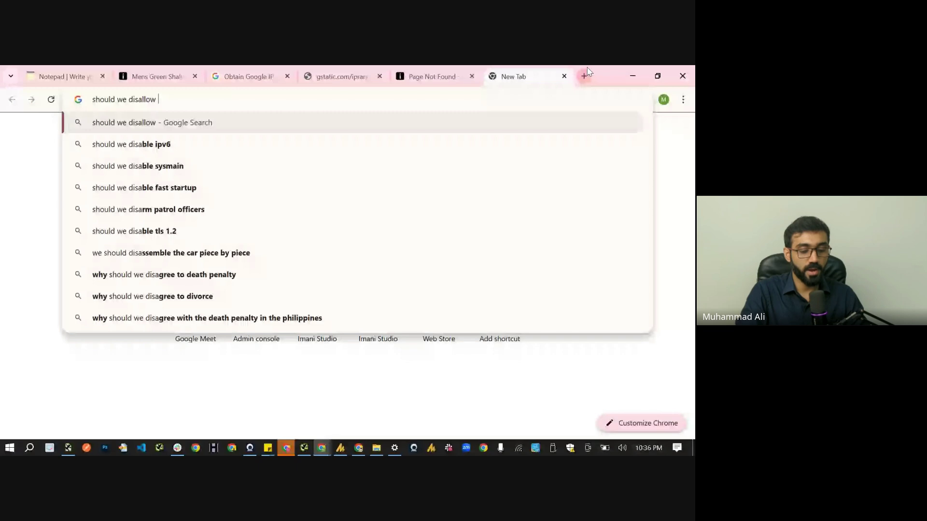
type("admin-ajax")
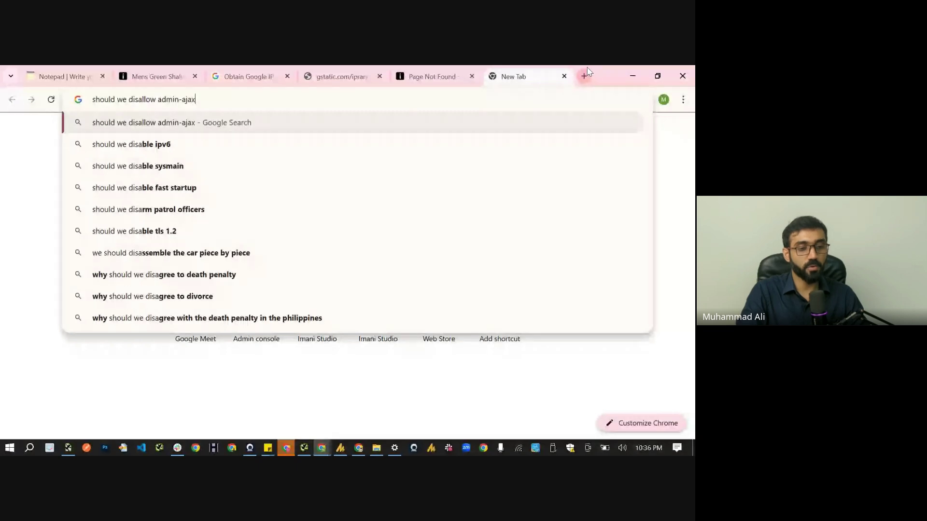
key("Return")
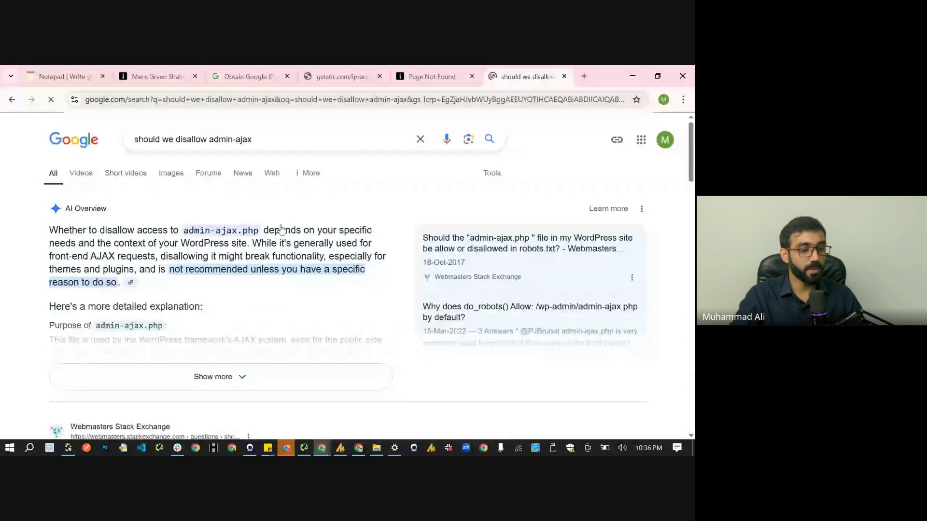
Read the full AI Overview on disallowing admin-ajax.php, including the file's purpose and its use by themes and plugins
left_click_drag(72, 243, 139, 244)
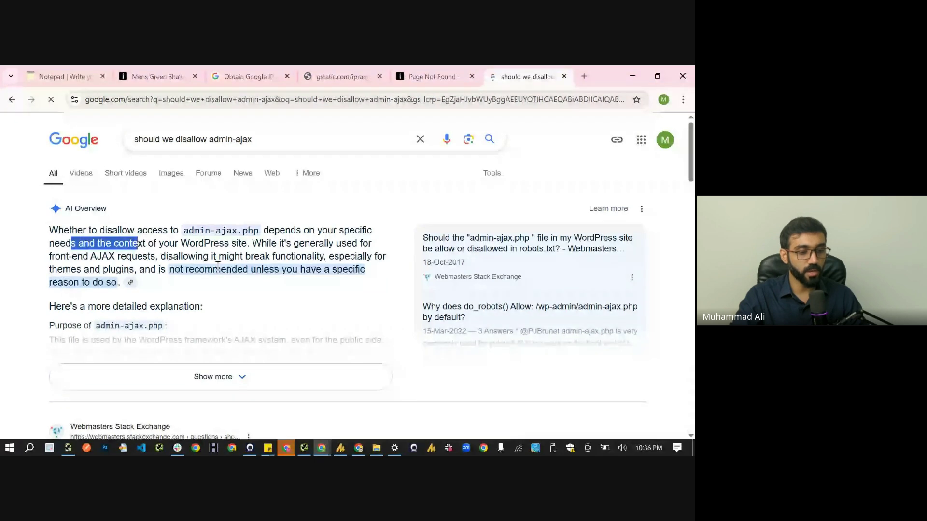
left_click_drag(170, 271, 350, 274)
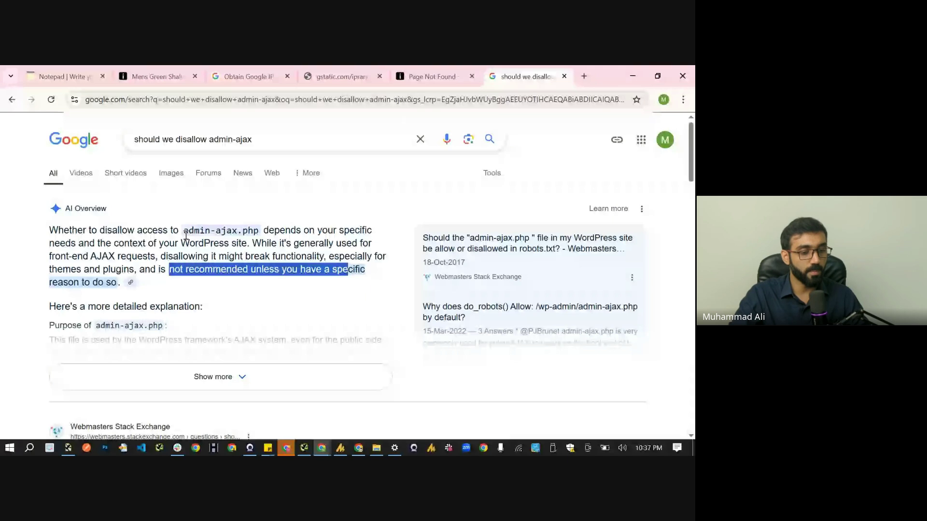
left_click_drag(185, 231, 255, 230)
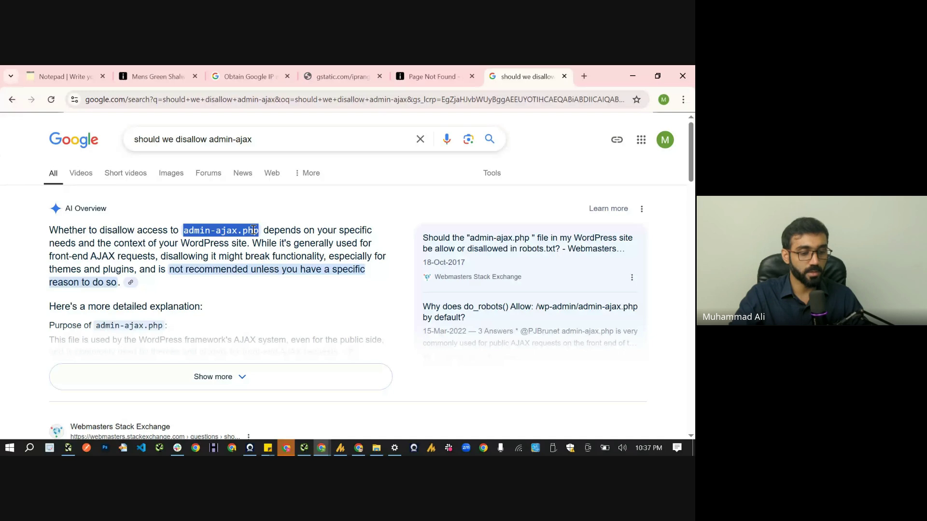
left_click(178, 376)
left_click_drag(66, 339, 187, 351)
left_click(174, 352)
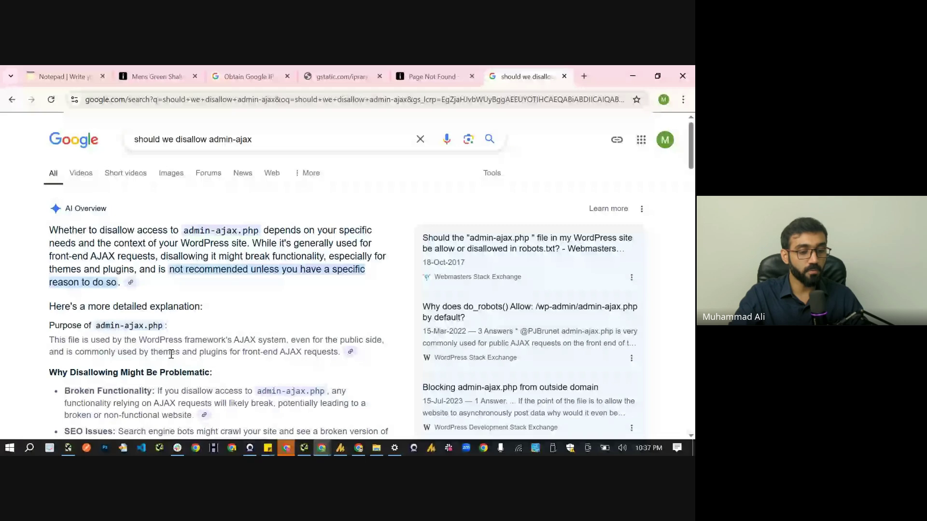
double_click(214, 352)
double_click(321, 352)
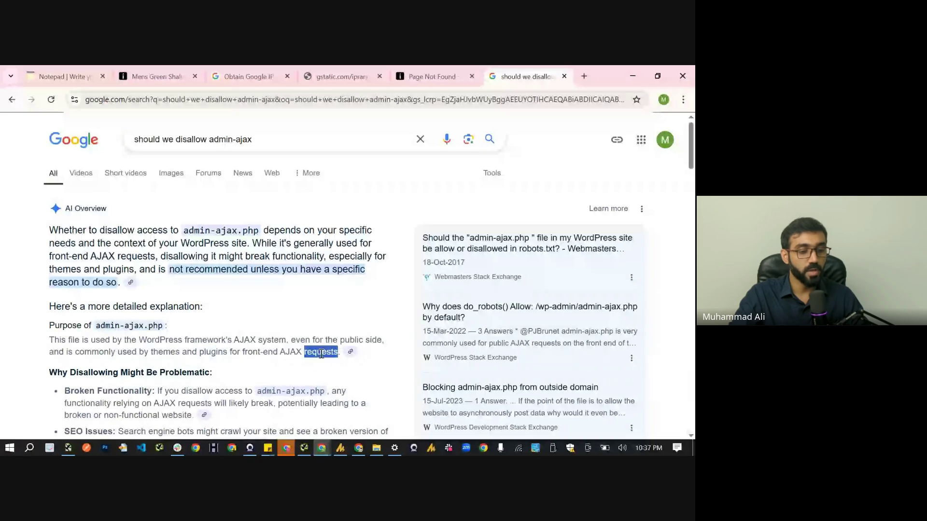
left_click(348, 121)
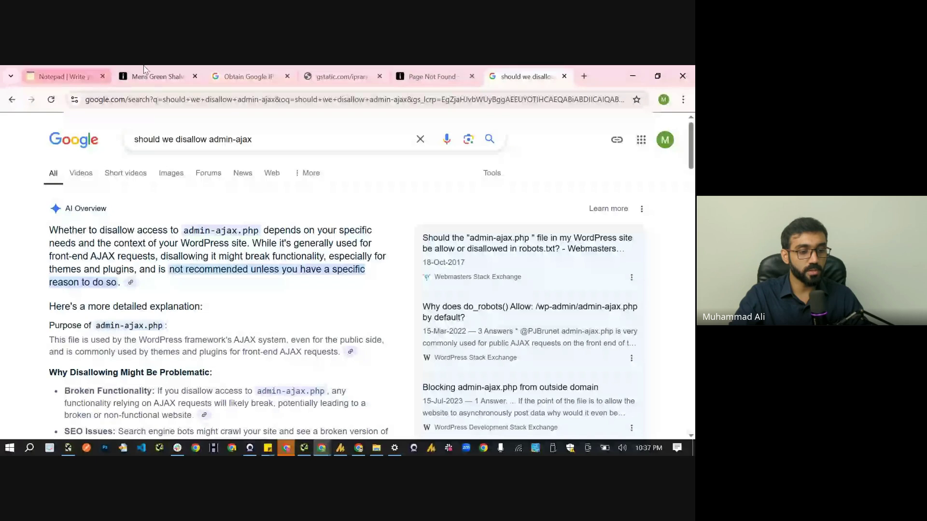
Switch to the Mens Green Shalwar Kameez product page, close the enlarged photo and remove the product from the wishlist
left_click(157, 77)
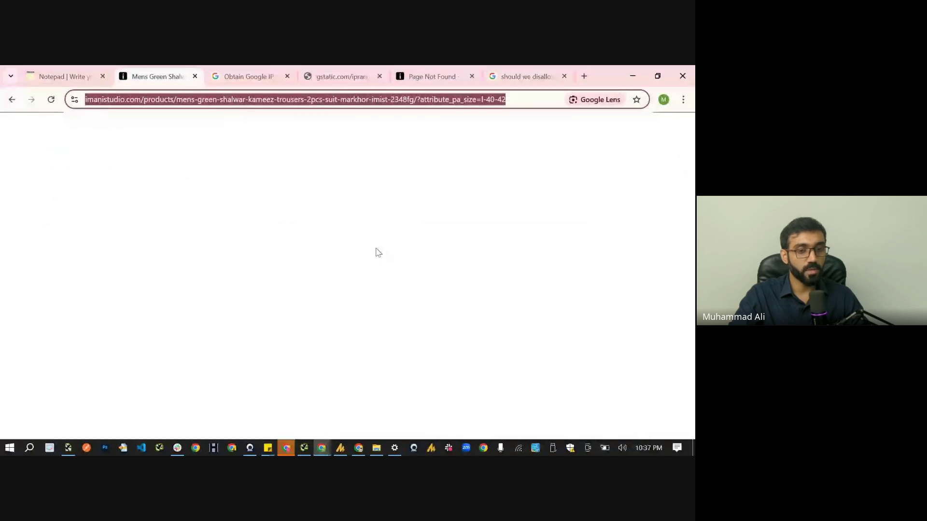
left_click(215, 323)
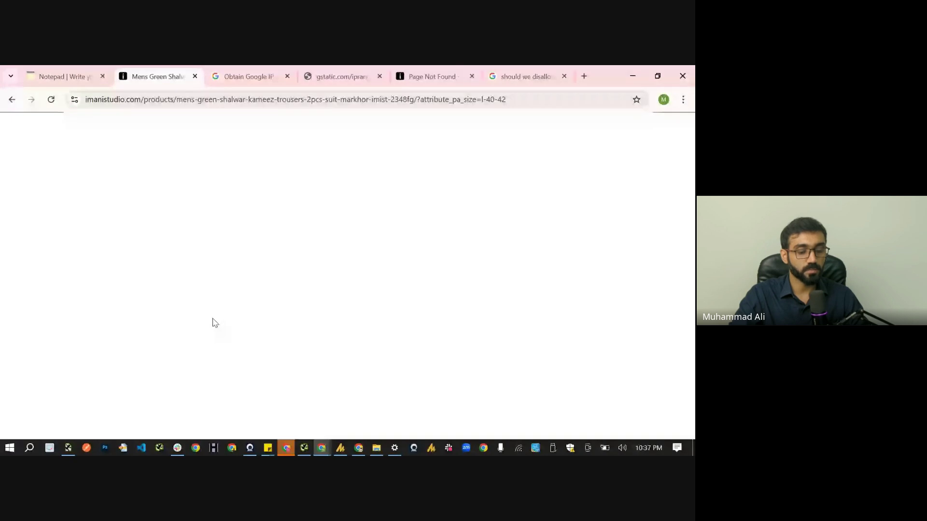
mouse_move(415, 81)
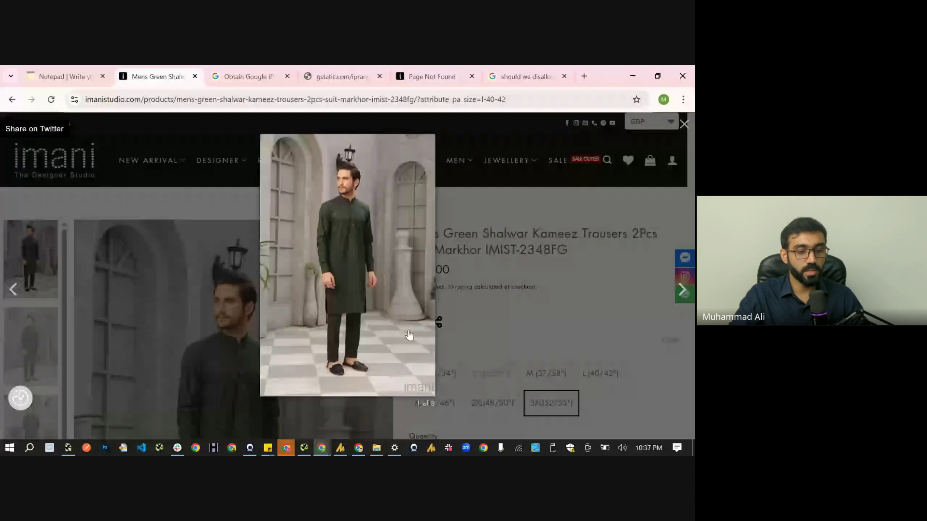
left_click(456, 226)
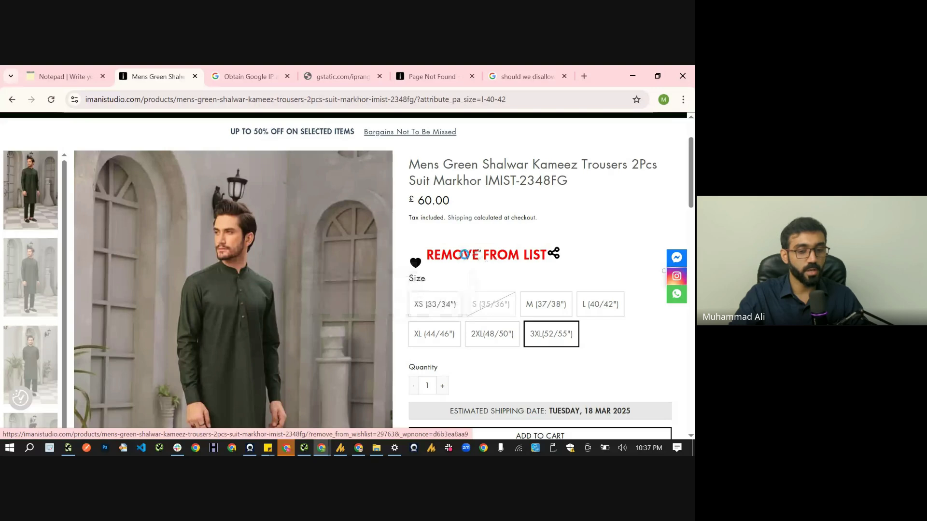
left_click(487, 263)
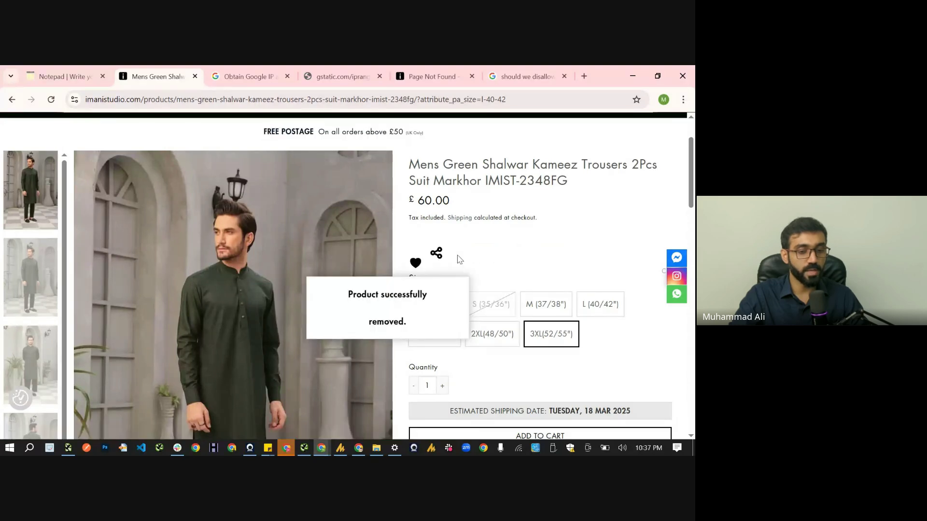
Try to increase the order quantity of the green shalwar kameez by one
scroll(477, 272, "down", 1)
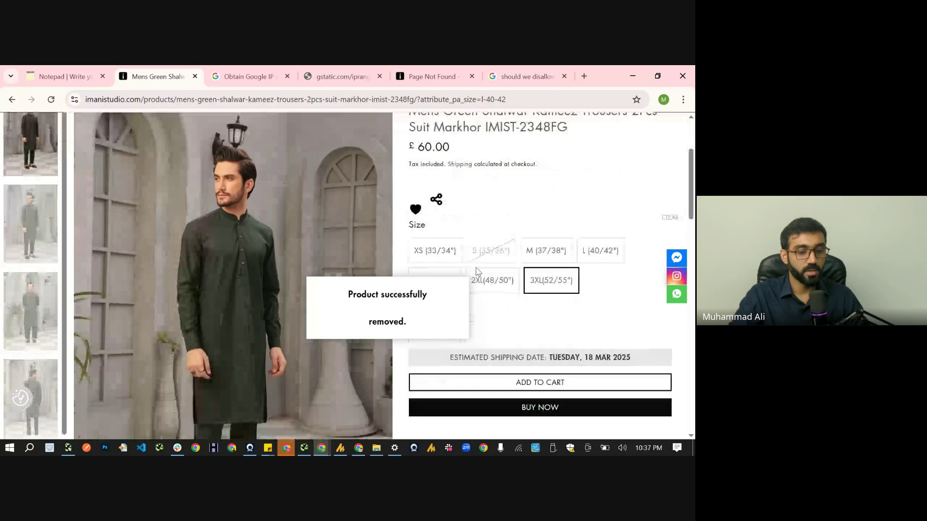
scroll(477, 271, "down", 1)
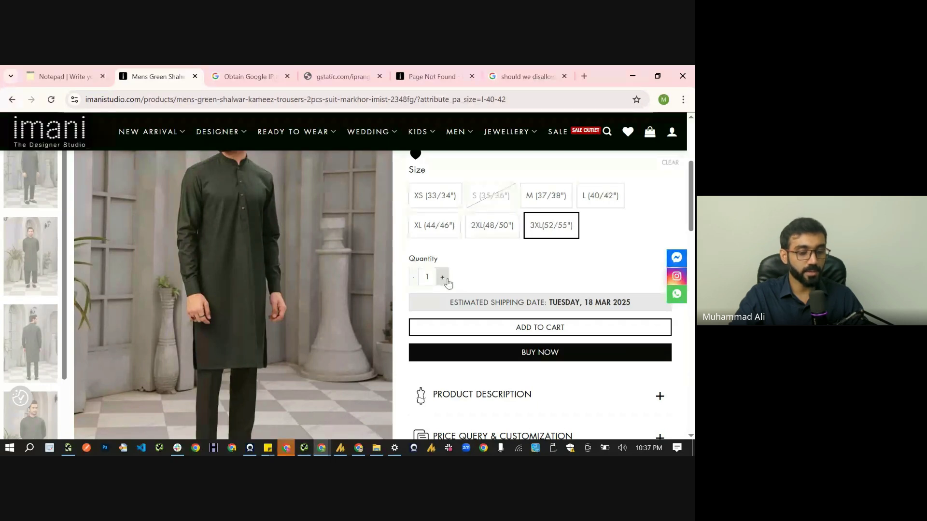
left_click(442, 278)
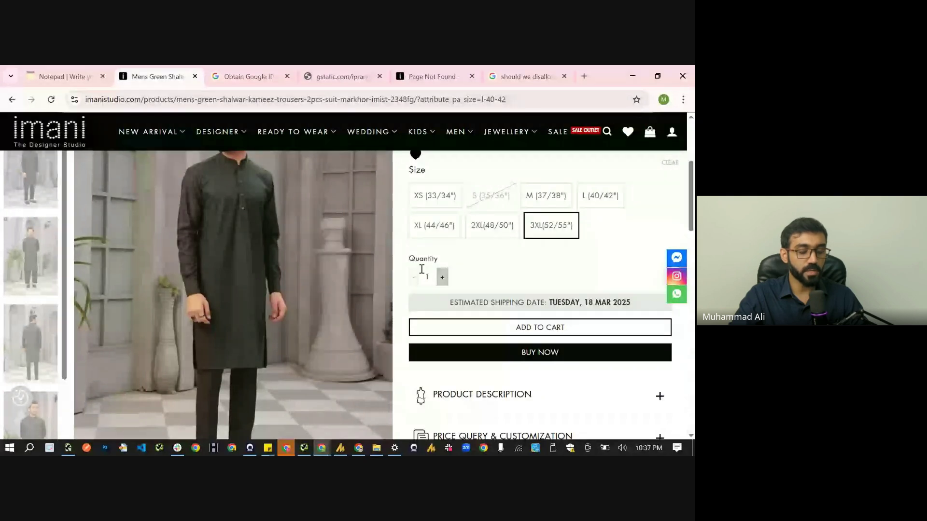
left_click(453, 284)
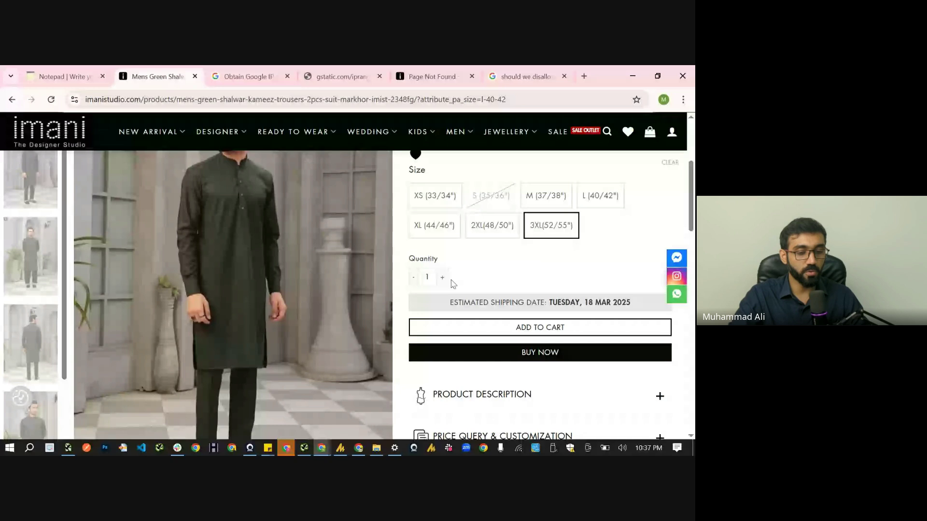
Add the self-jacquard kurta IMIST31 from the related products to the wishlist
scroll(433, 280, "down", 3)
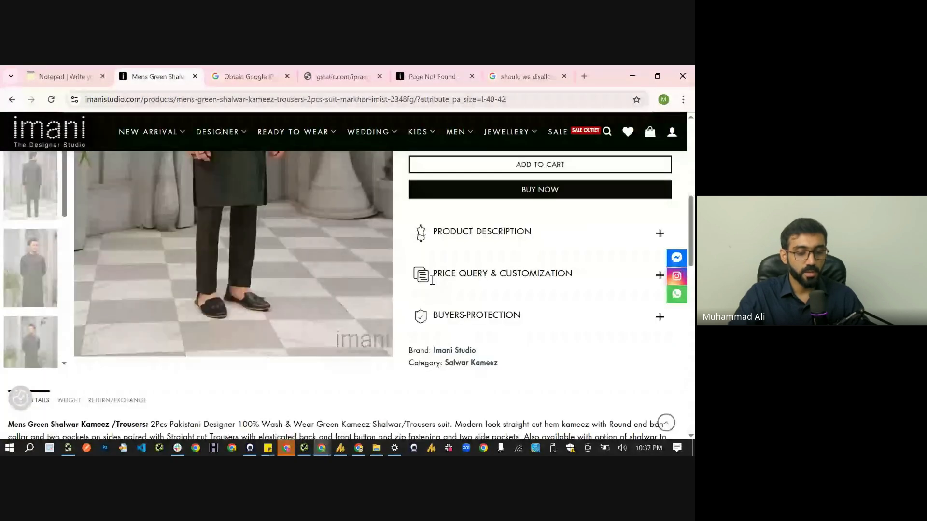
scroll(433, 285, "down", 5)
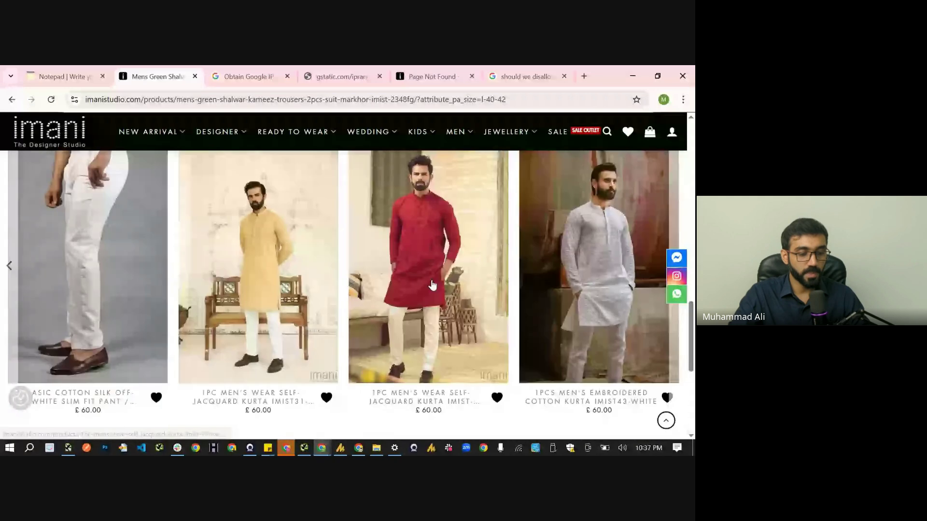
scroll(432, 285, "down", 5)
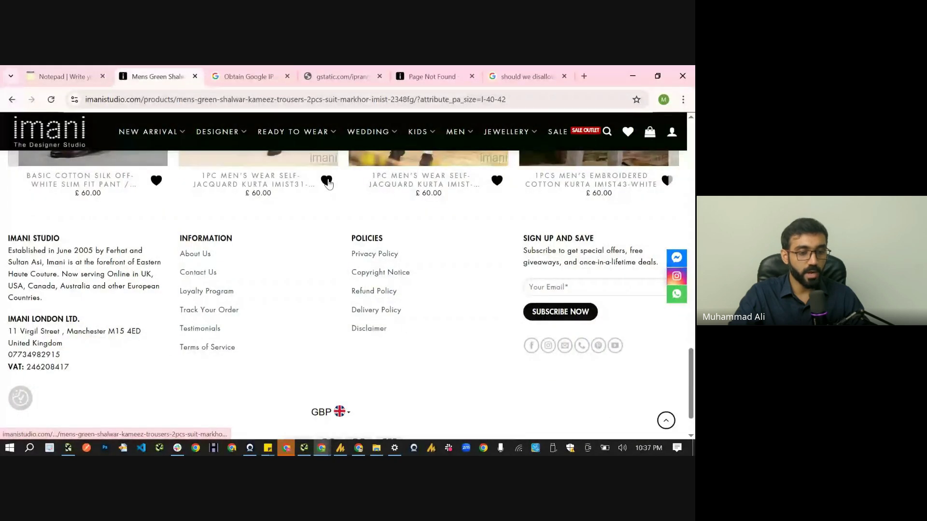
scroll(321, 274, "up", 2)
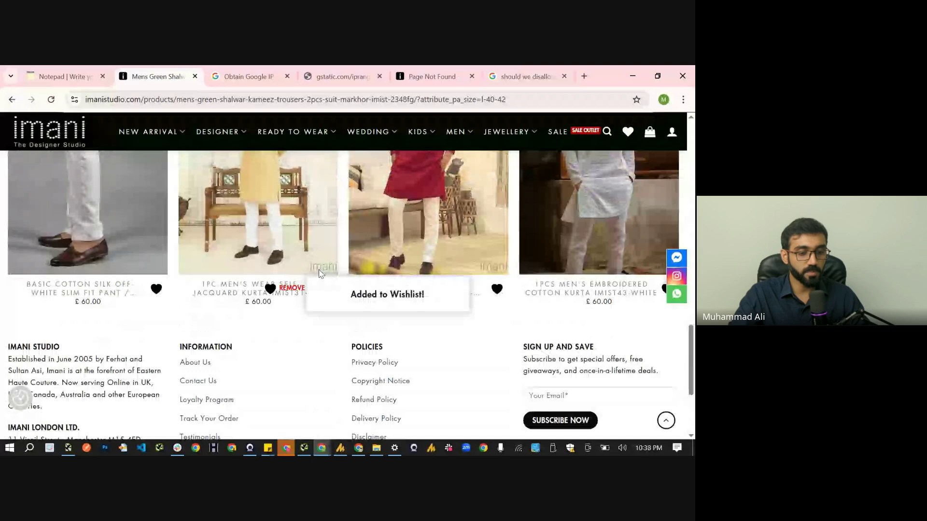
scroll(364, 315, "down", 3)
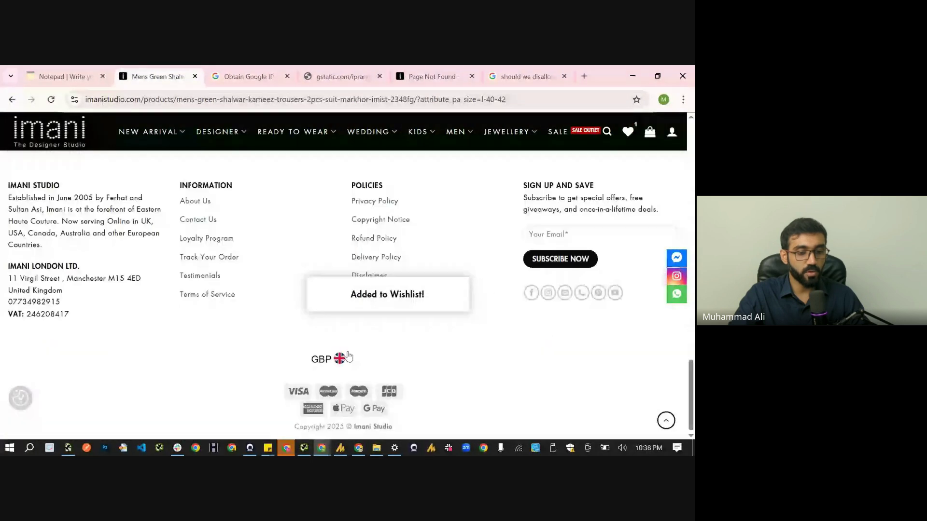
Go to the Imani Studio home page and open the Party Wear category
scroll(337, 338, "up", 5)
scroll(304, 362, "up", 10)
scroll(305, 362, "down", 15)
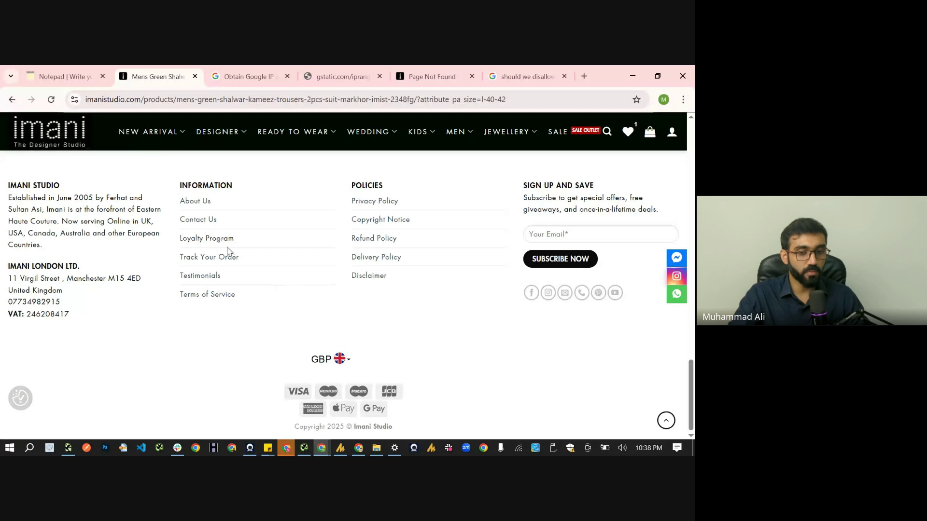
scroll(399, 259, "up", 20)
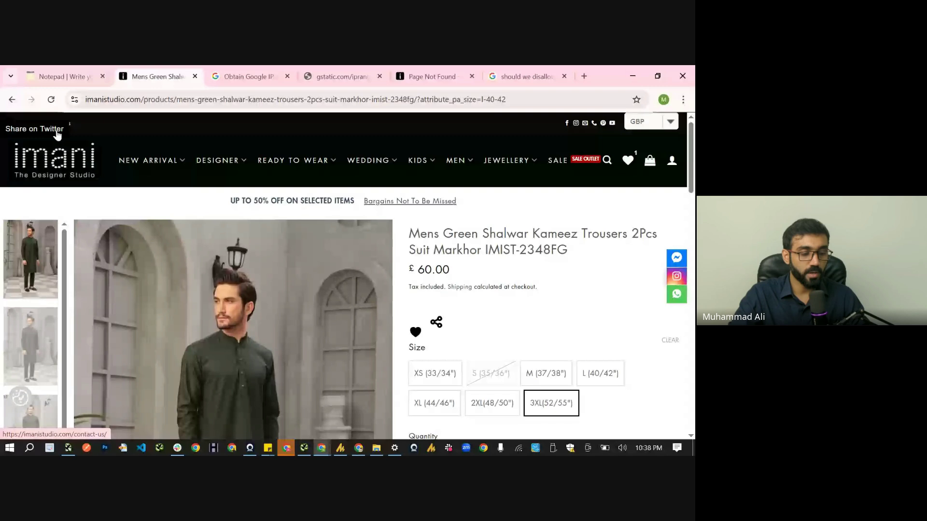
left_click(84, 167)
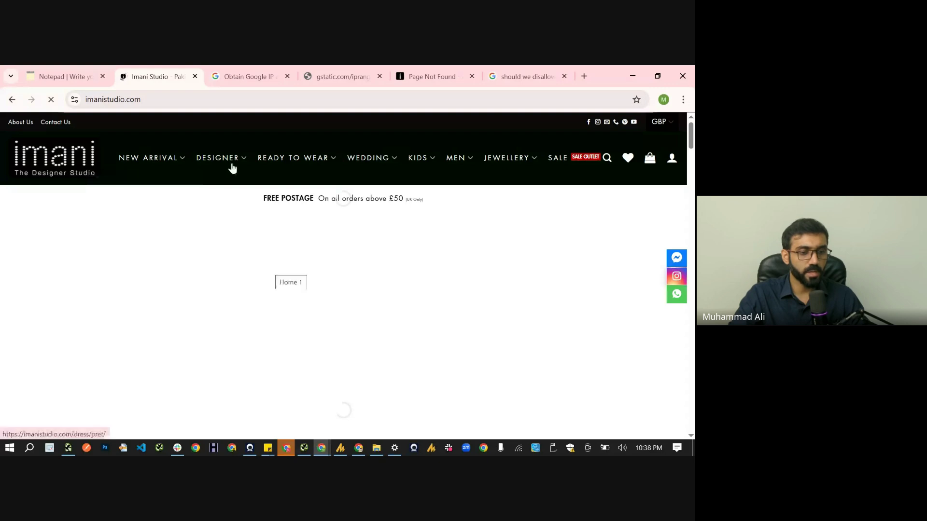
scroll(129, 346, "down", 5)
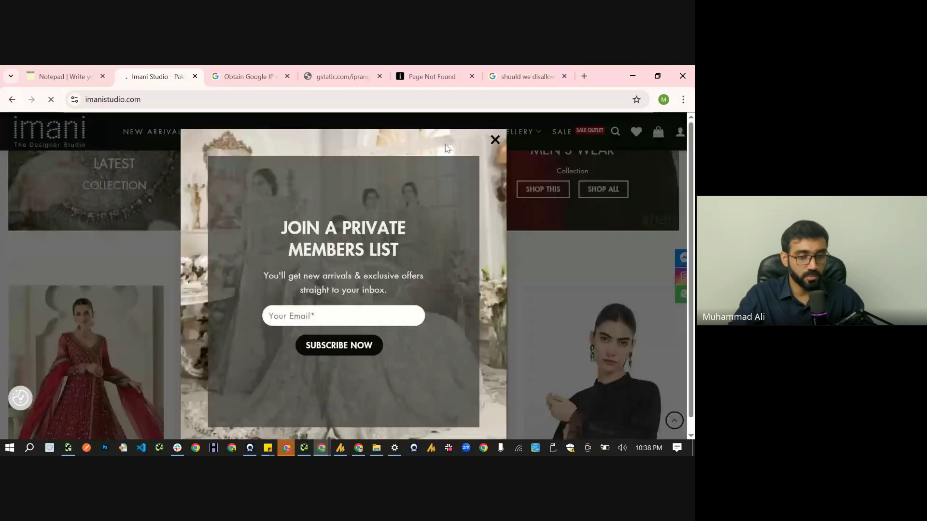
right_click(495, 140)
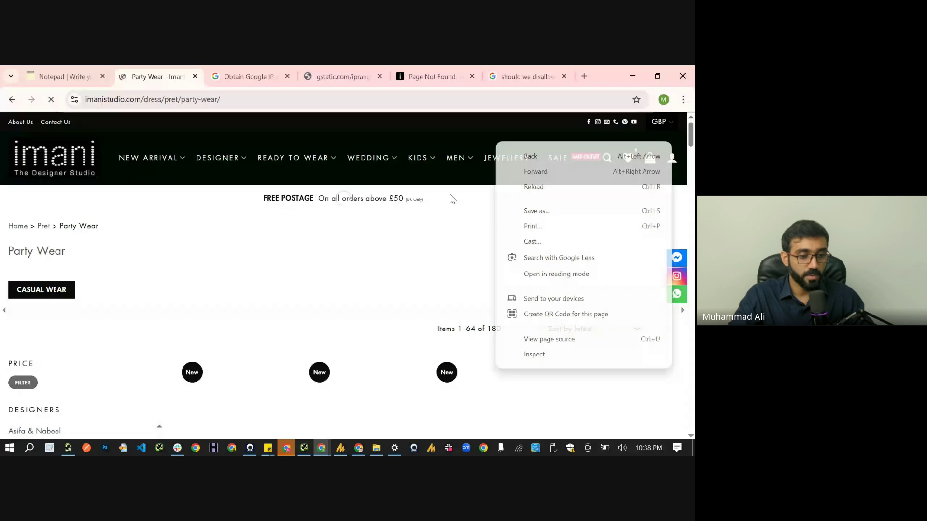
Filter the Party Wear products to a price range of £206 to £350
scroll(24, 270, "down", 2)
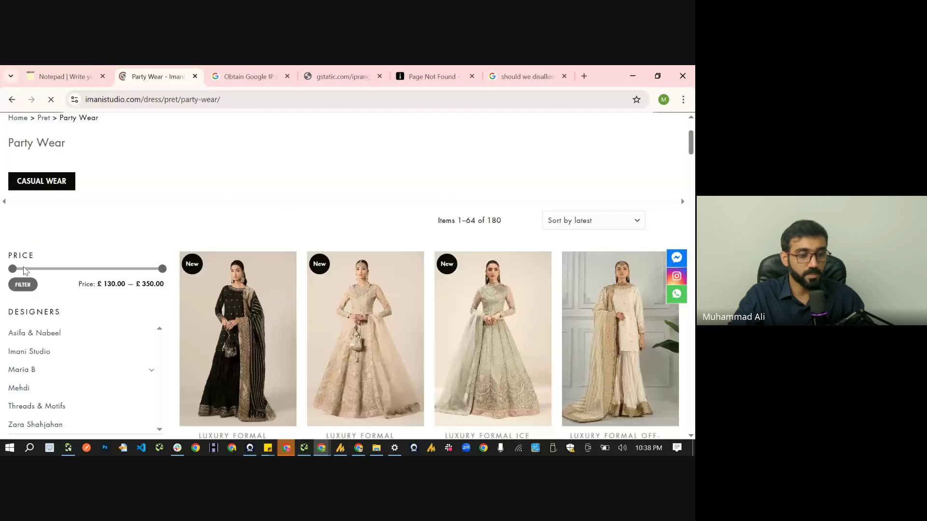
left_click_drag(13, 269, 66, 268)
left_click(23, 285)
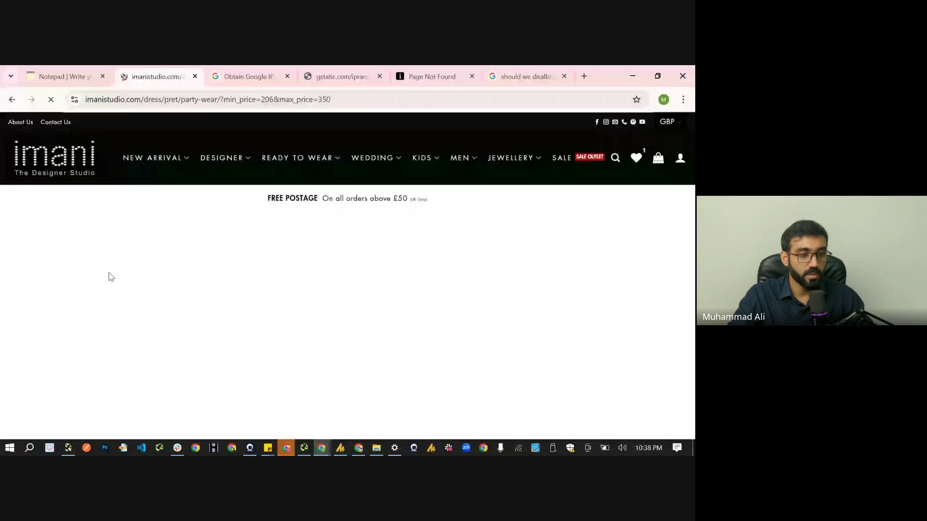
Highlight the ?min_price=206&max_price=350 parameters in the page address, followed by the base party-wear URL
left_click_drag(220, 99, 351, 109)
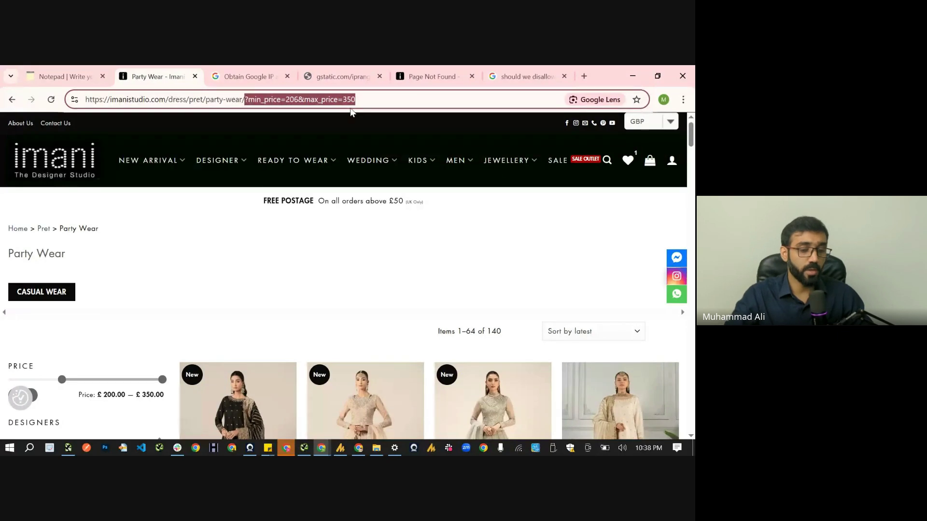
mouse_move(329, 184)
left_click(348, 220)
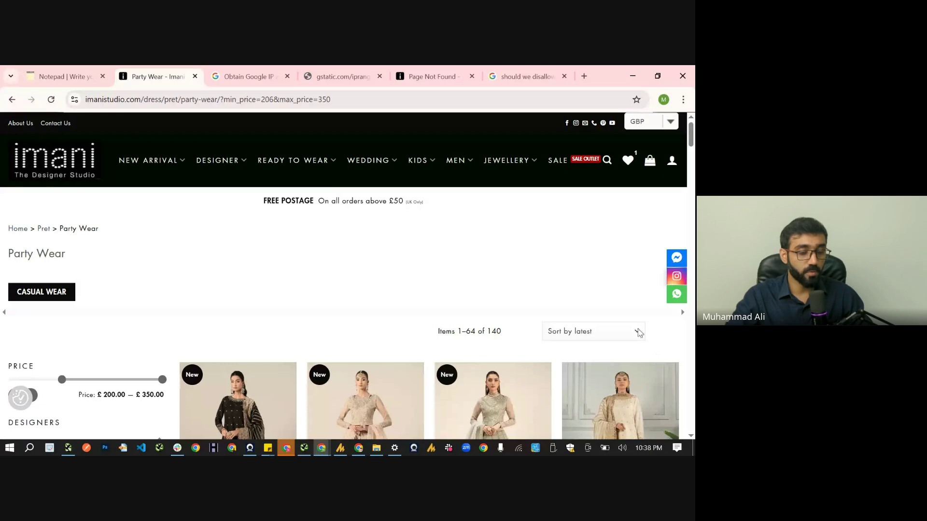
left_click_drag(245, 99, 55, 104)
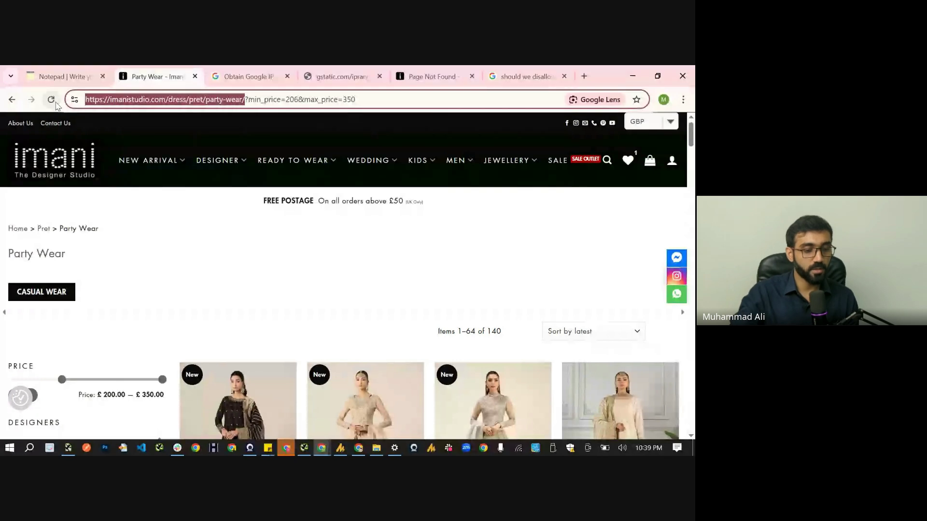
Open the developer tools to record the Party Wear page's network activity and show only Fetch/XHR requests
scroll(343, 247, "down", 4)
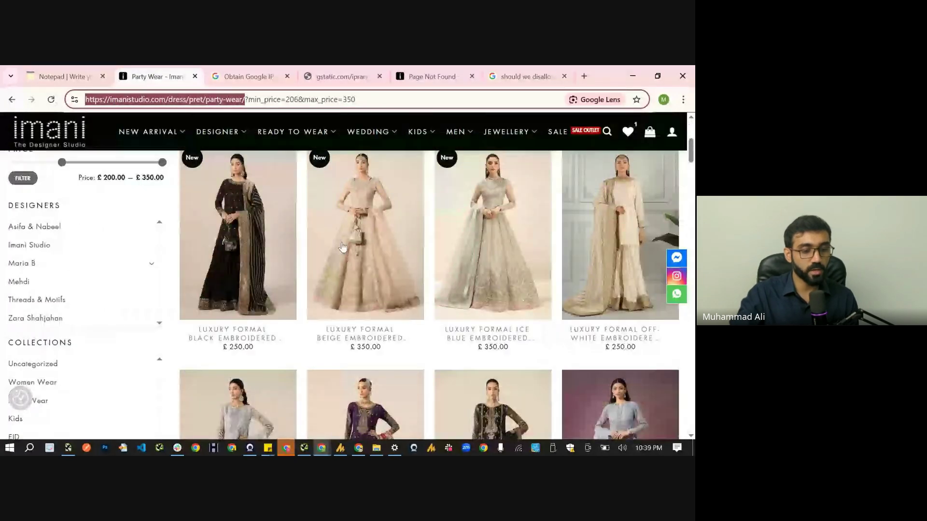
scroll(591, 293, "down", 3)
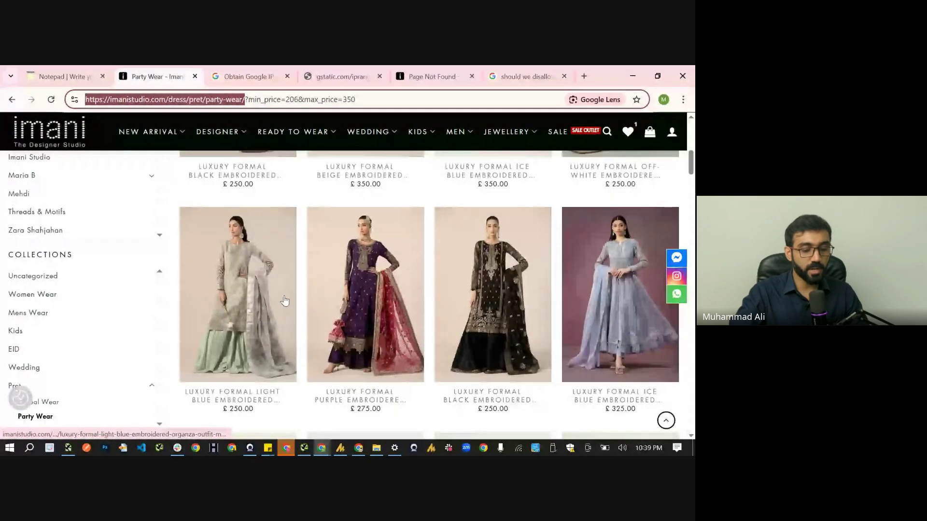
key("F12")
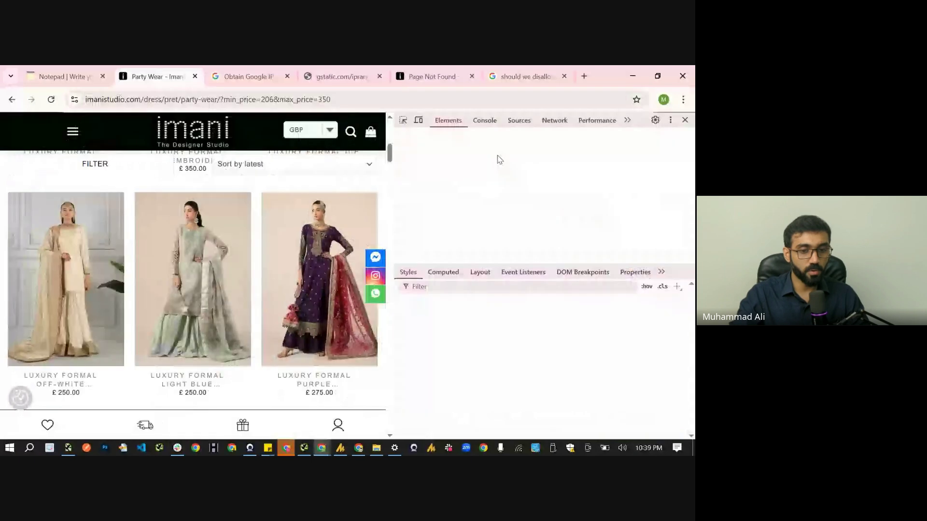
left_click(553, 120)
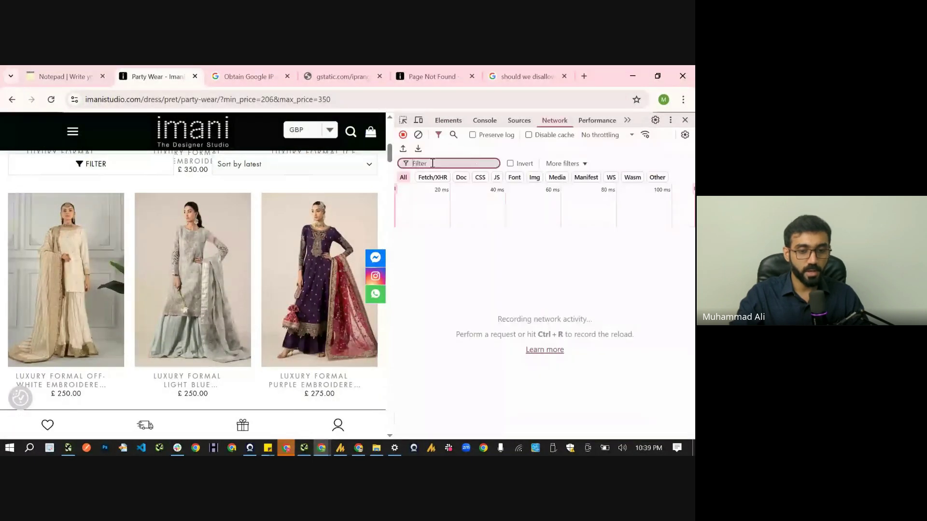
scroll(221, 351, "down", 2)
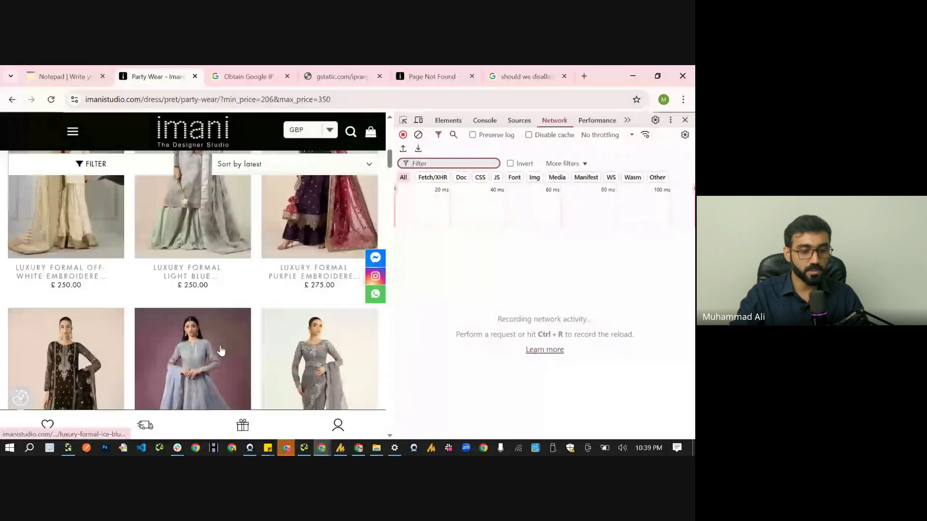
scroll(221, 351, "down", 2)
left_click(431, 177)
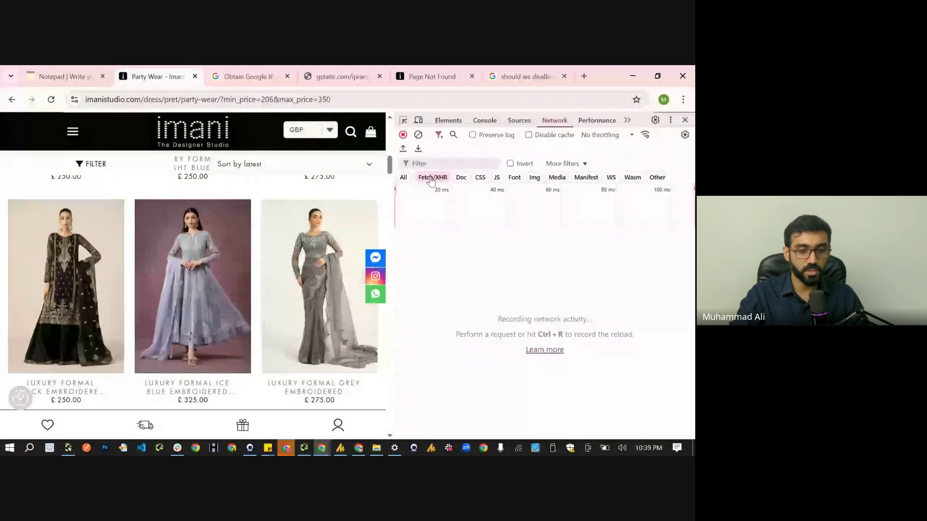
Check the sort options and the product listing down to the pagination for Ajax requests, and widen the page area beside the developer tools
scroll(200, 356, "down", 2)
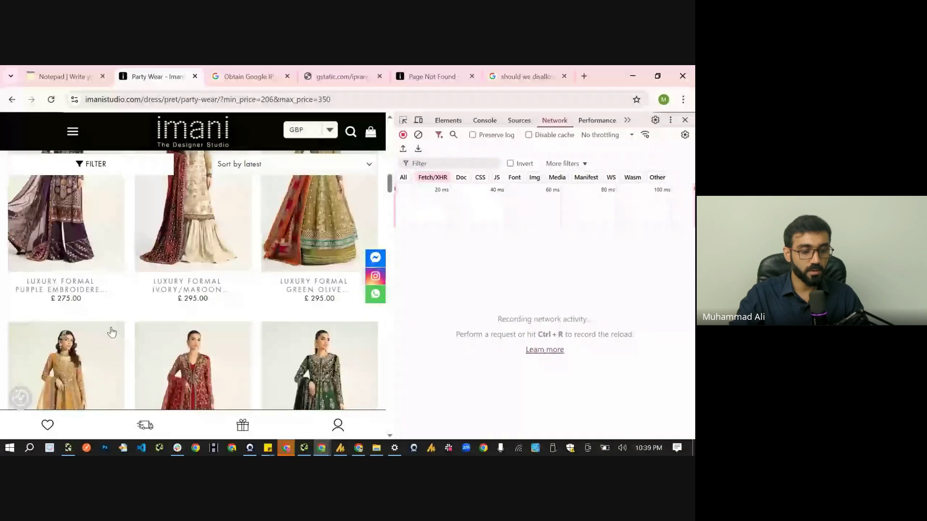
scroll(114, 331, "down", 2)
left_click(249, 165)
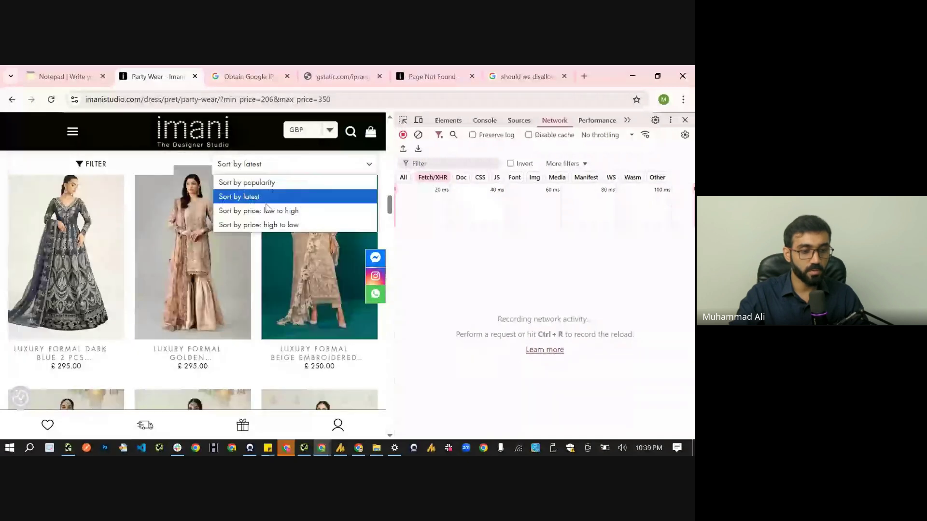
scroll(177, 332, "down", 6)
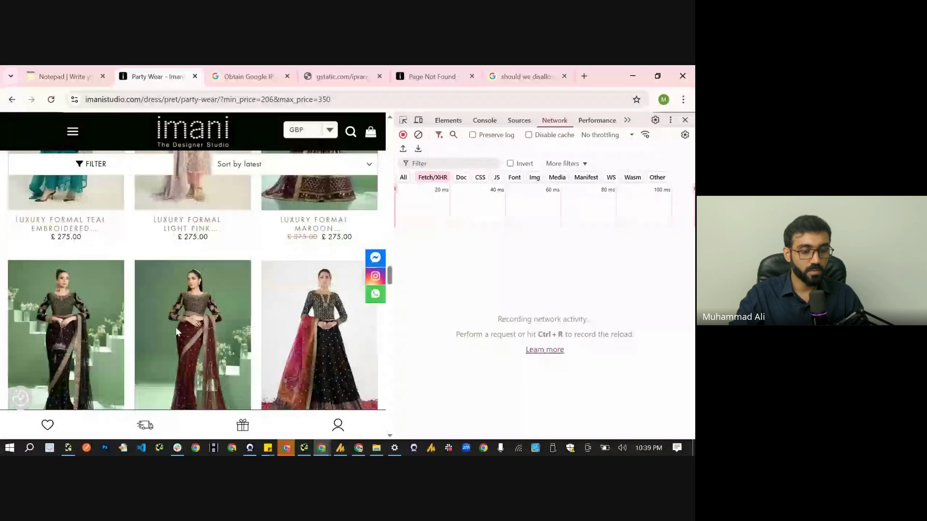
scroll(177, 332, "down", 4)
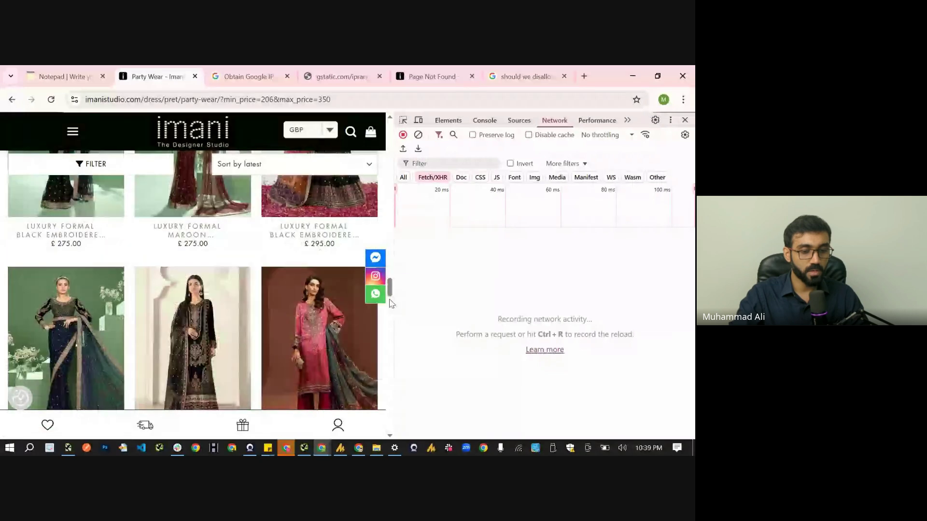
left_click_drag(391, 303, 477, 290)
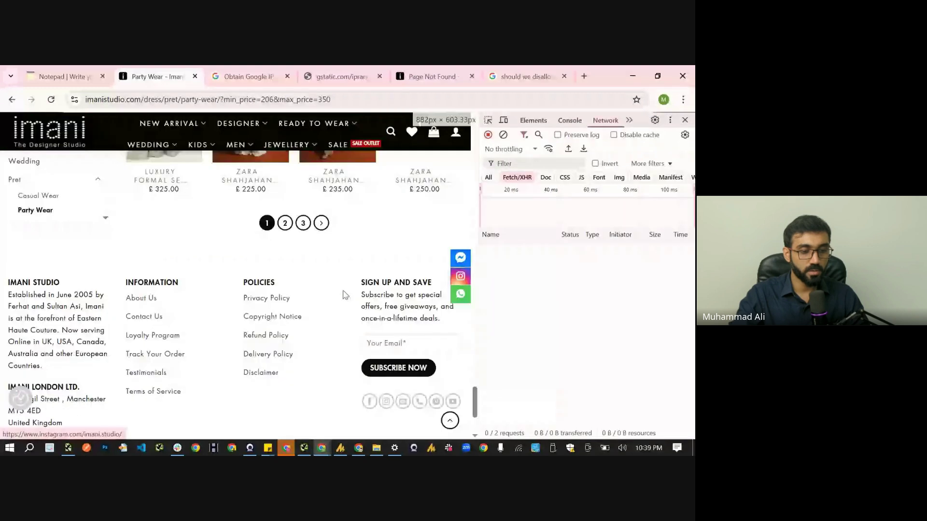
Filter the recorded Fetch/XHR requests by "ajax" and reload the price-filtered Party Wear page
scroll(75, 335, "up", 4)
scroll(54, 317, "down", 5)
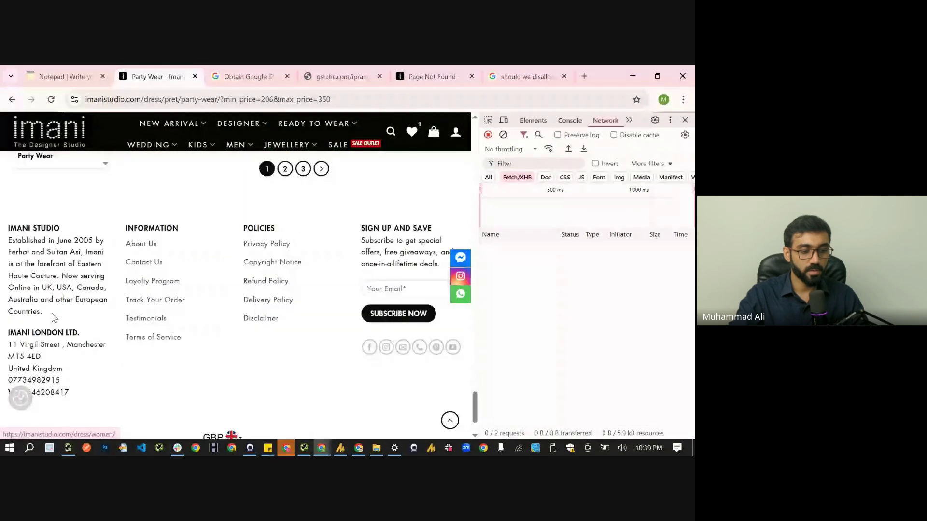
scroll(54, 317, "up", 3)
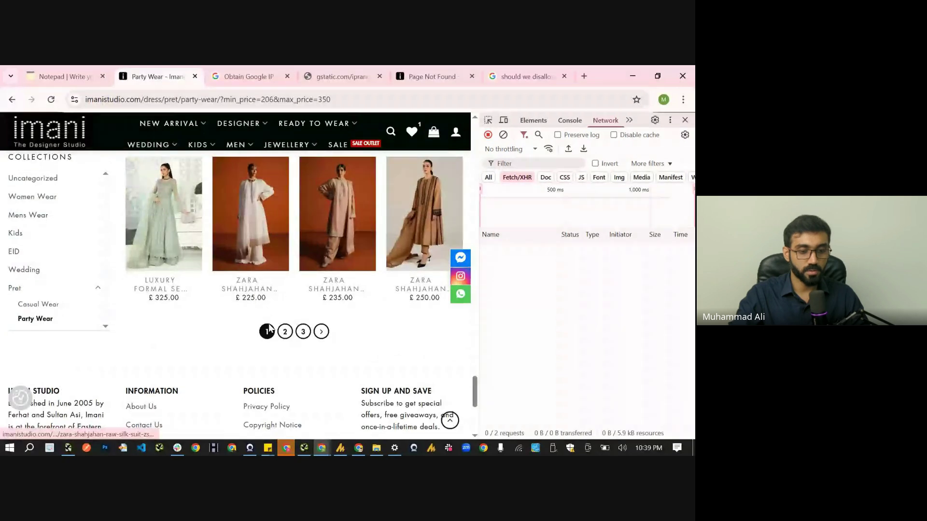
left_click(532, 163)
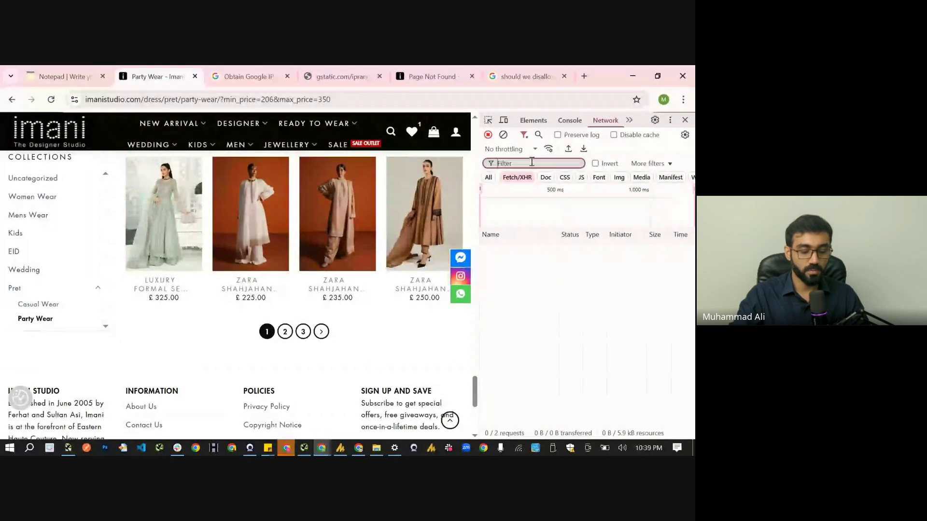
type("ajax")
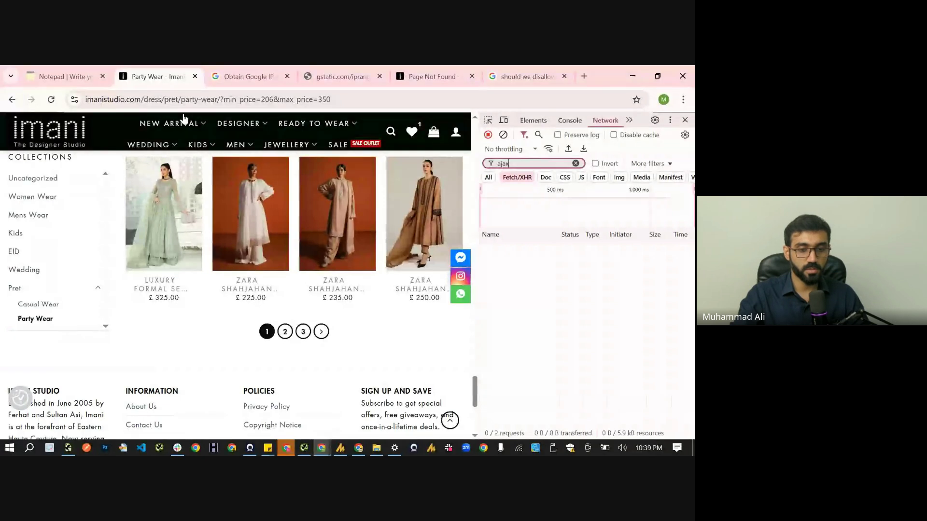
left_click(342, 240)
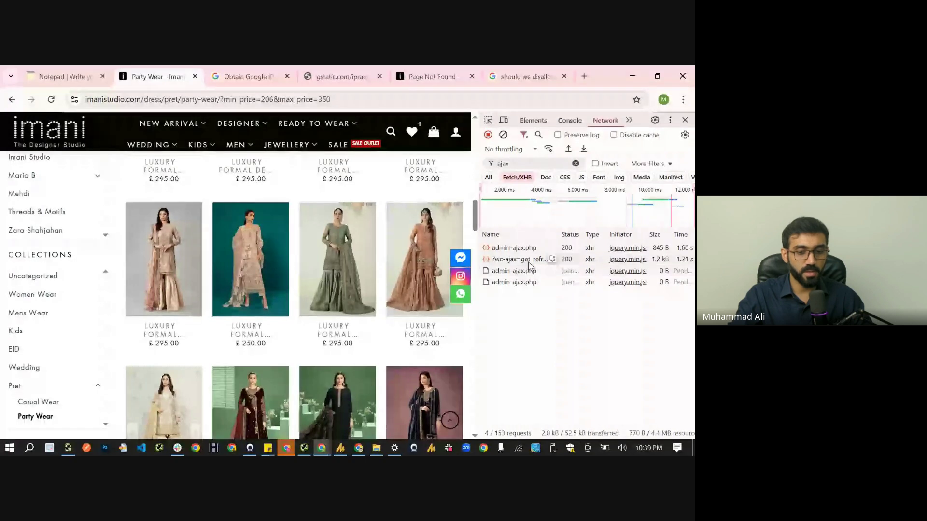
Block the request URL of the first admin-ajax.php request and reload the Party Wear page
left_click(513, 249)
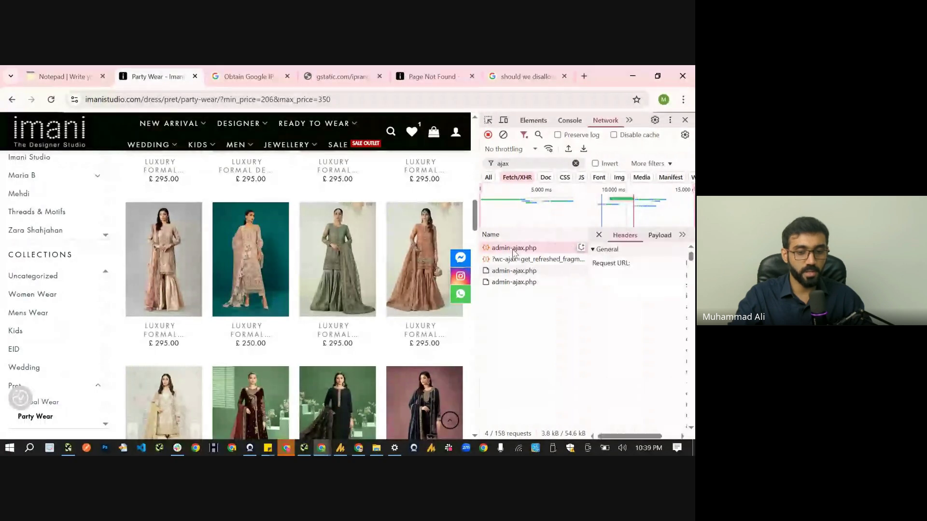
right_click(513, 252)
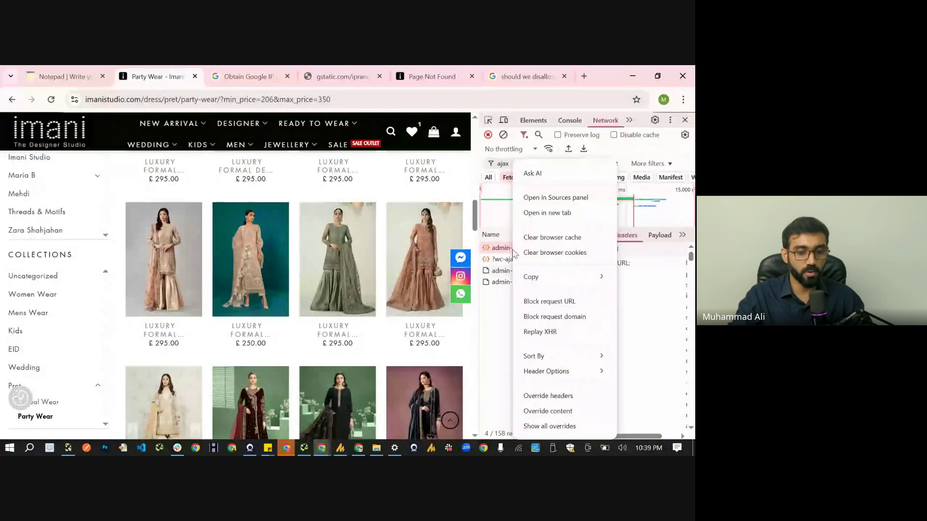
left_click(551, 304)
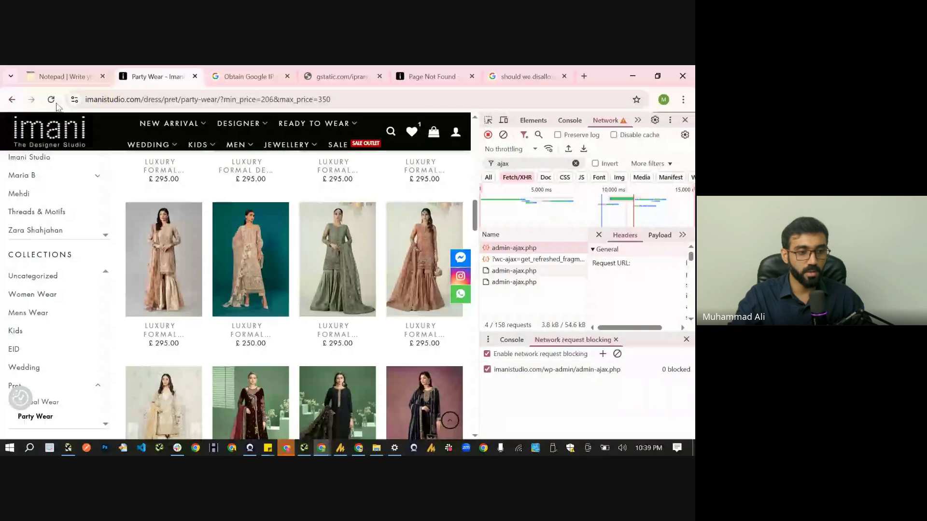
key("ctrl+r")
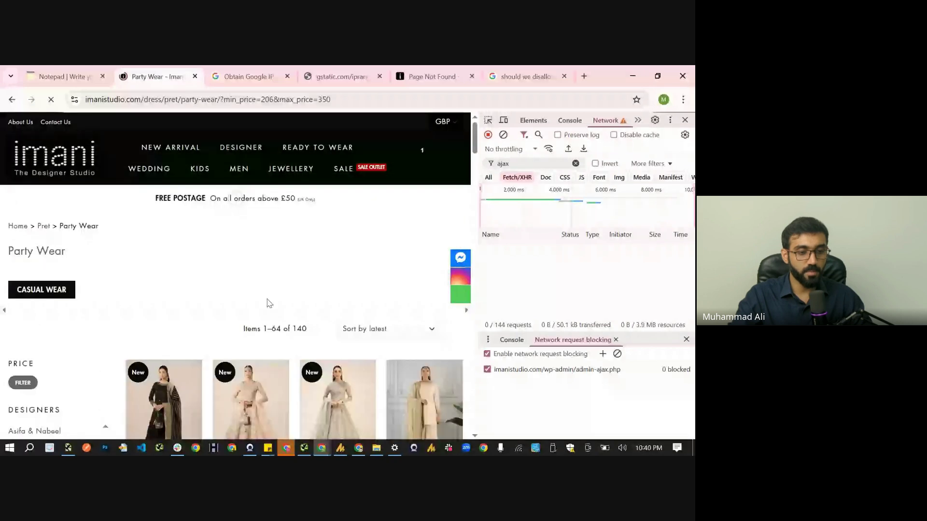
Check whether the product listing and pagination still load with admin-ajax.php blocked
scroll(269, 303, "down", 6)
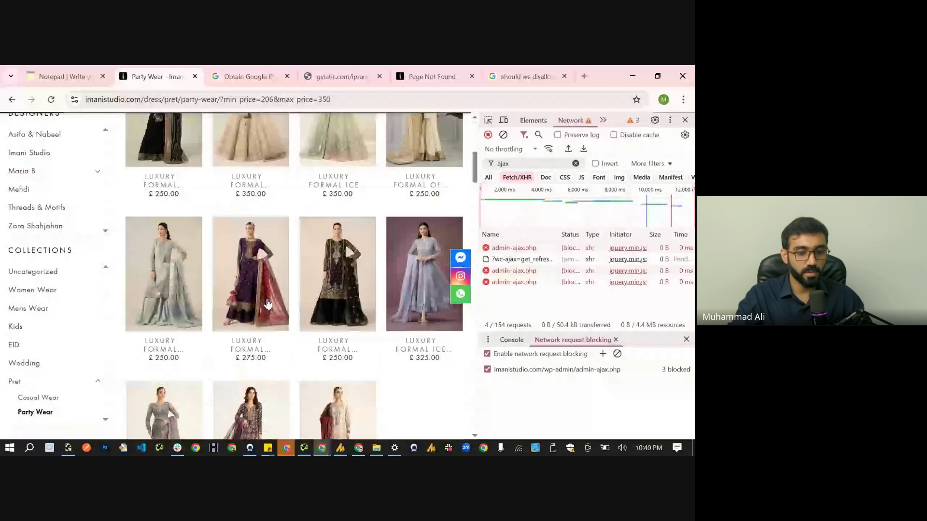
scroll(268, 304, "down", 10)
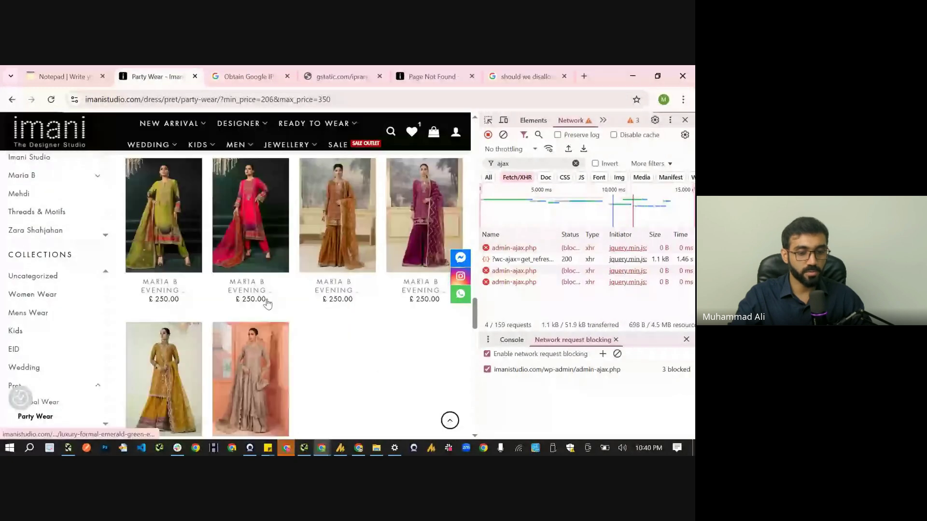
scroll(267, 303, "down", 5)
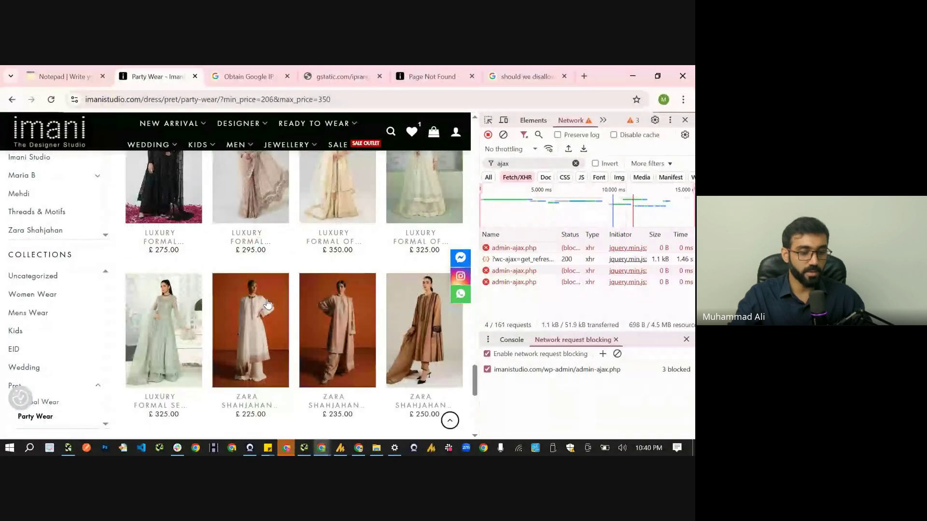
scroll(268, 304, "down", 3)
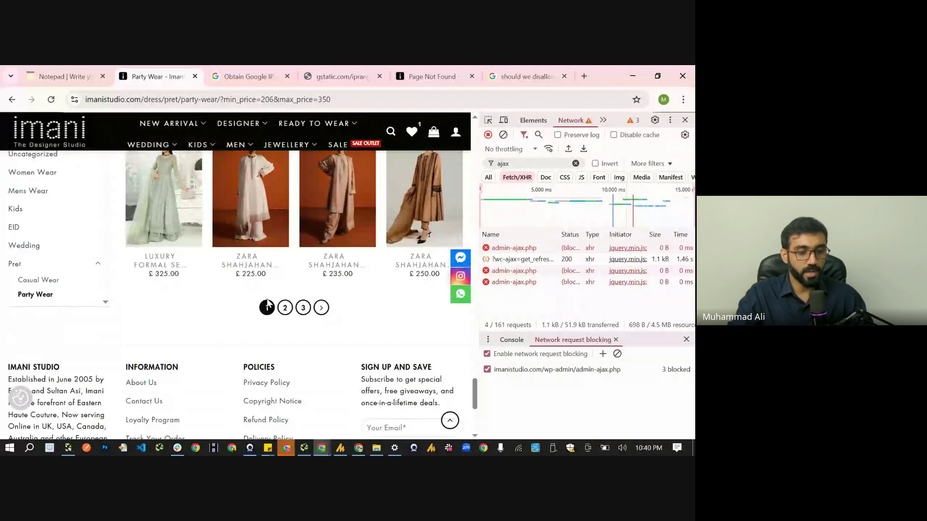
scroll(269, 243, "up", 5)
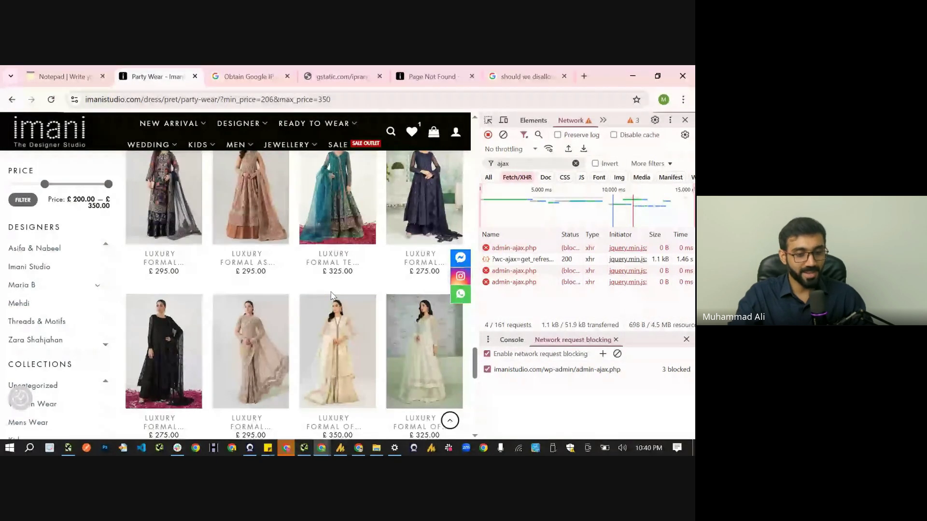
Turn off the network blocking rule for imanistudio.com/wp-admin/admin-ajax.php
right_click(523, 251)
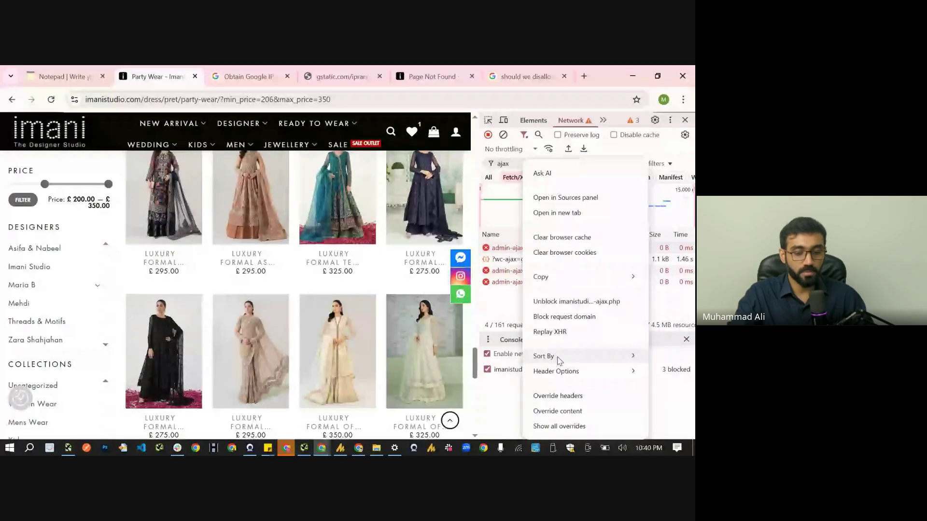
left_click(515, 385)
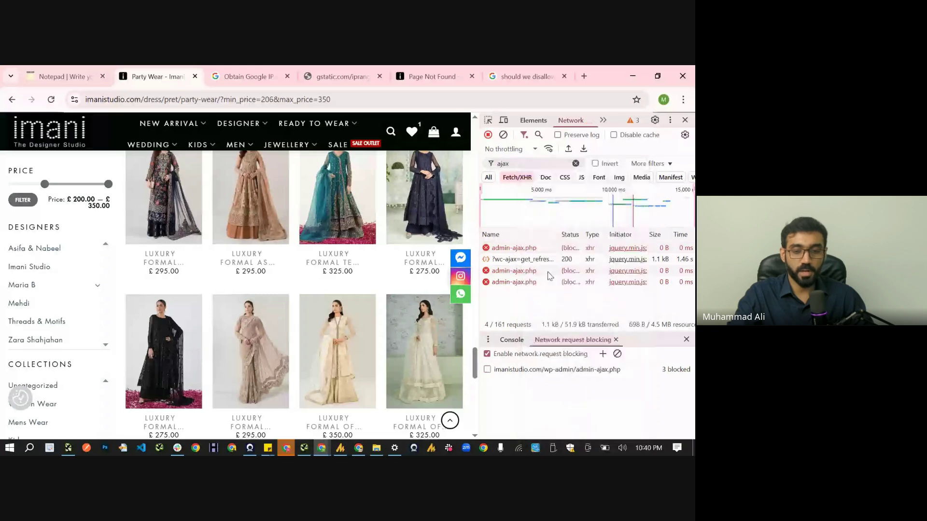
Switch to Log File Analyser and inspect the ads.txt and media catalog cache image URLs among the client errors
left_click(630, 73)
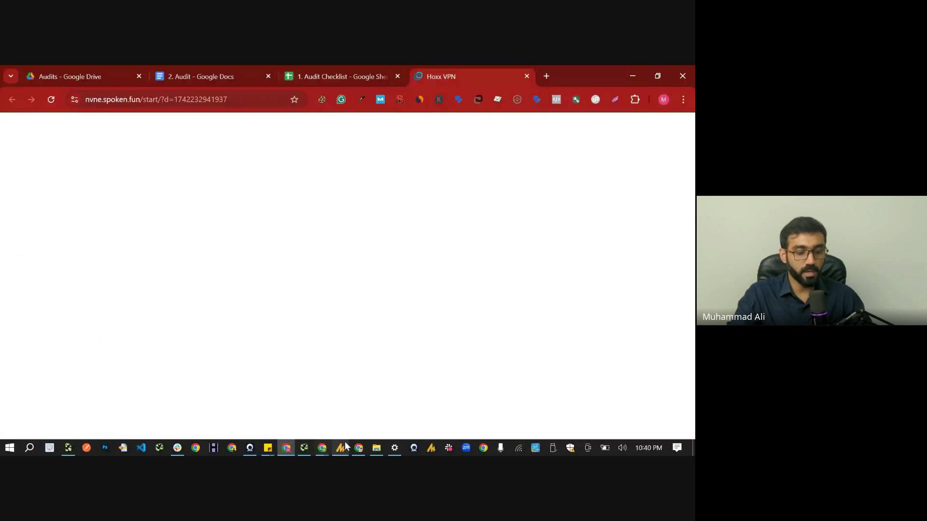
left_click(308, 449)
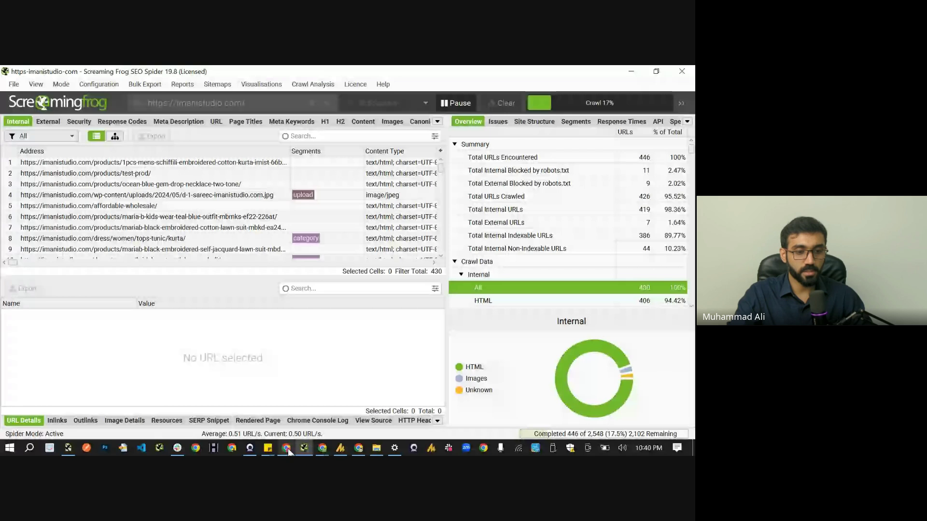
mouse_move(287, 449)
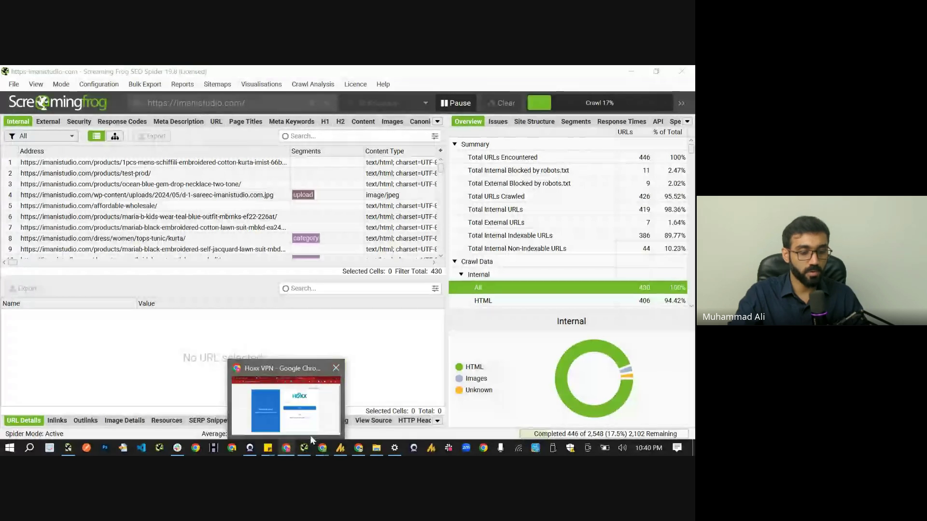
left_click(67, 450)
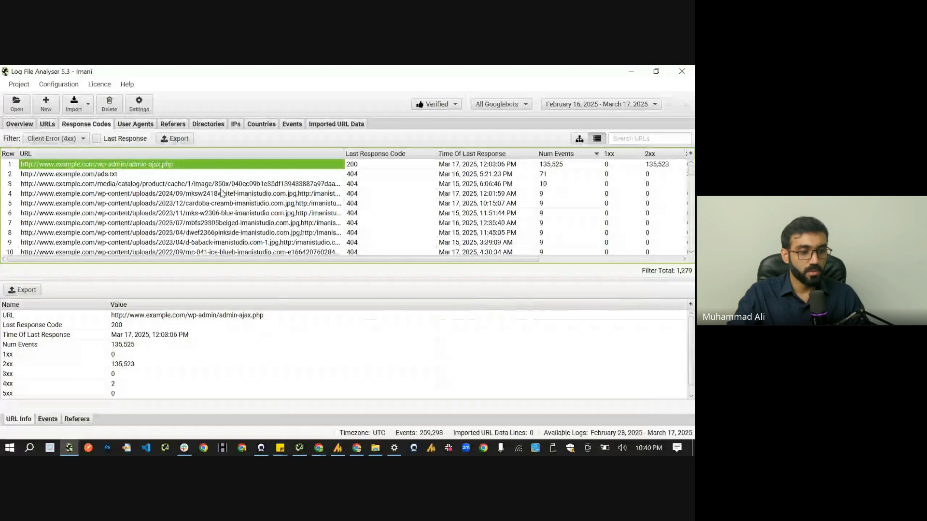
left_click(169, 174)
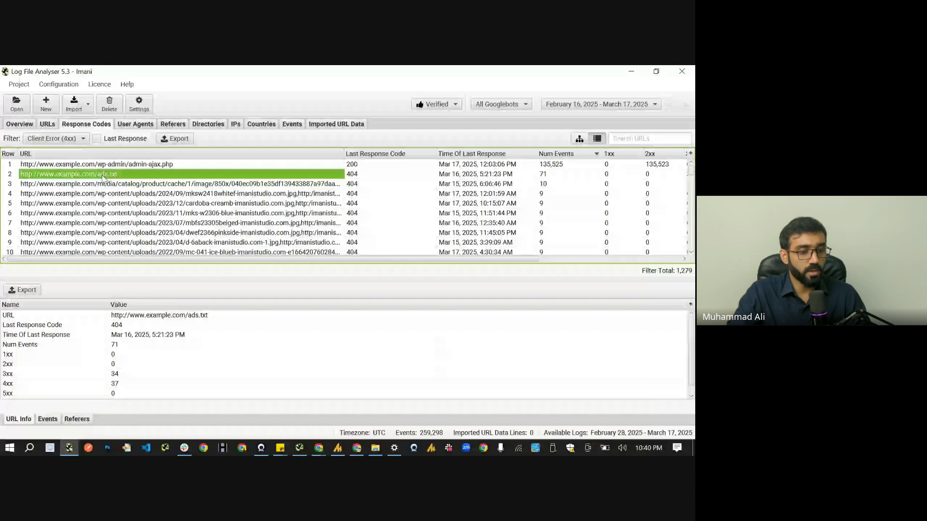
left_click(162, 184)
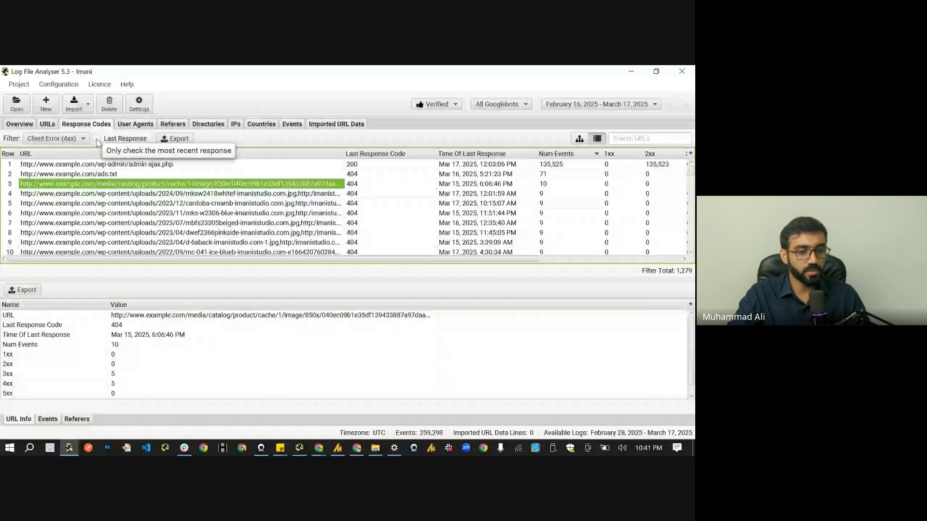
Compare the 3xx and 4xx response counts of the ads.txt URL
left_click_drag(234, 259, 377, 268)
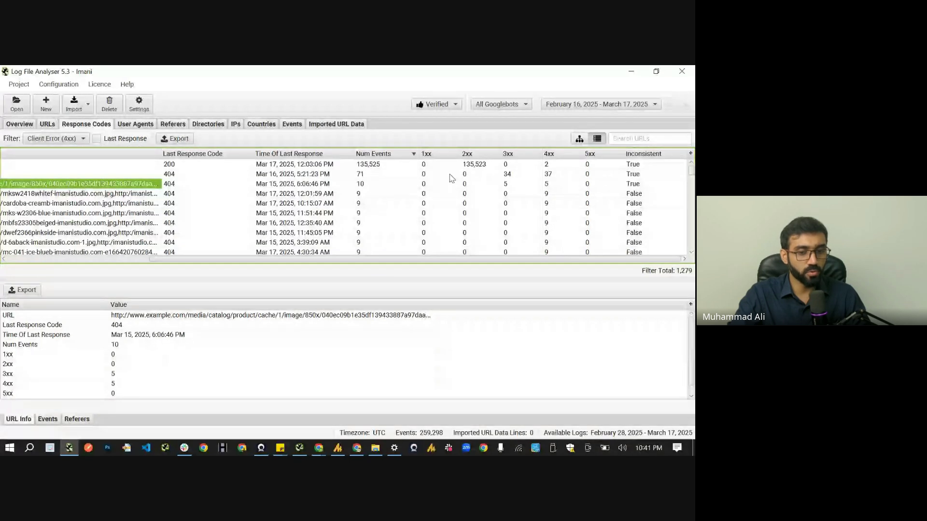
left_click(511, 175)
key("Right")
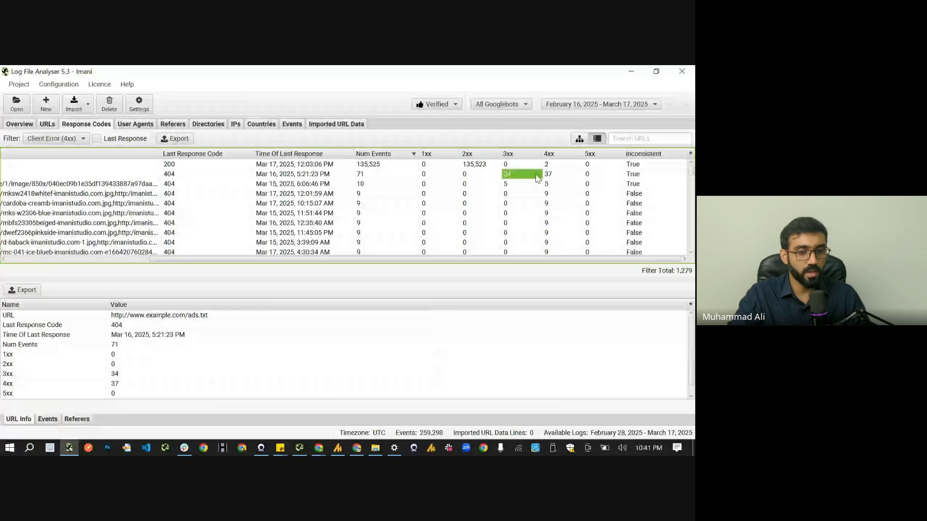
key("Left")
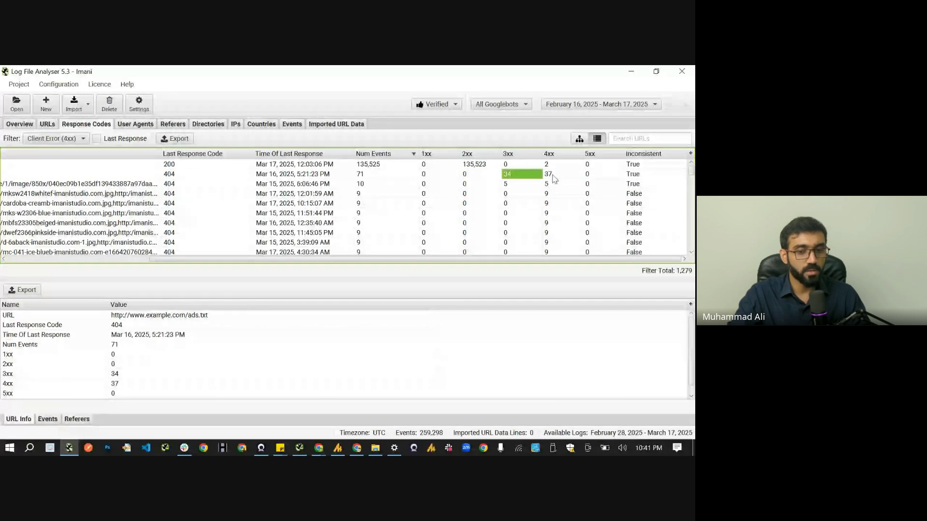
key("Right")
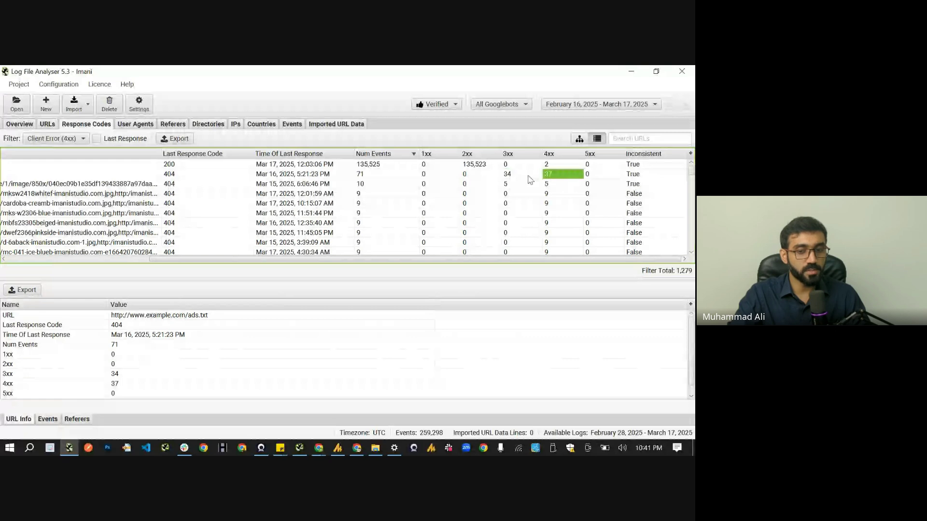
key("Left")
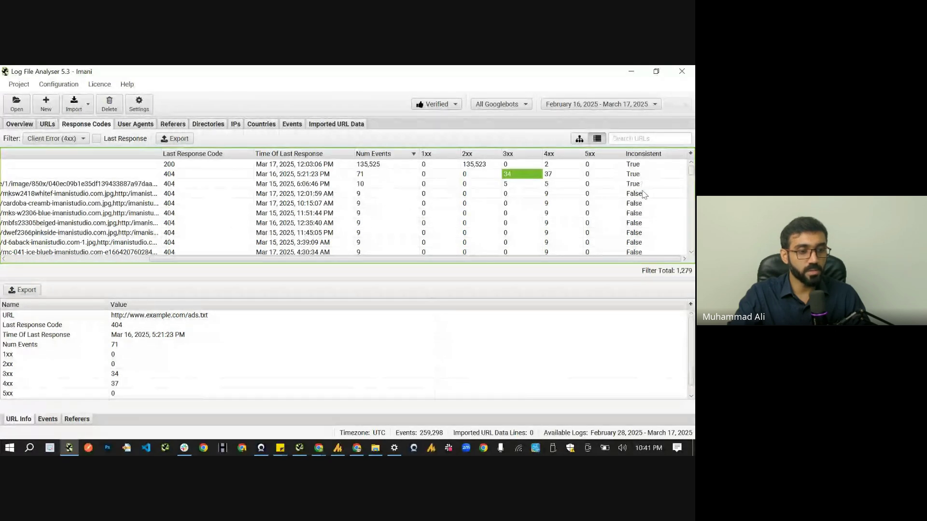
Filter the response codes to Inconsistent and sort the URLs by 5xx responses, highest first
left_click(53, 138)
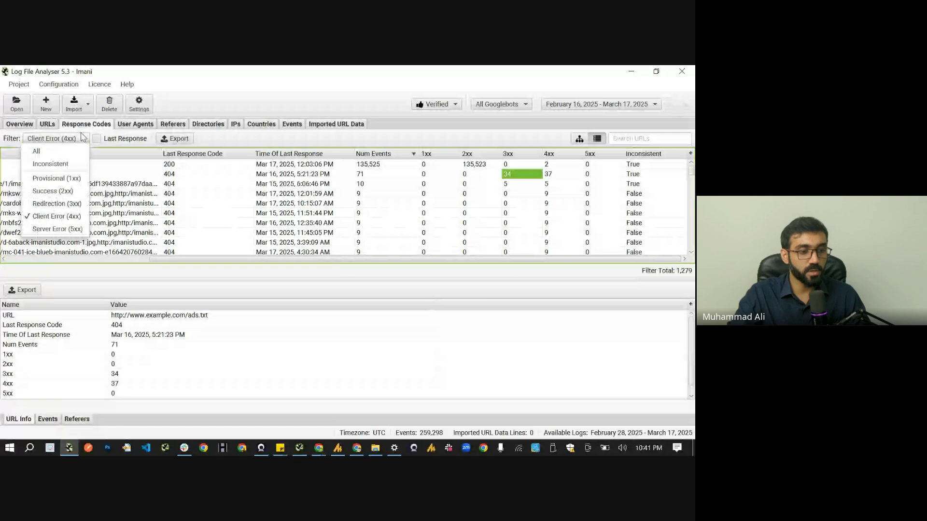
left_click(68, 164)
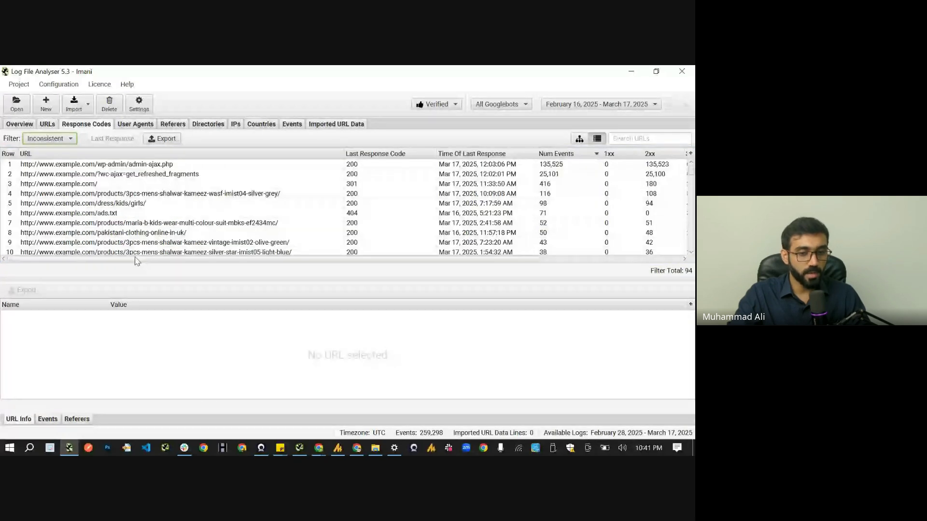
left_click_drag(135, 260, 436, 259)
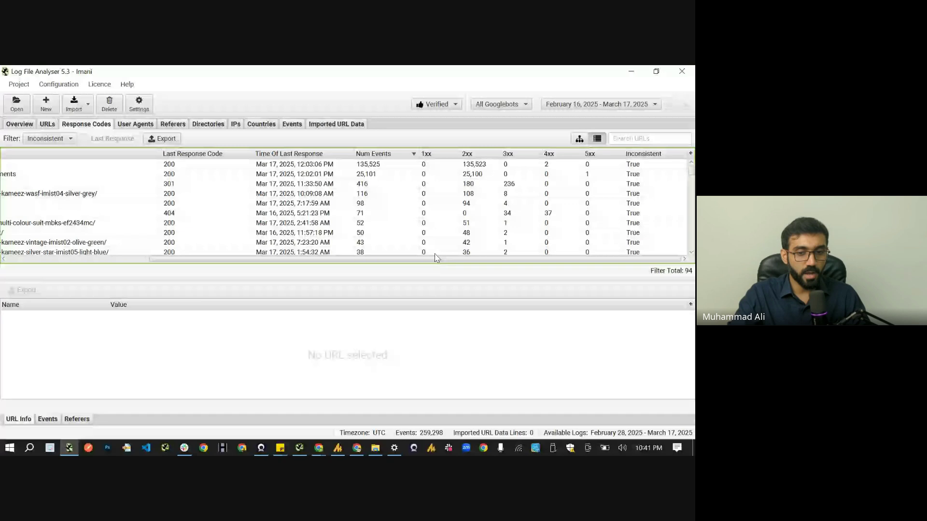
left_click(597, 153)
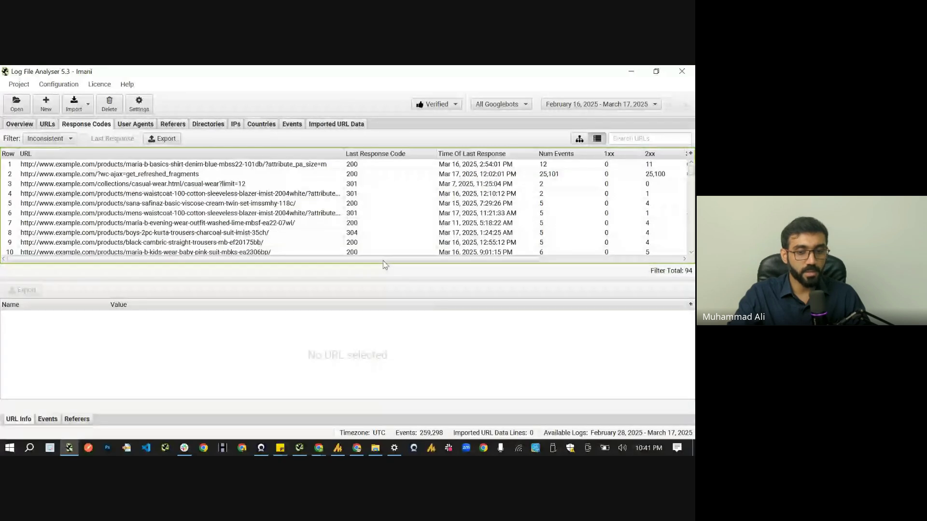
left_click_drag(384, 259, 528, 260)
Compare the 5xx and 2xx counts of the ?wc-ajax=get_refreshed_fragments URL and the maria-b-basics-shirt-denim-blue product URL
left_click(594, 174)
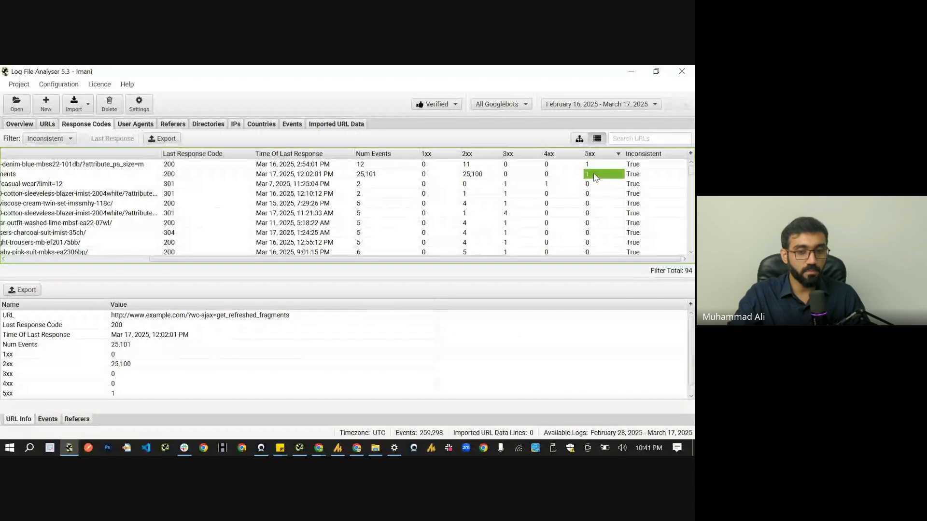
key("Up")
key("Down")
left_click(475, 174)
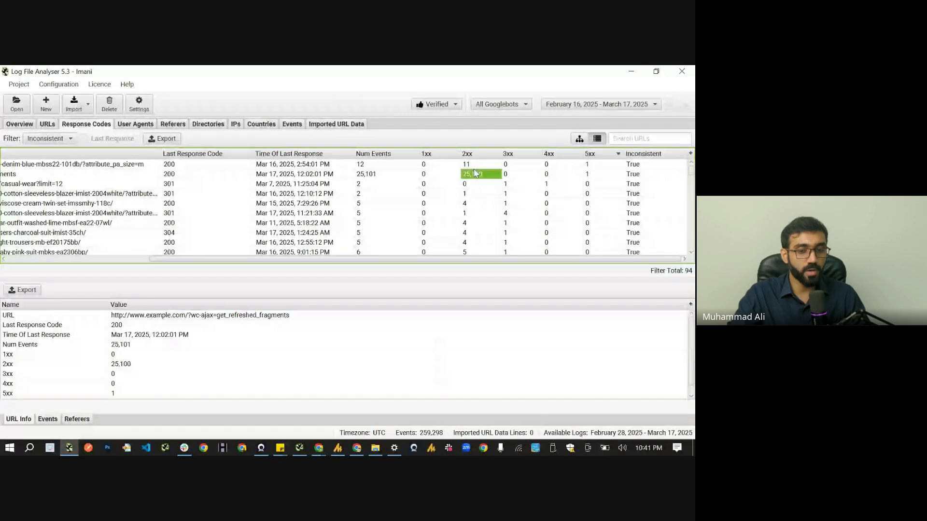
left_click(481, 164)
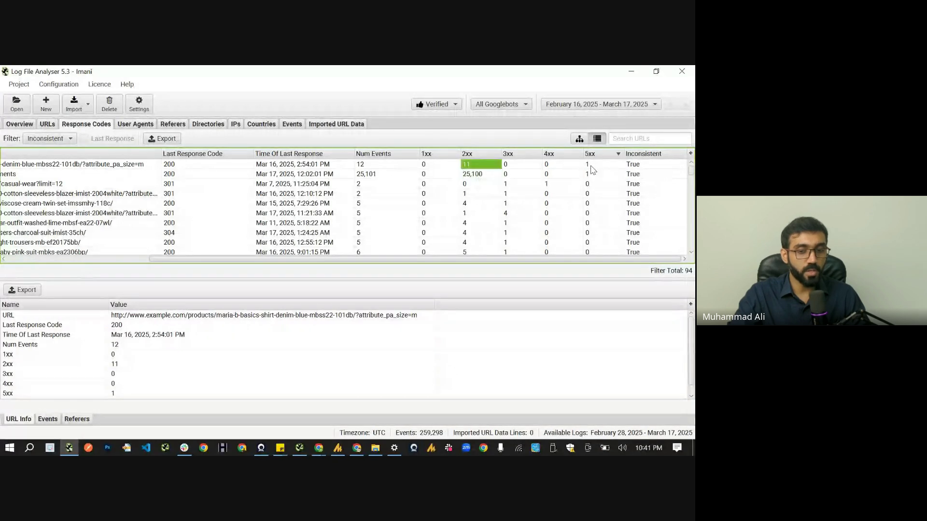
left_click(313, 166)
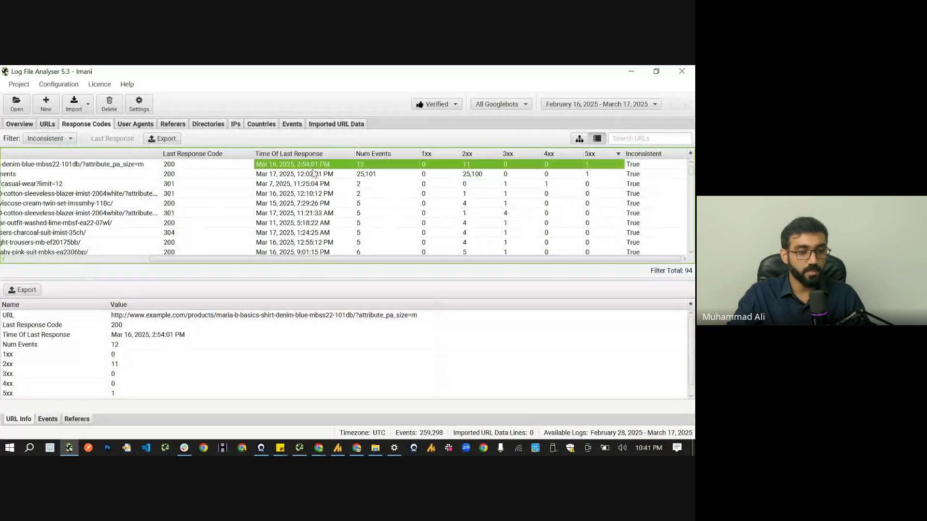
Review the response data of the ?wc-ajax=get_refreshed_fragments URL, from its full address across to its Inconsistent flag
left_click(29, 174)
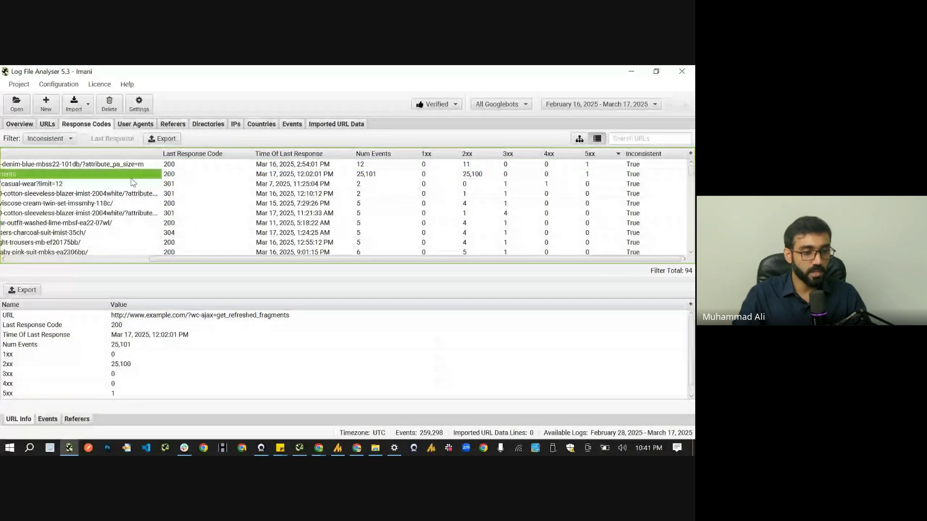
scroll(132, 181, "left", 5)
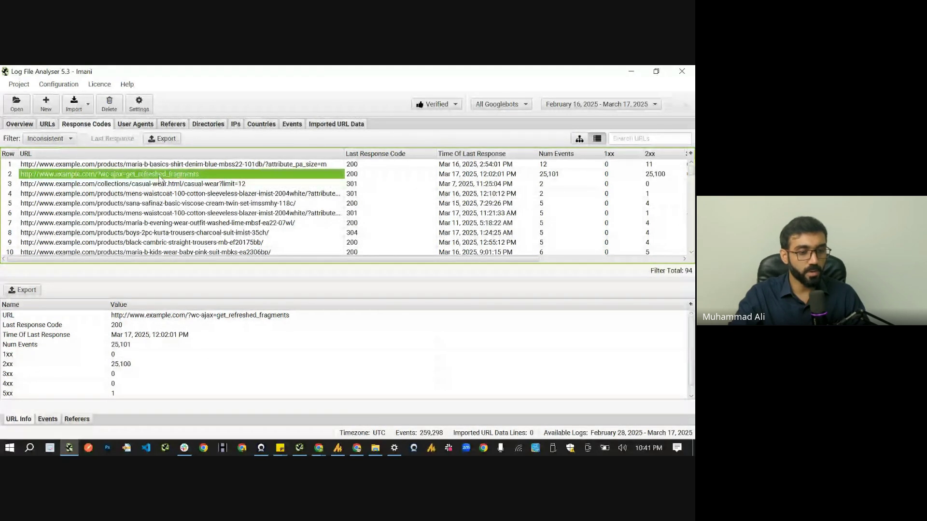
key("Right")
key("Right")
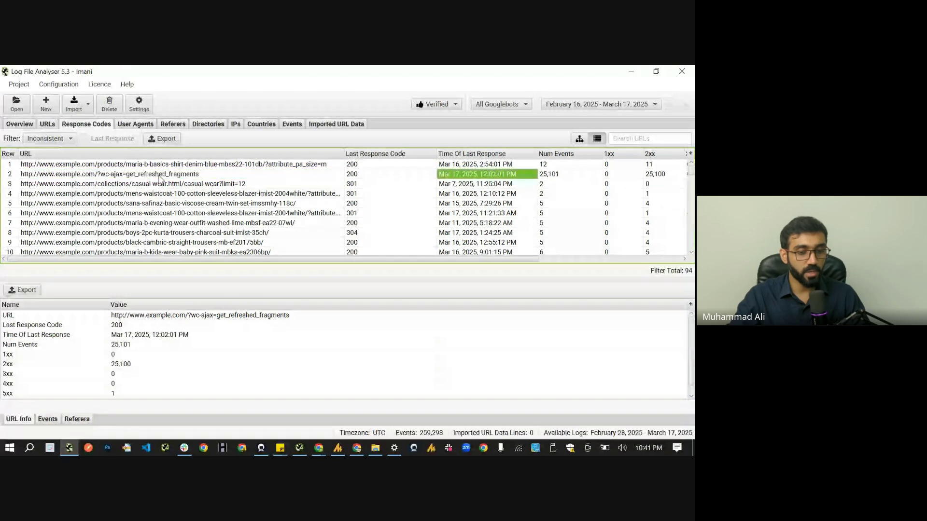
key("Right")
key("Right")
key("Right")
key("Right")
key("Right")
key("Right")
key("Right")
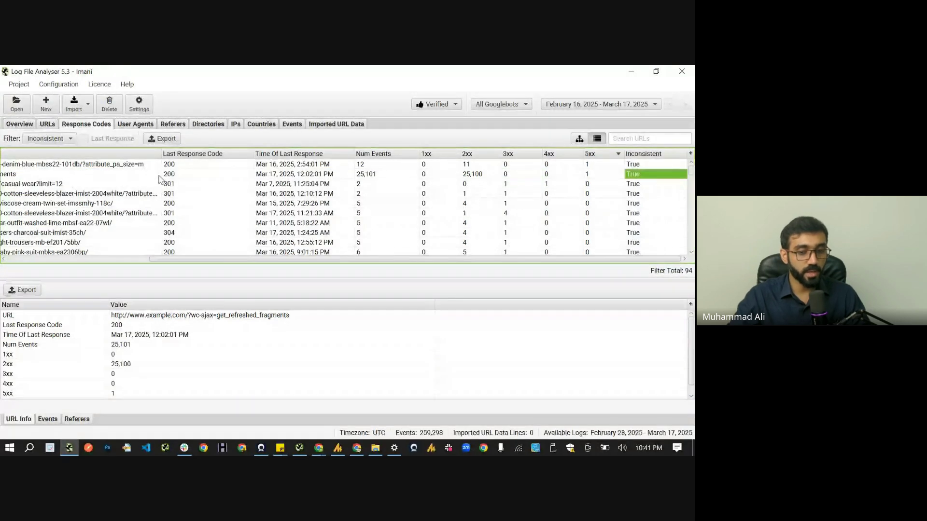
Compare the 5xx counts of the ?wc-ajax=get_refreshed_fragments URL and the denim-blue shirt product URL again
key("Down")
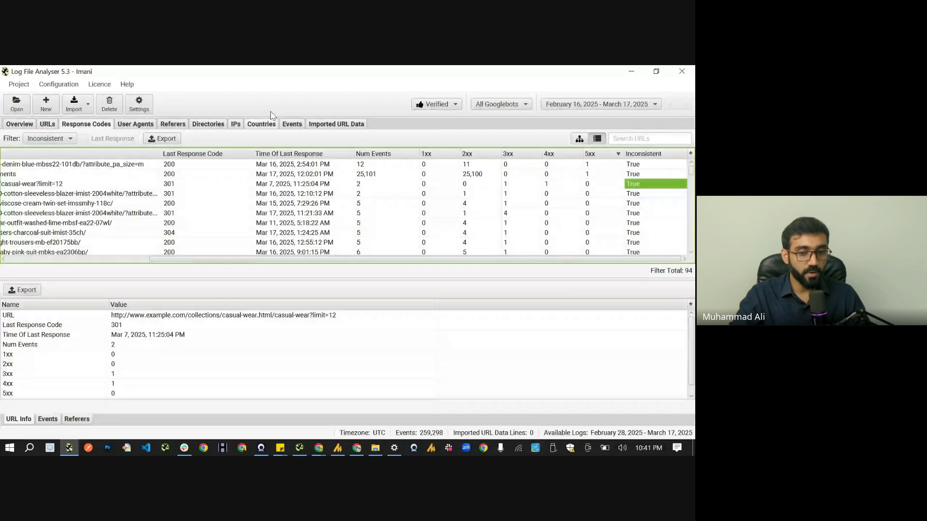
left_click(605, 174)
left_click(605, 166)
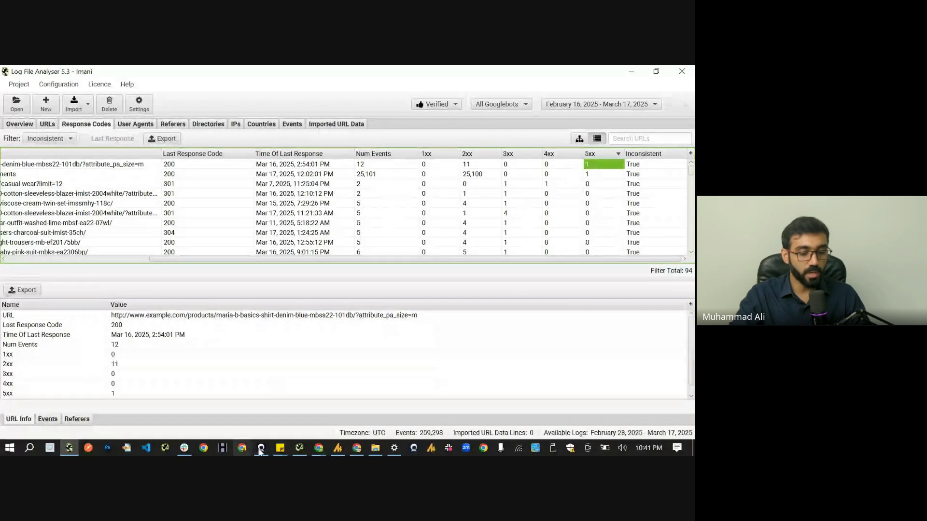
Switch to Google Search Console and examine the reasons why pages aren't indexed, including Server error (5xx)
mouse_move(322, 452)
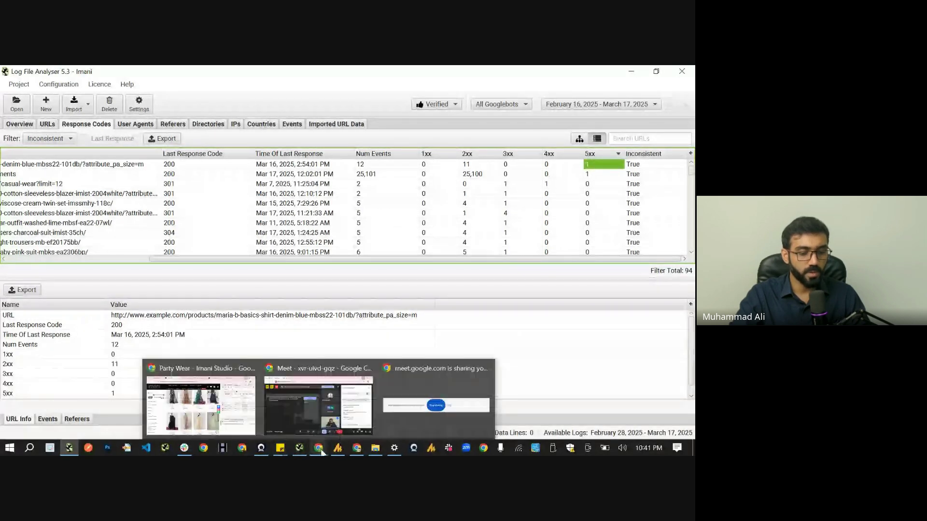
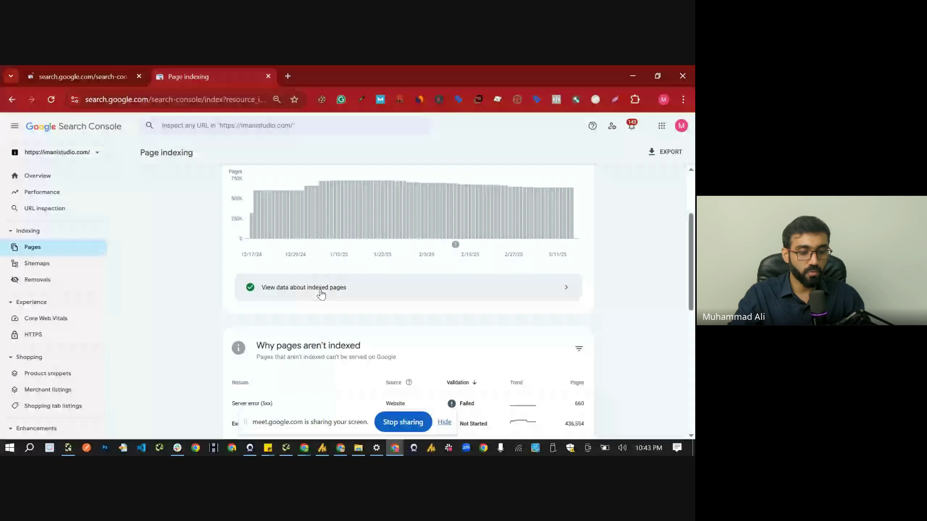
scroll(331, 288, "down", 2)
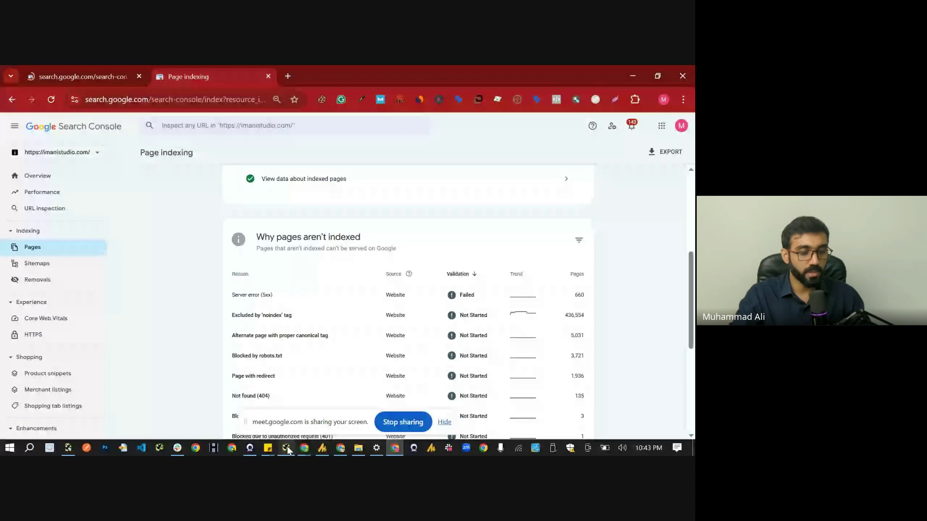
Switch back to Log File Analyser and check the ?wc-ajax=get_refreshed_fragments URL and its 5xx count
left_click(73, 449)
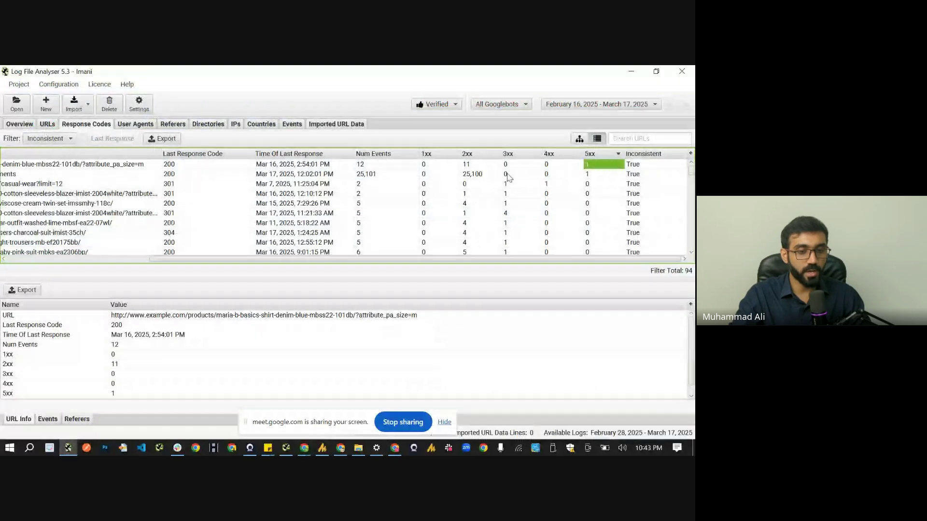
left_click(602, 175)
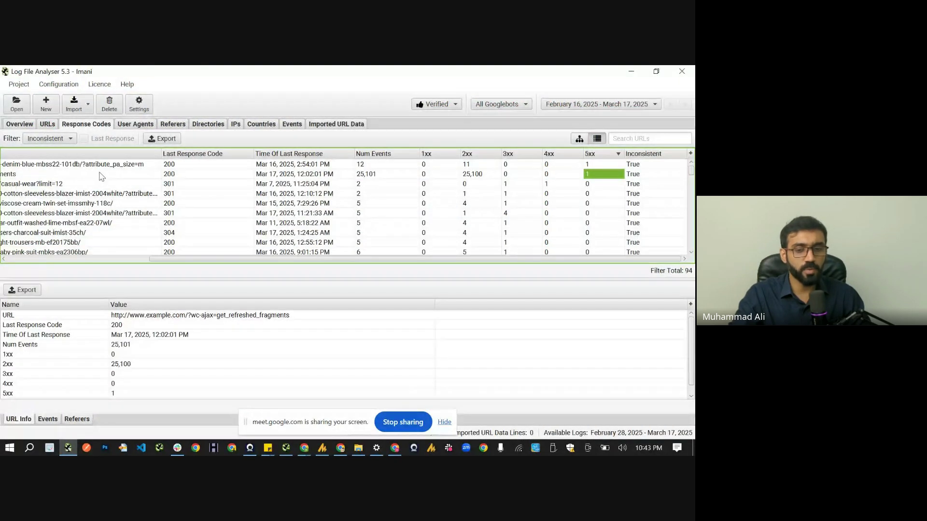
left_click(3, 172)
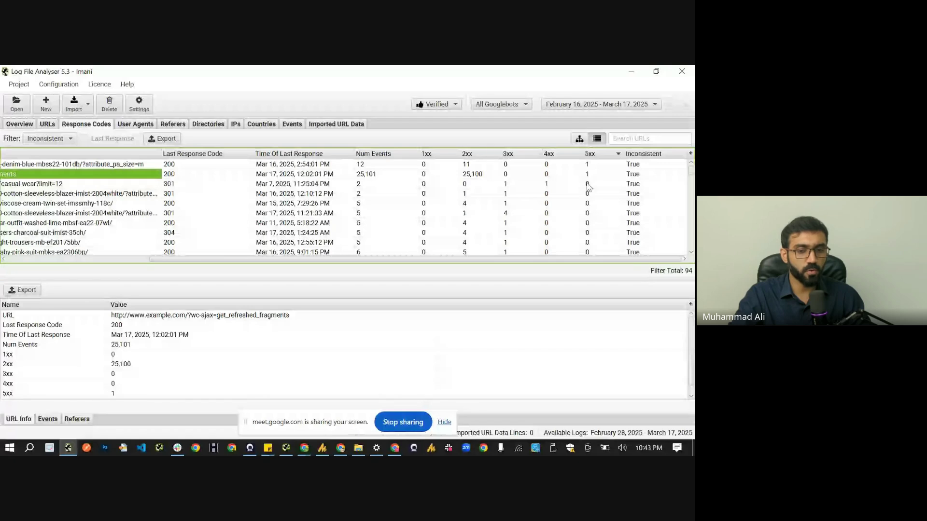
Find the semi-formal-suit-gold-maroon-anfr-285gm product URL among the inconsistent URLs and examine its number of events and 2xx responses
scroll(603, 184, "down", 5)
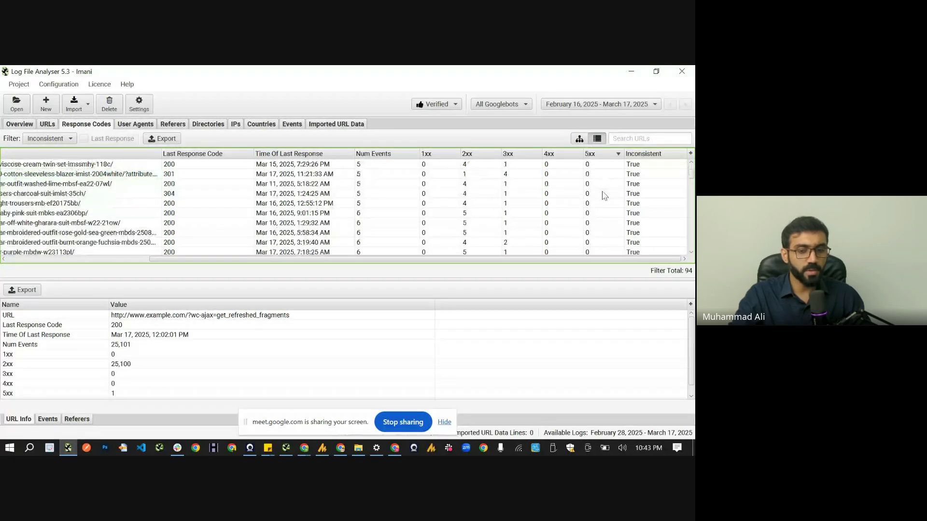
left_click(510, 196)
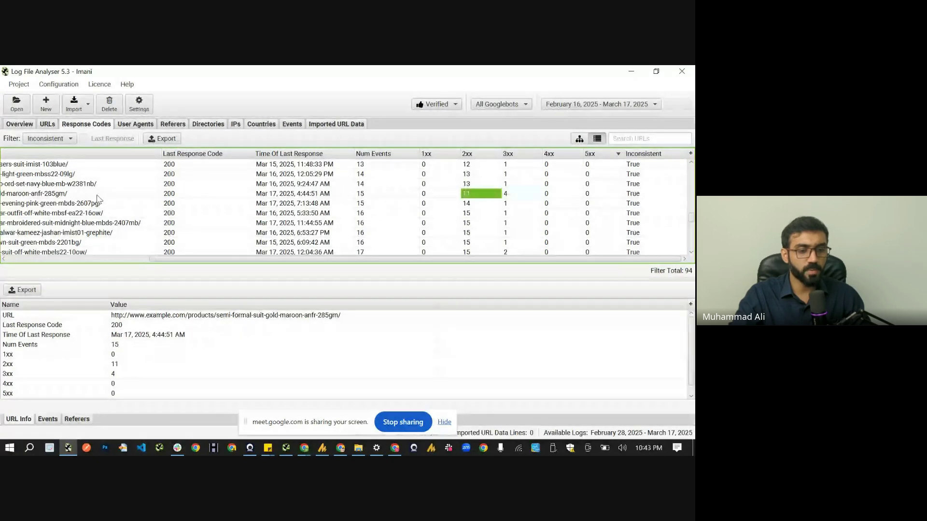
key("Left")
key("Left")
key("Left")
key("Left")
key("Left")
key("Left")
left_click(475, 194)
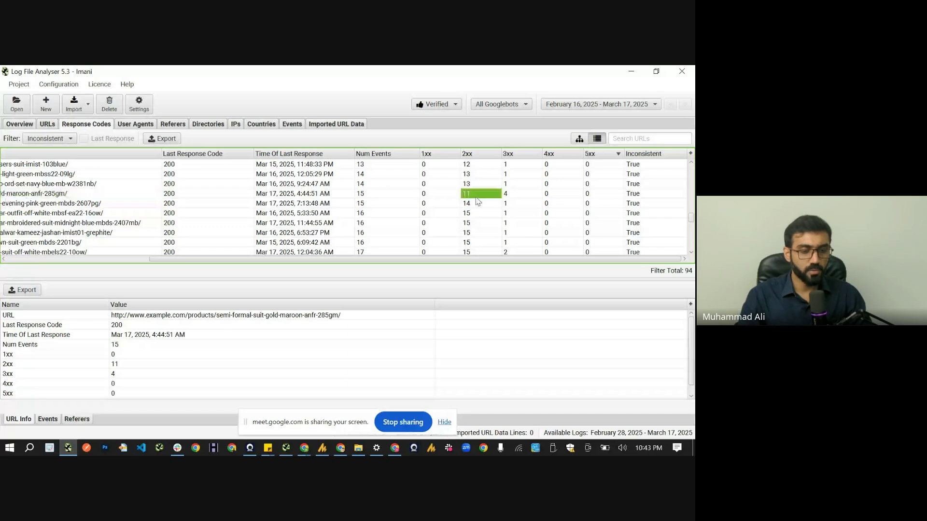
key("Left")
key("Left")
key("Left")
key("Left")
key("Left")
key("Left")
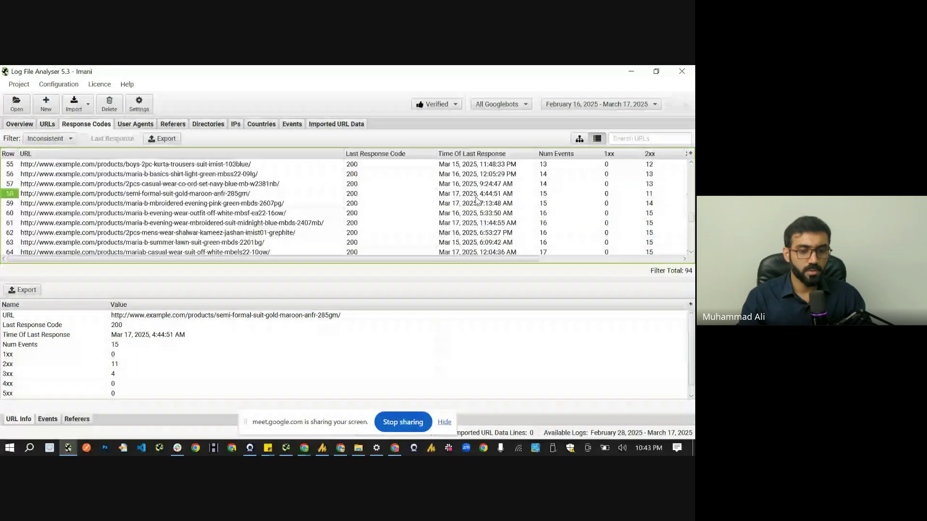
key("Right")
key("Right")
key("Right")
key("Right")
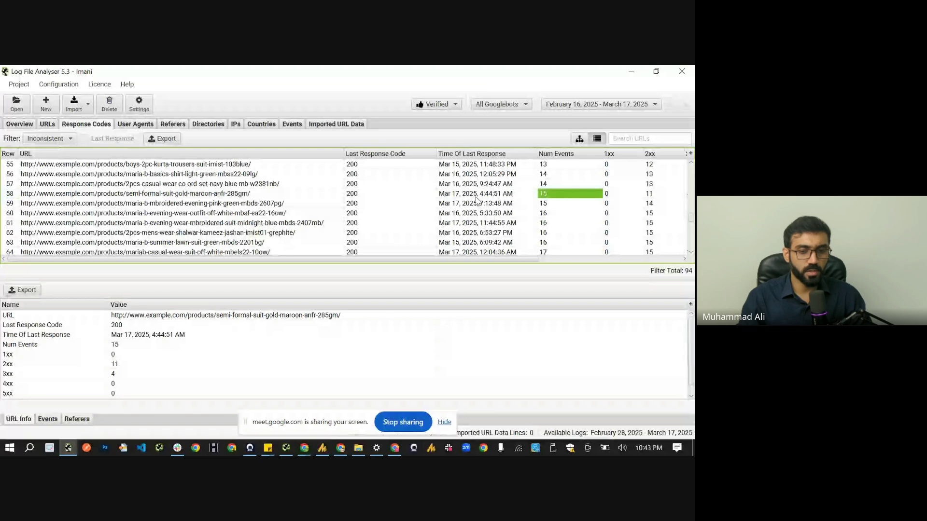
key("Right")
key("Right")
Go through the following inconsistent product URLs down to black-raw-silk-groom-khussa-shoes-mnks104blk, checking their 2xx counts
key("Down")
key("Down")
key("Down")
key("Down")
key("Down")
key("Down")
key("Down")
key("Down")
key("Down")
key("Down")
key("Down")
key("Down")
key("Down")
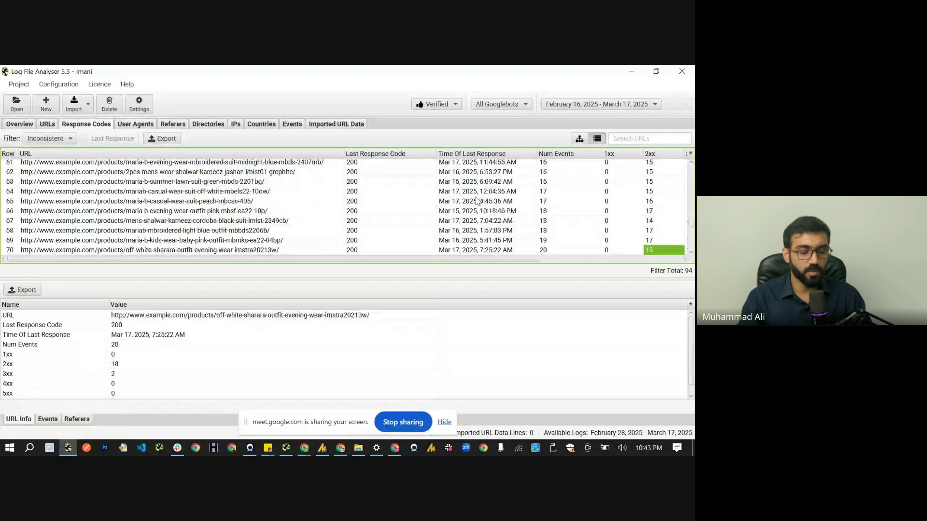
key("Left")
key("Left")
key("Left")
key("Left")
key("Left")
key("Left")
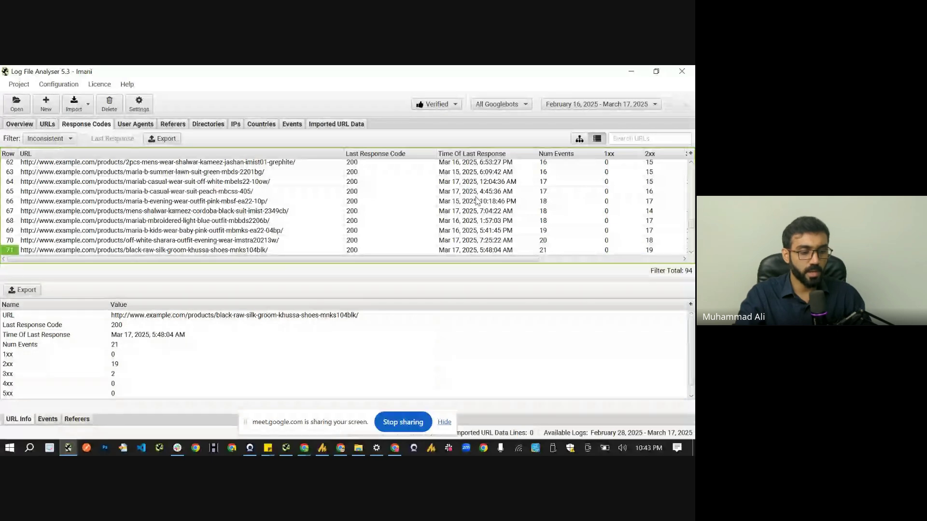
Show the log events of the black-raw-silk-groom-khussa-shoes-mnks104blk URL and review their response codes
left_click(43, 420)
left_click(158, 346)
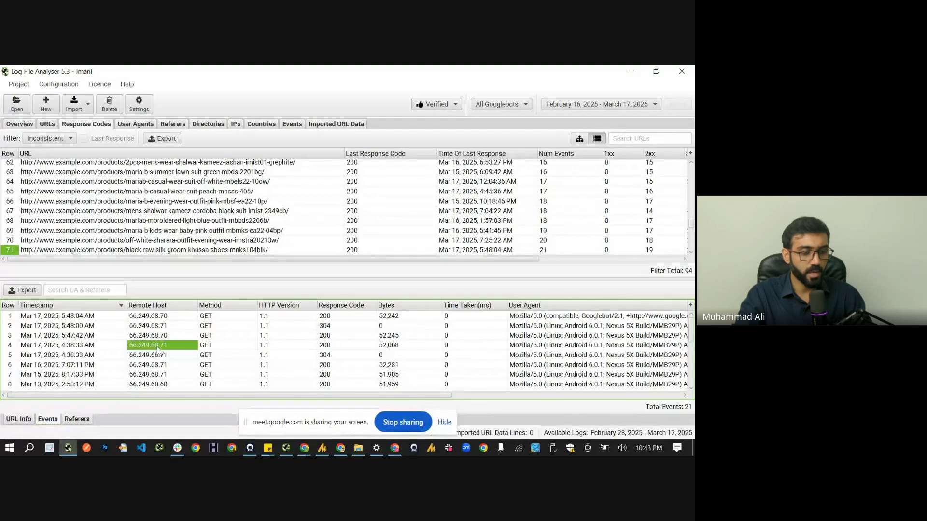
scroll(535, 351, "down", 5)
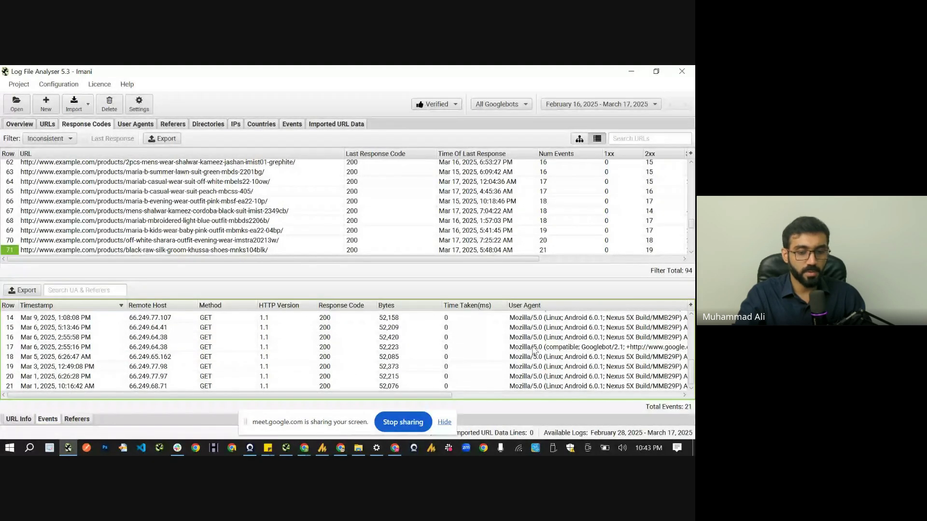
scroll(534, 351, "up", 5)
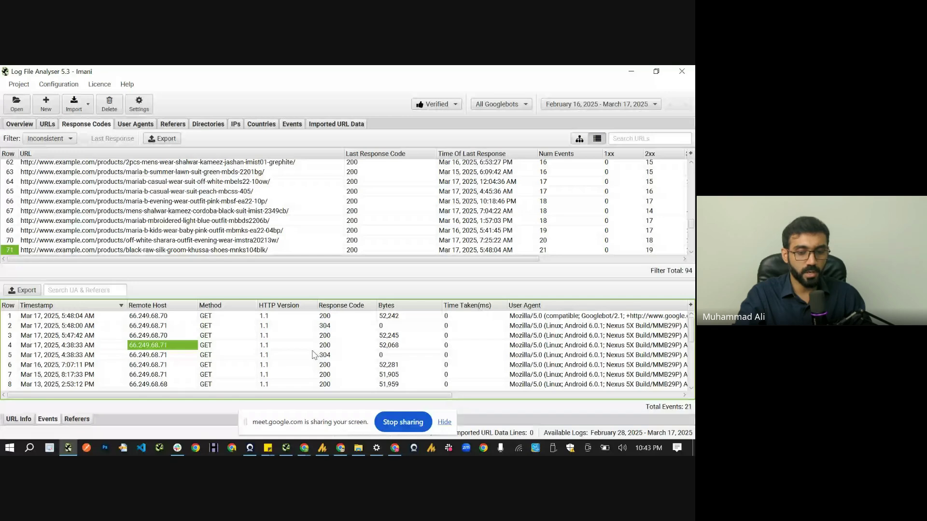
Inspect the user agent, referer and verification status of the khussa shoes URL's most recent events
left_click(590, 317)
key("Right")
key("Right")
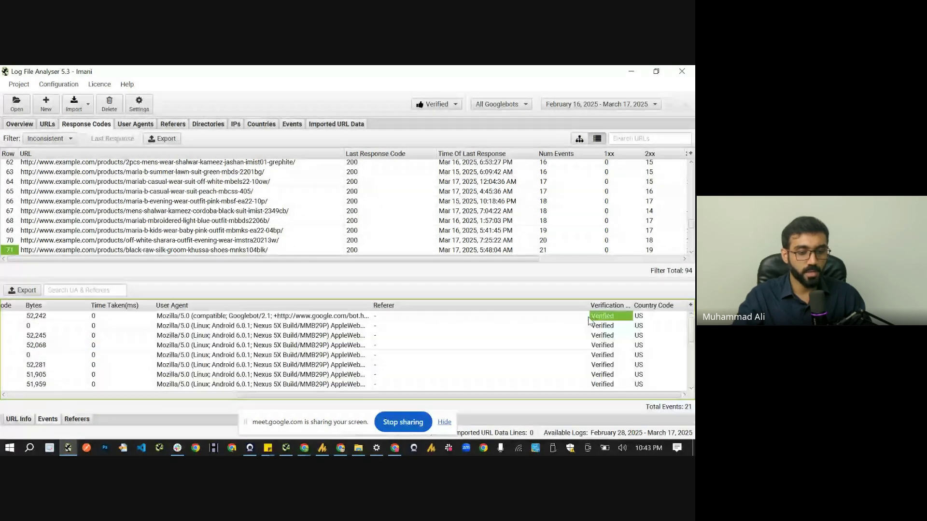
key("Left")
key("Left")
key("Down")
key("Down")
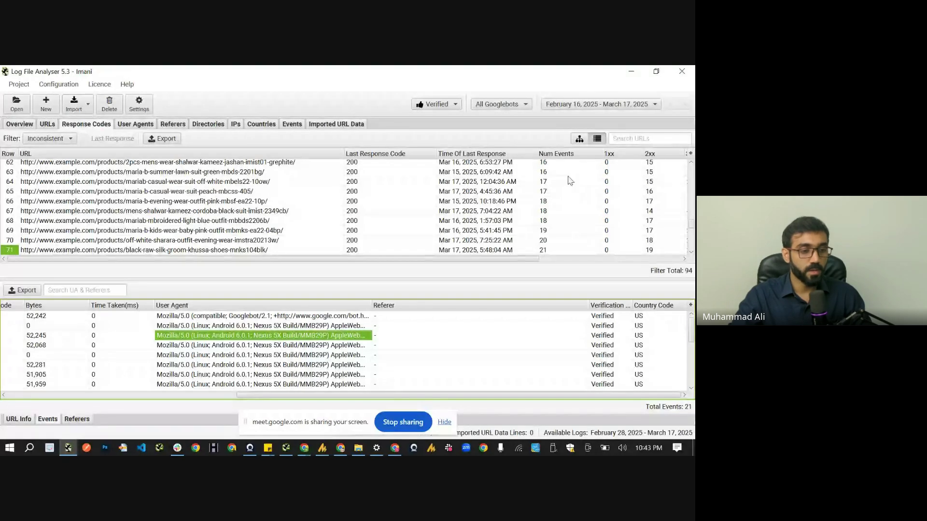
Open the user agents report and set the bot filter to All Bots
left_click(144, 127)
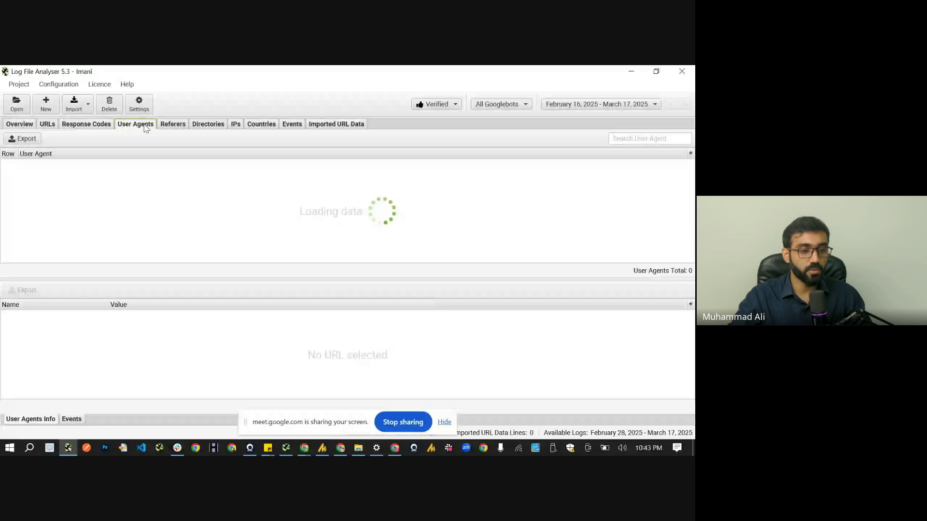
left_click(501, 104)
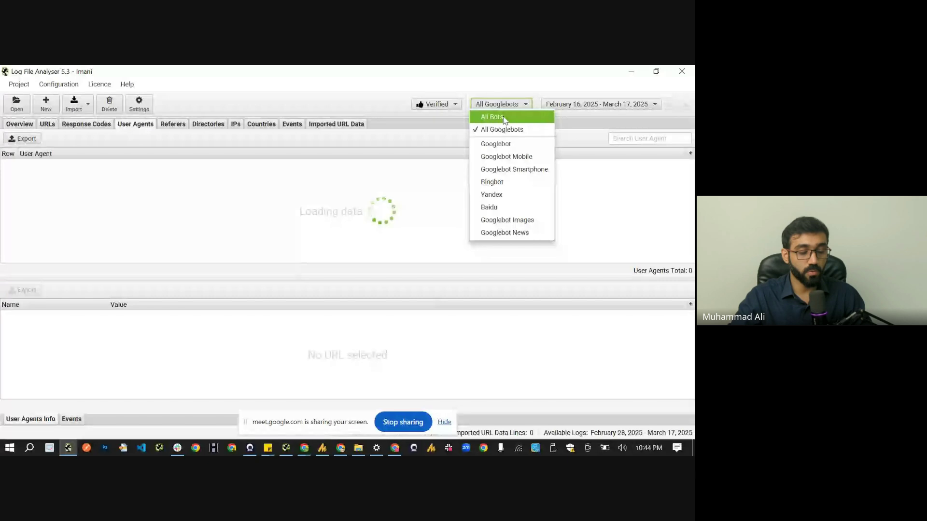
left_click(503, 118)
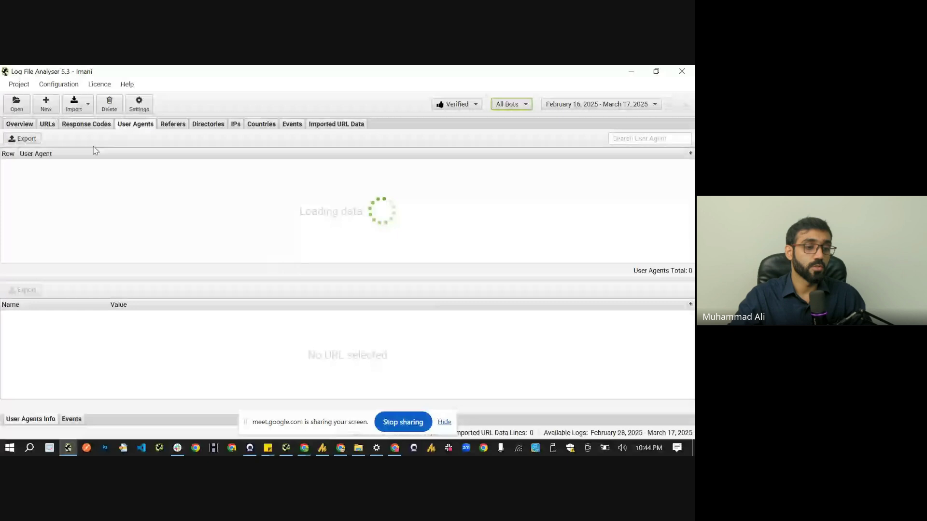
Open the referers report and hide the screen-sharing notice
left_click(167, 127)
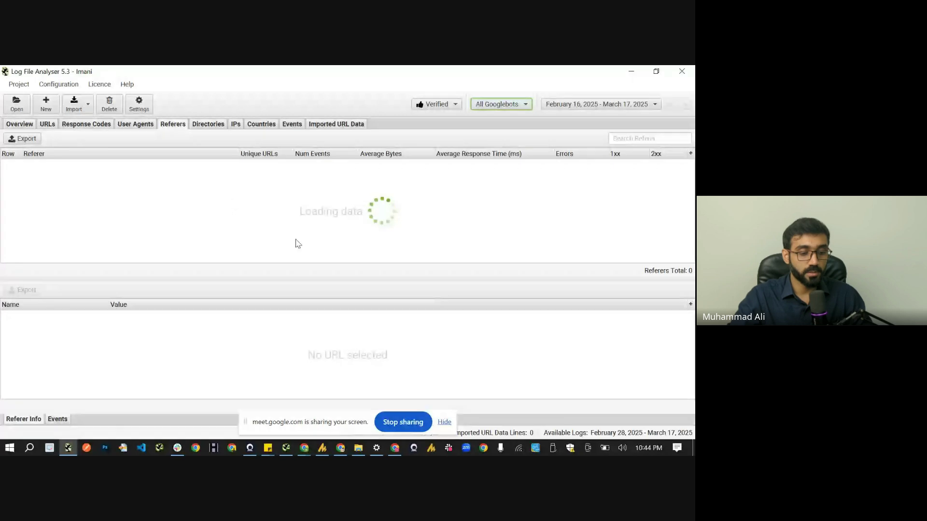
left_click(445, 422)
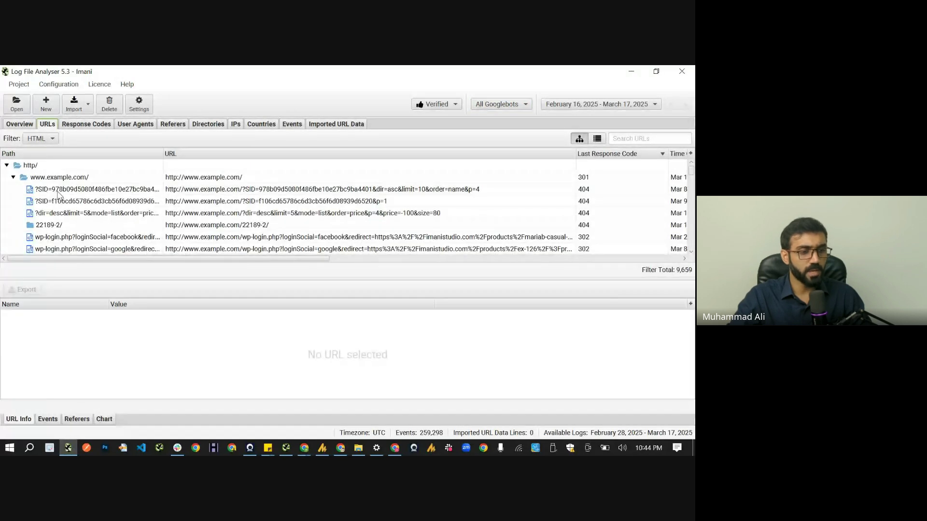
left_click(57, 177)
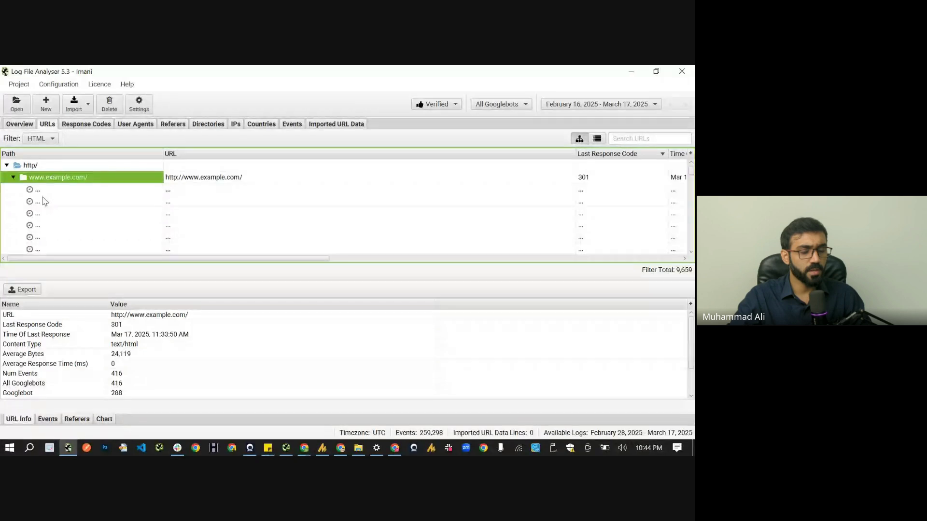
scroll(44, 200, "down", 1)
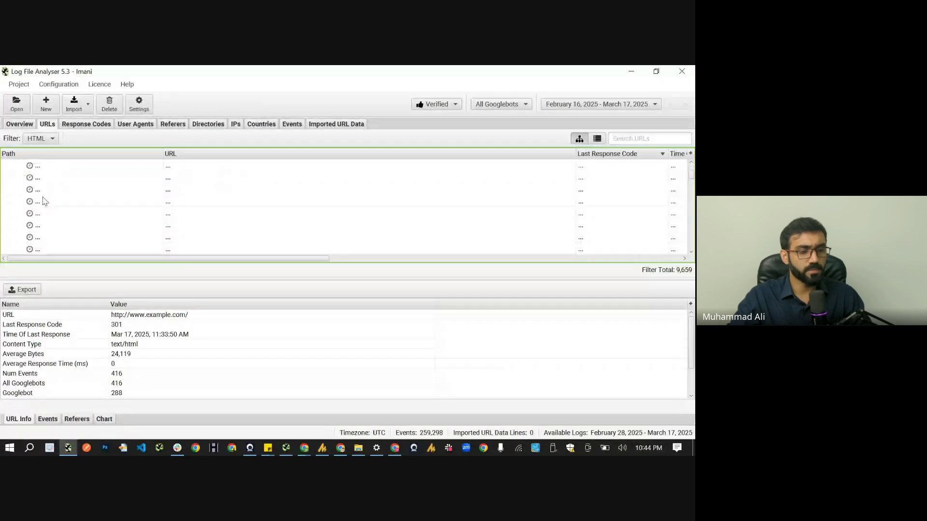
scroll(44, 201, "up", 1)
left_click(95, 201)
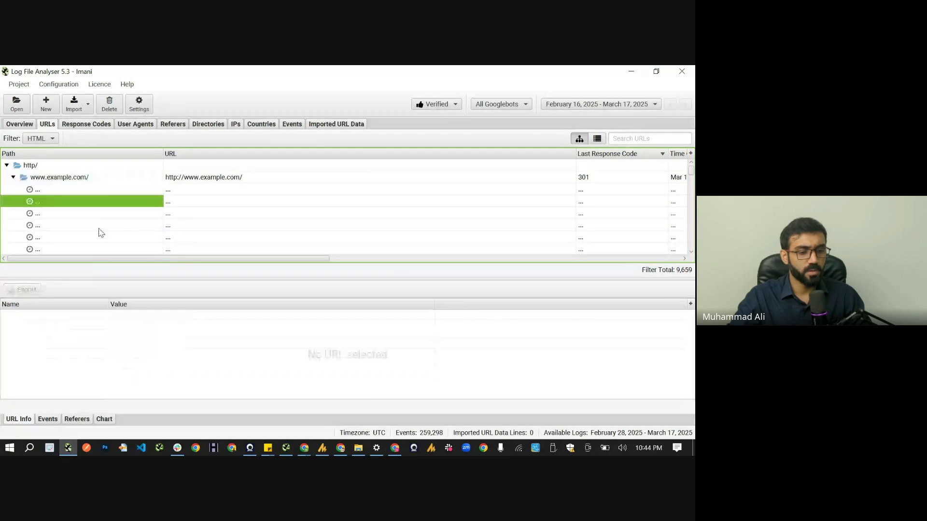
left_click(99, 227)
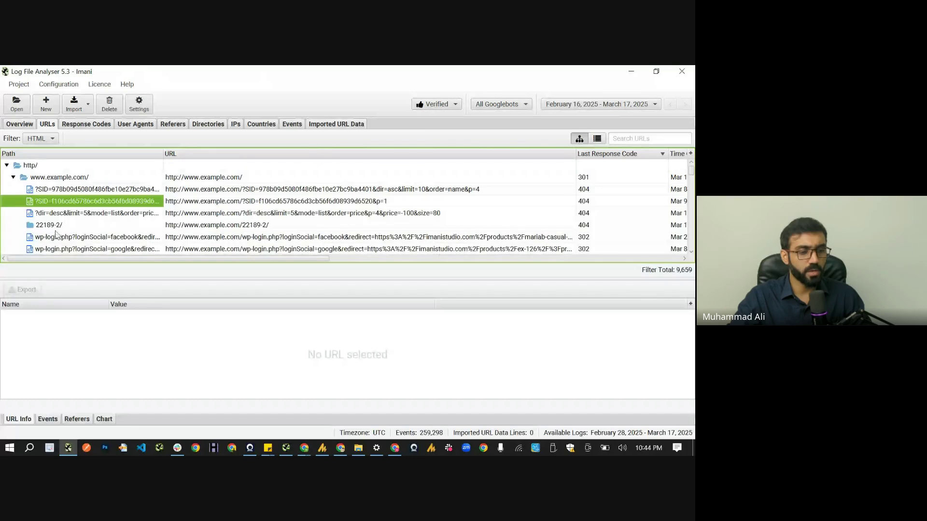
scroll(56, 235, "down", 5)
scroll(693, 177, "up", 5)
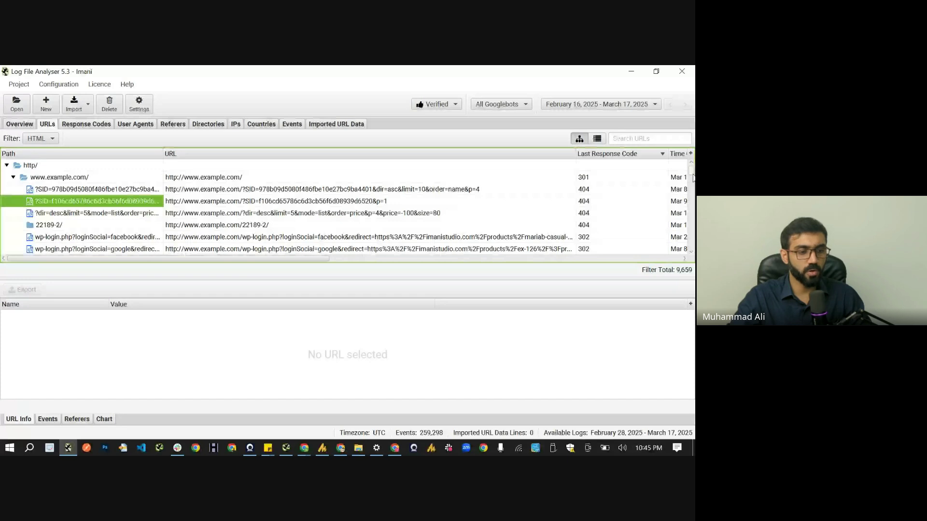
scroll(693, 177, "down", 10)
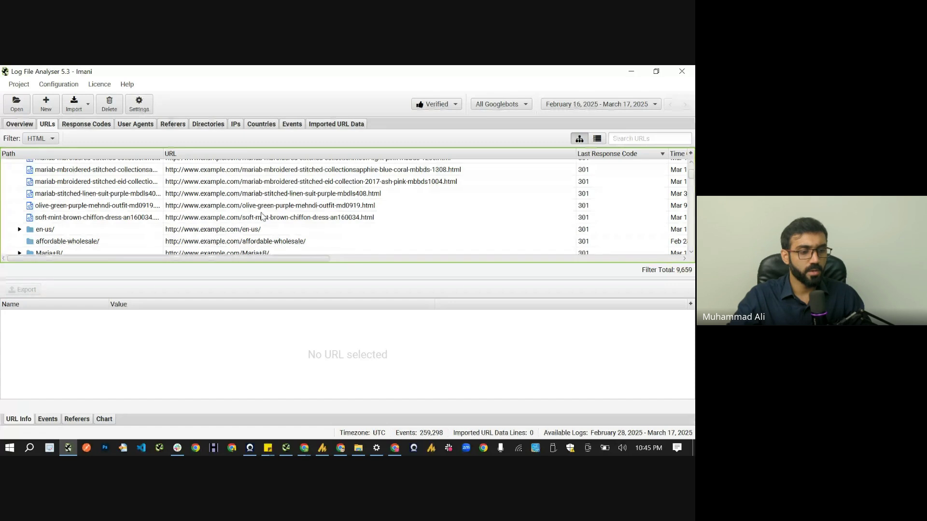
scroll(261, 216, "down", 3)
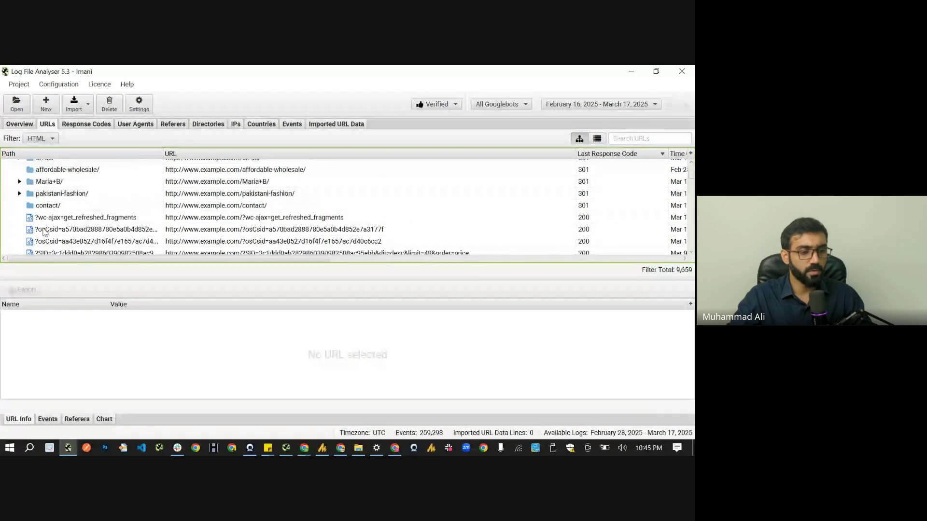
scroll(58, 225, "down", 3)
scroll(70, 222, "down", 10)
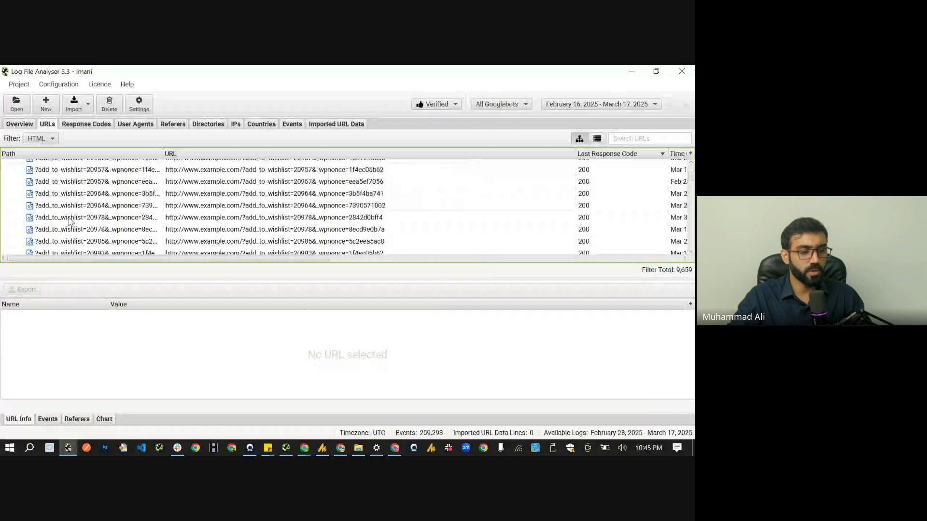
scroll(70, 221, "down", 10)
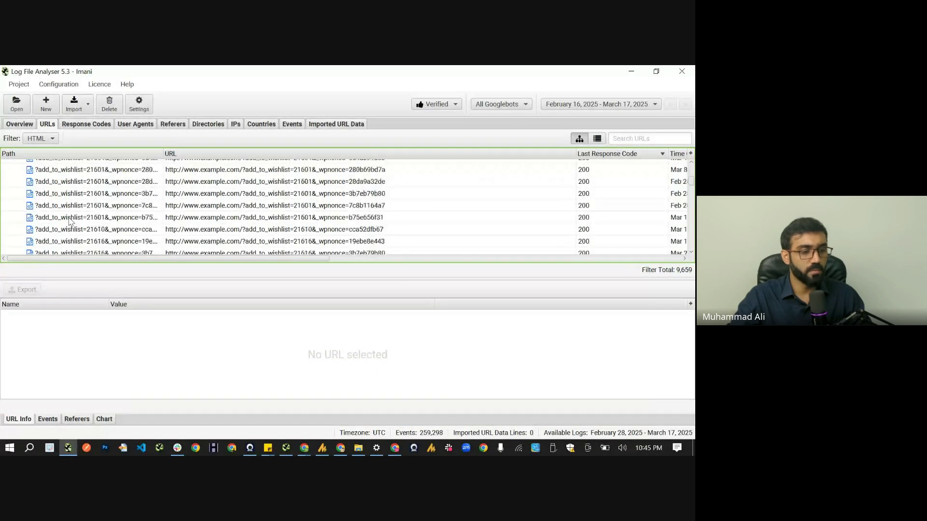
scroll(70, 221, "down", 5)
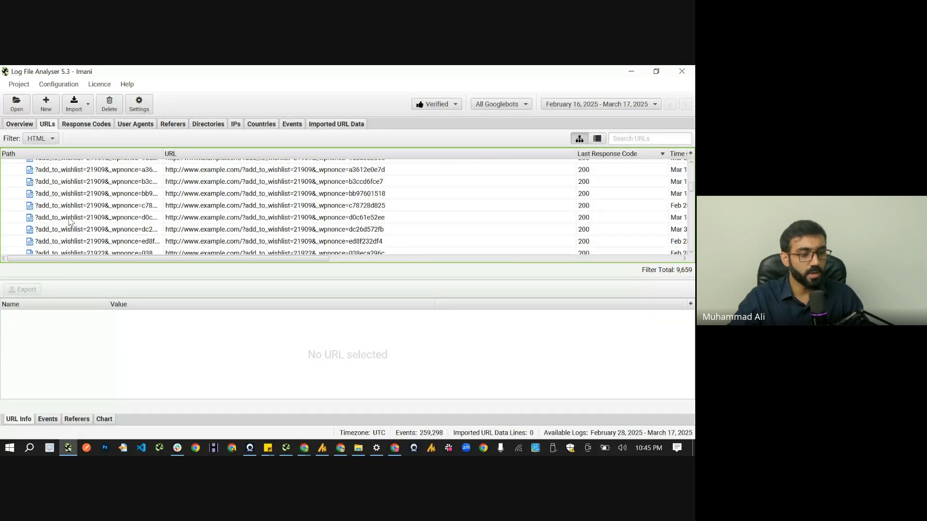
left_click(93, 221)
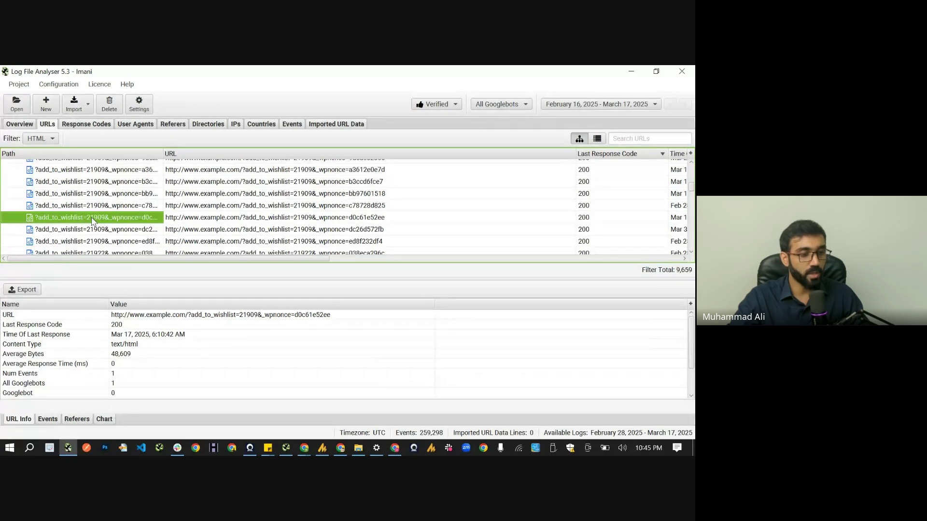
Examine the range of add_to_wishlist URLs and their last response codes across different item IDs
scroll(93, 221, "up", 5)
scroll(93, 221, "up", 10)
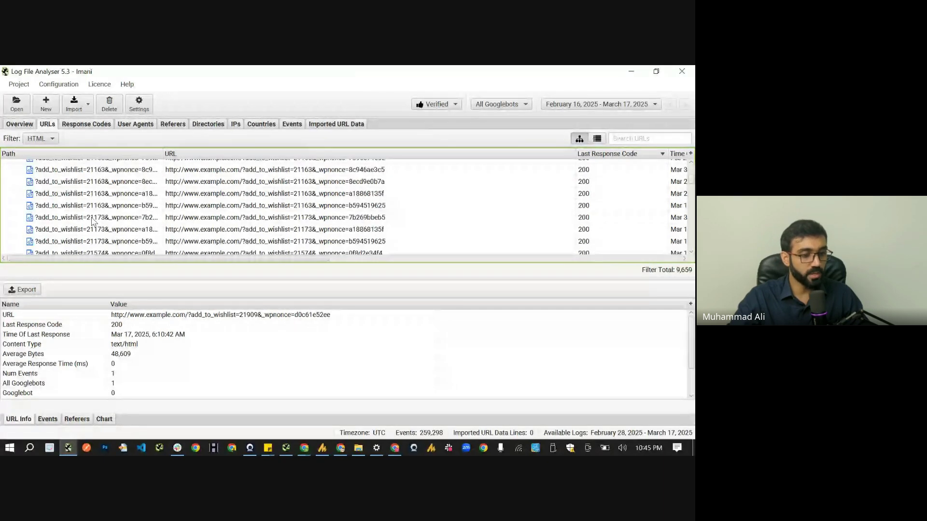
scroll(93, 221, "down", 10)
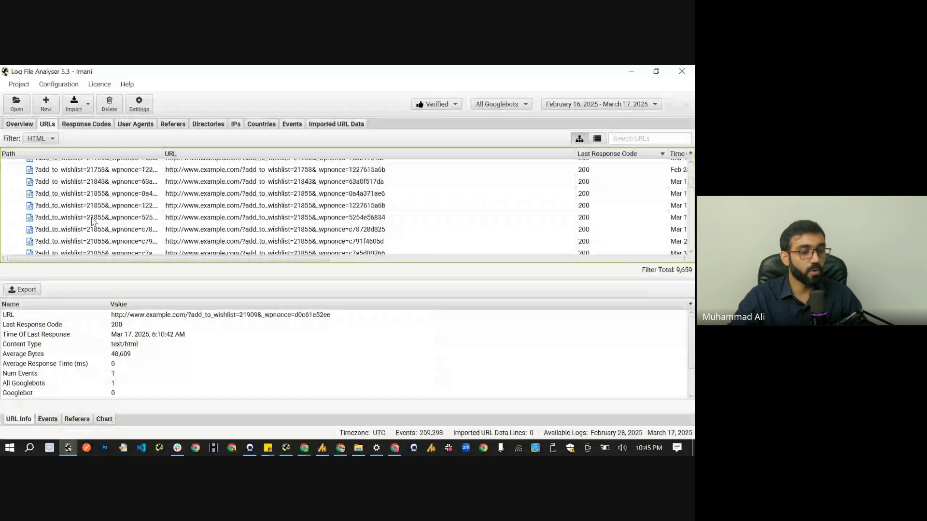
scroll(93, 222, "down", 2)
scroll(93, 221, "down", 4)
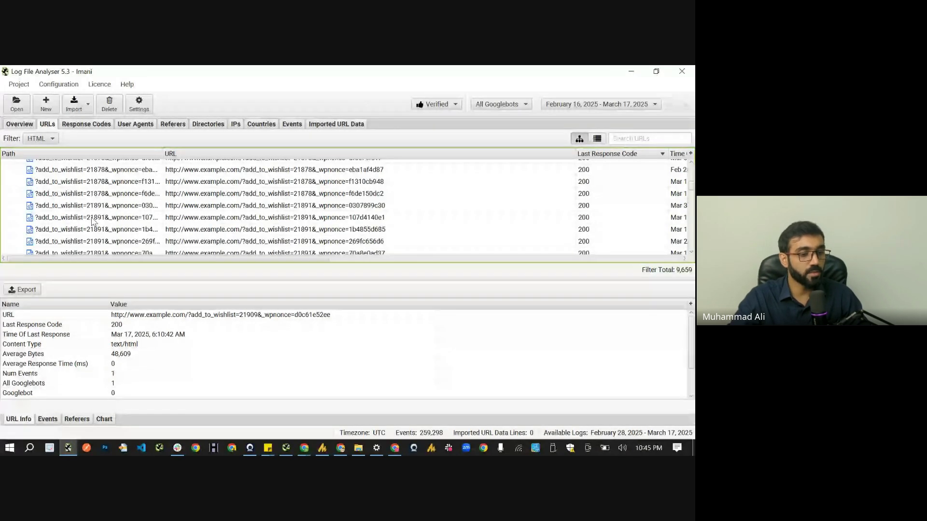
scroll(93, 222, "down", 10)
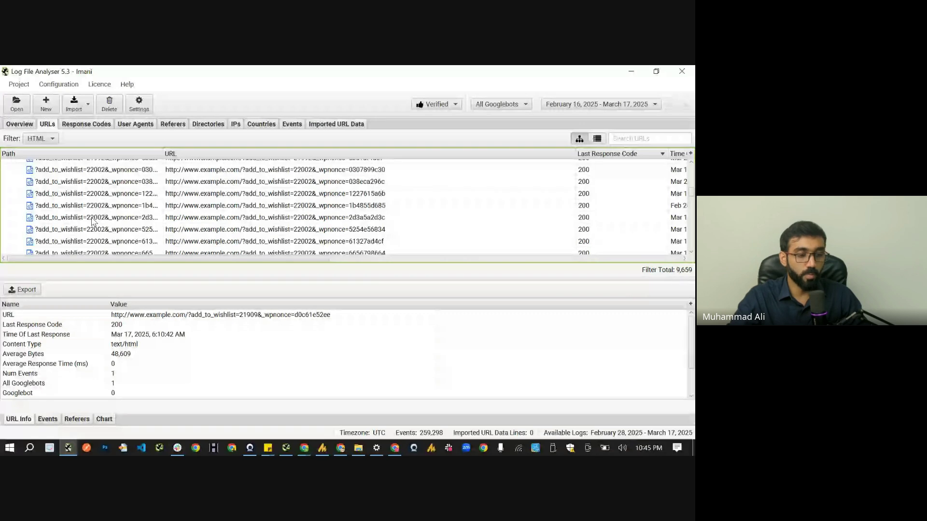
scroll(93, 221, "down", 10)
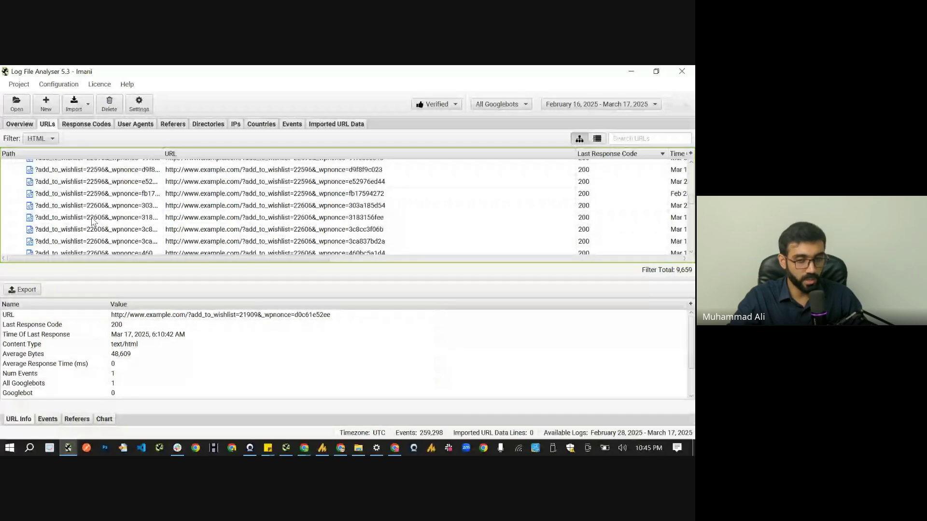
scroll(93, 222, "down", 5)
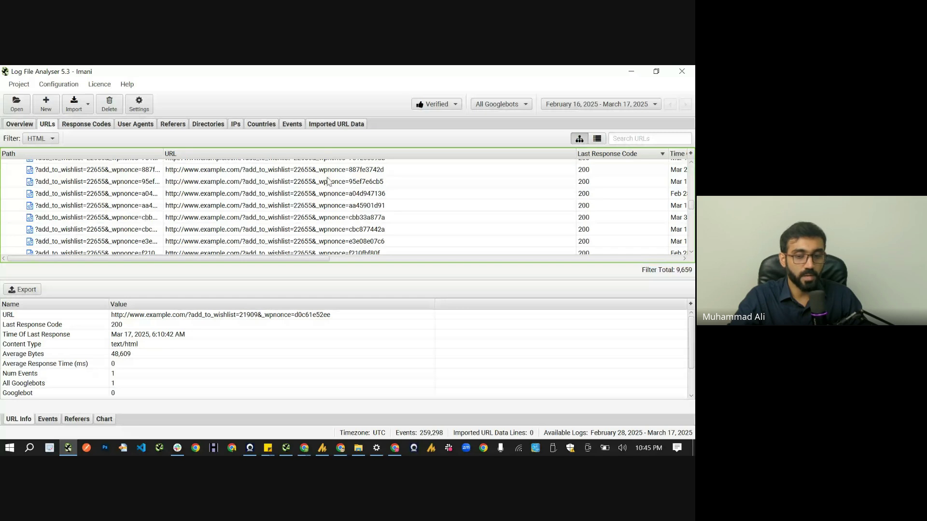
Find the site's policy and information pages in the URL tree and inspect the privacy-policy/ URL's details
scroll(328, 181, "down", 5)
scroll(106, 216, "down", 5)
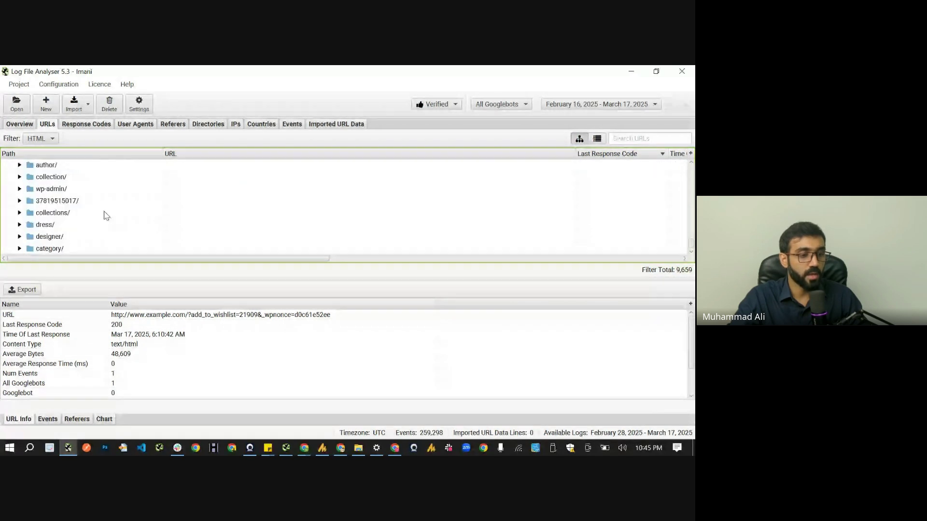
scroll(107, 216, "up", 3)
scroll(161, 213, "down", 2)
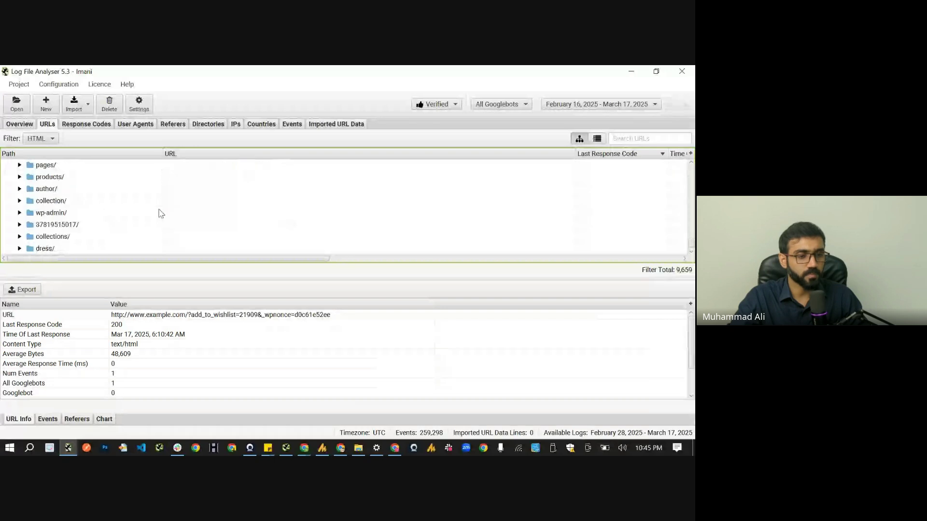
scroll(161, 214, "up", 2)
scroll(179, 213, "up", 1)
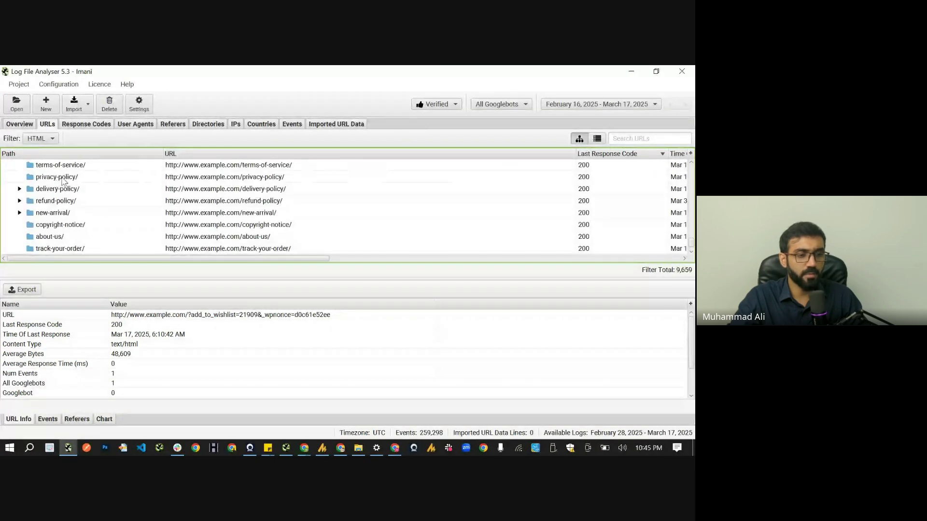
left_click(57, 177)
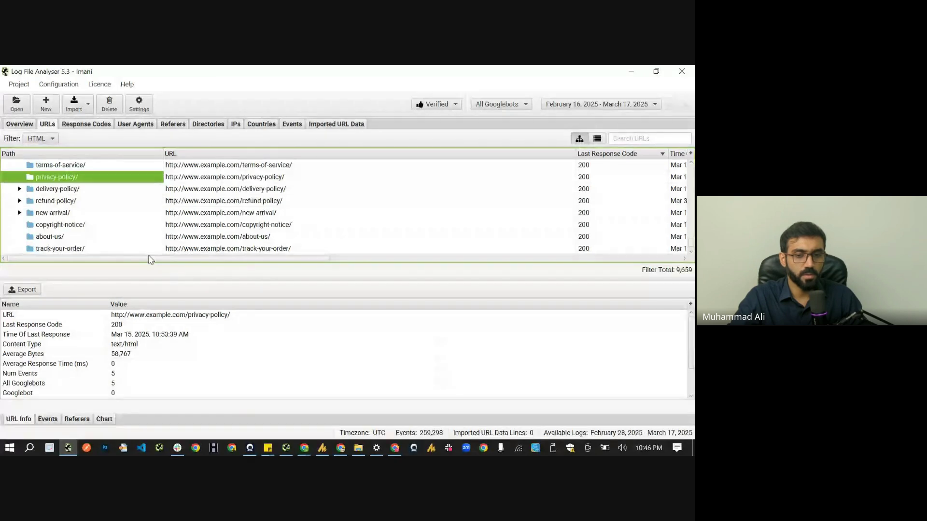
Move the All Googlebots column directly after the Path column in the URL table
left_click_drag(150, 259, 319, 265)
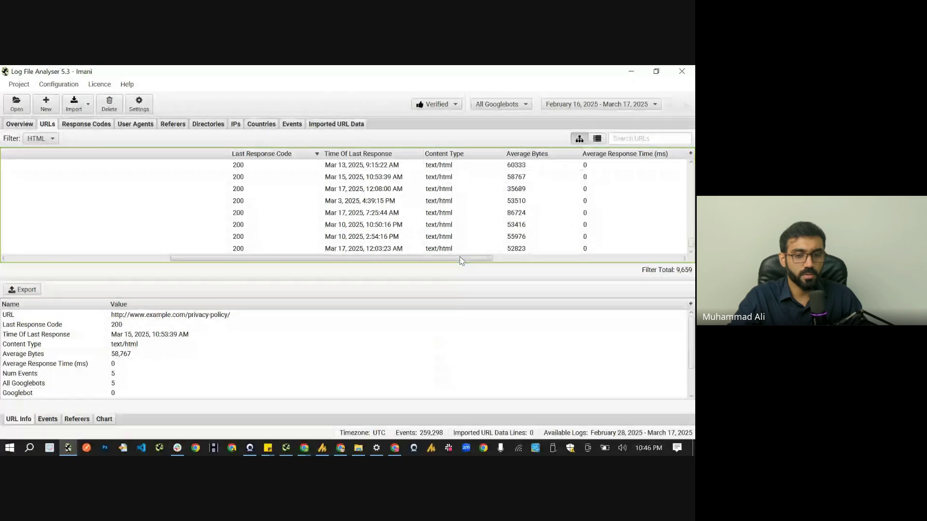
left_click_drag(461, 261, 554, 260)
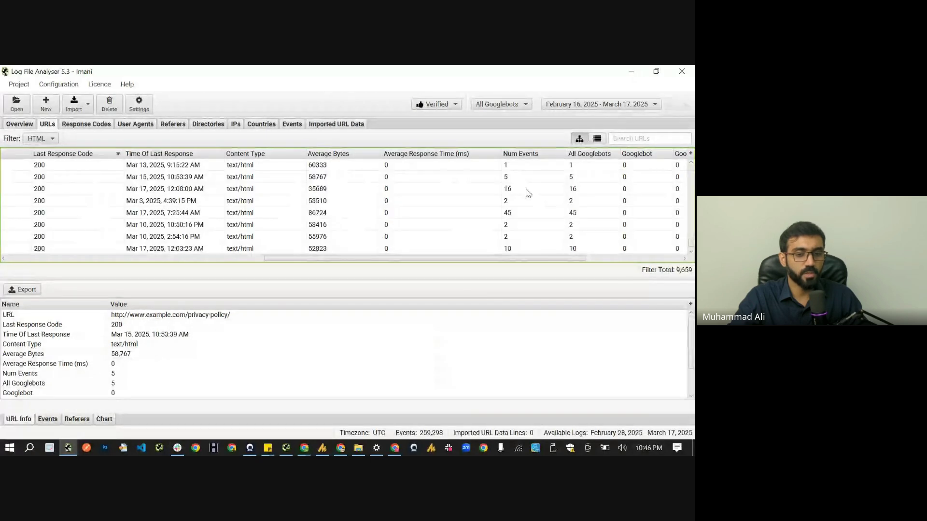
left_click_drag(516, 154, 68, 160)
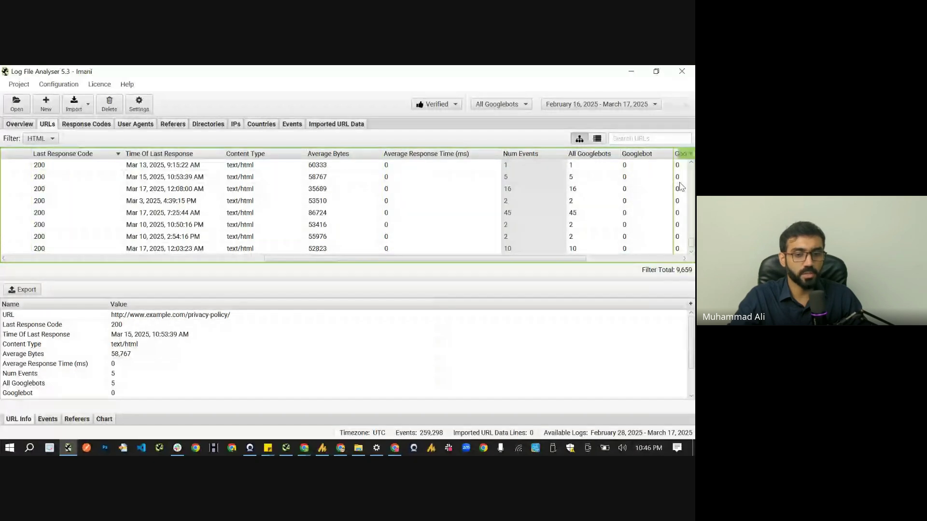
left_click(588, 155)
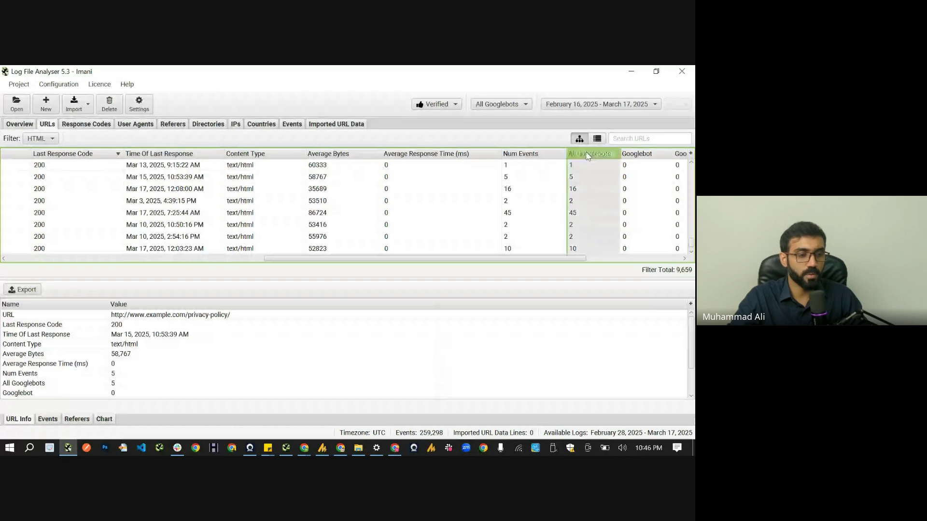
left_click_drag(588, 155, 29, 153)
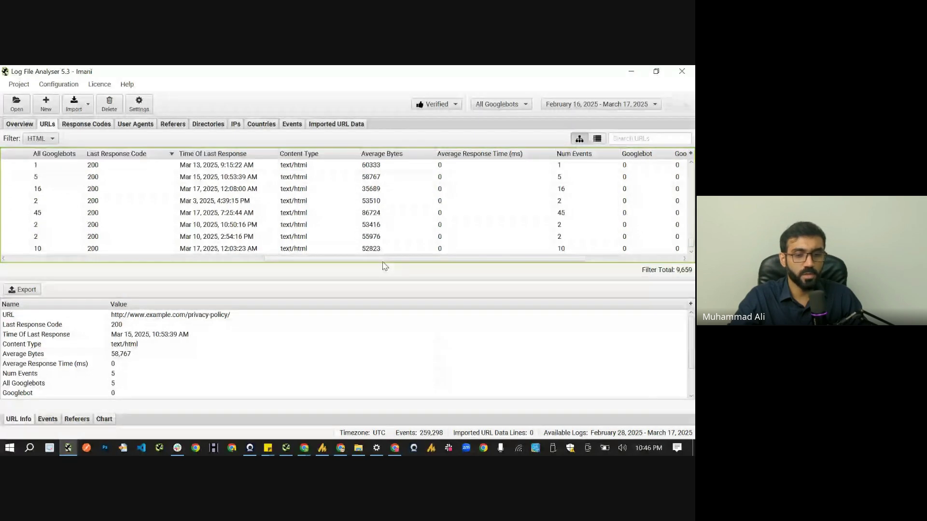
left_click_drag(383, 259, 126, 259)
left_click_drag(590, 153, 182, 150)
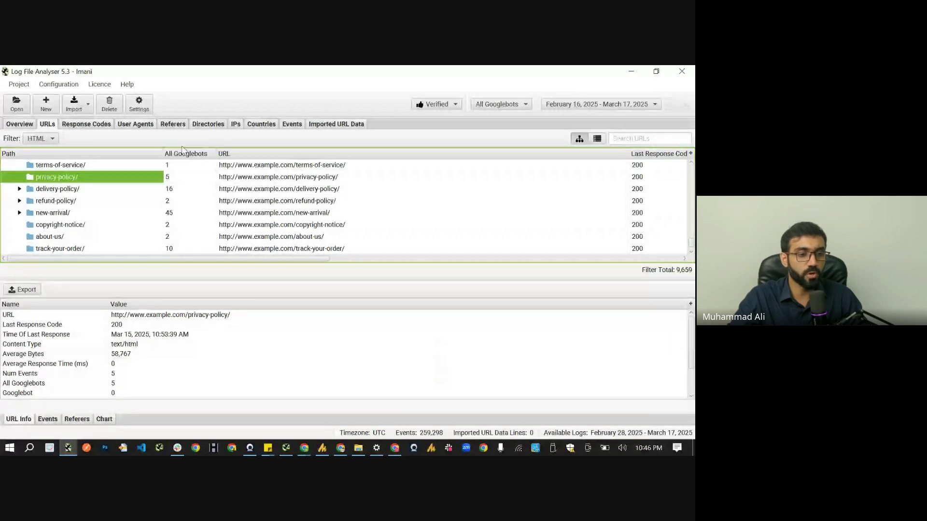
left_click(183, 153)
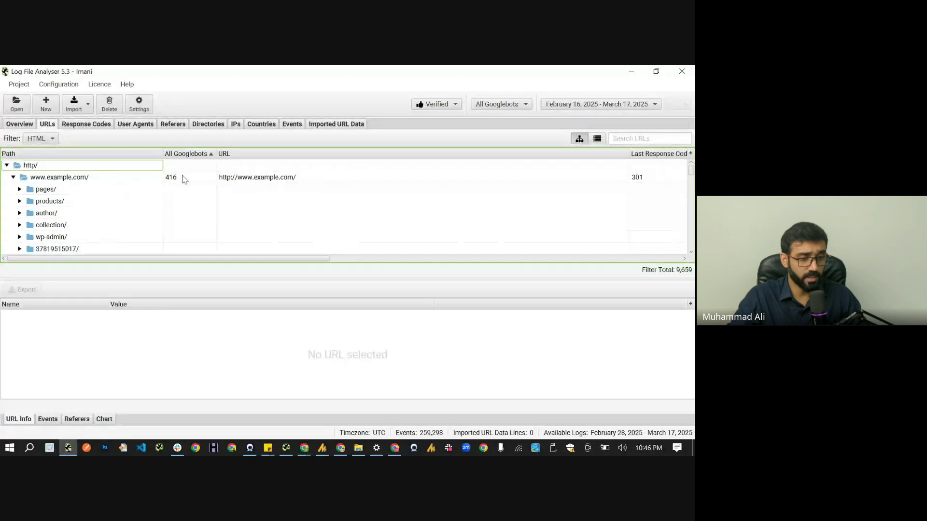
left_click(184, 180)
left_click(113, 181)
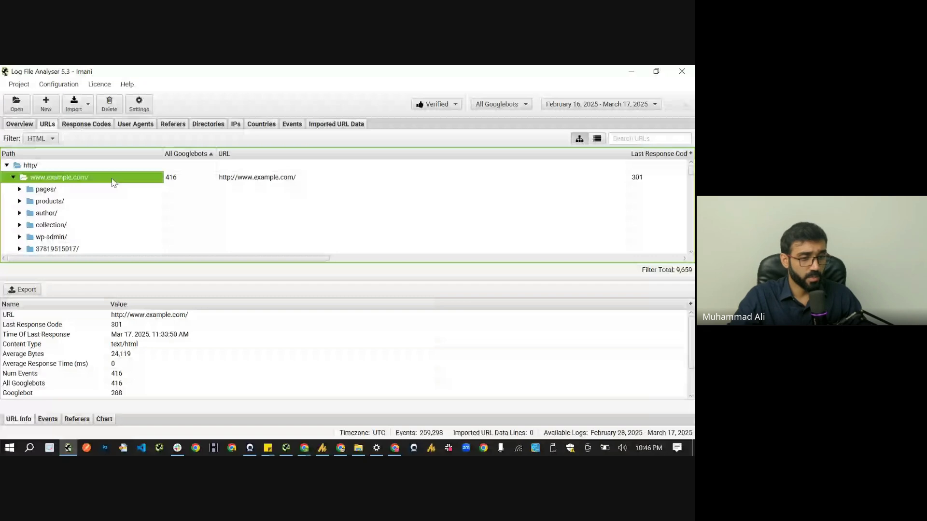
Expand the search/ directory and inspect the details of its Maria+B/ URL
scroll(114, 182, "down", 2)
scroll(114, 182, "down", 3)
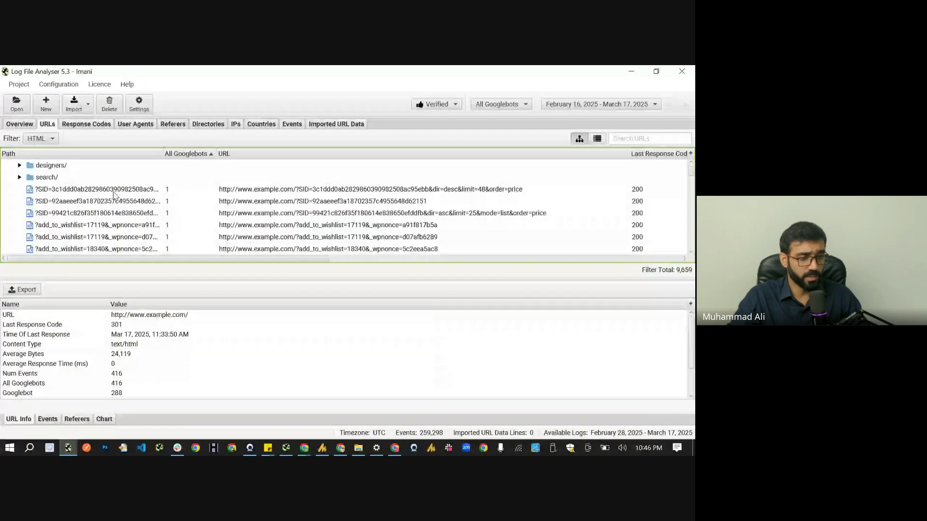
double_click(48, 177)
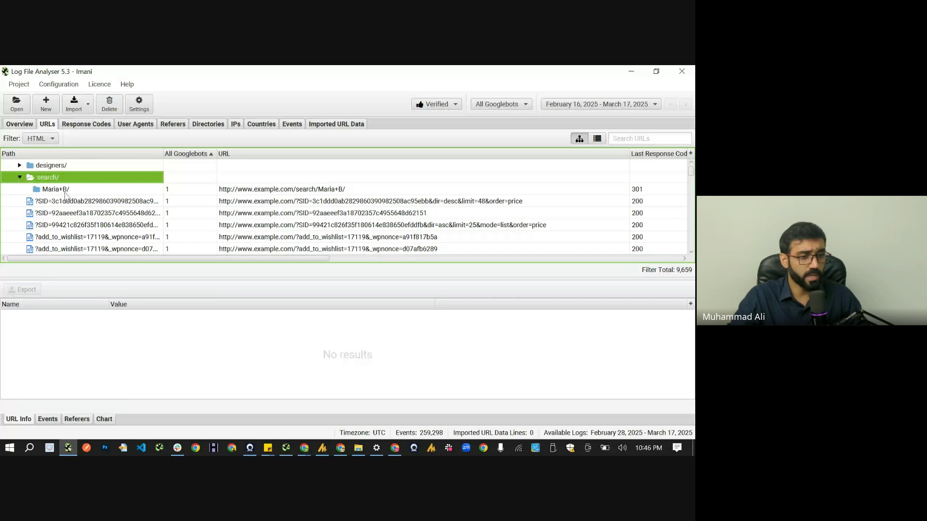
left_click(90, 191)
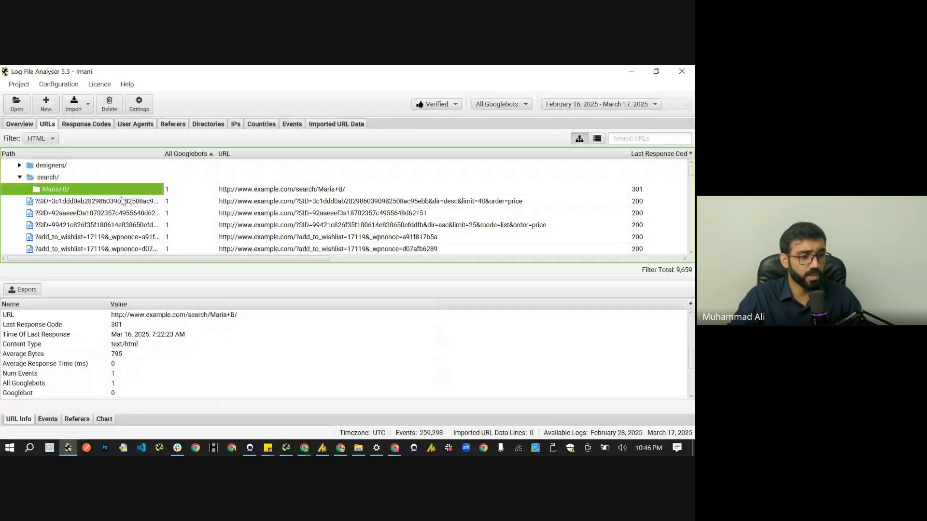
Expand the designers/ directory and its maria-b-4/, maria-b-6/ and maria-b/ subfolders to view their URLs
scroll(73, 193, "up", 1)
double_click(21, 188)
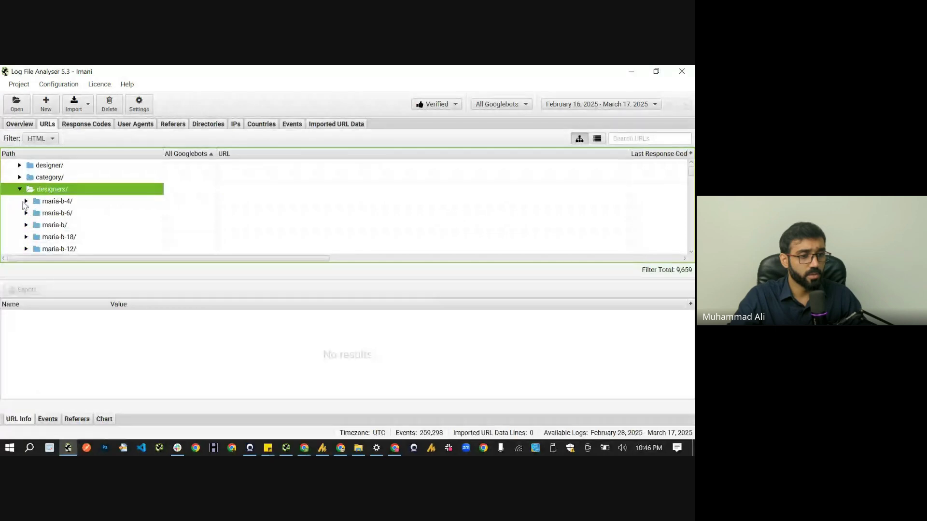
double_click(25, 202)
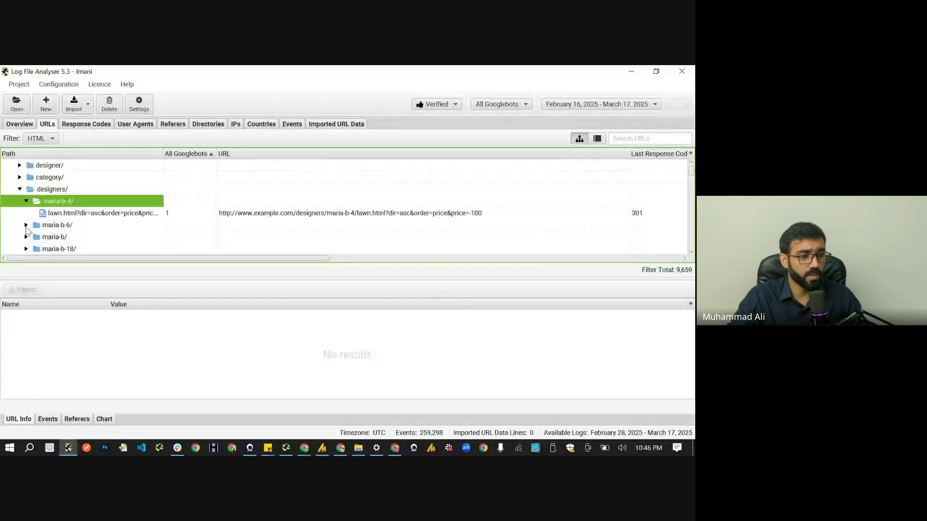
double_click(26, 226)
double_click(27, 227)
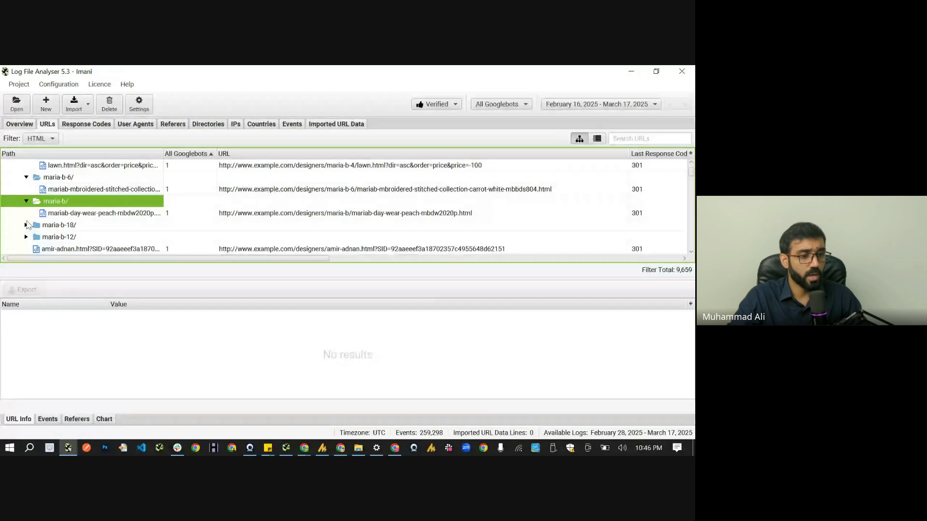
Expand the pages/ directory and inspect the details of the about-us and contact-us URLs
scroll(27, 226, "up", 5)
double_click(20, 189)
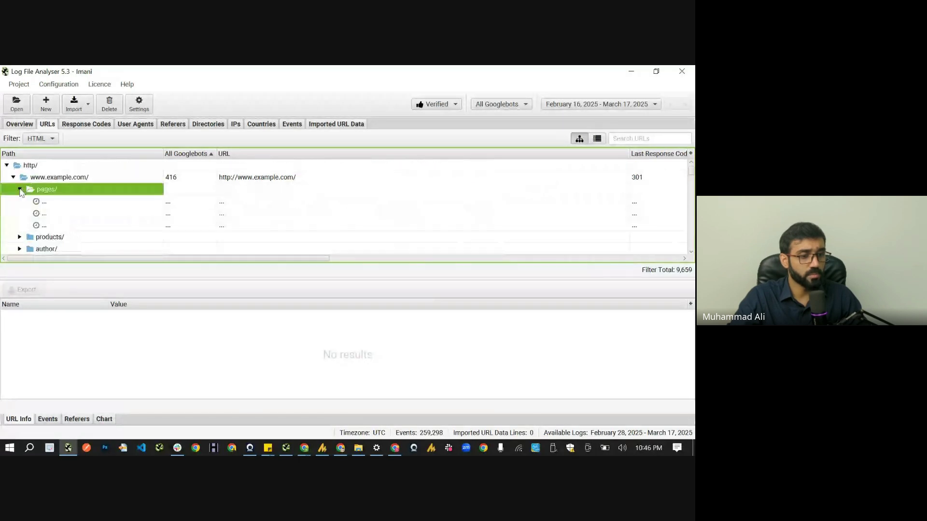
key("Down")
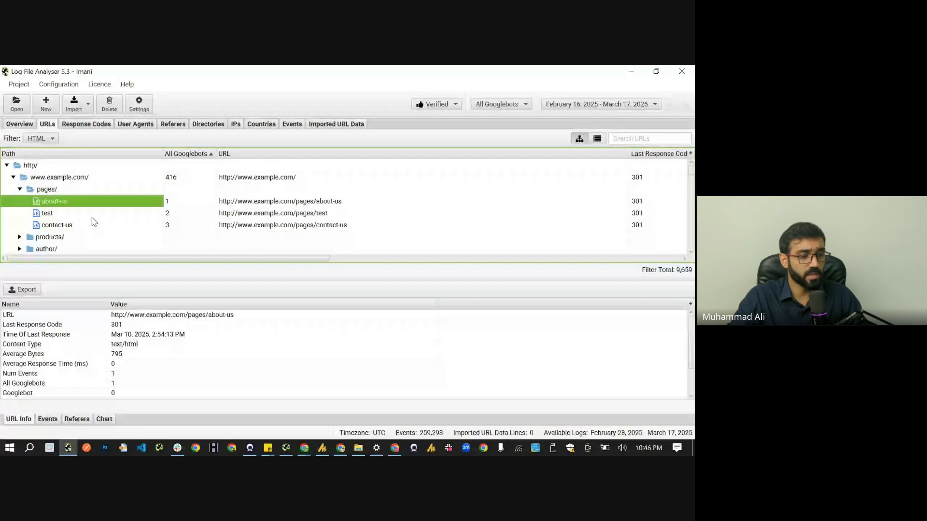
left_click(95, 228)
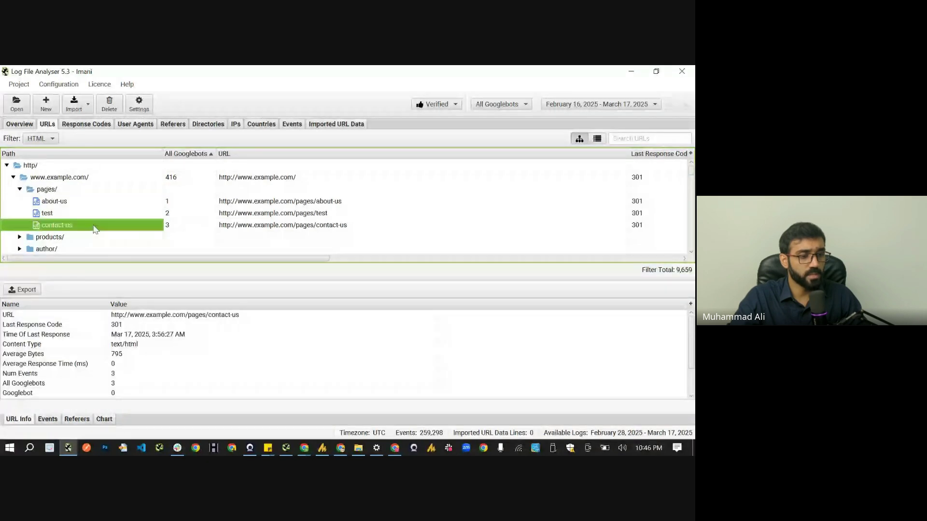
key("Left")
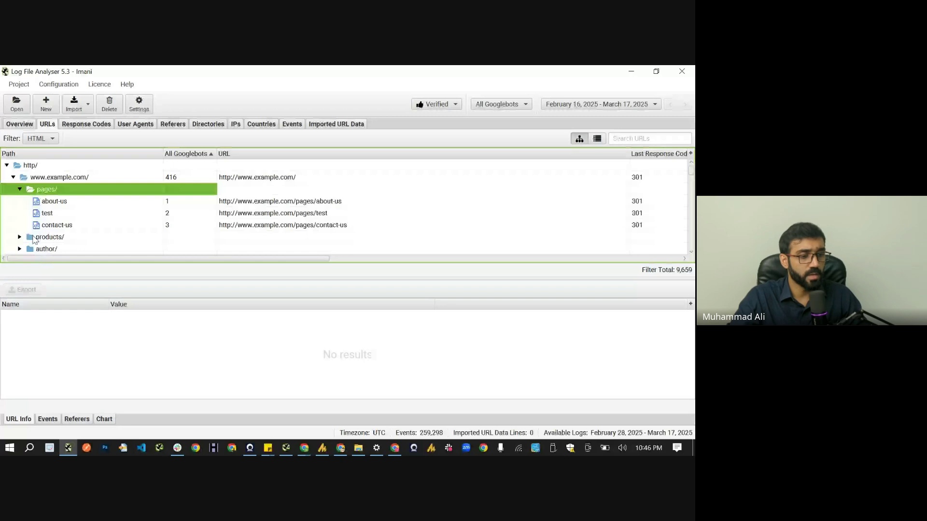
Expand the dress/ directory to view its URLs with their Googlebot event counts and response codes
scroll(33, 240, "down", 2)
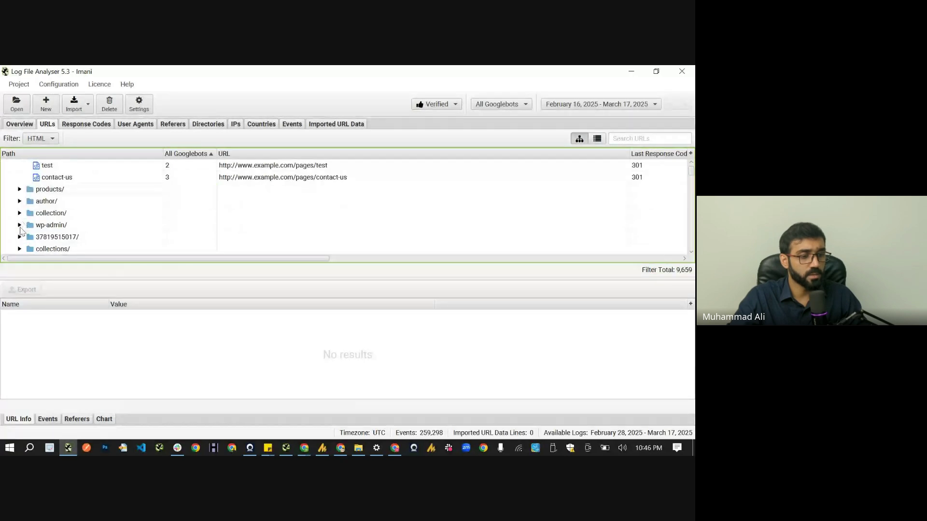
scroll(21, 230, "down", 1)
left_click(20, 236)
scroll(104, 224, "down", 1)
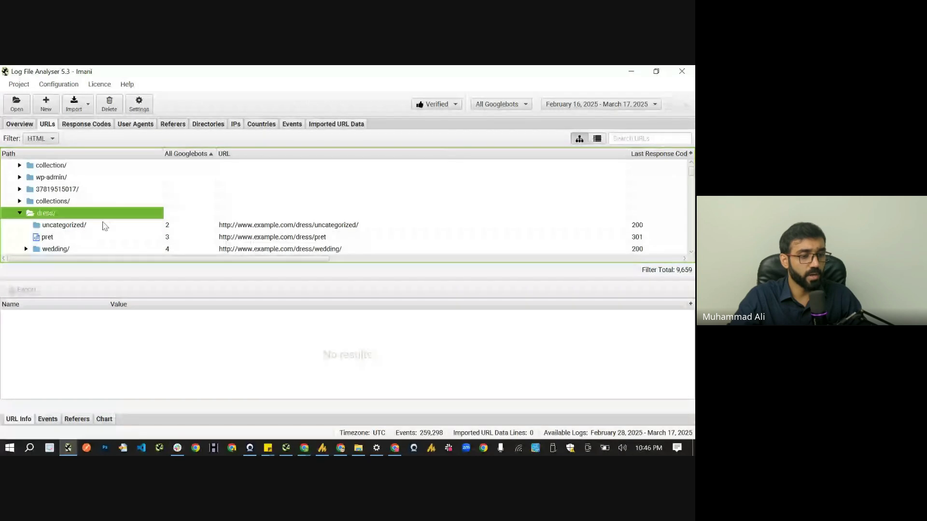
Inspect the URL details of the uncategorized/, formal-couture/ and party-wear/ entries in the dress/ directory
left_click(104, 225)
scroll(107, 229, "down", 1)
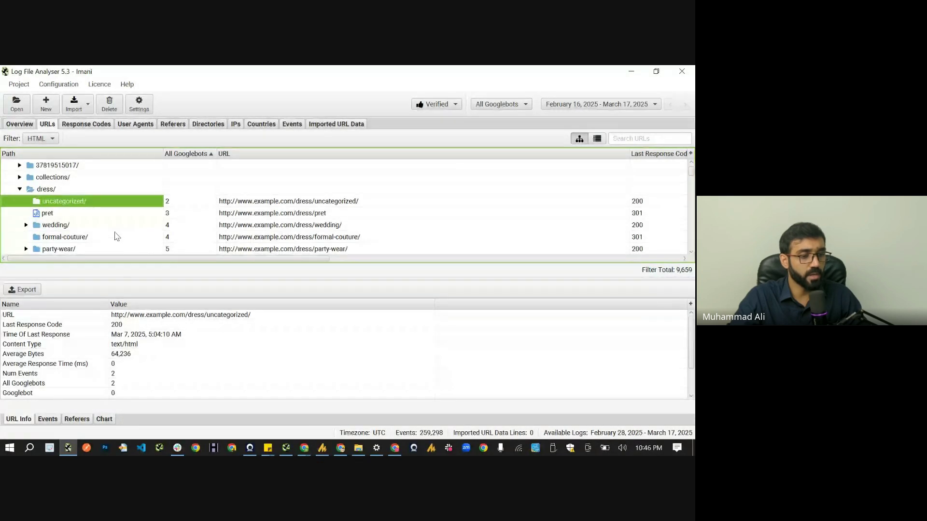
left_click(86, 225)
scroll(86, 225, "down", 1)
left_click(90, 225)
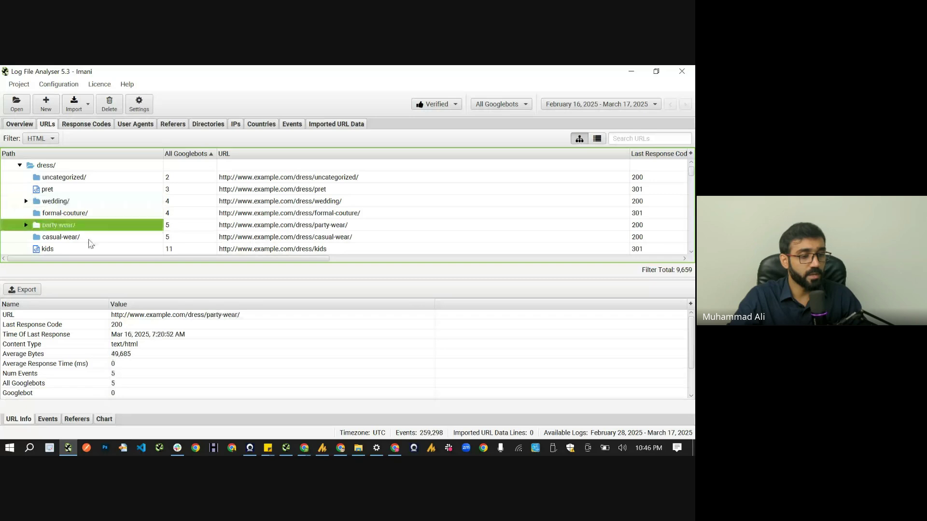
left_click(90, 216)
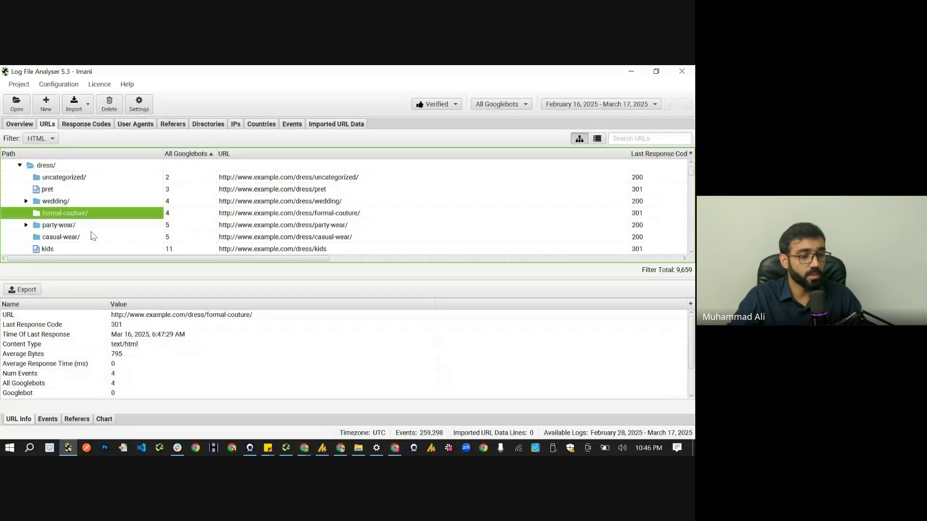
key("Down")
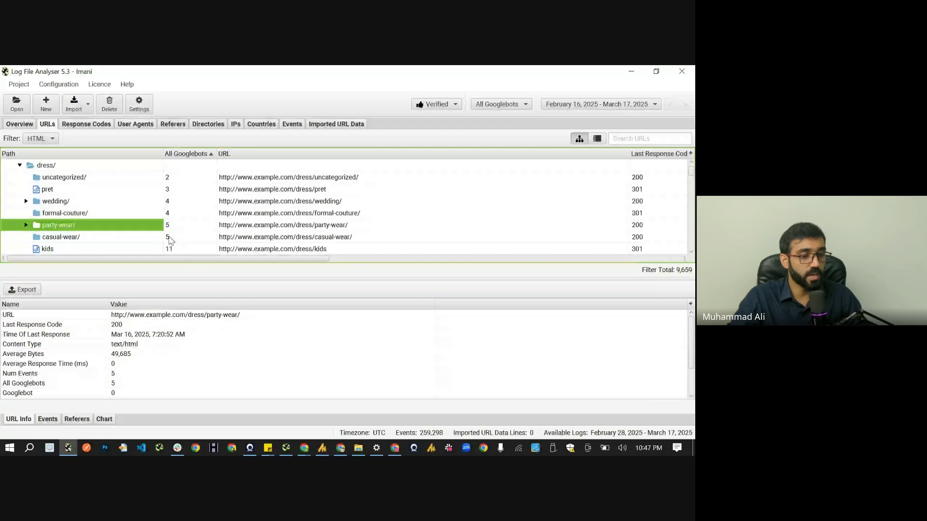
Inspect the URL details of the men/ and kids/ subfolders in the dress/ directory
scroll(134, 238, "down", 2)
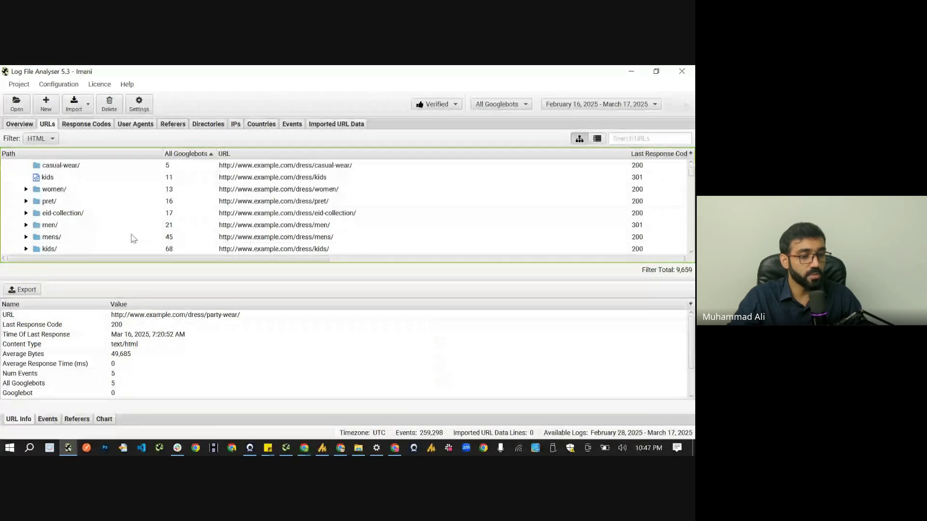
left_click(95, 227)
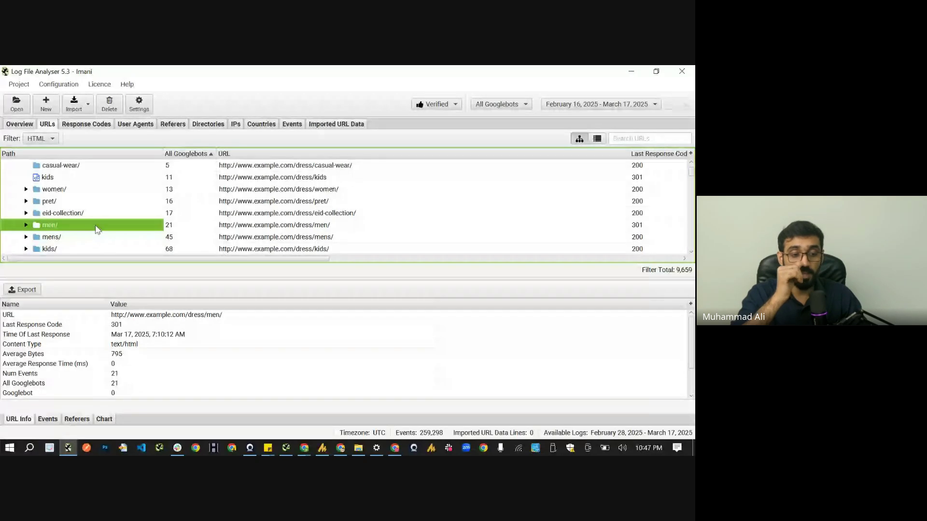
scroll(116, 220, "down", 1)
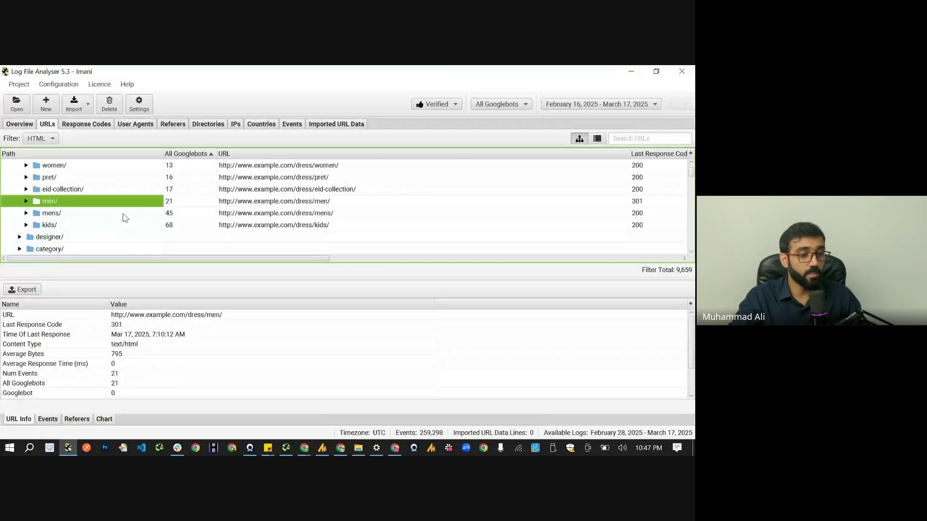
left_click(140, 226)
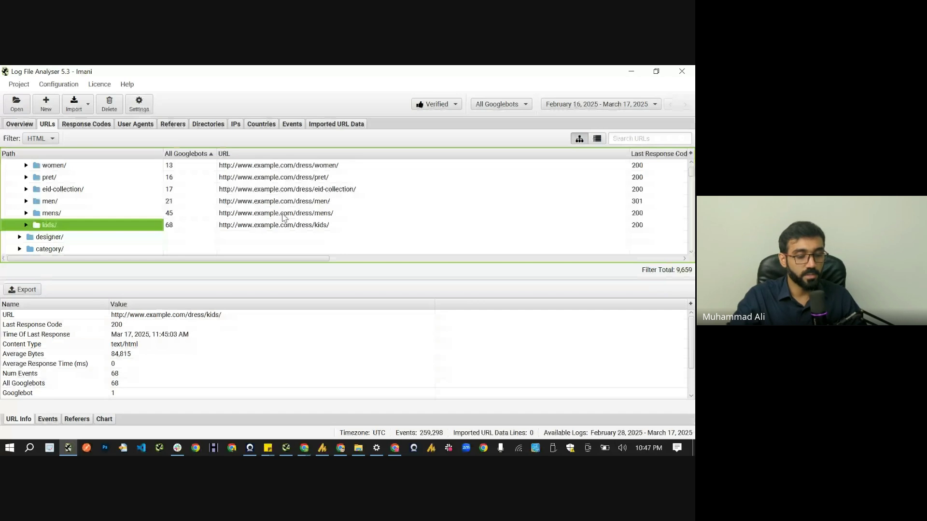
Switch to Google Search Console and view the Performance report, examining recent clicks and impressions on its chart
left_click(397, 452)
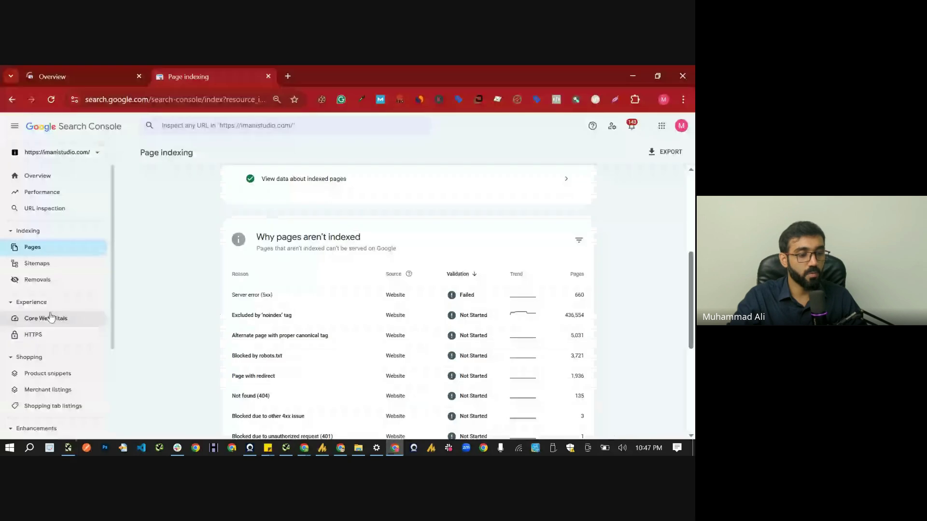
left_click(51, 317)
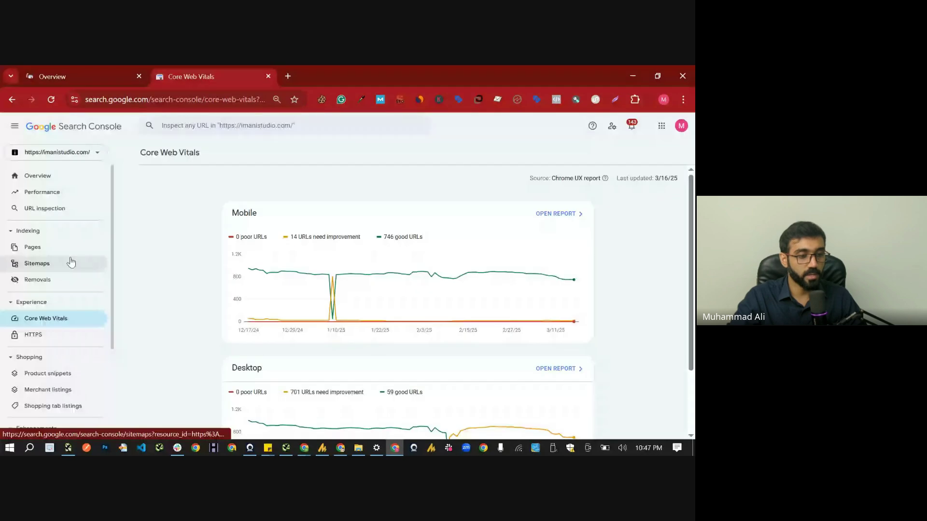
left_click(72, 200)
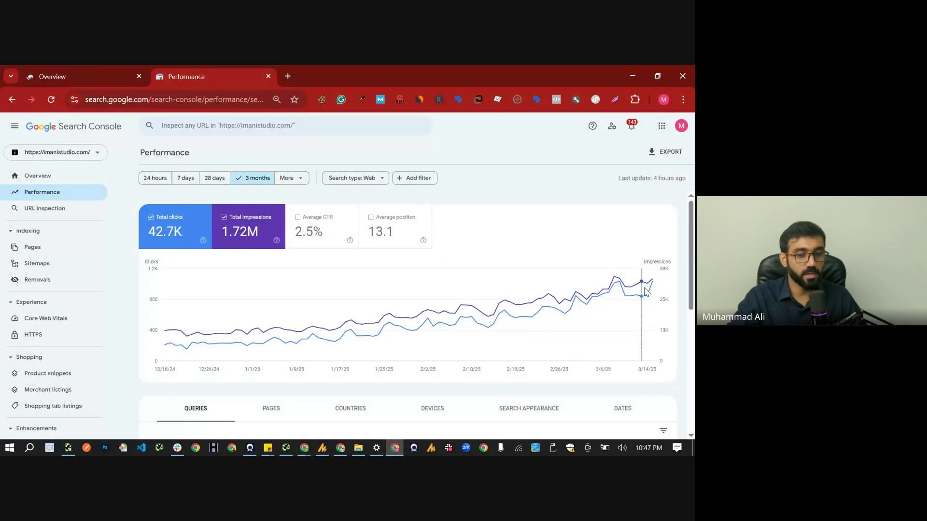
mouse_move(656, 291)
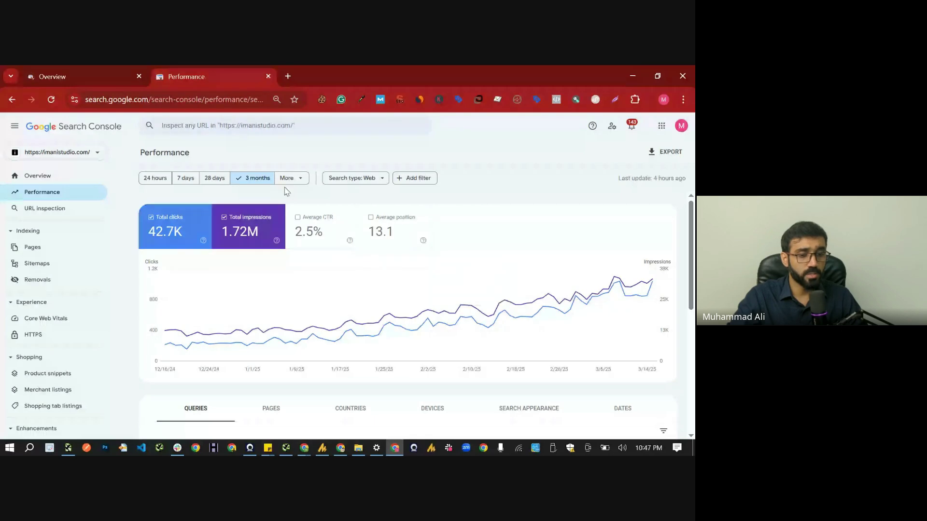
Filter the Performance report to queries containing "kids" and remove that filter after viewing the chart
left_click(414, 178)
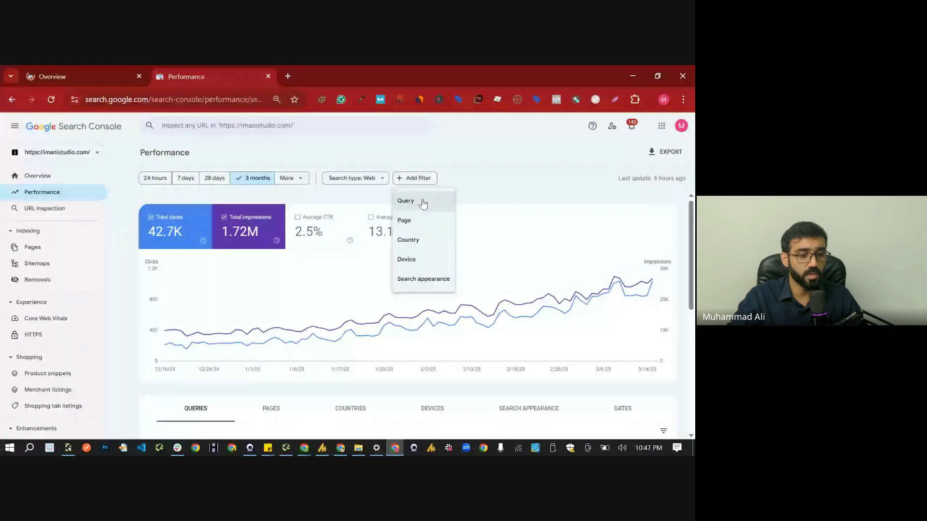
key("Escape")
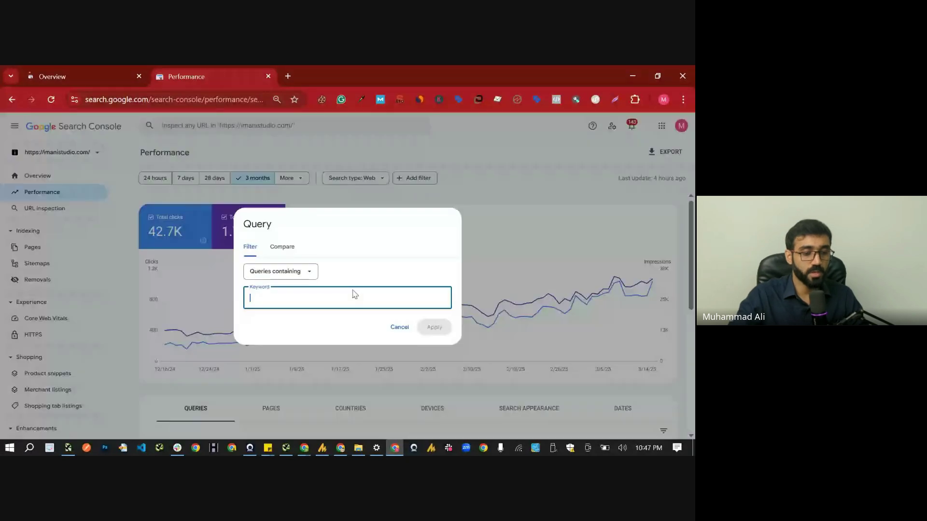
type("k")
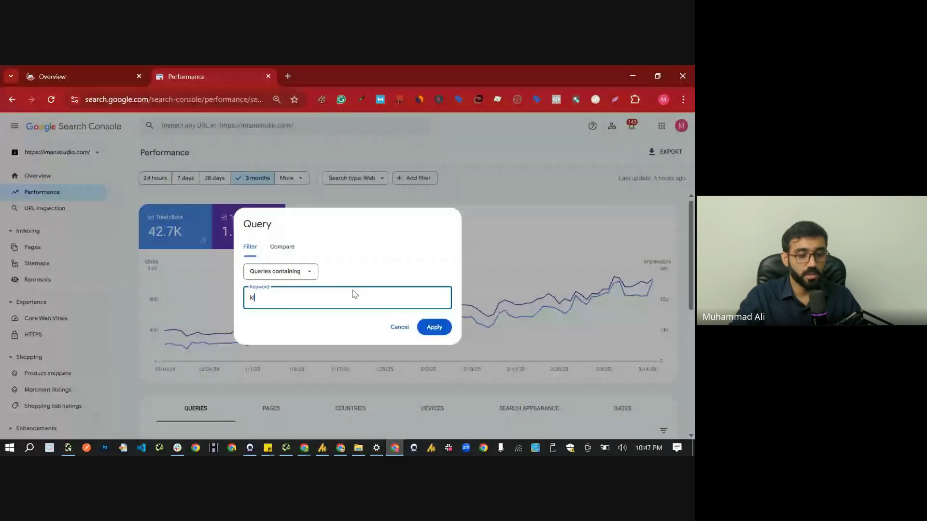
type("ids")
left_click(430, 325)
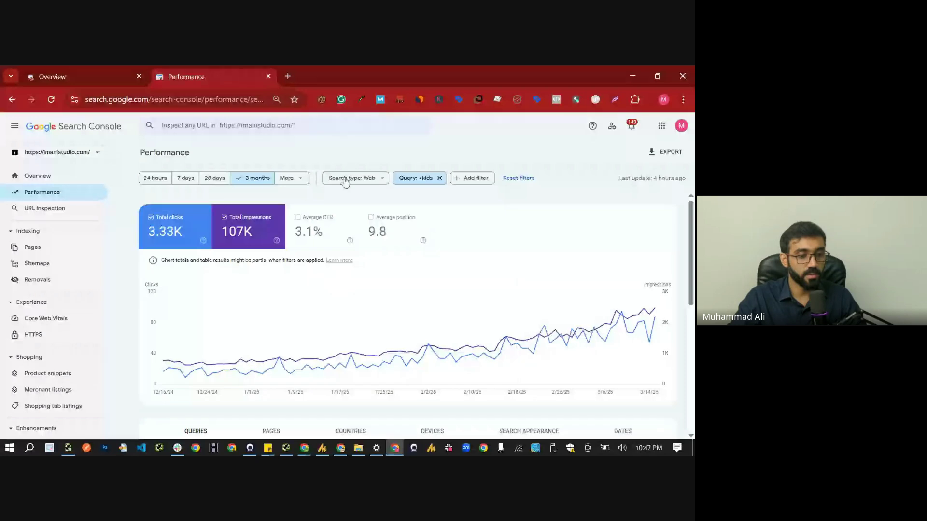
left_click(439, 179)
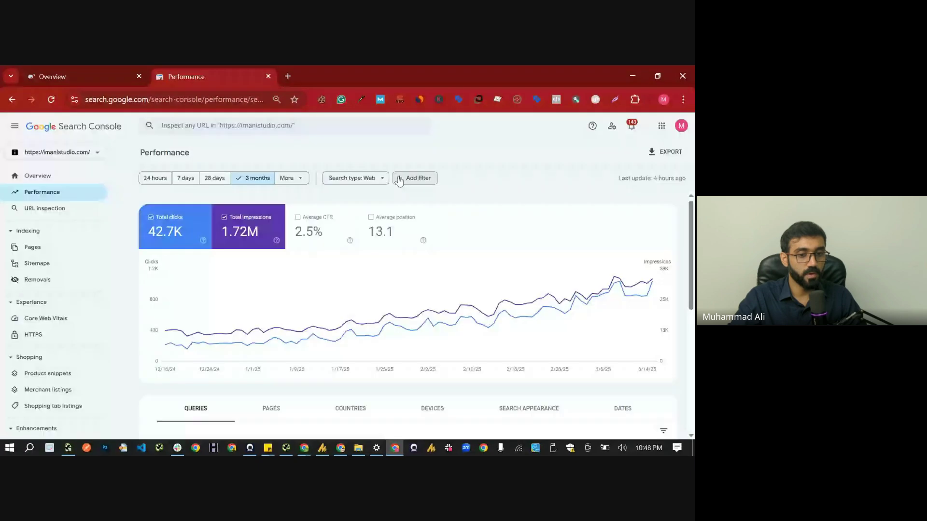
Filter the Performance report to page URLs containing /dress/kids/, leaving the domain out of the filter value
left_click(416, 178)
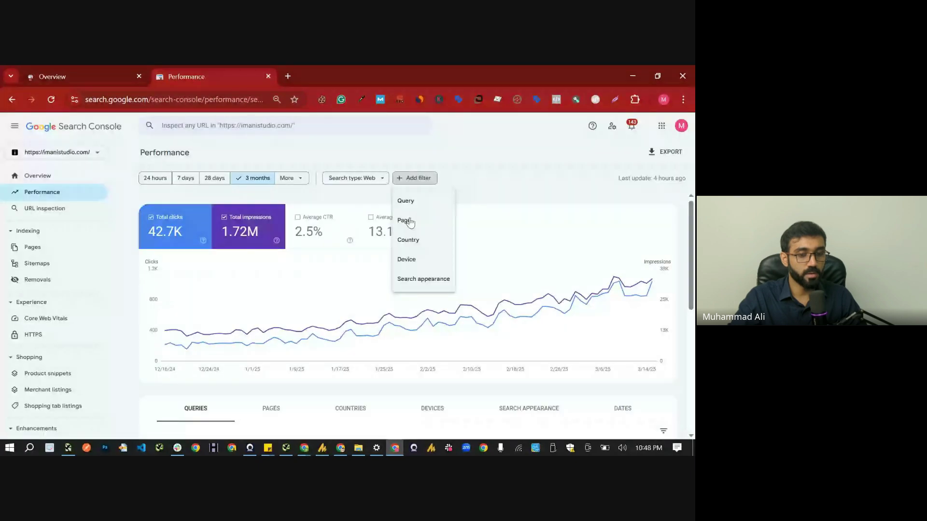
left_click(409, 222)
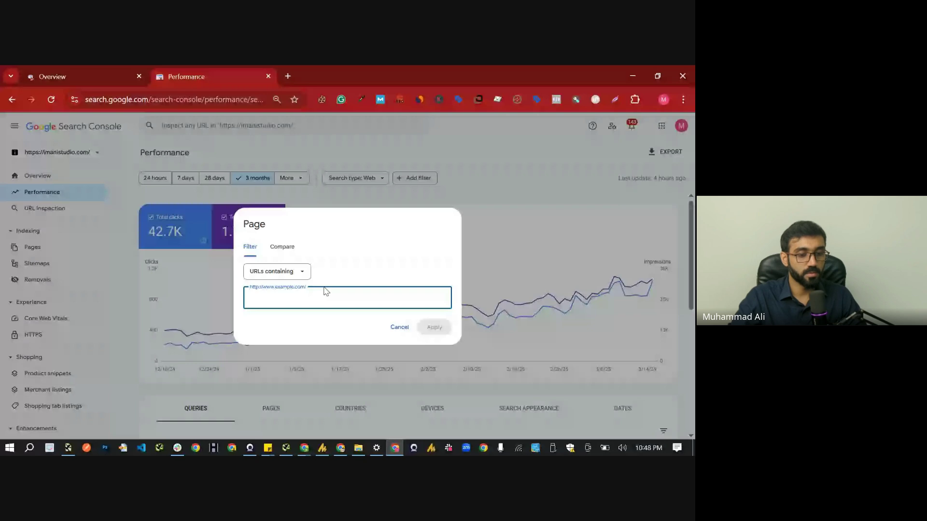
type("http://www.example.com/dress/kids/")
double_click(291, 298)
key("Right")
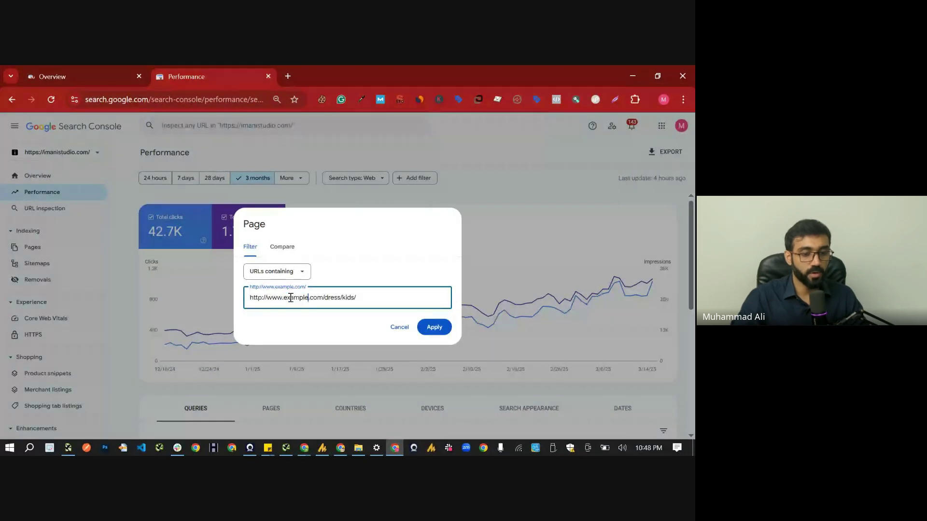
key("Right")
key("shift+Right")
key("shift+Right")
key("shift+Right")
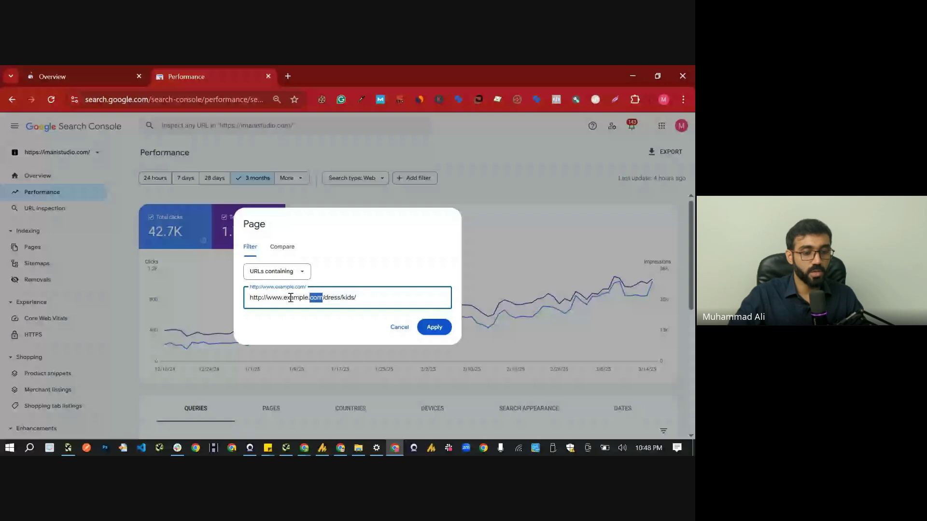
key("BackSpace")
key("shift+Home")
key("BackSpace")
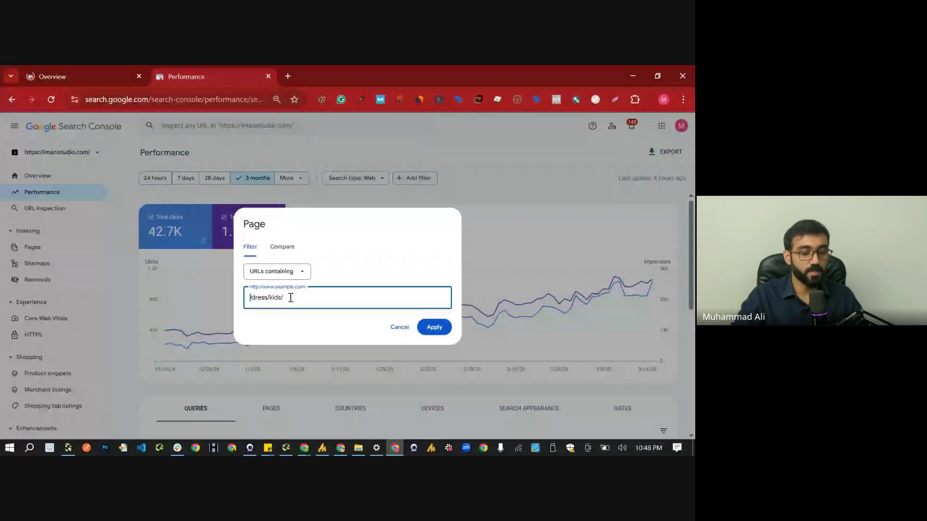
key("Return")
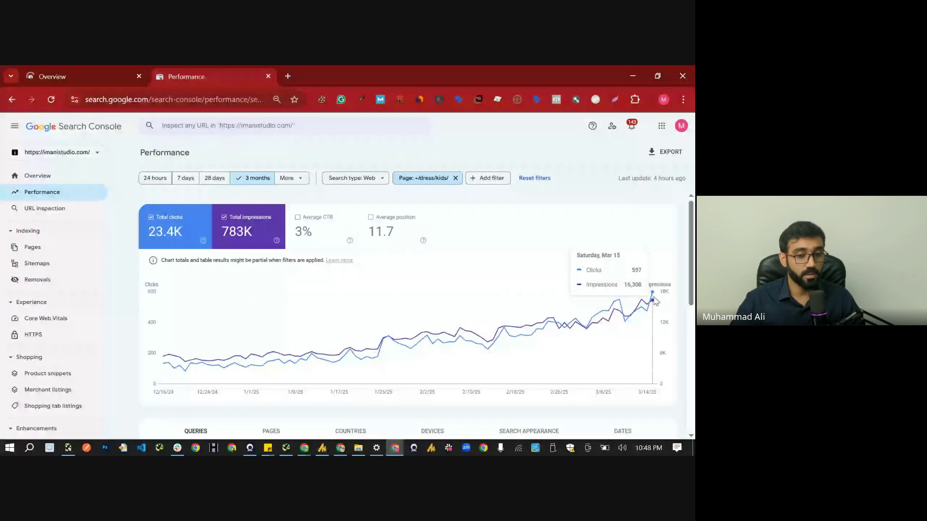
Return to Log File Analyser and expand the dress/kids/ directory to view its subfolders and parameter URLs
left_click(637, 70)
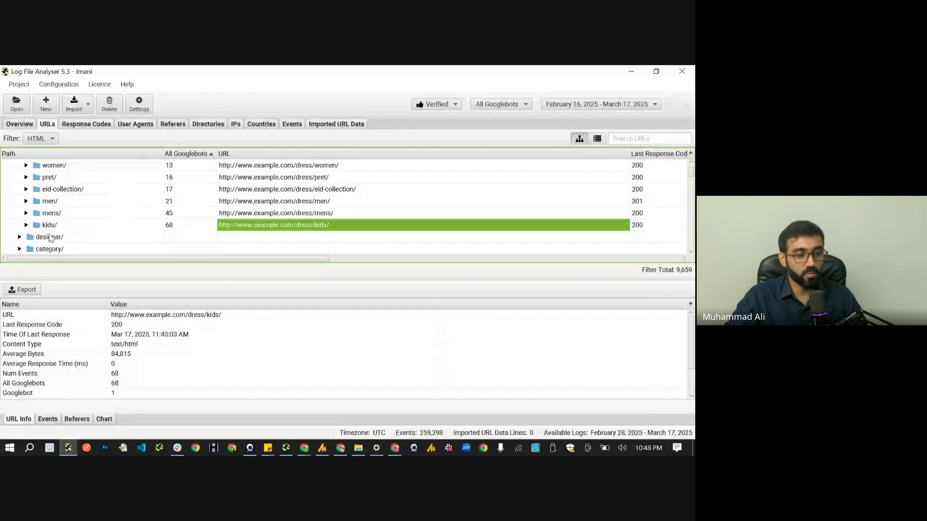
left_click(26, 225)
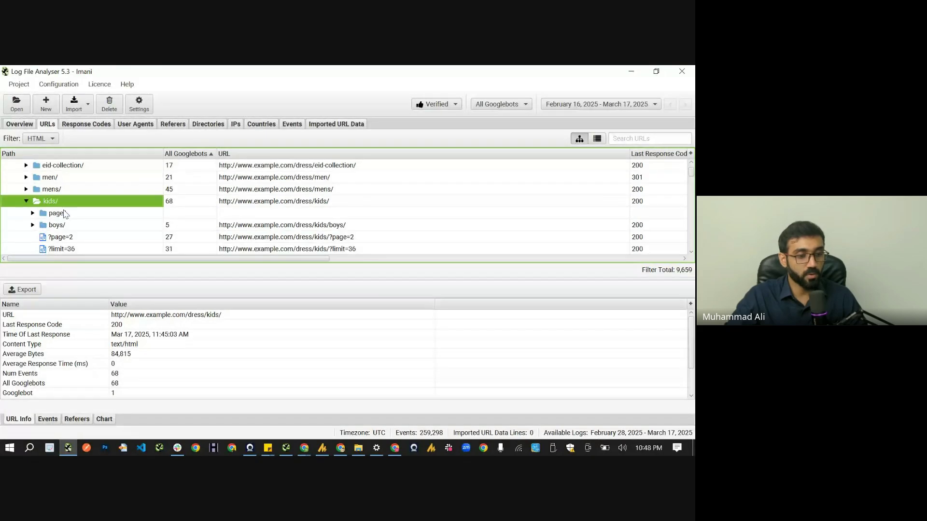
scroll(122, 194, "down", 2)
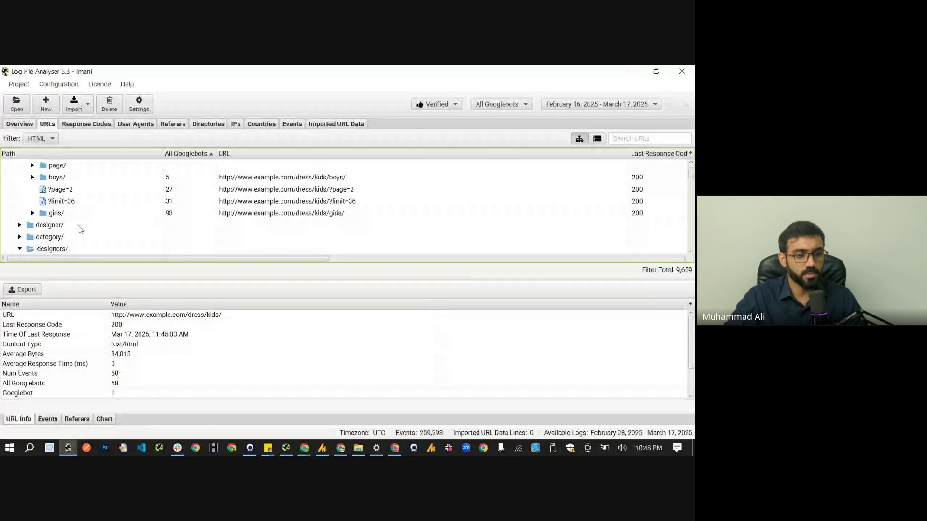
left_click(135, 124)
left_click(182, 127)
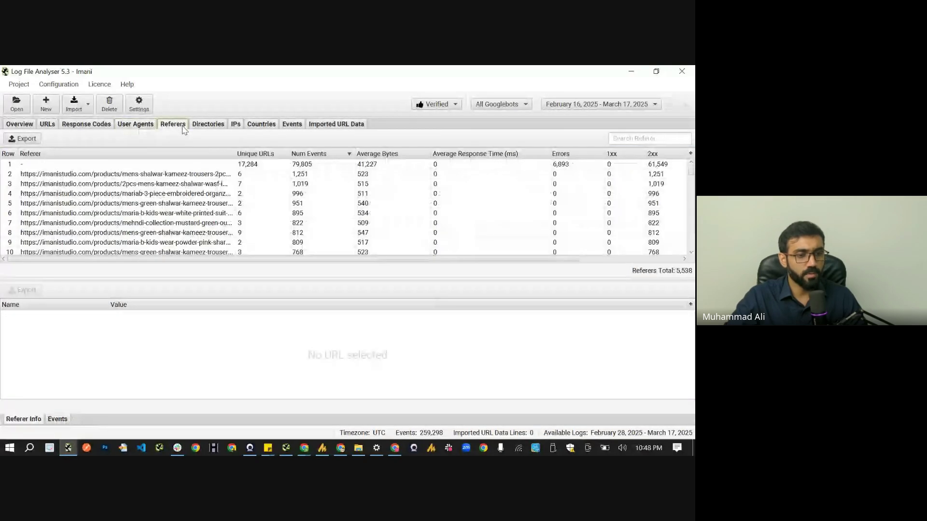
left_click(205, 124)
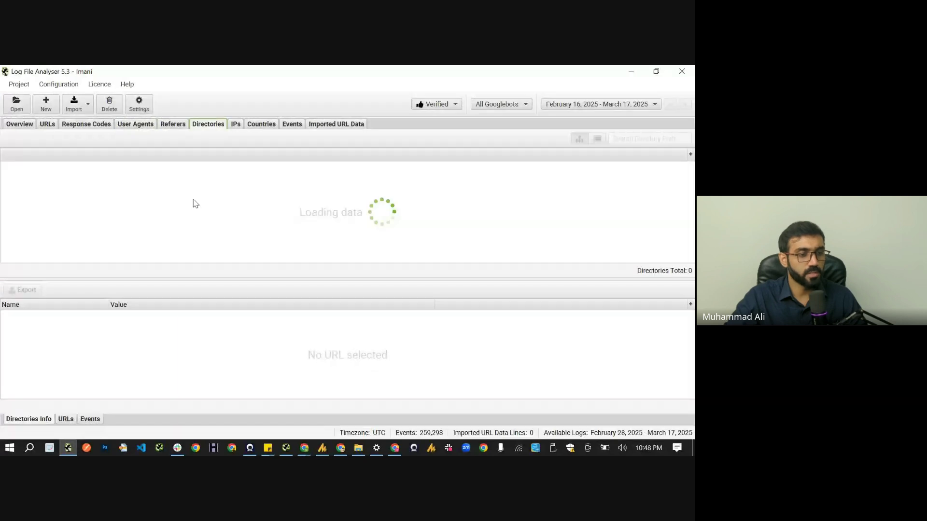
left_click(236, 125)
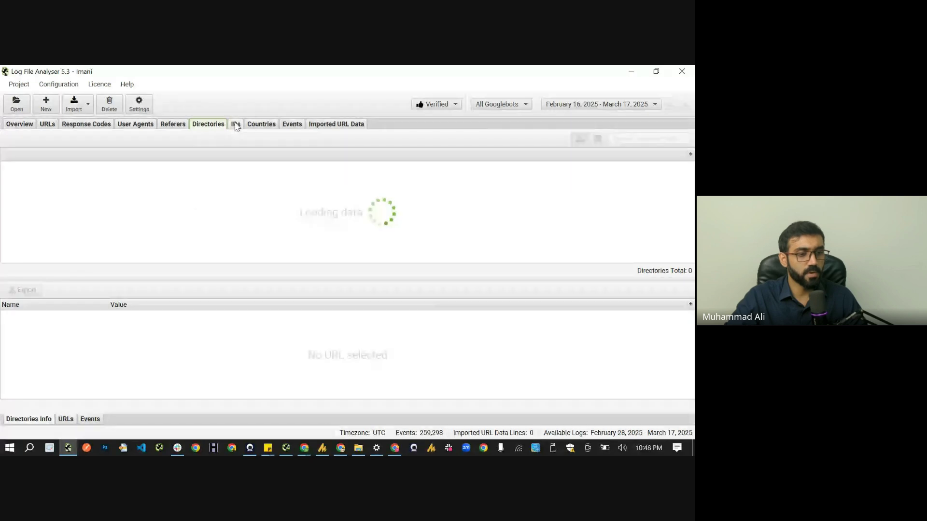
left_click(292, 125)
left_click(261, 124)
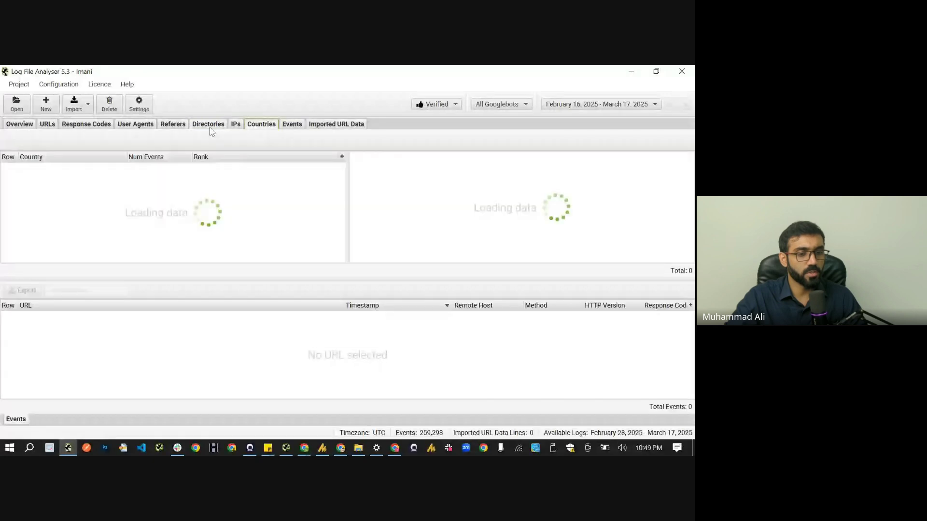
Show the Referers report and inspect the details of the boys-2pc-kurta-trousers-teal-green product referer
left_click(173, 124)
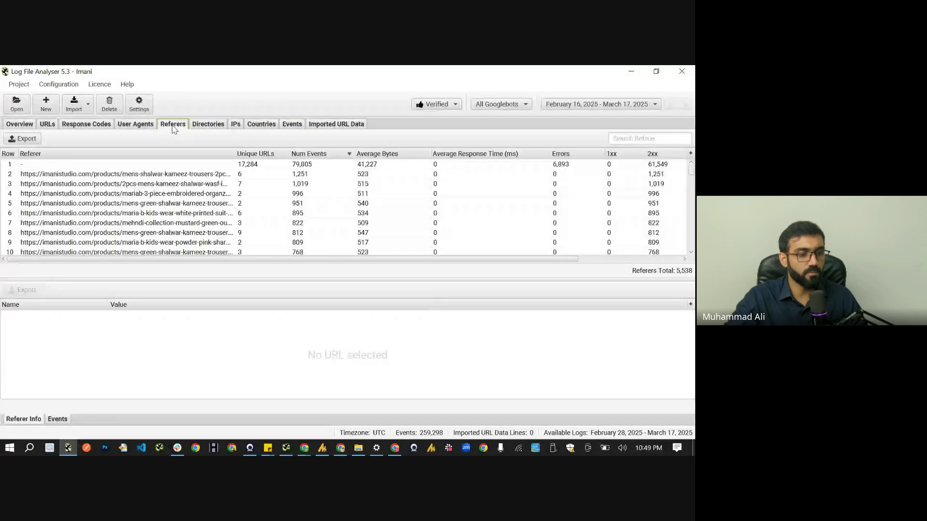
scroll(193, 203, "down", 5)
scroll(195, 195, "down", 9)
left_click(195, 194)
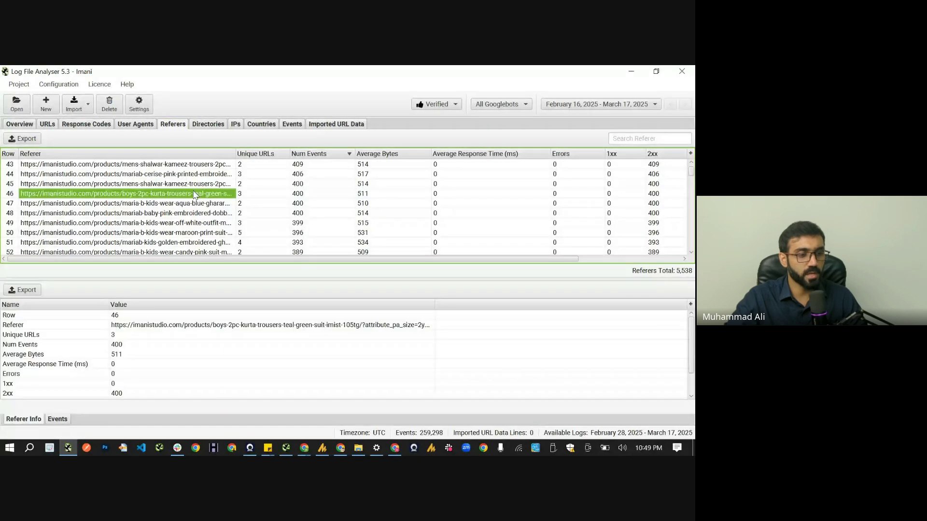
left_click(158, 325)
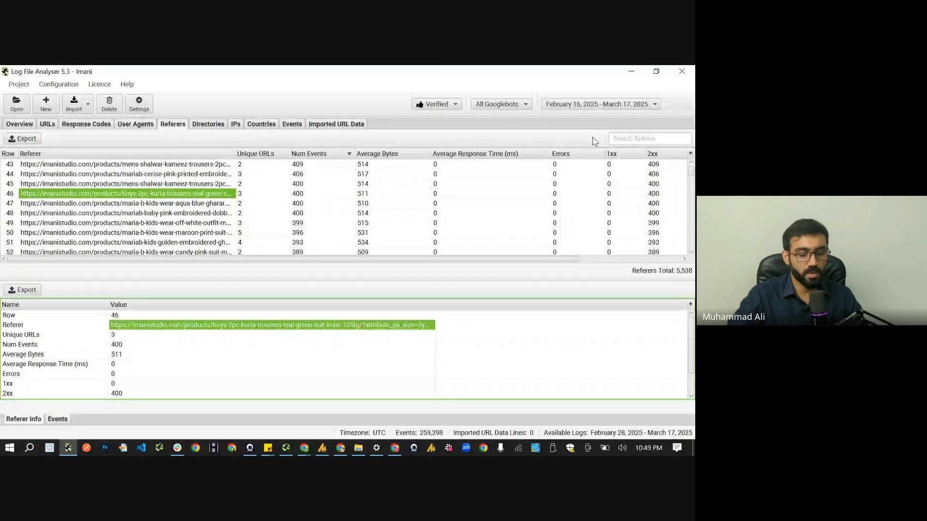
Search the Referers report for "checkout"
left_click(628, 139)
type("checkout")
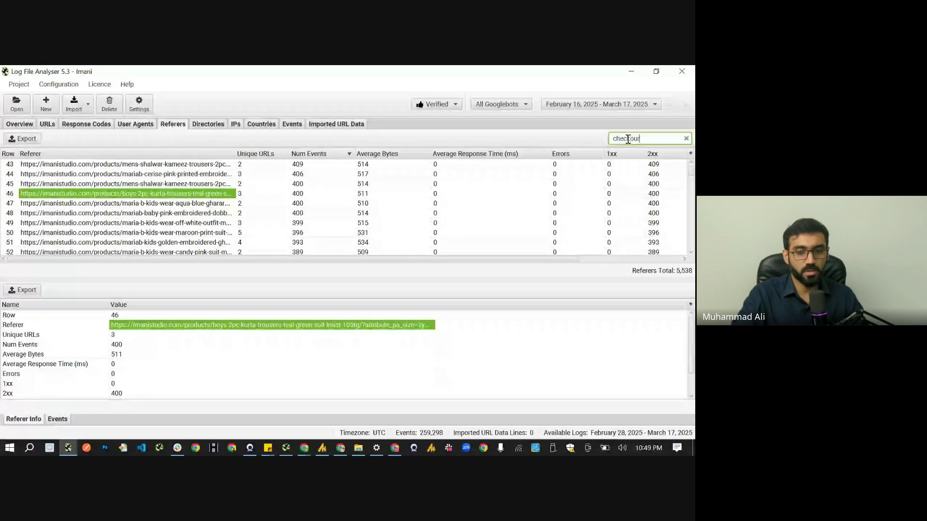
key("BackSpace")
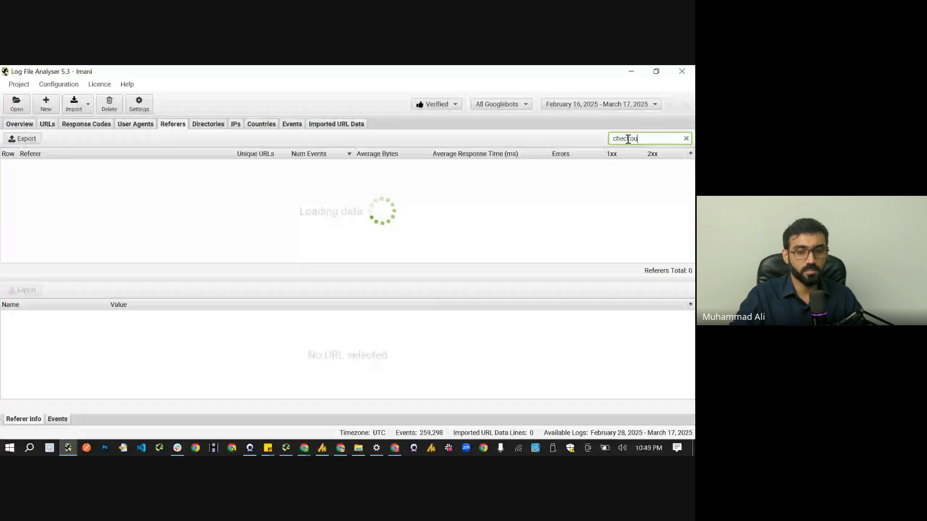
type("t")
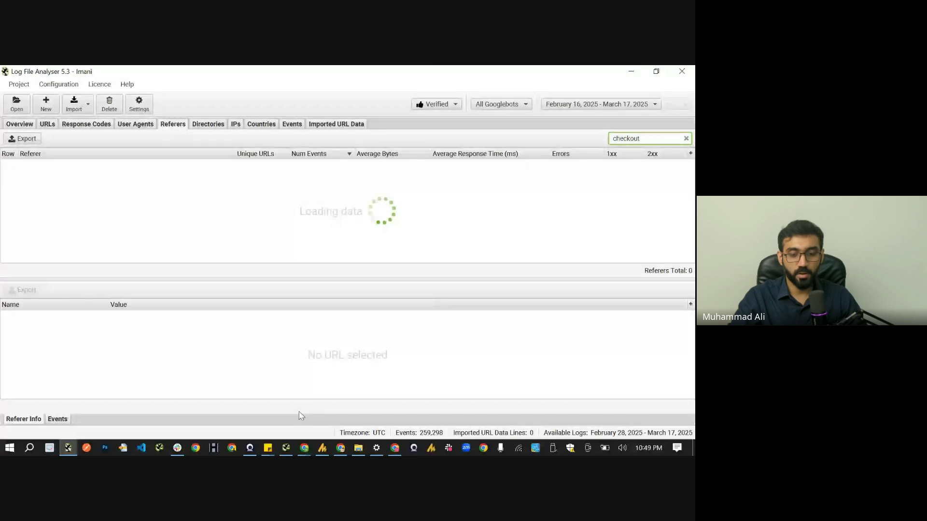
Switch to Screaming Frog SEO Spider and export the crawl as https-imanistudio-com.dbseospider to the Documents folder
left_click(286, 448)
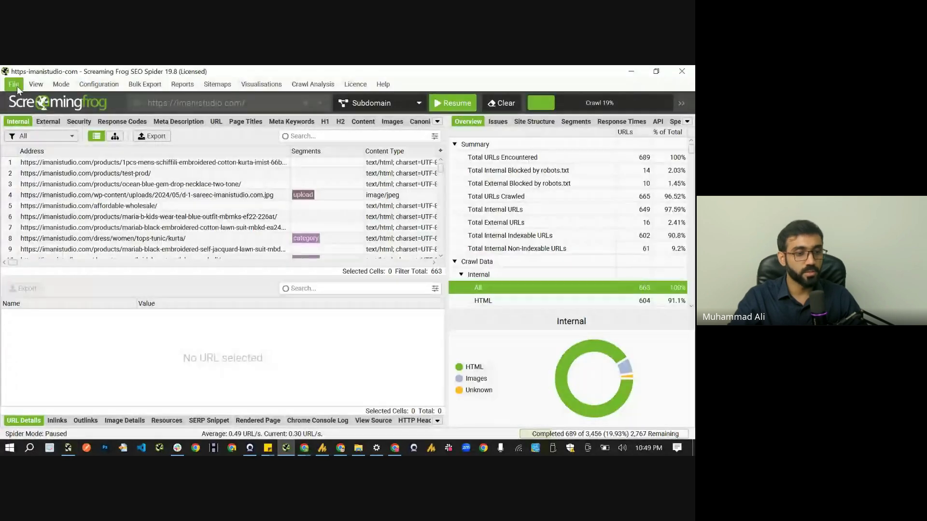
left_click(16, 86)
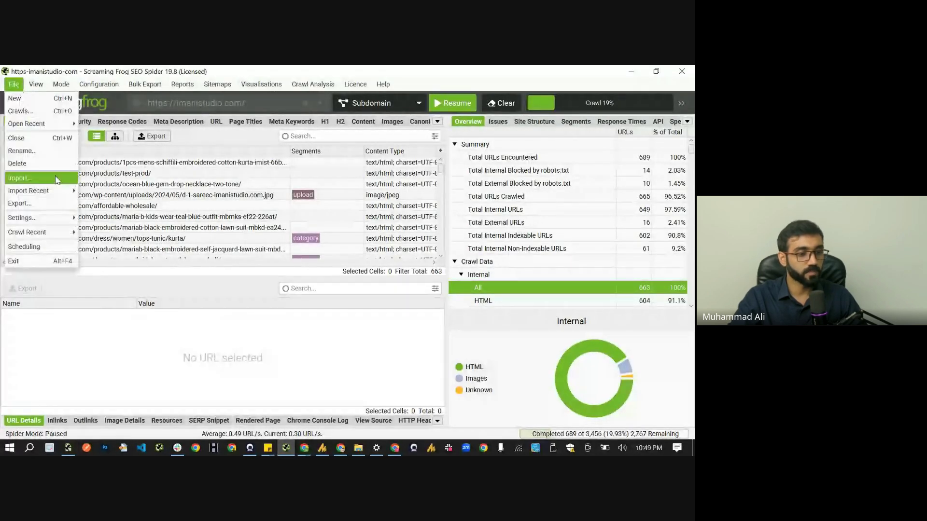
left_click(55, 203)
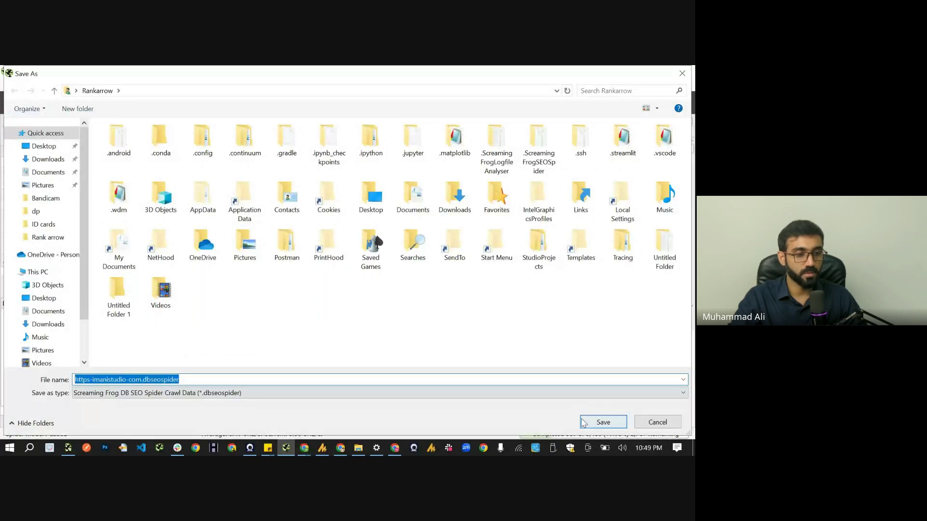
left_click(54, 177)
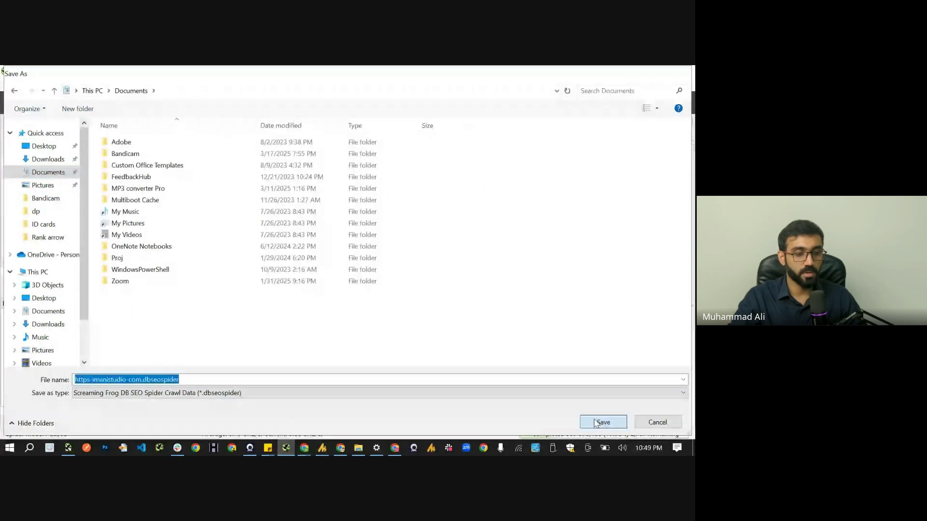
left_click(601, 422)
Return to Log File Analyser and import the demo URL data file into Imported URL Data
key("alt+Tab")
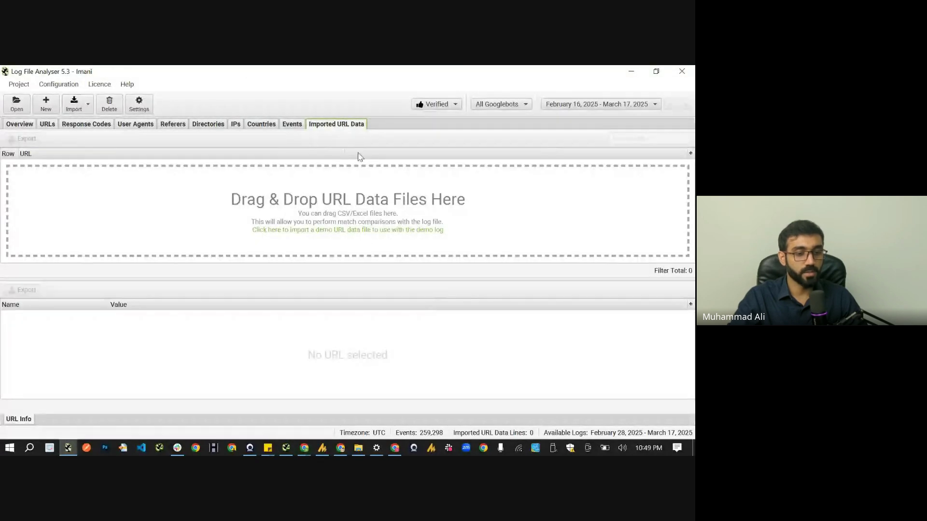
left_click(332, 231)
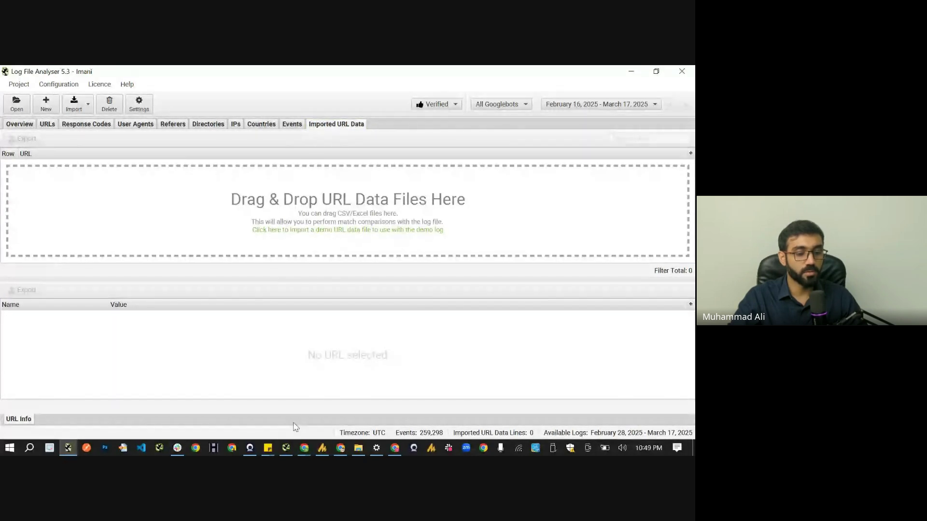
Switch to Screaming Frog SEO Spider and browse the internal URLs crawled on imanistudio.com
left_click(286, 449)
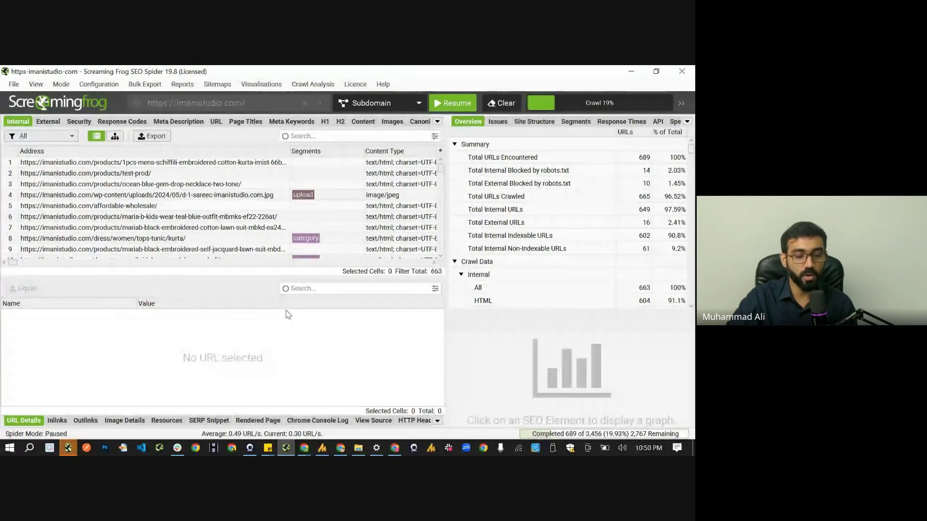
scroll(201, 191, "down", 20)
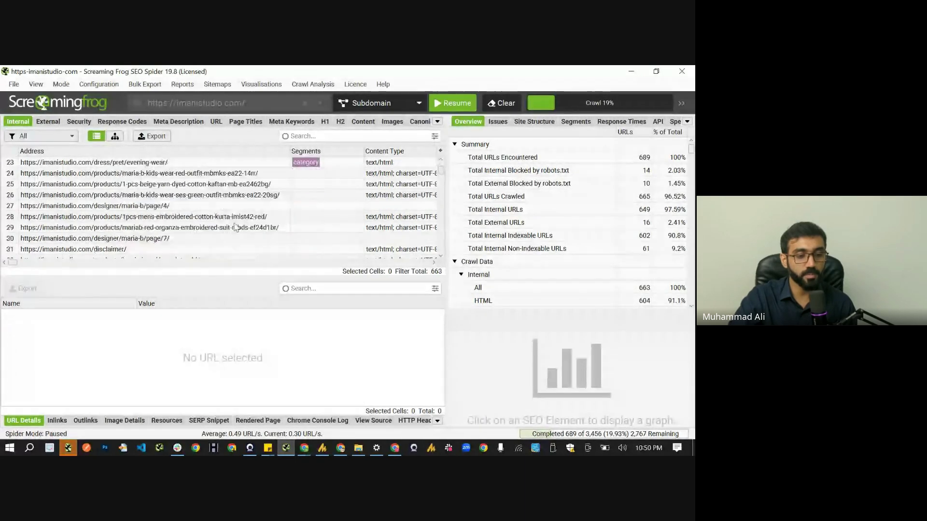
scroll(235, 227, "down", 4)
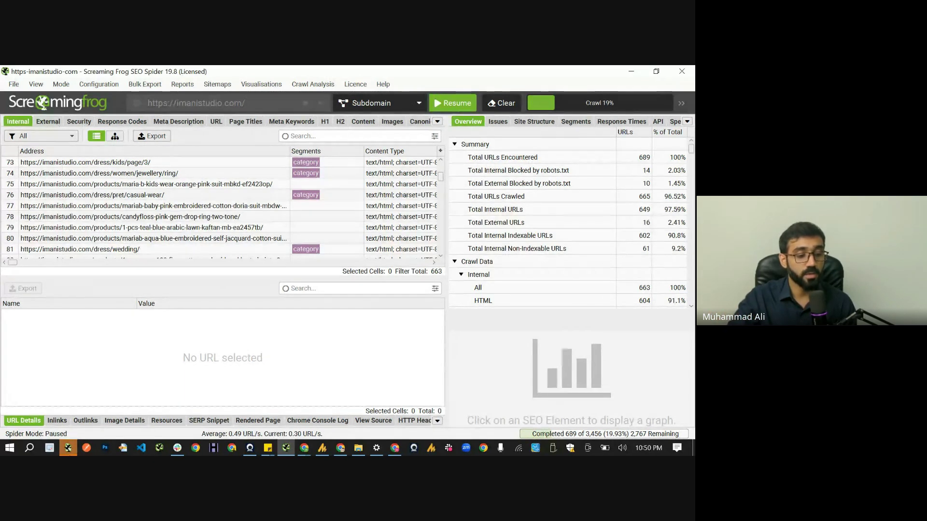
key("alt+Tab")
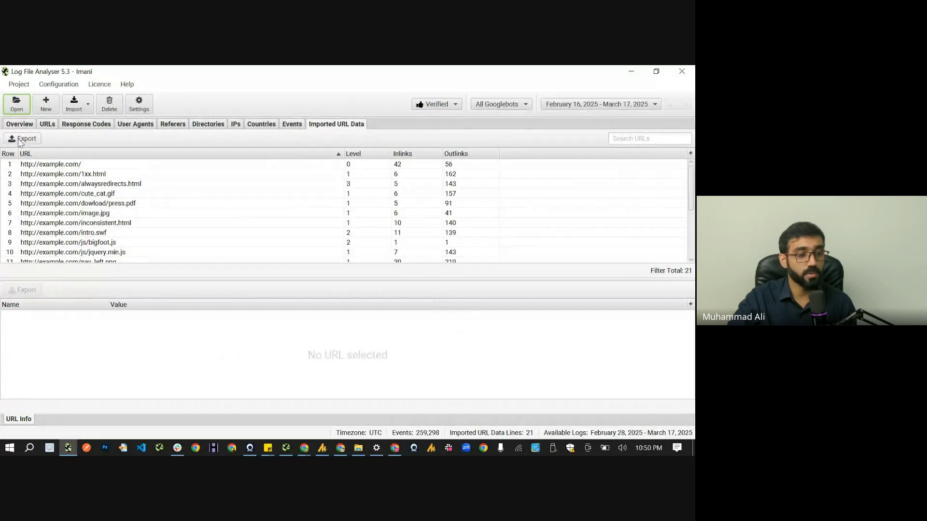
scroll(151, 211, "down", 1)
scroll(150, 211, "down", 3)
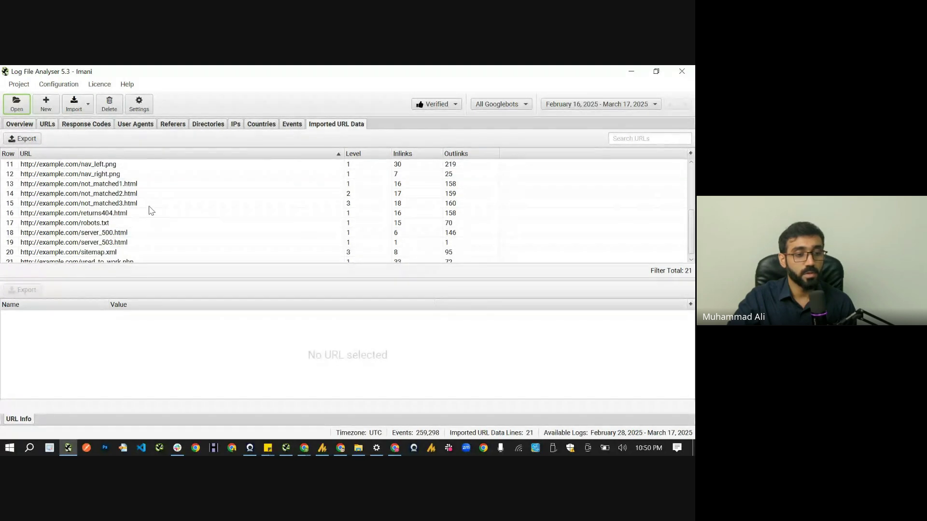
scroll(150, 210, "down", 1)
scroll(151, 210, "up", 4)
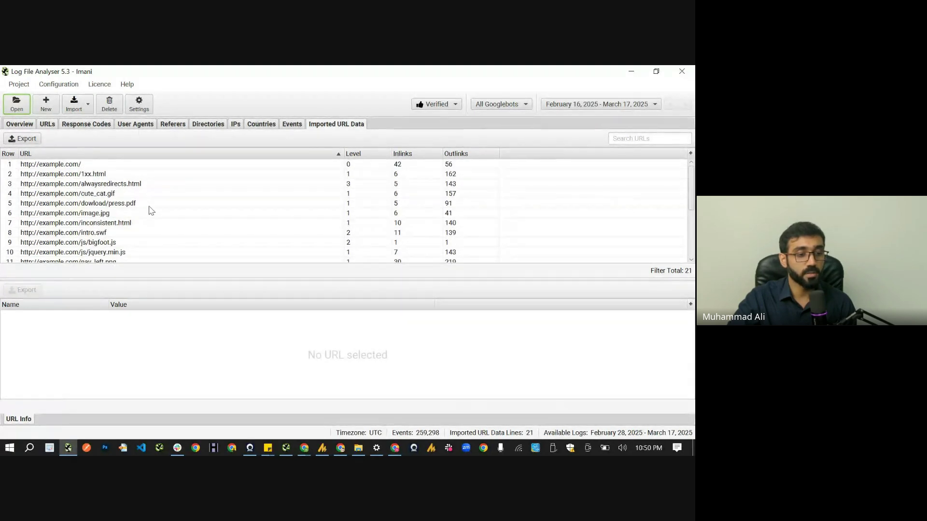
scroll(151, 210, "down", 4)
scroll(151, 211, "up", 4)
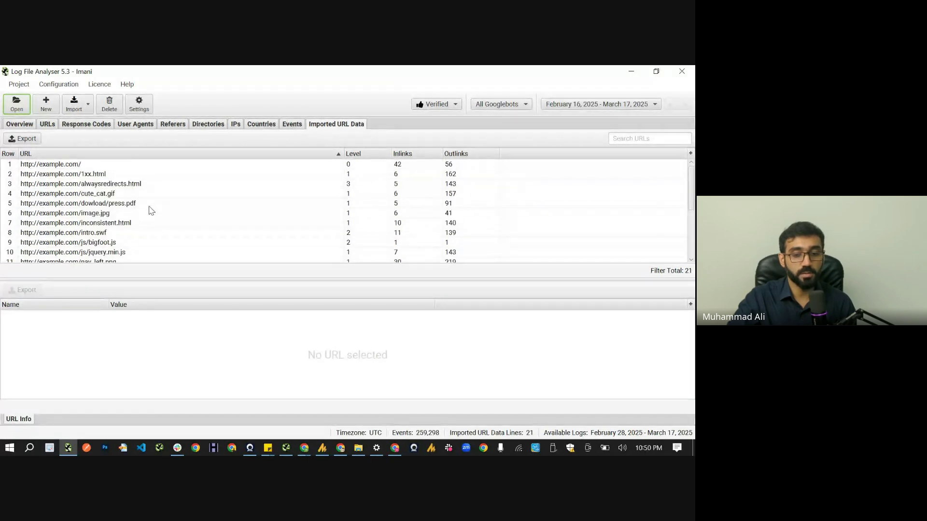
left_click(423, 184)
left_click(90, 166)
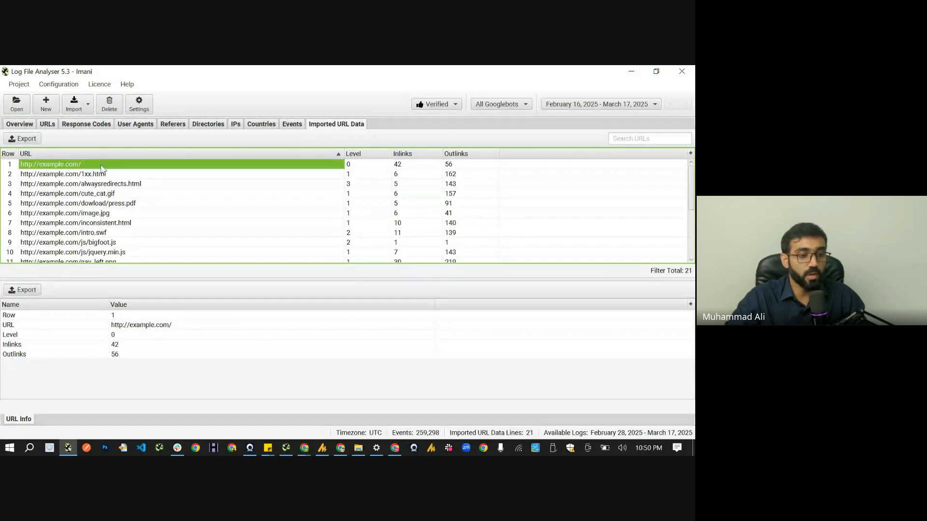
left_click(446, 167)
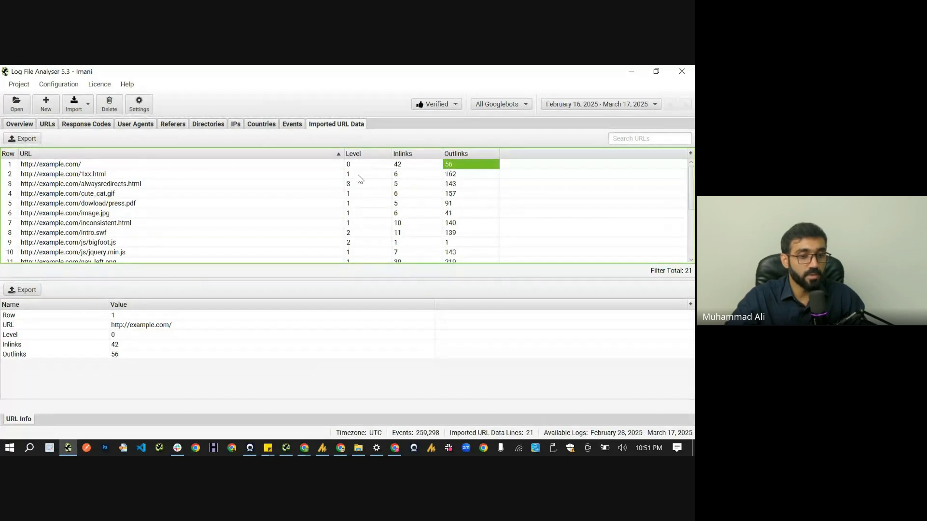
Sort the imported URL data by level in descending order and look through the list
left_click(366, 154)
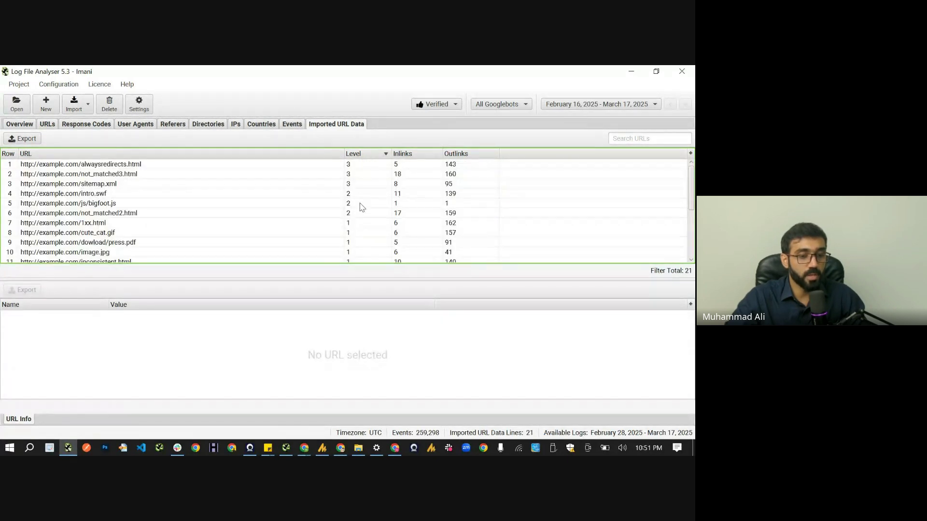
scroll(361, 207, "down", 3)
scroll(361, 207, "up", 3)
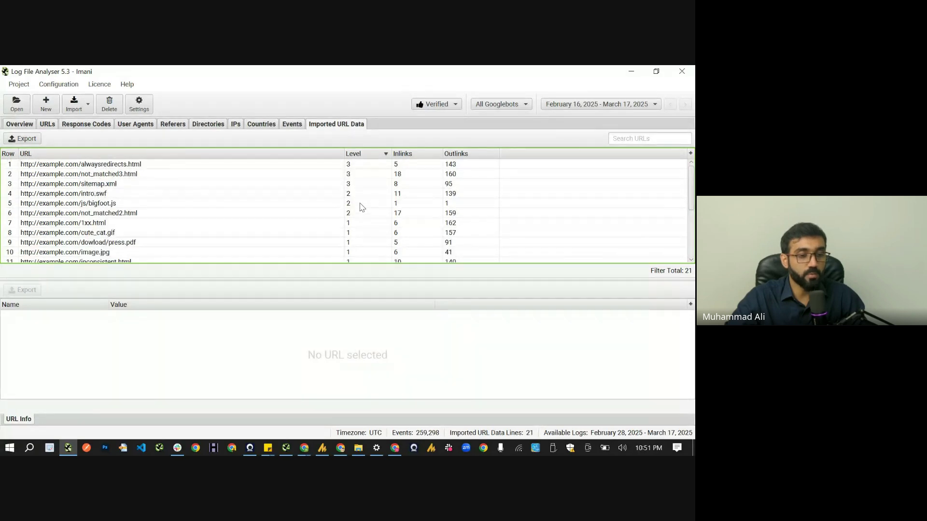
Check the Response Codes filter options, and examine the URLs report's view options for matching log file entries against URL data
left_click(71, 127)
left_click(72, 138)
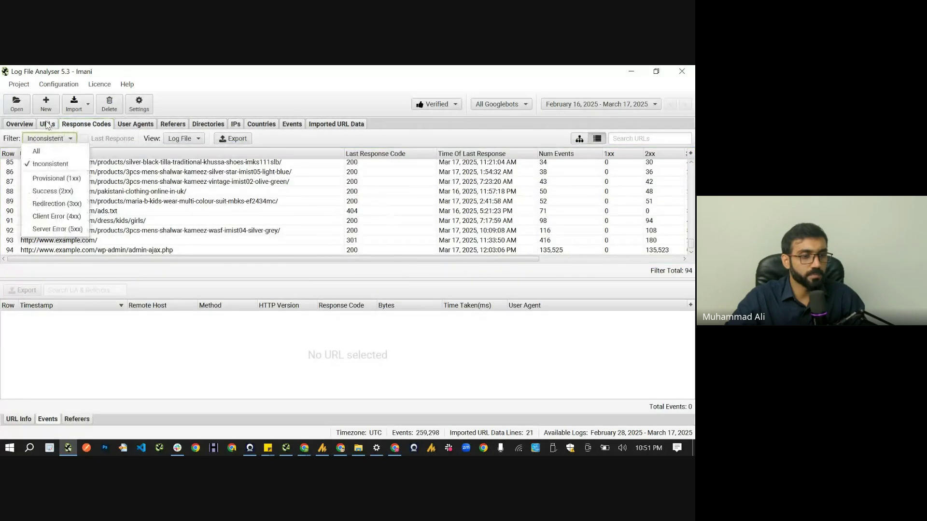
left_click(47, 124)
left_click(52, 139)
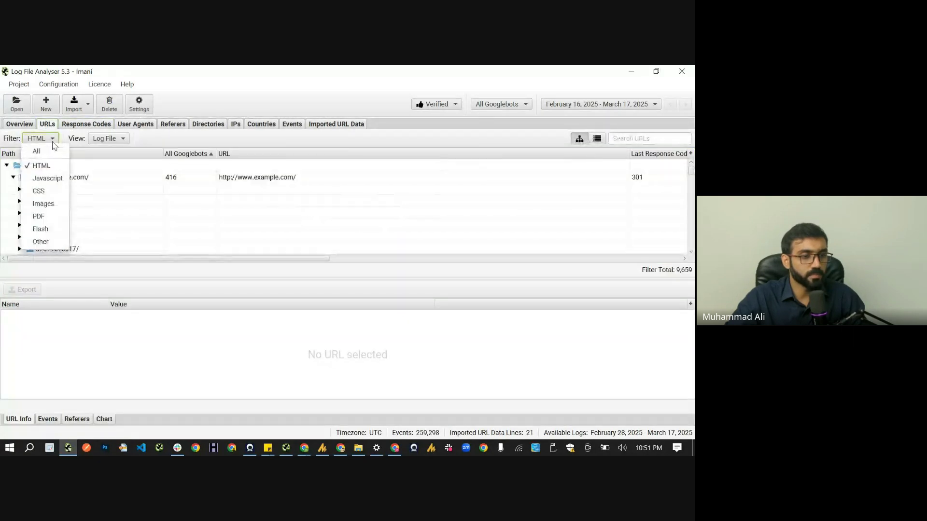
left_click(104, 139)
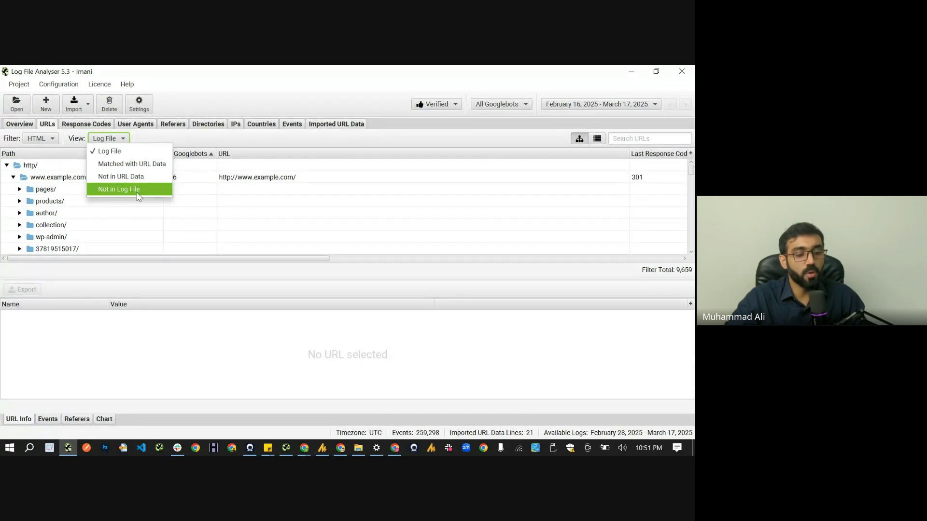
left_click(49, 189)
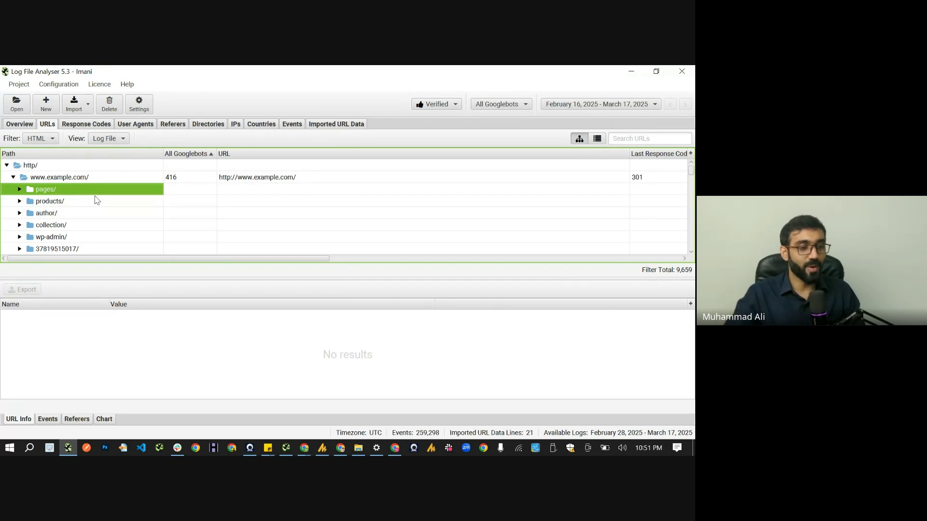
Revisit the imported URL data and response codes, and point out the Not in Log File view option for URLs
left_click(119, 140)
left_click(337, 127)
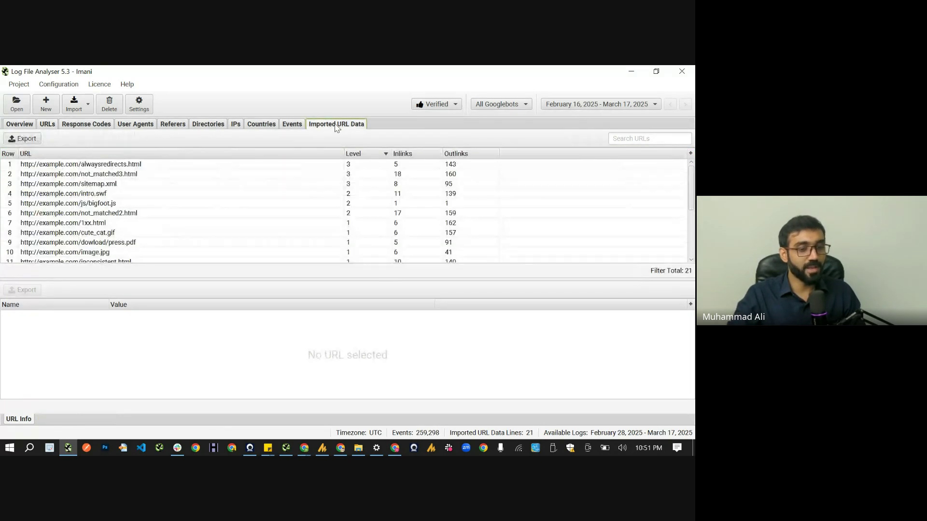
left_click(86, 125)
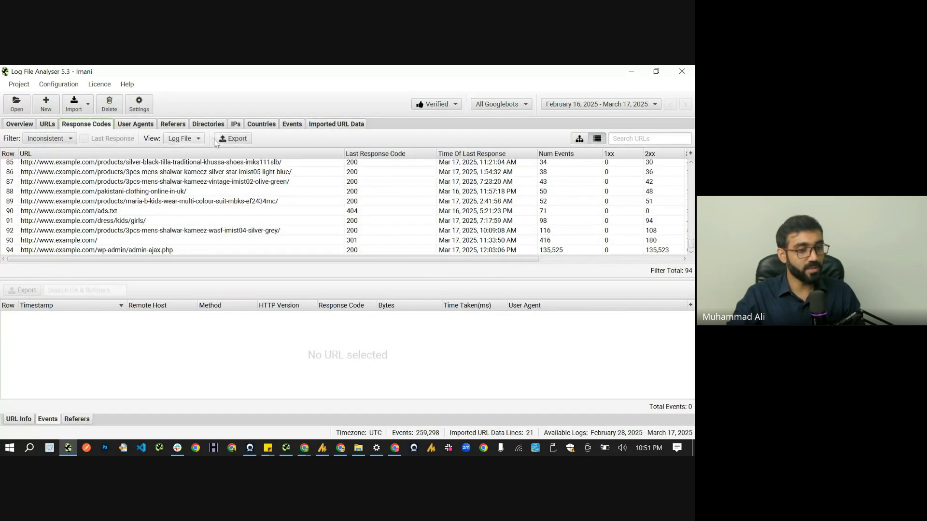
left_click(49, 125)
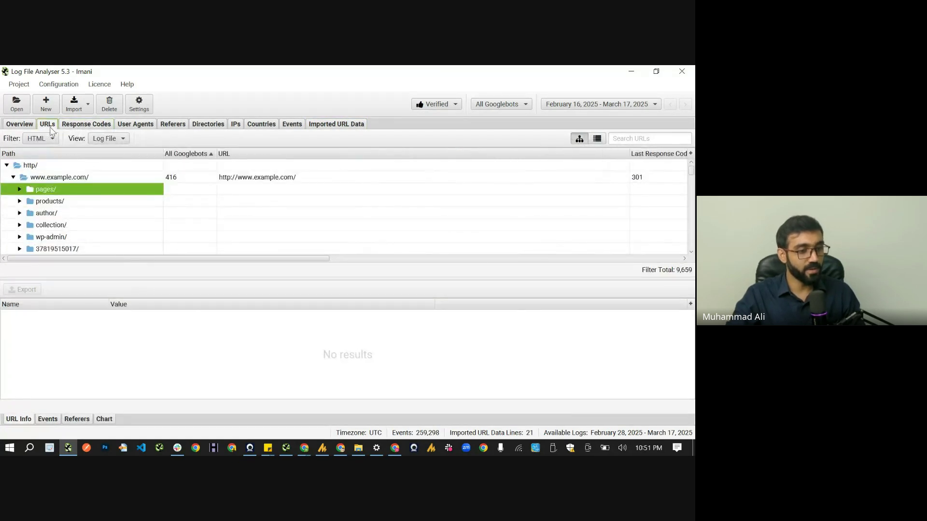
left_click(121, 139)
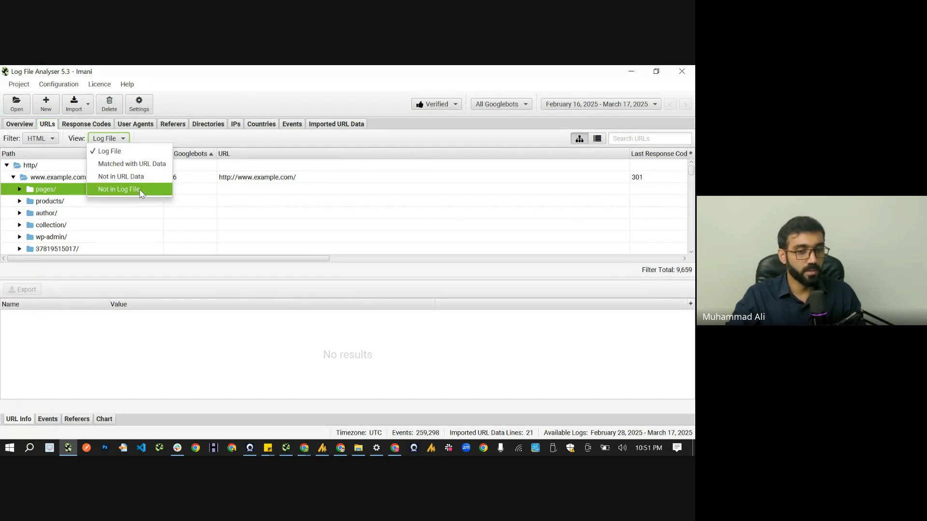
View the Directories report and the Countries report with its world map
left_click(222, 129)
left_click(221, 125)
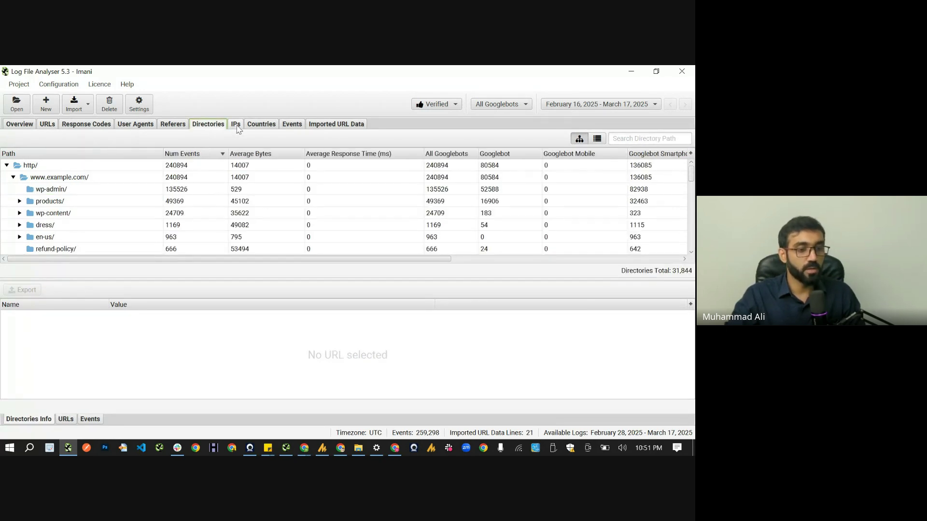
left_click(255, 130)
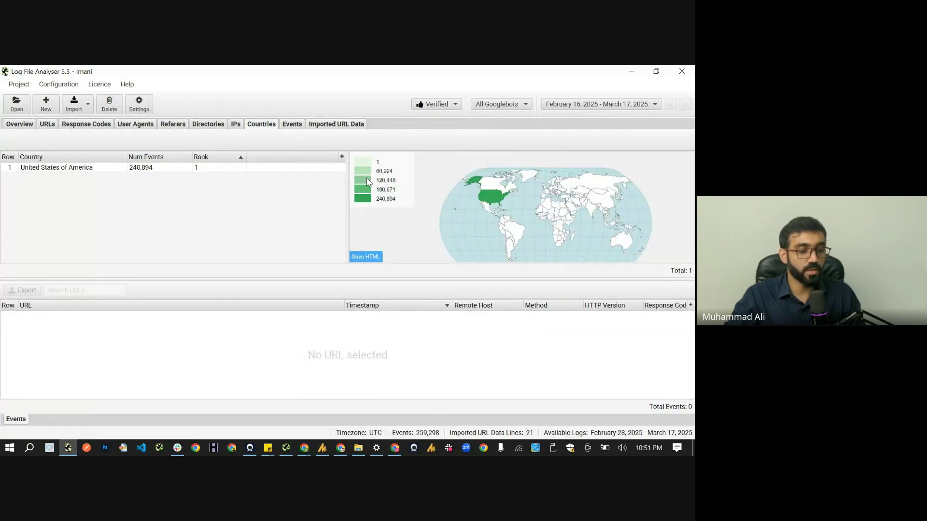
Filter the Countries report to spoofed events from all bots and inspect Pakistan and Ukraine on the map
left_click(500, 104)
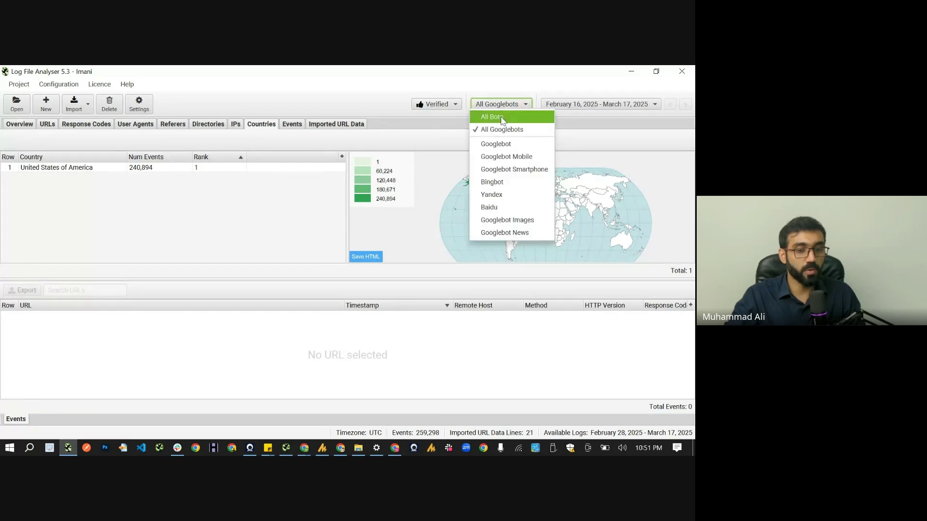
left_click(502, 118)
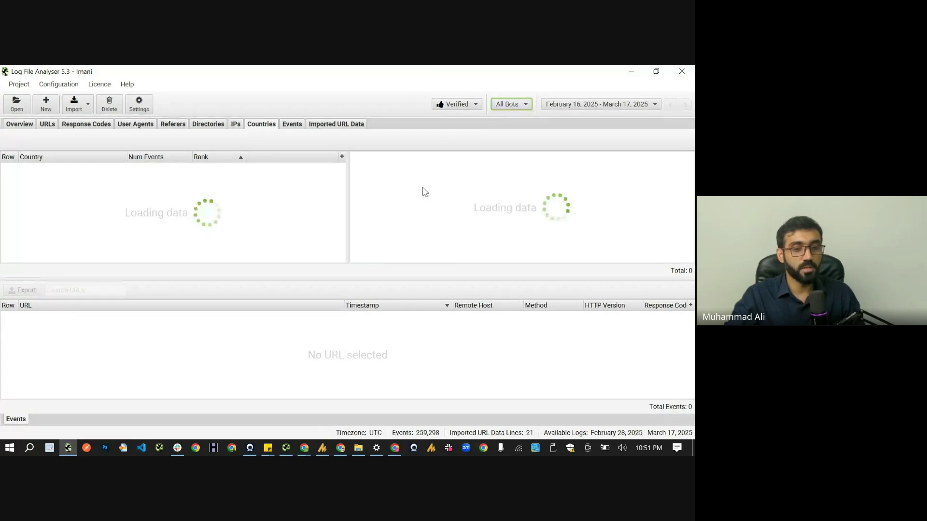
left_click(476, 105)
left_click(468, 144)
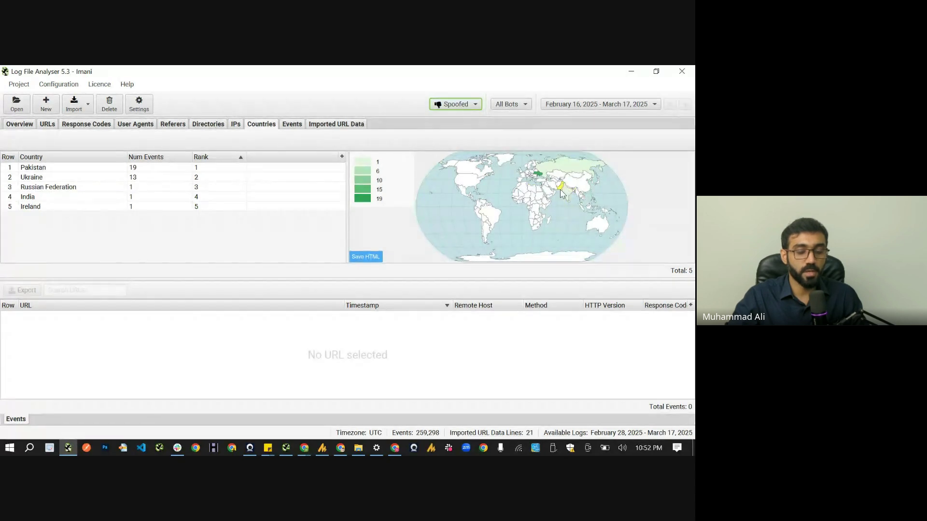
mouse_move(562, 194)
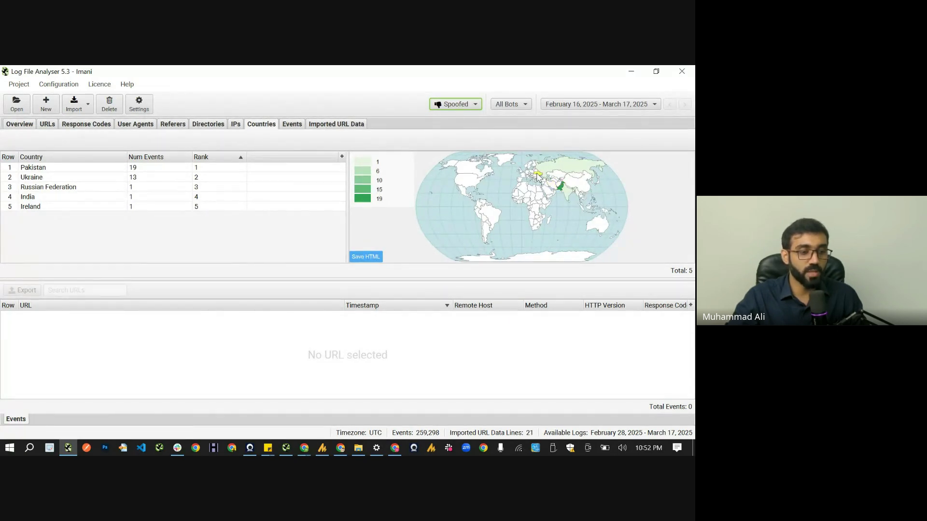
mouse_move(538, 177)
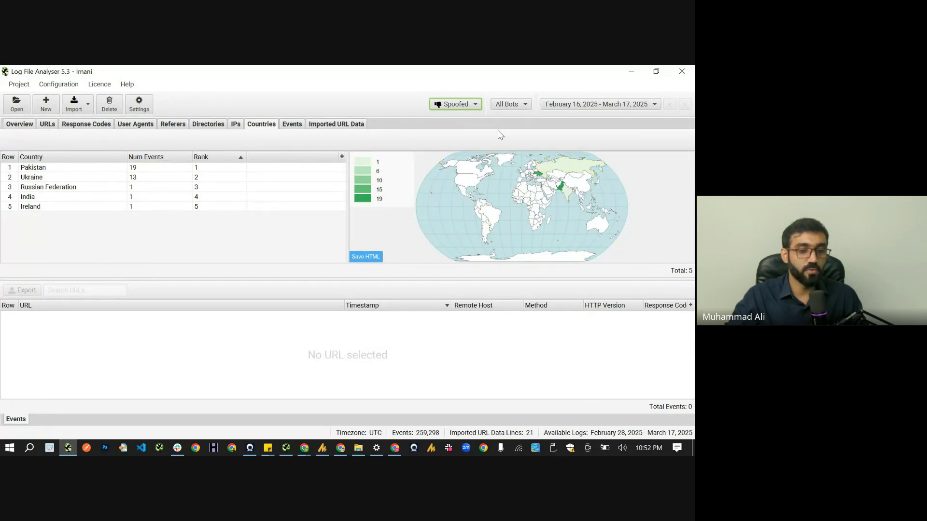
Filter the Countries report to verified Yandex events and list the events from the Russian Federation
left_click(473, 106)
left_click(461, 131)
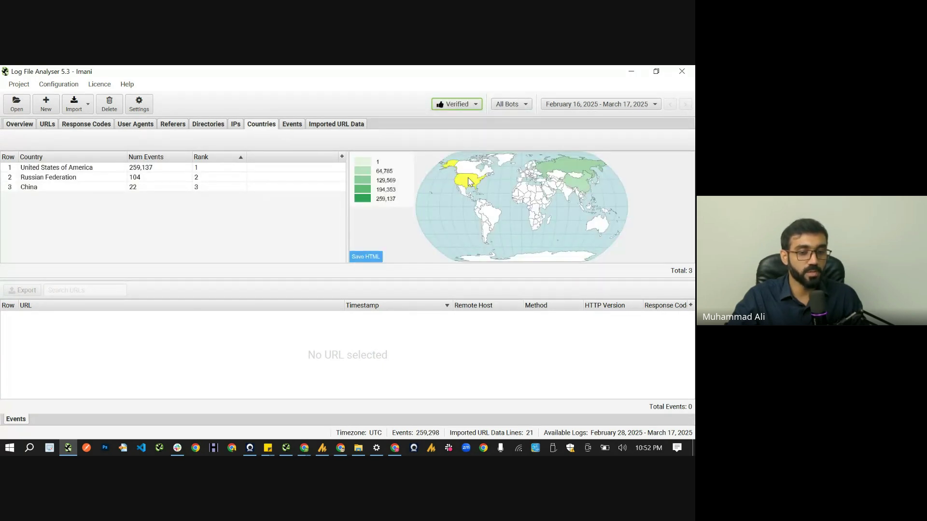
mouse_move(462, 183)
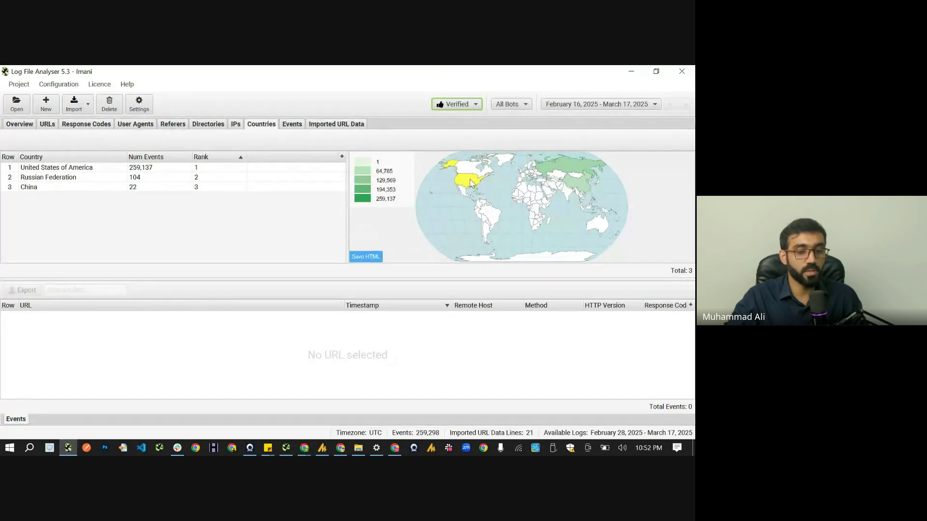
left_click(513, 110)
left_click(558, 193)
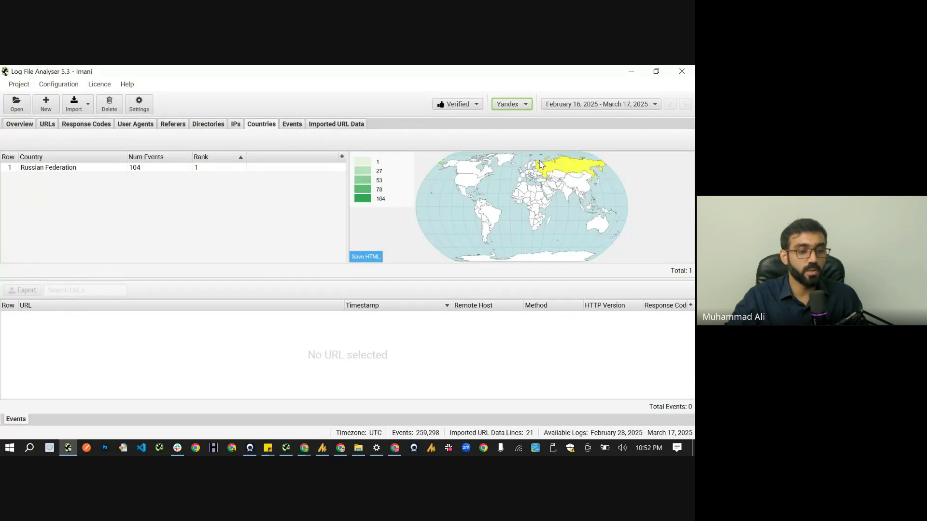
left_click(106, 170)
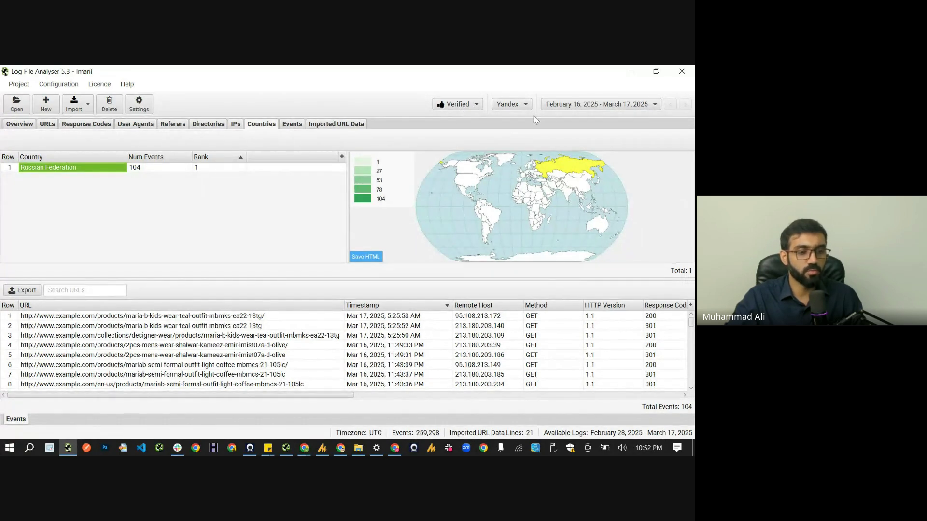
In the Overview, narrow the data to March 8, 2025, highlight the Redirection (3xx) row and check the Response Codes chart's time sample options
left_click(11, 125)
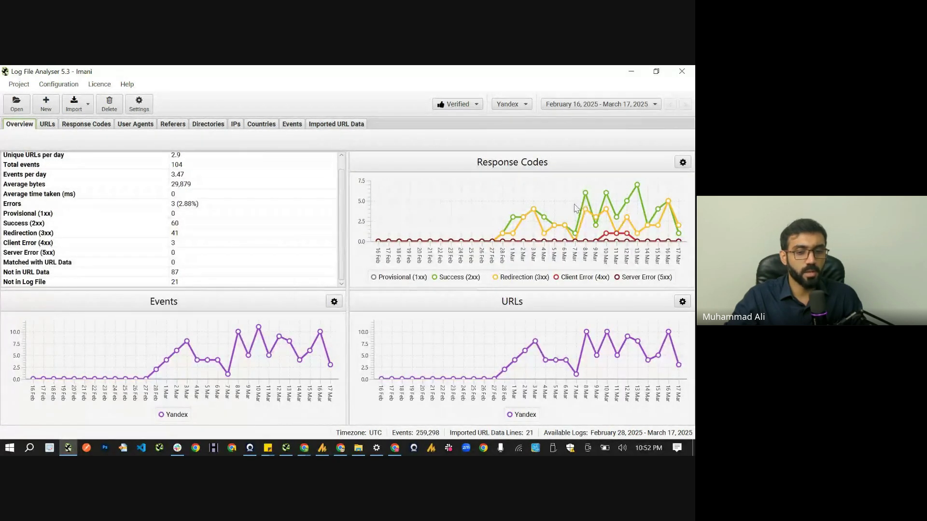
left_click(587, 195)
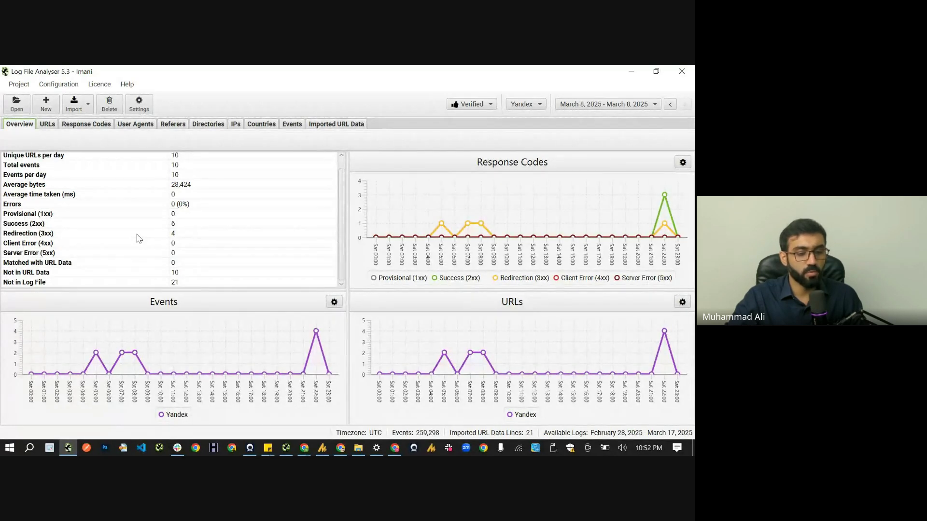
left_click(107, 236)
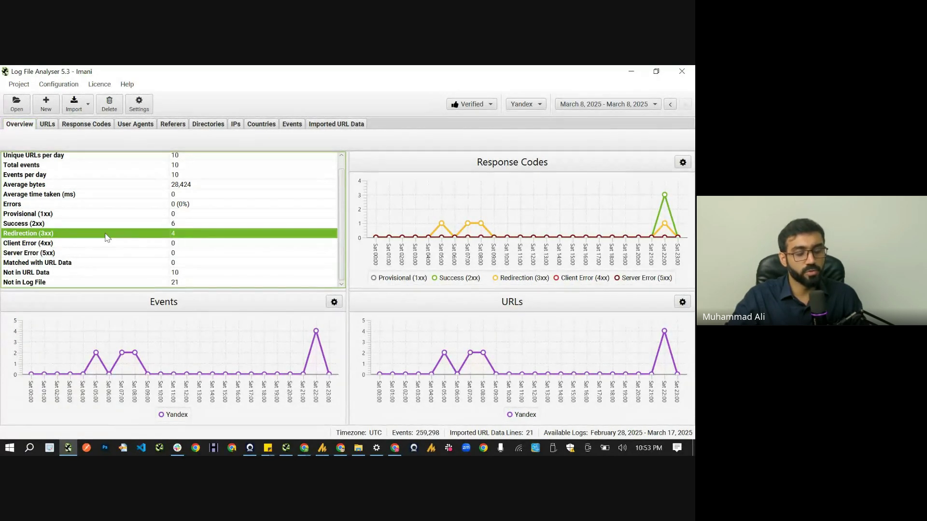
left_click(683, 162)
mouse_move(665, 175)
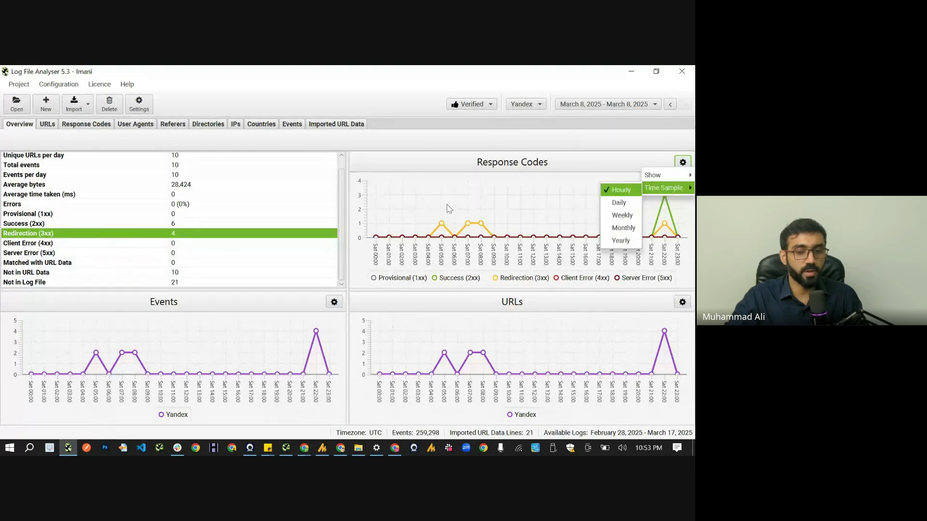
left_click(375, 184)
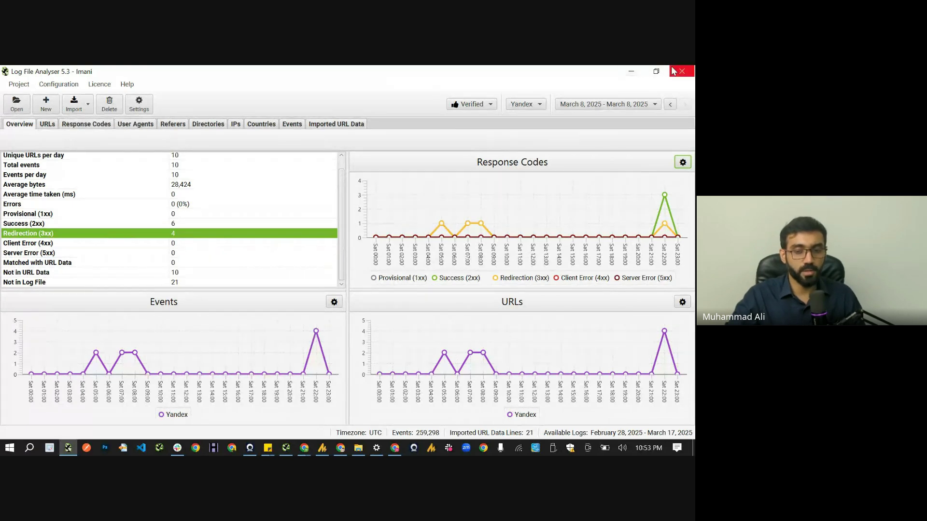
Switch to the Google Meet call and allow everyone to send messages
key("alt+Tab")
left_click(118, 261)
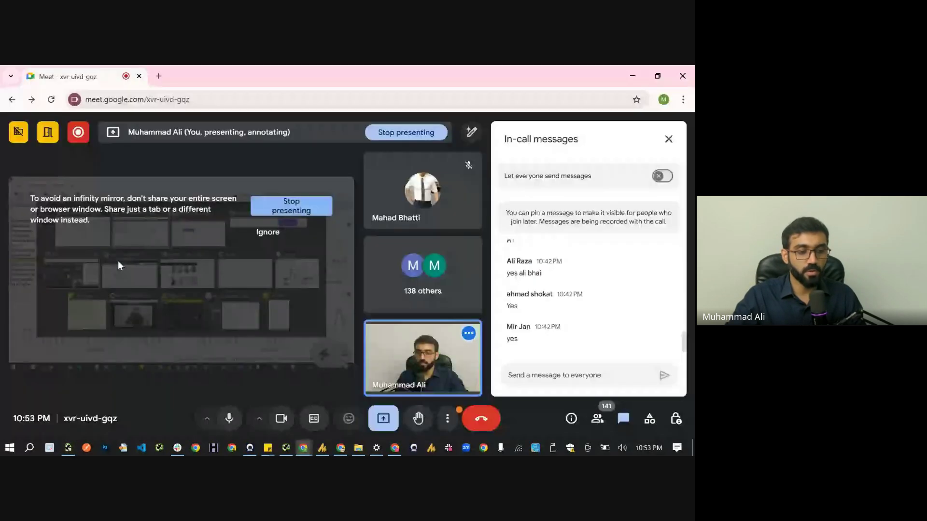
left_click(657, 176)
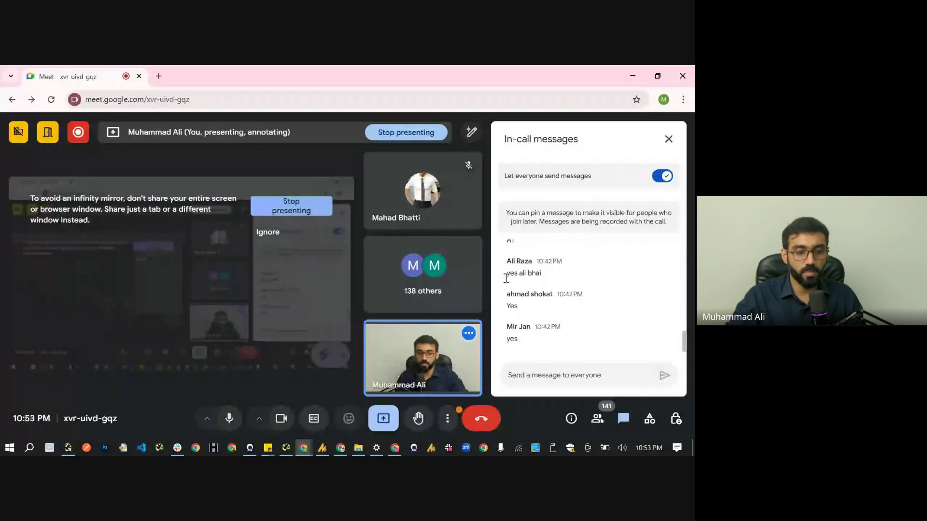
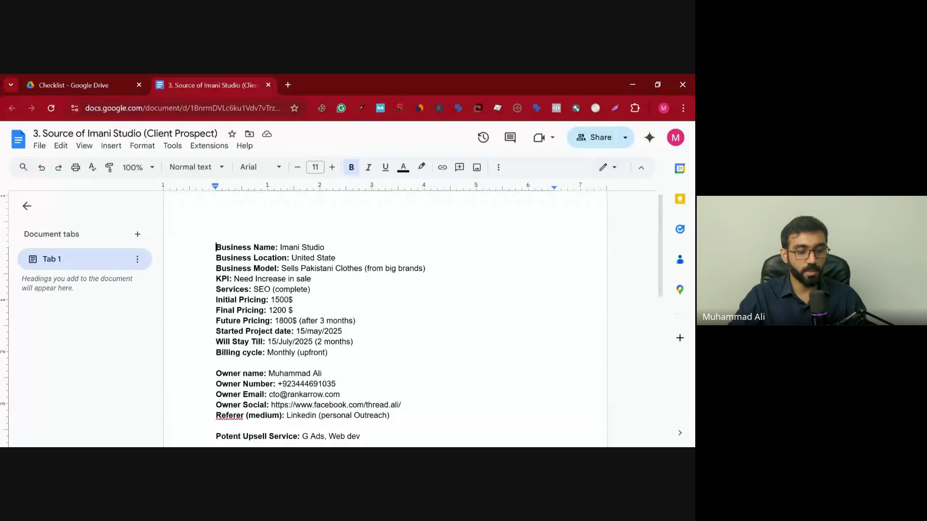
Point out the owner's number, name, email and social link in the Source of Imani Studio (Client Prospect) document
scroll(386, 314, "down", 4)
scroll(386, 313, "up", 2)
left_click(288, 379)
left_click_drag(273, 285, 332, 284)
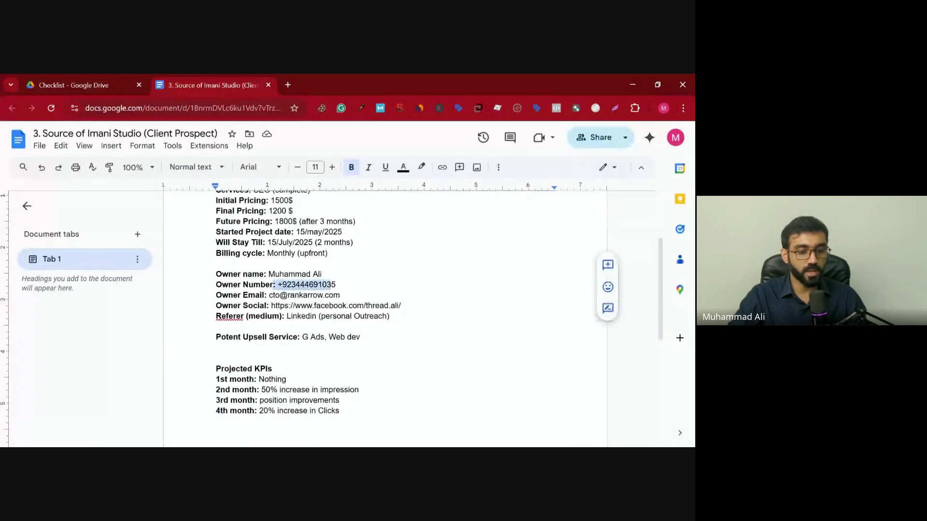
left_click_drag(266, 274, 320, 274)
left_click_drag(267, 295, 343, 295)
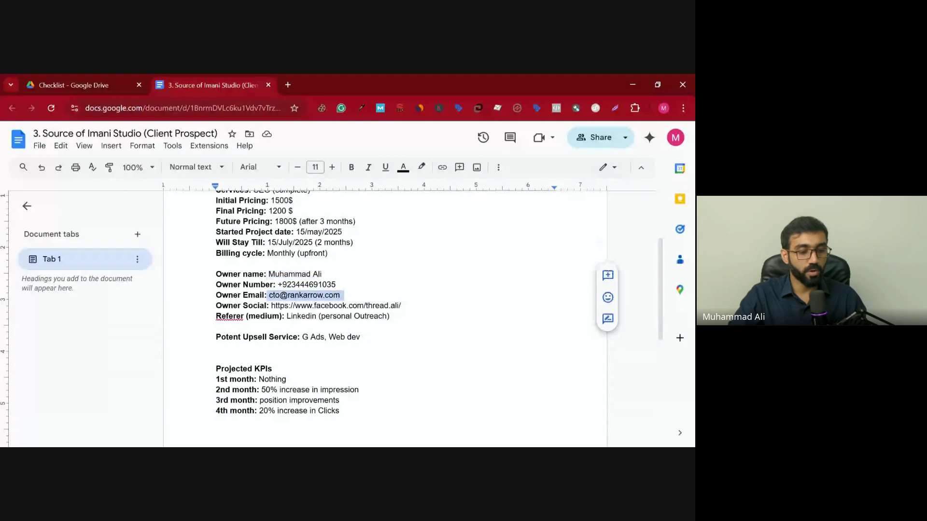
left_click_drag(277, 306, 379, 306)
scroll(379, 306, "up", 3)
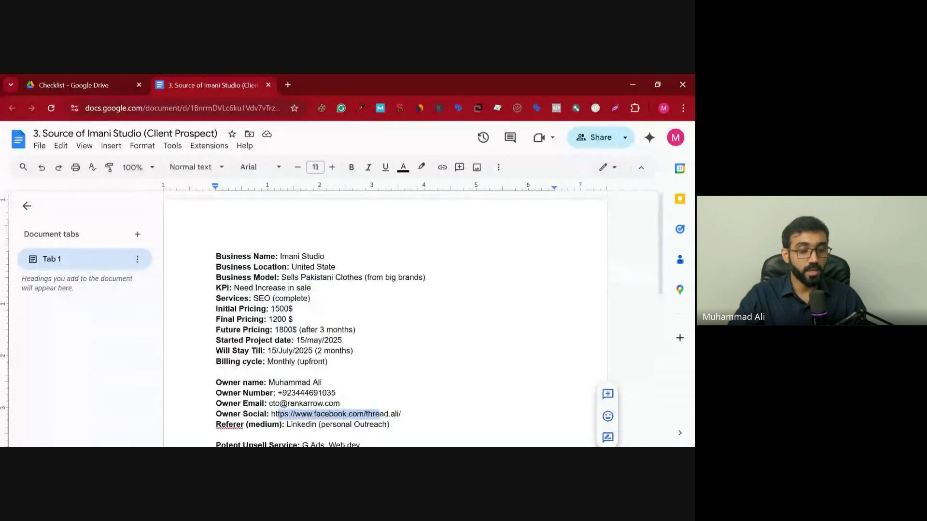
Highlight the initial, final and future pricing lines, the projected KPIs and the potential upsell service in the client prospect document
left_click(293, 319)
left_click_drag(293, 319, 216, 309)
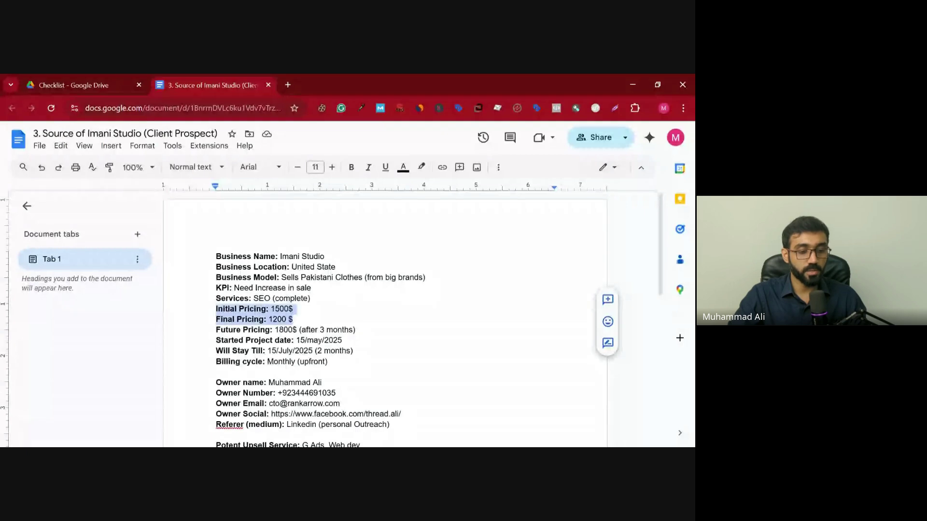
double_click(250, 319)
double_click(256, 329)
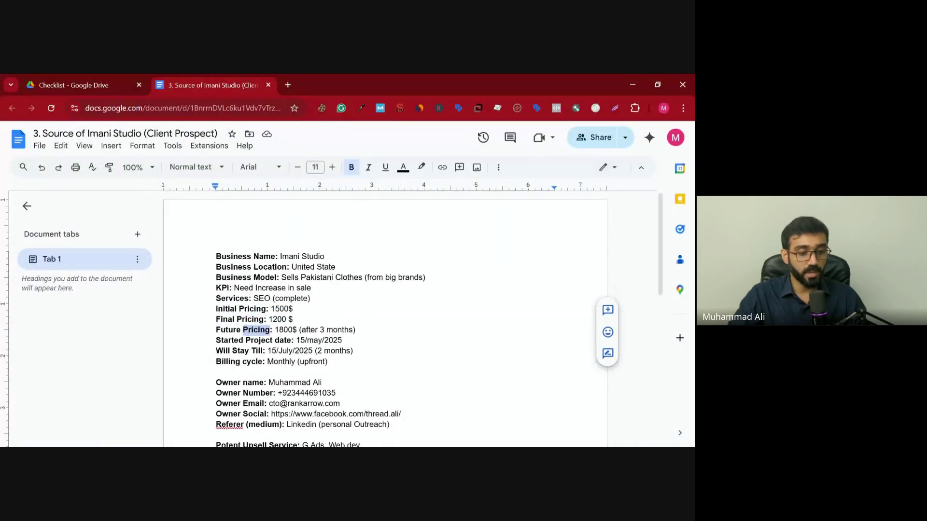
scroll(386, 319, "down", 5)
left_click_drag(341, 302, 216, 271)
scroll(386, 314, "up", 3)
left_click_drag(364, 337, 216, 337)
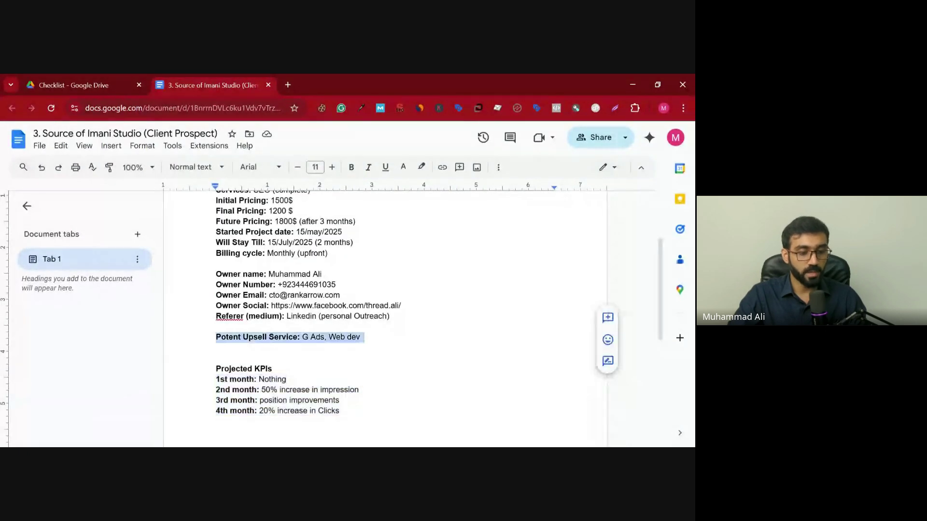
Go over the business details again, and highlight each owner contact field from the name to the social link
left_click_drag(390, 316, 216, 273)
scroll(386, 313, "up", 2)
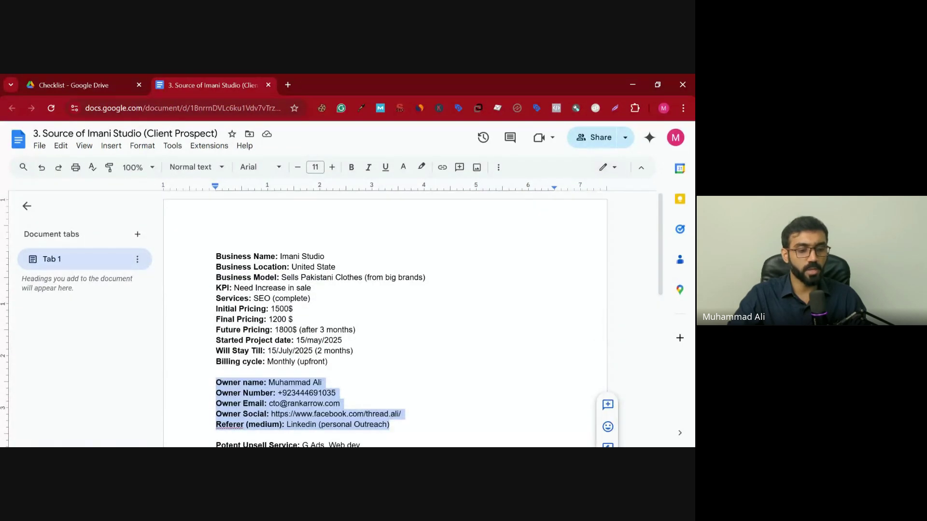
left_click_drag(216, 256, 314, 243)
scroll(315, 290, "down", 2)
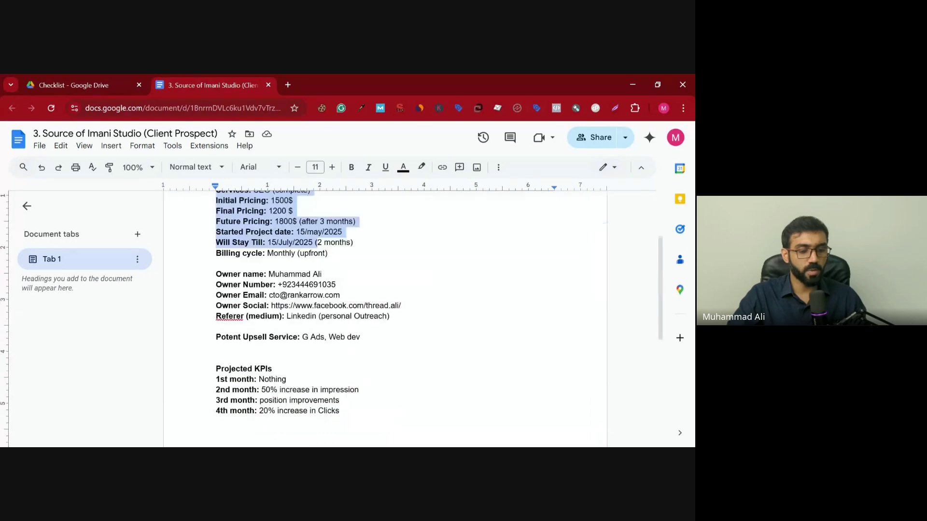
left_click(295, 274)
double_click(282, 274)
double_click(309, 285)
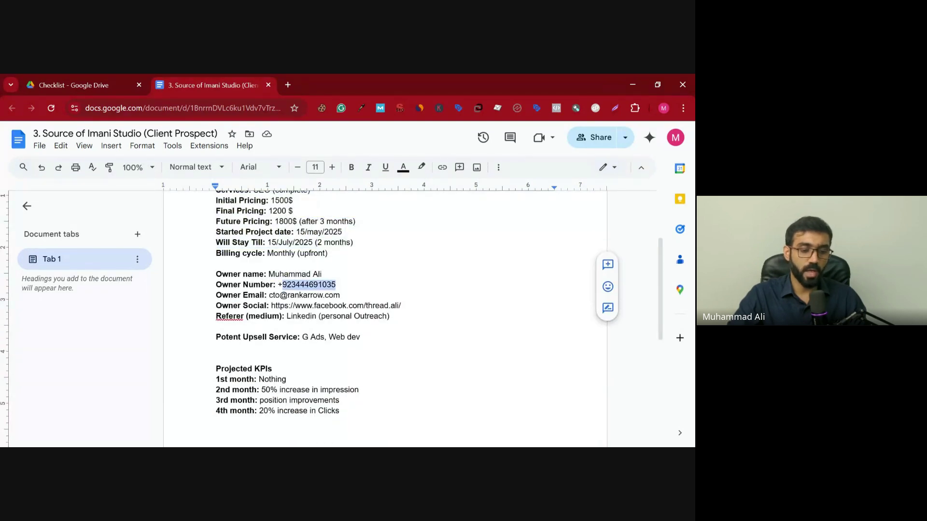
double_click(305, 295)
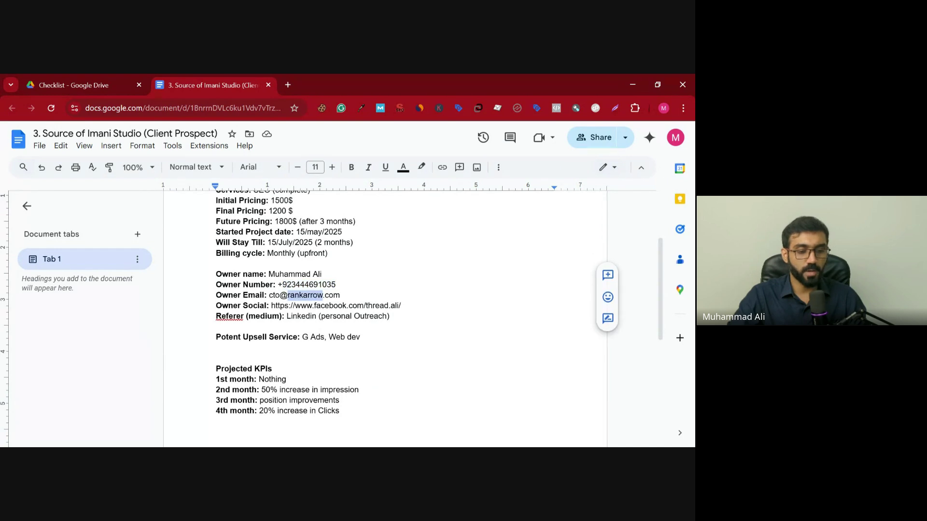
left_click(389, 305)
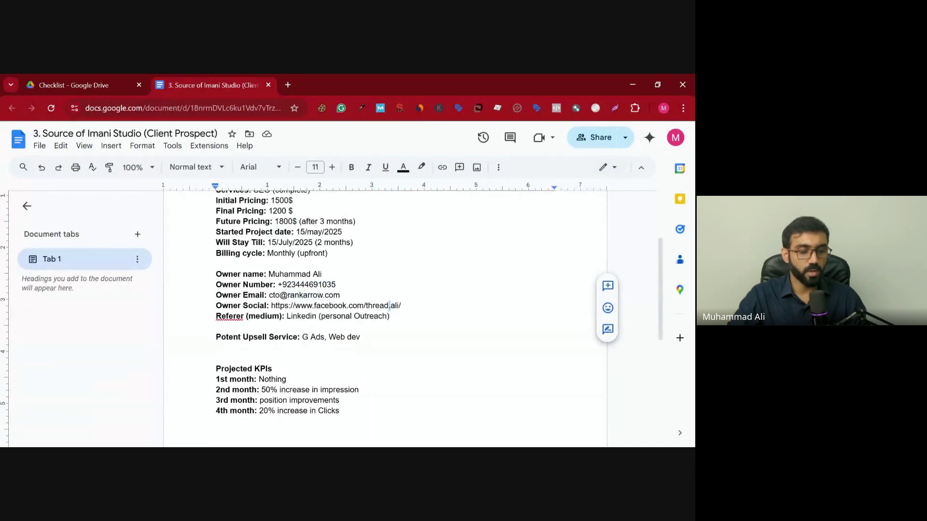
Open the 1. Audit Checklist and 4. Creds of Imani Studio files from the Checklist folder in Google Drive, ending on the Creds document
left_click(97, 84)
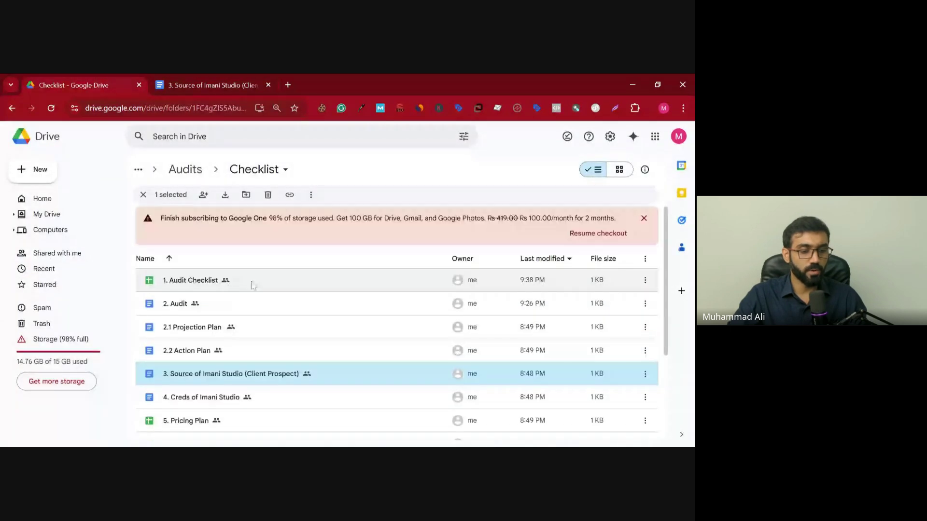
double_click(255, 284)
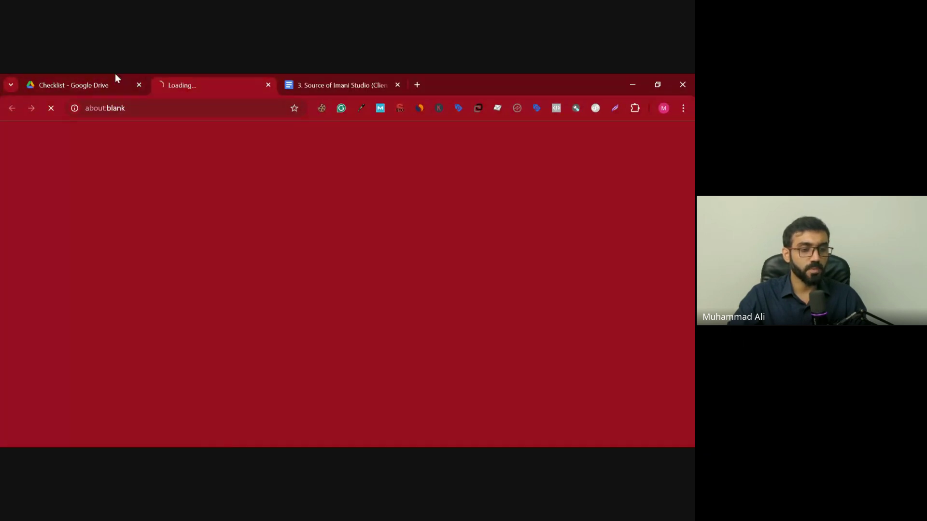
left_click(112, 80)
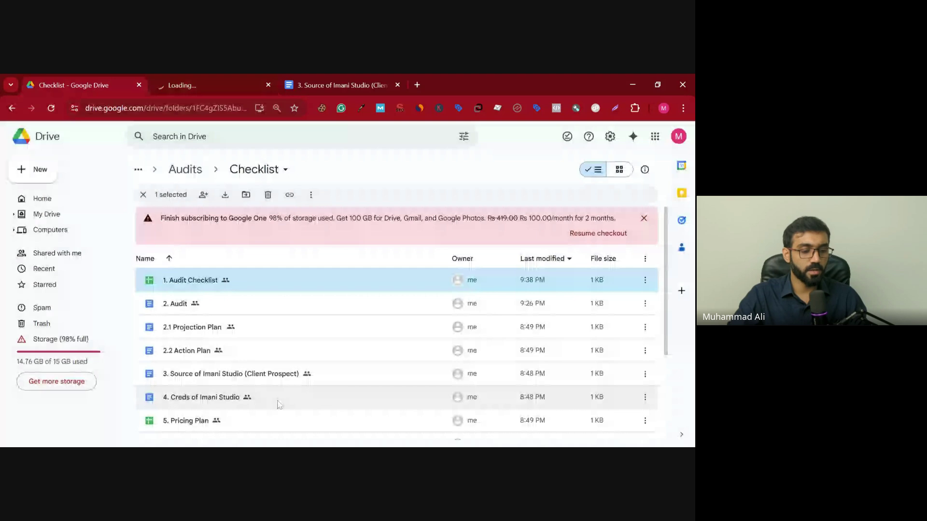
double_click(276, 397)
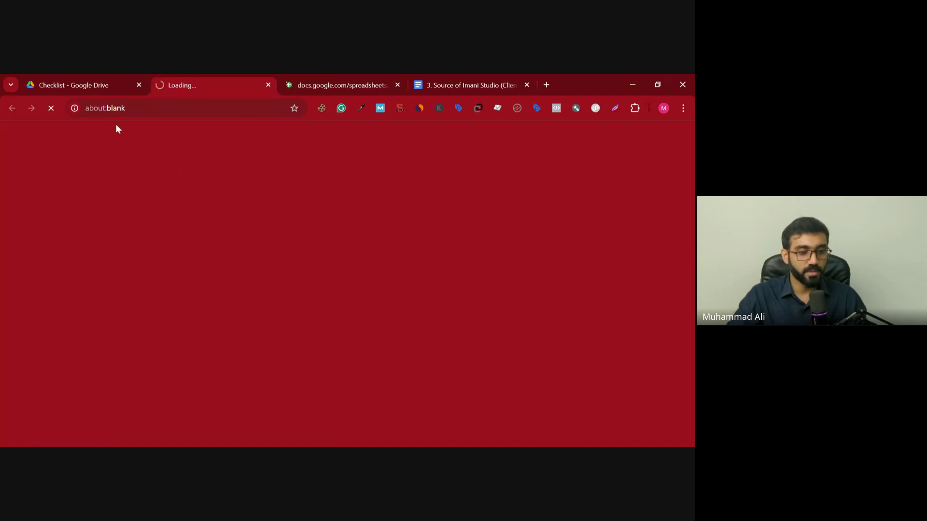
left_click(459, 76)
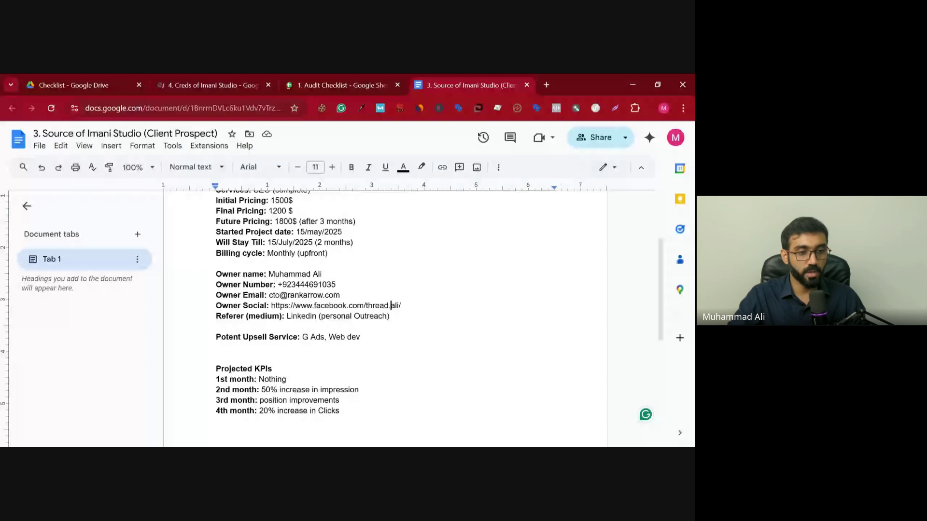
left_click(203, 85)
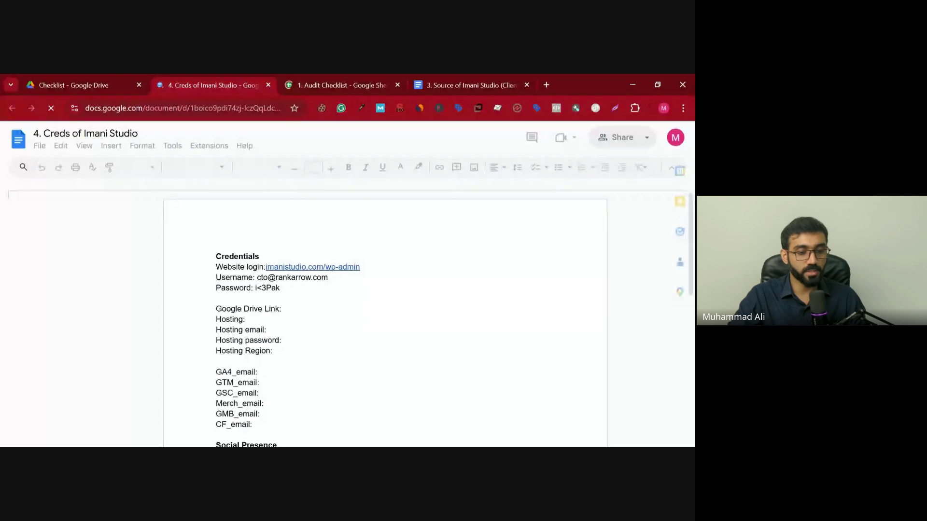
Point out the website login, password, Google Drive link and hosting email fields in the Creds document
double_click(239, 269)
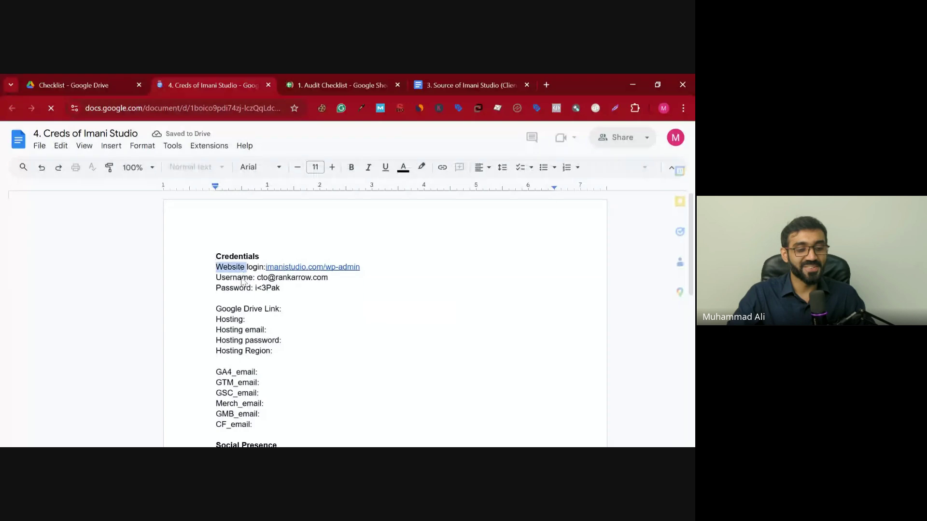
double_click(233, 287)
scroll(236, 284, "down", 1)
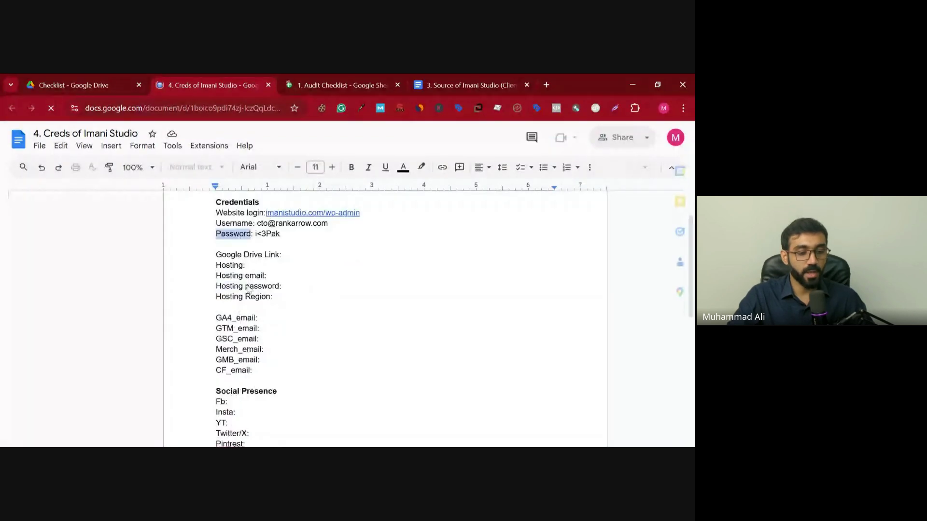
triple_click(237, 255)
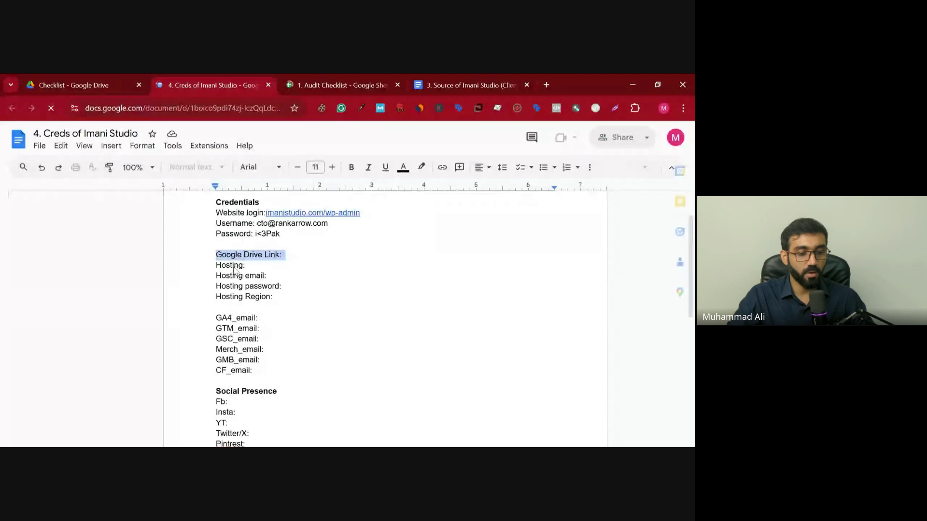
double_click(238, 277)
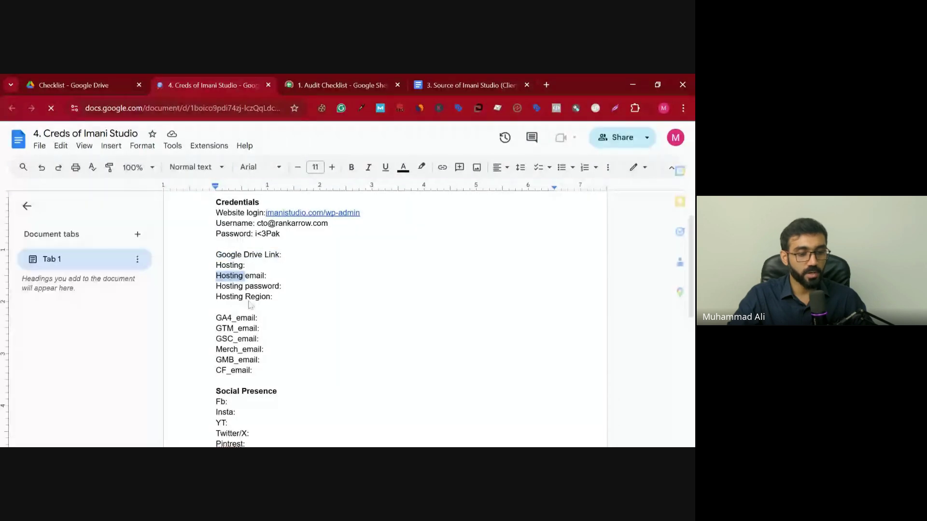
Highlight the GTM, GSC, Merch, GMB and CF email fields and the whole Social Presence list in the Creds document
scroll(250, 306, "down", 1)
left_click(238, 274)
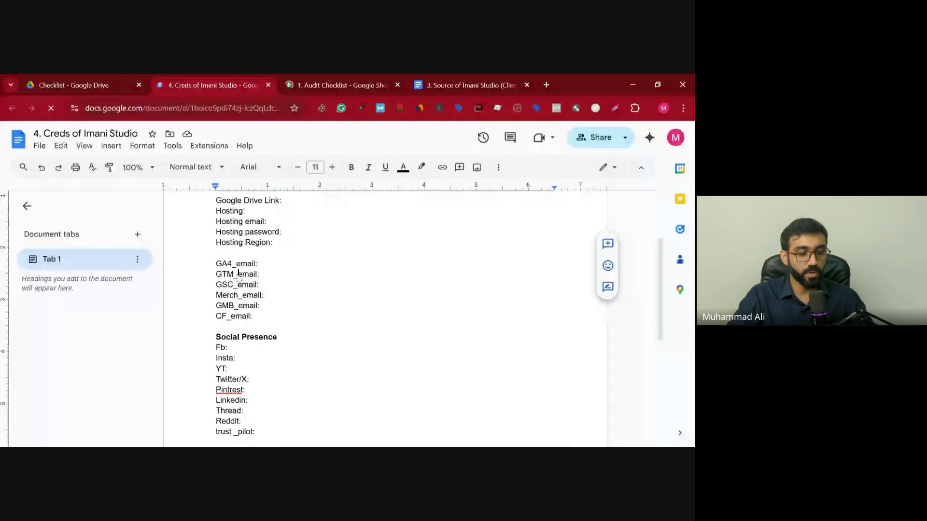
double_click(237, 274)
double_click(237, 285)
double_click(242, 295)
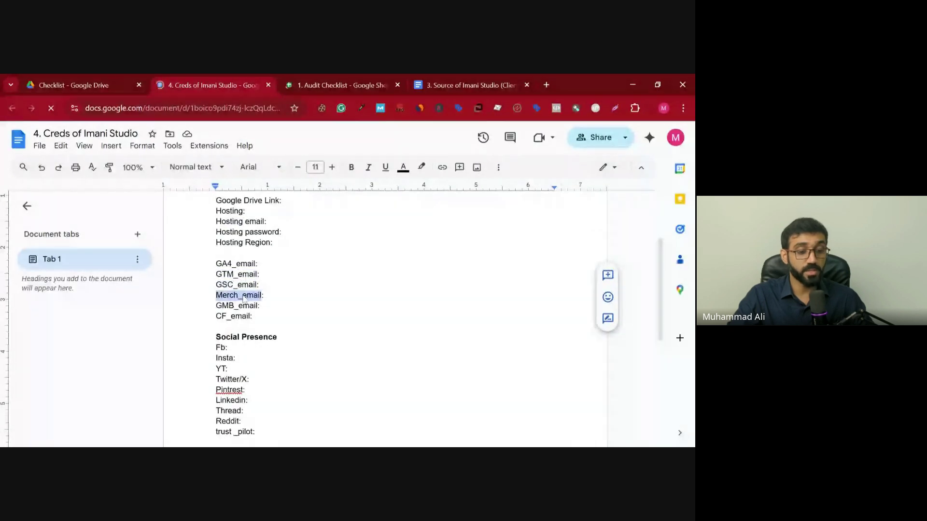
double_click(242, 307)
double_click(238, 318)
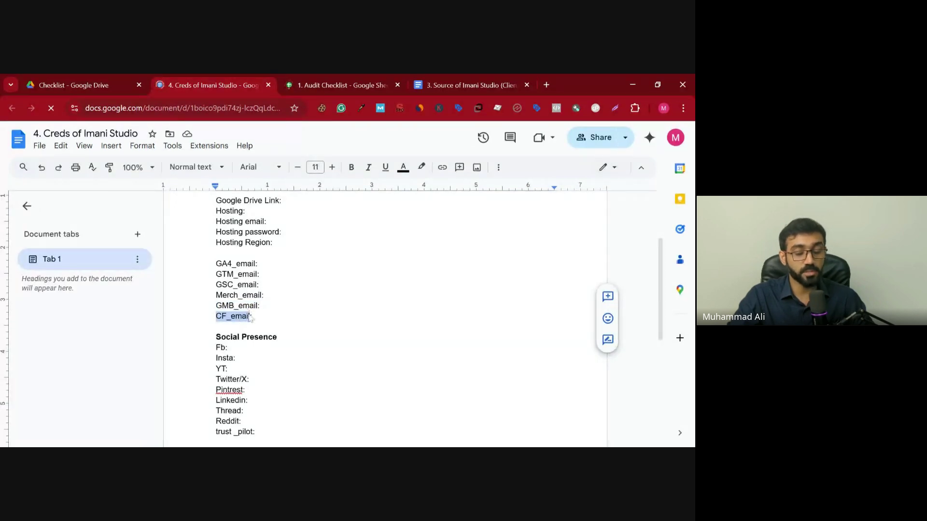
scroll(254, 319, "down", 1)
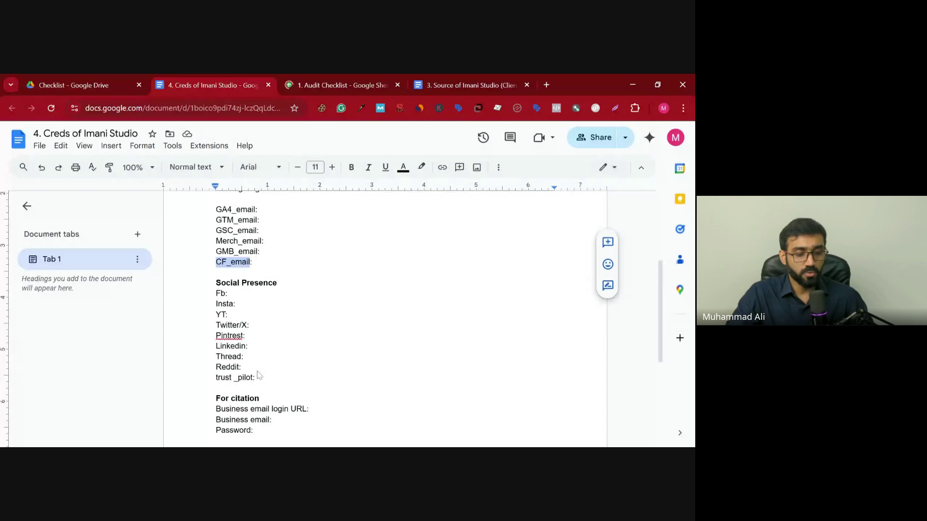
left_click_drag(258, 376, 217, 295)
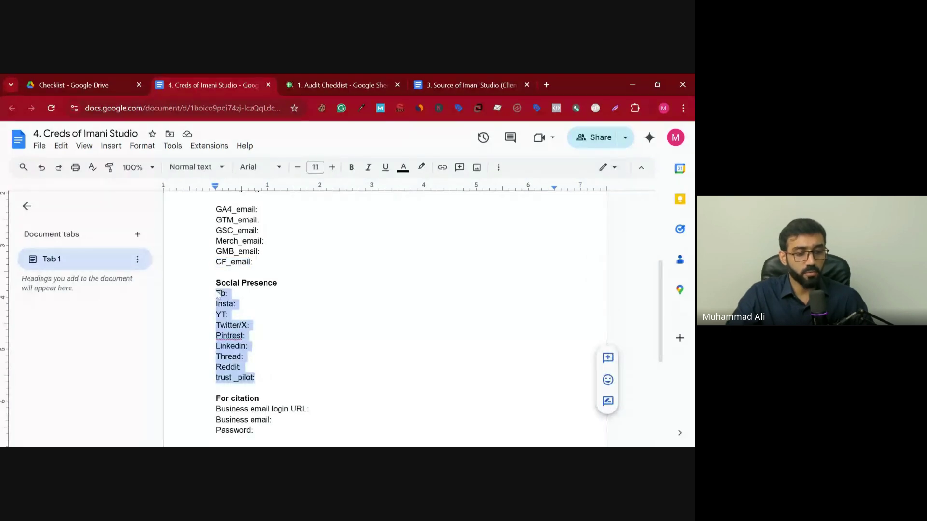
Highlight the For citation block, and point out its business email, password and login URL fields
scroll(256, 321, "down", 2)
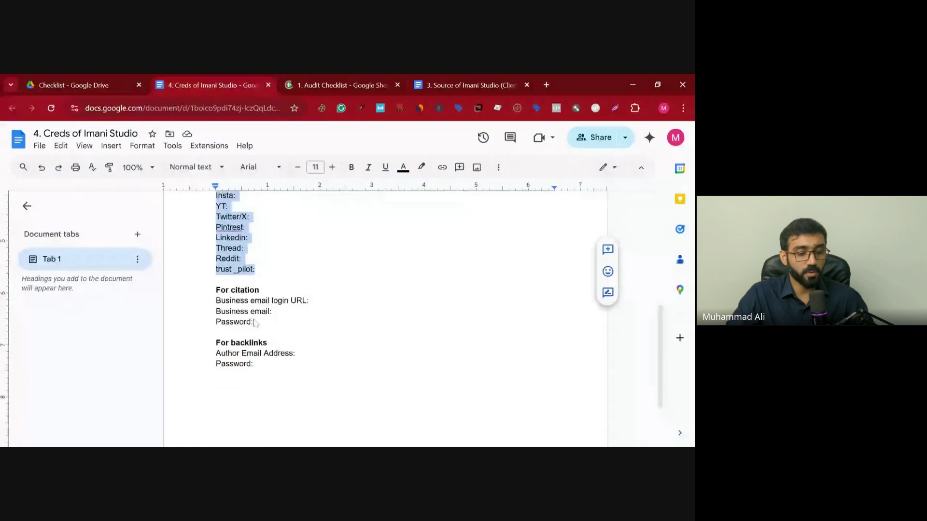
left_click_drag(261, 328, 212, 303)
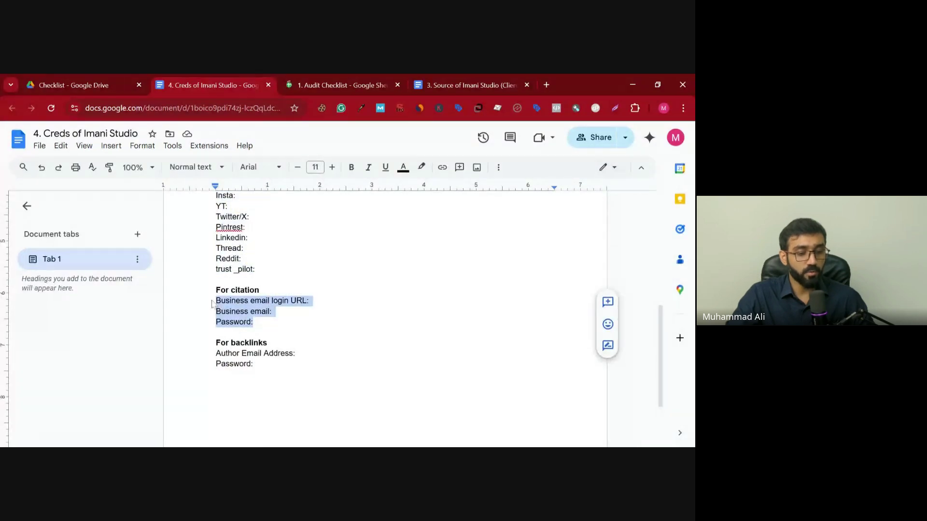
left_click(250, 302)
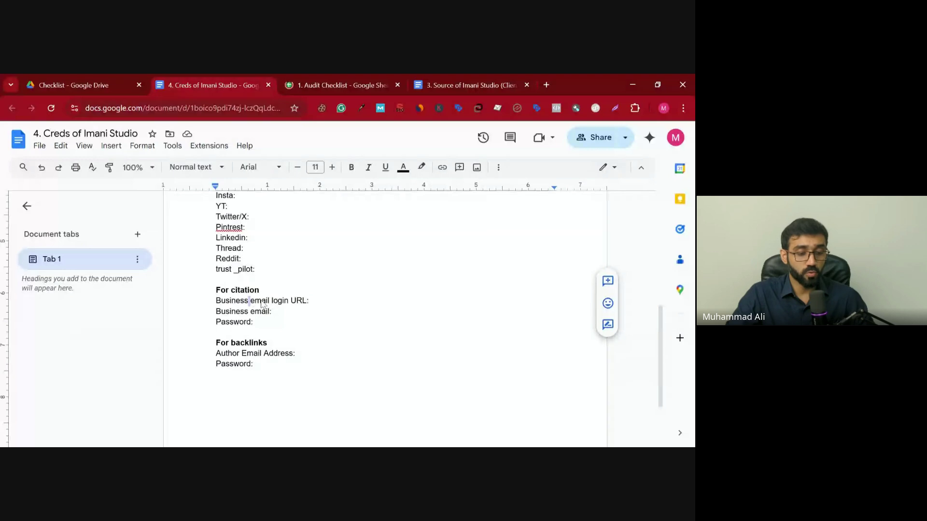
left_click(263, 312)
double_click(263, 312)
double_click(234, 322)
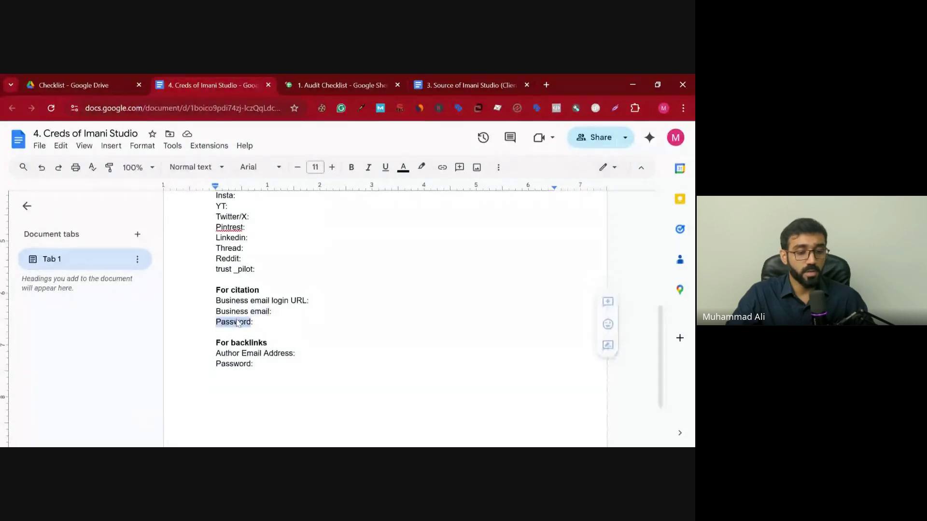
double_click(299, 301)
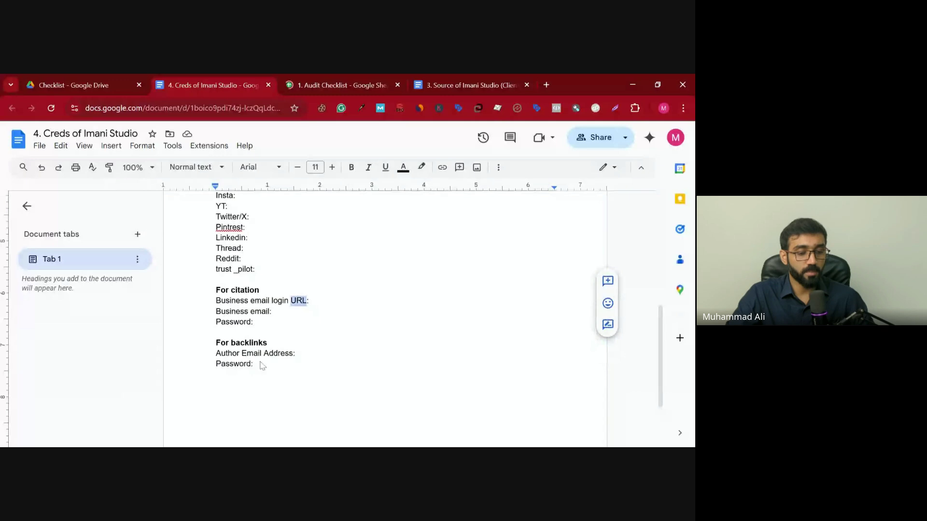
Highlight the author email address and password lines under For backlinks, and return to the Credentials heading
triple_click(248, 355)
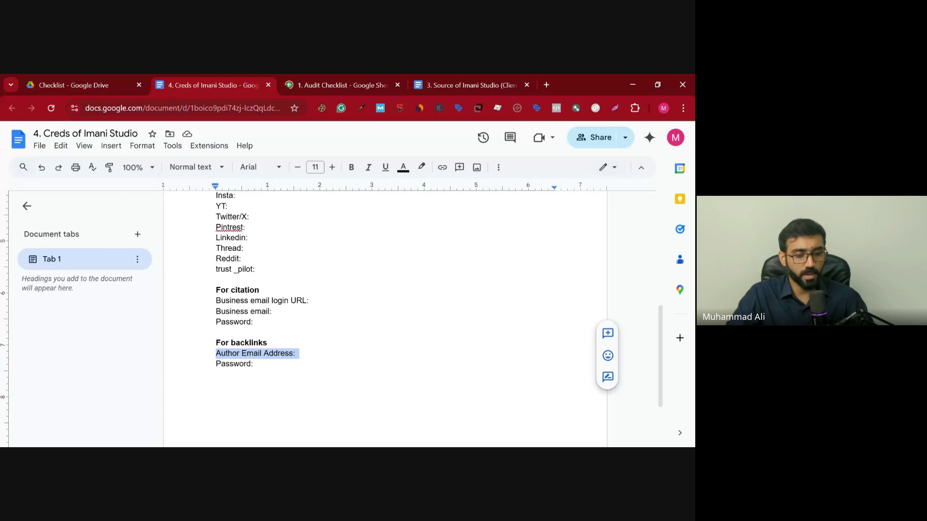
triple_click(252, 353)
triple_click(251, 365)
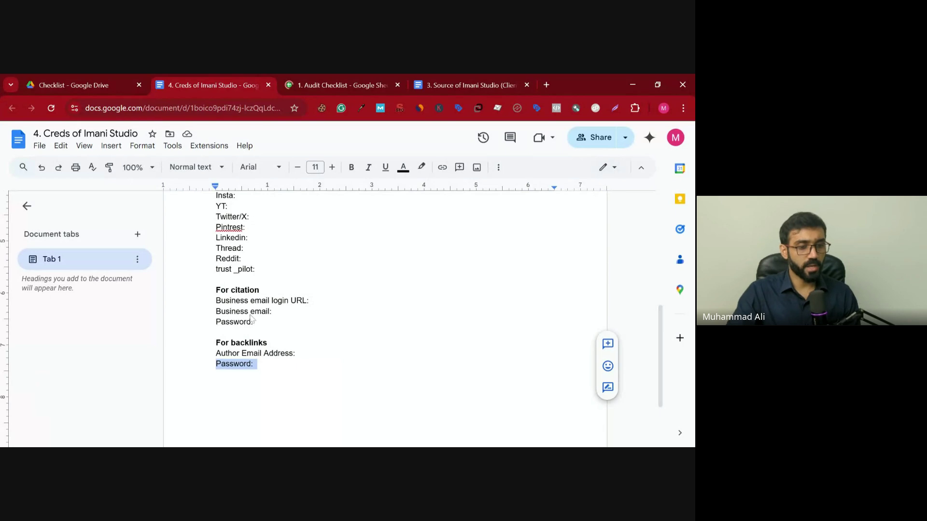
scroll(254, 321, "up", 5)
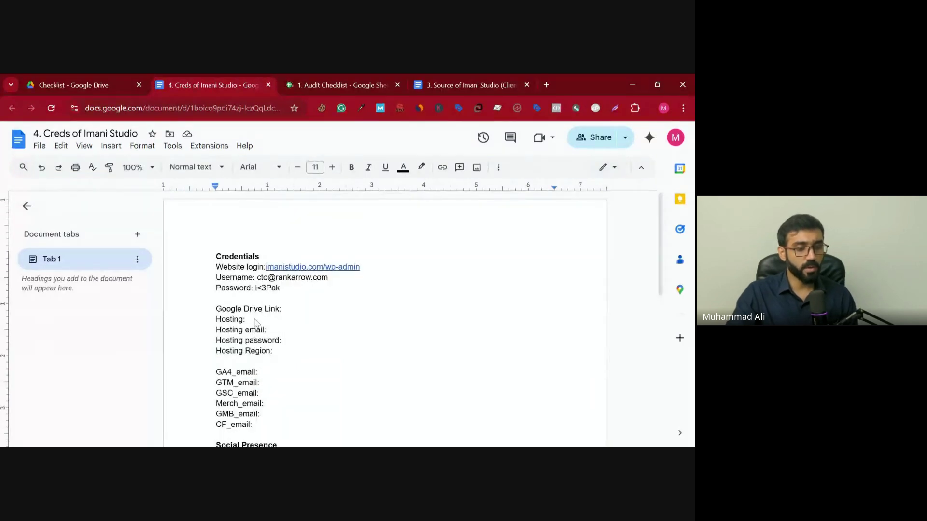
Open 10. Handover Document from the Checklist folder in Google Drive, and open the Topical Map file linked under its Website structure section
left_click(109, 77)
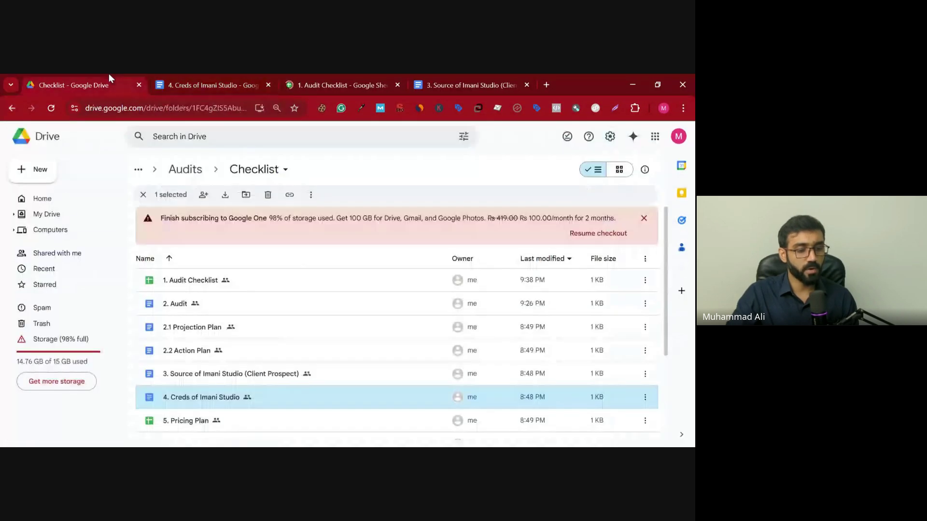
scroll(258, 332, "down", 3)
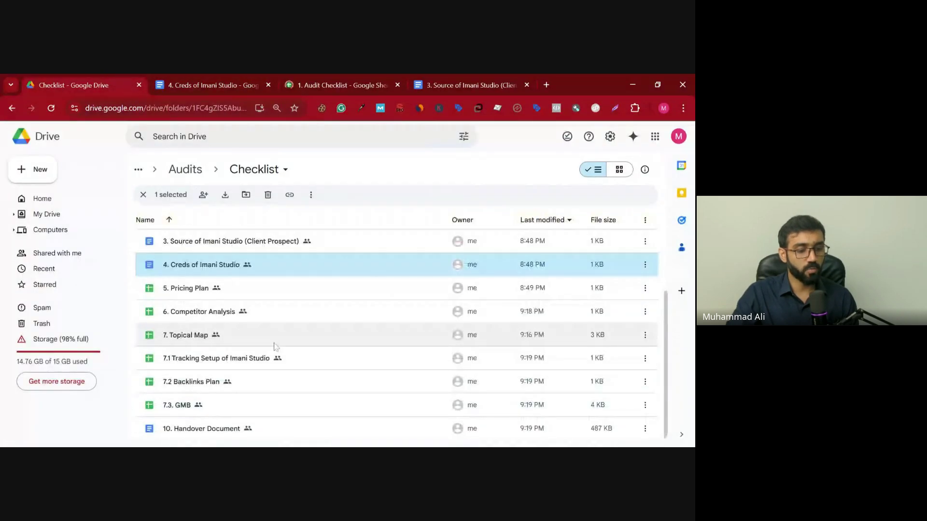
double_click(195, 429)
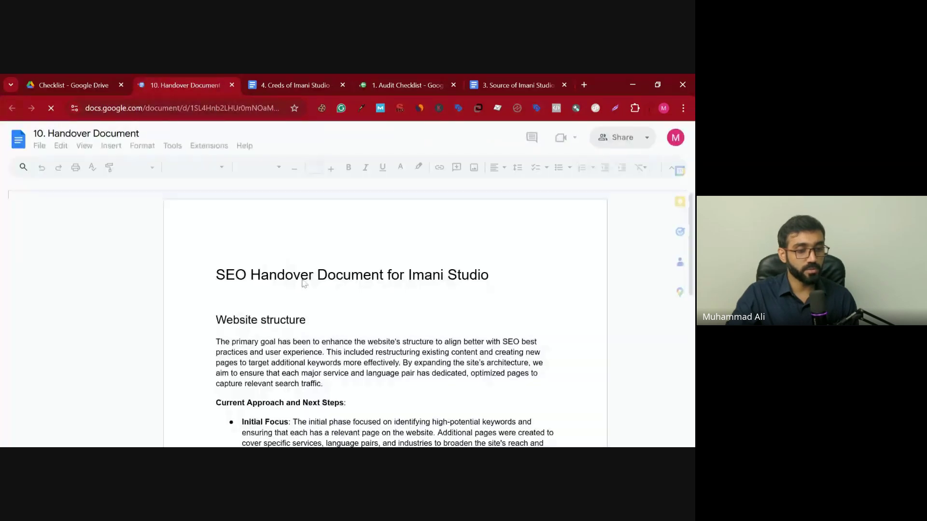
scroll(309, 285, "down", 2)
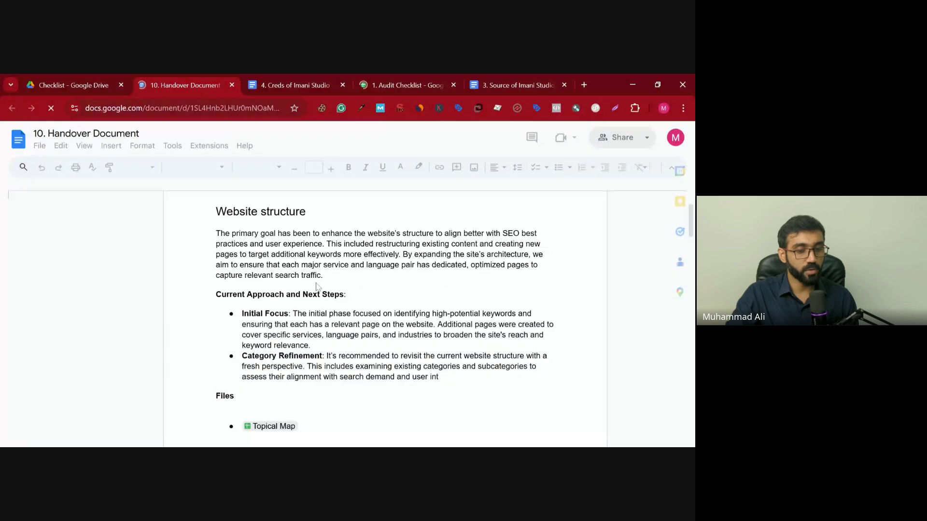
scroll(316, 286, "down", 1)
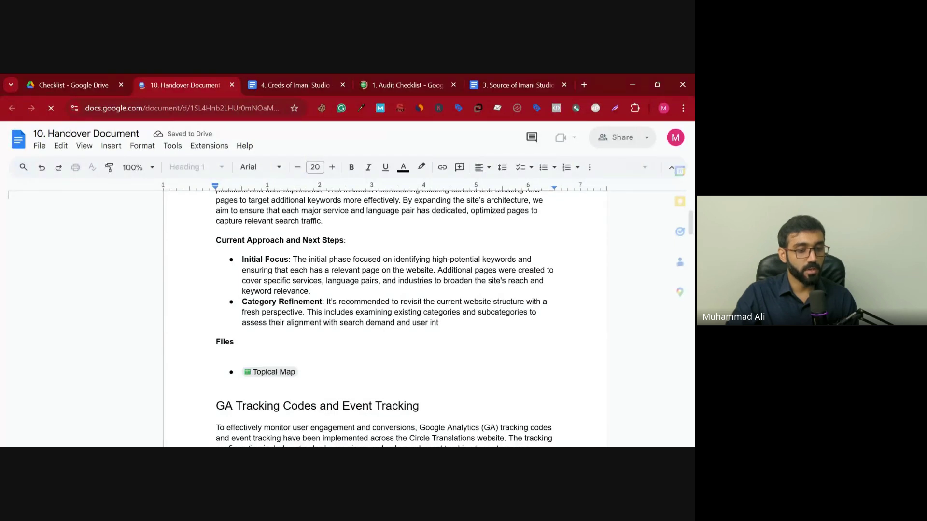
left_click(273, 373)
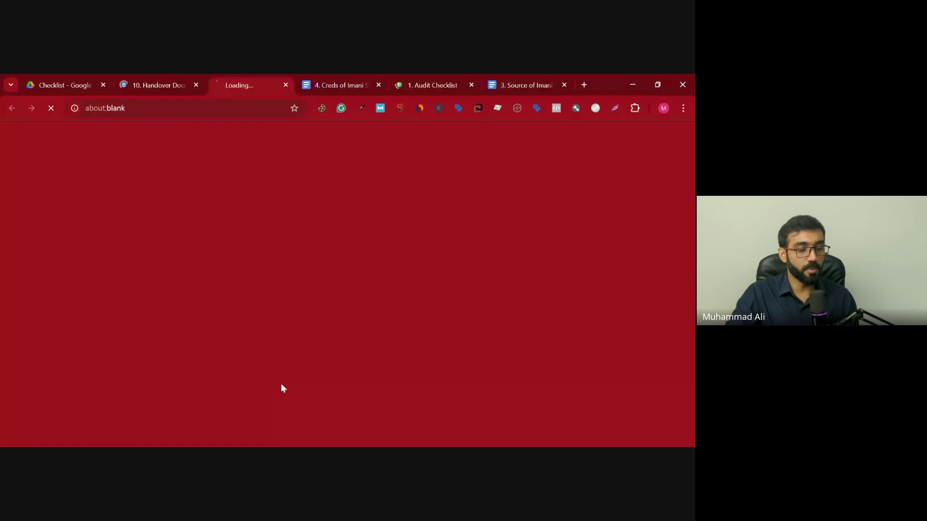
left_click(198, 91)
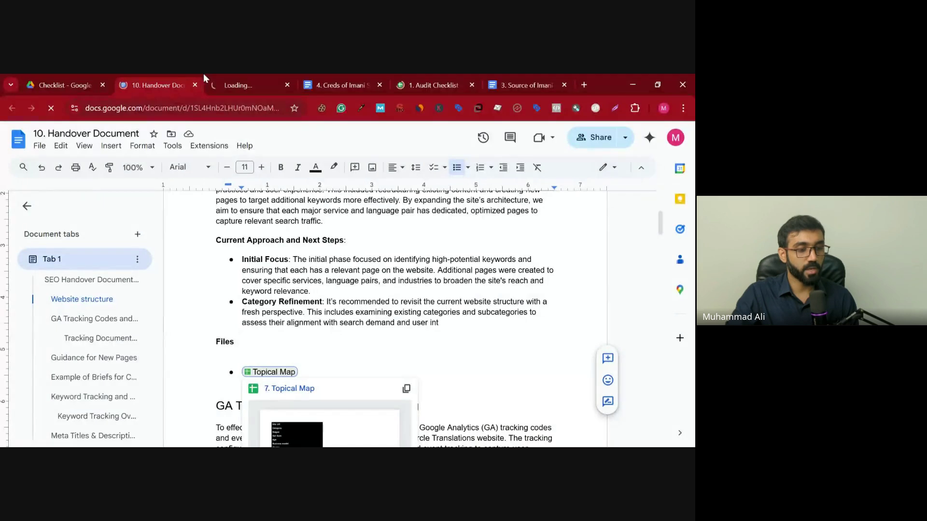
Go over the GA Tracking Codes and Event Tracking and Guidance for New Pages sections of the Handover Document
scroll(386, 290, "down", 1)
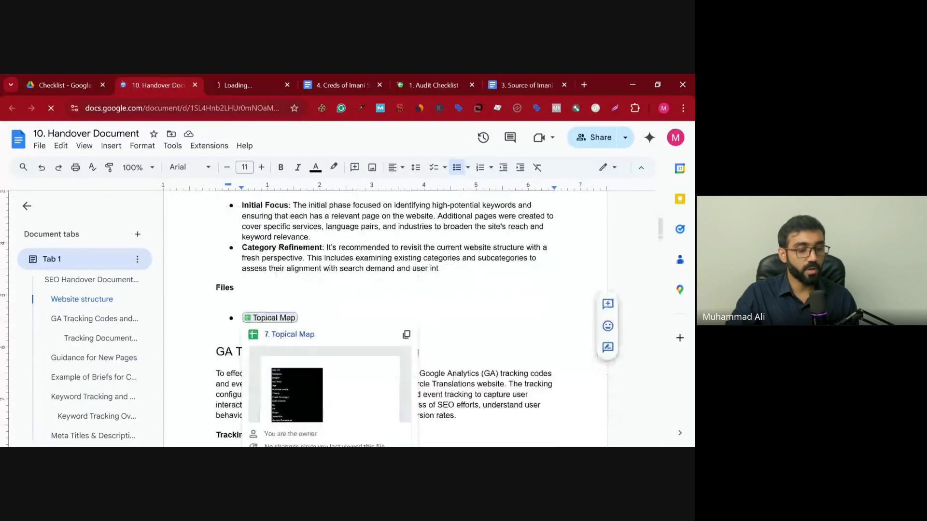
scroll(338, 338, "down", 2)
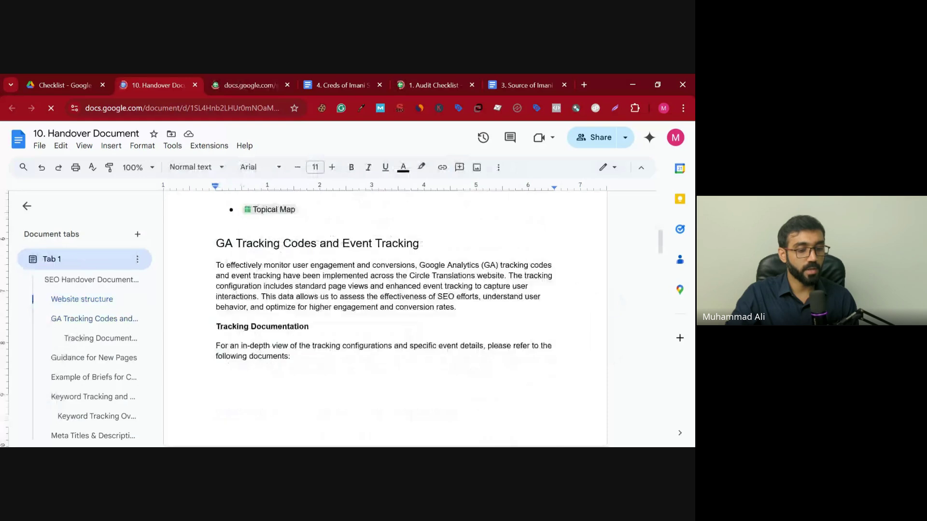
scroll(387, 314, "down", 3)
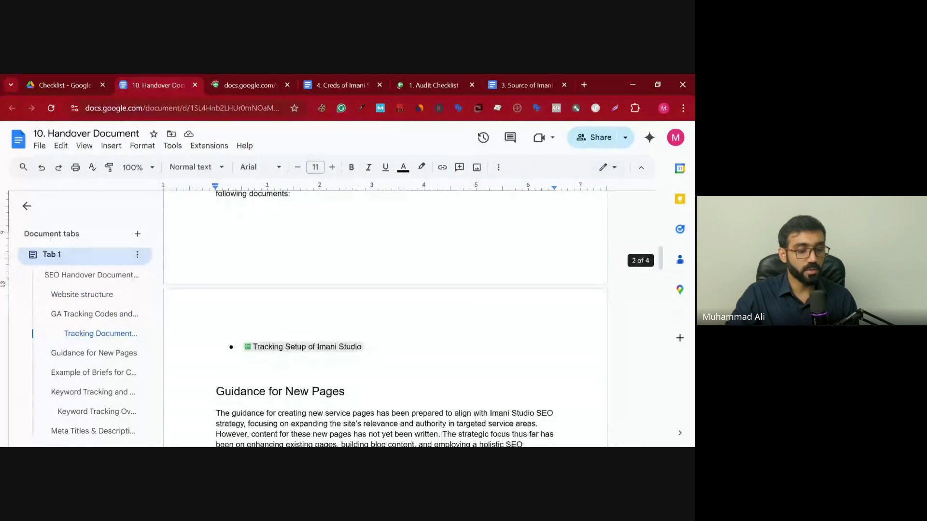
scroll(386, 313, "down", 2)
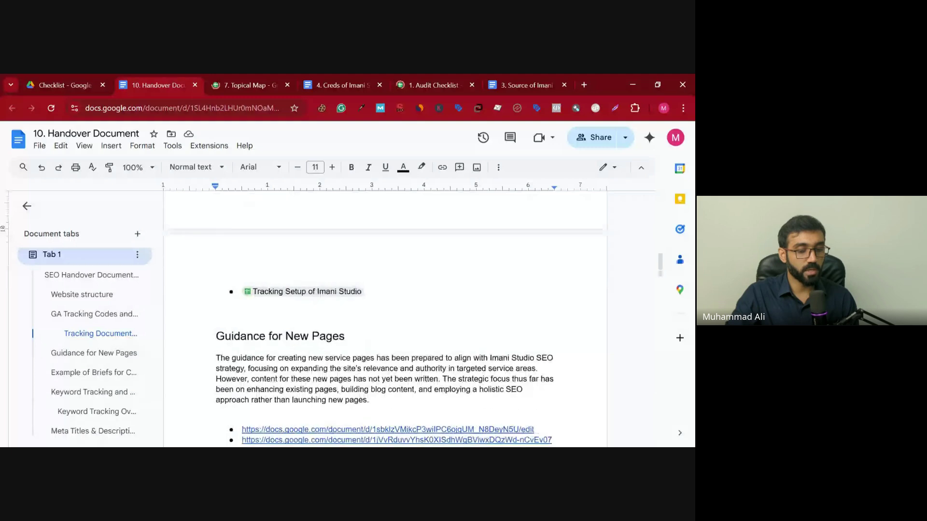
scroll(386, 319, "up", 6)
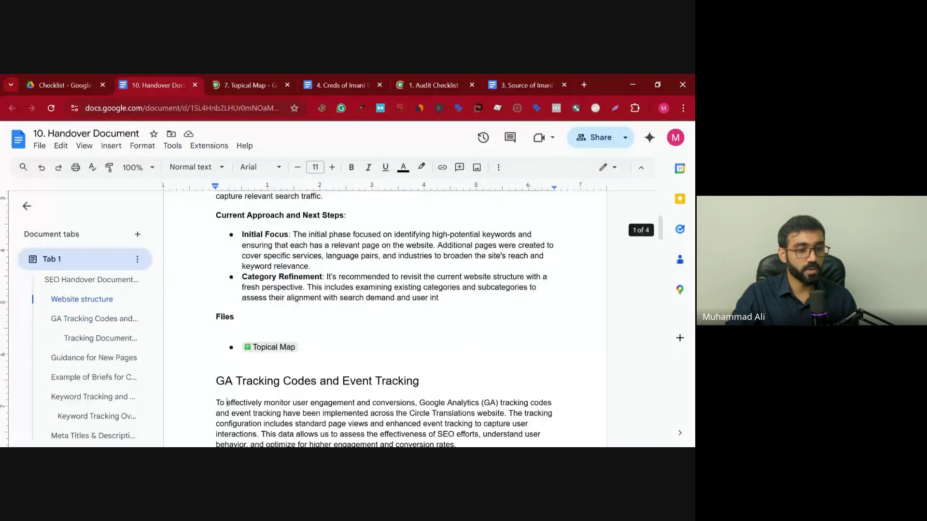
View the Info sheet of the 7. Topical Map spreadsheet and the Checklist folder, ending on the Handover Document
left_click(246, 85)
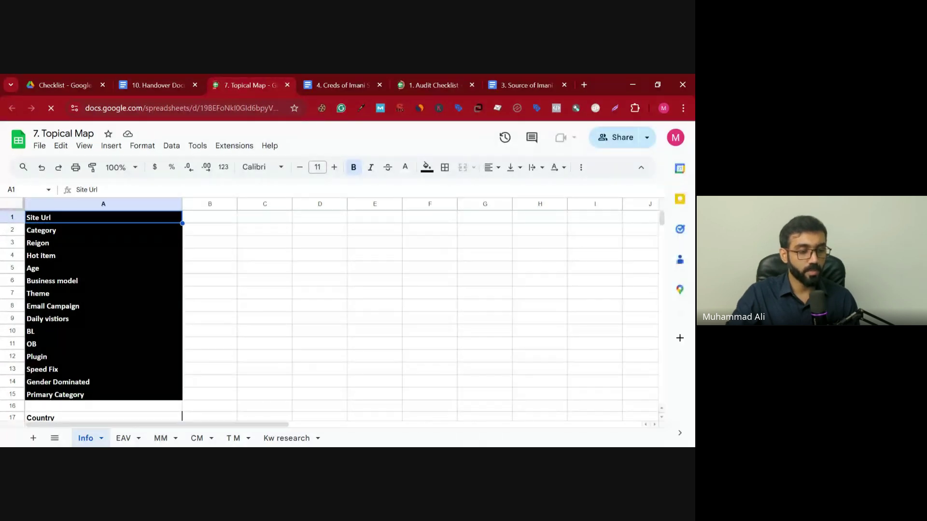
left_click(155, 79)
left_click(116, 88)
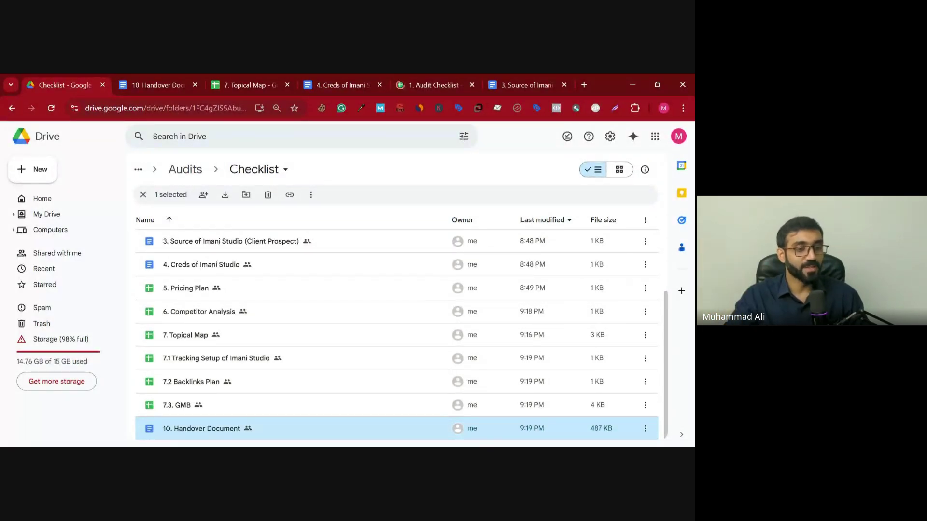
left_click(163, 77)
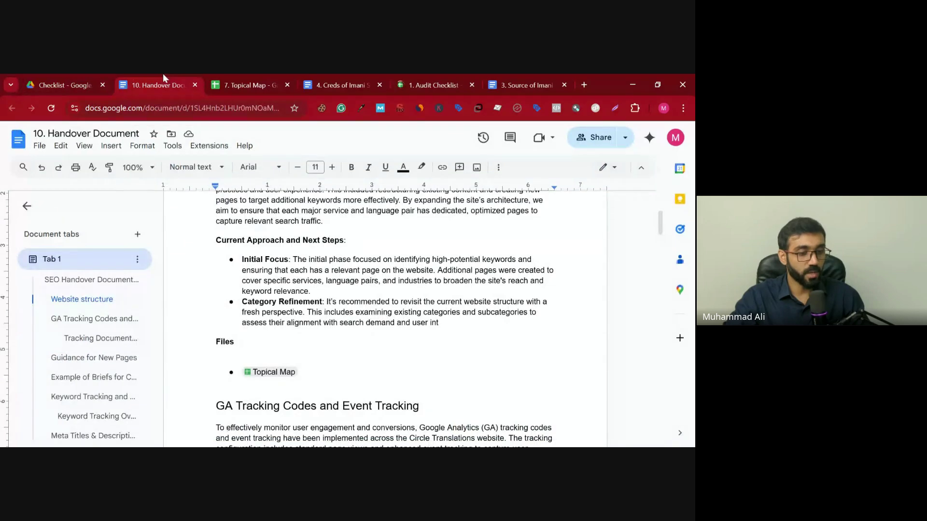
Close the open files other than the Handover Document, and open 1. Audit Checklist from the Checklist folder in Google Drive
left_click(116, 80)
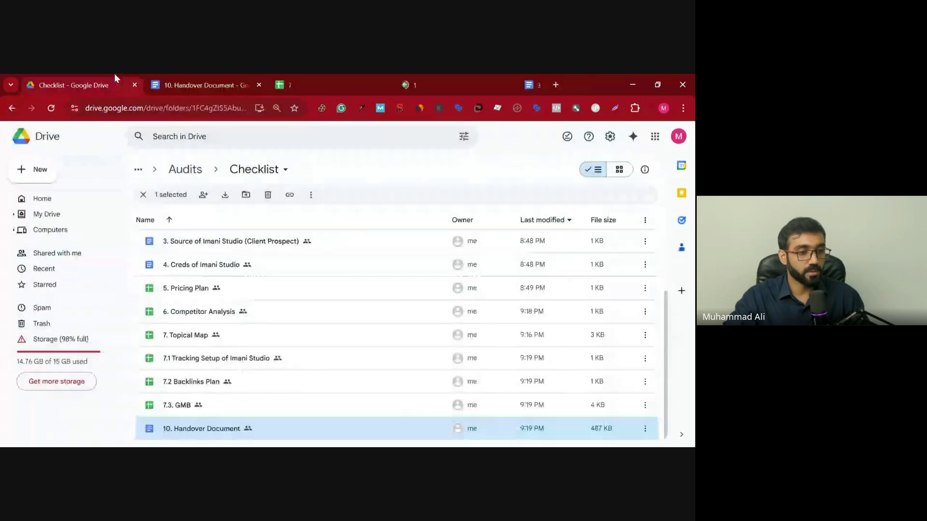
scroll(264, 382, "up", 5)
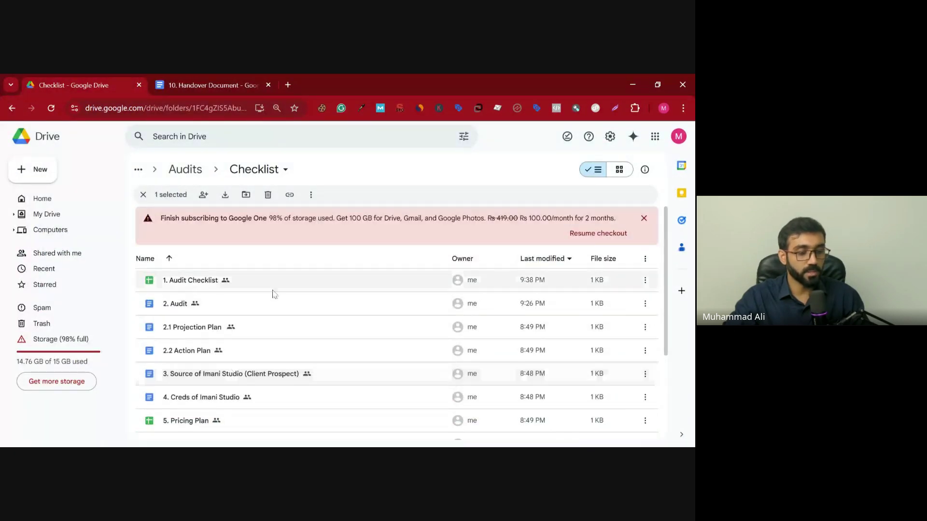
double_click(276, 285)
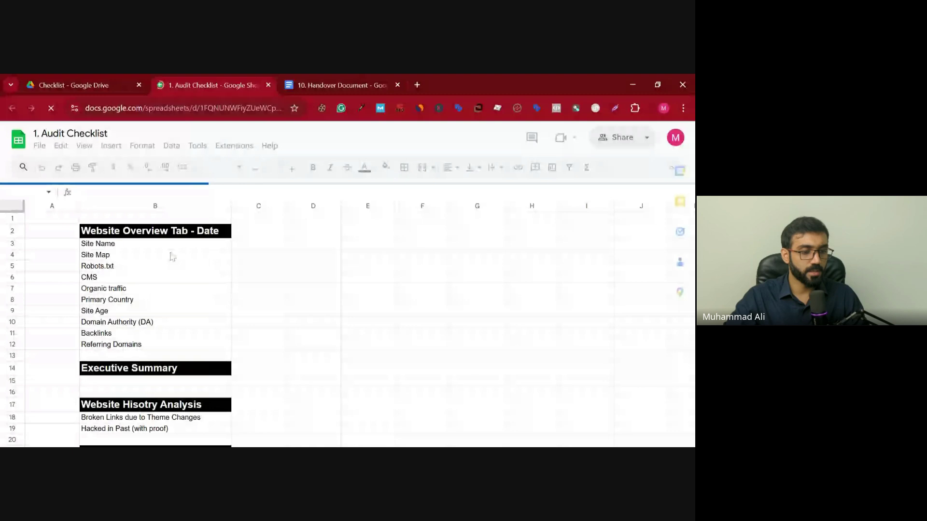
Go over the Site Name to CMS items under the Website Overview heading of the Audit Checklist
left_click(173, 299, "shift")
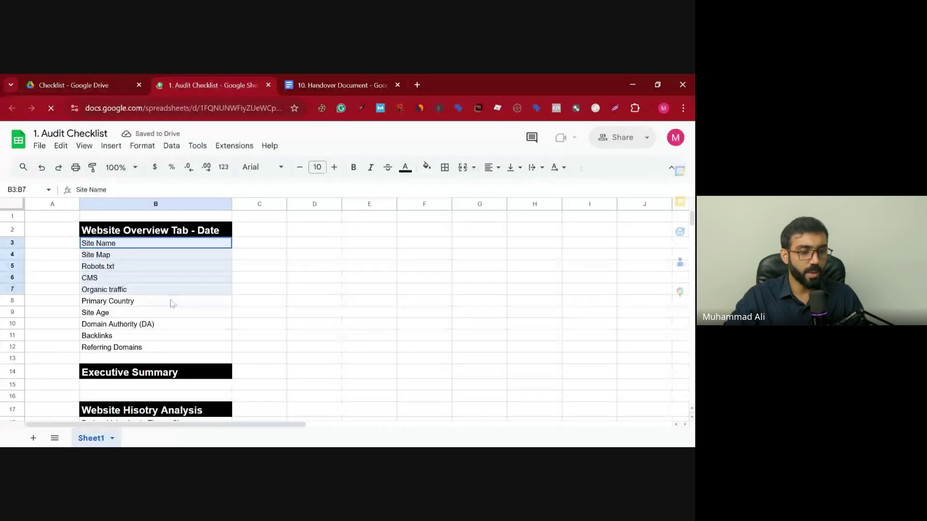
left_click(133, 269, "shift")
left_click(134, 269)
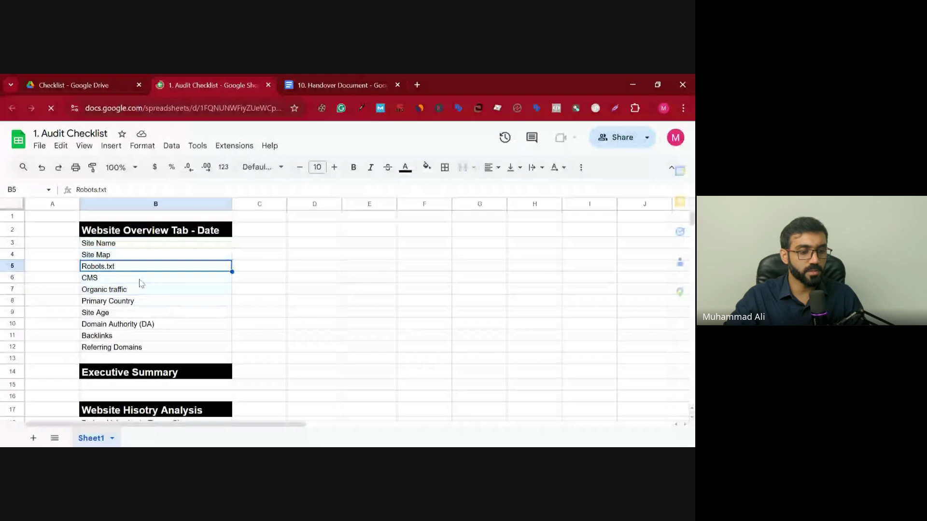
left_click(136, 280)
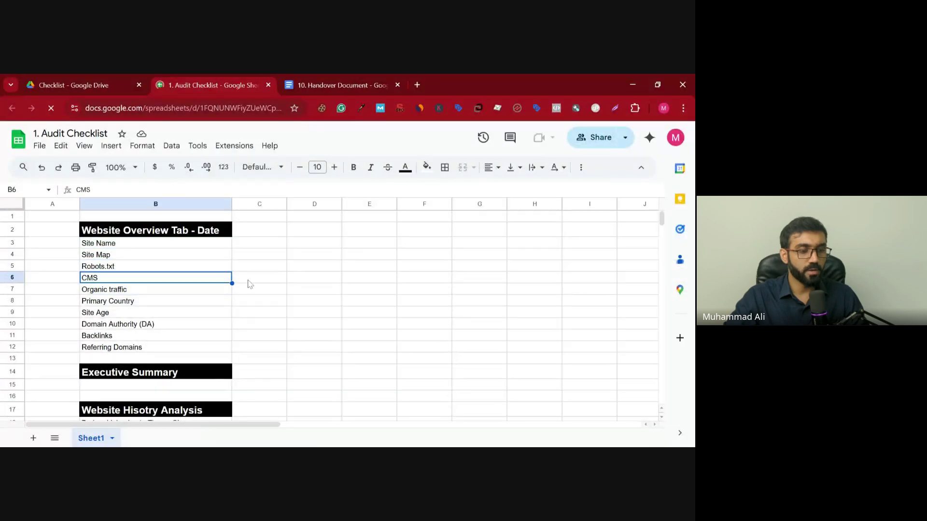
Open 2. Audit from the Checklist folder in Google Drive, and go over its Primary Country, Site Age and Domain Authority rows
left_click(109, 85)
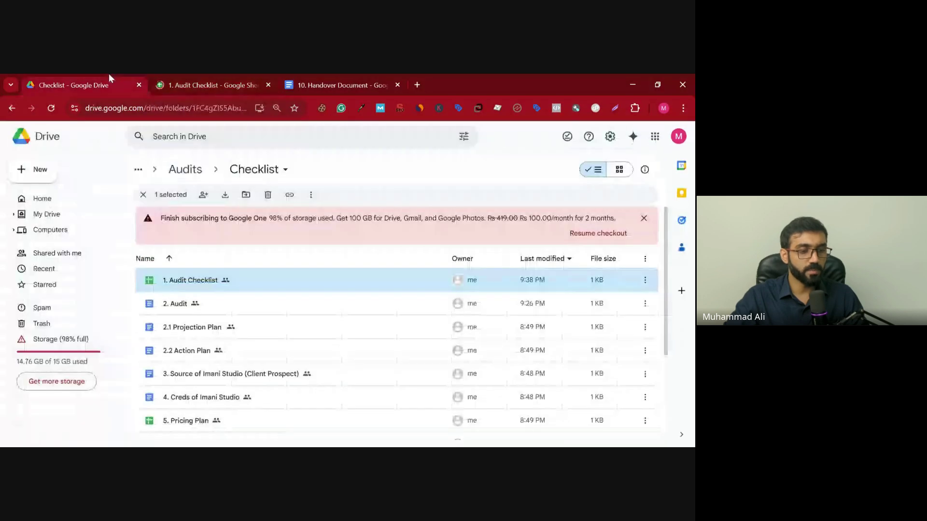
double_click(254, 310)
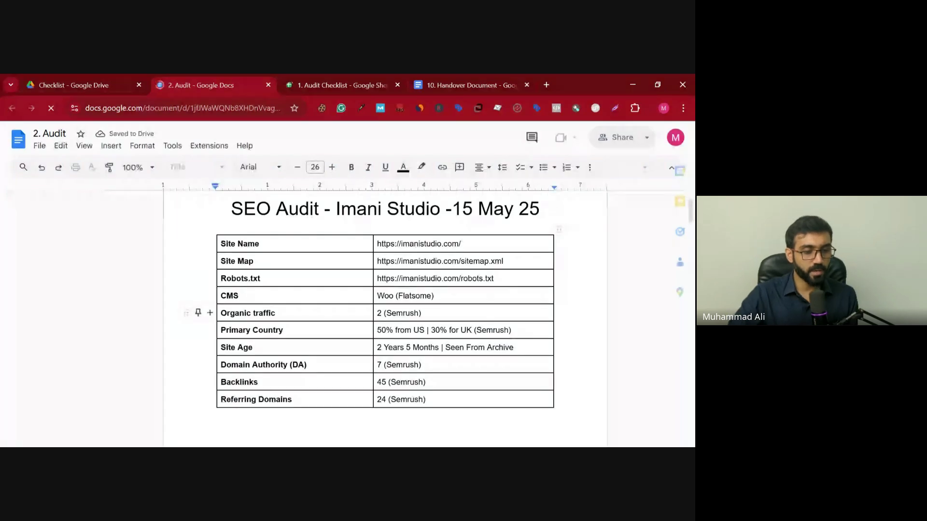
double_click(268, 330)
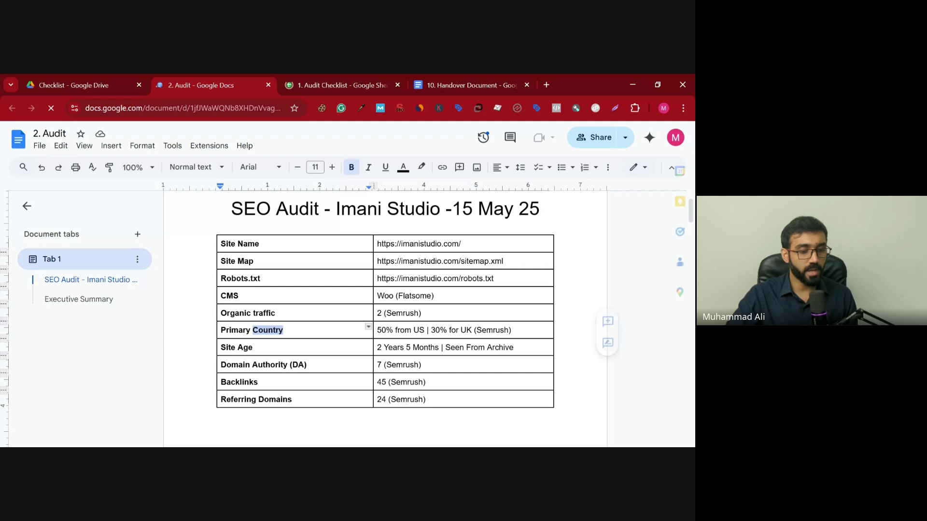
double_click(245, 348)
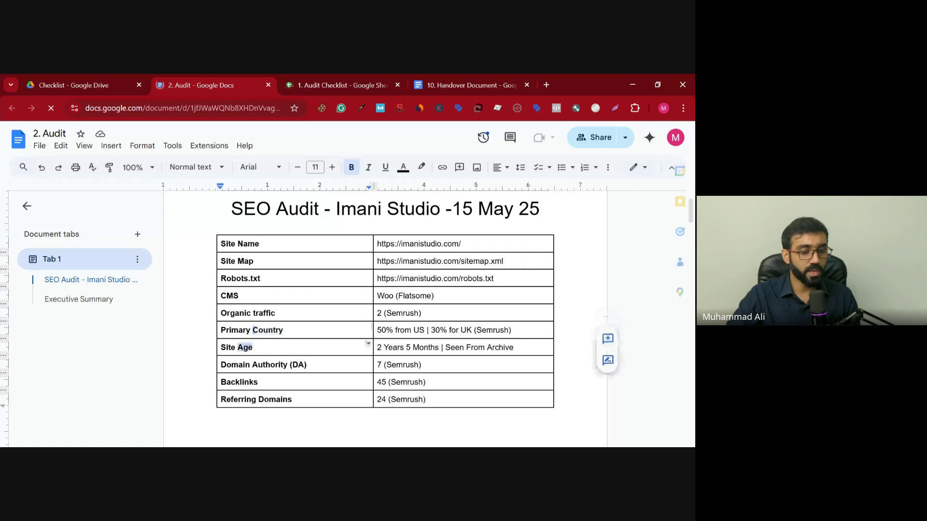
double_click(233, 365)
Review the checklist's Executive Summary heading, and add a line break after the Indexability paragraph in the Audit document's Executive Summary
left_click(333, 85)
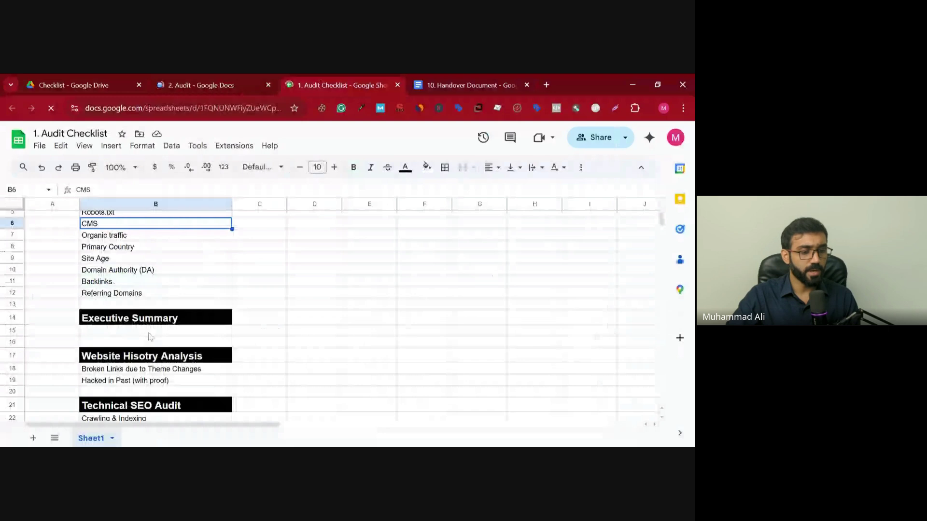
left_click(169, 323)
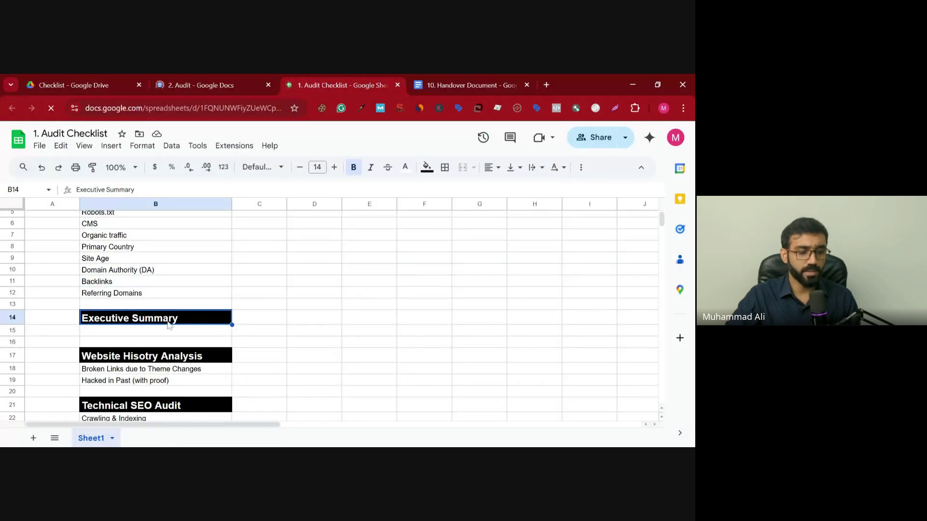
left_click(215, 78)
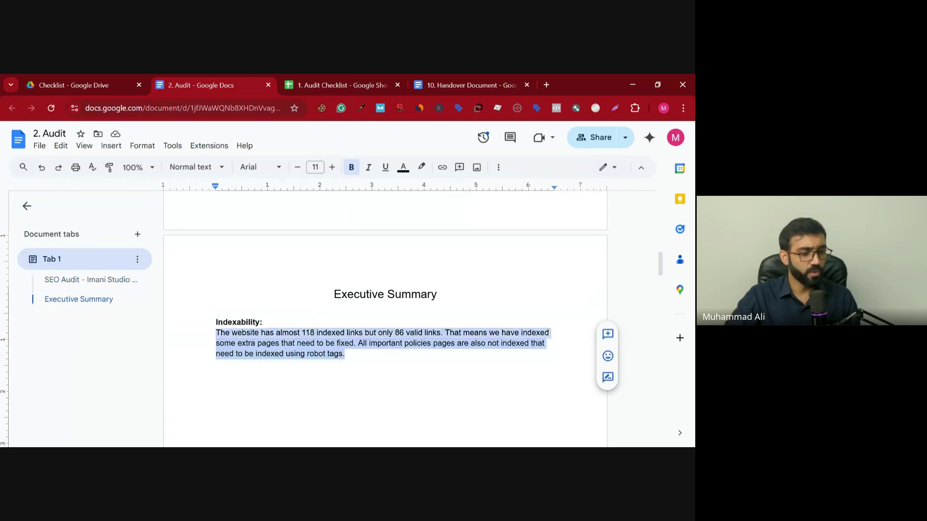
left_click(236, 354)
left_click(345, 354)
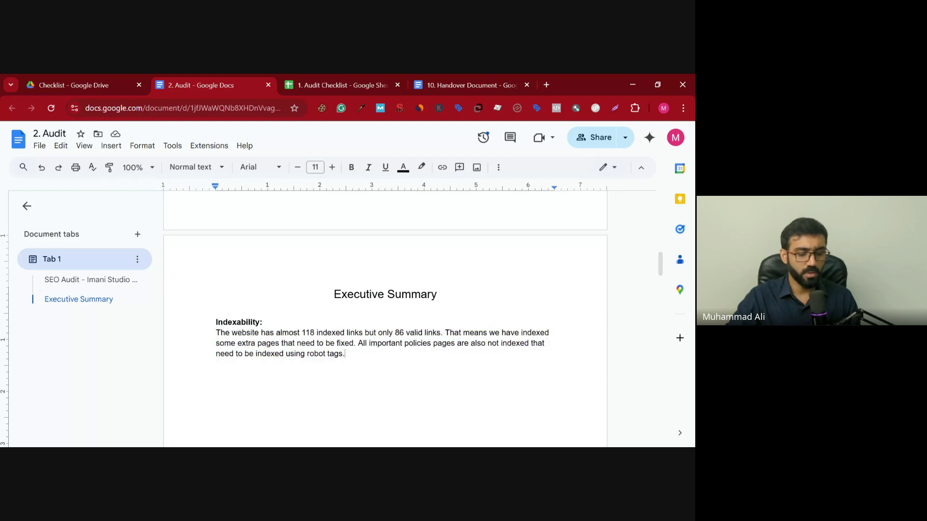
key("Return")
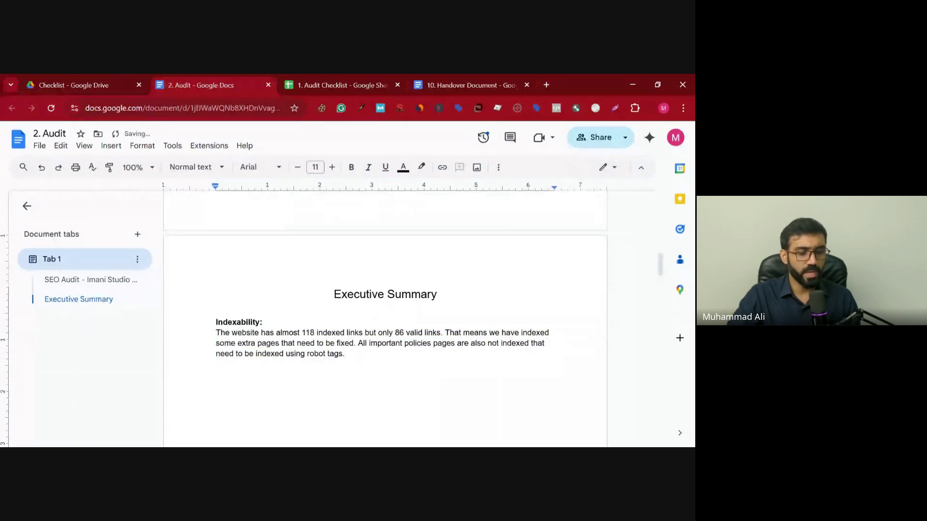
Enter 10 in cell D14 of the Audit Checklist, in the Executive Summary row
left_click(315, 77)
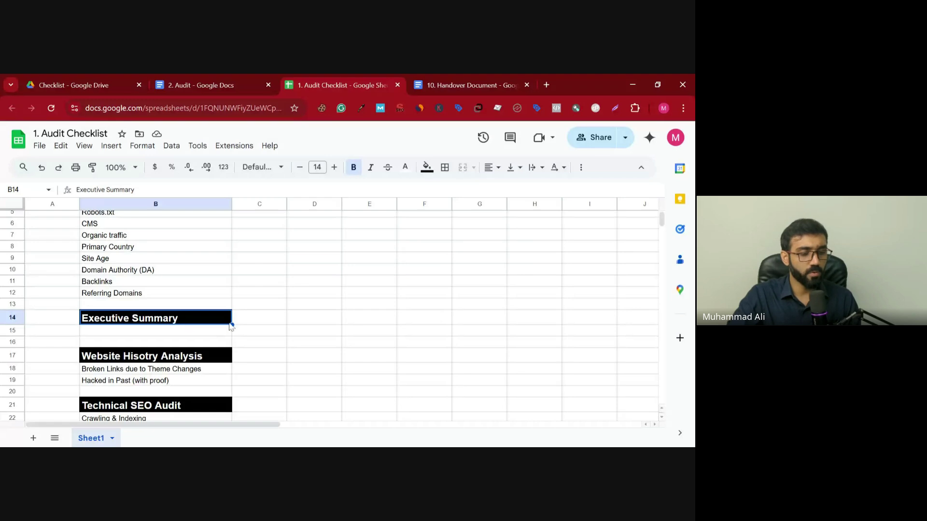
left_click(312, 322)
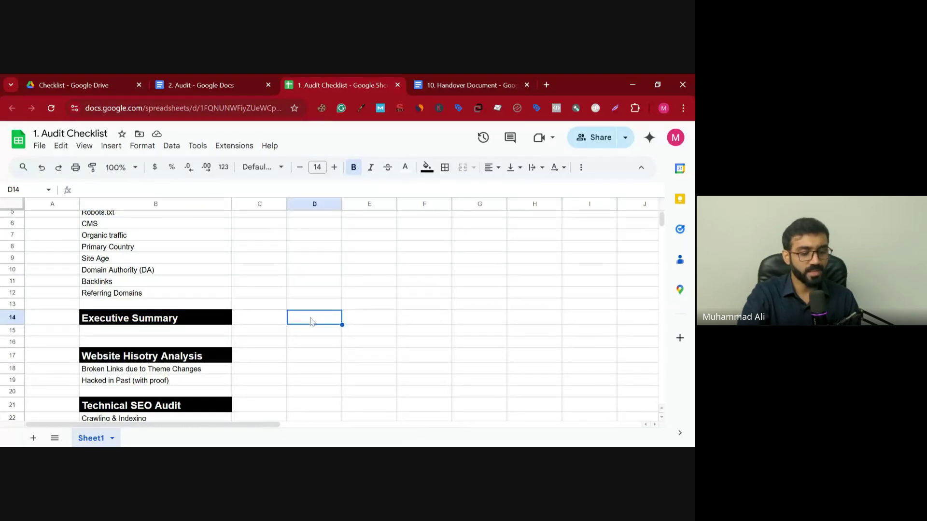
type("10")
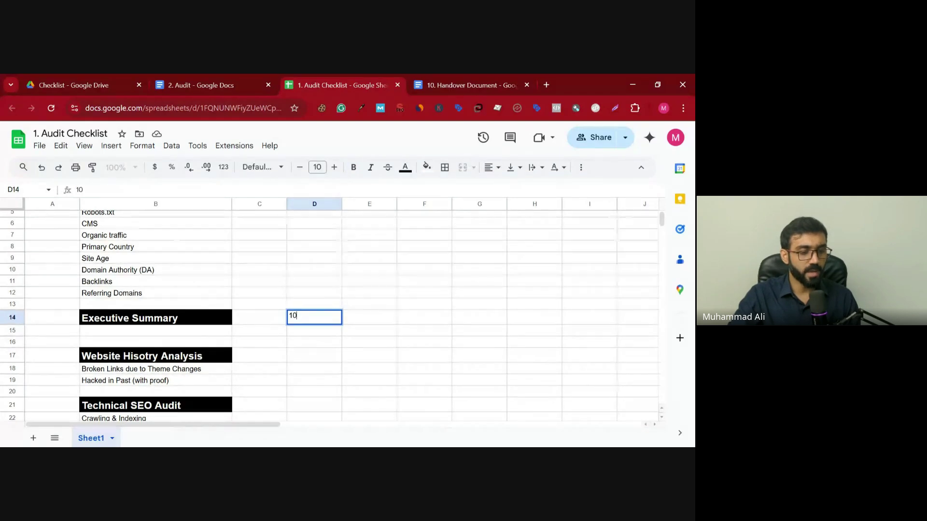
left_click(159, 345)
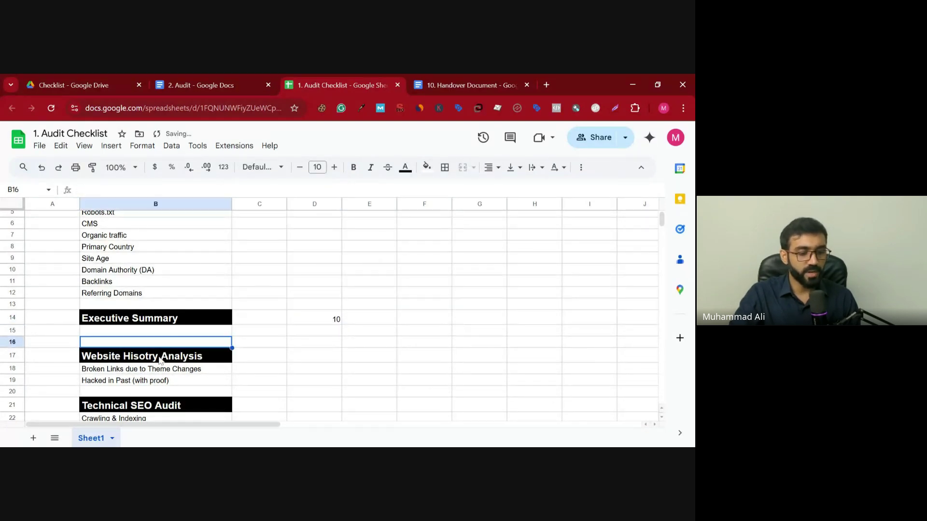
For the Website History Analysis section, open the Internet Archive in a new tab and look up imanistudio.com in the Wayback Machine
left_click(161, 358)
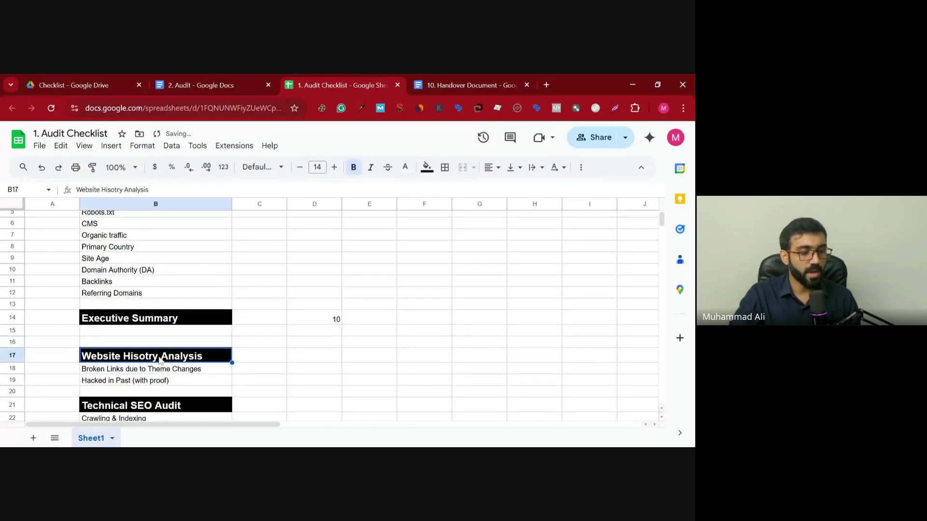
left_click(546, 85)
type("archi")
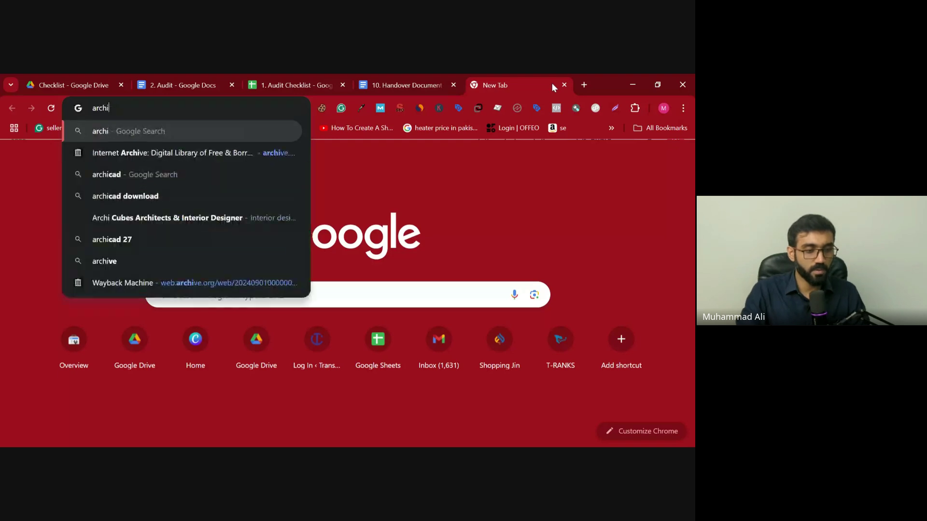
key("Down")
key("Return")
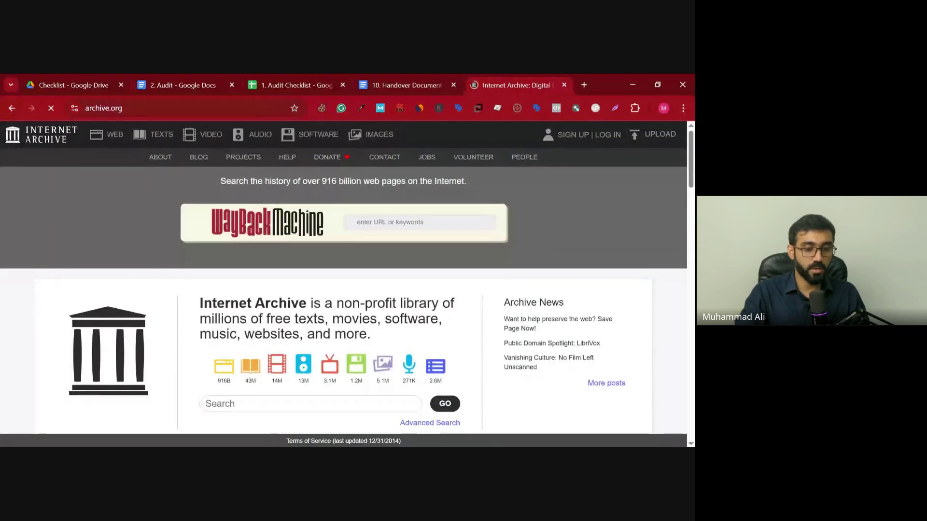
type("imanistudio.com")
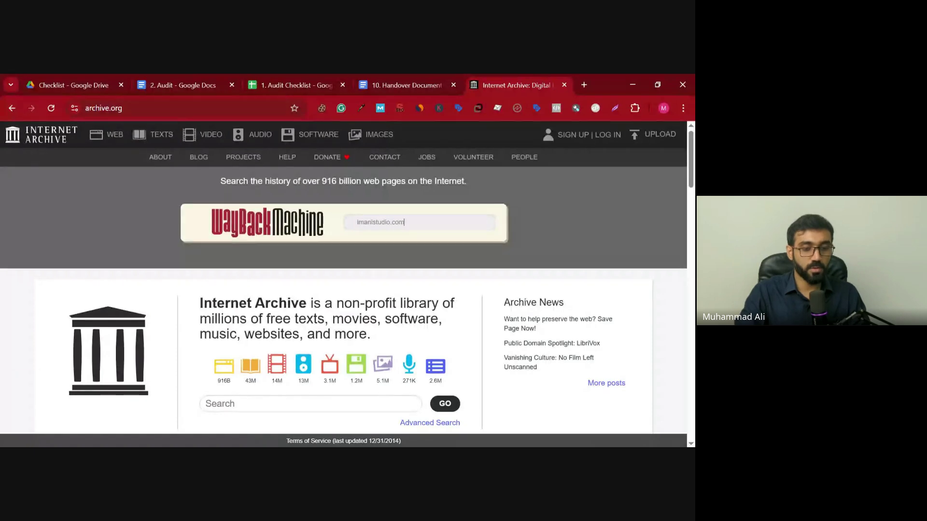
key("Return")
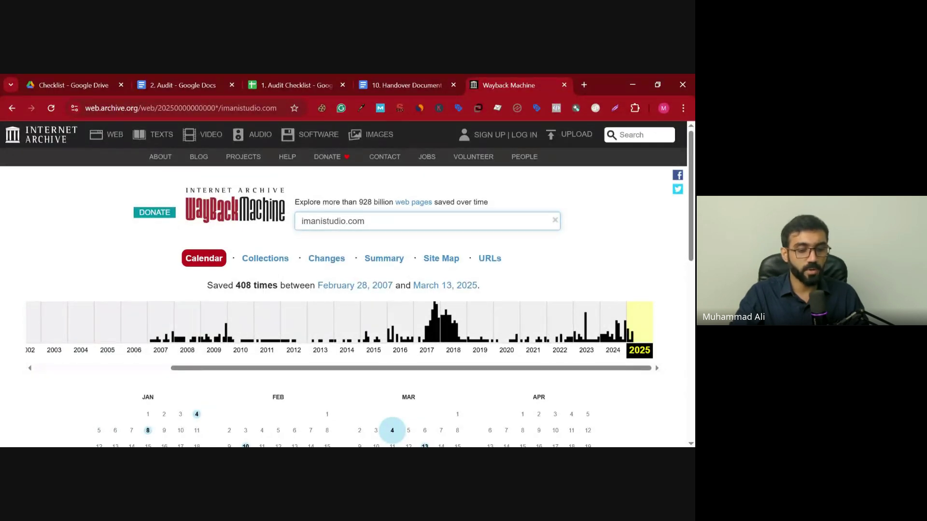
Return to the Audit Checklist and go over the Hacked in Past (with proof) item and the Technical SEO Audit section
left_click(331, 77)
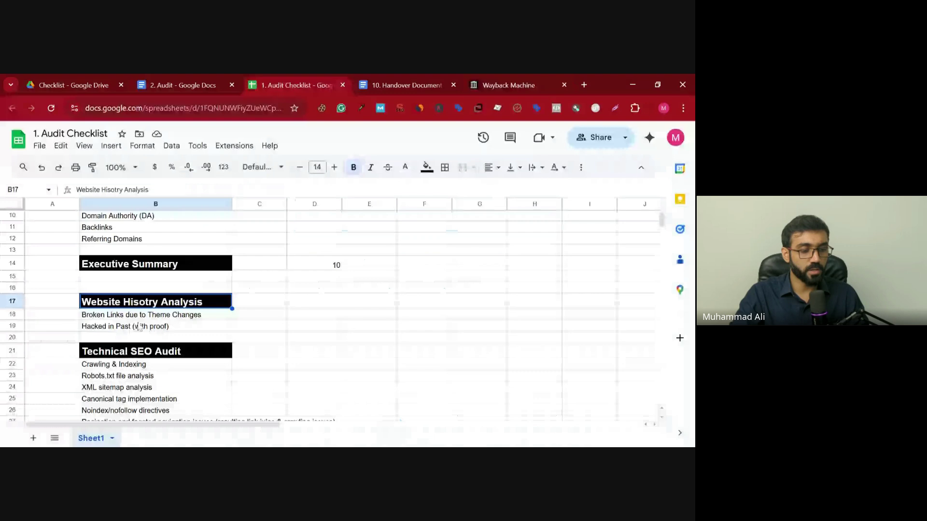
scroll(138, 276, "down", 1)
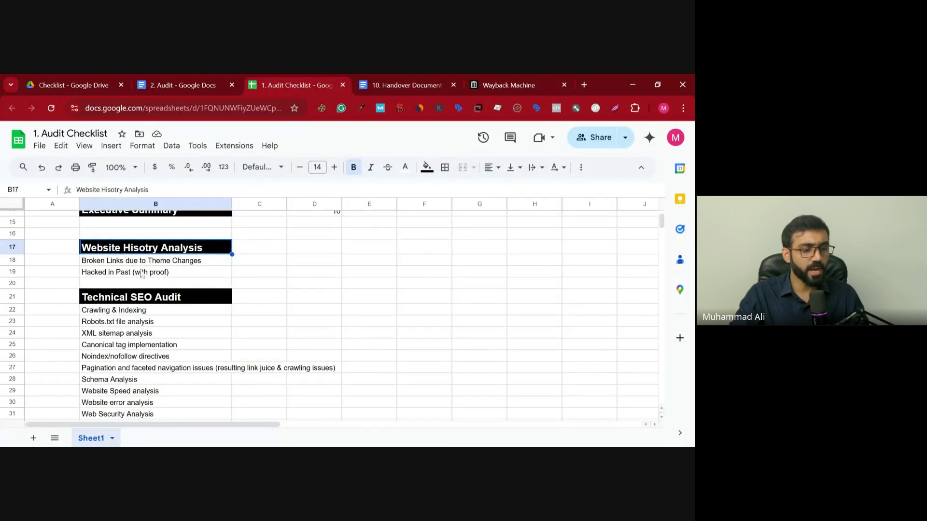
left_click(164, 271)
scroll(187, 278, "down", 1)
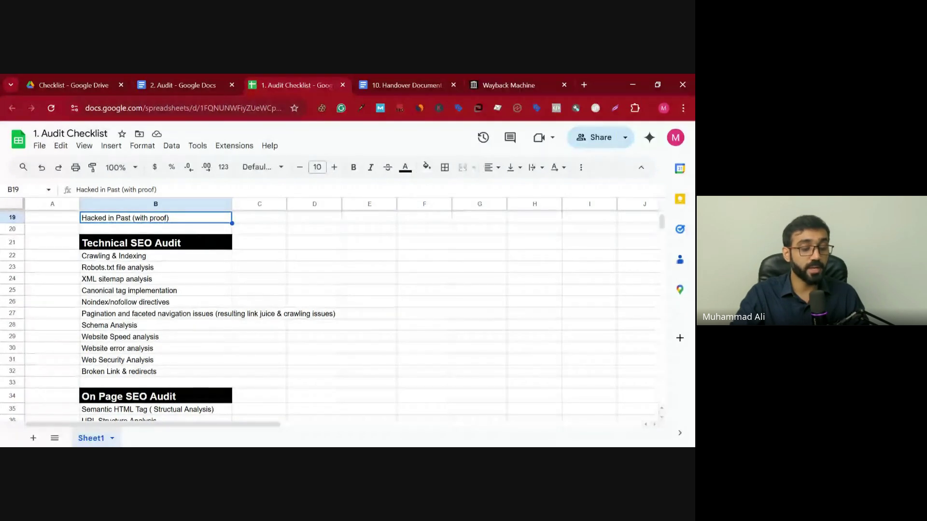
left_click(277, 221)
Search Google for site:imanistudio.com in a new tab, and check the number of results
left_click(587, 79)
type("site:imani")
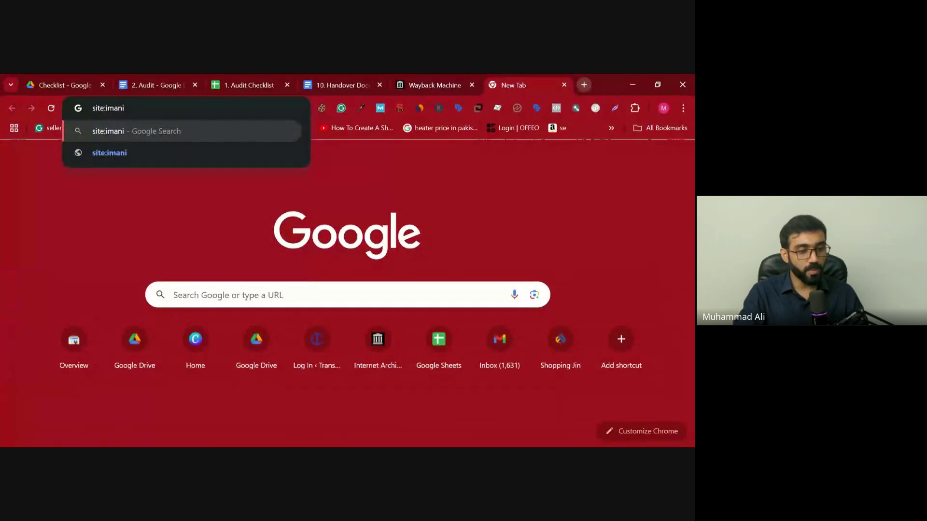
type("st")
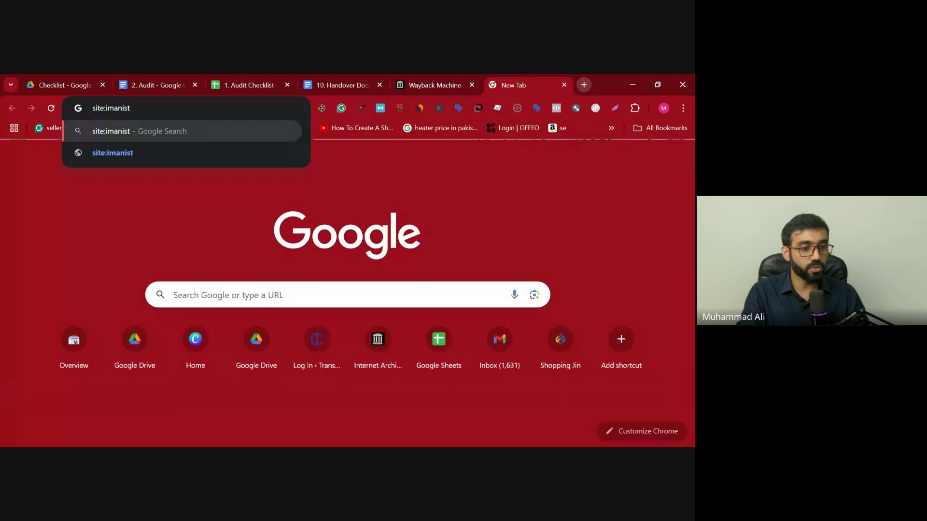
type("udio.com")
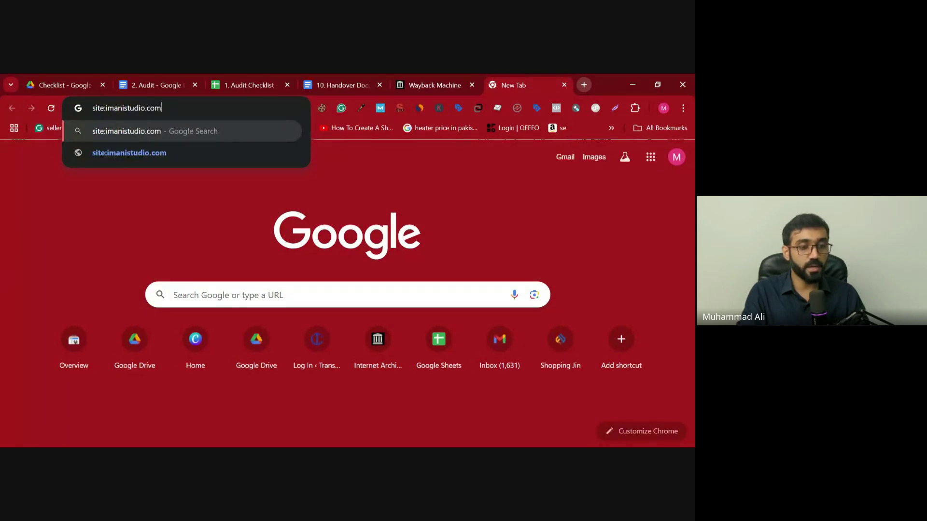
key("Return")
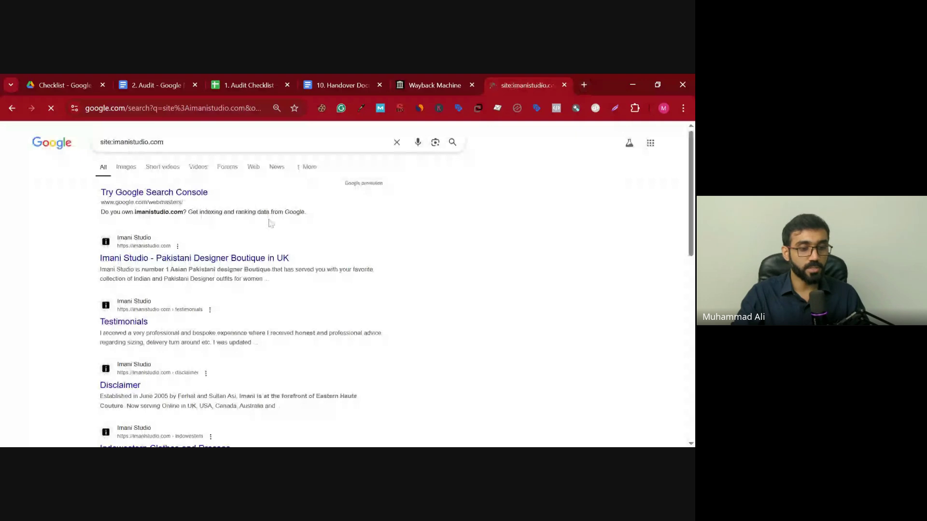
left_click(455, 170)
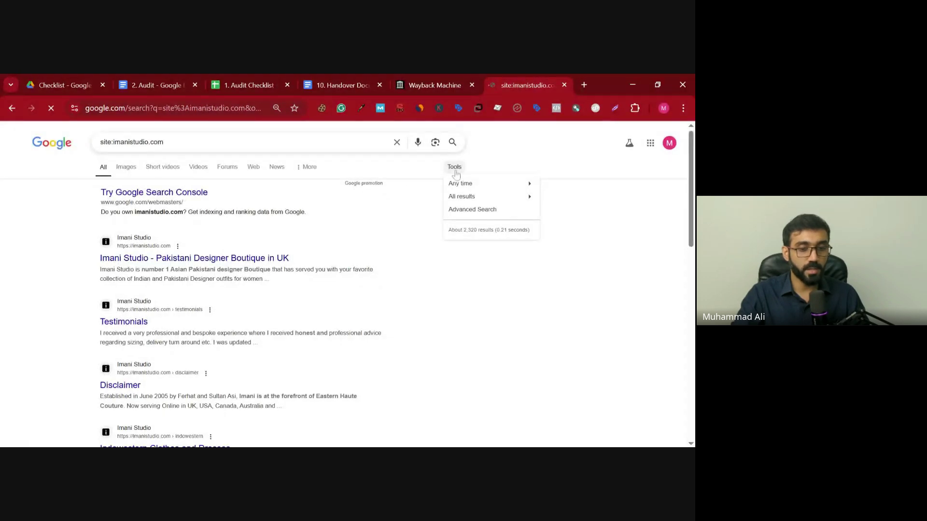
left_click_drag(463, 231, 477, 235)
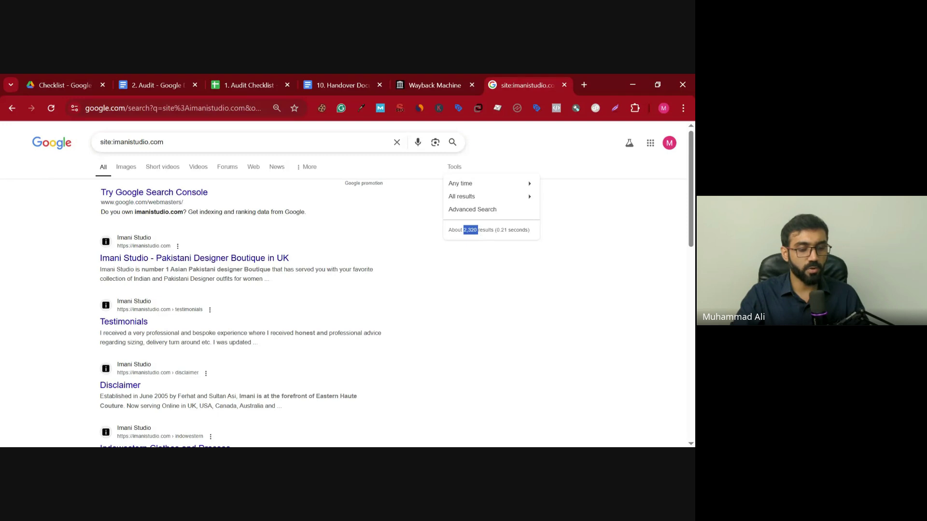
Look through the first page of results, and extend the site:imanistudio.com query with an opening quotation mark
left_click(393, 320)
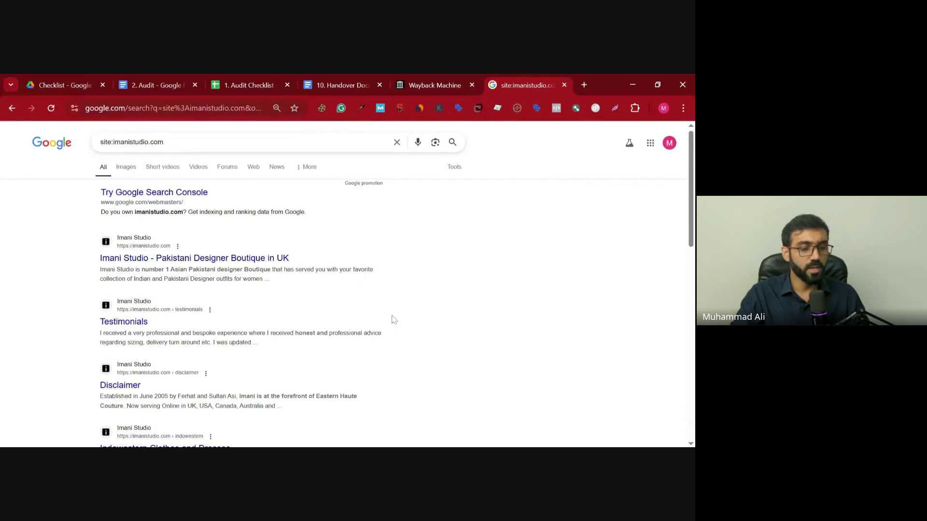
scroll(393, 320, "down", 10)
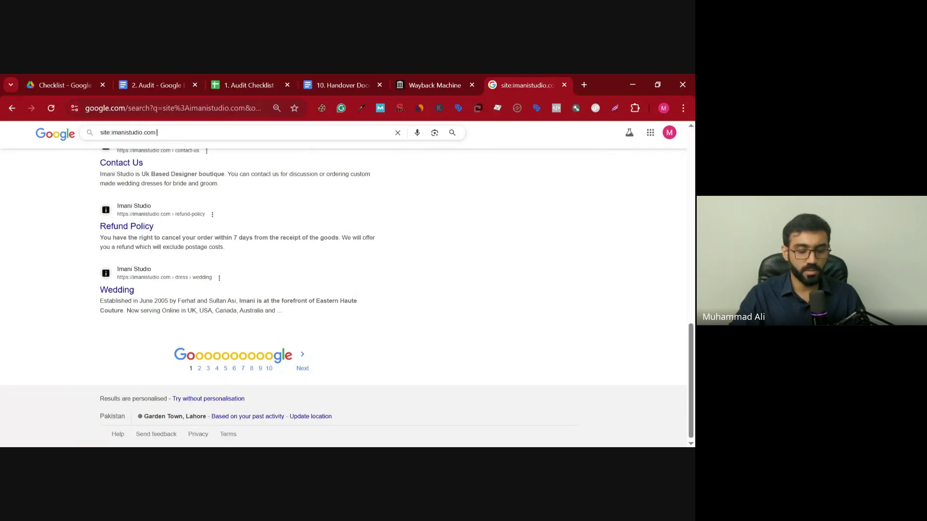
type("\"")
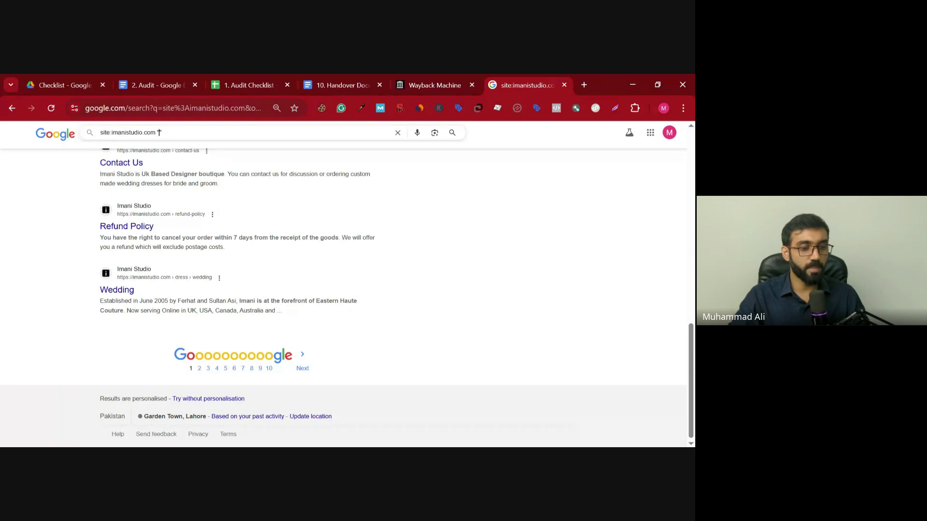
Search Google for "chinese alphabet" in a new tab and look through the results
left_click(584, 86)
type("chinese alp")
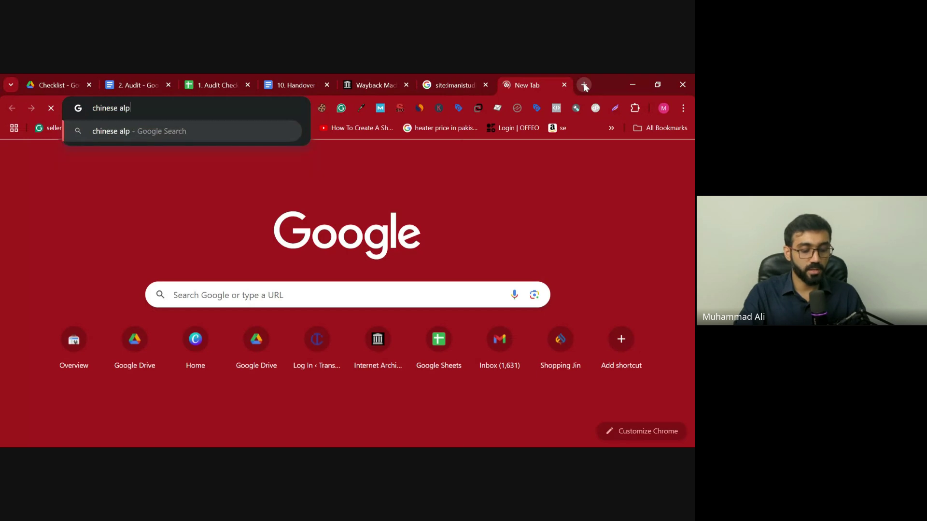
type("habet")
key("Return")
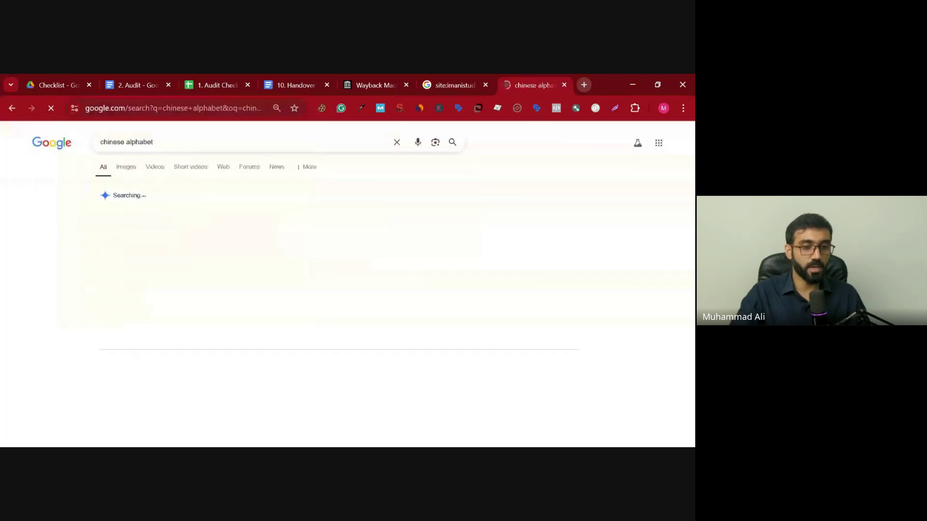
scroll(347, 284, "down", 4)
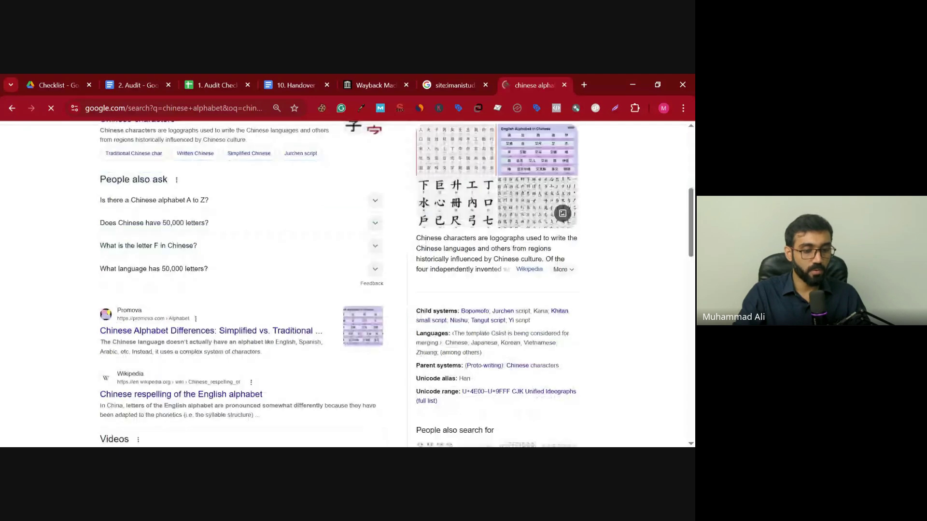
scroll(345, 332, "down", 1)
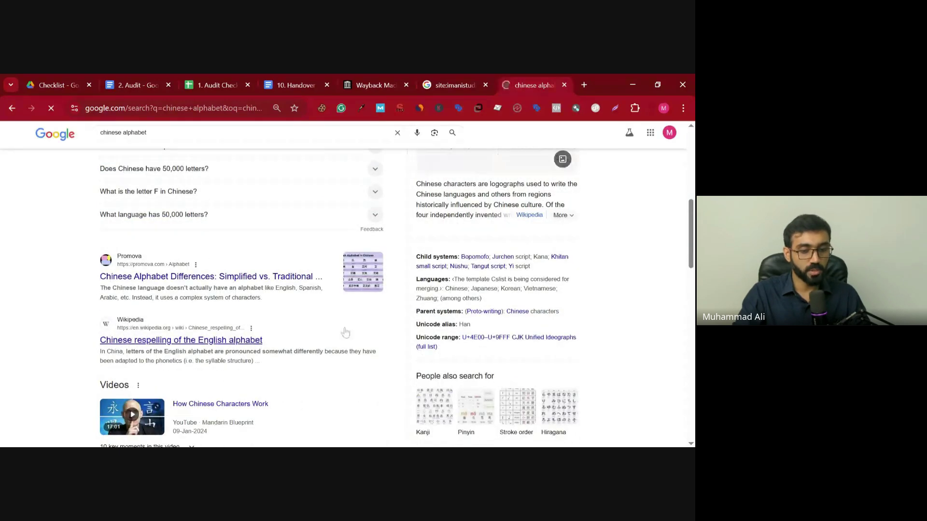
Return to the site:imanistudio.com search results and review them back up to the first listing
left_click(444, 75)
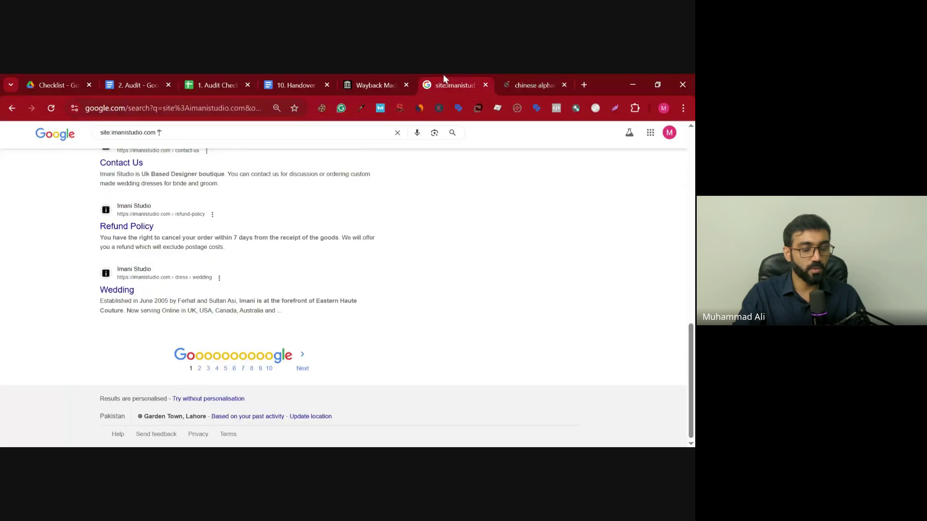
scroll(188, 316, "up", 5)
scroll(189, 316, "up", 5)
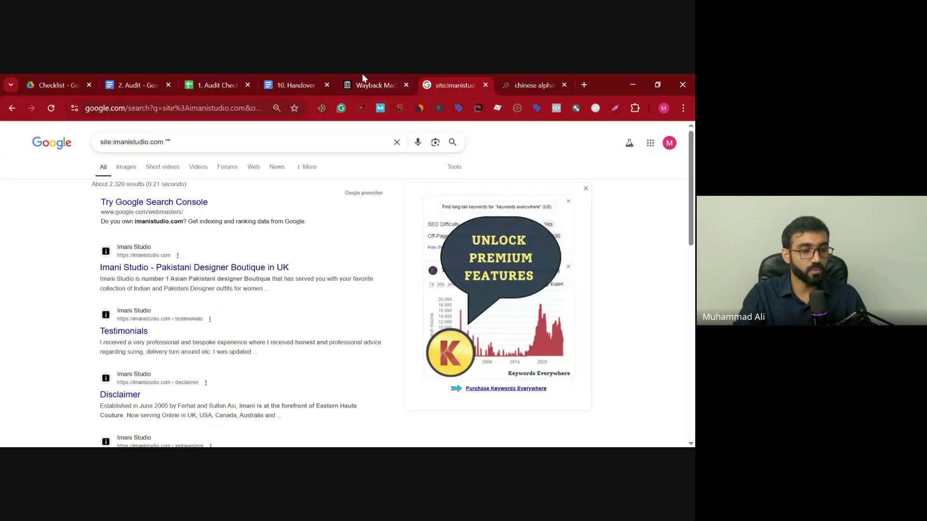
Review the Crawling & Indexing and Robots.txt file analysis items in the Audit Checklist spreadsheet
left_click(213, 78)
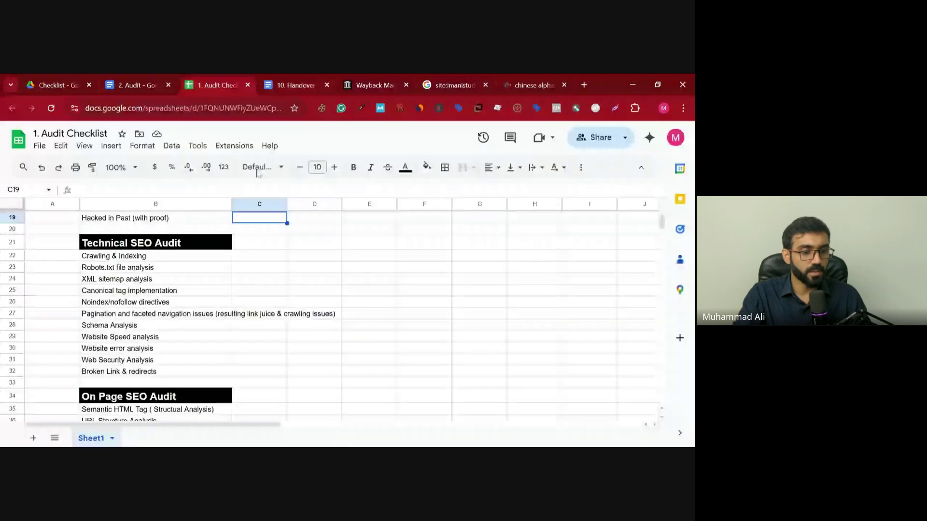
left_click(174, 269)
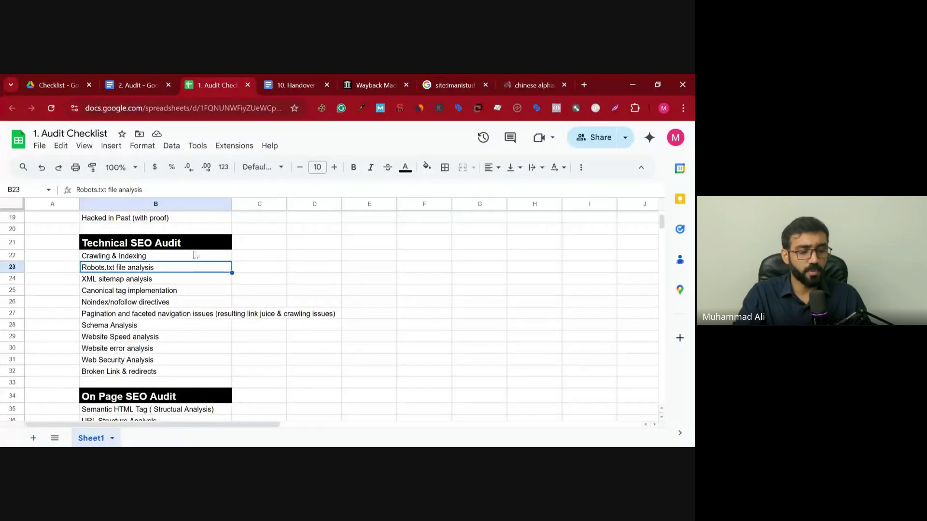
left_click(192, 258)
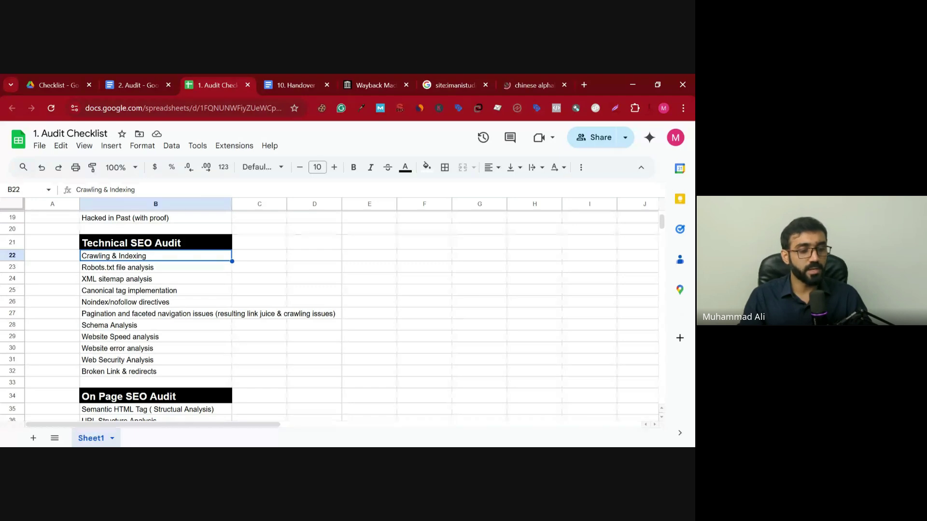
left_click(155, 267)
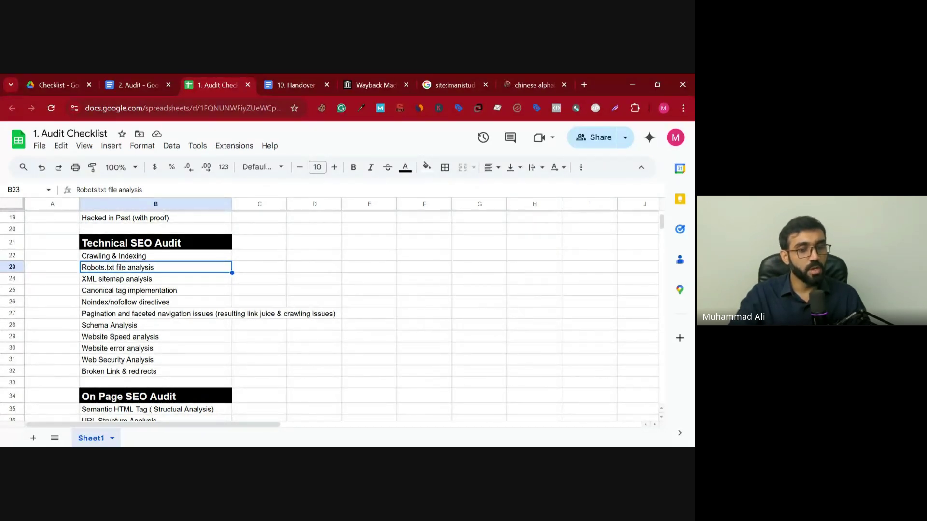
Search Google for site:imanistudio.com inurl:"?" and look through the indexed parameter URLs
key("ctrl+6")
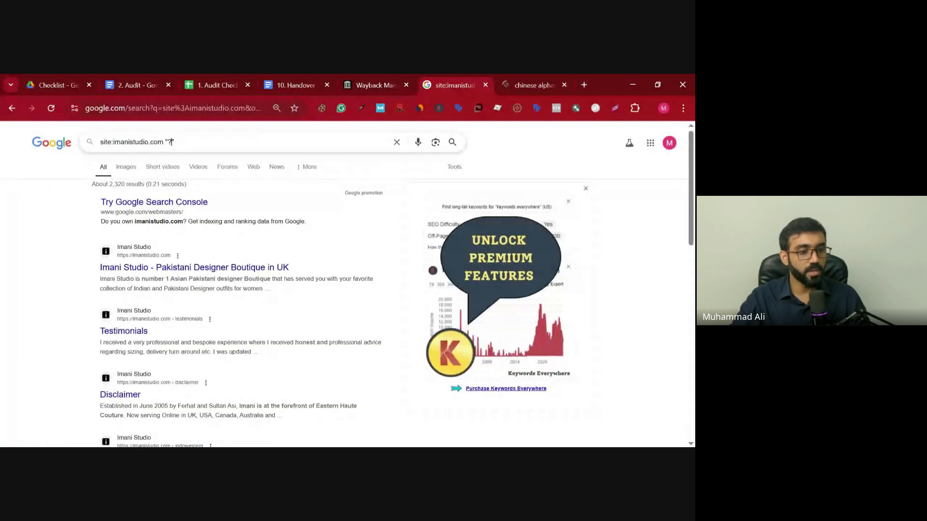
left_click(171, 142)
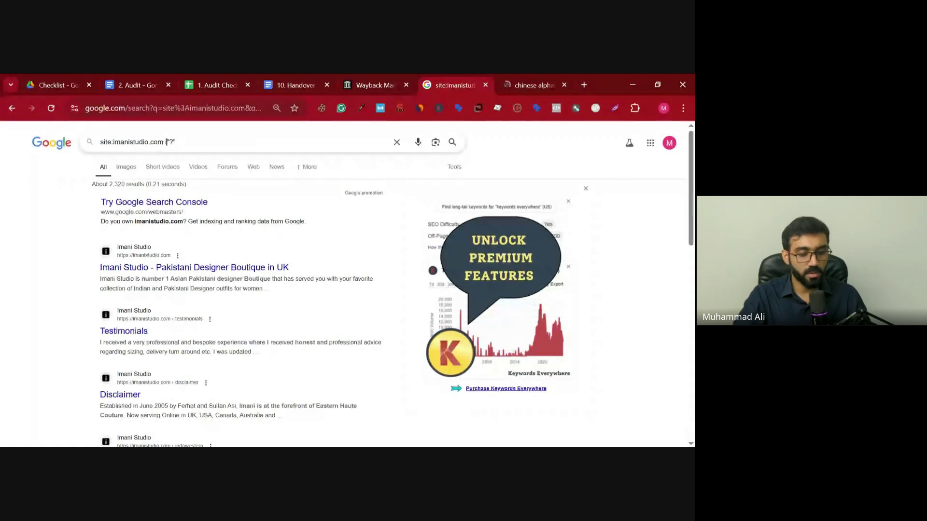
type("inurl:")
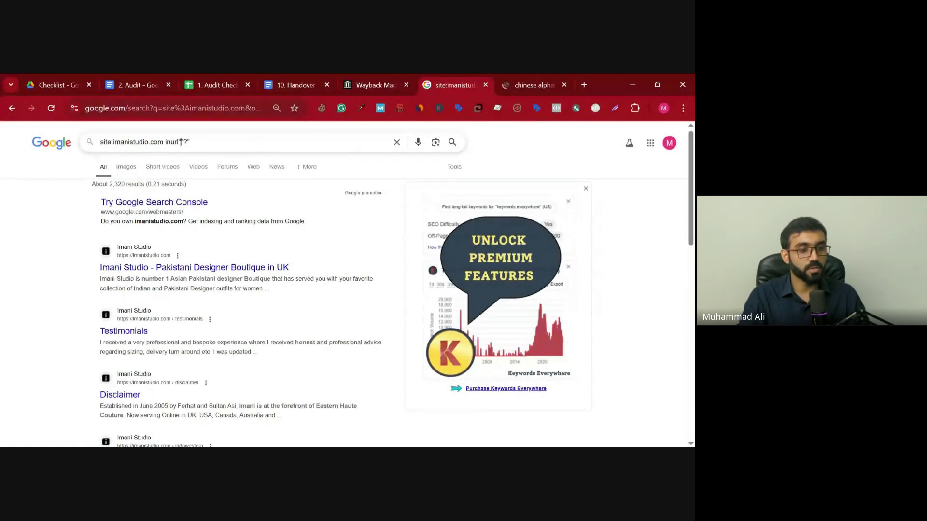
key("BackSpace")
type(":")
key("Return")
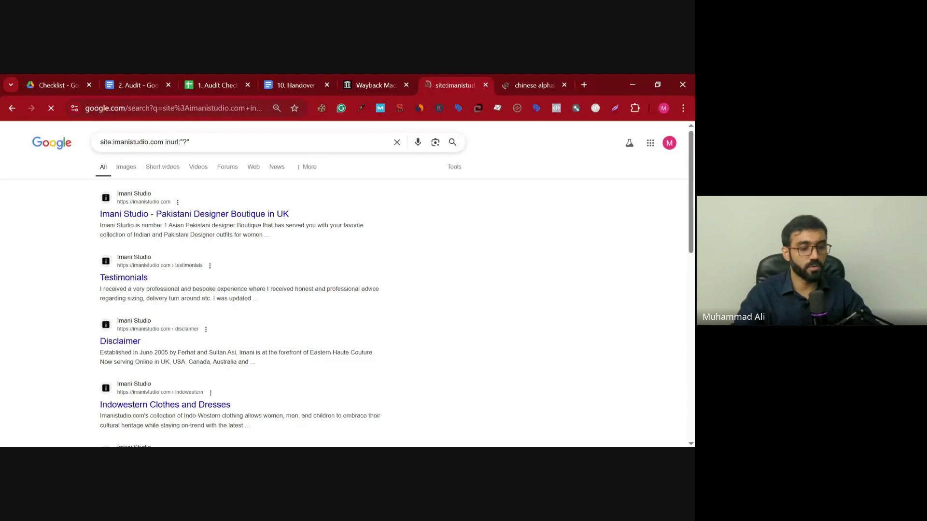
scroll(347, 285, "down", 3)
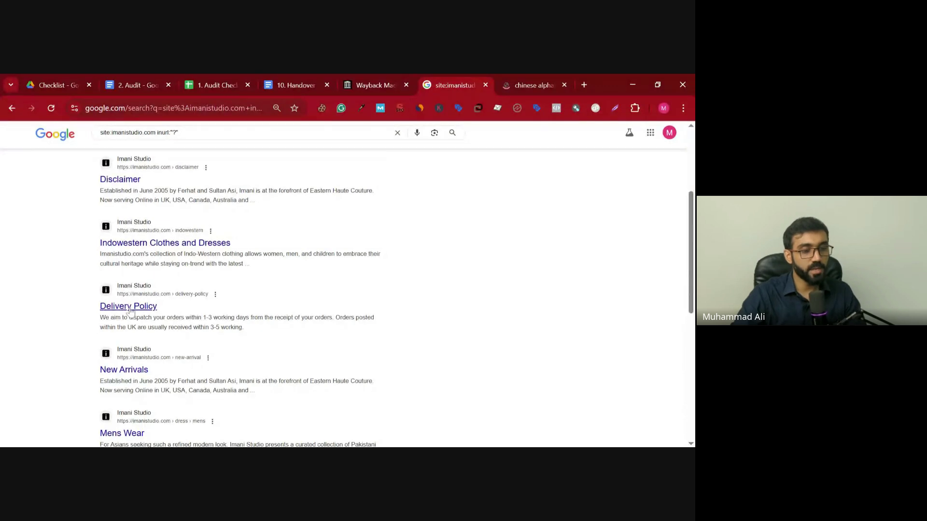
scroll(130, 311, "up", 3)
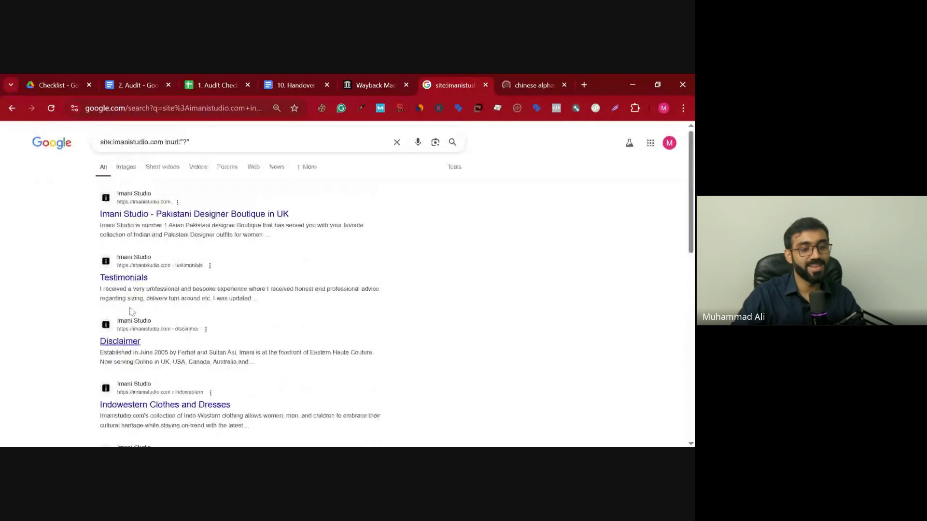
Open the Imani Studio homepage result in a new tab and select the ?srsltid= parameter in its URL
middle_click(152, 209)
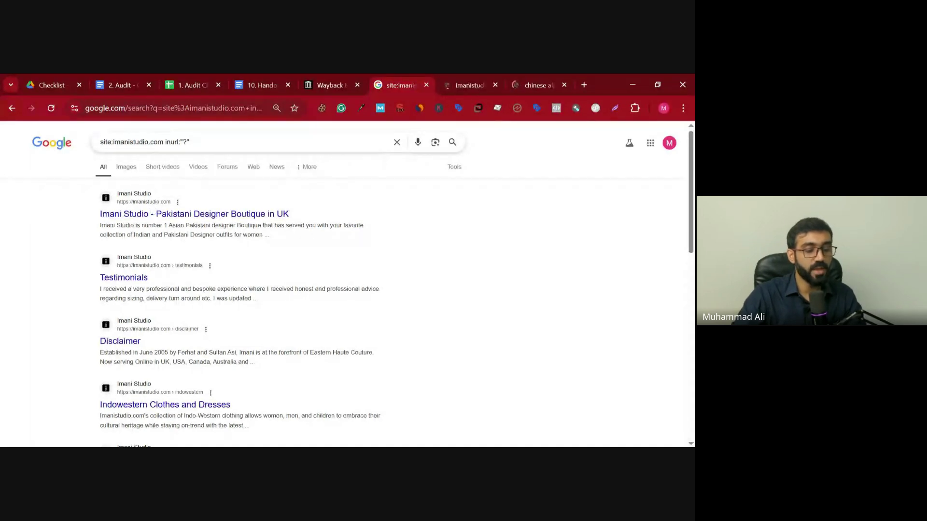
left_click(522, 82)
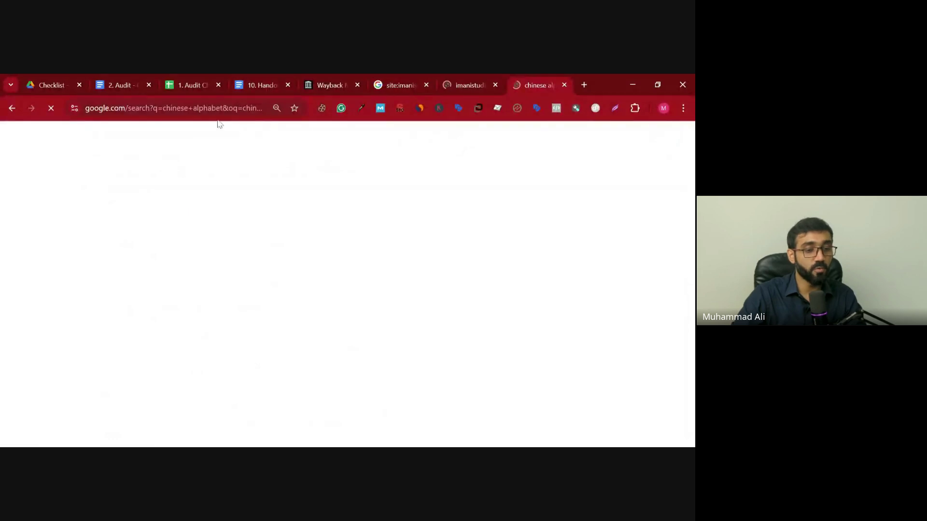
left_click(483, 80)
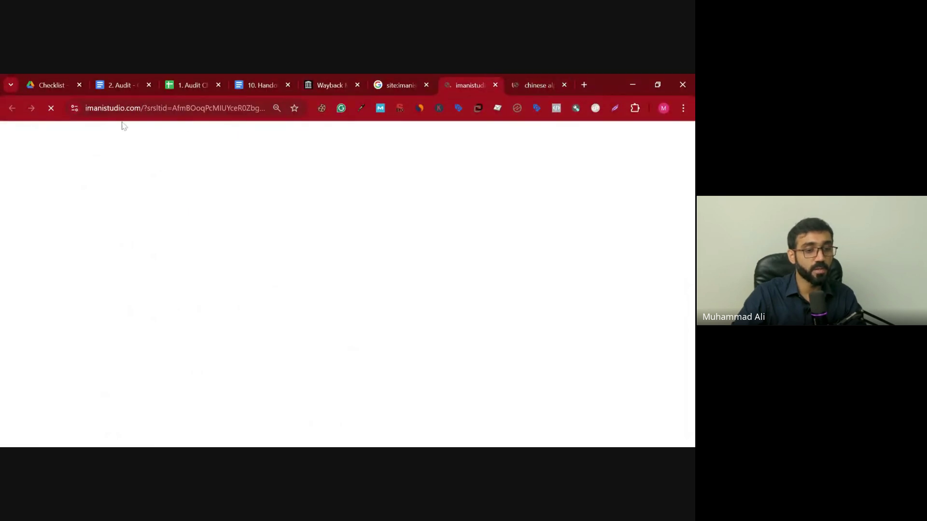
mouse_move(144, 107)
left_mouse_down()
mouse_move(251, 108)
mouse_move(86, 108)
mouse_move(159, 108)
left_mouse_up()
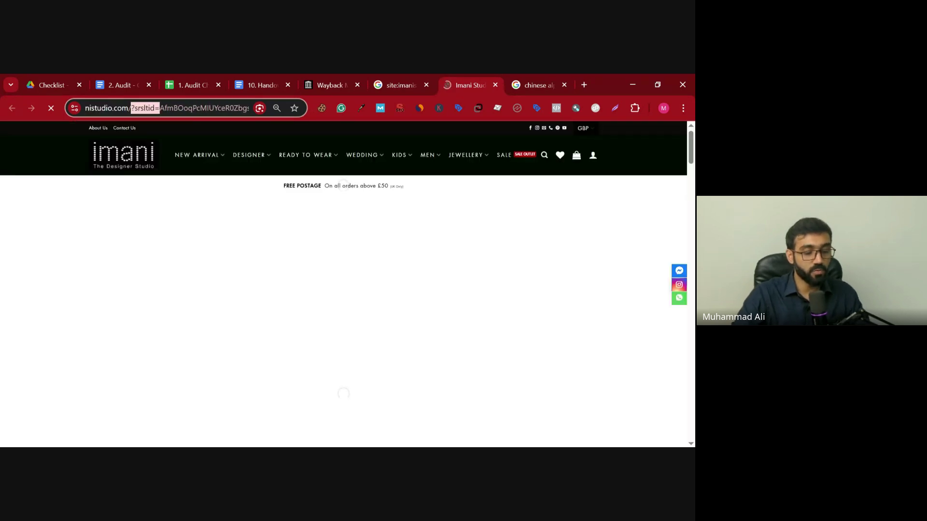
Exclude the tracking parameter by searching for site:imanistudio.com inurl:"?" -inurl:"?srsltid=" and highlight srsltid in the query
left_click(410, 78)
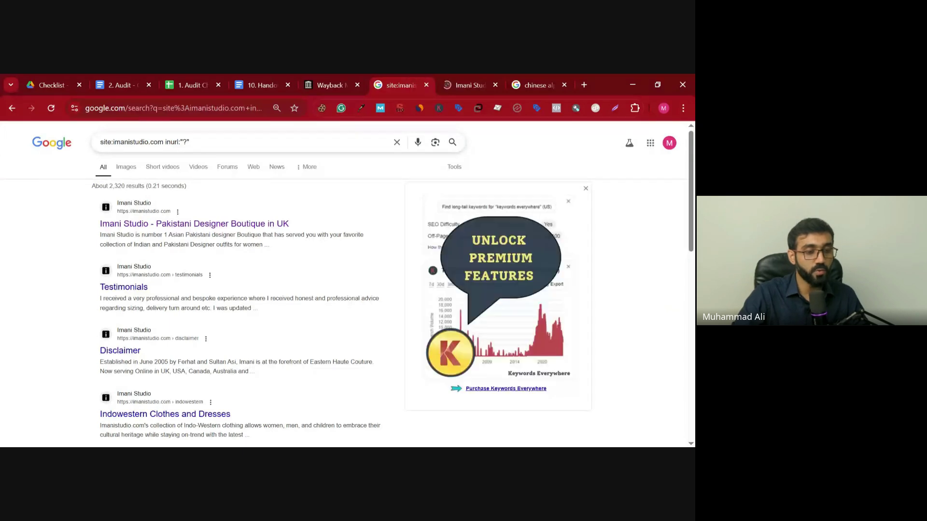
left_click(192, 142)
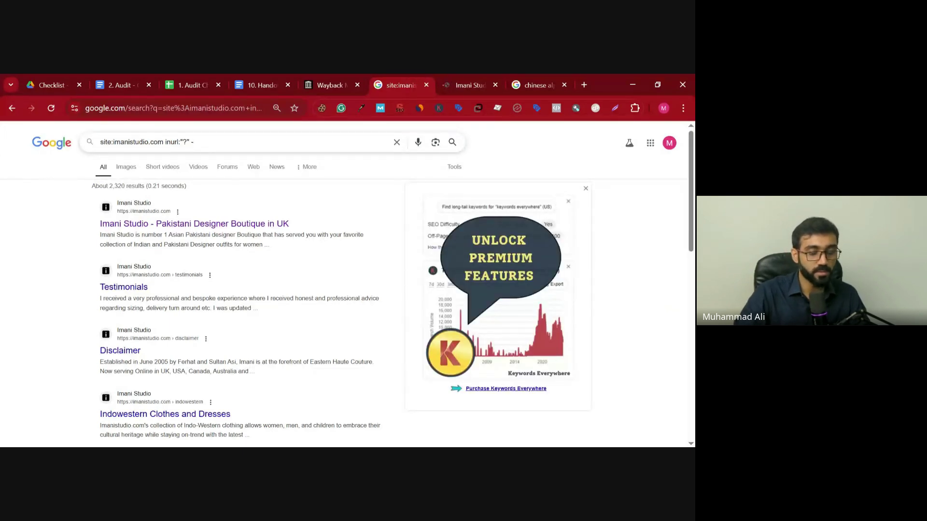
type("-in")
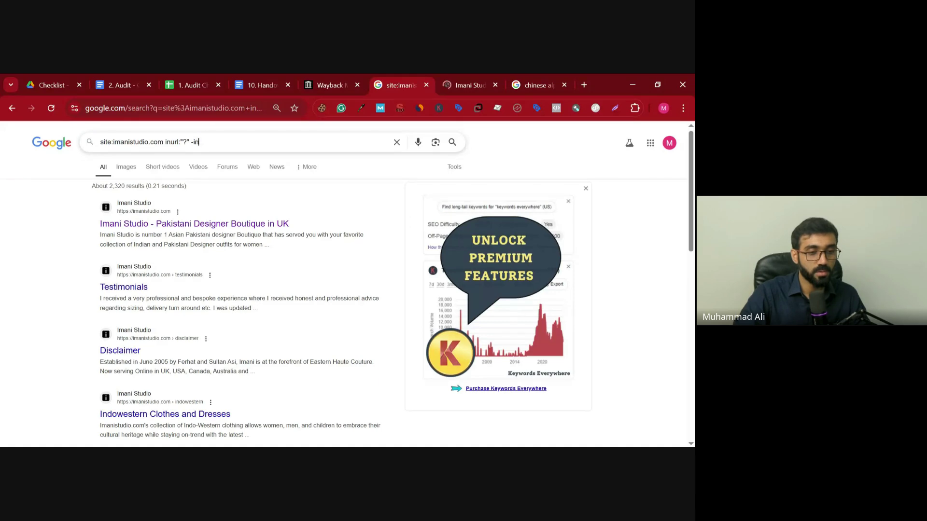
type("url:")
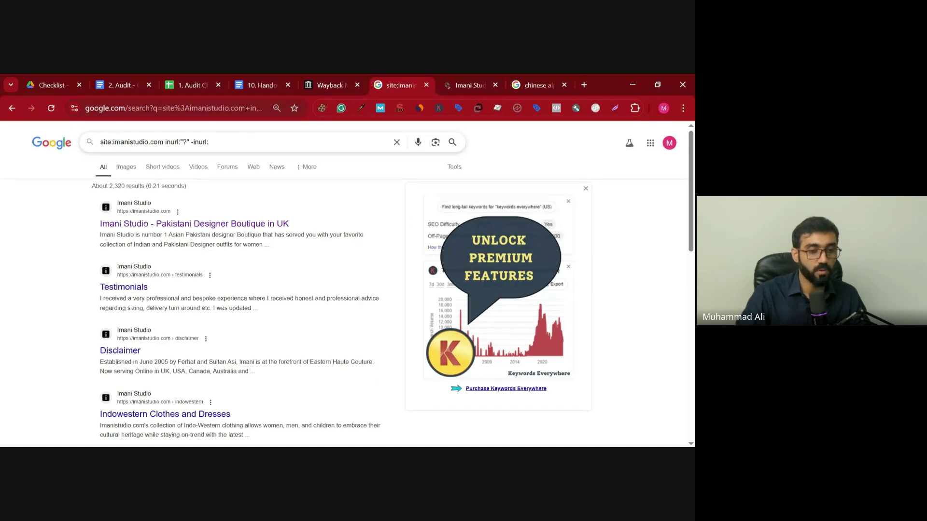
type("\"?srsltid=")
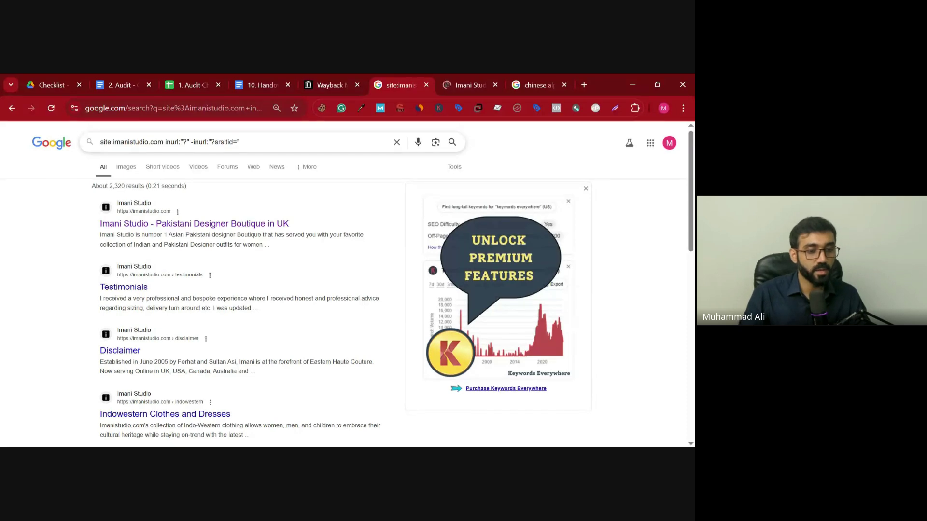
type("\"")
key("Return")
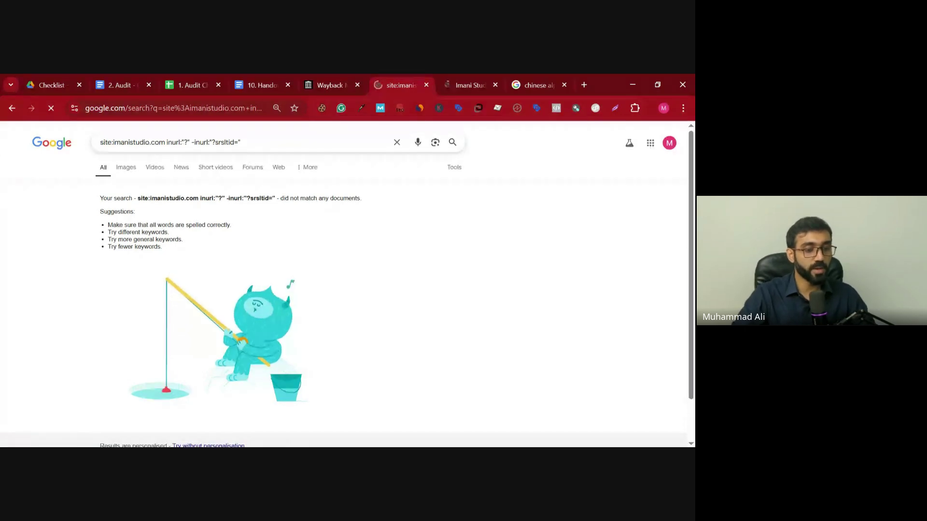
double_click(223, 142)
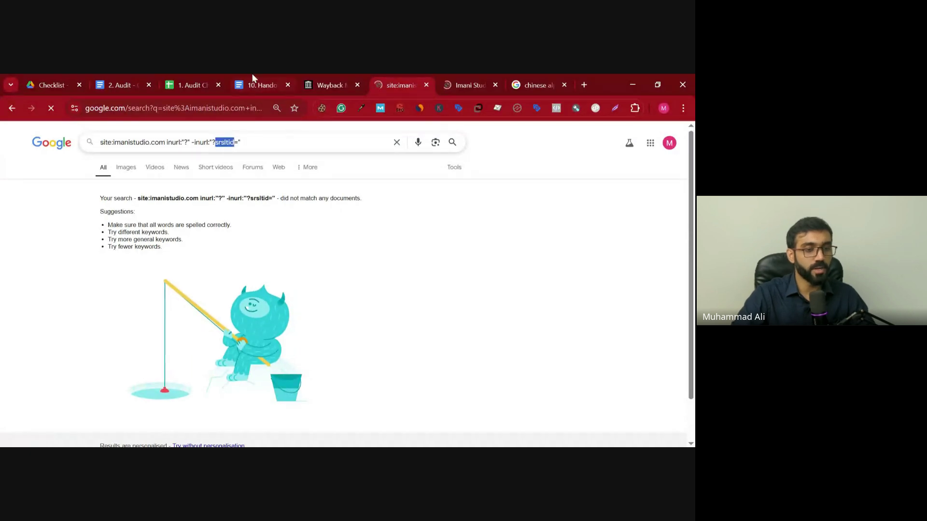
Return to the Audit Checklist spreadsheet and select the XML sitemap analysis item
left_click(205, 77)
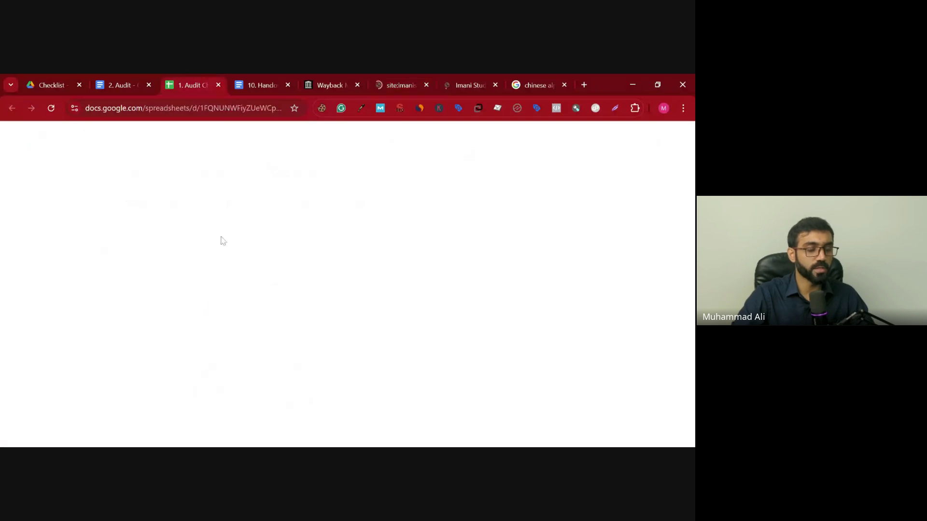
left_click(192, 283)
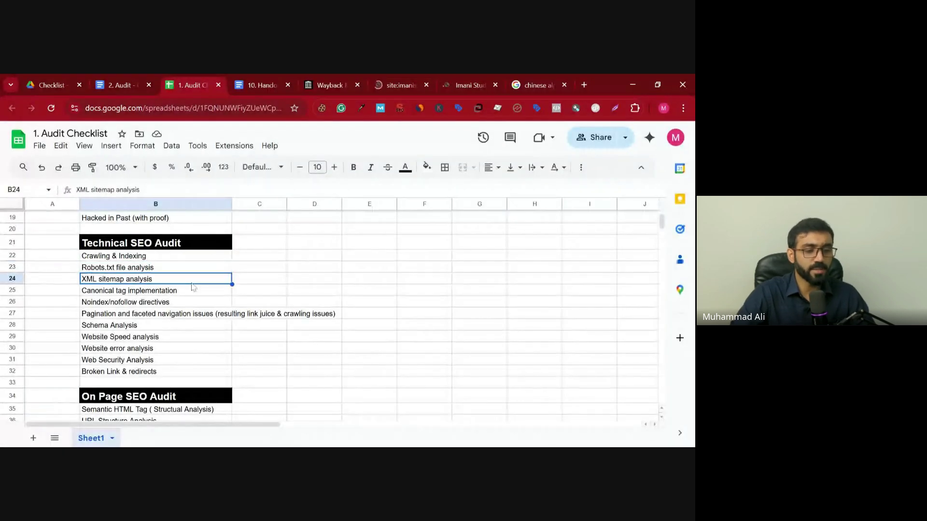
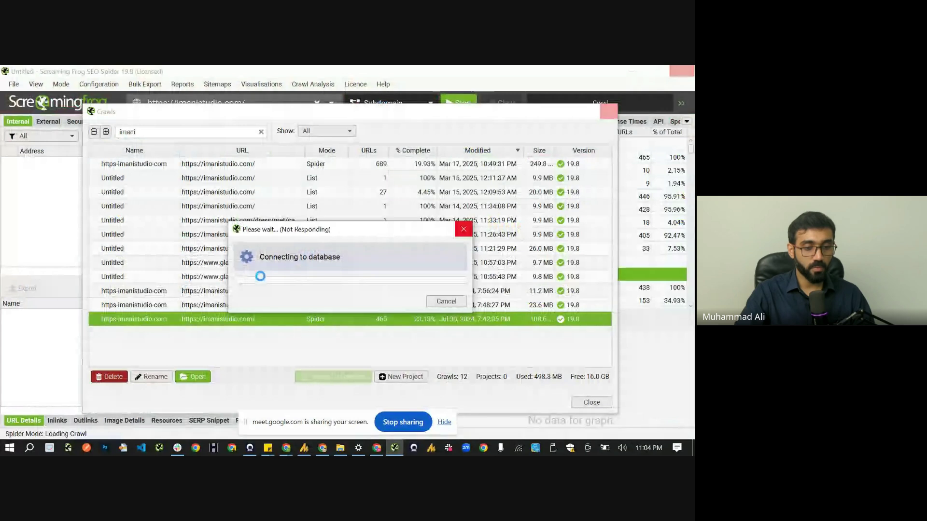
Switch from Screaming Frog to the Audit Checklist and go through the Noindex/nofollow directives, Pagination and faceted navigation, and Schema Analysis items
left_click_drag(333, 236, 329, 222)
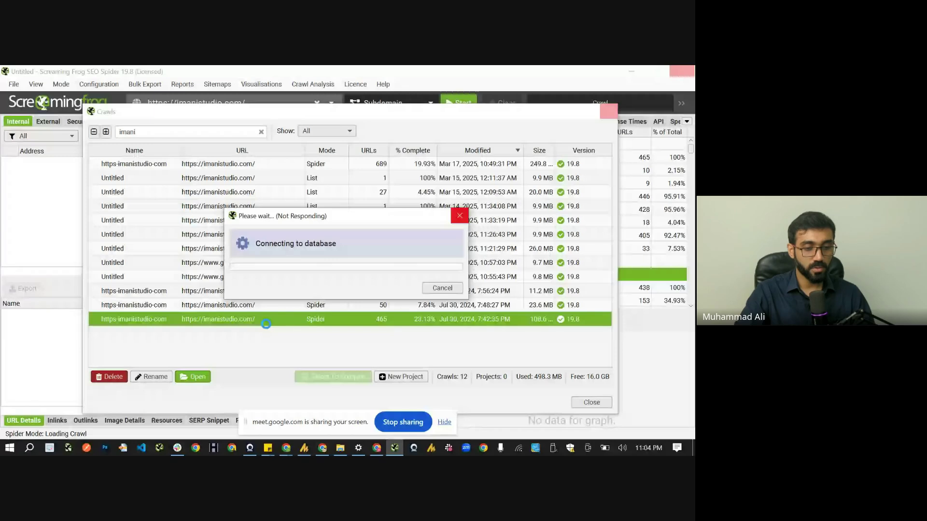
key("alt+Tab")
left_click(167, 297)
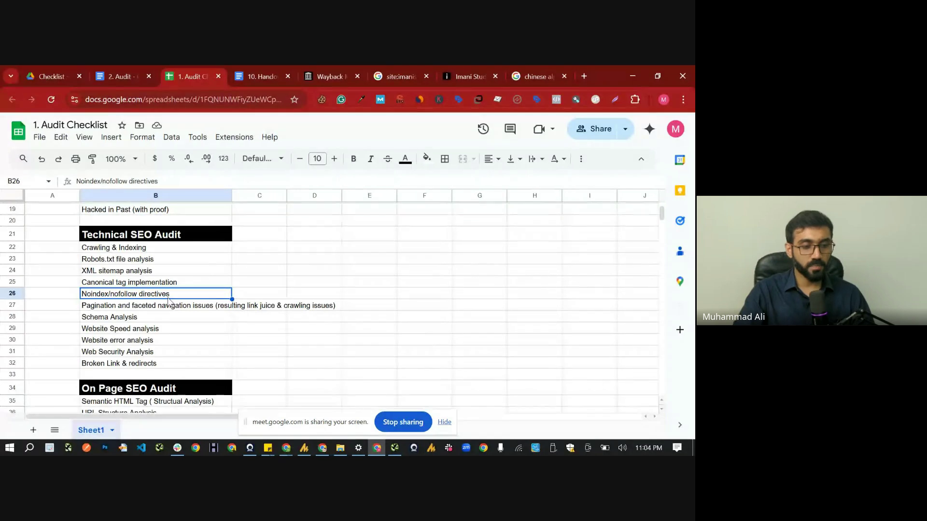
left_click(282, 297)
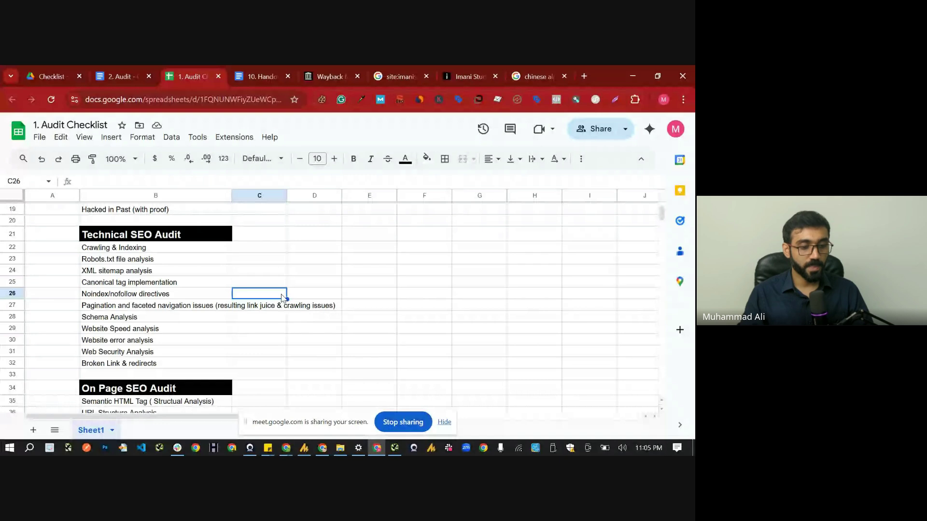
key("Left")
key("Down")
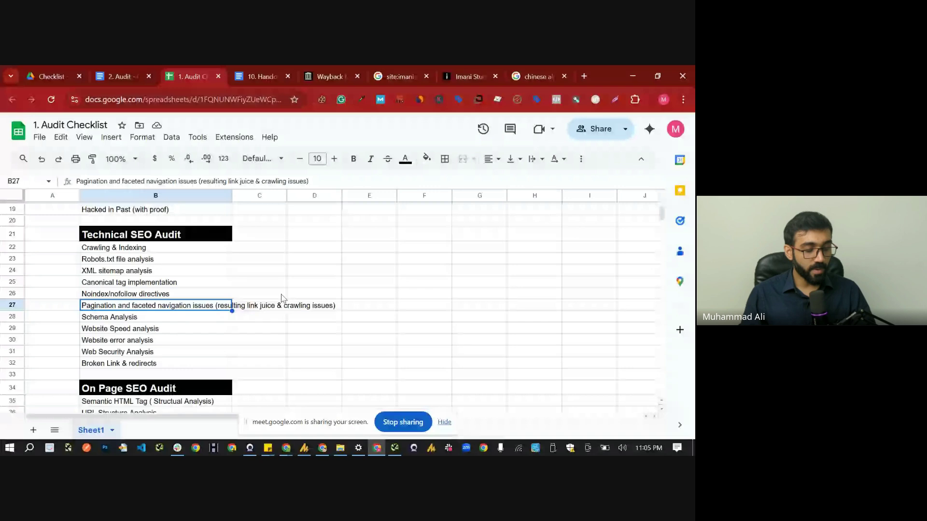
key("Down")
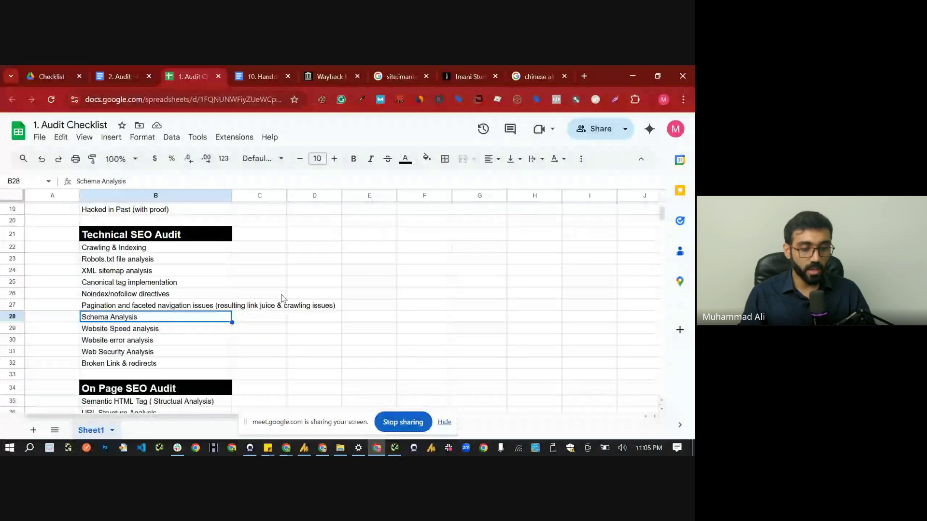
Select the Website Speed analysis checklist item, search Google for page speed insight in a new tab, and open PageSpeed Insights
key("Down")
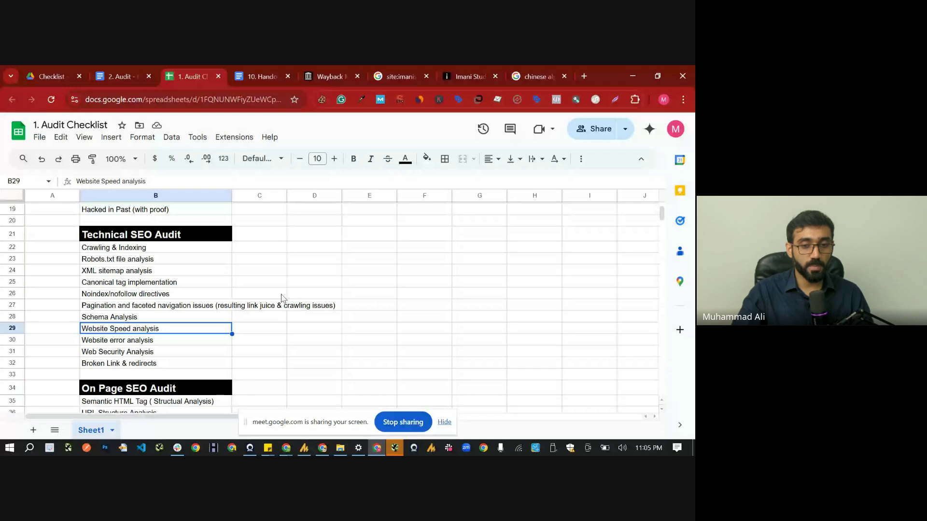
left_click(584, 76)
type("page speed")
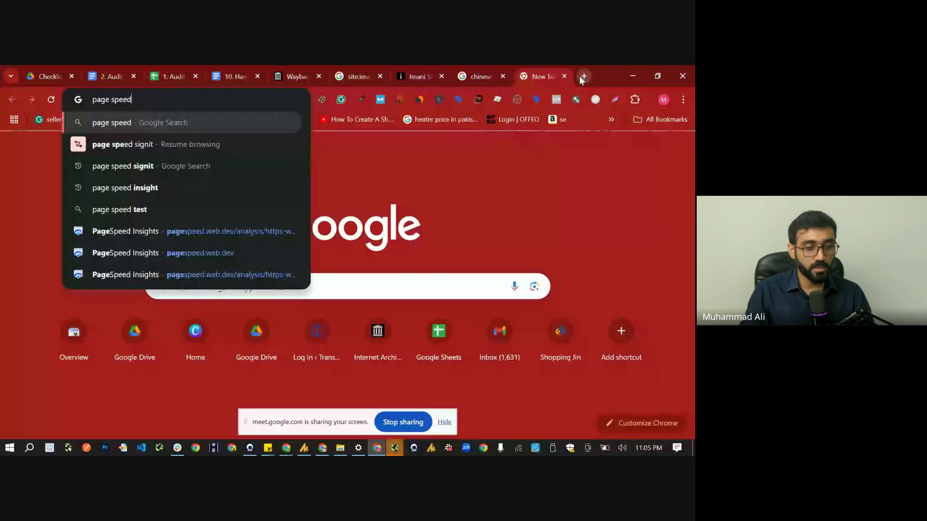
key("Down")
key("Down")
key("Down")
key("Return")
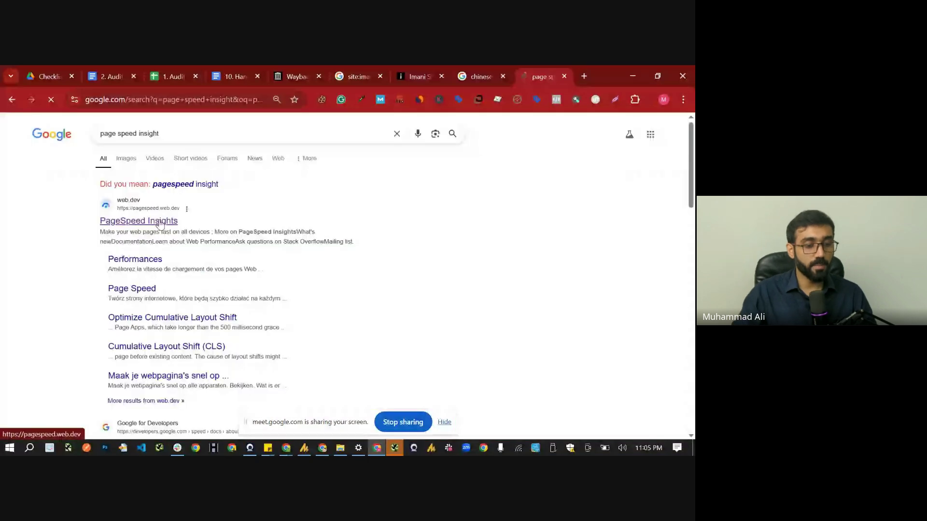
left_click(161, 221)
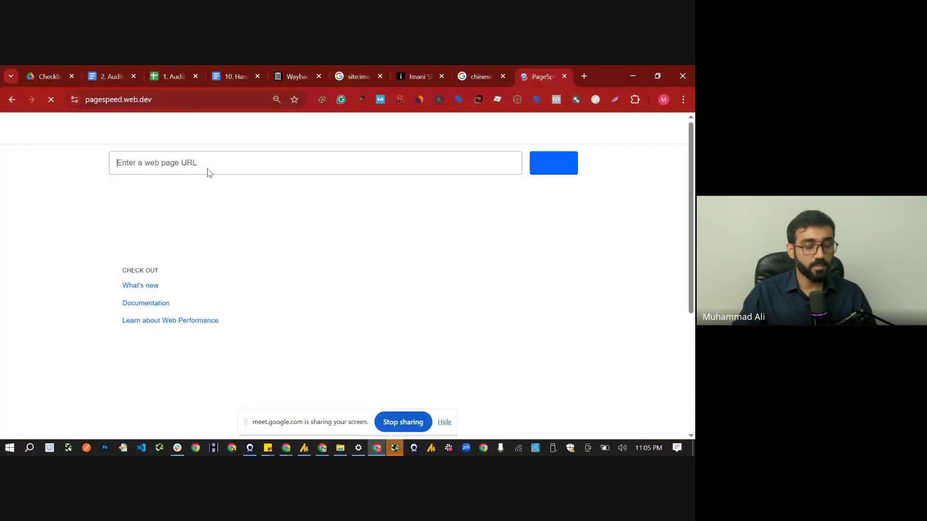
Return to the Audit Checklist spreadsheet and go through the Website error analysis and Web Security Analysis items
key("alt+Tab")
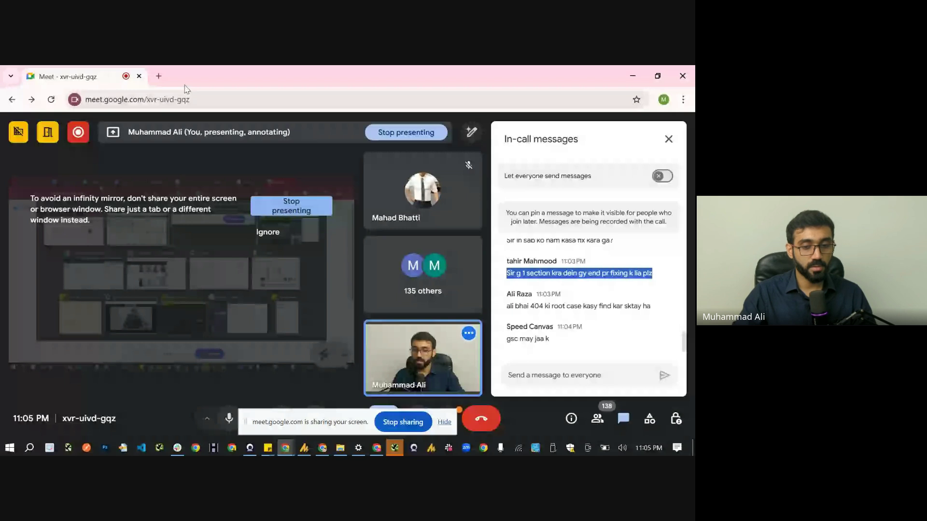
key("alt+Tab")
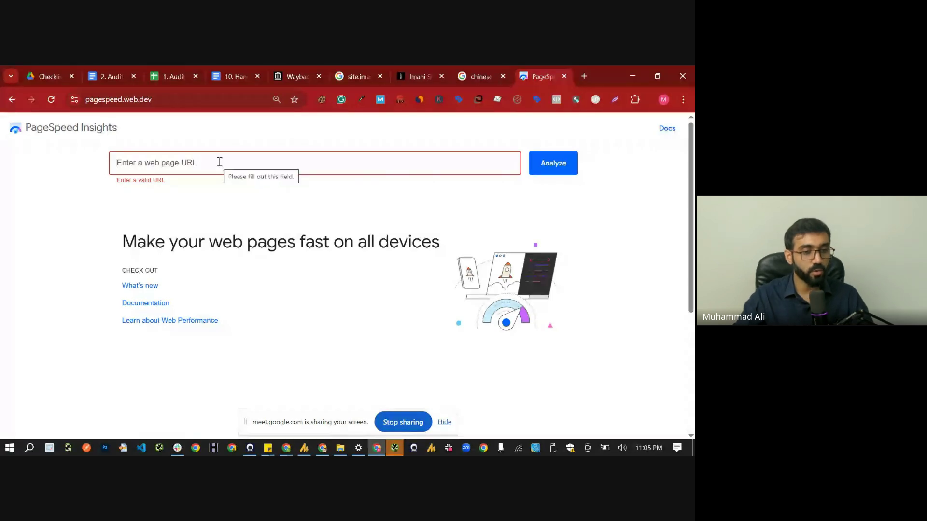
left_click(123, 69)
left_click(200, 69)
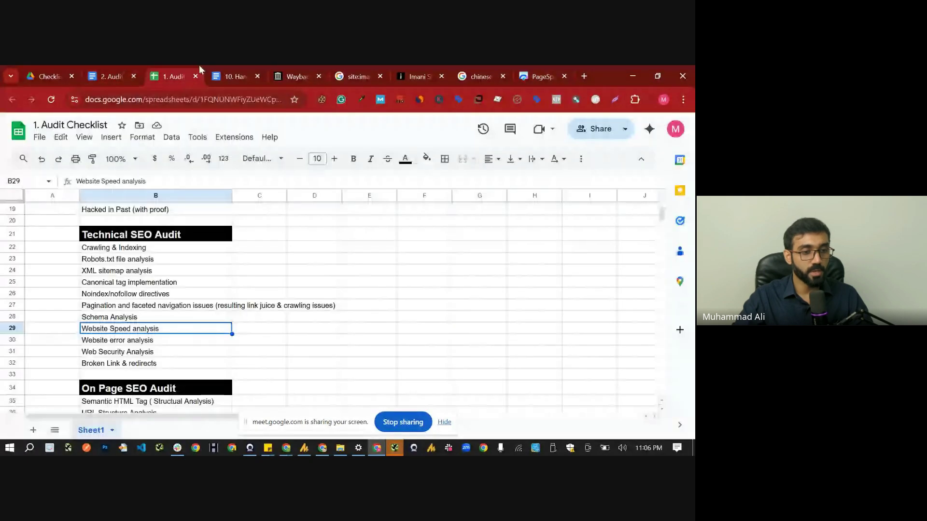
left_click(178, 341)
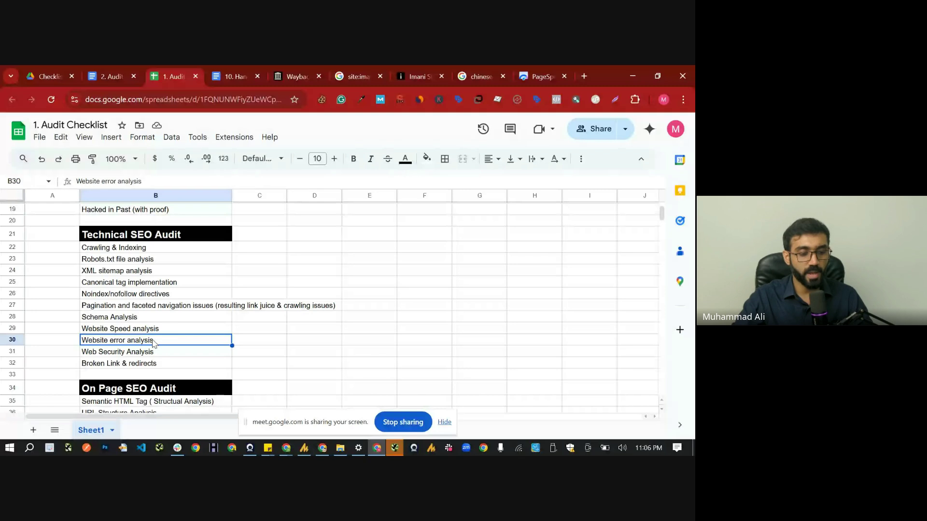
left_click(155, 356)
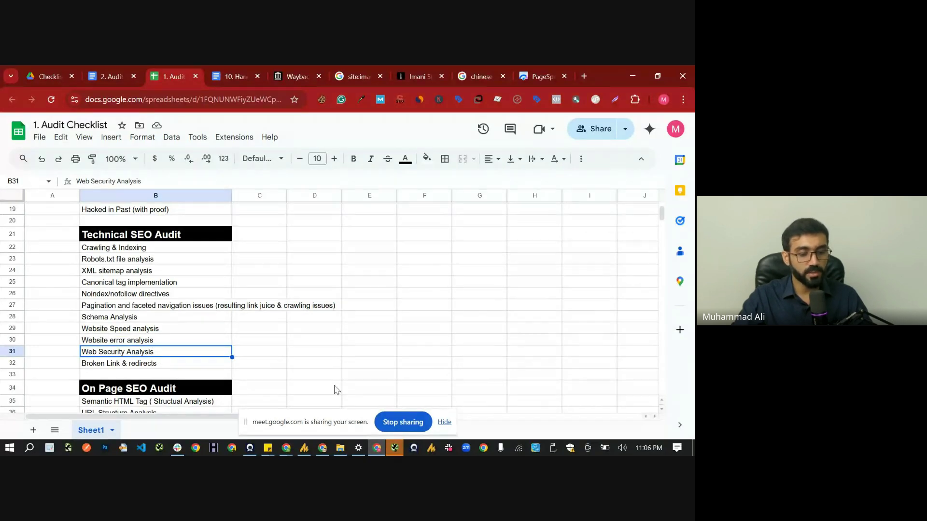
Switch to the Screaming Frog crawl and move the URL processing dialog away from the middle of the window
left_click(395, 448)
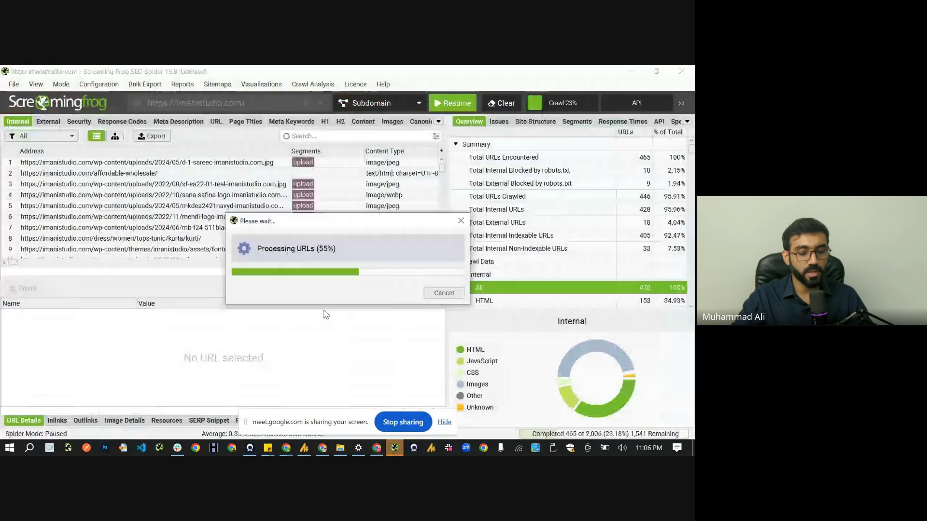
left_click_drag(388, 223, 270, 167)
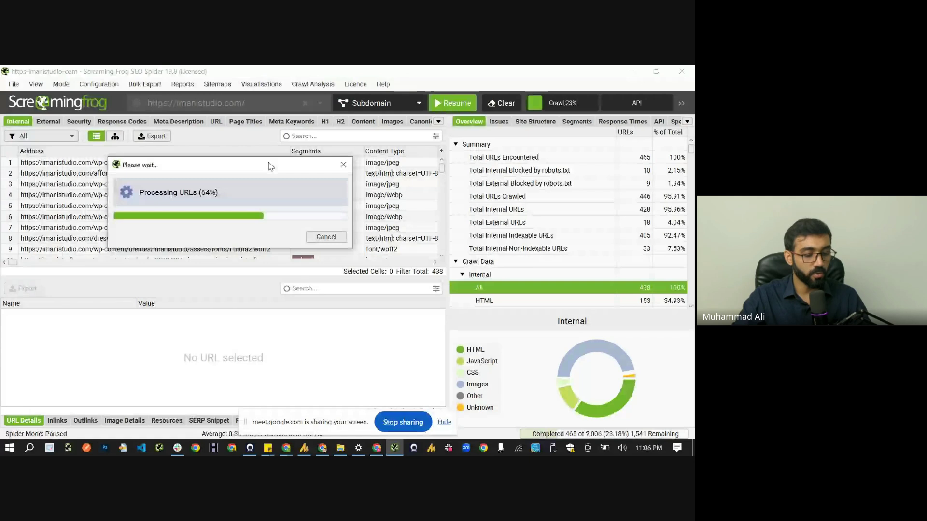
key("alt+Tab")
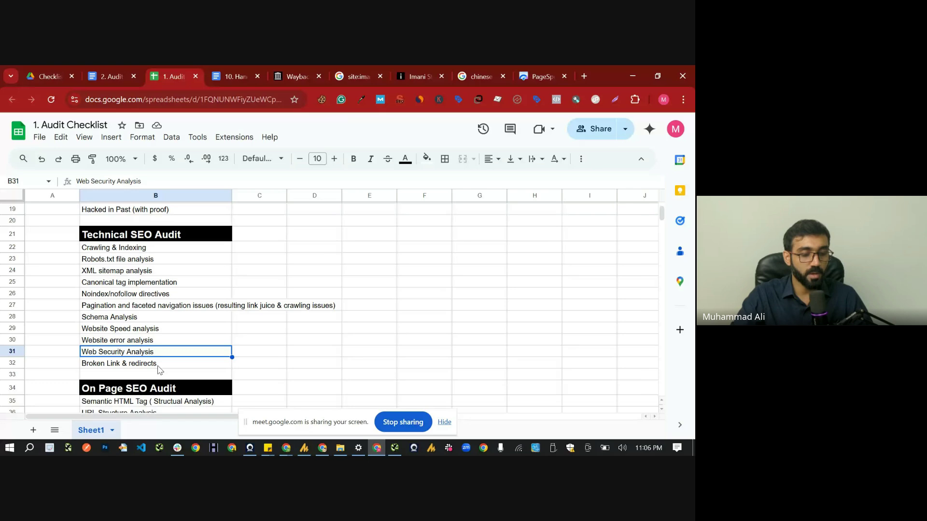
key("alt+Tab")
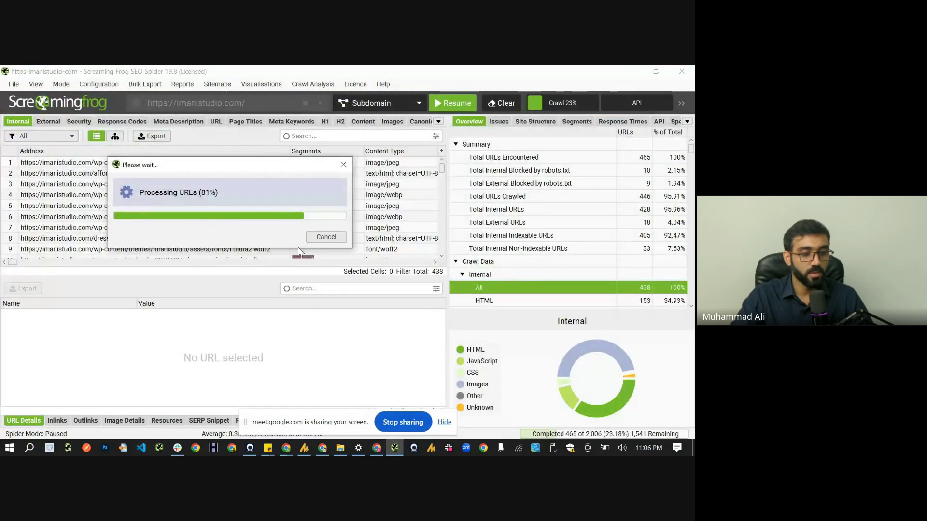
Sort the external URLs by status code and select the permanently redirected facebook.com/ImaniStudio/ address
left_click(50, 124)
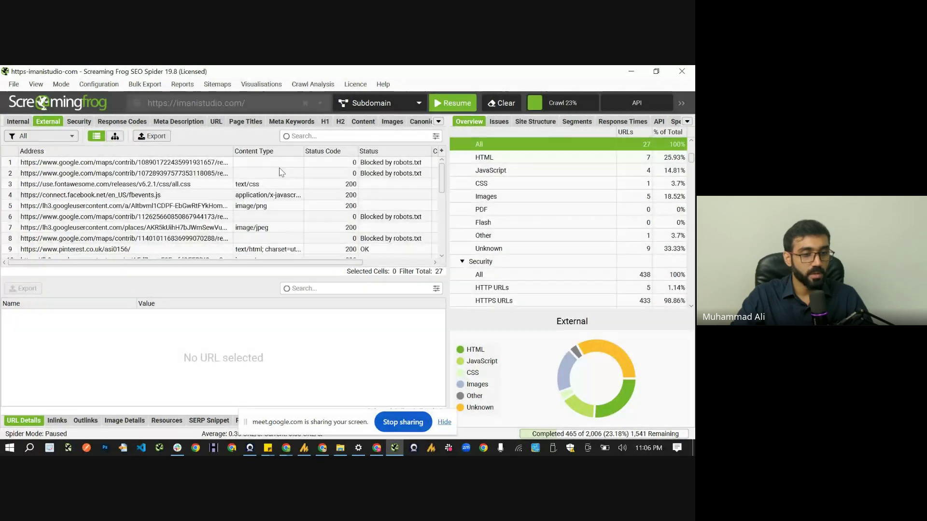
left_click(342, 154)
left_click_drag(442, 176, 445, 285)
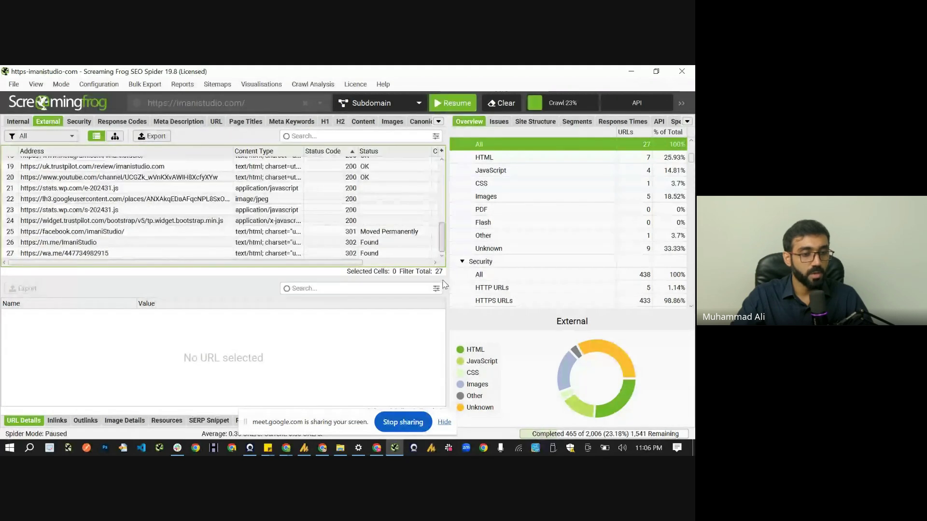
left_click(330, 231)
left_click(109, 232)
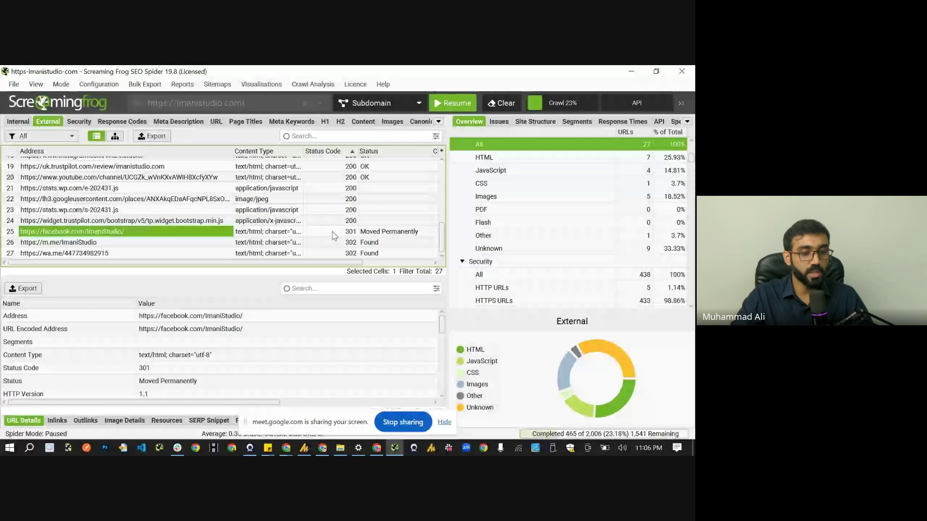
Select the redirected /affordable-wholesale/ page among the internal URLs and review the pages linking to it
left_click(18, 121)
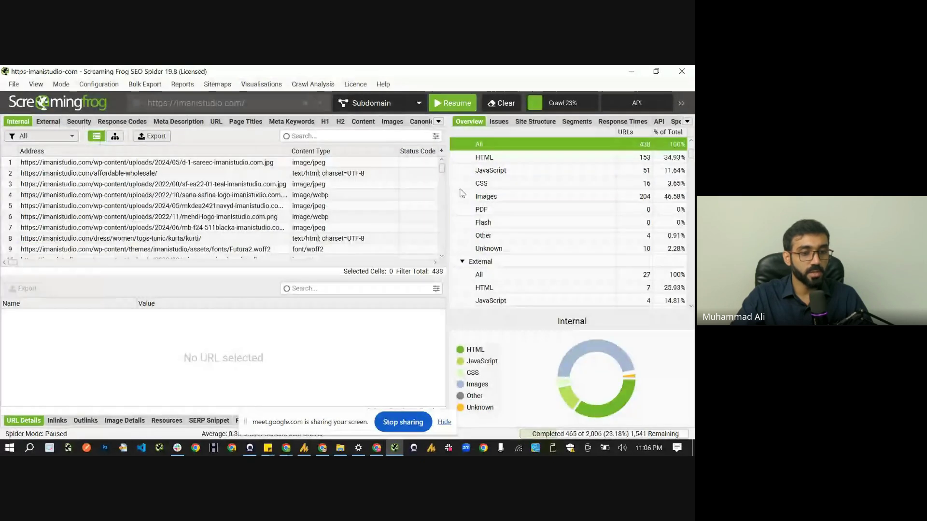
left_click(273, 263)
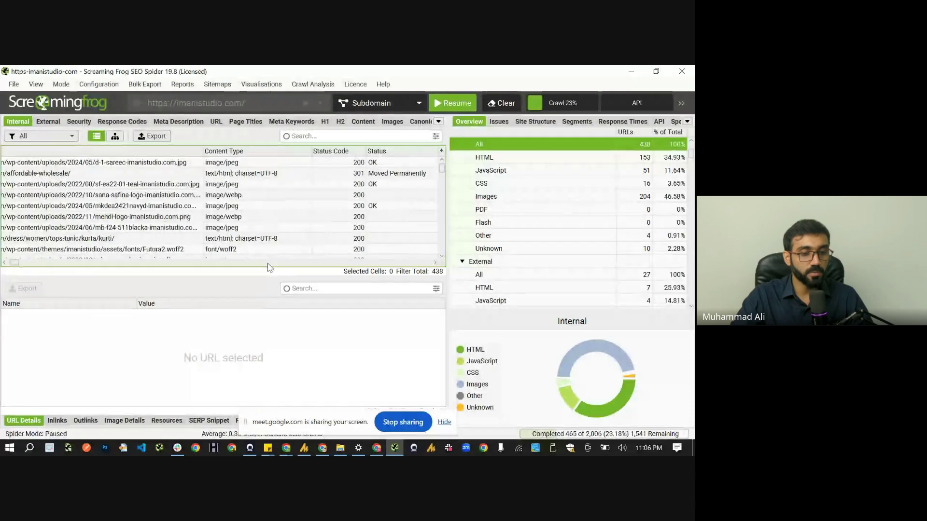
left_click(308, 174)
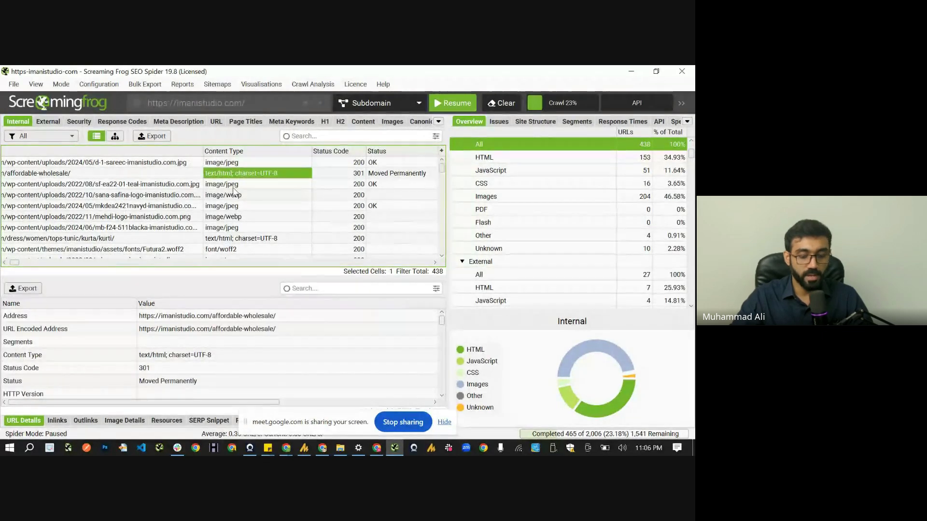
scroll(233, 191, "left", 5)
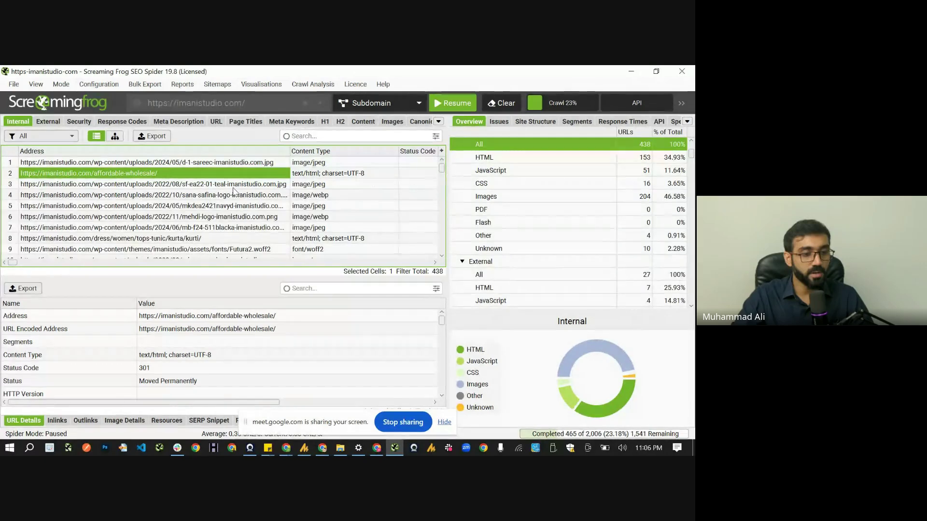
left_click(57, 421)
scroll(181, 343, "down", 3)
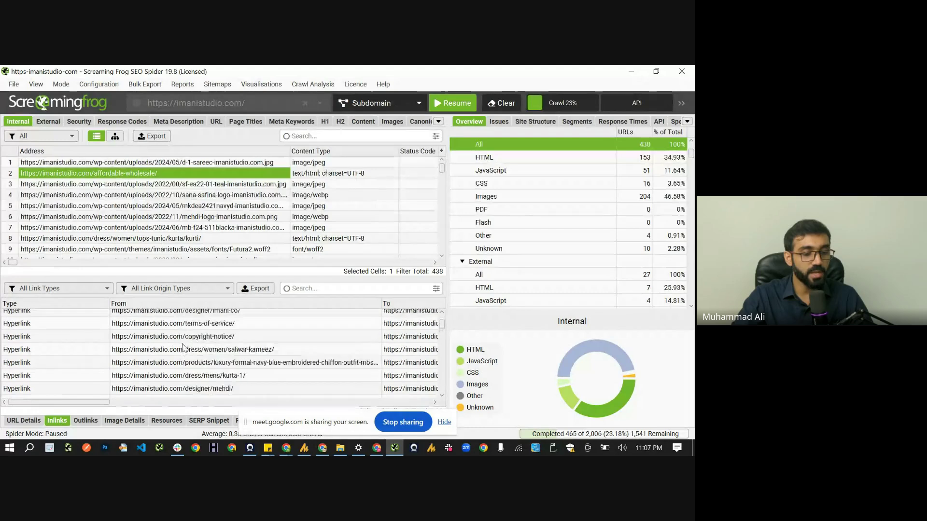
scroll(182, 363, "down", 6)
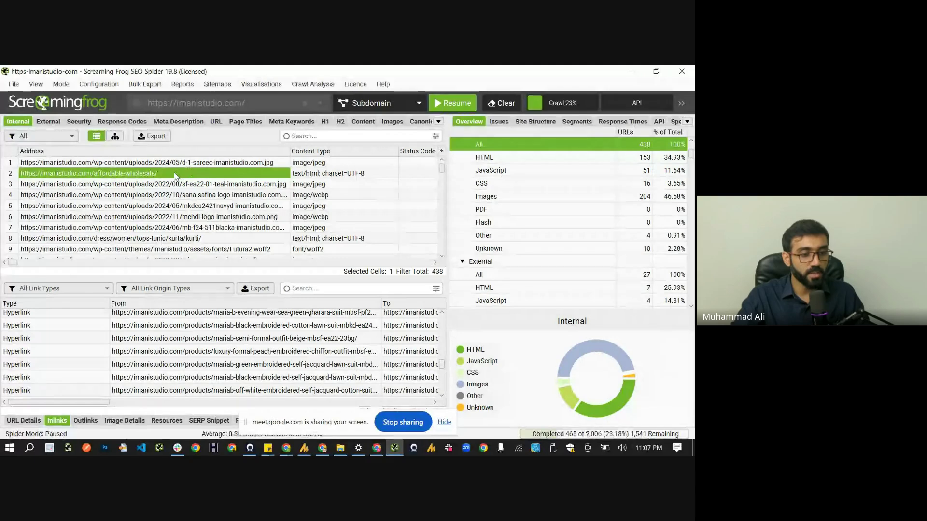
scroll(68, 330, "up", 10)
Show the URL details of the /affordable-wholesale/ page and select its redirect URL
left_click(24, 421)
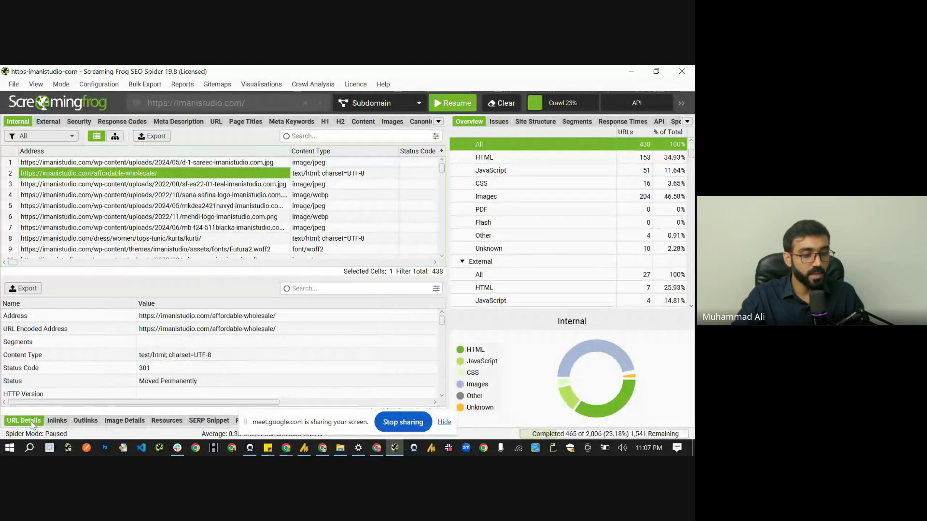
scroll(174, 367, "down", 2)
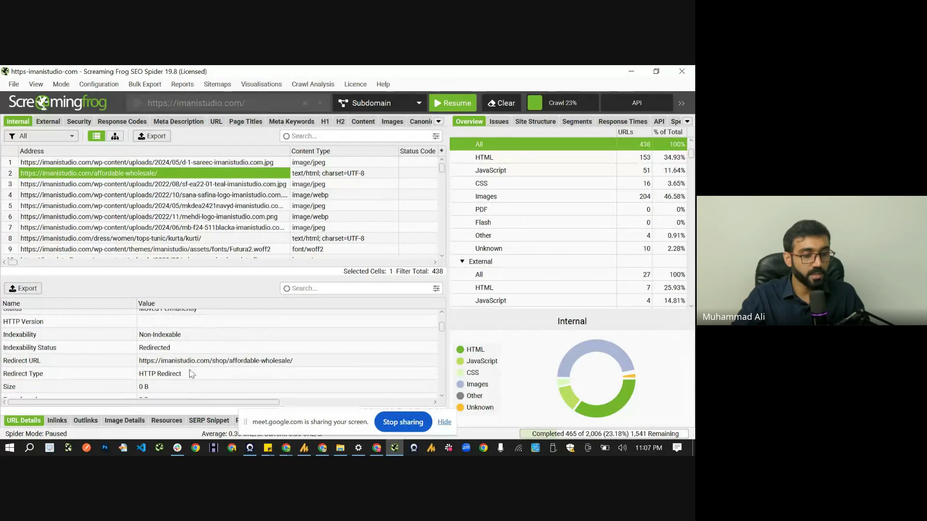
left_click(224, 363)
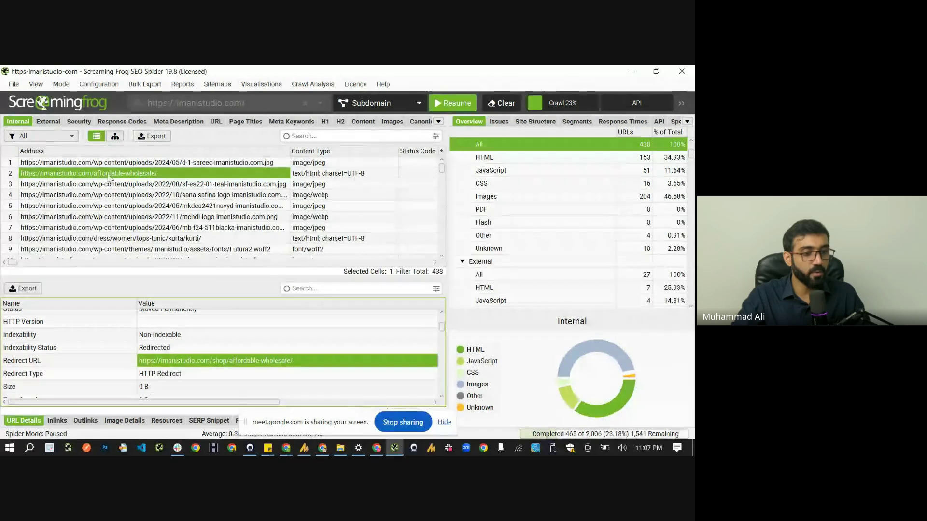
Reselect the /affordable-wholesale/ row in the internal URLs and examine its status and indexability columns
left_click(176, 174)
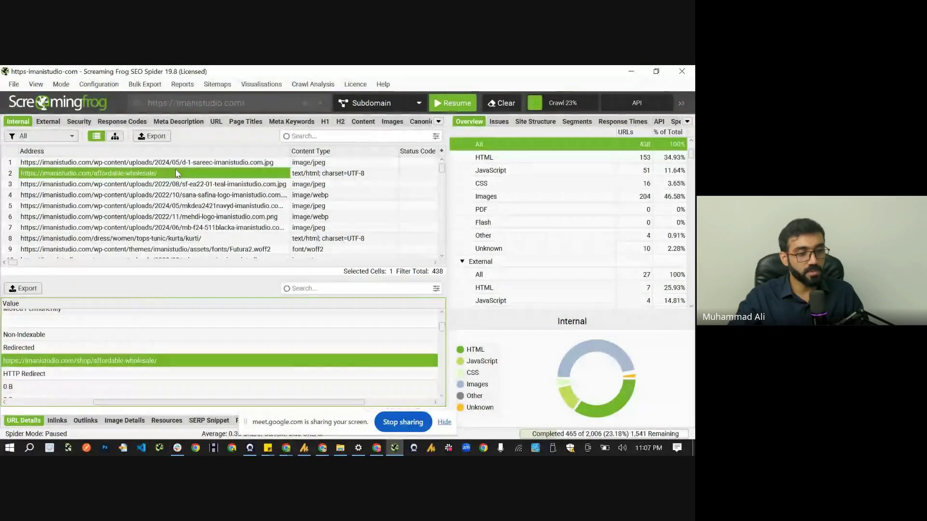
key("Right")
key("Right")
key("Right")
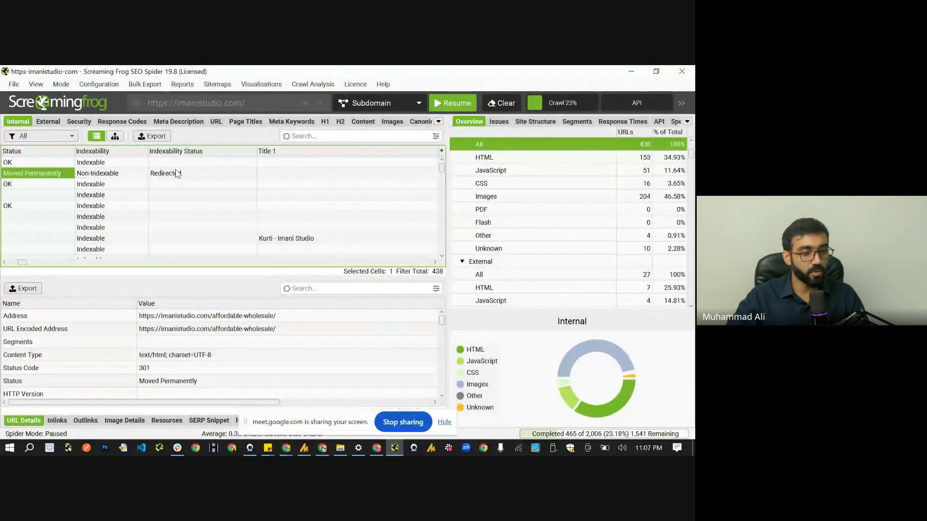
Select the Broken Link & redirects item in the Audit Checklist, then return to the Screaming Frog crawl
key("alt+Tab")
left_click(160, 364)
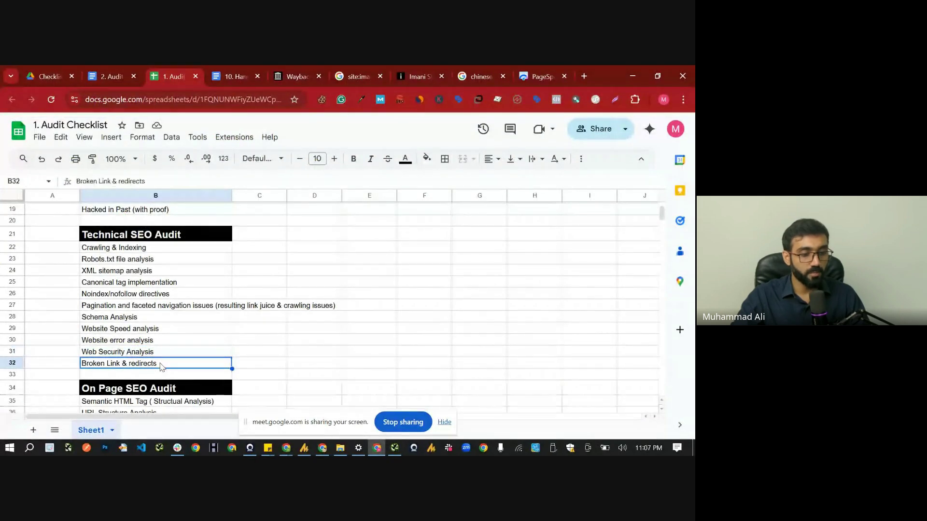
key("alt+Tab")
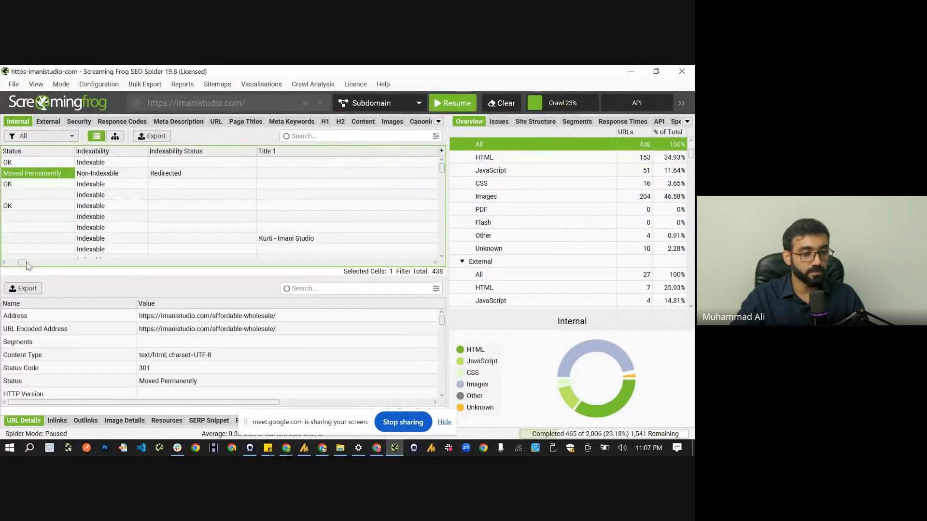
Sort the internal URLs by status code and select the 404 entry for the Trustpilot reviews header script
left_click_drag(36, 263, 21, 264)
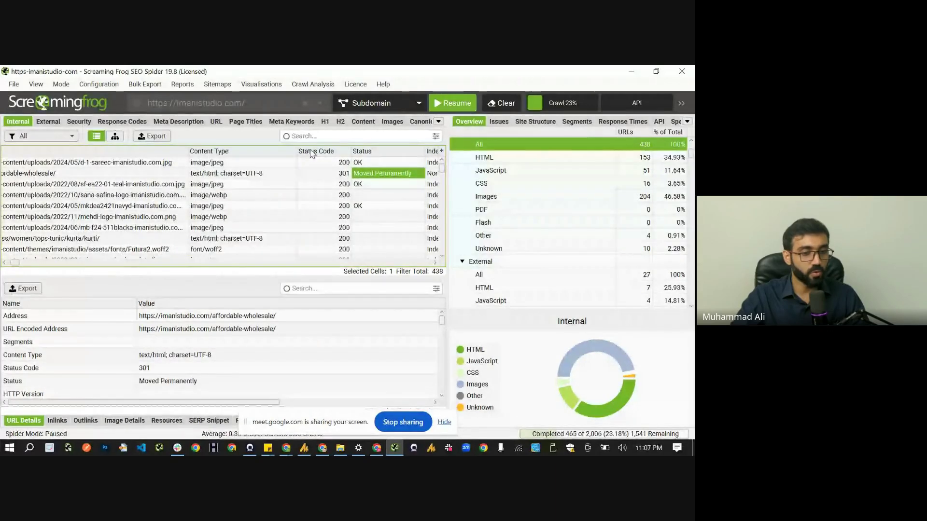
left_click(311, 151)
scroll(377, 220, "down", 5)
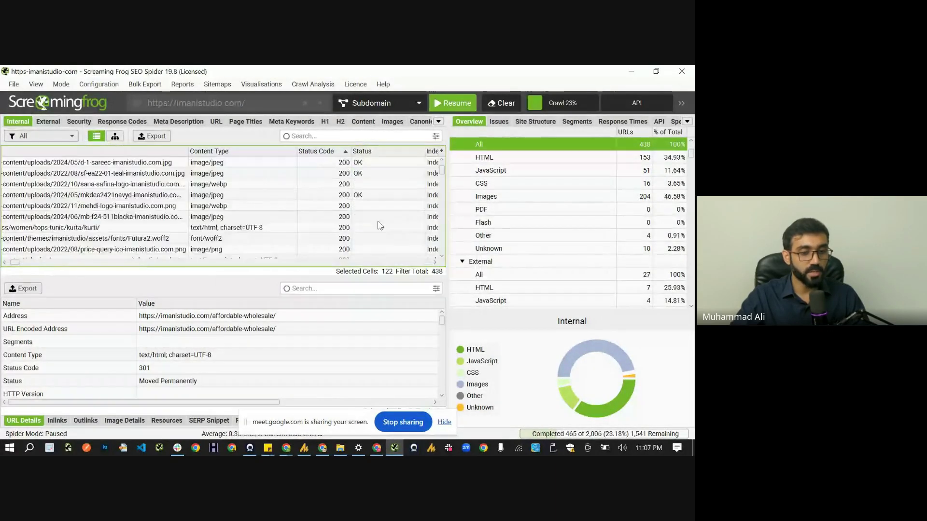
scroll(416, 261, "down", 10)
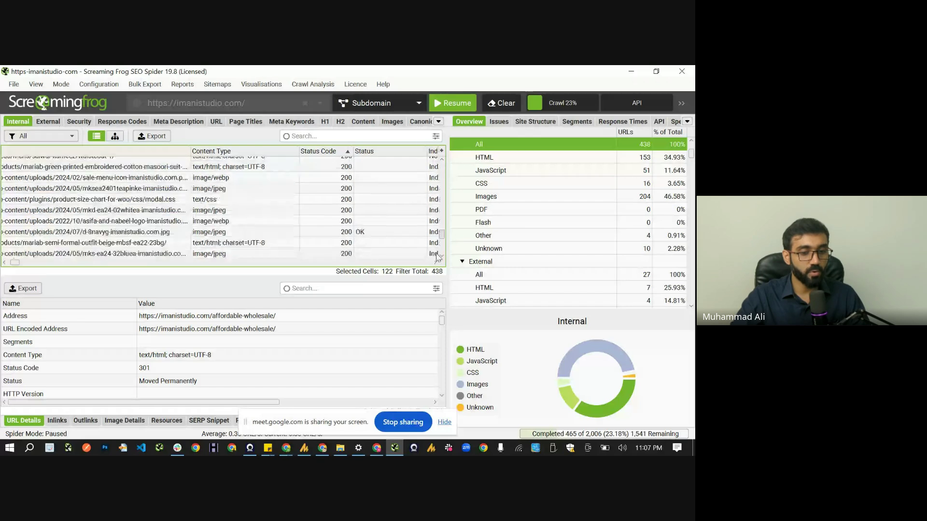
left_click(339, 253)
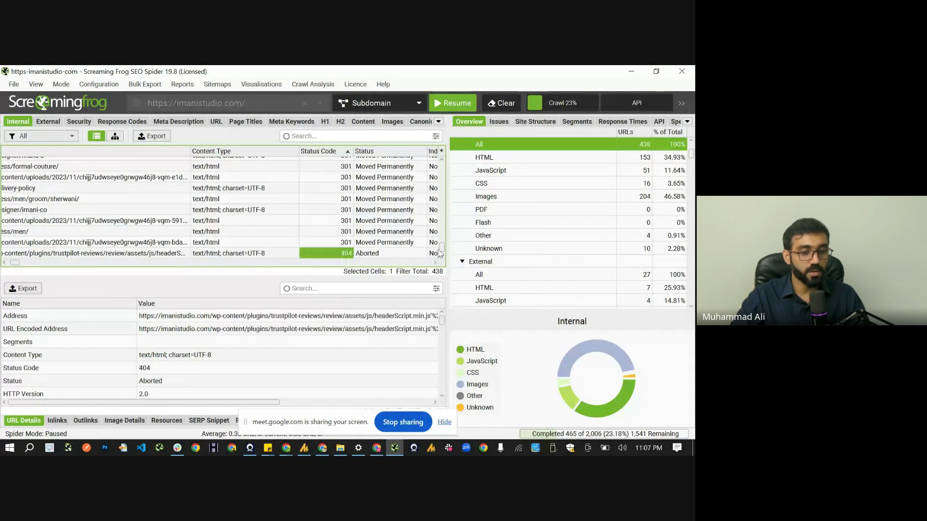
Go to the internal URLs blocked by robots.txt and select the /cart/ page's row
scroll(443, 229, "up", 1)
scroll(443, 229, "up", 15)
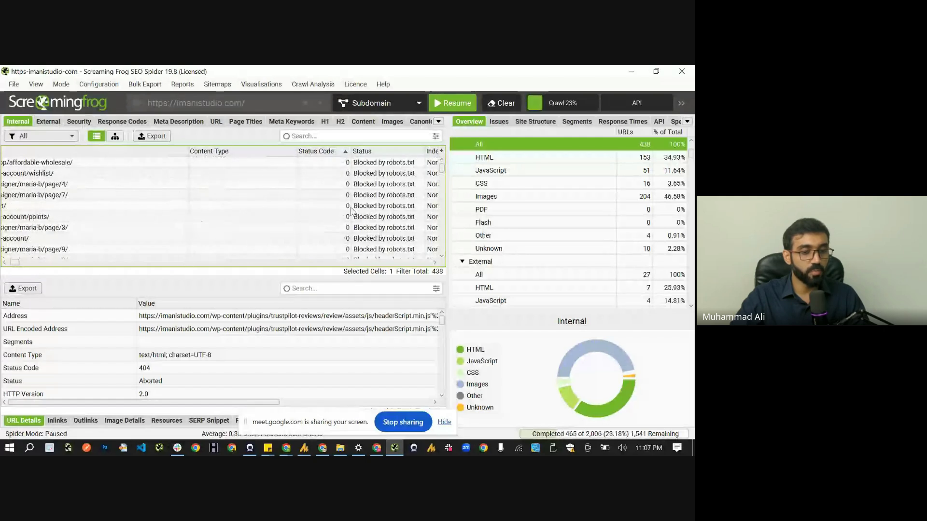
left_click(229, 206)
left_click(19, 208)
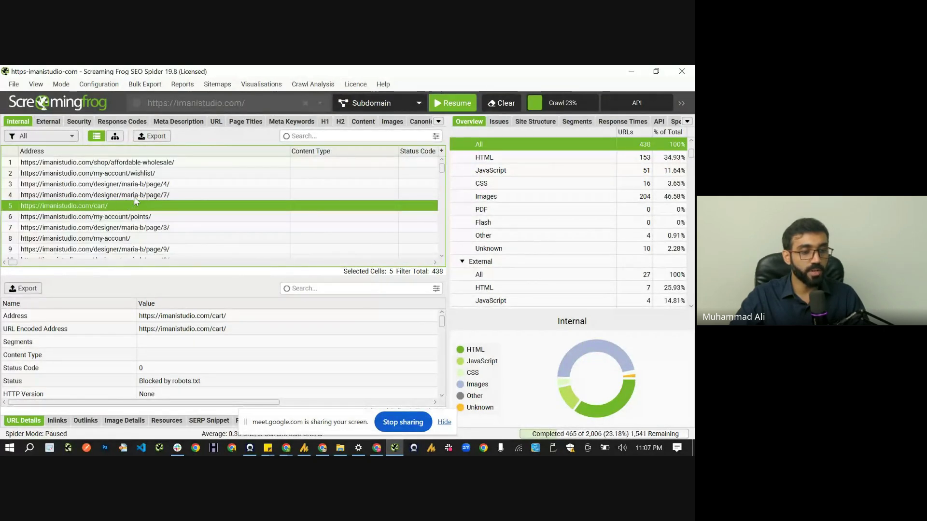
Compare the internal URL rows for /designer/maria-b/page/4/ and /designer/maria-b/page/7/, checking the status of each paginated page
left_click_drag(134, 195, 152, 184)
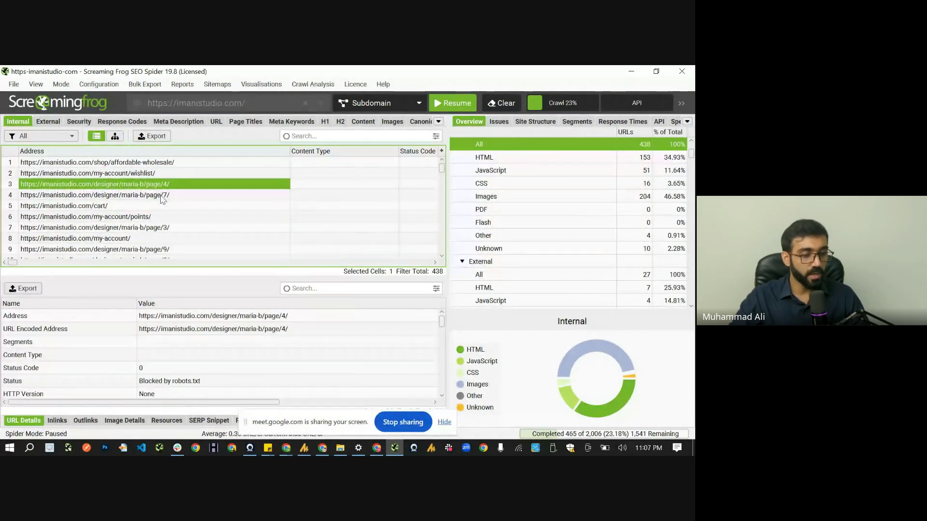
left_click(161, 199)
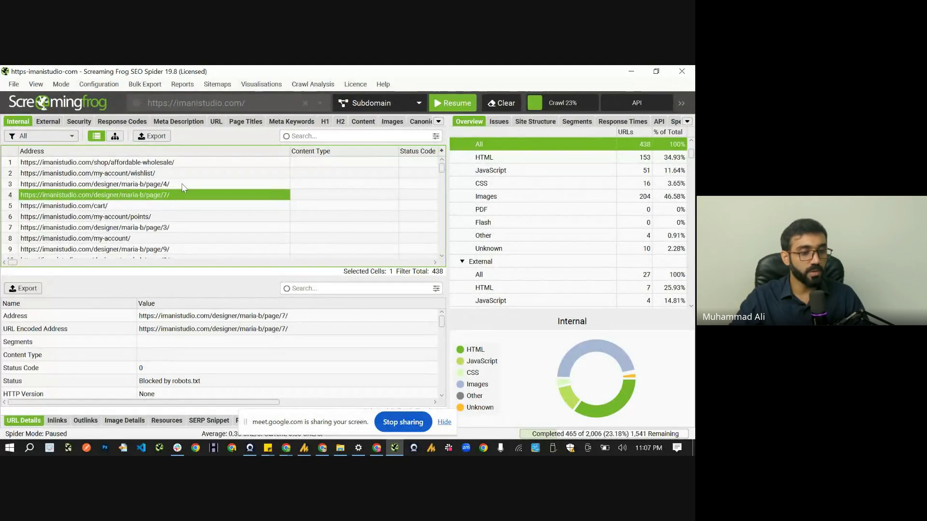
left_click(181, 183)
left_click(188, 184)
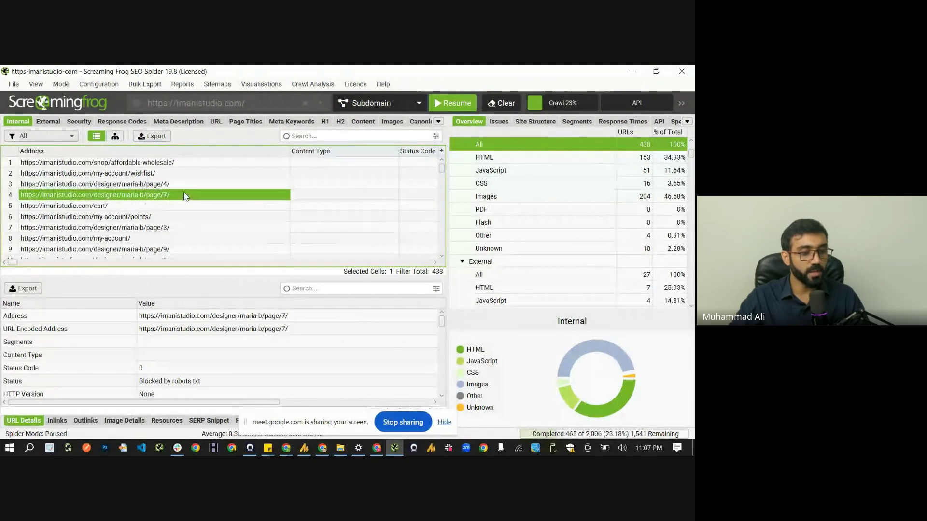
left_click(183, 196)
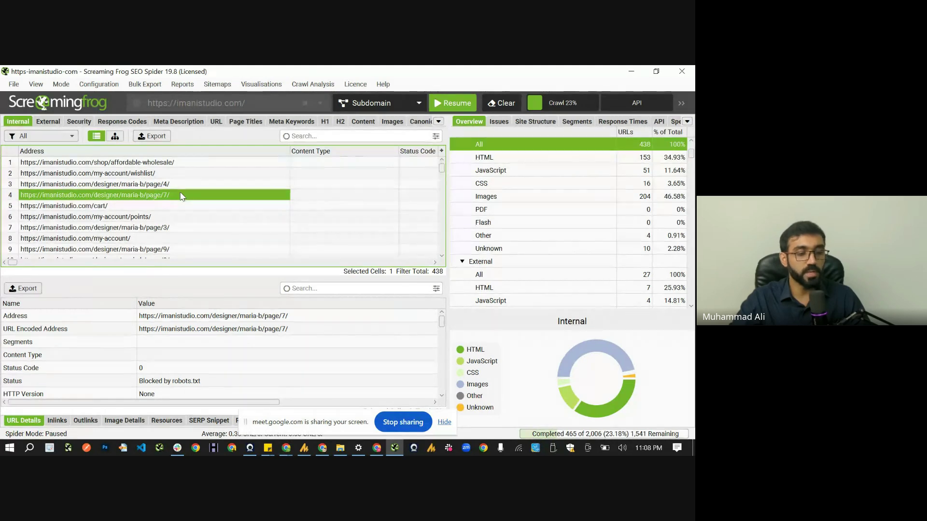
left_click(168, 185)
left_click(175, 196)
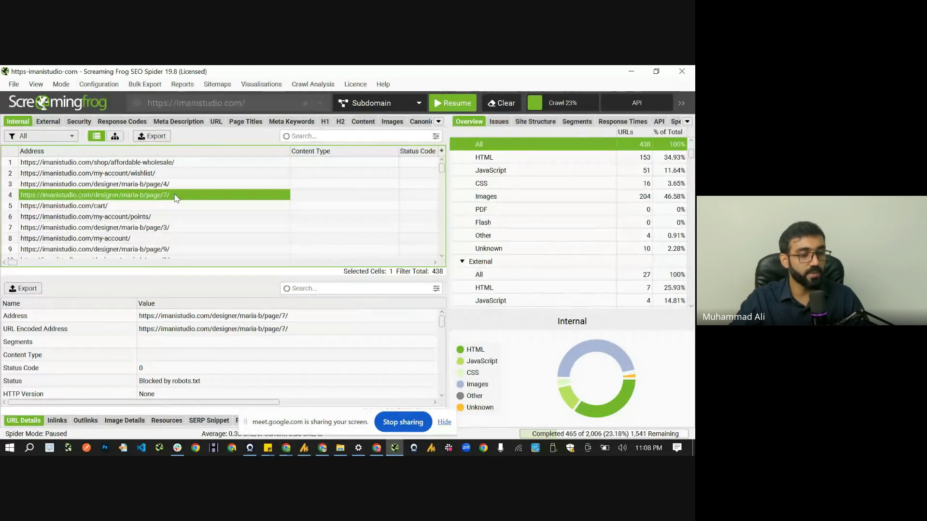
left_click(180, 185)
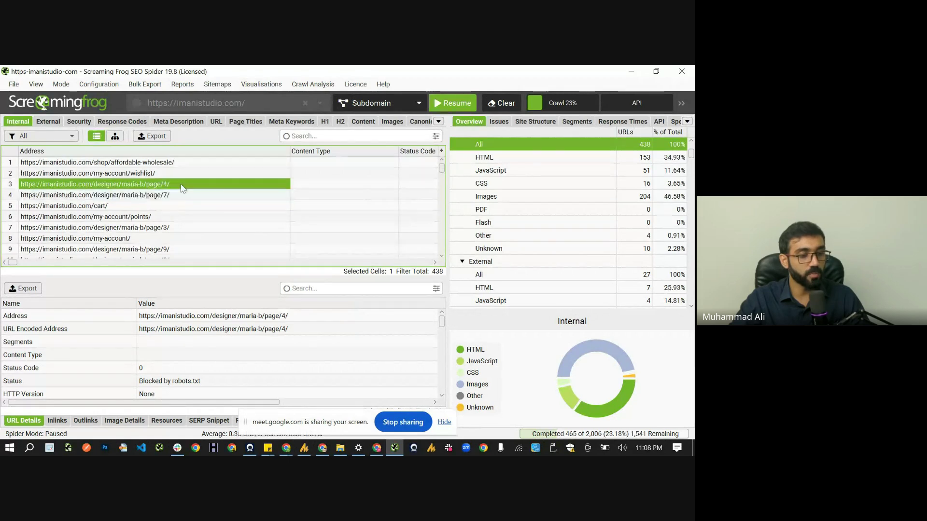
left_click(180, 191)
left_click(180, 188)
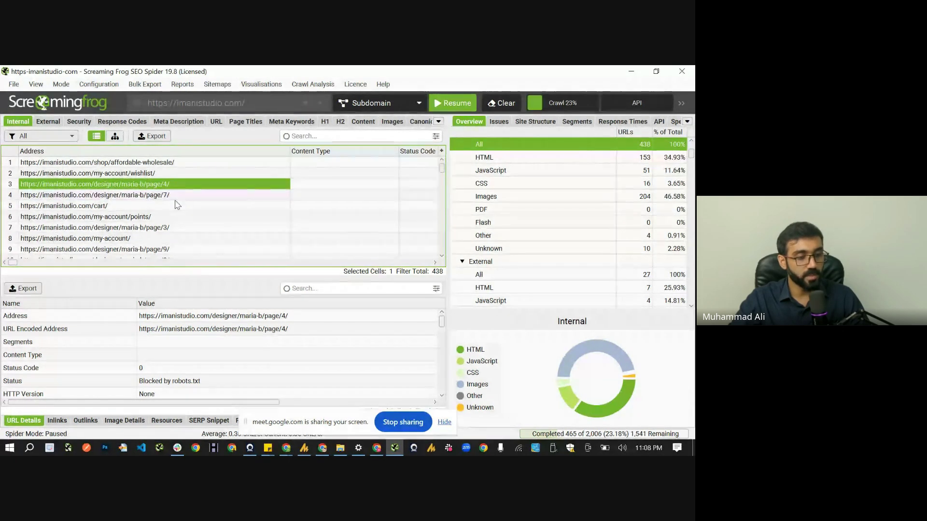
left_click(176, 196)
left_click(174, 184)
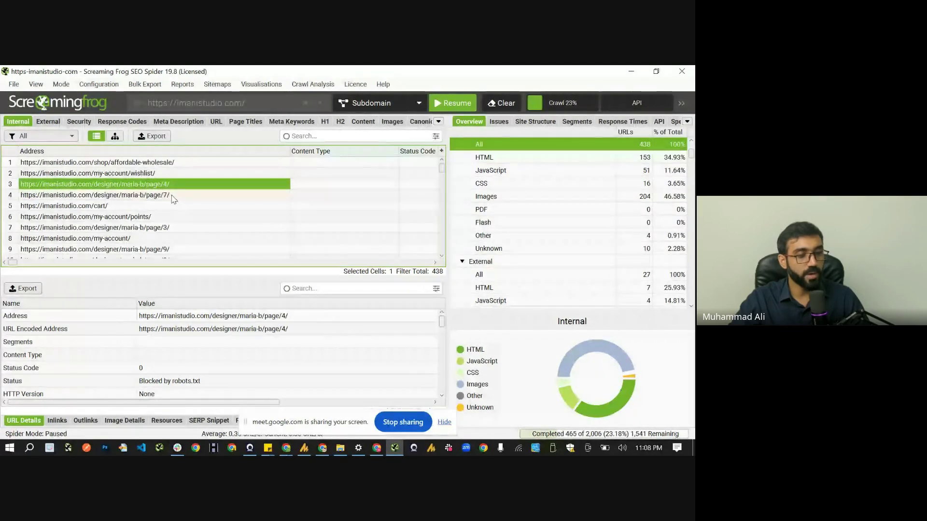
left_click(173, 196)
left_click(182, 185)
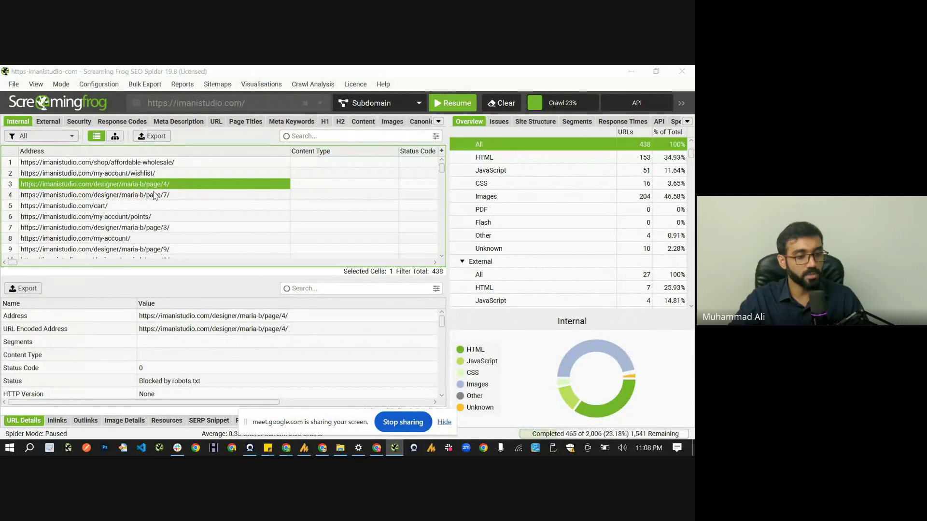
Switch to the Audit Checklist, select the Pagination and faceted navigation issues item, and return to the Screaming Frog crawl
key("alt+Tab")
left_click(176, 354)
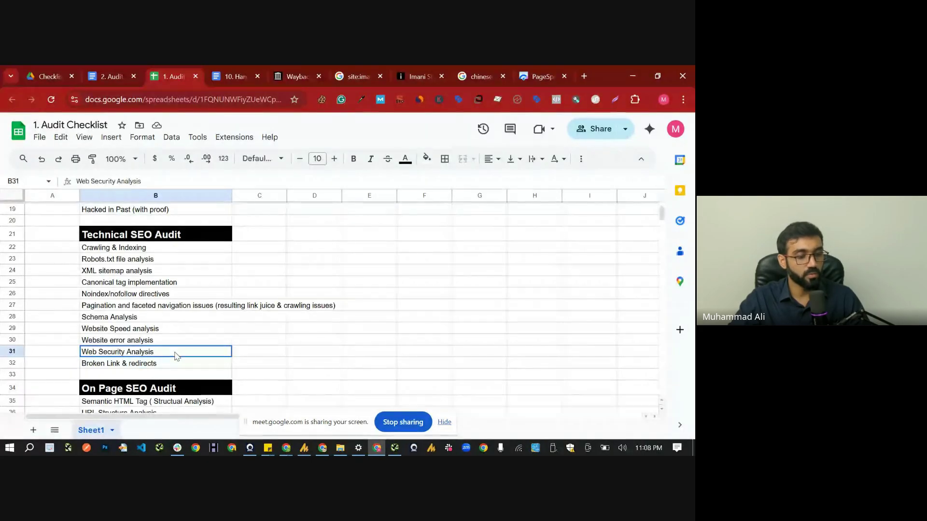
left_click(168, 341)
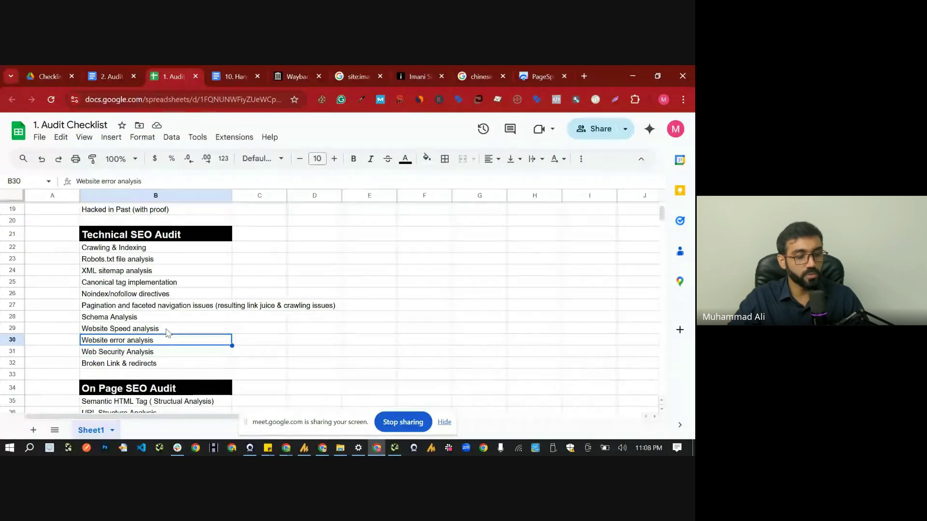
left_click(169, 330)
left_click(169, 308)
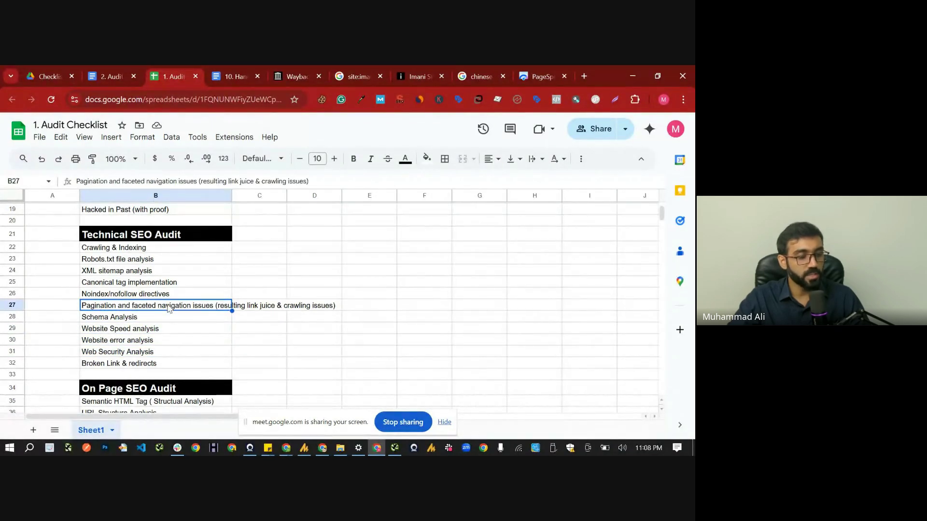
key("alt+Tab")
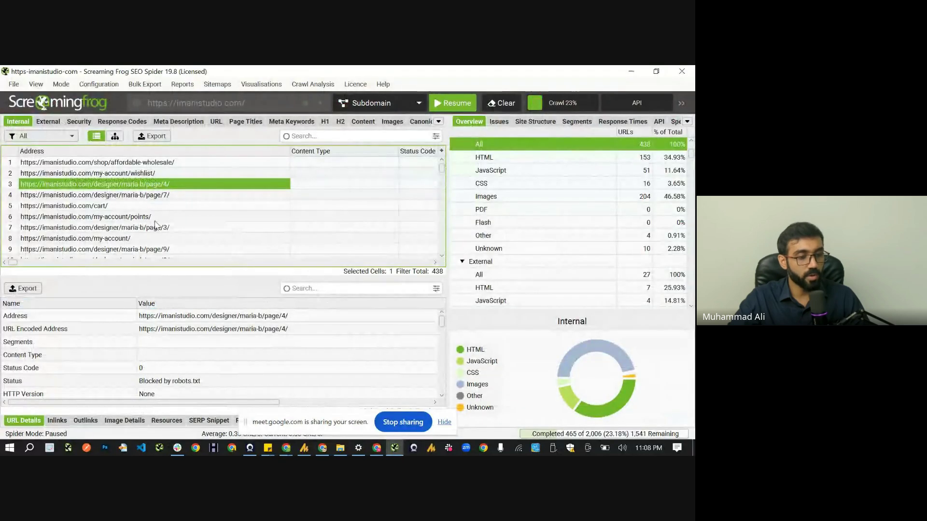
Select the Noindex/nofollow directives item in the Audit Checklist, then examine the status and indexability columns of Screaming Frog's internal URLs
key("alt+Tab")
left_click(148, 295)
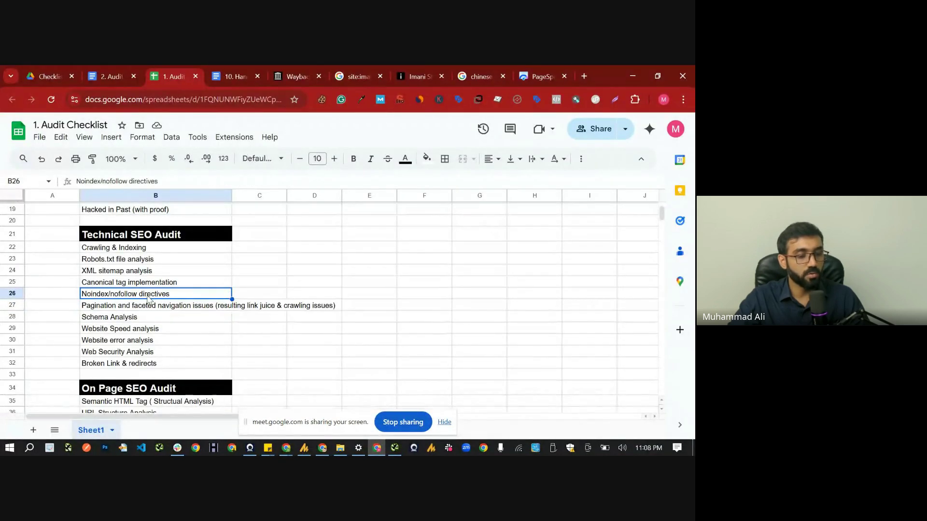
key("alt+Tab")
scroll(222, 207, "right", 3)
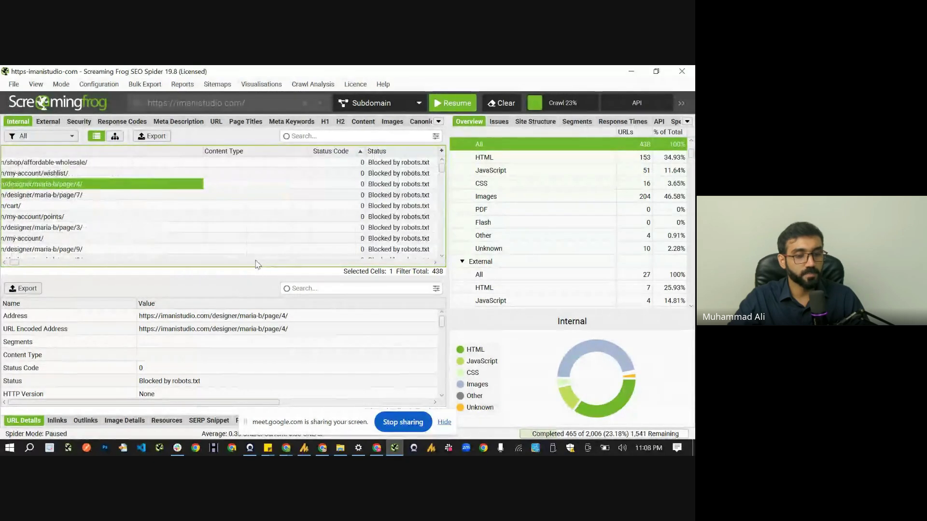
scroll(196, 121, "right", 4)
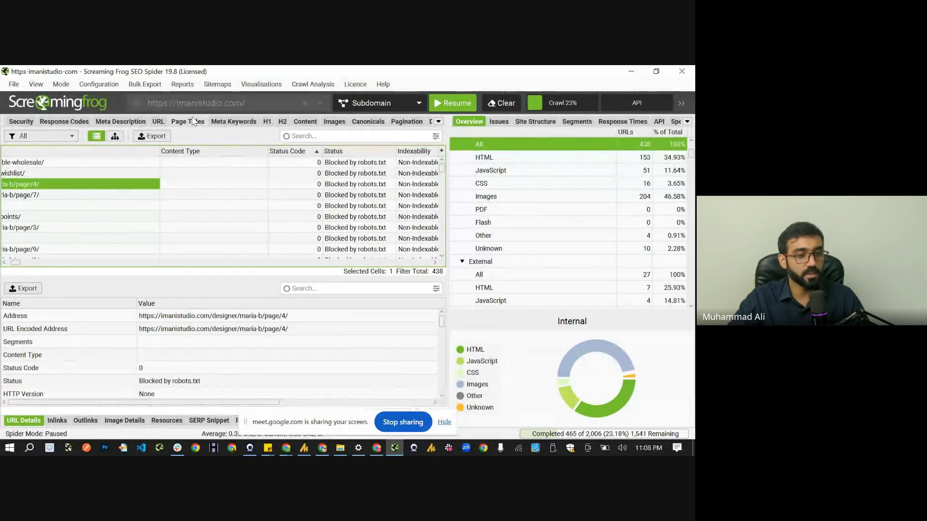
scroll(193, 121, "left", 3)
scroll(193, 121, "left", 1)
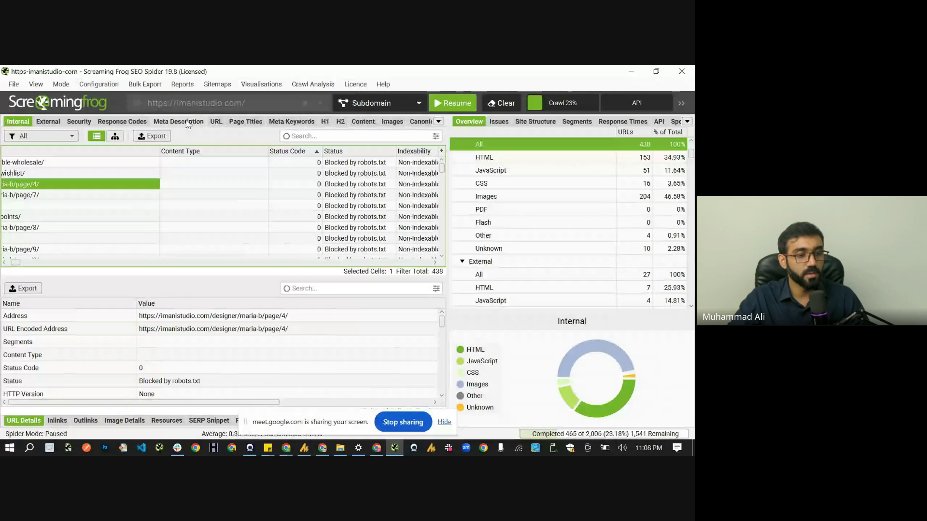
Go to the crawl's response codes, sort them by indexability, and examine the status columns and the overview's issue categories
left_click(216, 122)
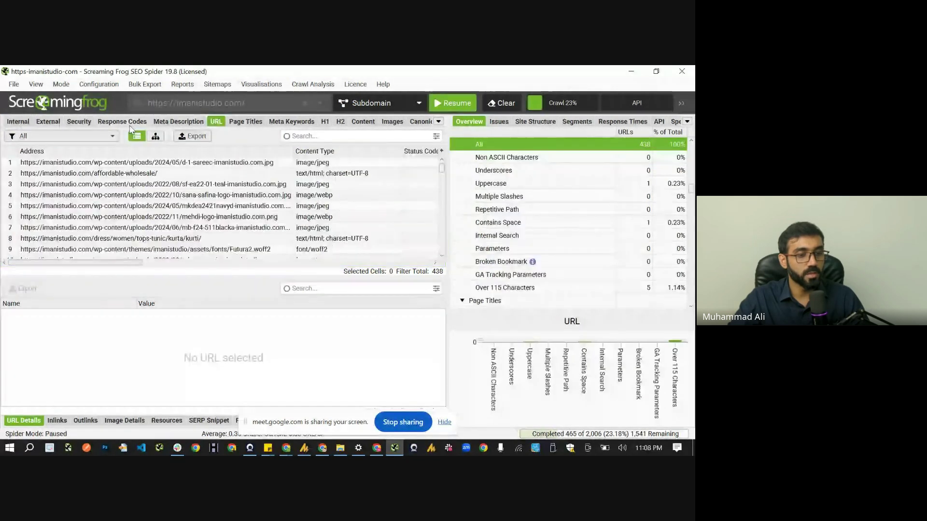
left_click(126, 124)
left_click_drag(166, 264, 342, 262)
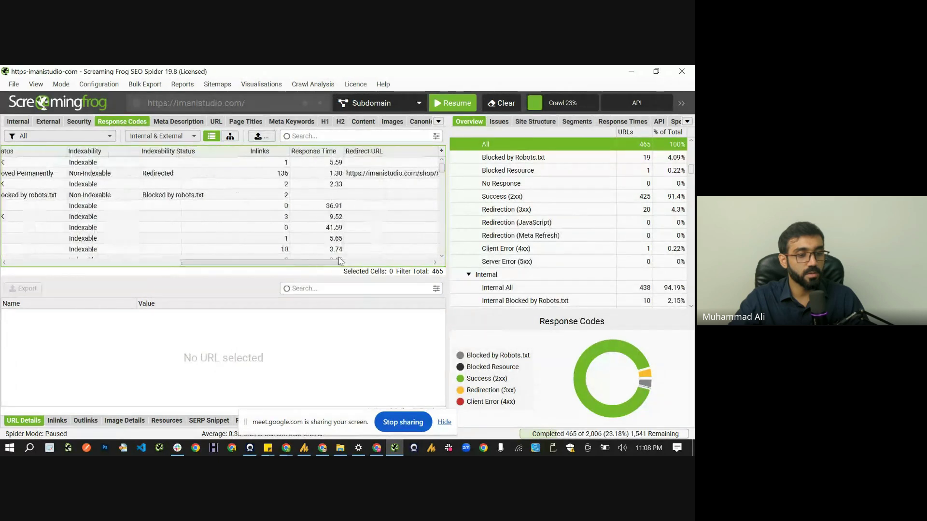
left_click(111, 151)
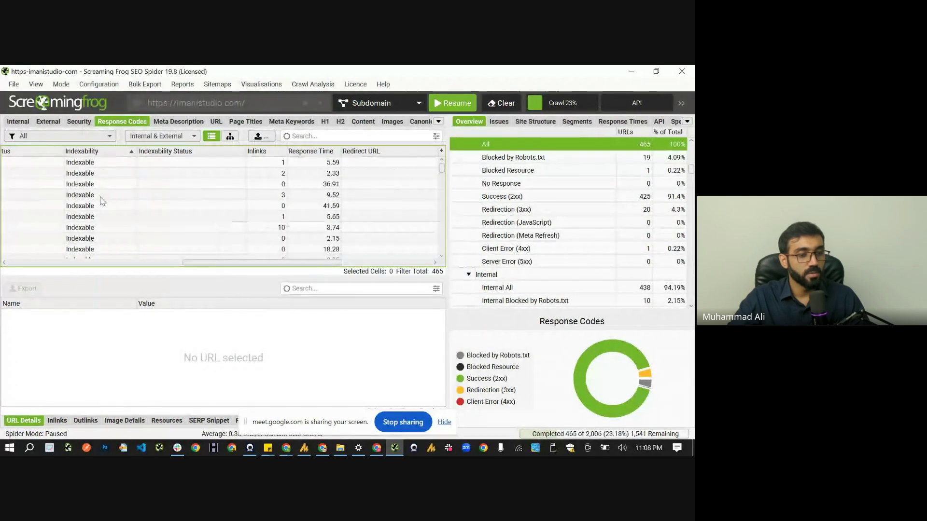
scroll(140, 238, "down", 3)
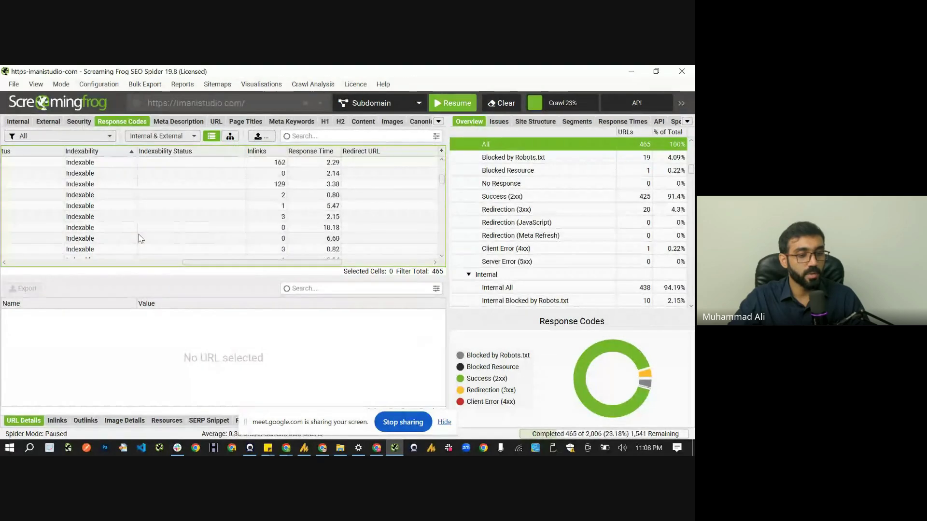
left_click_drag(259, 267, 87, 258)
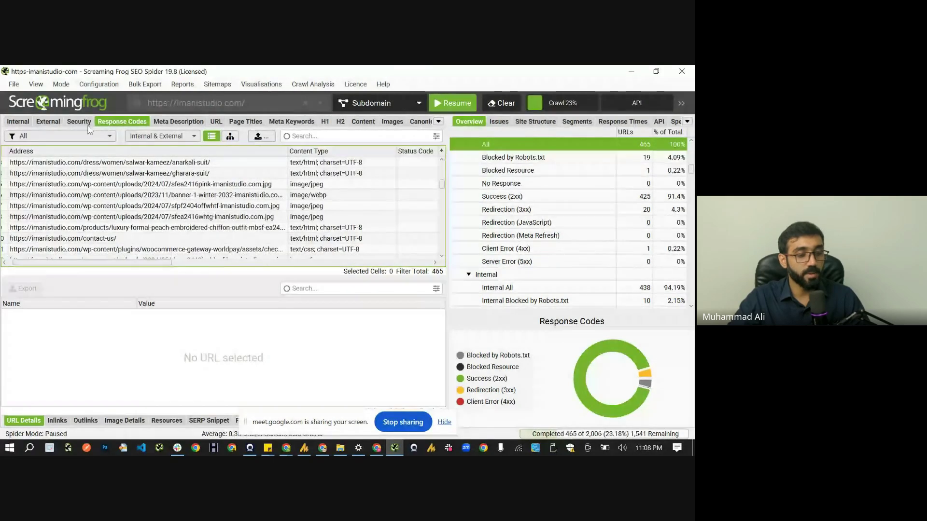
left_click_drag(153, 264, 241, 263)
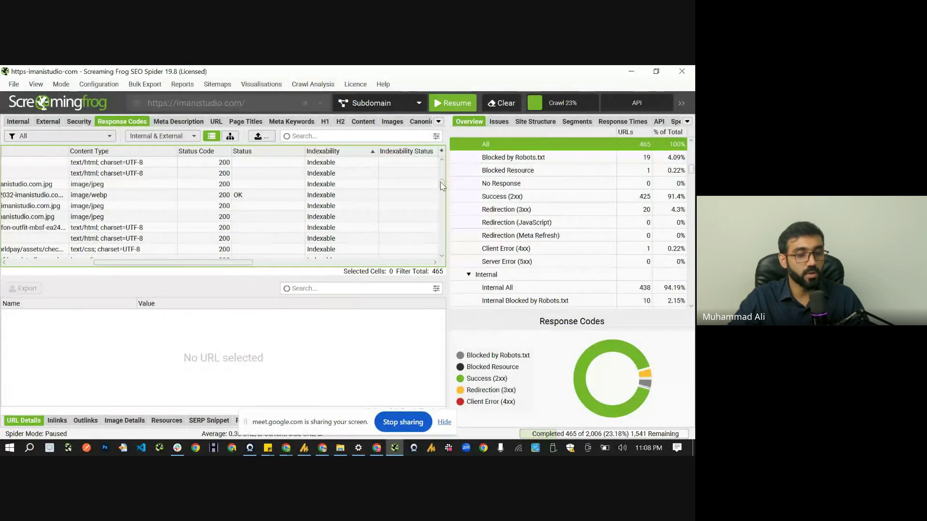
scroll(655, 271, "down", 5)
scroll(656, 271, "down", 10)
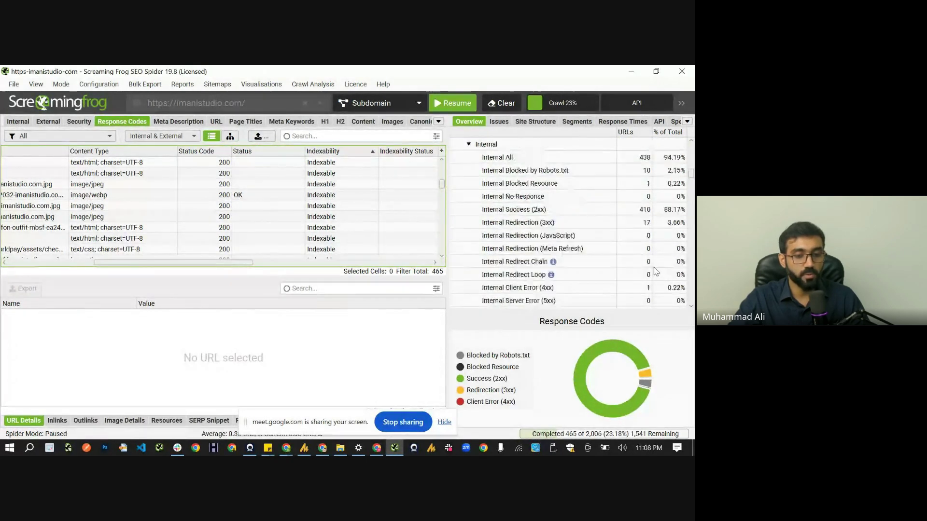
scroll(656, 272, "down", 6)
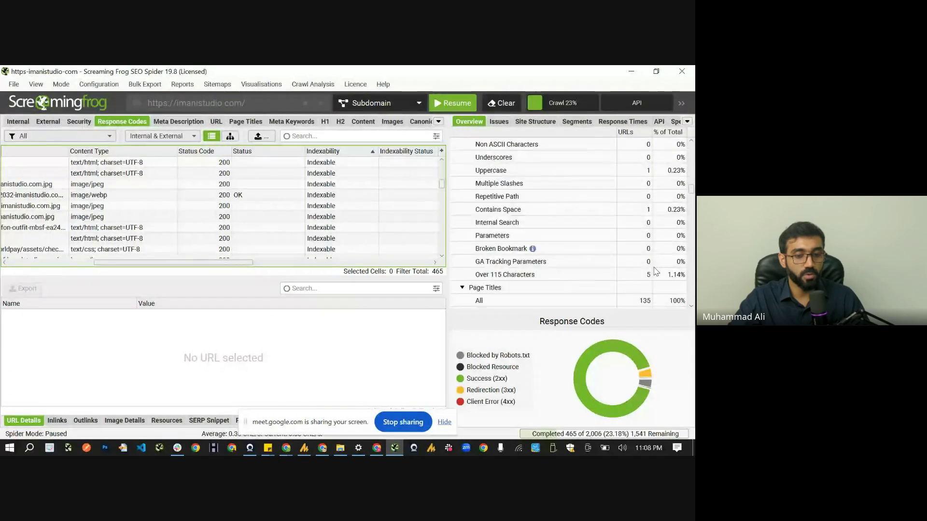
scroll(655, 271, "down", 9)
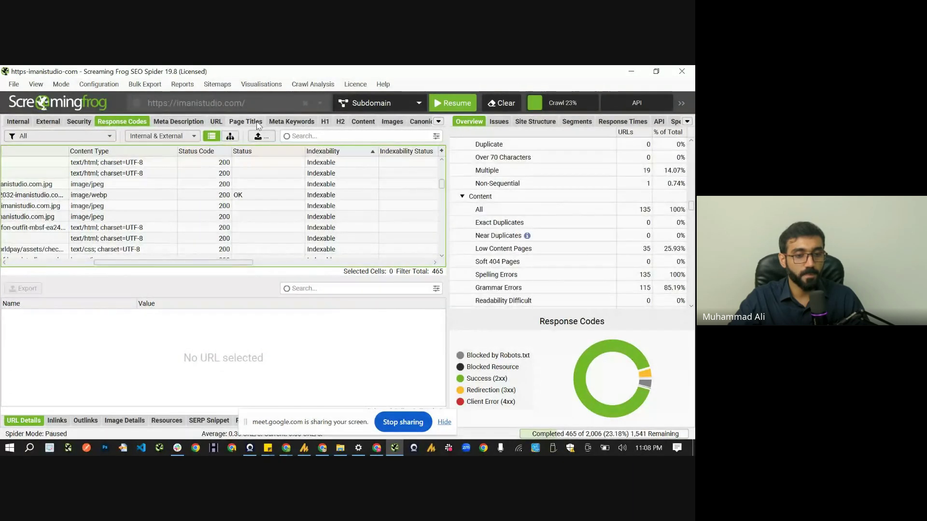
Go to the crawl's directives, sort the URLs by Meta Robots 1, and examine the nofollow and noindex entries ending the list
scroll(265, 125, "down", 2)
scroll(264, 124, "down", 4)
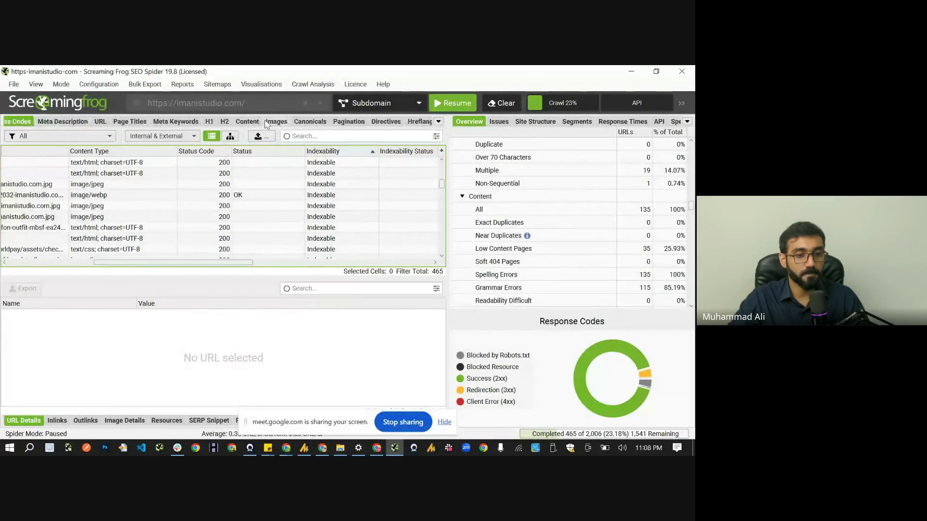
left_click(357, 121)
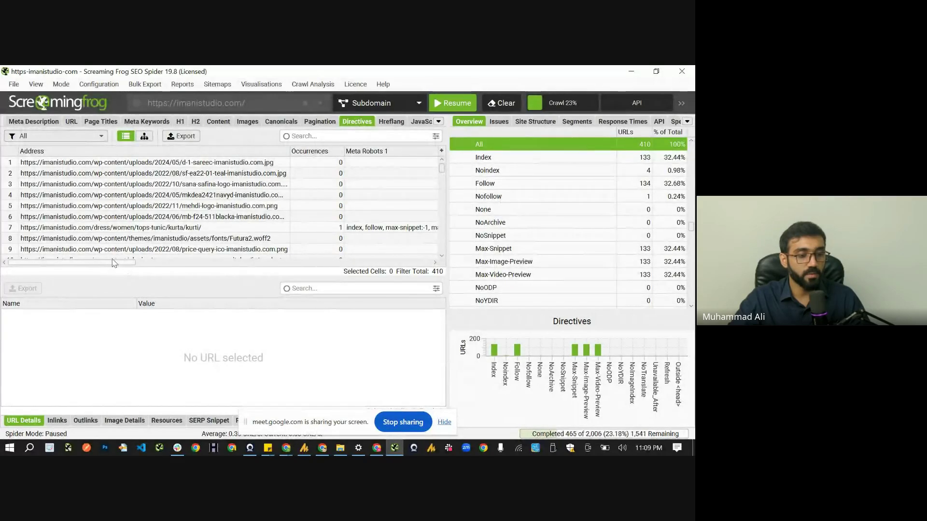
left_click_drag(114, 263, 182, 199)
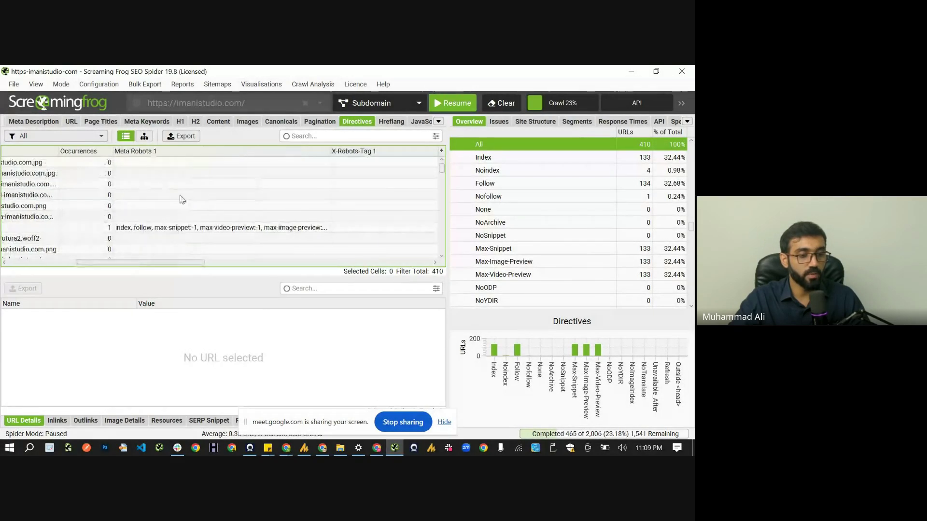
left_click(186, 153)
scroll(173, 223, "down", 15)
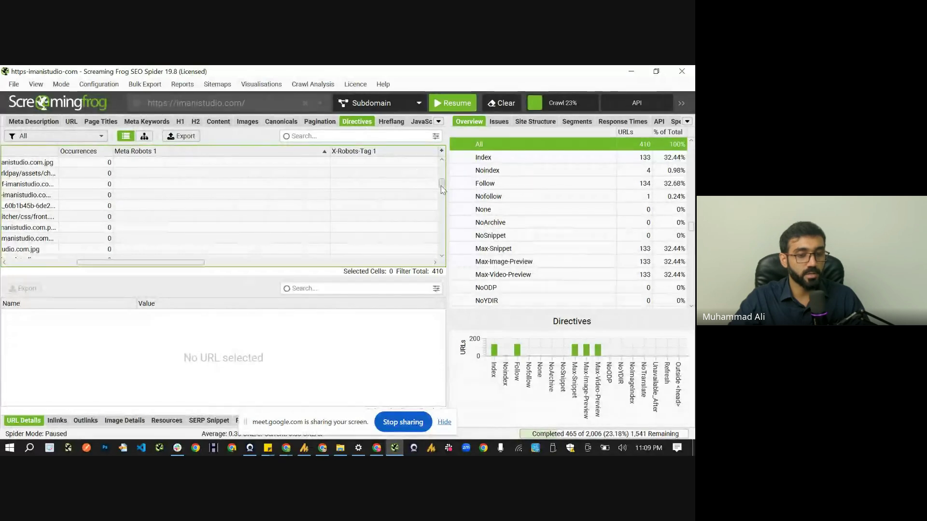
left_click_drag(443, 187, 442, 247)
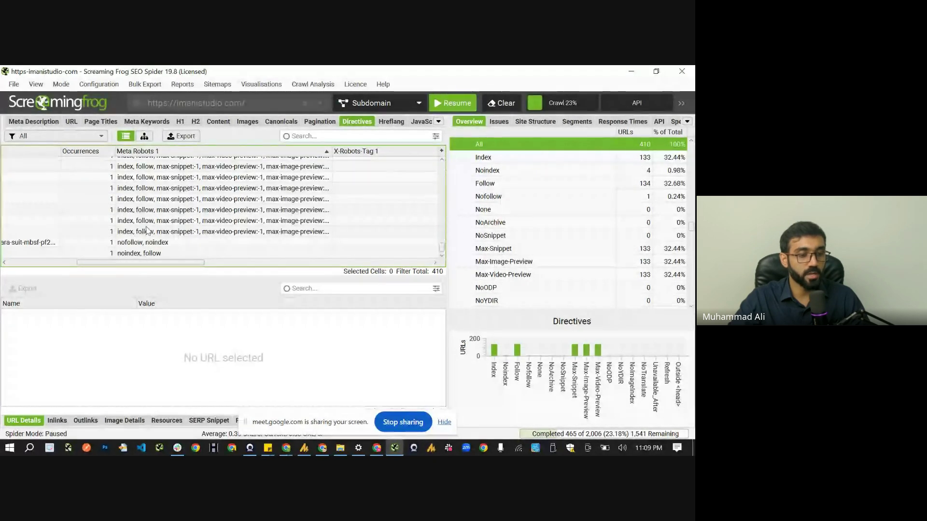
left_click_drag(126, 263, 77, 264)
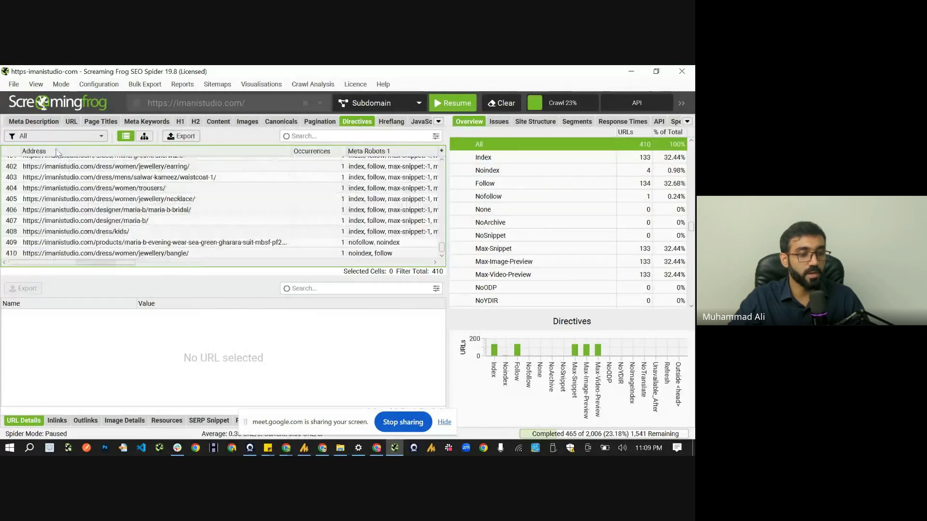
Filter the directives to Nofollow, select the maria-b evening wear sea green gharara suit product URL, and go back to the Audit Checklist
left_click(56, 136)
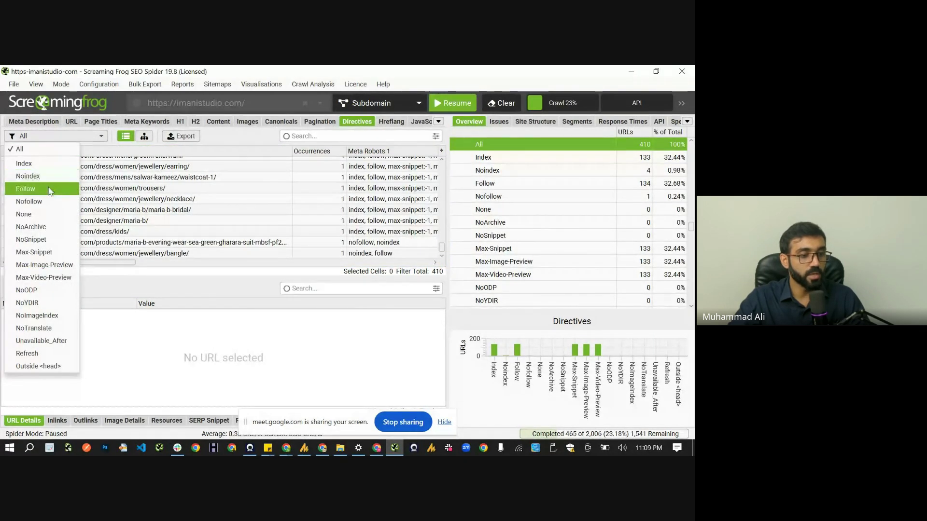
left_click(49, 207)
left_click(223, 165)
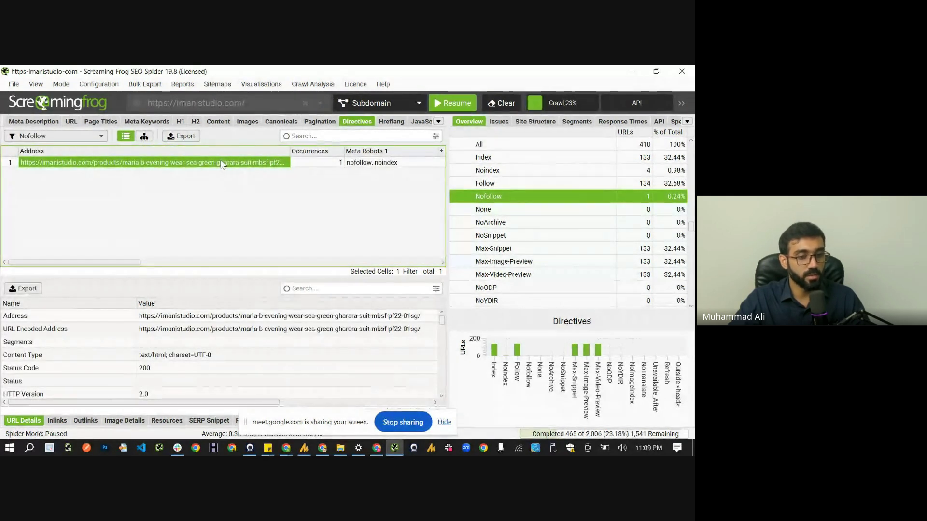
key("alt+Tab")
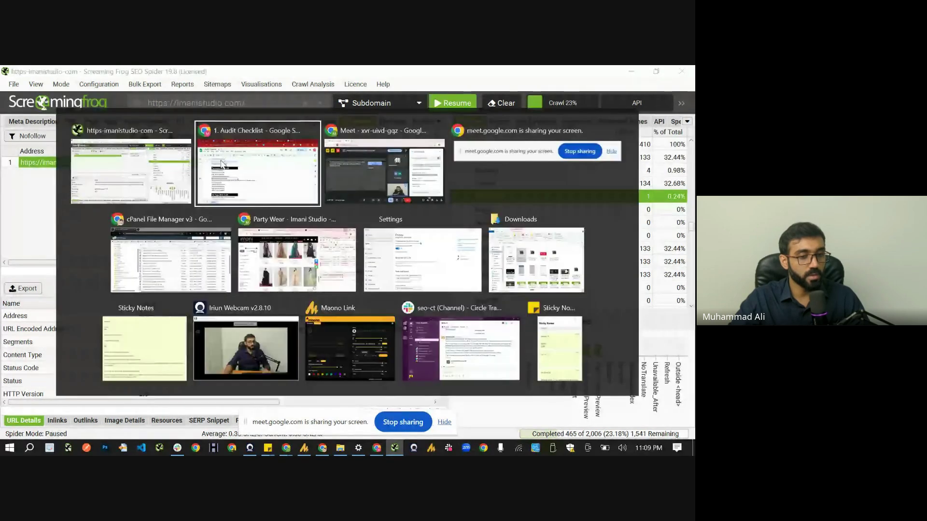
Select the Canonical tag implementation item in the Audit Checklist, then bring up the crawl's canonicals in Screaming Frog
left_click(165, 283)
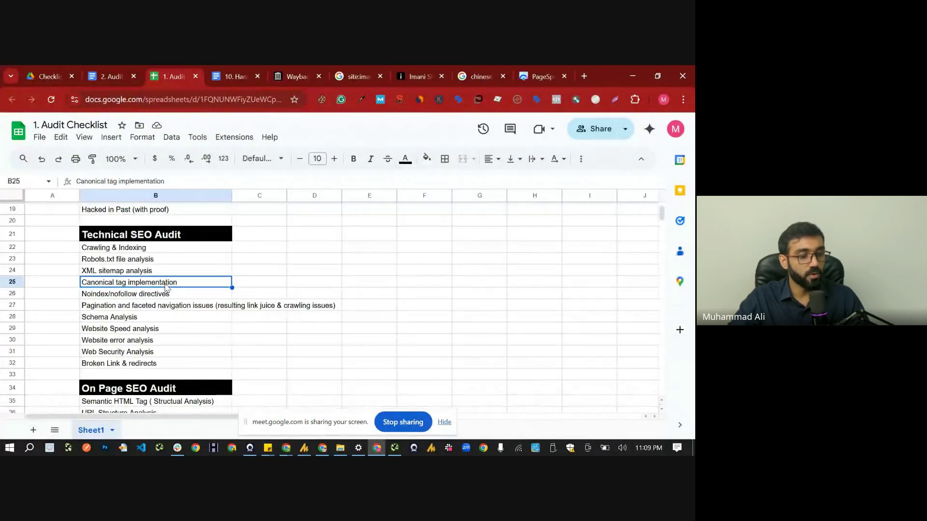
key("alt+Tab")
scroll(563, 262, "down", 6)
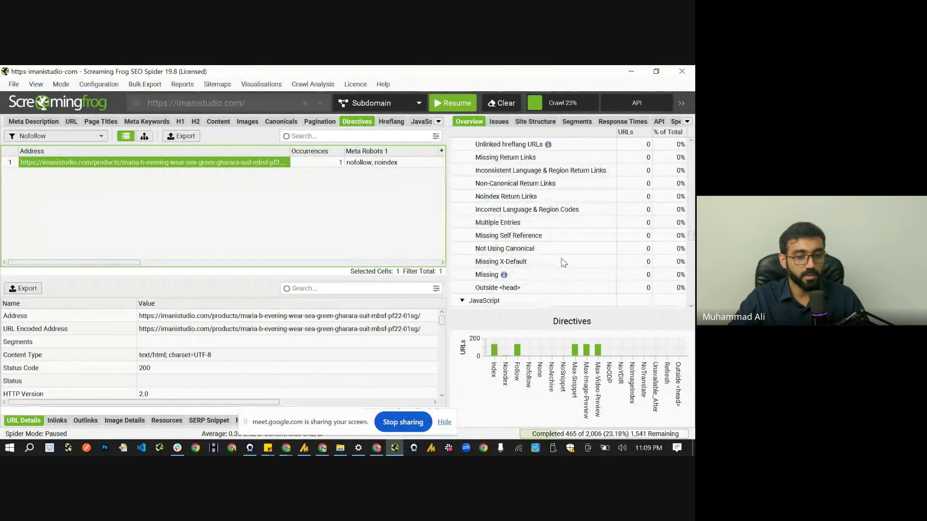
scroll(563, 262, "down", 5)
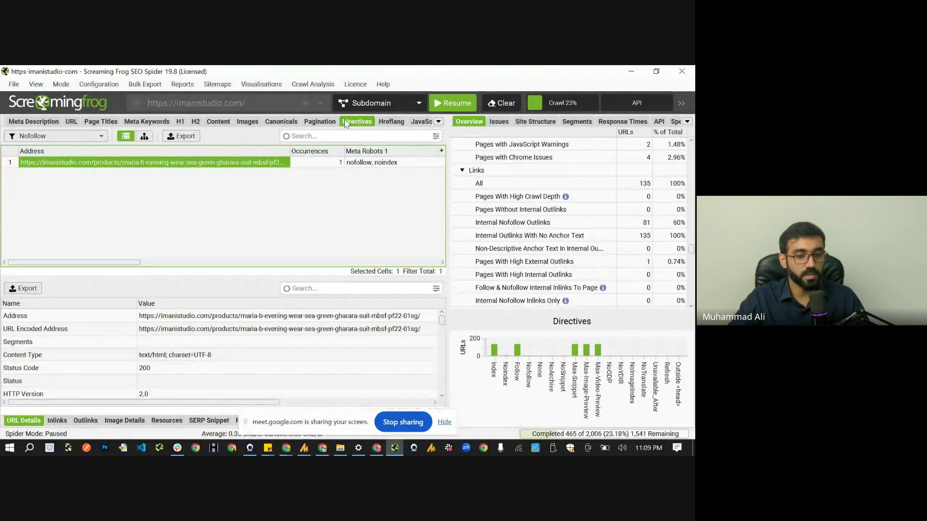
scroll(345, 124, "down", 1)
scroll(346, 124, "down", 1)
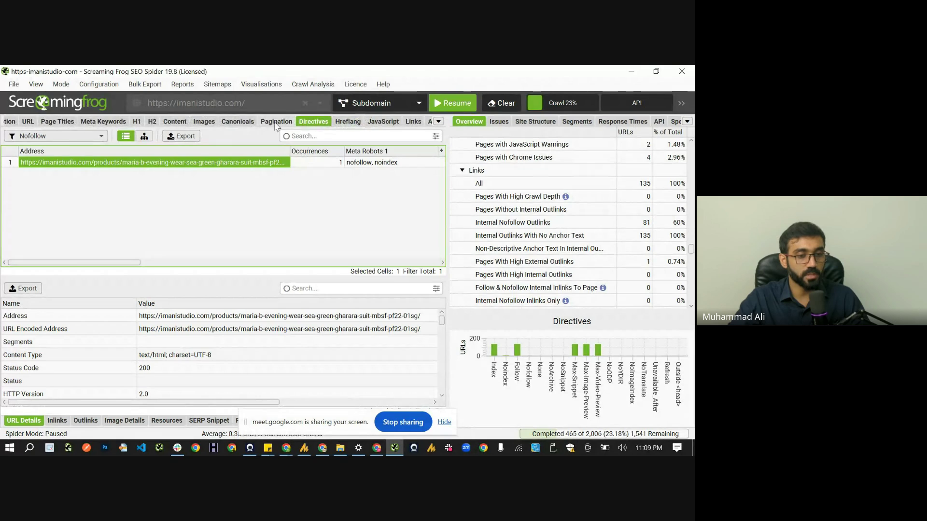
left_click(226, 122)
scroll(134, 265, "right", 1)
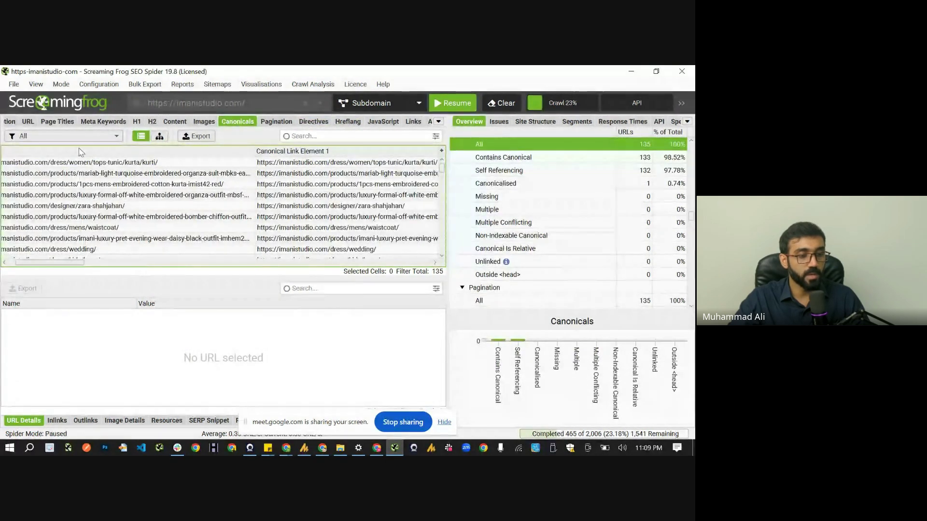
Filter the canonicals to Canonicalised and examine the waistcoat-1 URL's canonical link element and indexability status
left_click(68, 136)
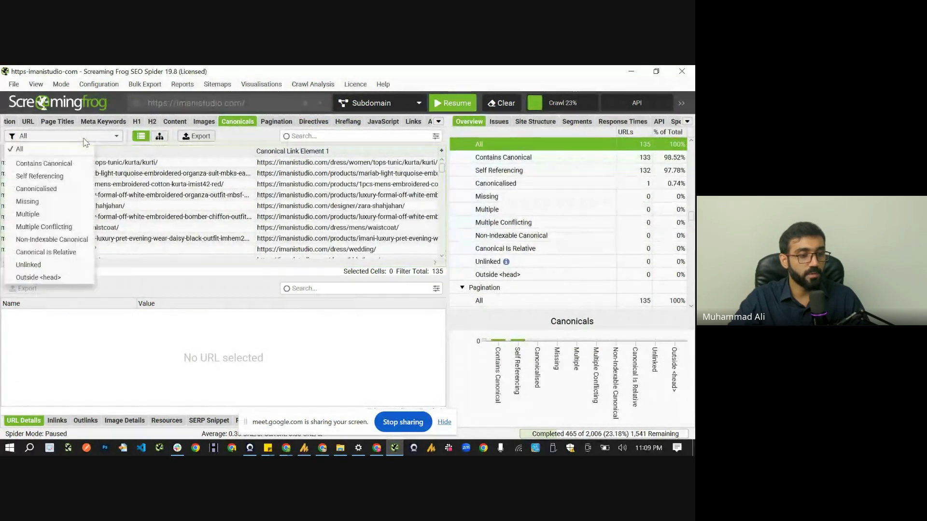
left_click(67, 192)
left_click(209, 163)
left_click(331, 166)
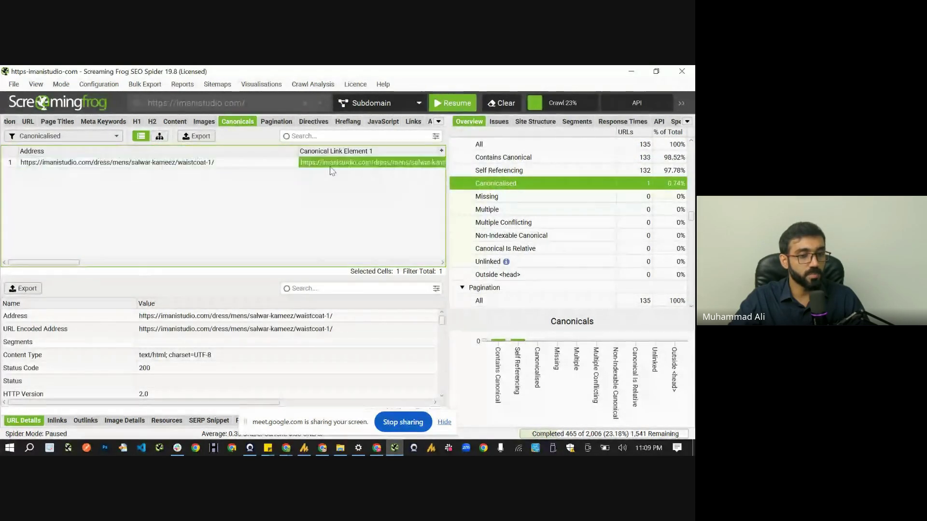
key("Right")
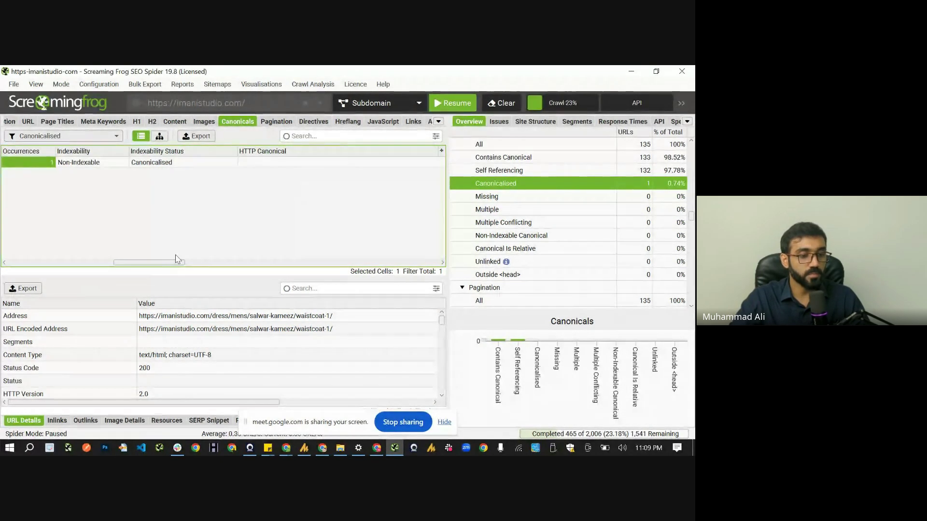
left_click_drag(155, 263, 72, 265)
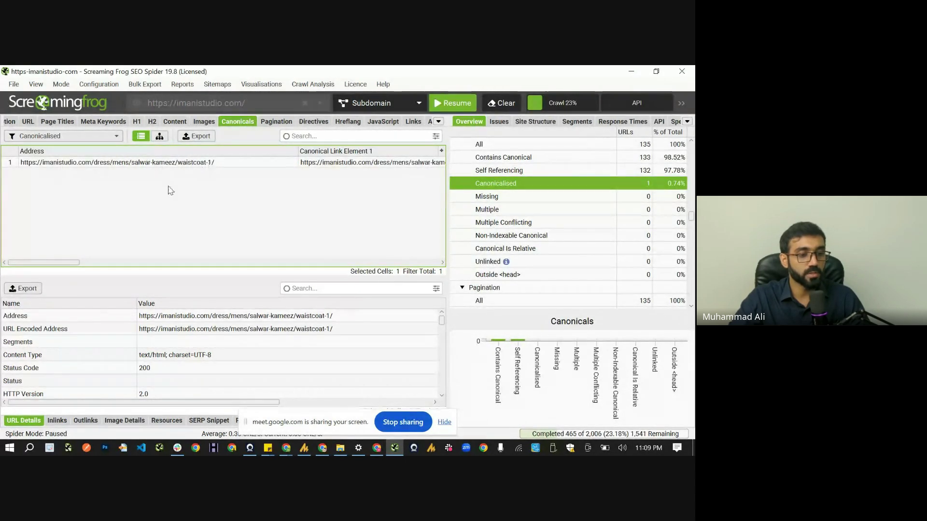
mouse_move(76, 263)
left_mouse_down()
mouse_move(89, 264)
mouse_move(75, 264)
left_mouse_up()
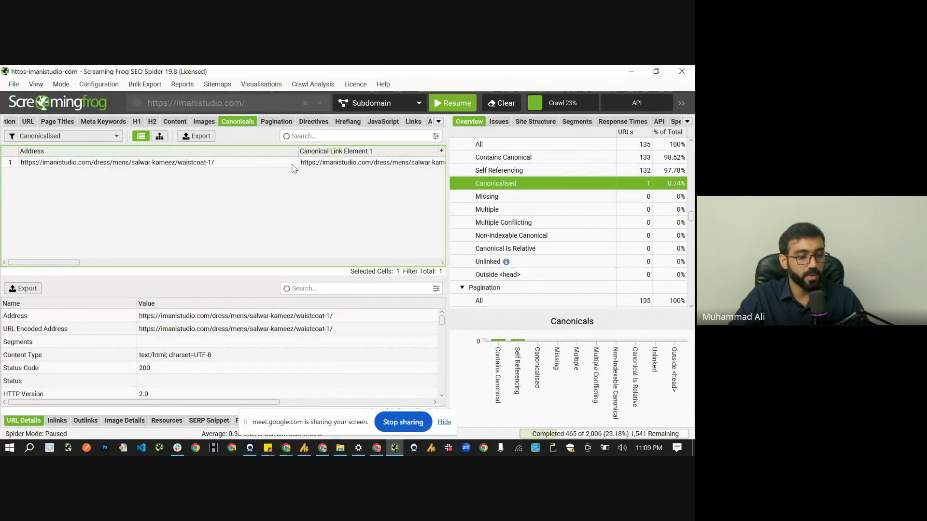
Select the XML sitemap analysis item in the Audit Checklist, then bring up the crawl's sitemaps data in Screaming Frog
key("alt+Tab")
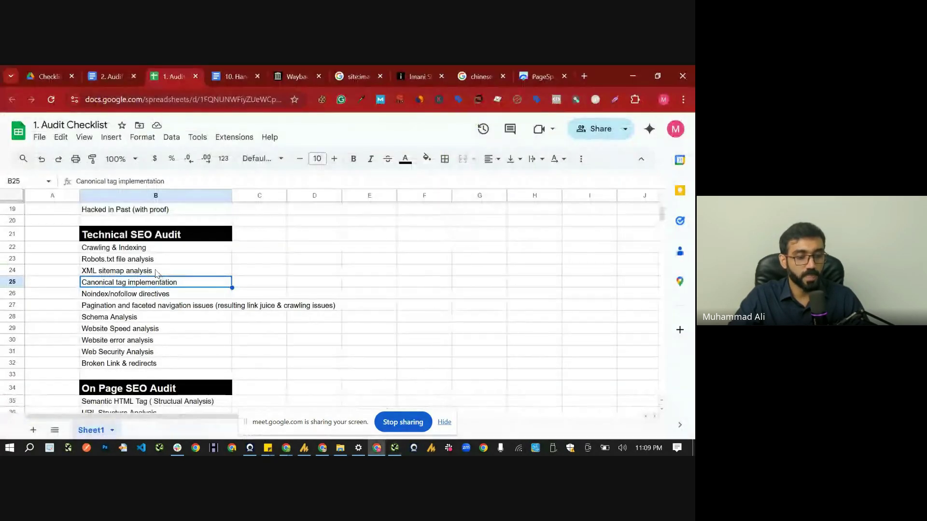
left_click(156, 272)
key("alt+Tab")
scroll(313, 123, "down", 5)
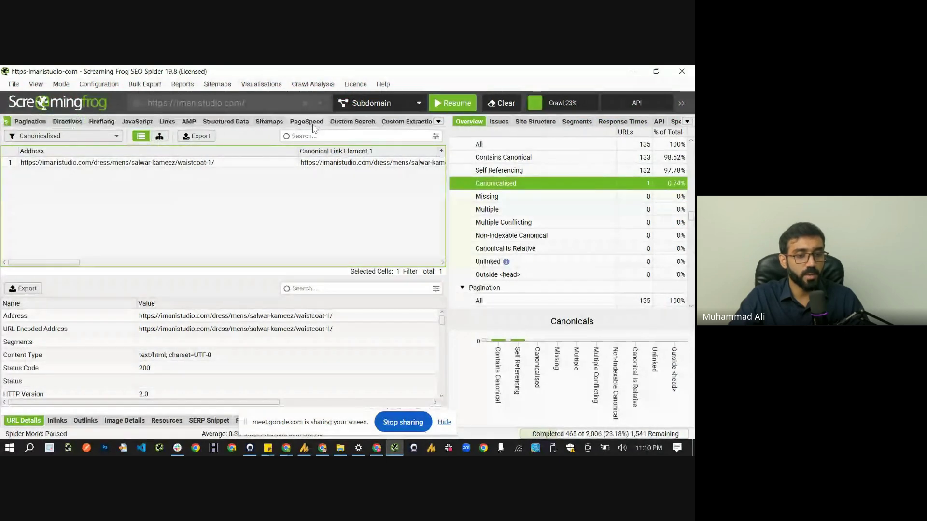
left_click(269, 122)
Check the sitemaps data through the Orphan URLs and URLs in Sitemap filters, finishing with URLs not in Sitemap
left_click(75, 139)
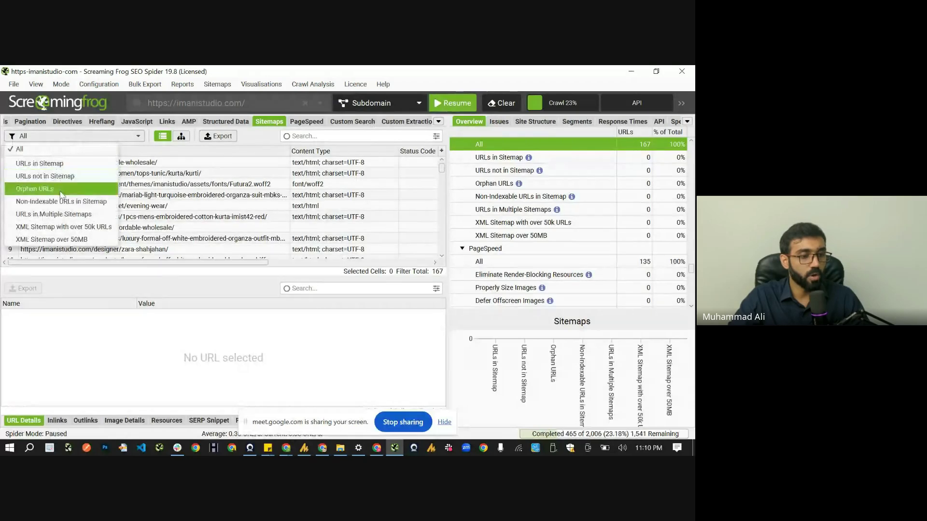
left_click(62, 194)
left_click(77, 136)
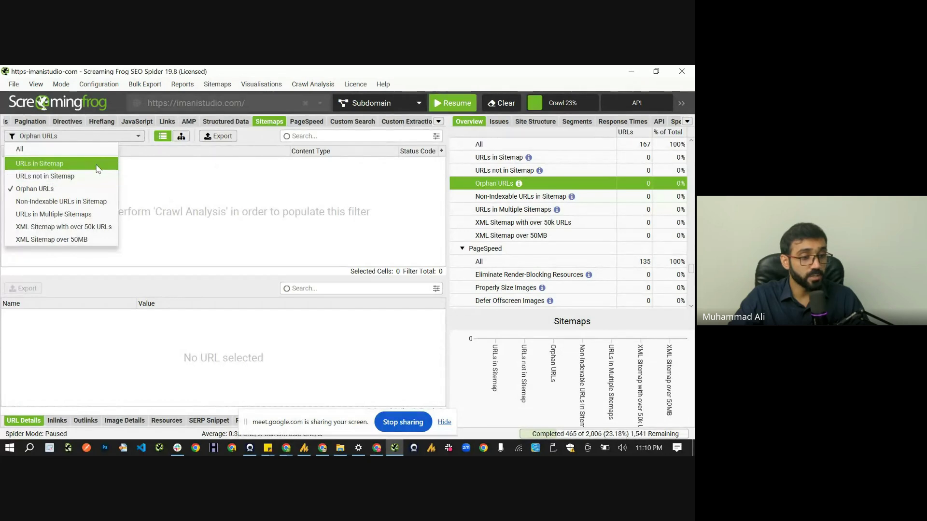
left_click(88, 176)
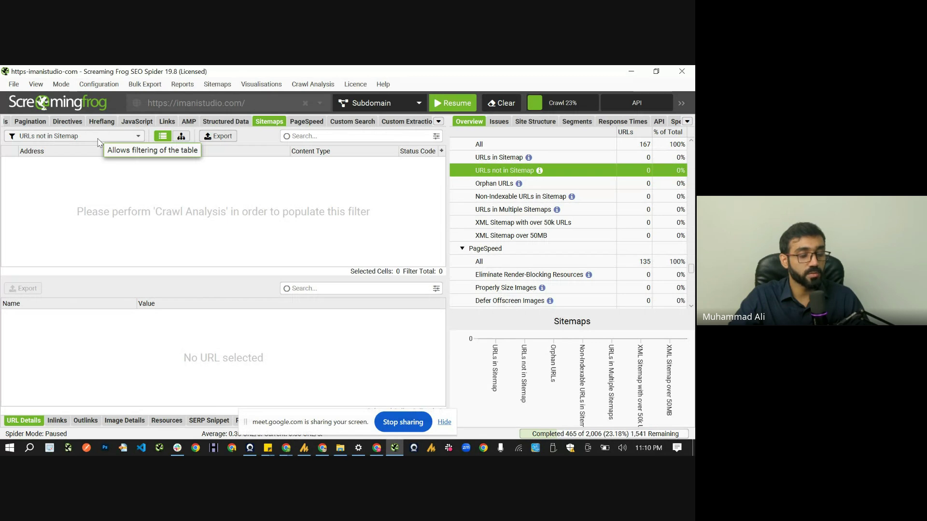
left_click(99, 142)
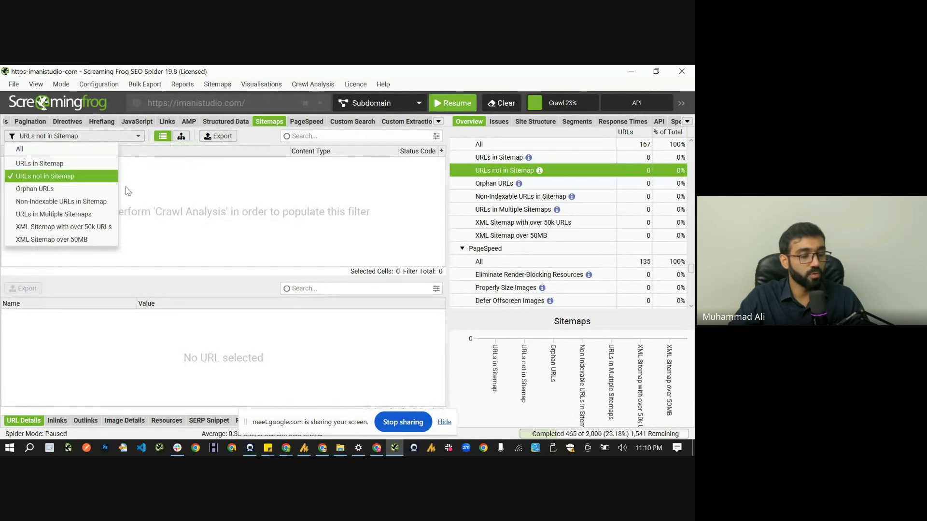
left_click(104, 190)
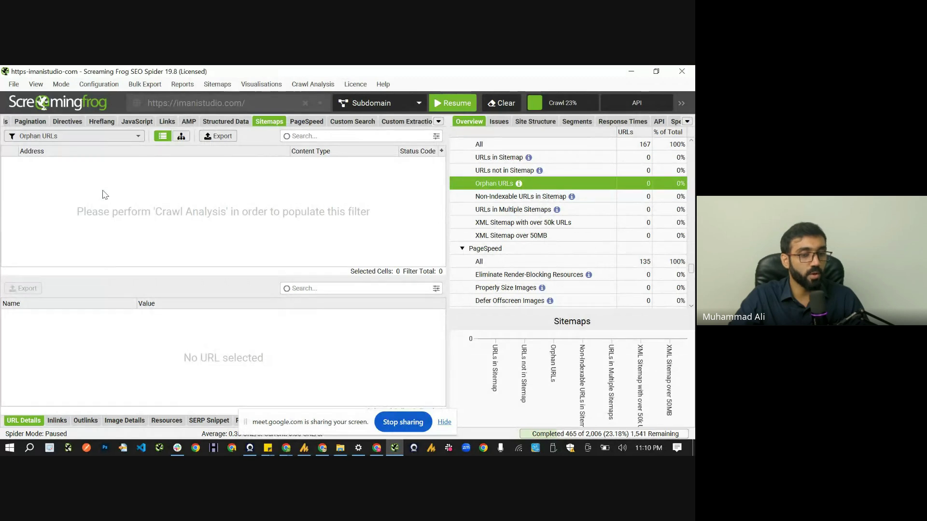
left_click(96, 136)
left_click(95, 163)
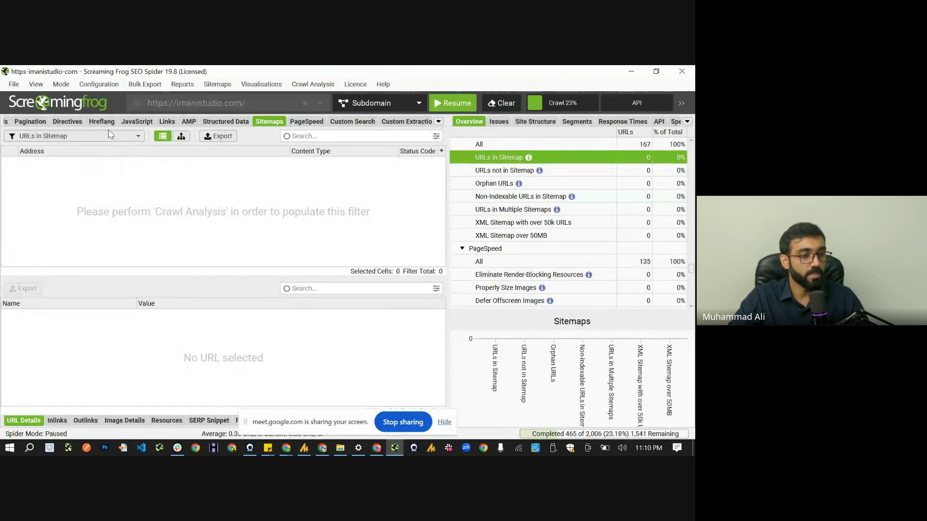
left_click(97, 136)
left_click(94, 175)
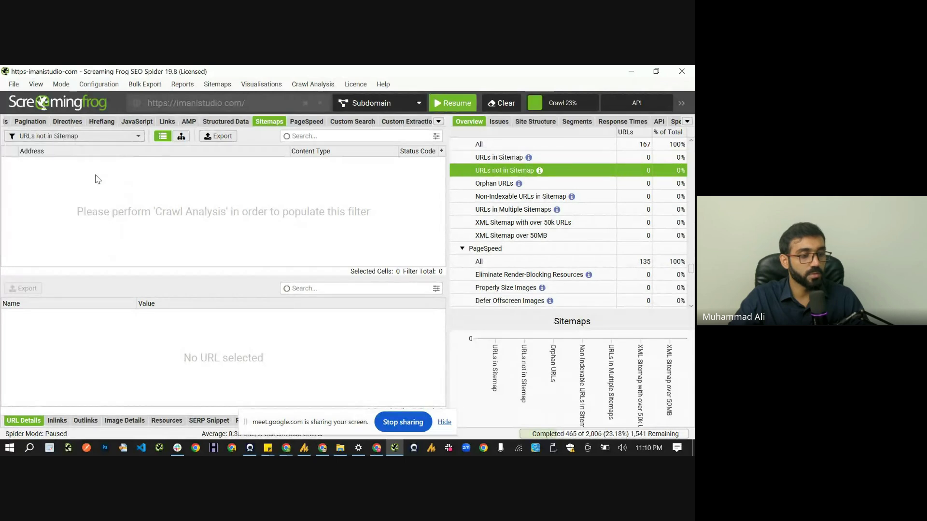
Select the Web Security Analysis item in the Audit Checklist, then bring up the crawl's security data in Screaming Frog
key("alt+Tab")
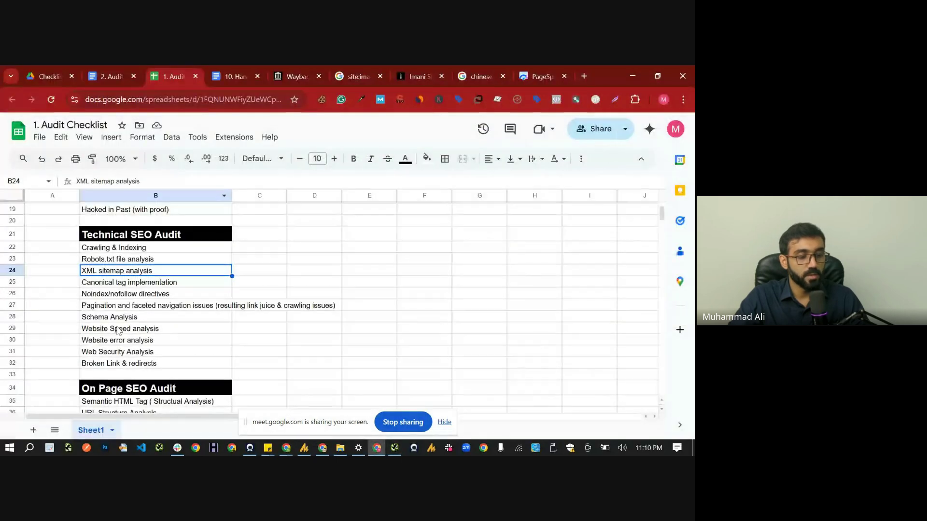
left_click(140, 366)
left_click(139, 356)
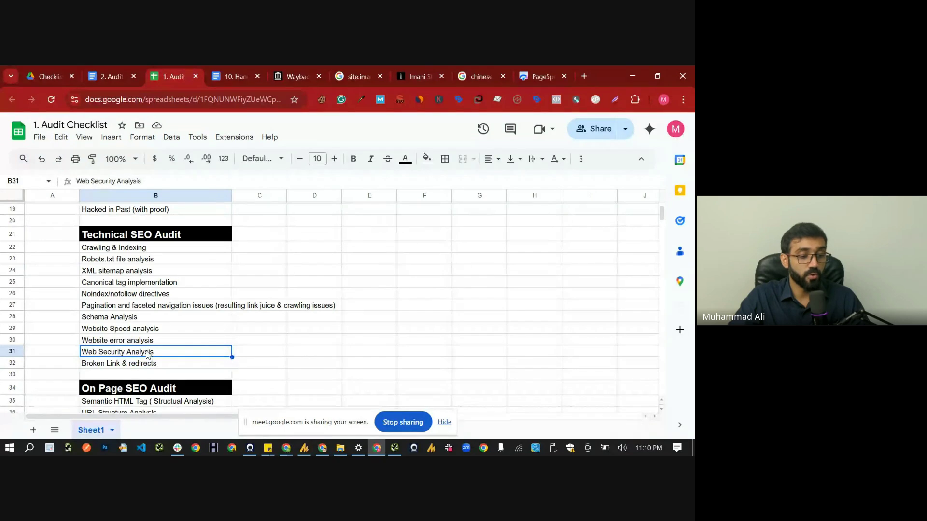
key("alt+Tab")
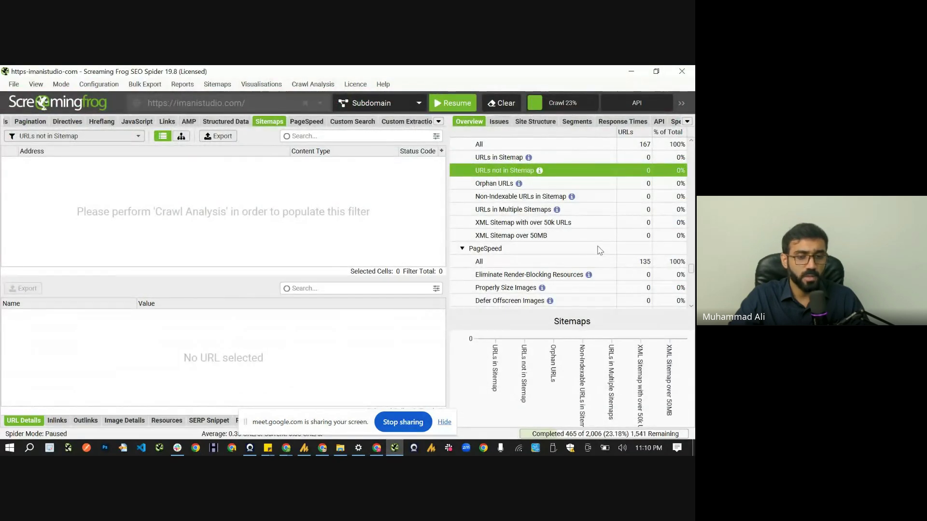
scroll(600, 250, "up", 4)
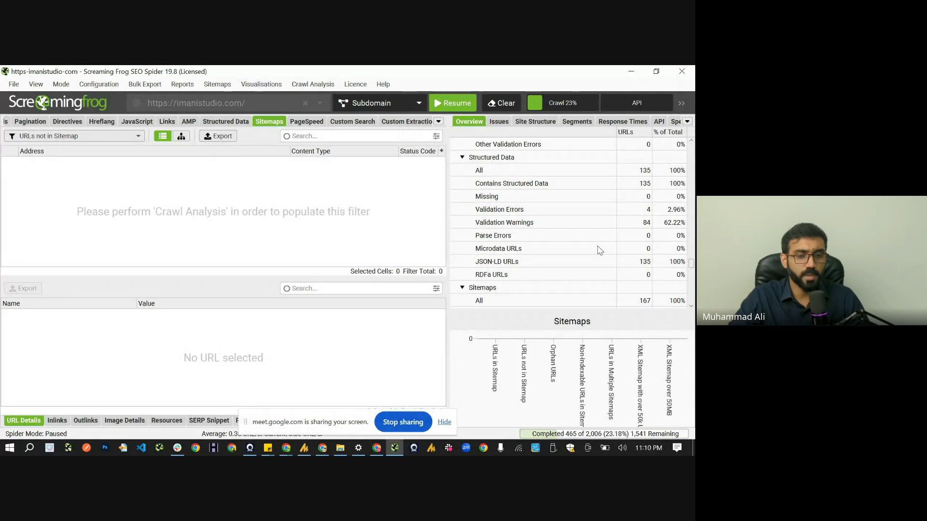
scroll(600, 250, "up", 15)
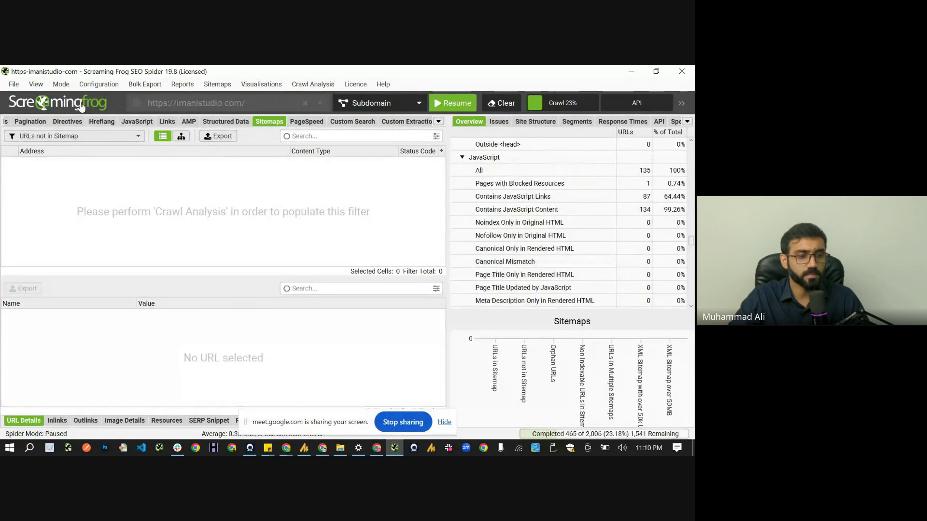
scroll(95, 122, "up", 5)
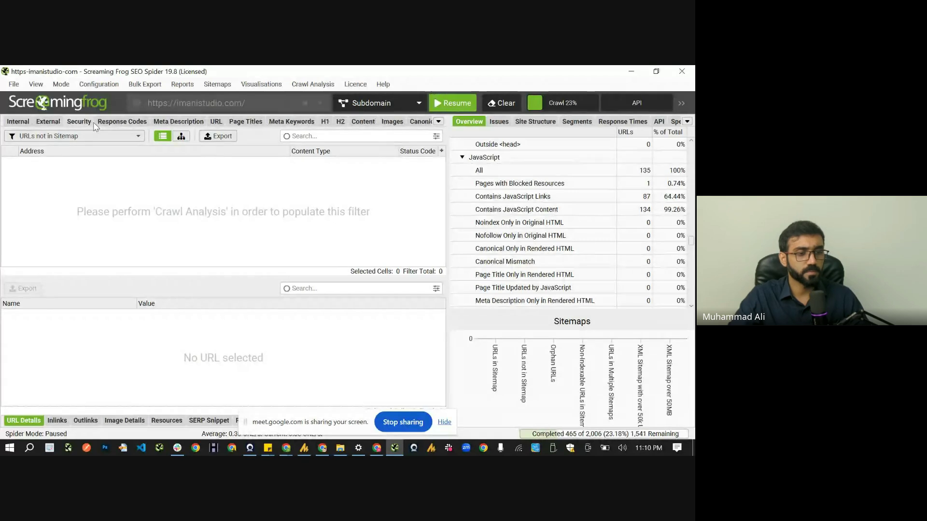
left_click(80, 122)
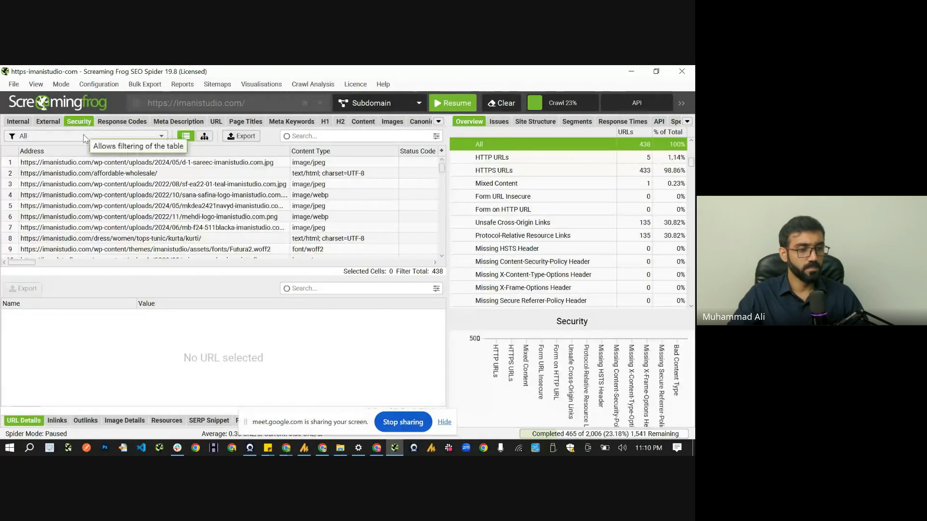
Filter the security data to Bad Content Type and select the sana-safina-logo image URL to view its details
left_click(85, 137)
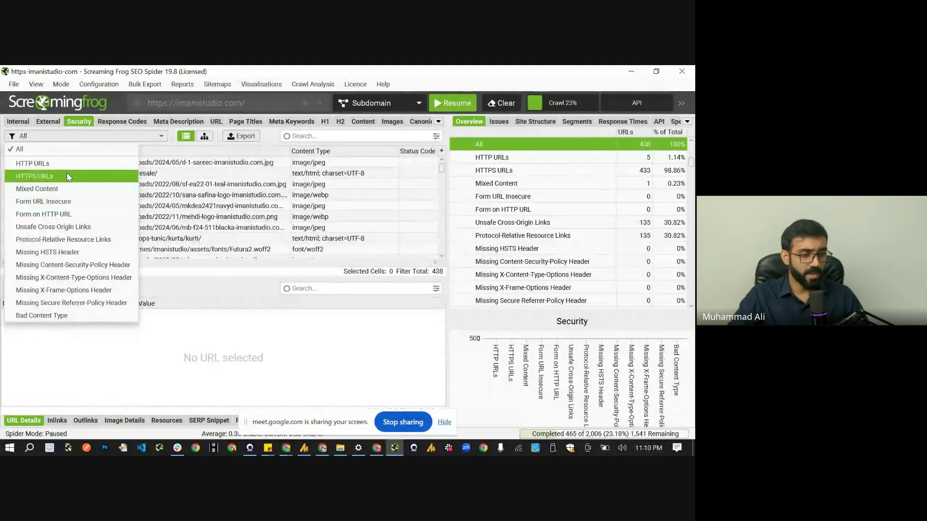
left_click(89, 317)
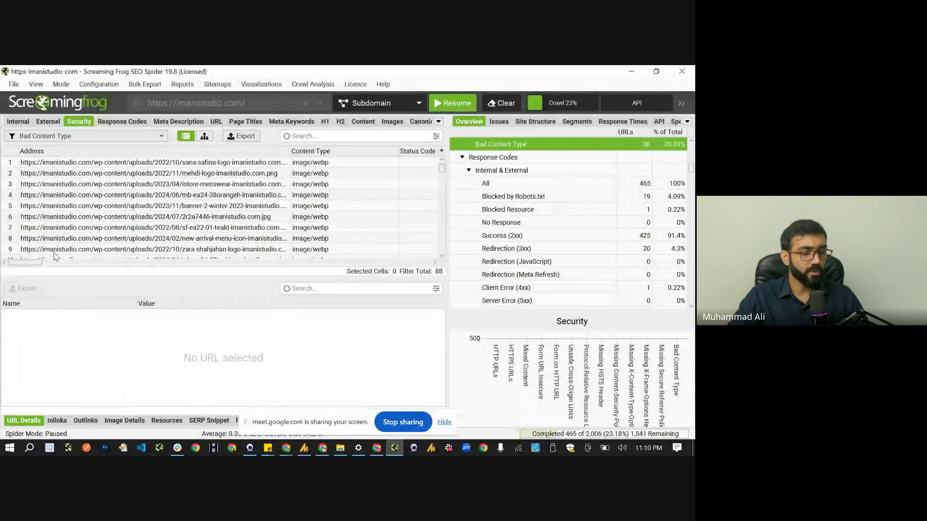
left_click(34, 164)
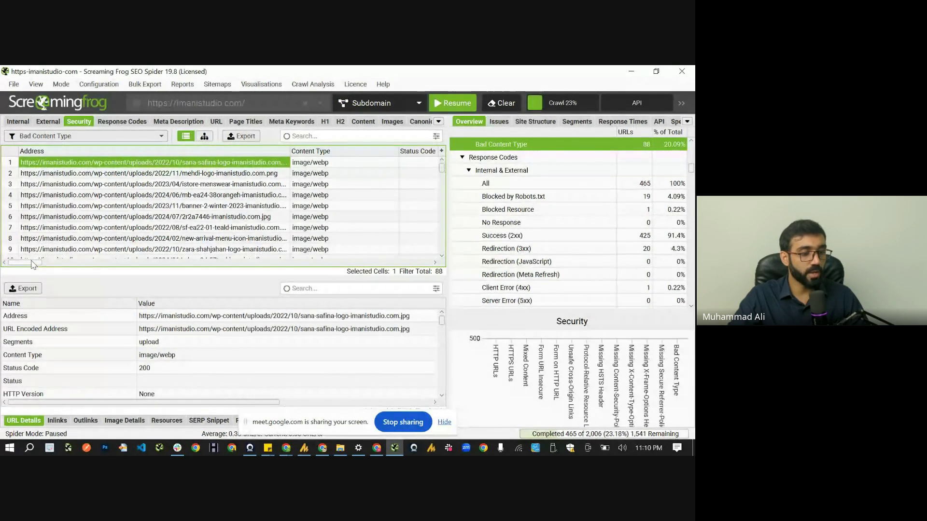
mouse_move(33, 264)
left_mouse_down()
mouse_move(66, 263)
mouse_move(34, 263)
left_mouse_up()
Examine the overview's response code, URL and security issue categories for the crawl
scroll(612, 231, "down", 1)
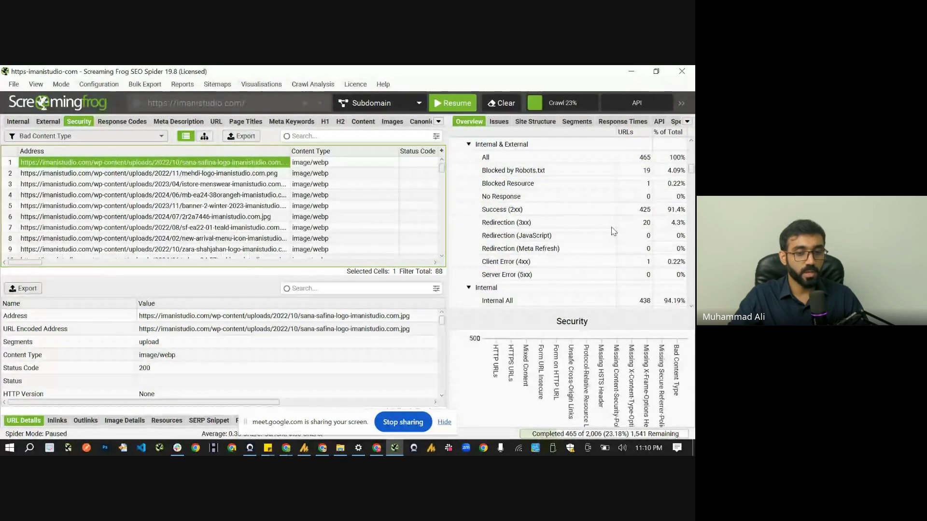
scroll(612, 231, "down", 10)
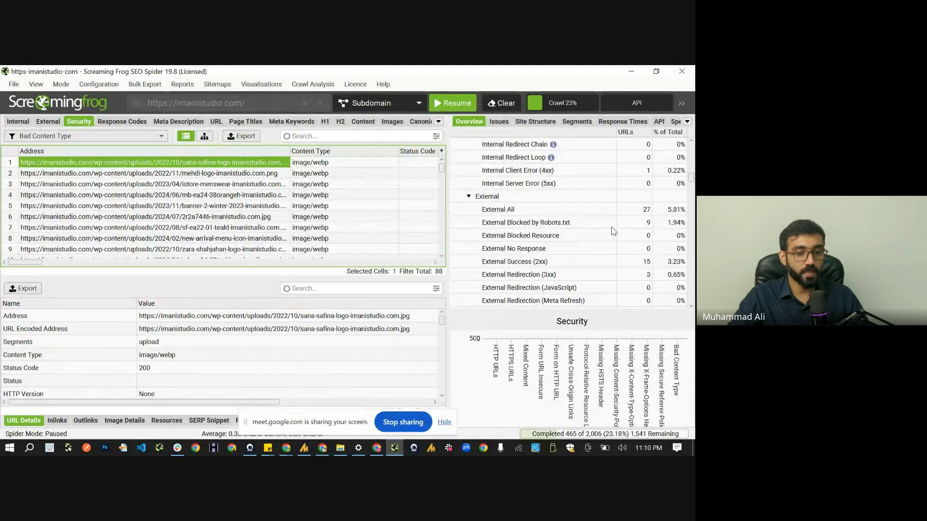
scroll(612, 231, "down", 12)
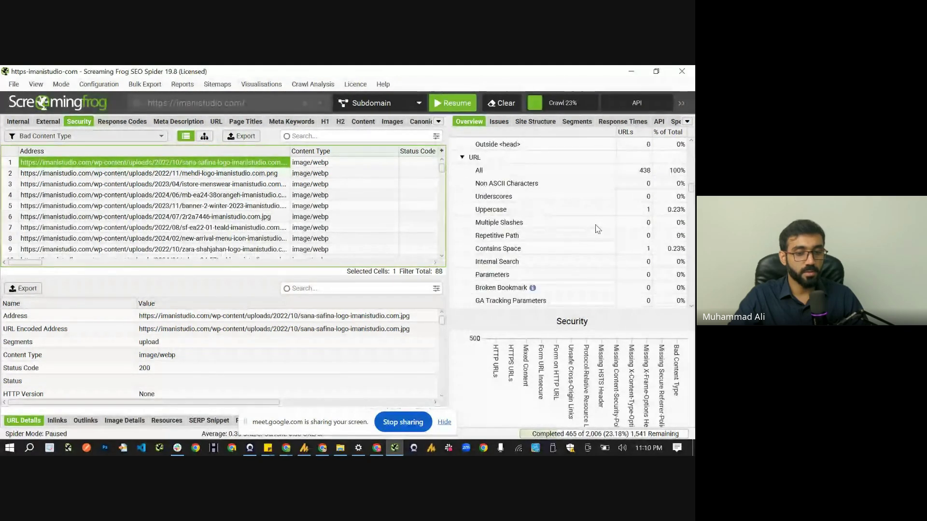
scroll(596, 226, "down", 1)
scroll(596, 225, "up", 11)
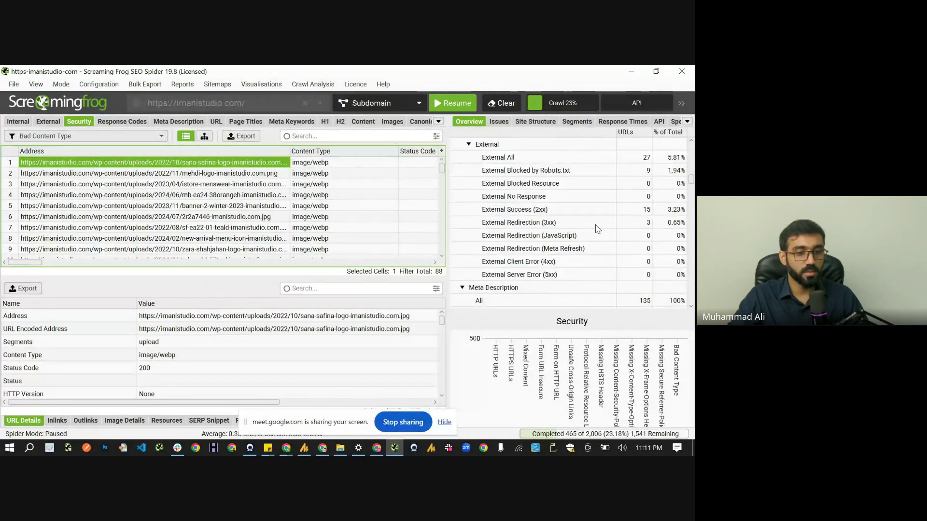
scroll(598, 228, "up", 10)
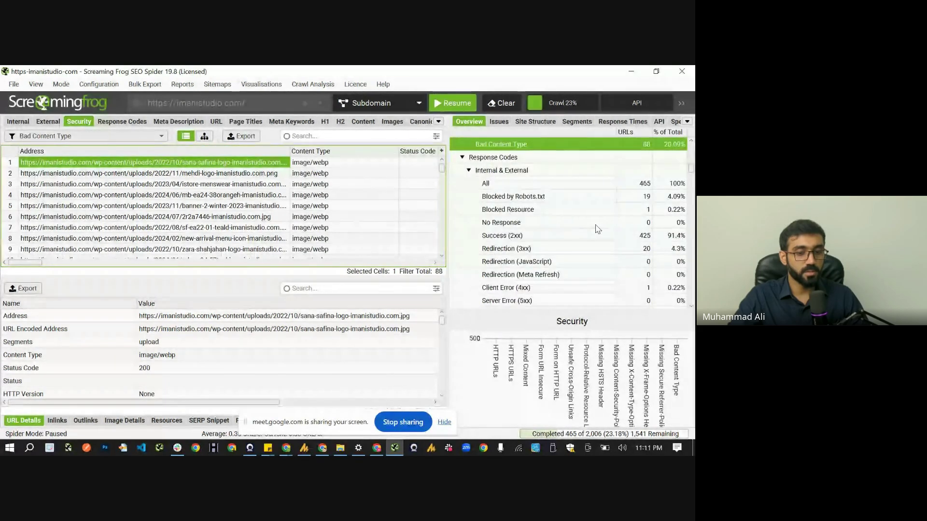
scroll(597, 229, "down", 4)
scroll(597, 229, "up", 8)
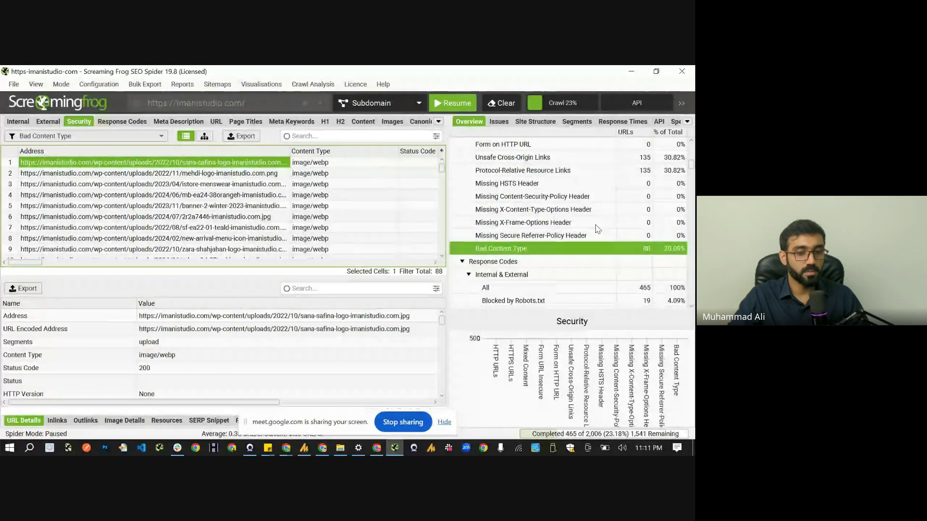
Check the security data through the missing header filters, including Secure Referrer-Policy, X-Frame-Options, X-Content-Type-Options and Content-Security-Policy, finishing with Missing HSTS Header
scroll(598, 229, "up", 1)
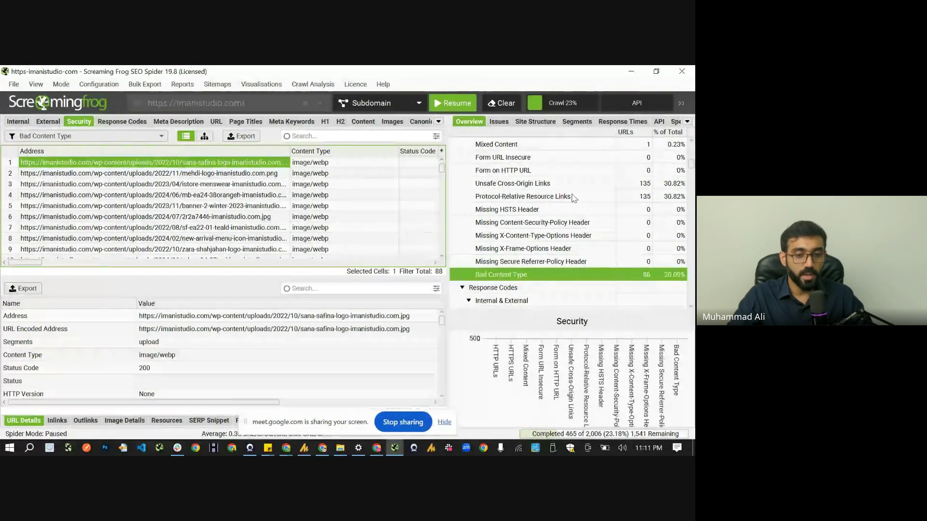
left_click(516, 264)
left_click(525, 248)
left_click(525, 235)
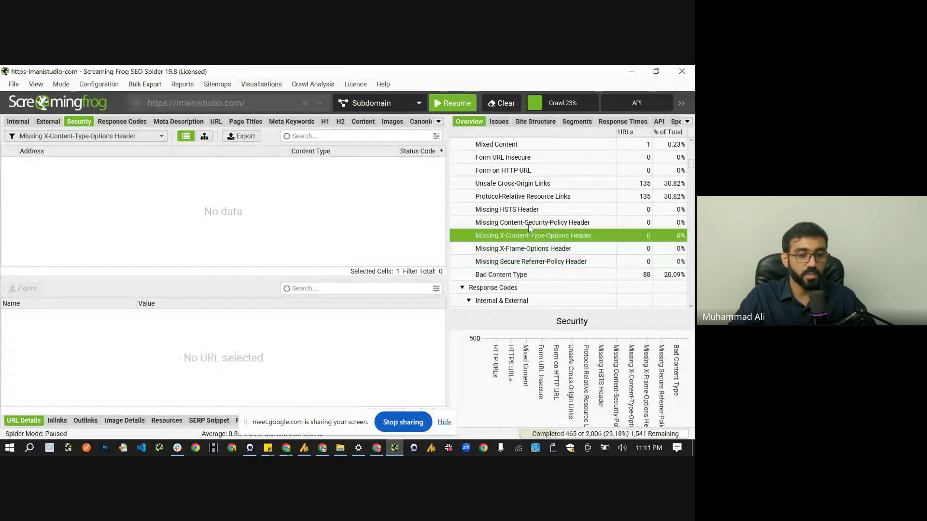
left_click(528, 223)
left_click(528, 209)
left_click(531, 236)
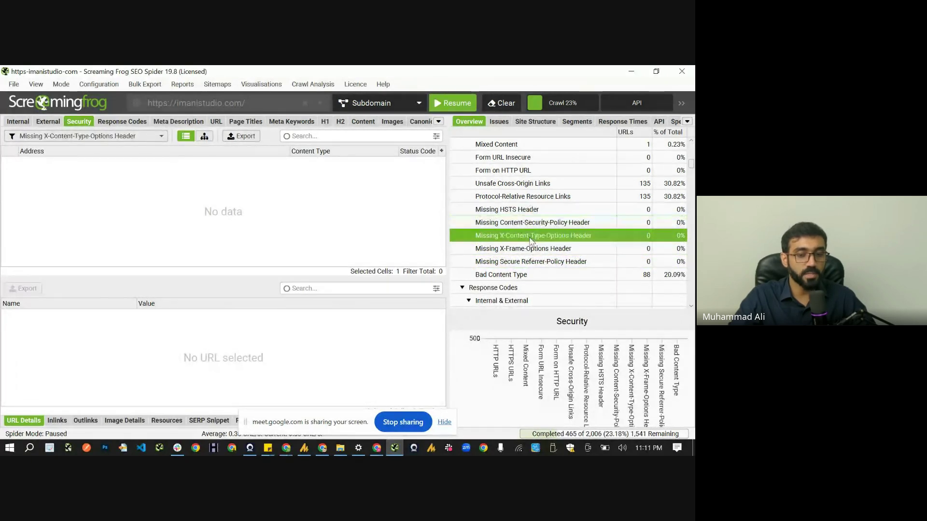
left_click(536, 261)
left_click(528, 209)
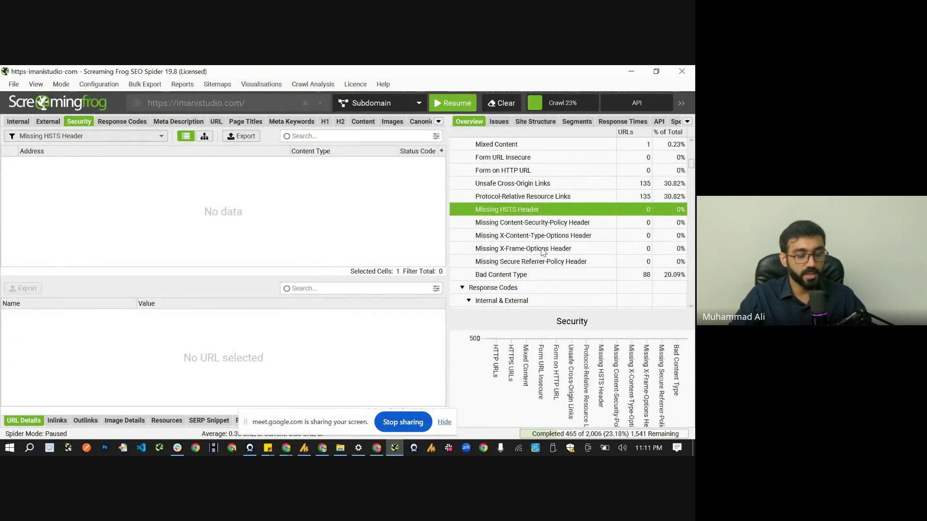
Switch to Chrome, draft the query "websites ecurity header for" in a new tab, and copy it
key("alt+Tab")
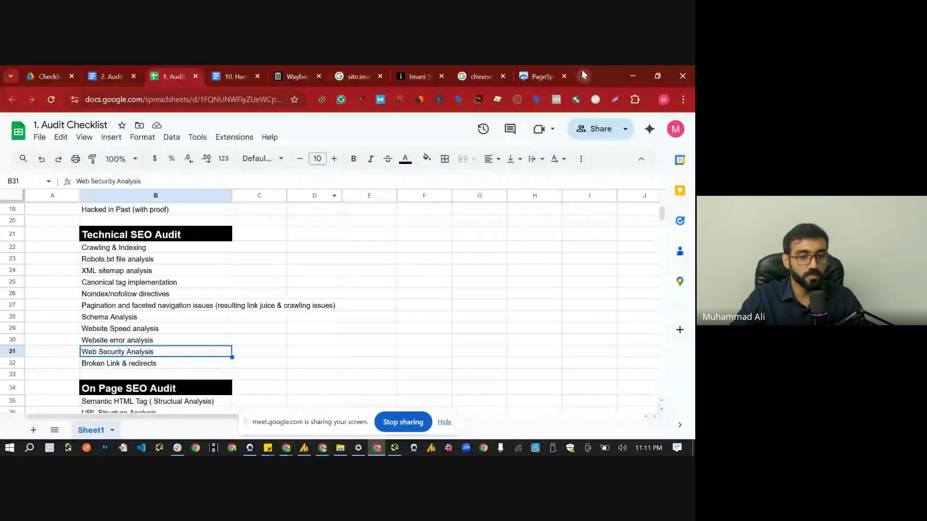
left_click(583, 76)
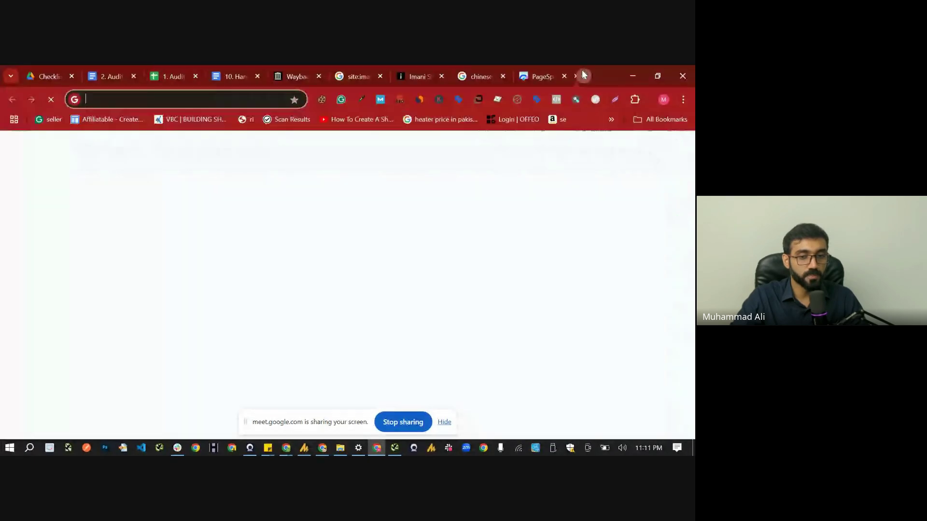
type("websites ecurity")
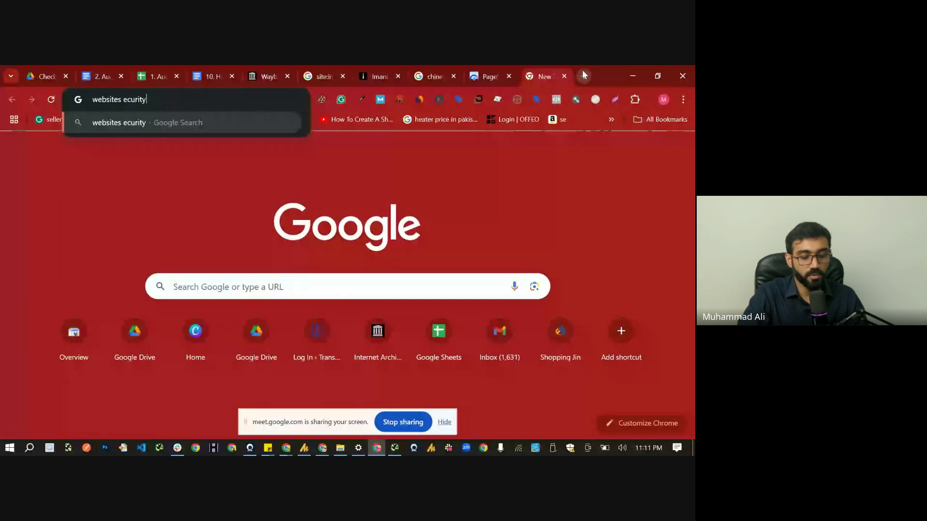
type(" header for")
key("ctrl+a")
key("ctrl+c")
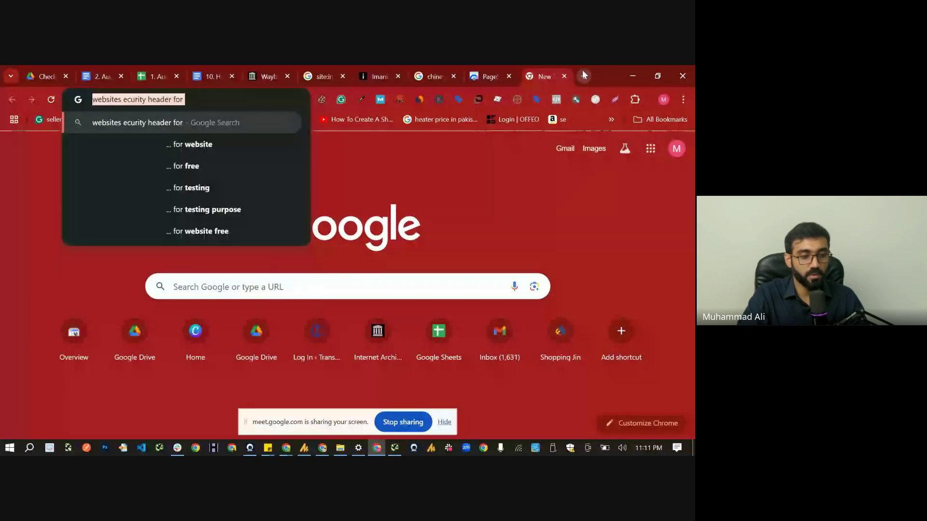
Search Google for chatgpt and open ChatGPT through OpenAI's Introducing ChatGPT page
type("chatgpot")
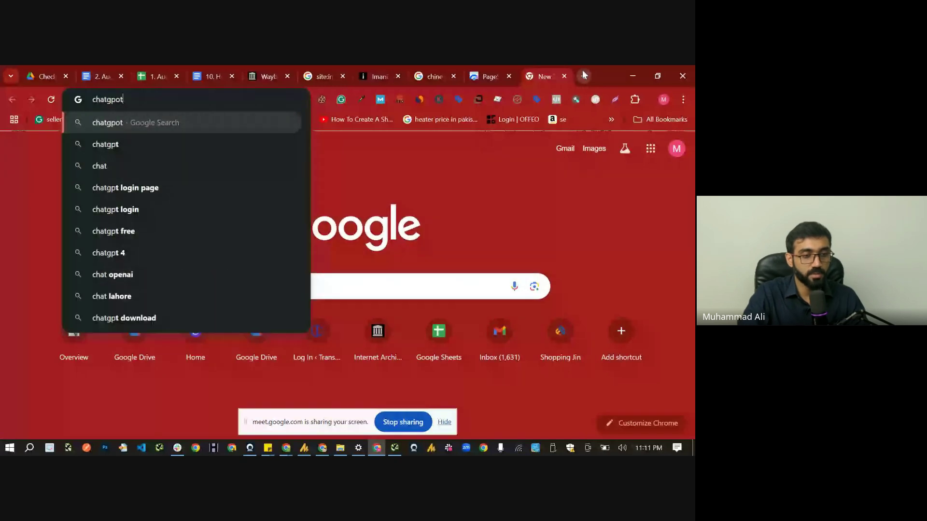
key("Down")
key("Return")
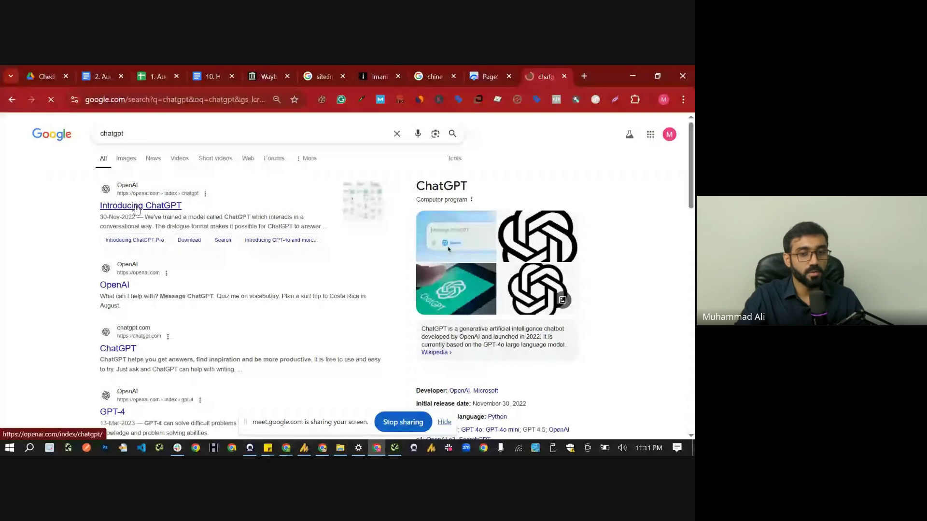
left_click(136, 208)
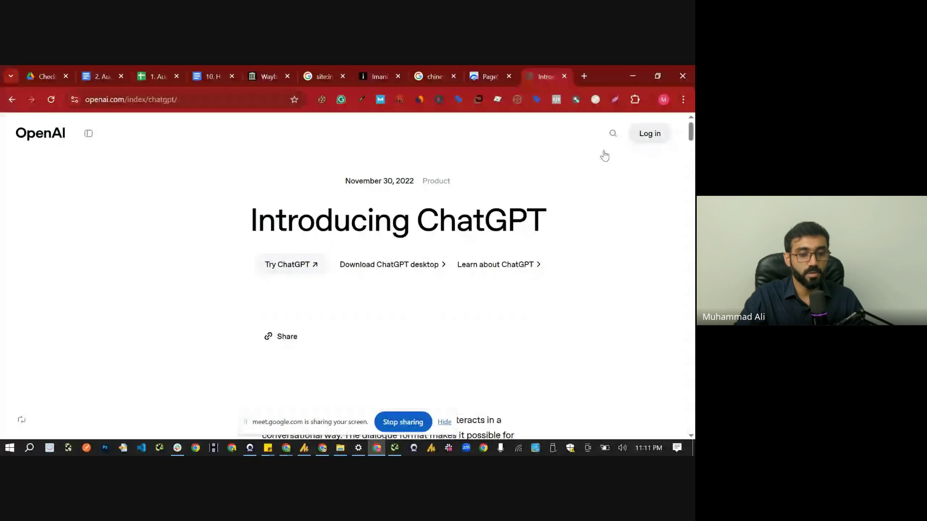
left_click(291, 265)
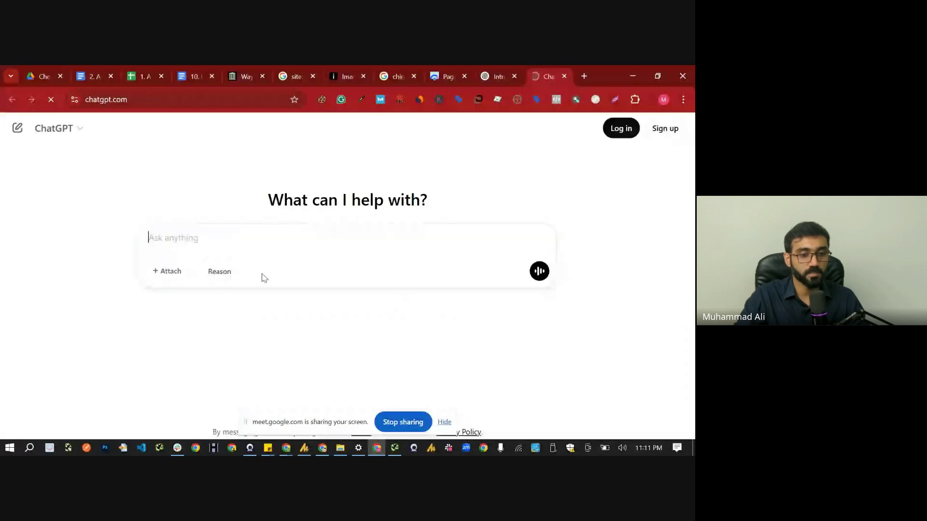
Start the ChatGPT prompt with the copied "websites ecurity header for" and check the Missing X-Frame-Options Header filter in Screaming Frog
type("websites ecurity header for")
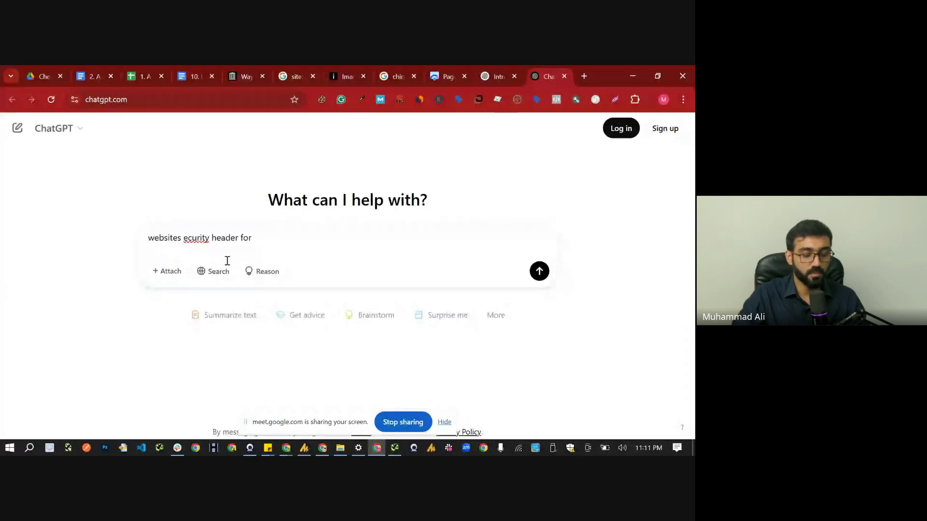
key("alt+Tab")
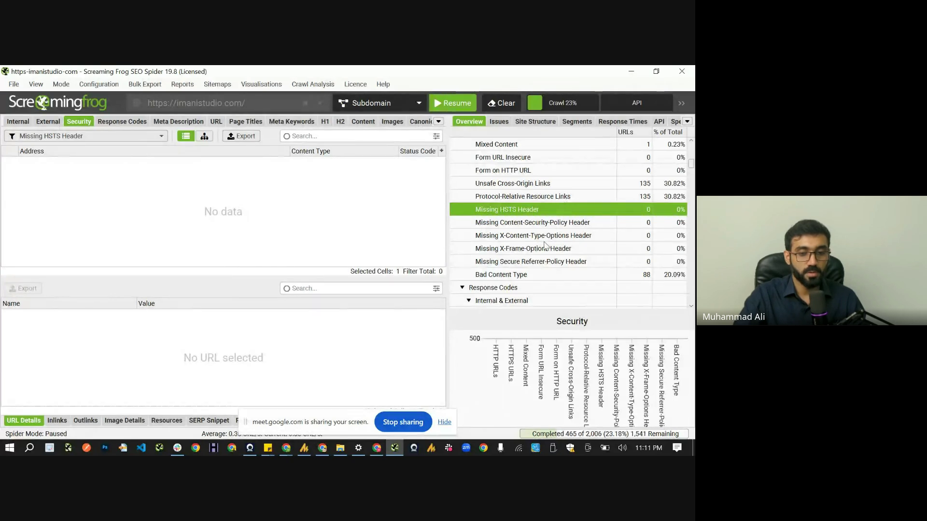
left_click(543, 250)
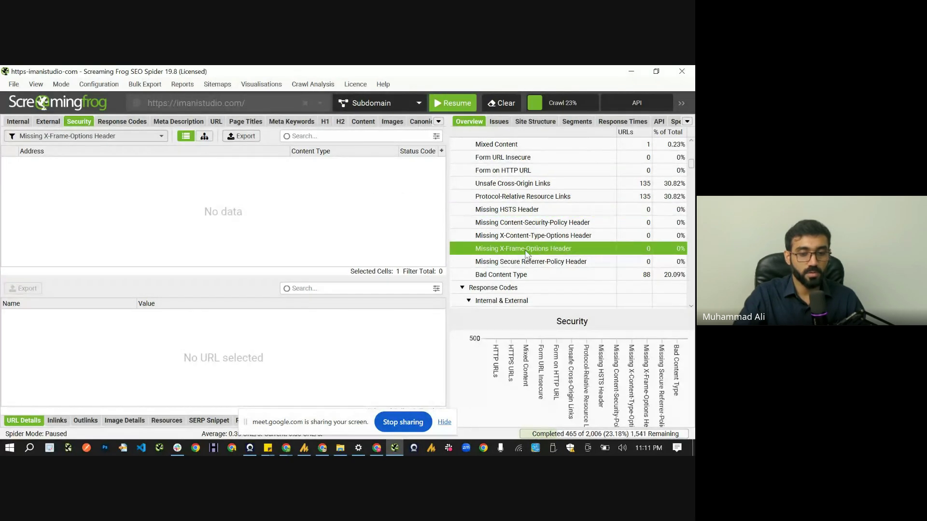
key("alt+Tab")
key("ctrl+v")
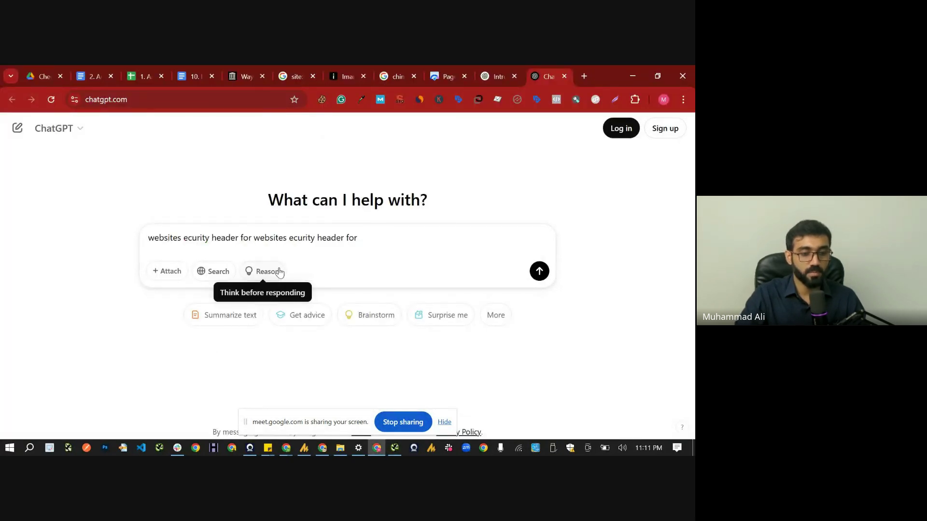
key("ctrl+z")
key("alt+Tab")
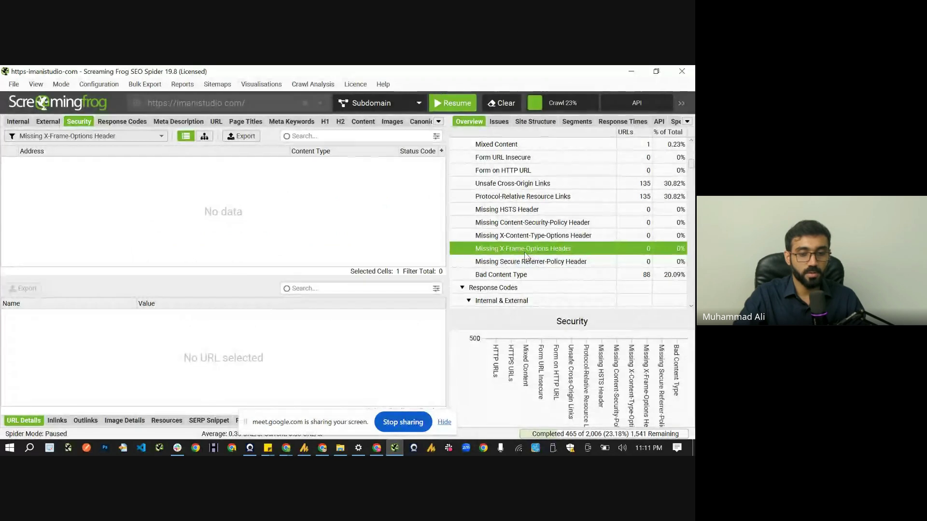
Back in ChatGPT, continue the prompt with "missing xframe option header. i would be palcing it in hta ccess of wordpress ebsite"
key("alt+Tab")
type("mis")
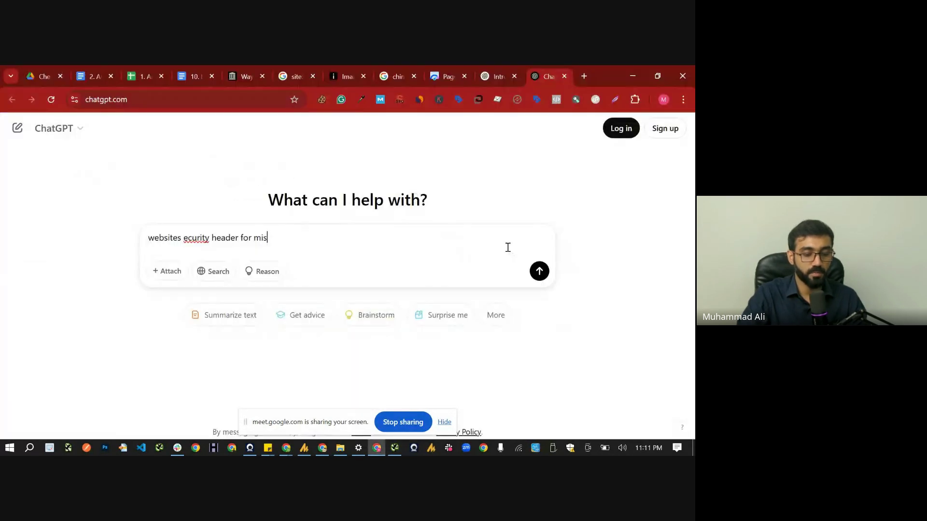
type("sing xframe ")
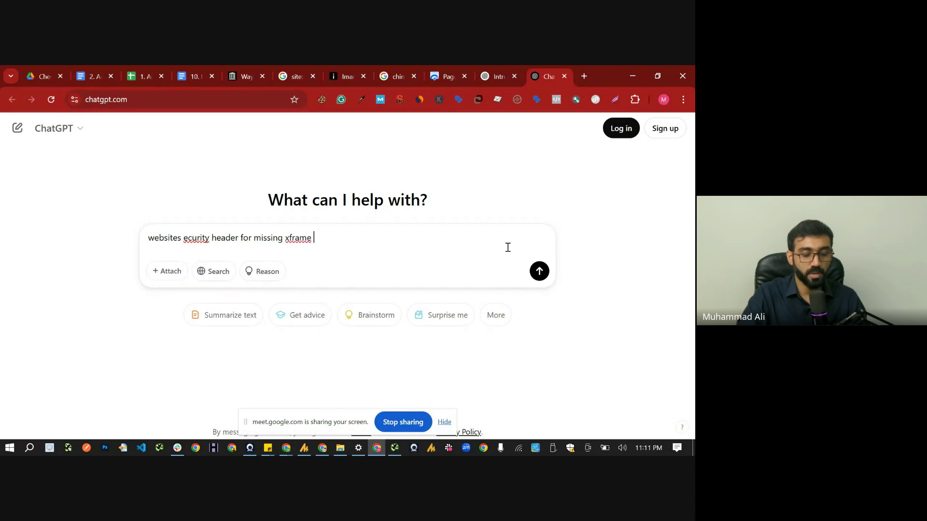
type("option header g")
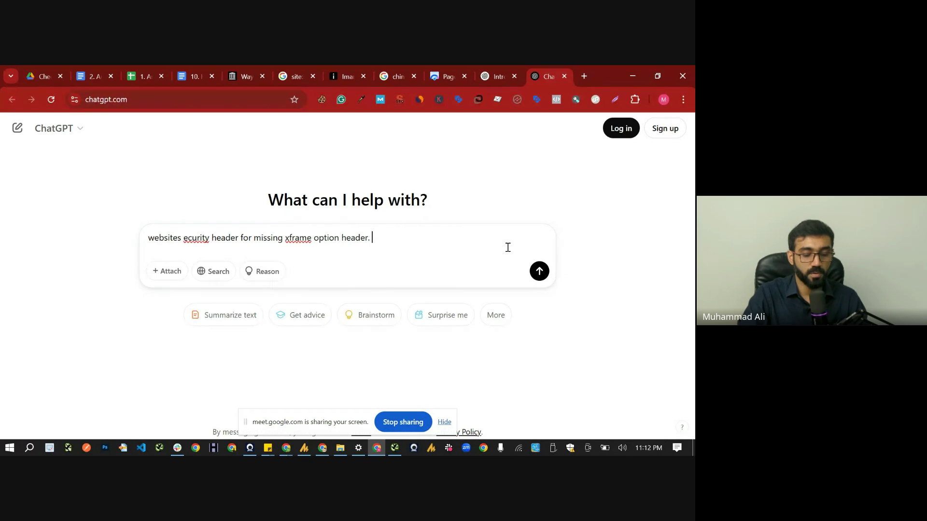
type(" i would be palci")
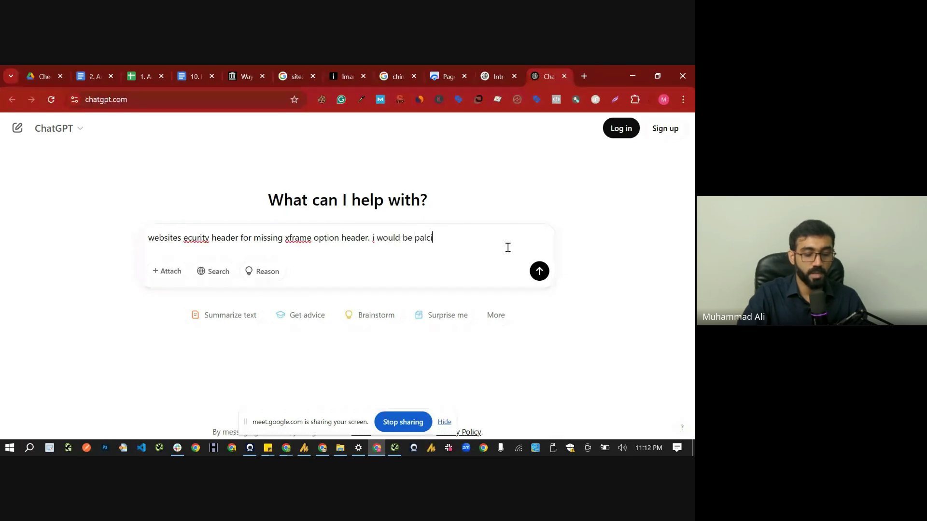
type("ng it in hta cce")
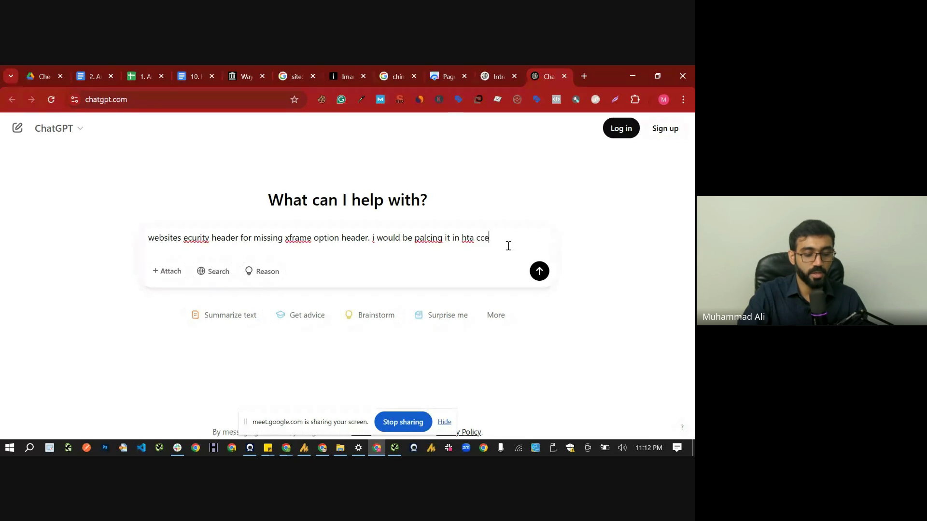
type("ss of")
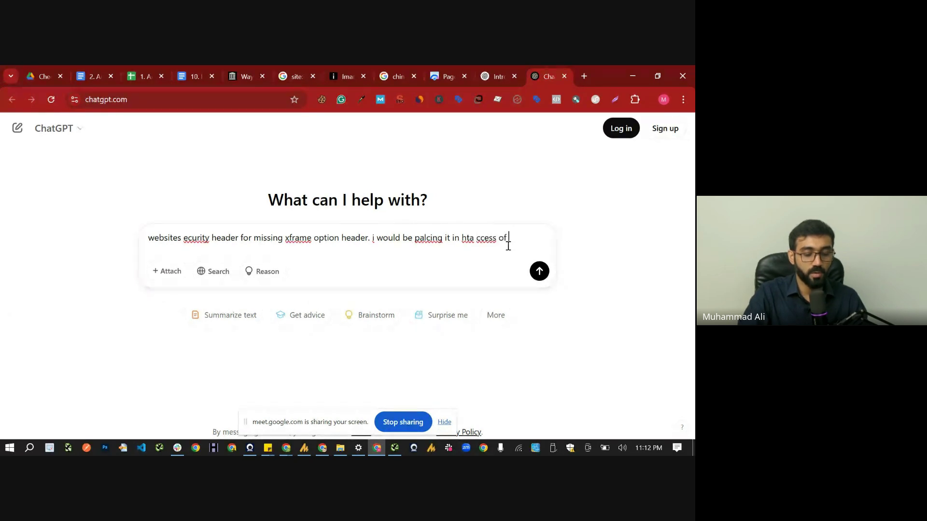
type(" wordpress ebsite")
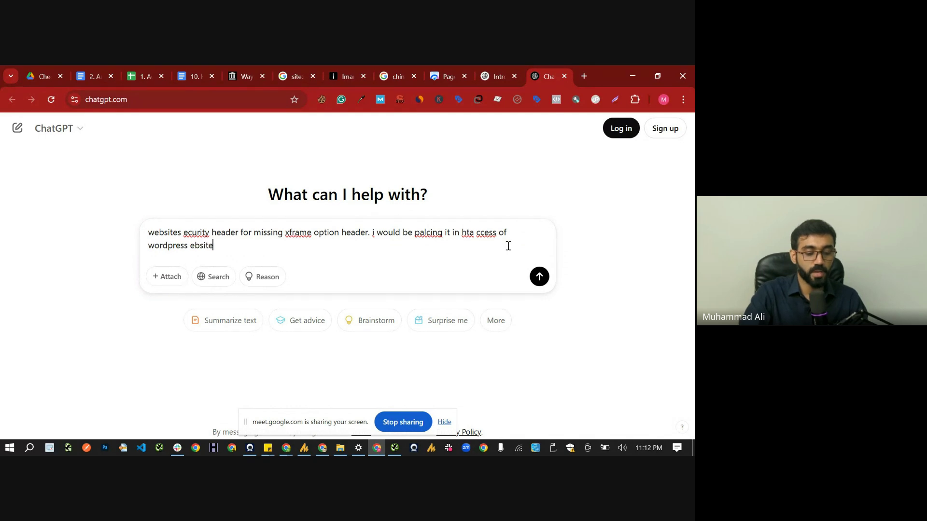
Send the prompt with the separate closing line "Give me best possible security header" and copy the generated security header code
key("shift+Return")
key("shift+Return")
type("Give me best possi")
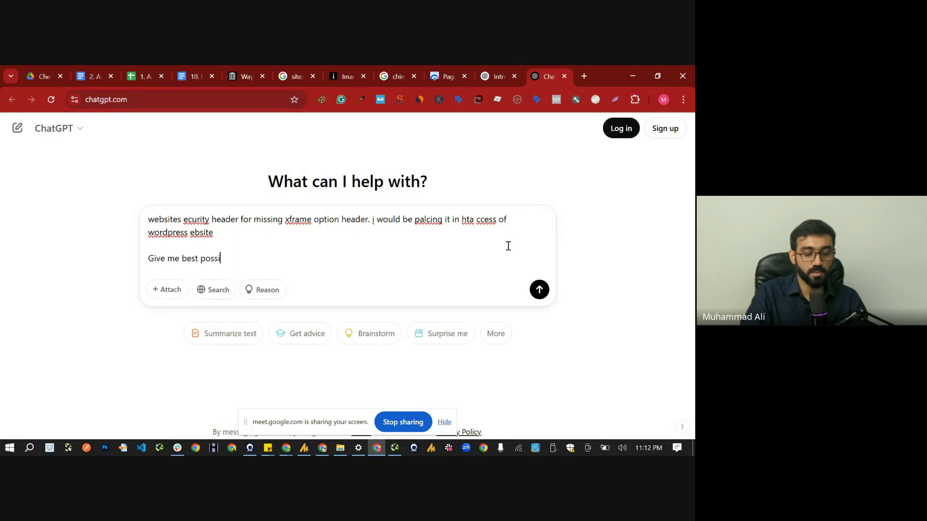
type("ble security he")
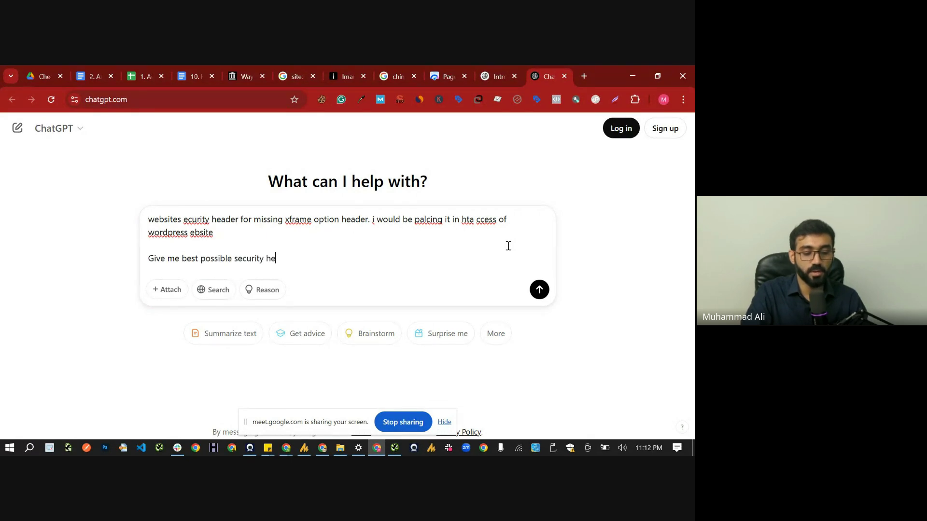
type("ader")
key("Return")
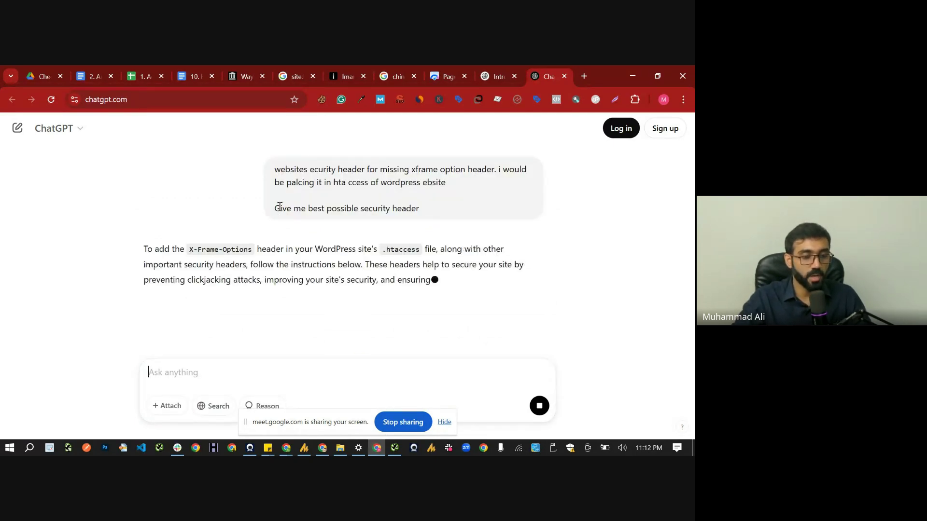
scroll(279, 208, "down", 4)
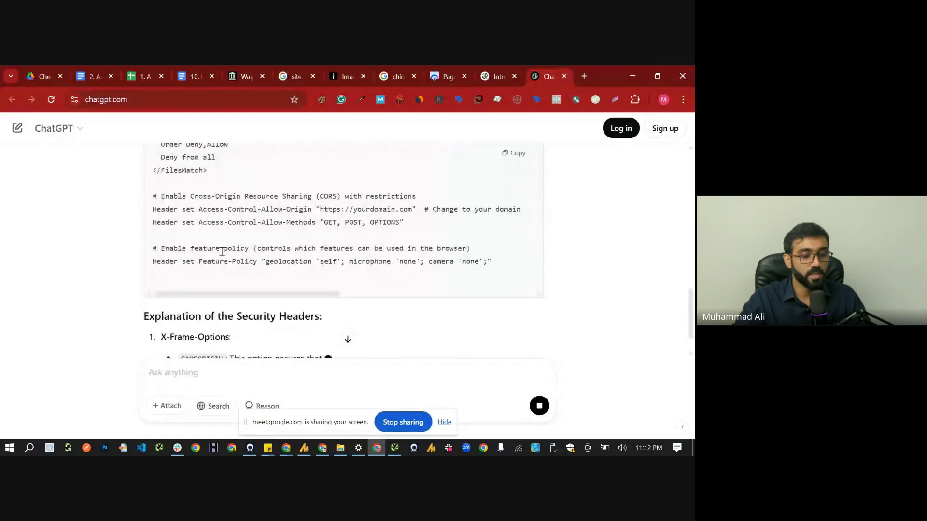
left_click(510, 154)
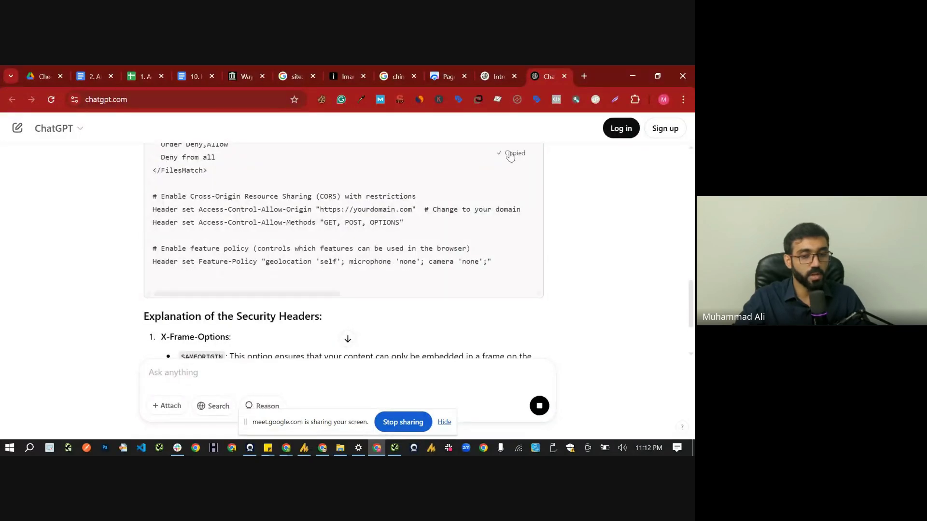
Switch to Screaming Frog and compare the Mixed Content and Bad Content Type filters in the security data, finishing with Bad Content Type
key("alt+Tab")
scroll(519, 198, "up", 2)
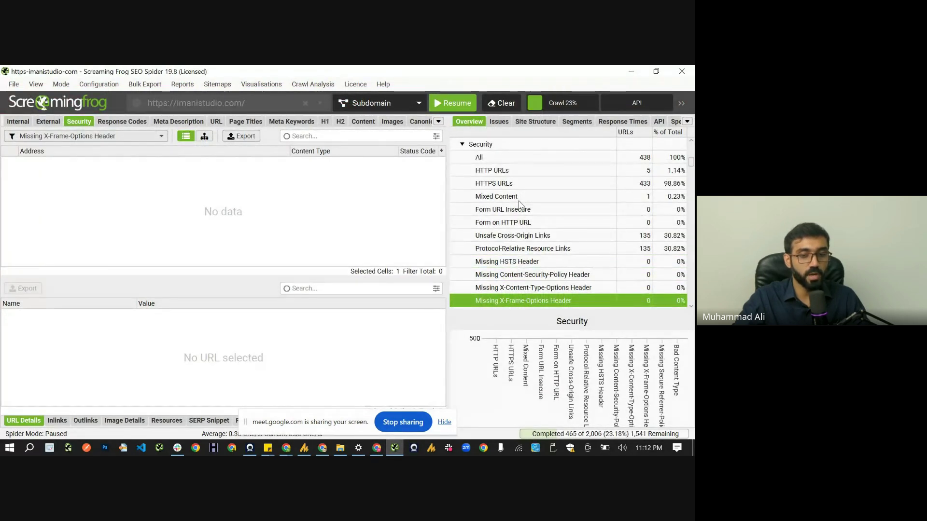
left_click(520, 200)
scroll(503, 200, "down", 2)
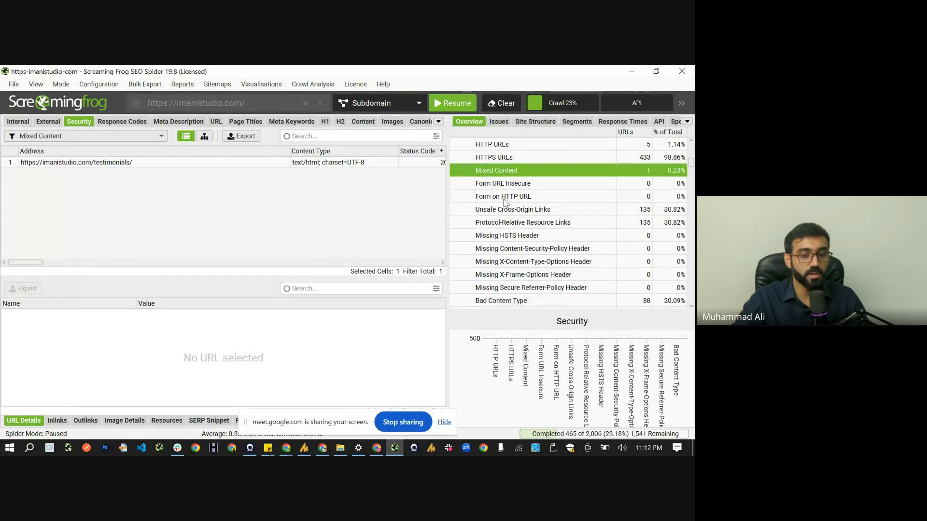
scroll(504, 202, "down", 2)
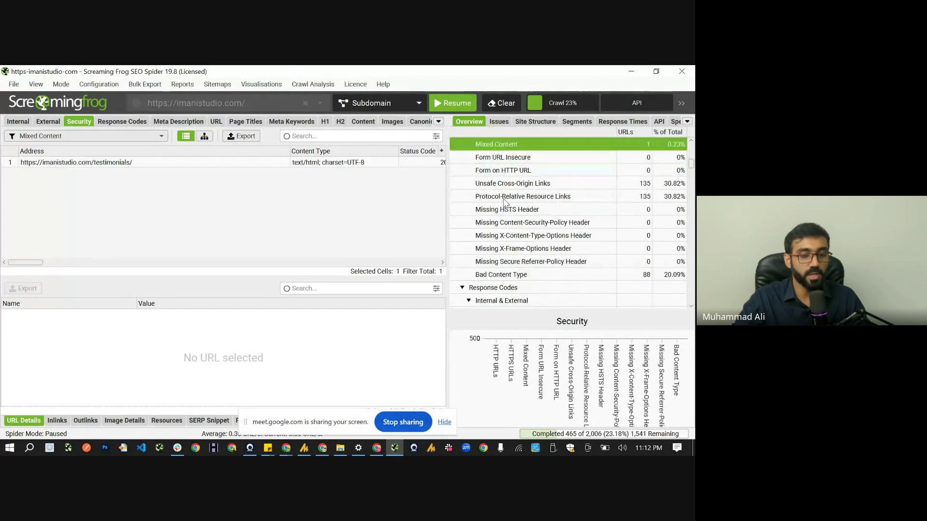
left_click(579, 279)
scroll(574, 272, "up", 2)
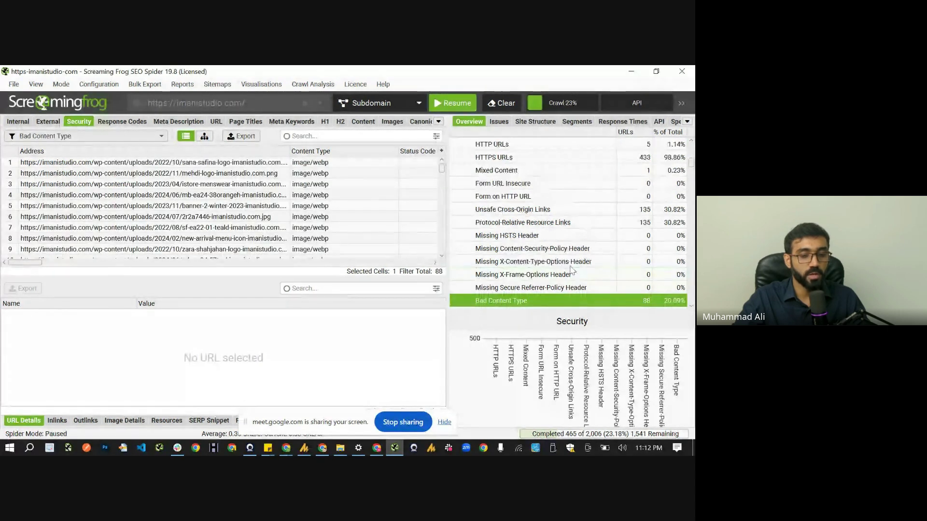
left_click(519, 171)
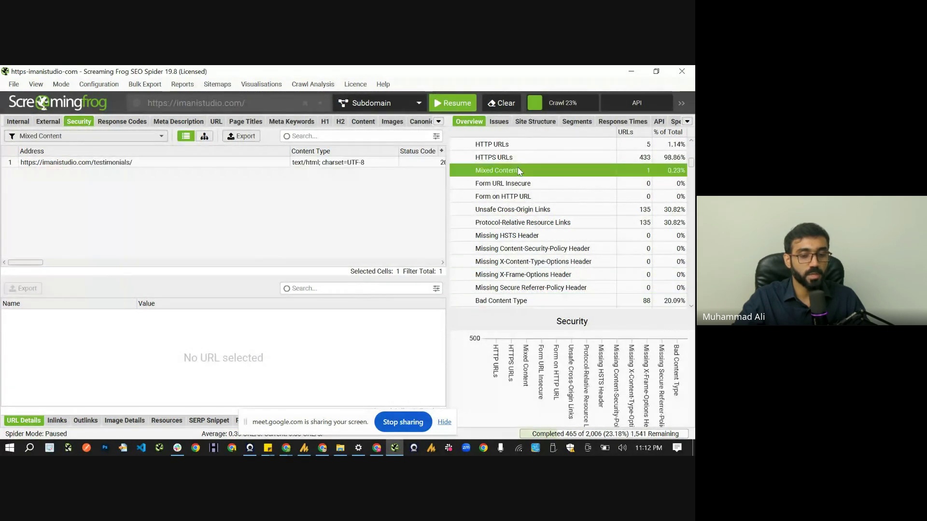
left_click(537, 301)
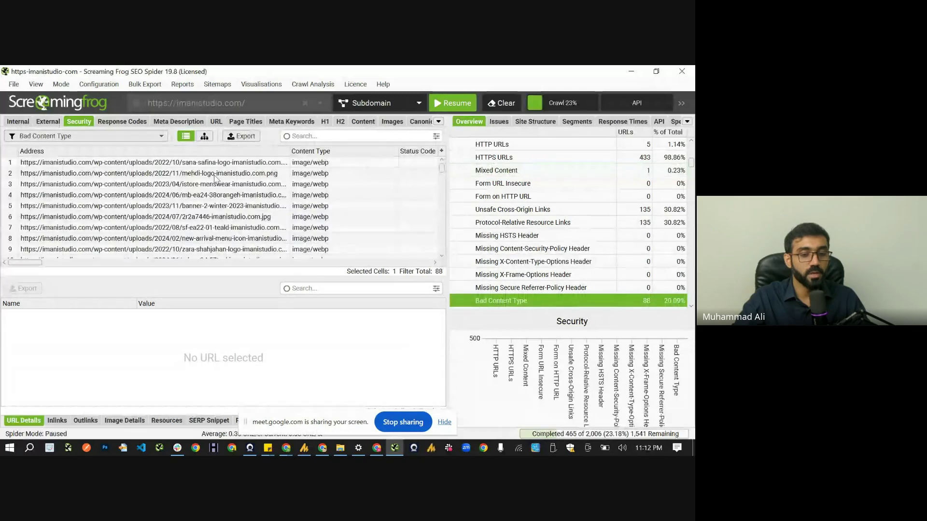
Inspect the image URLs in the Bad Content Type filter and the testimonials page in the Mixed Content filter
left_click(257, 198)
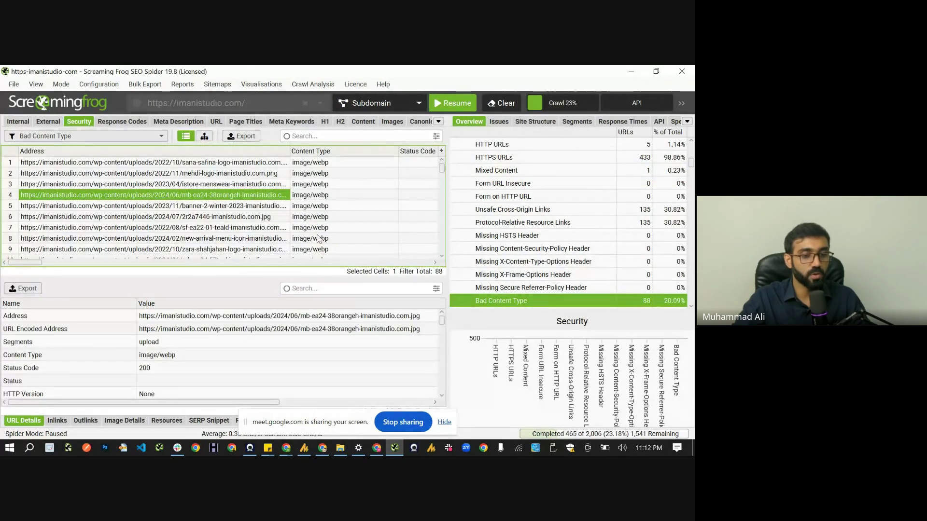
scroll(323, 213, "down", 20)
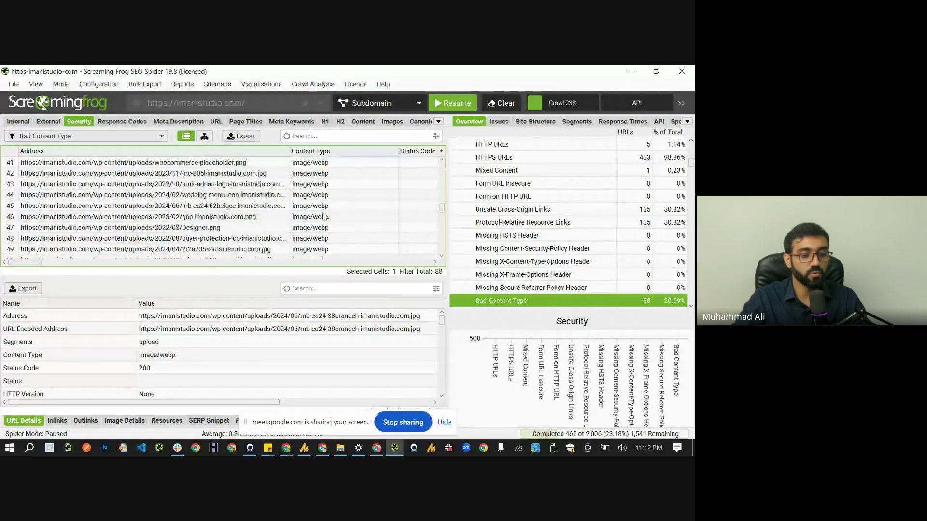
scroll(324, 216, "down", 3)
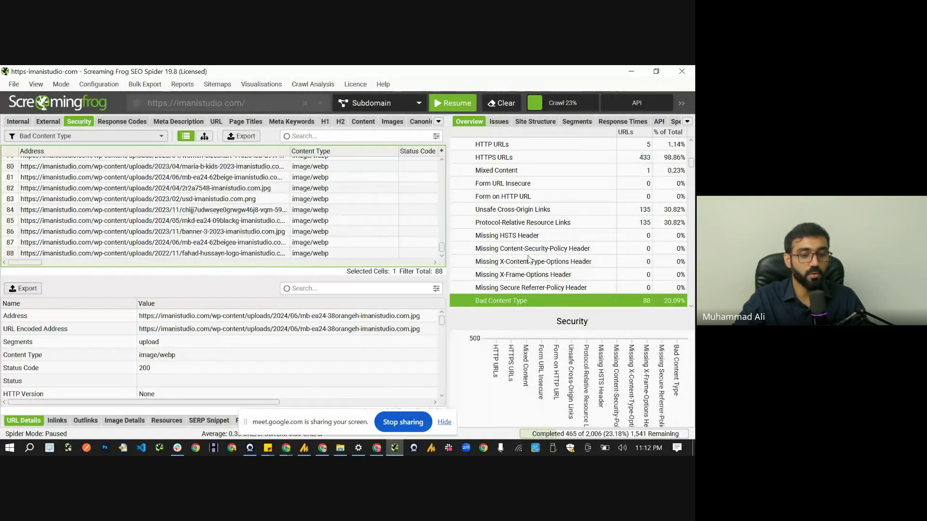
left_click(525, 184)
key("Up")
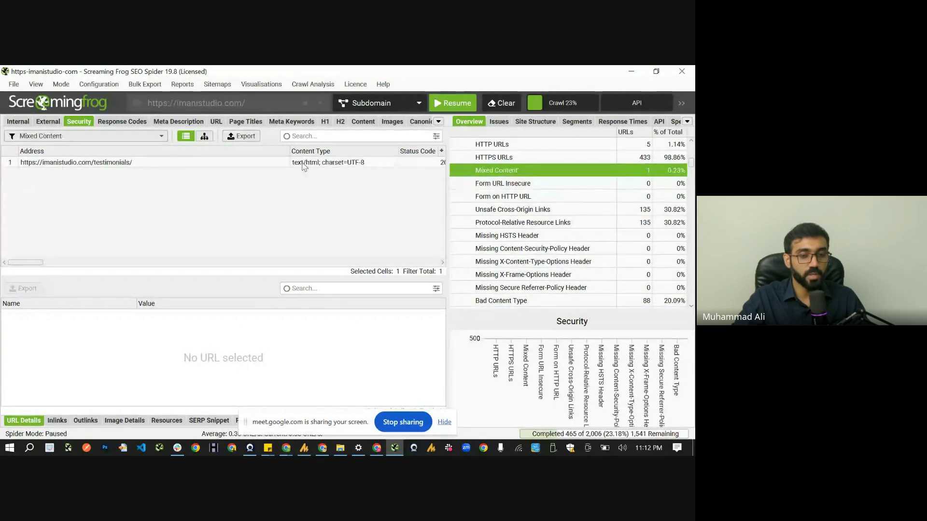
left_click(118, 164)
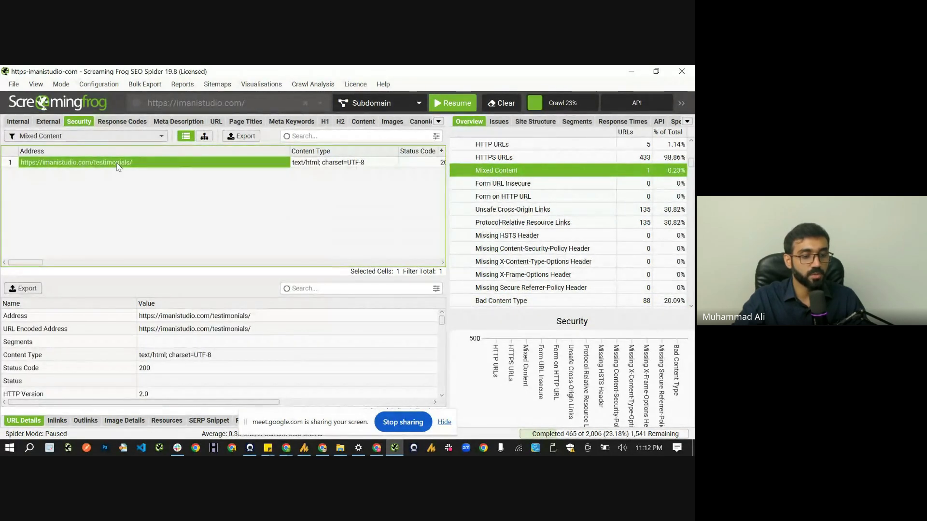
Check the HTTPS URLs, HTTP URLs, Form URL Insecure and Form on HTTP URL filters in the security overview
scroll(490, 220, "up", 2)
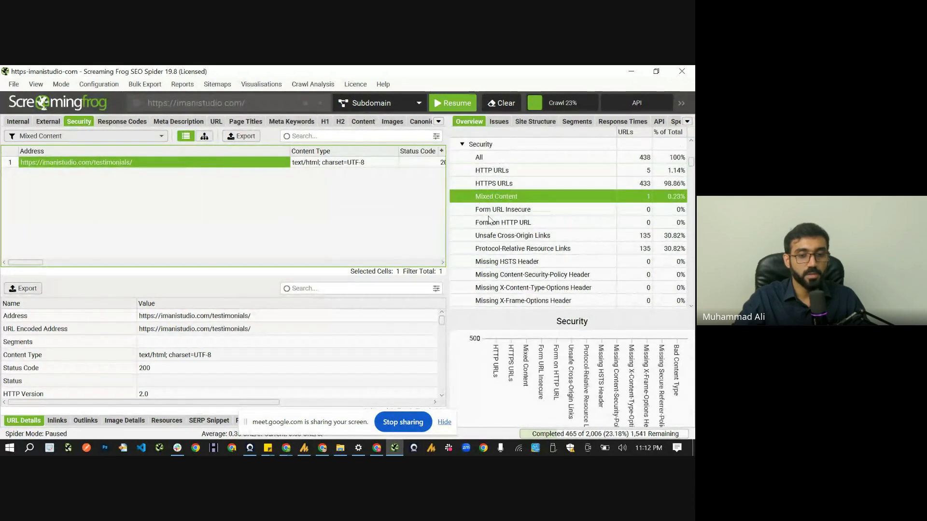
left_click(509, 188)
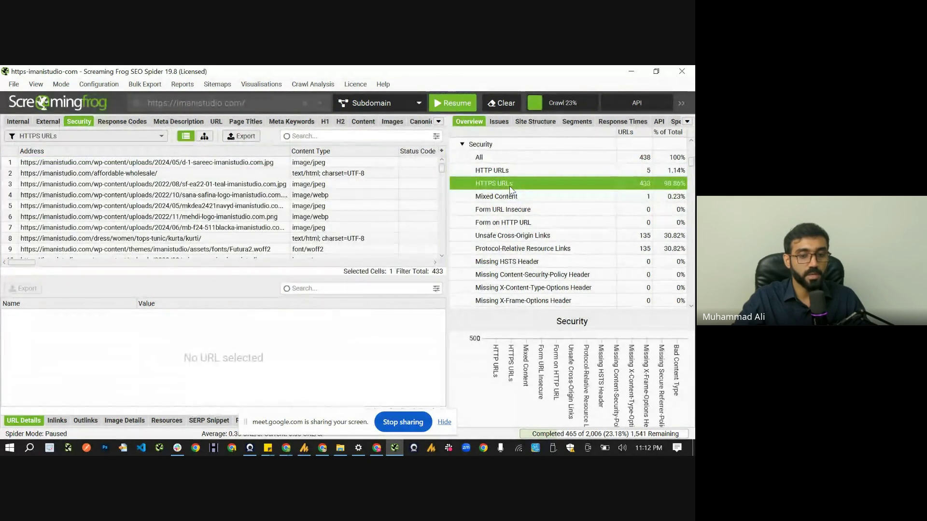
left_click(517, 170)
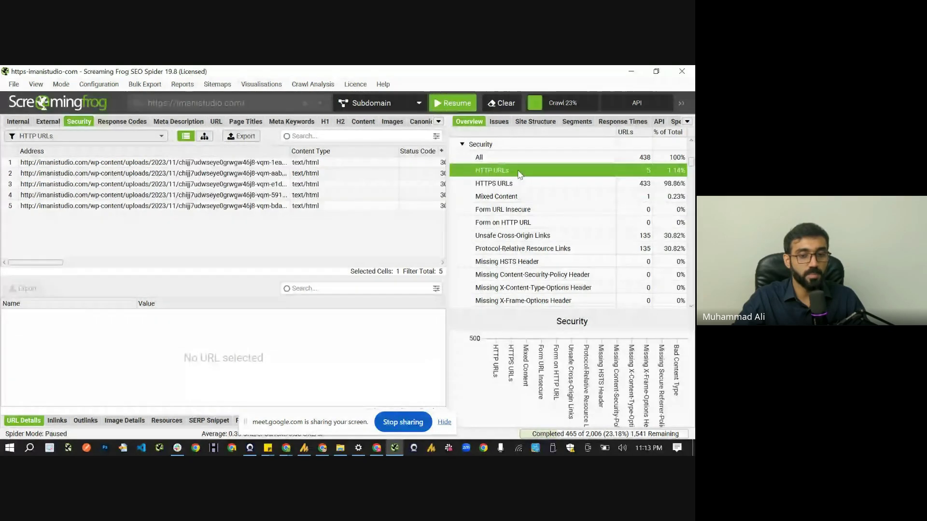
left_click_drag(177, 165, 152, 211)
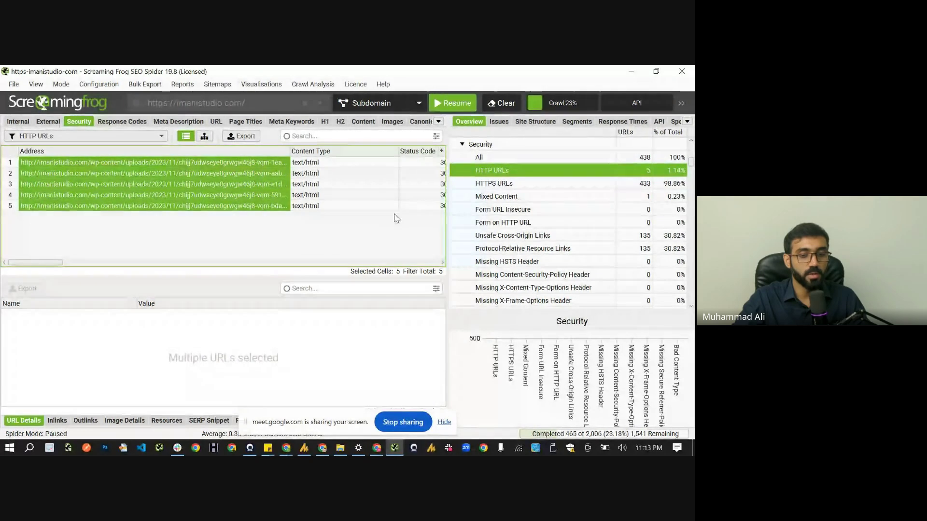
left_click(498, 212)
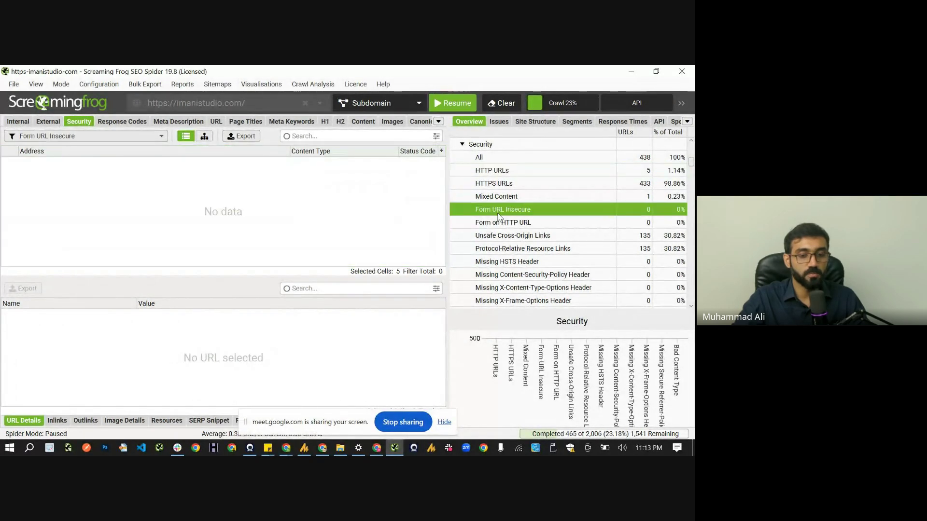
left_click(507, 223)
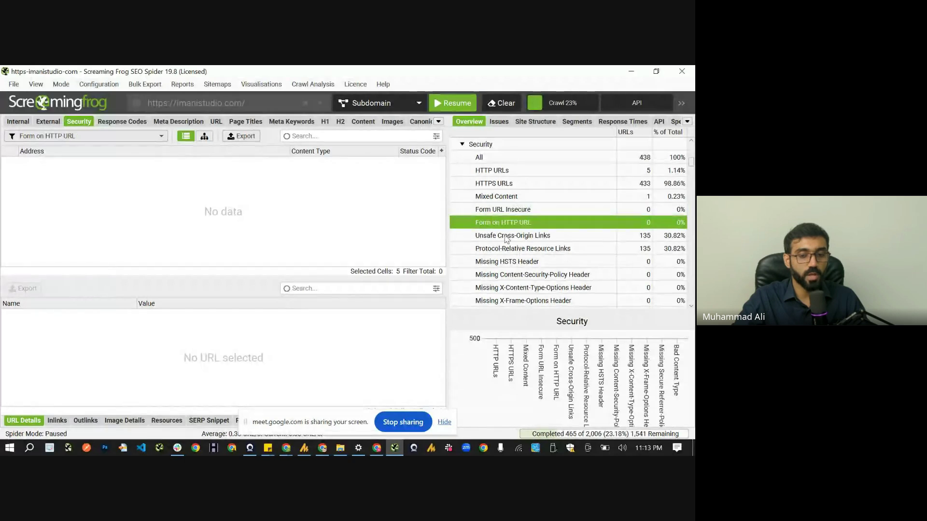
left_click(509, 211)
Switch to the Audit Checklist spreadsheet in the browser and select the Schema Analysis item
key("alt+Tab")
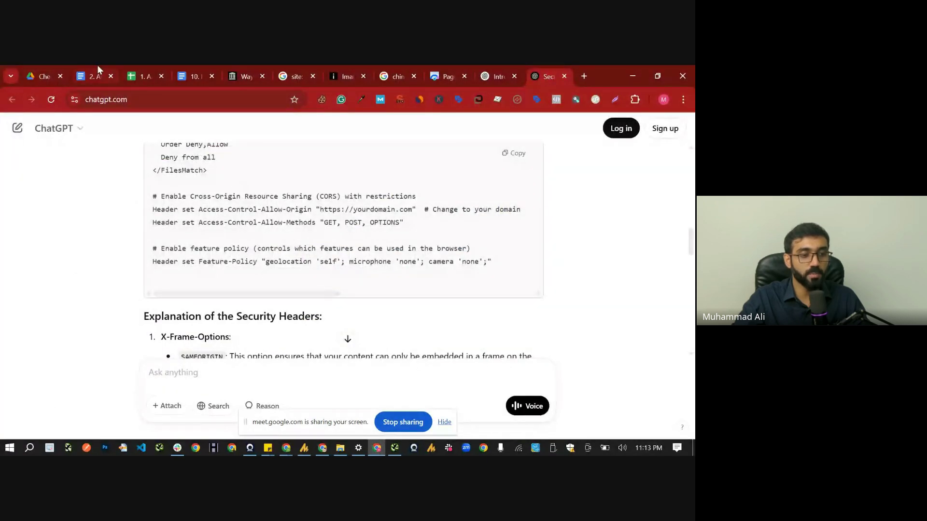
left_click(140, 77)
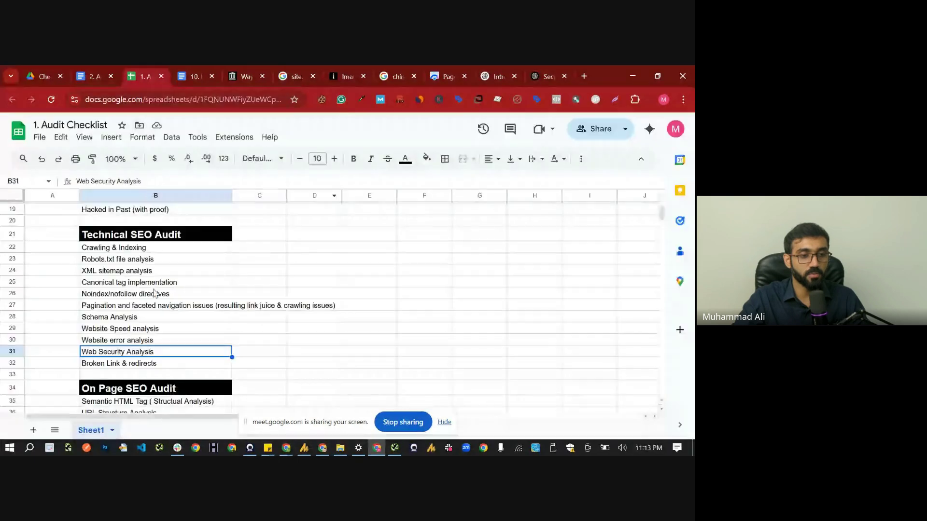
left_click(155, 319)
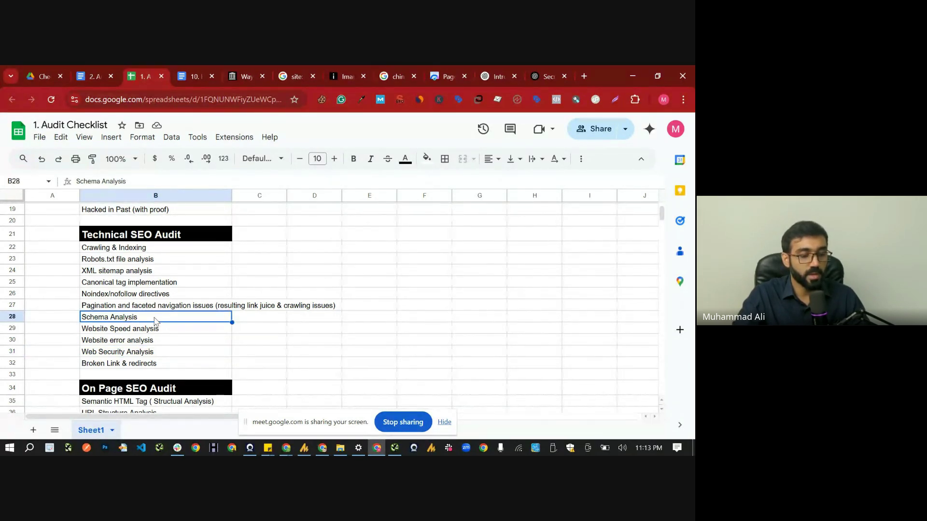
In Screaming Frog, show the structured data details for the internal my-account/points URL
left_click(395, 447)
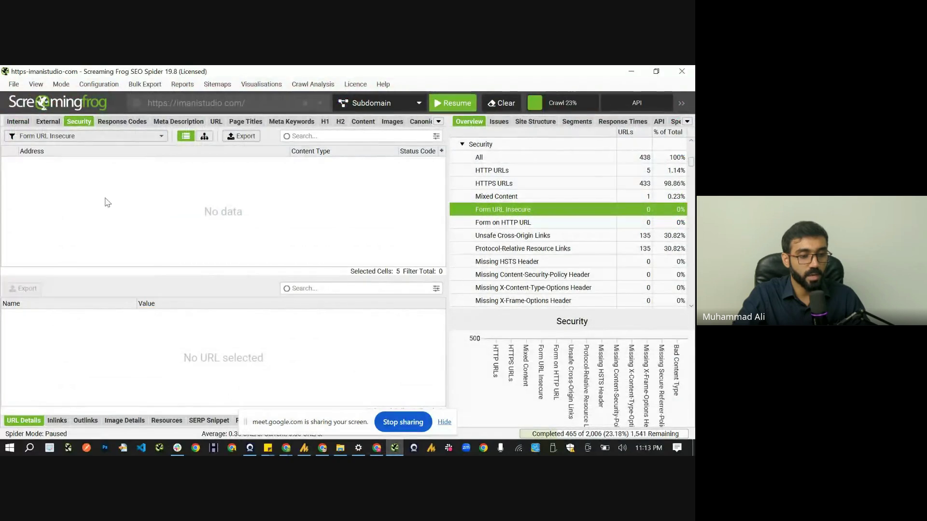
left_click(18, 121)
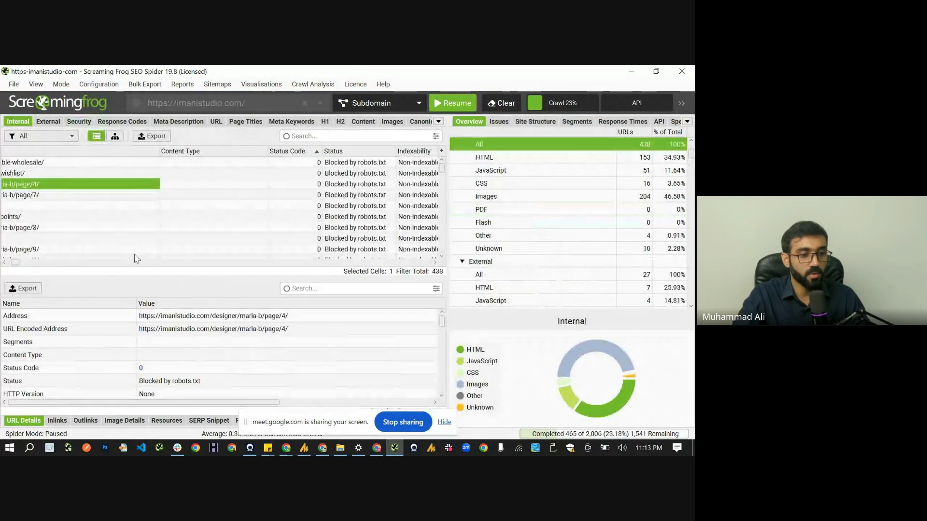
left_click(72, 218)
left_click(444, 423)
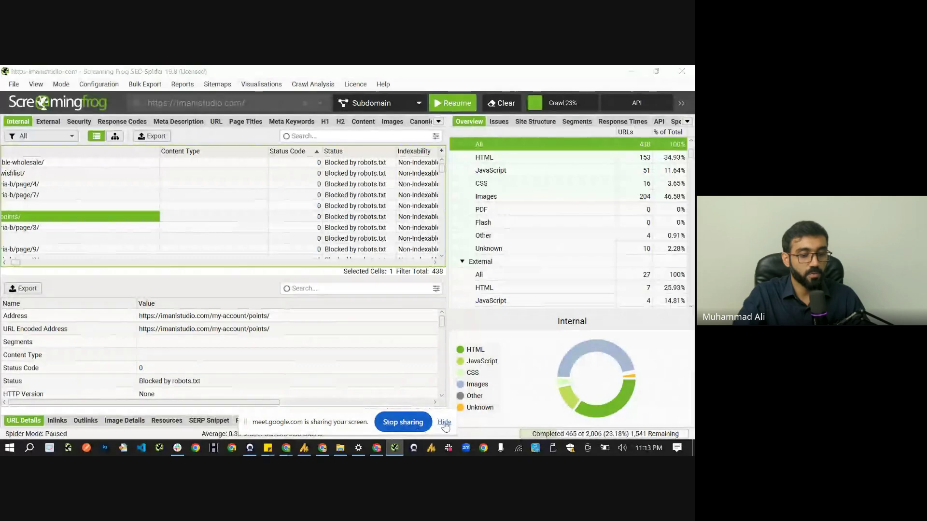
scroll(251, 422, "down", 4)
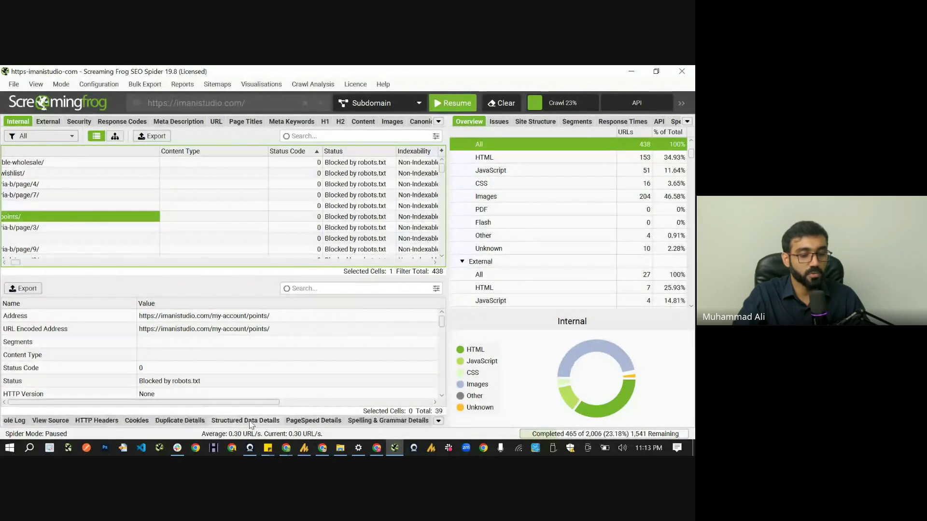
left_click(246, 420)
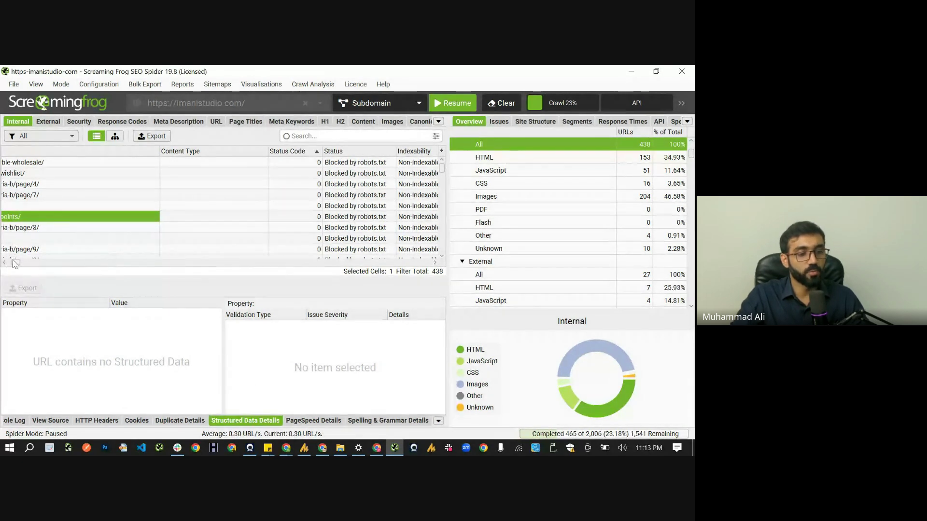
left_click_drag(15, 263, 2, 265)
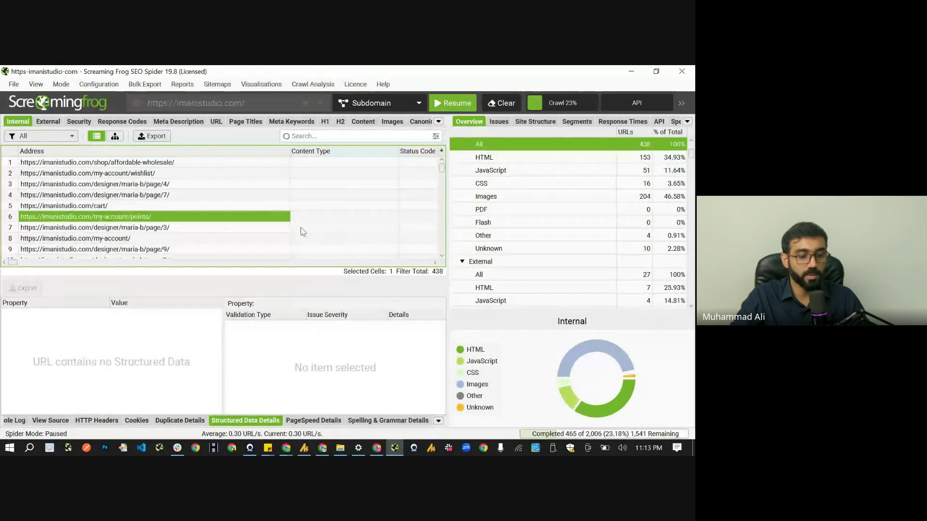
Review the spider's Rendering settings in the crawl configuration and cancel out of it
left_click(103, 84)
left_click(103, 84)
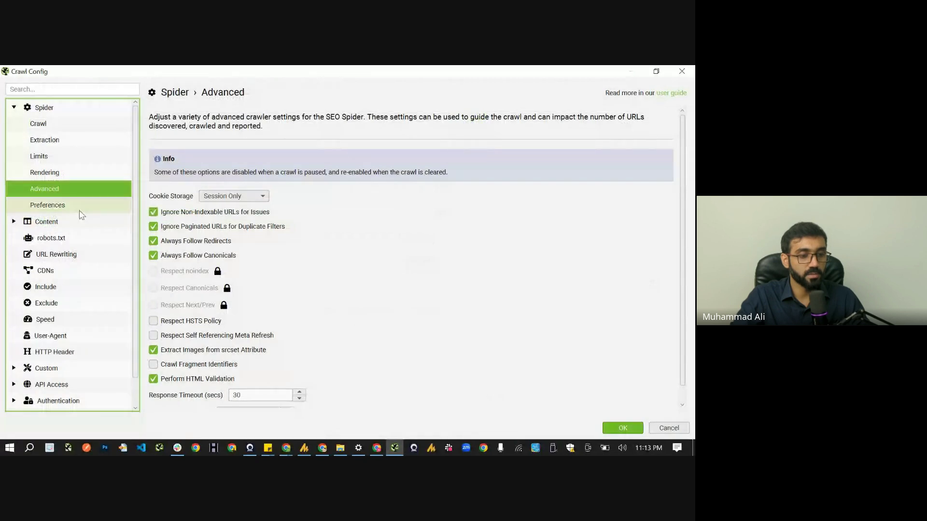
left_click(79, 211)
left_click(73, 173)
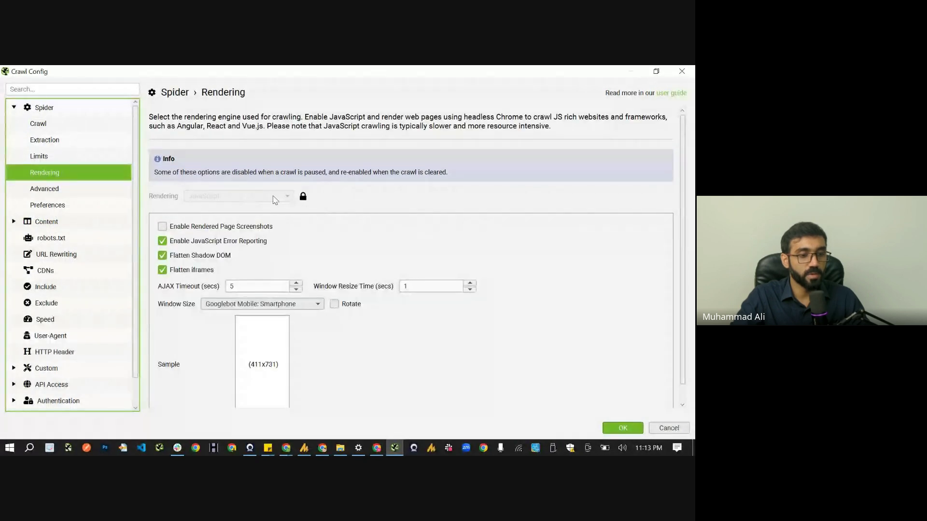
left_click(657, 432)
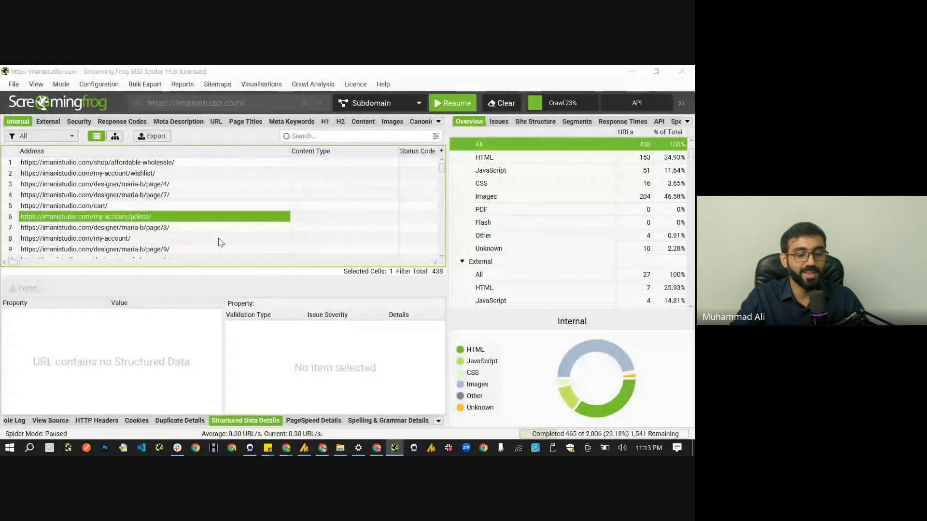
Return to the Audit Checklist and select the Semantic HTML Tag ( Structual Analysis) item under On Page SEO Audit
key("alt+Tab")
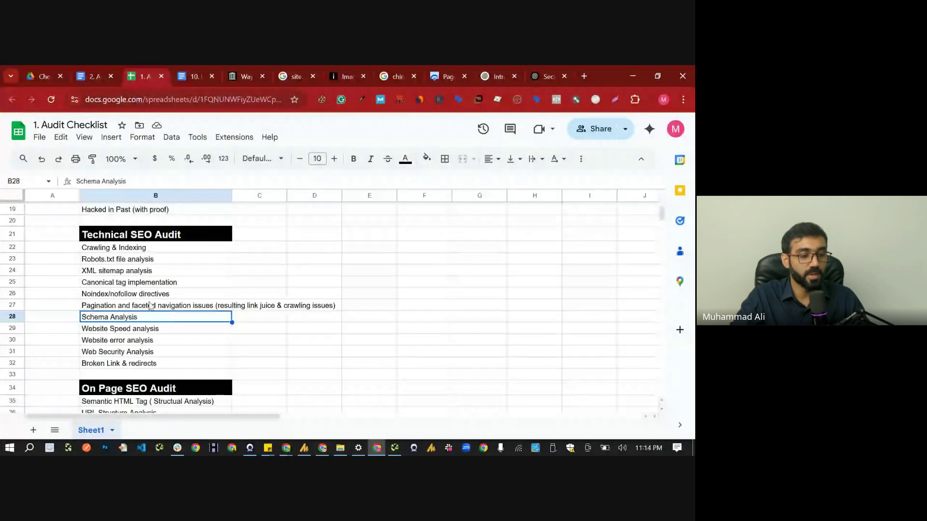
scroll(150, 305, "down", 3)
scroll(151, 305, "down", 2)
left_click(145, 239)
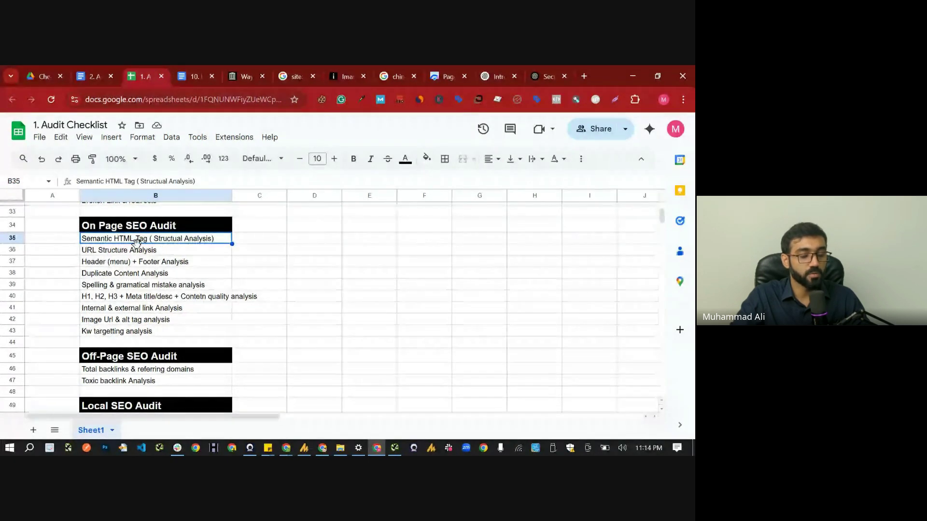
In Screaming Frog, display the H1 data with its filter options and enlarge the H1 issue chart
key("alt+Tab")
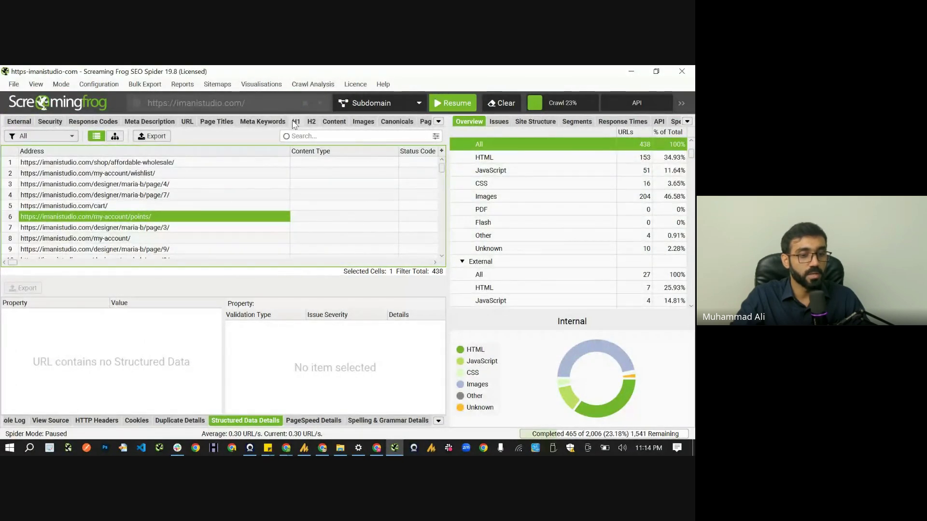
left_click(296, 122)
left_click(58, 136)
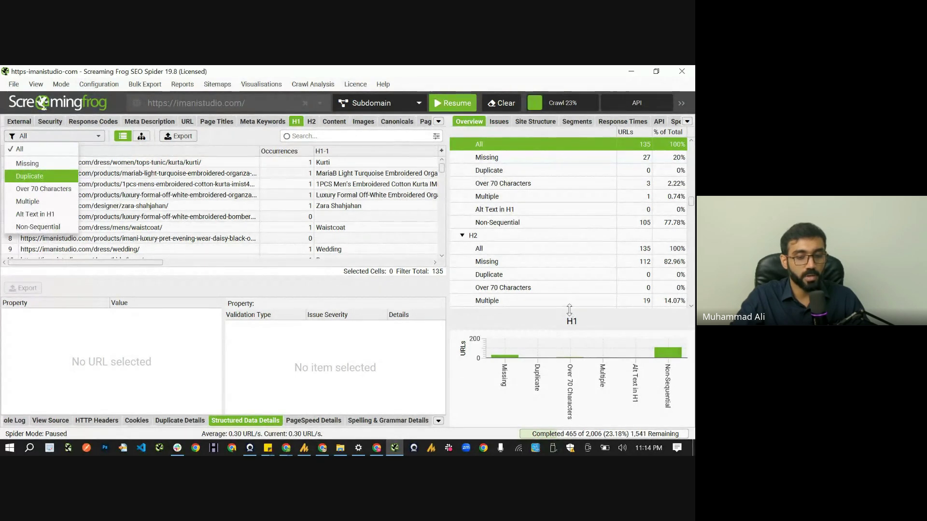
key("Escape")
left_click_drag(569, 309, 569, 143)
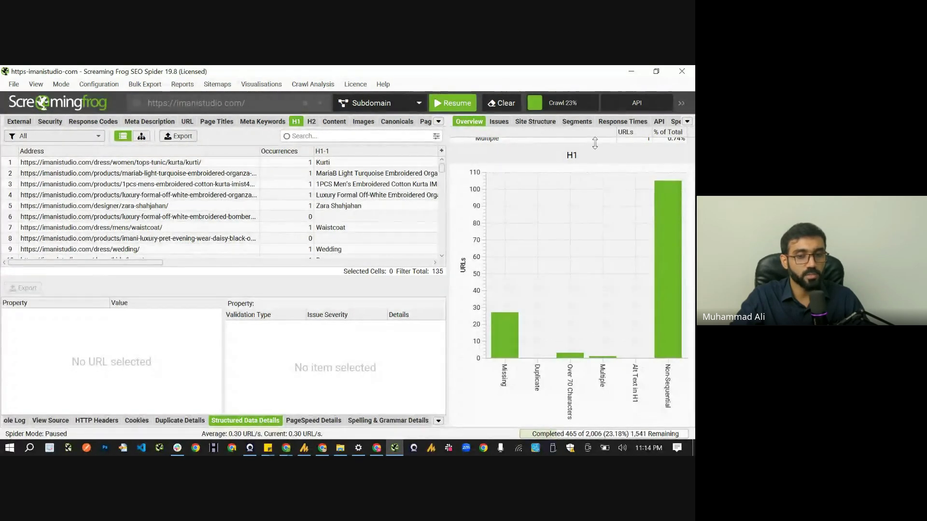
left_click_drag(589, 144, 589, 202)
Select the URL Structure Analysis item in the Audit Checklist and return to the crawled H1 URLs in Screaming Frog
key("alt+Tab")
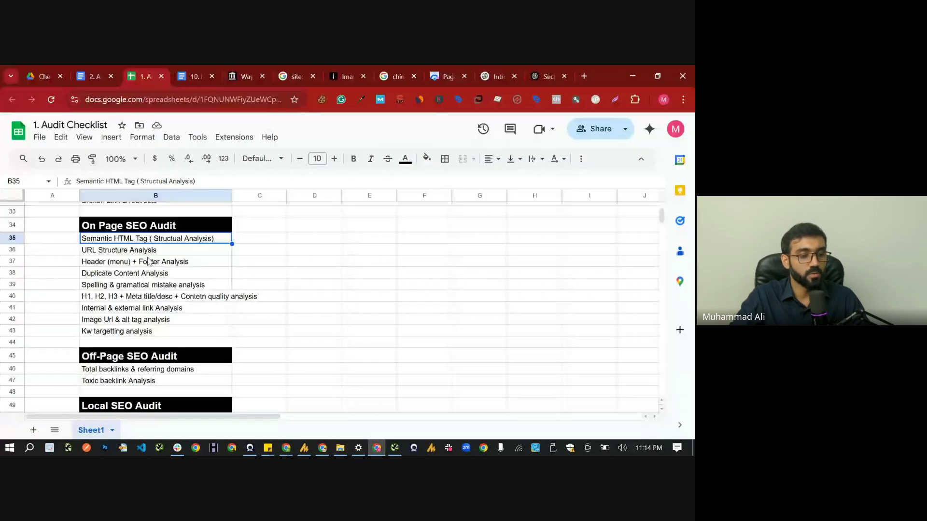
left_click(147, 252)
key("alt+Tab")
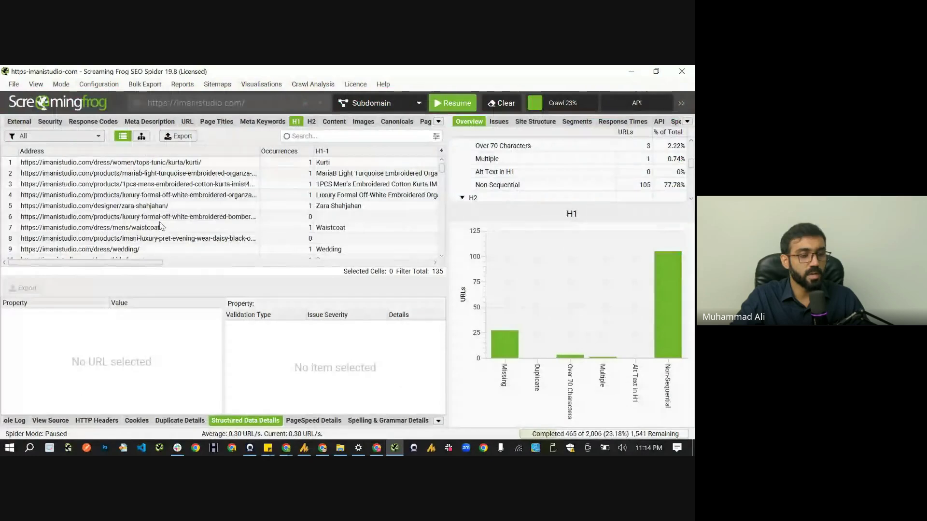
key("alt+Tab")
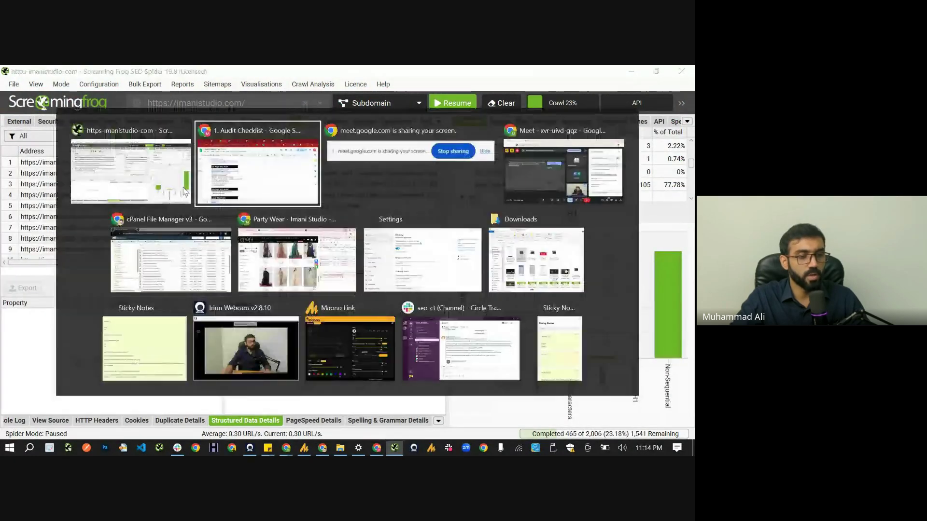
key("alt+Tab")
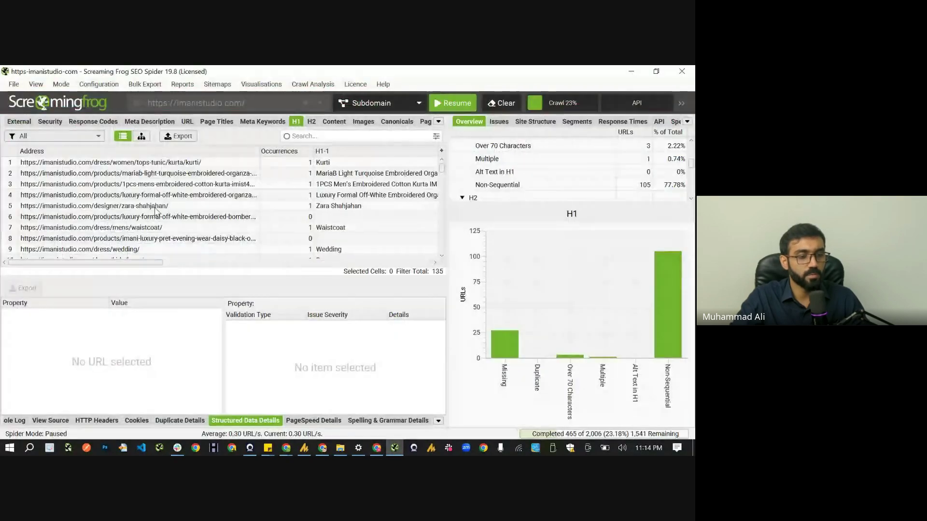
Open the crawled luxury formal off-white embroidered organza product URL in a new browser tab and show its SEO extension summary
left_click(120, 196)
key("alt+Tab")
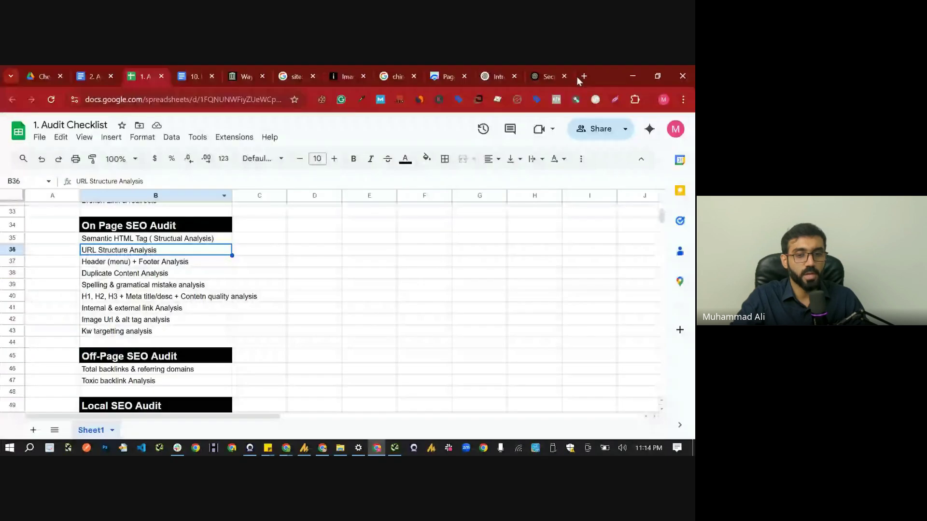
left_click(584, 77)
key("ctrl+v")
key("Return")
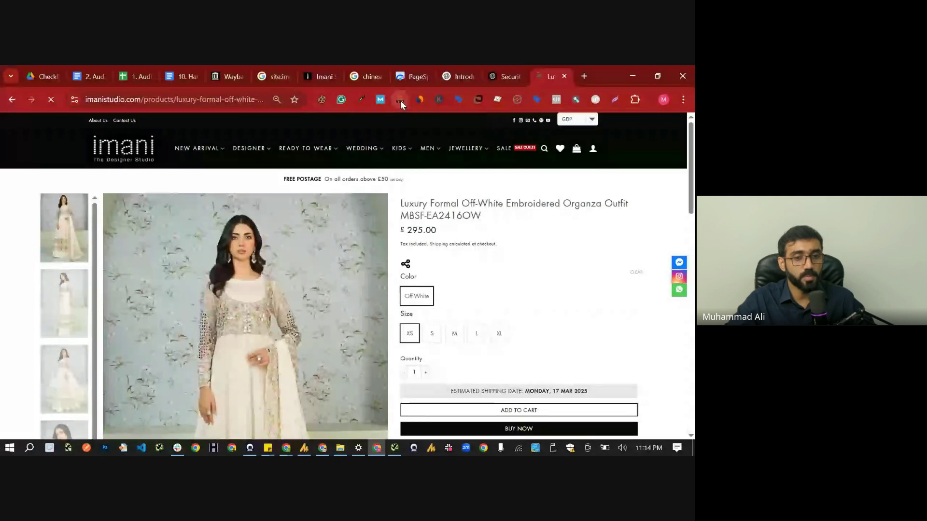
left_click(400, 99)
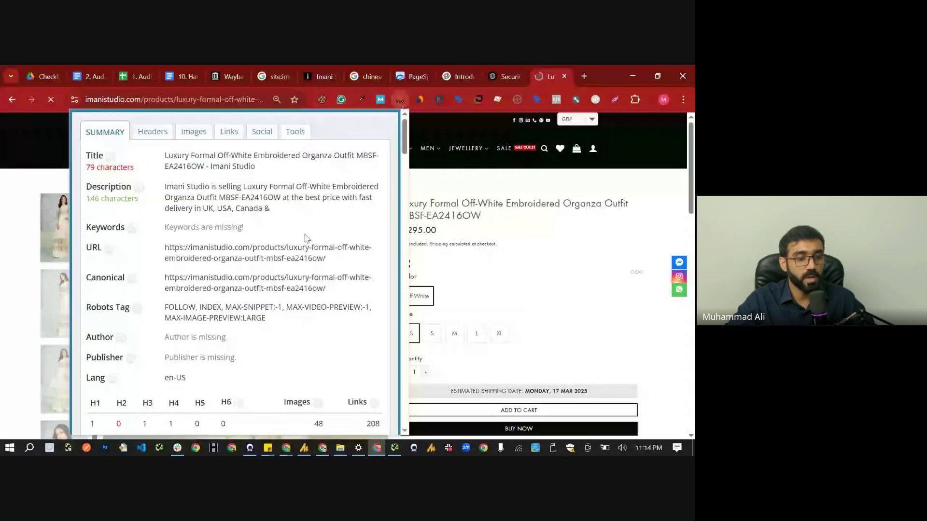
Show the product page's headers in the SEO extension and highlight the Cart, H1 and Related products entries
left_click(153, 132)
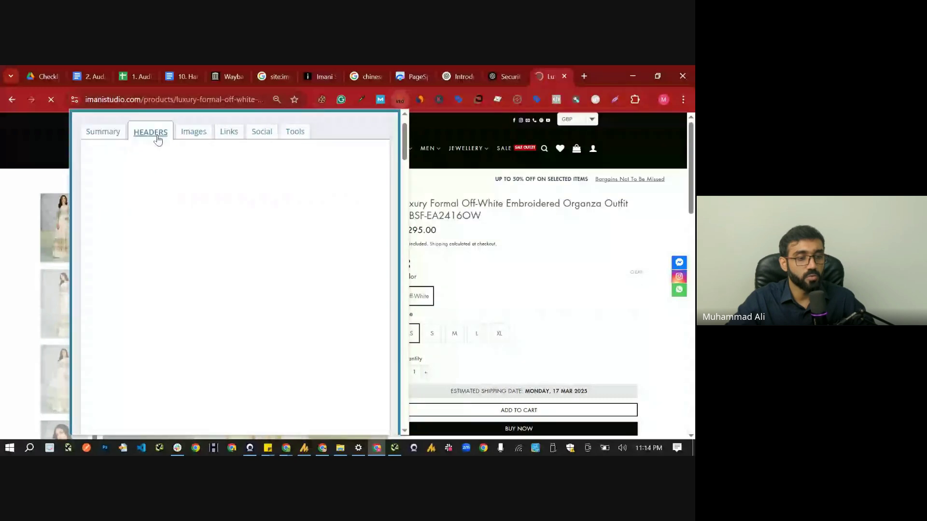
triple_click(158, 223)
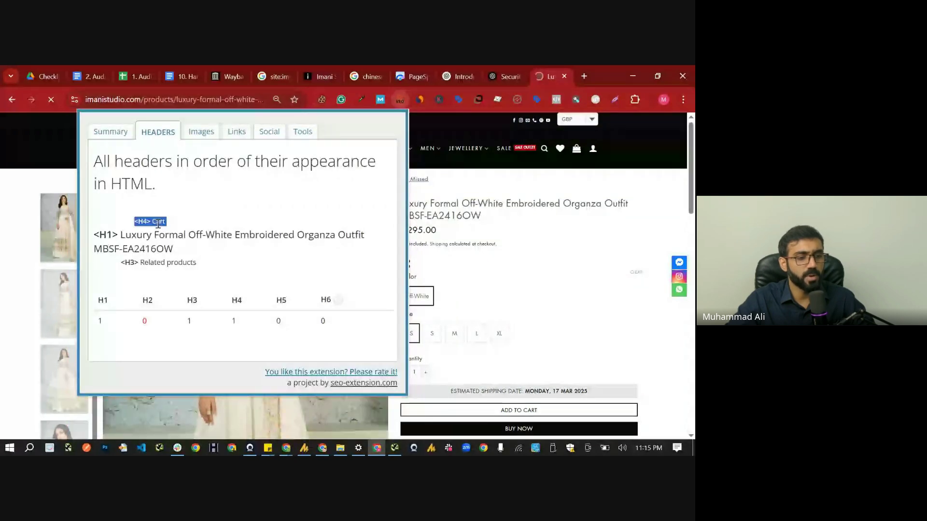
left_click_drag(120, 234, 186, 259)
left_click(194, 267)
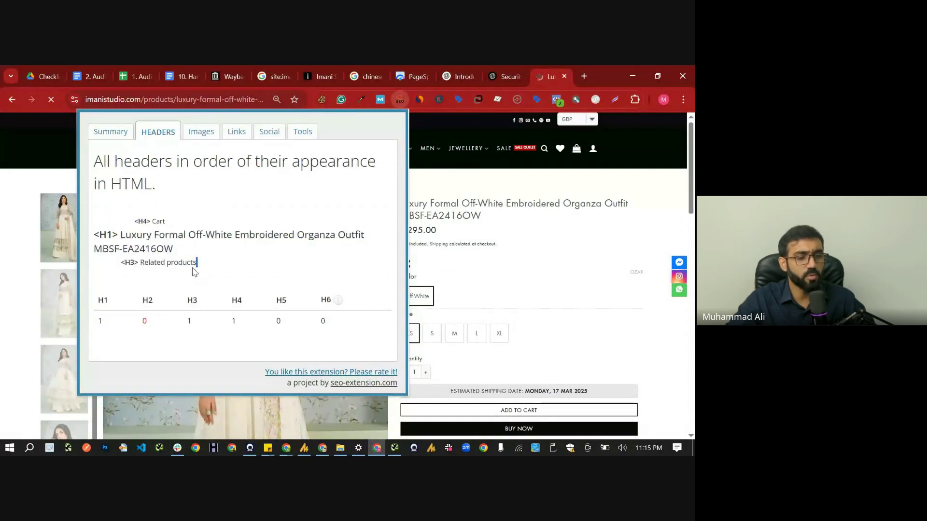
triple_click(194, 267)
double_click(149, 263)
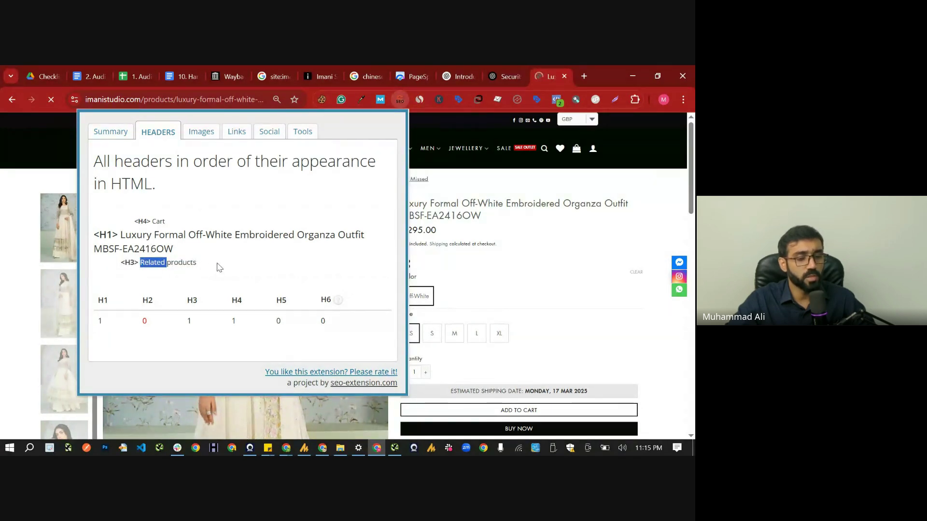
Close the extension summary and examine the Information and Policies headings in the product page's footer
left_click(602, 302)
scroll(602, 303, "down", 15)
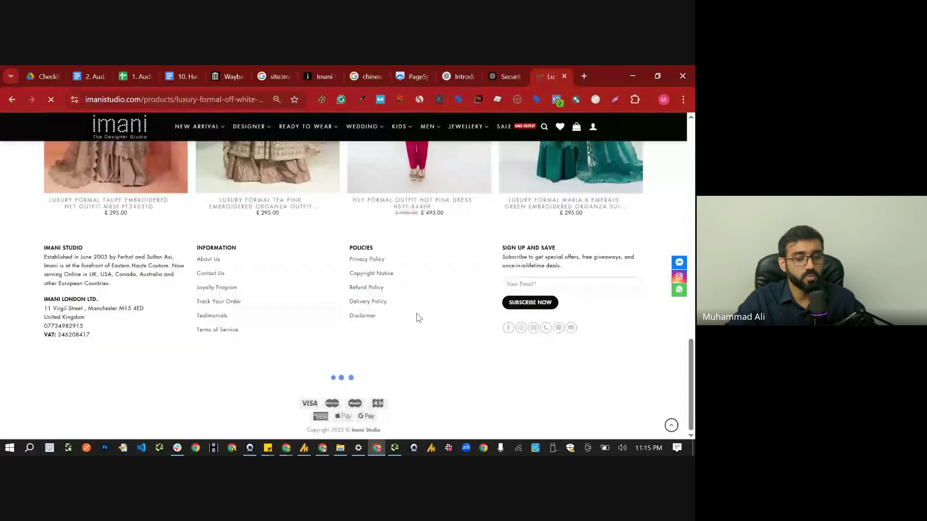
double_click(203, 247)
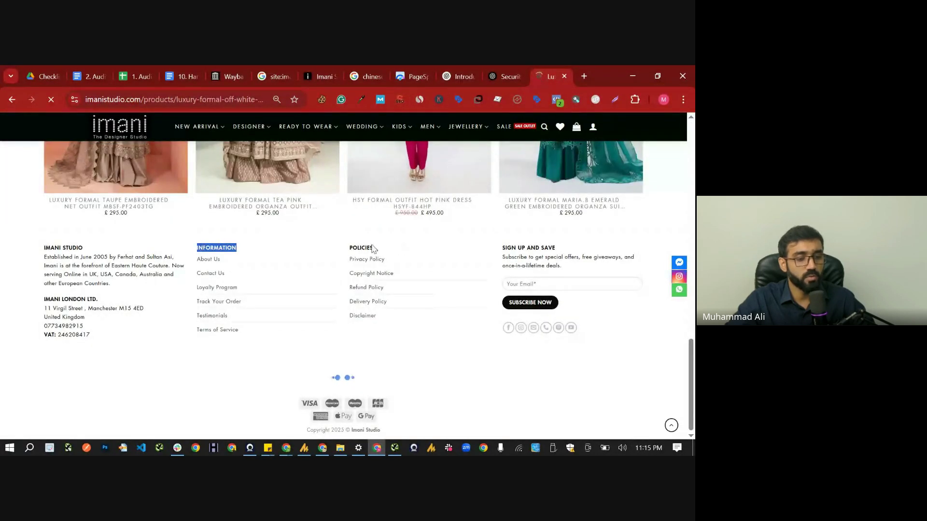
double_click(353, 248)
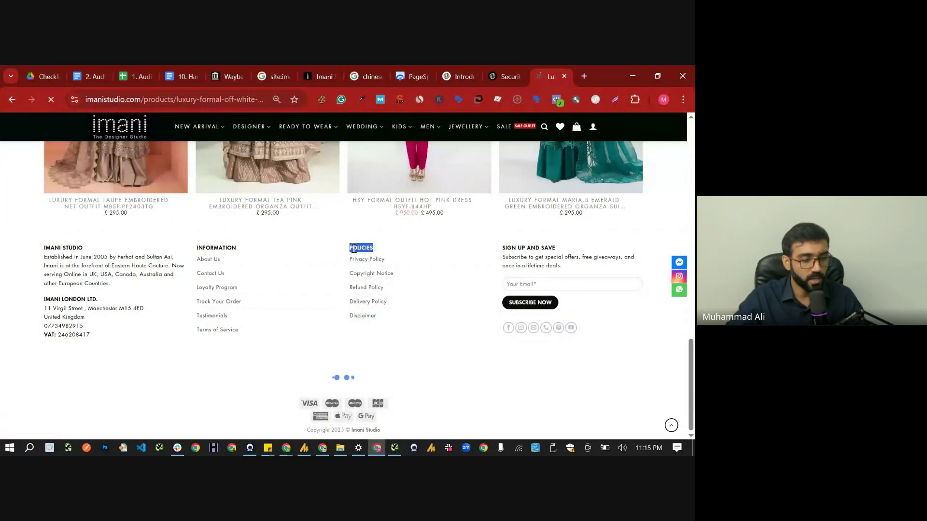
Select Header (menu) + Footer Analysis in the Audit Checklist, then bring up the product page and move its tab beside the audit documents
key("alt+Tab")
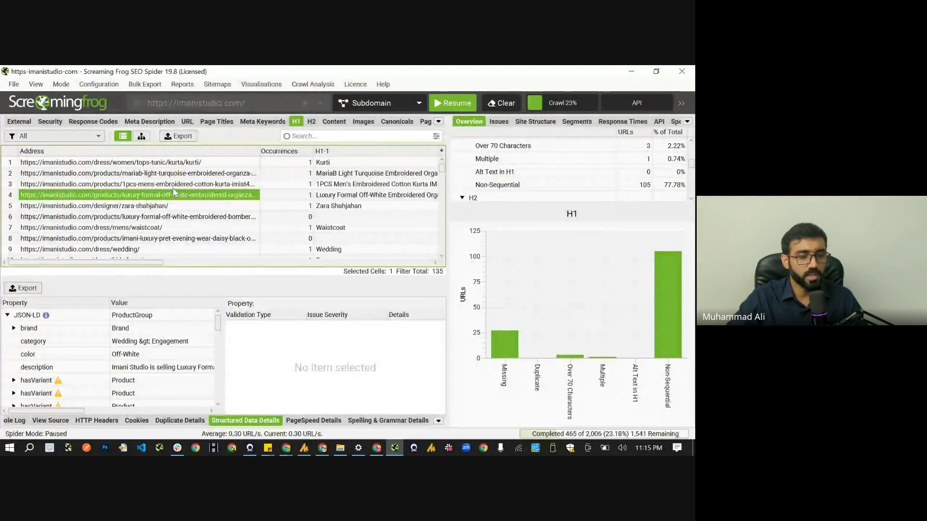
key("alt+Tab")
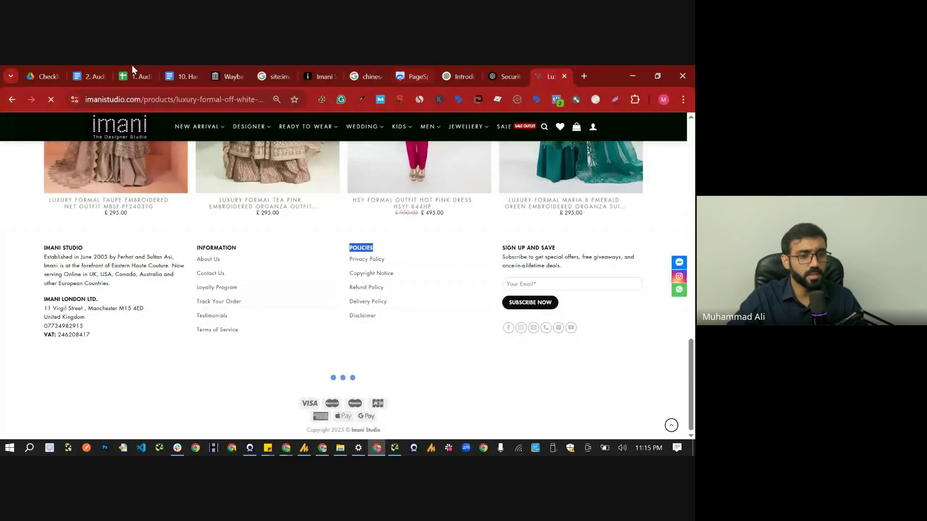
left_click(107, 73)
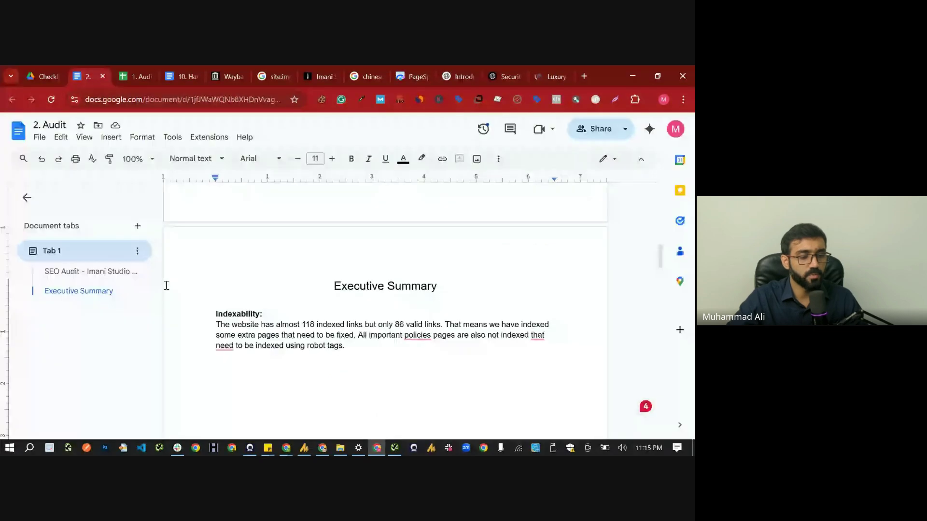
left_click(155, 68)
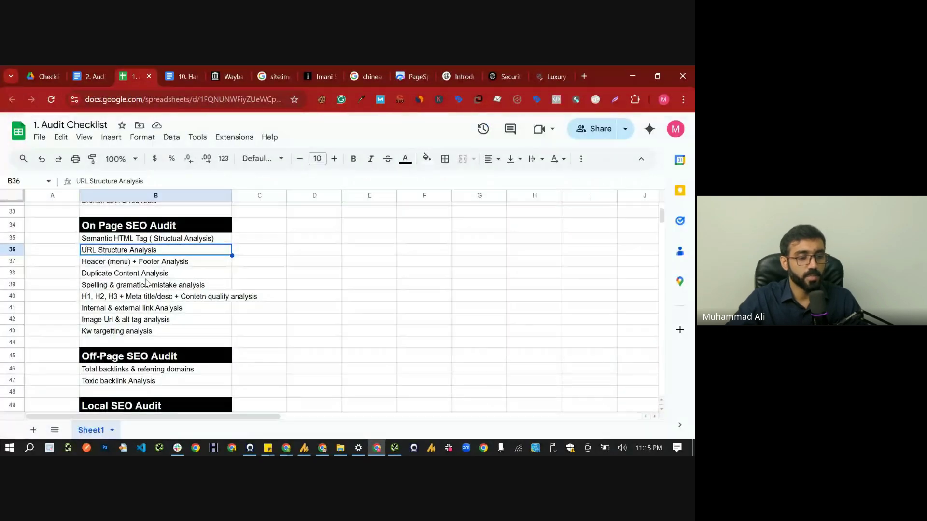
left_click(135, 263)
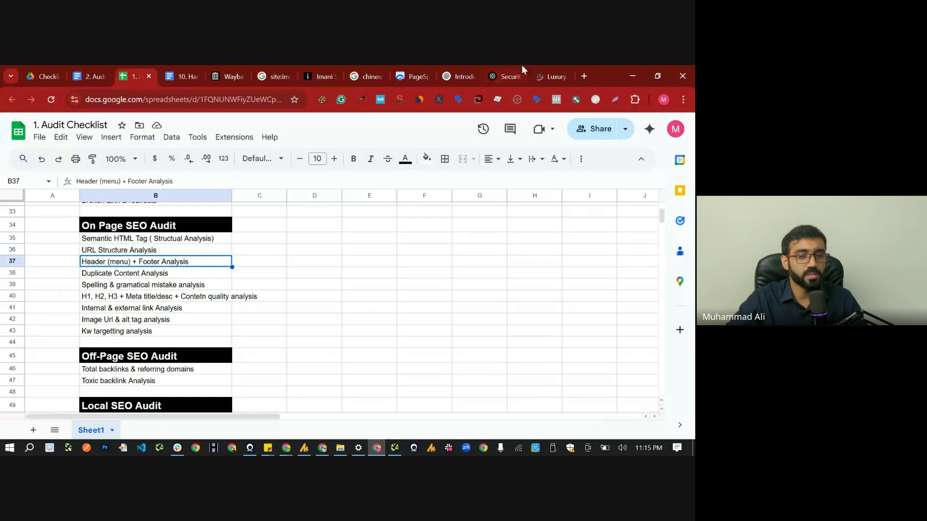
left_click_drag(554, 70, 209, 65)
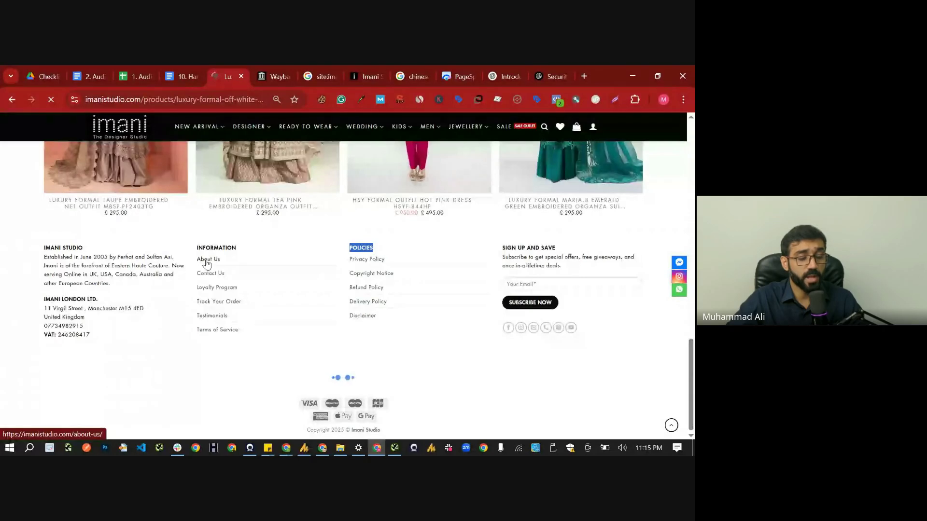
Select the Duplicate Content Analysis item in the Audit Checklist and display the Content data in Screaming Frog
left_click(128, 68)
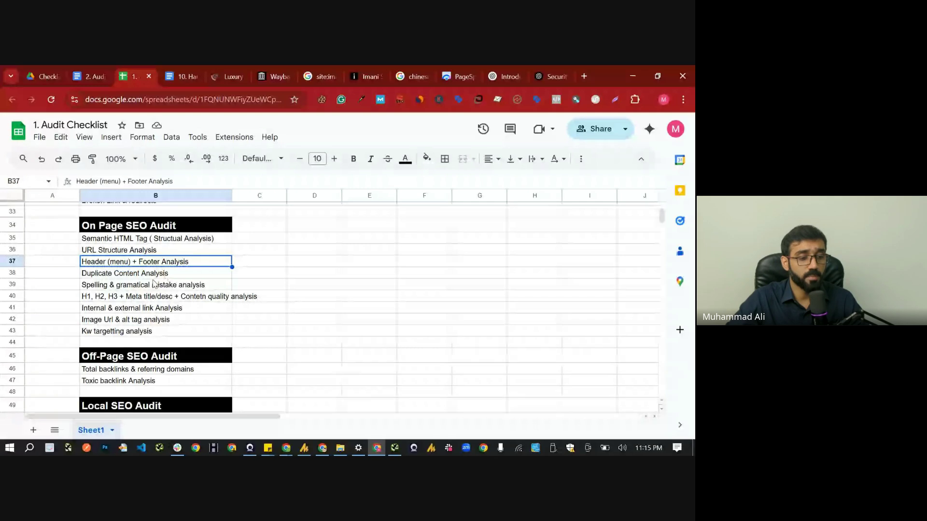
left_click(151, 277)
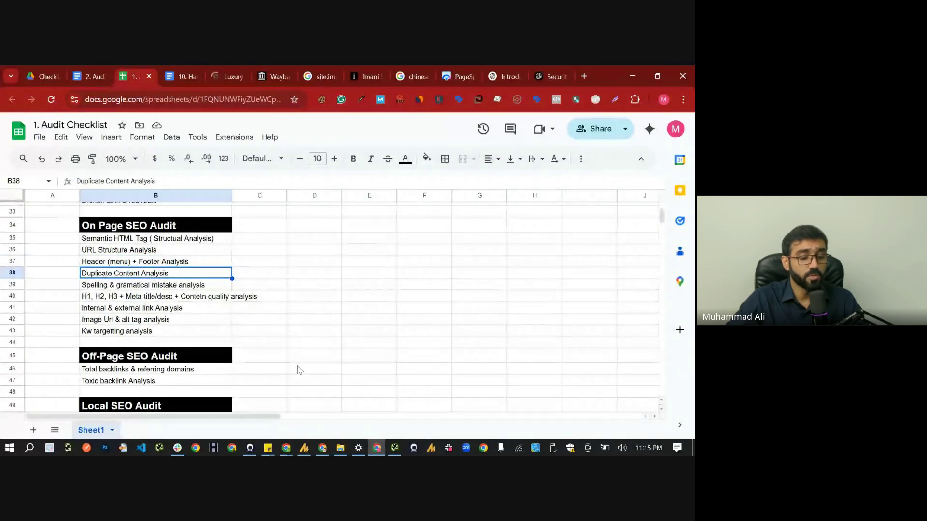
left_click(394, 448)
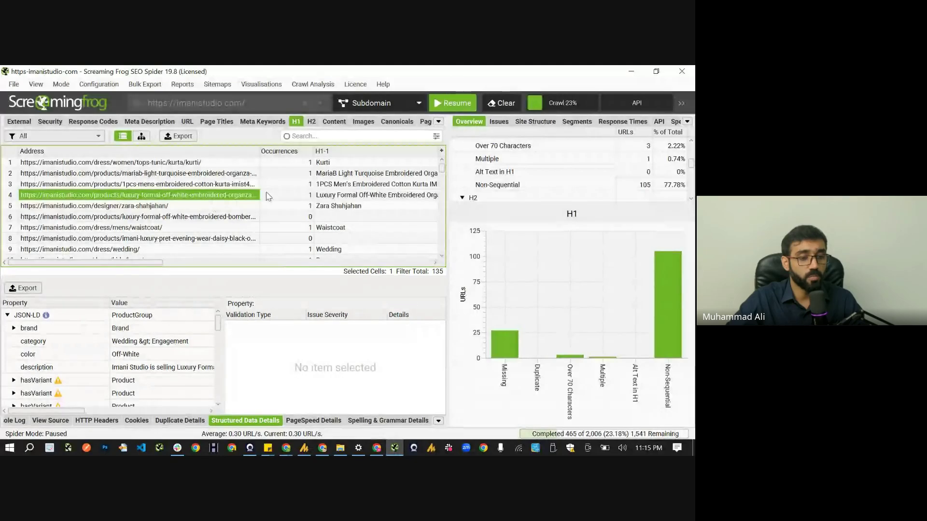
scroll(180, 125, "down", 2)
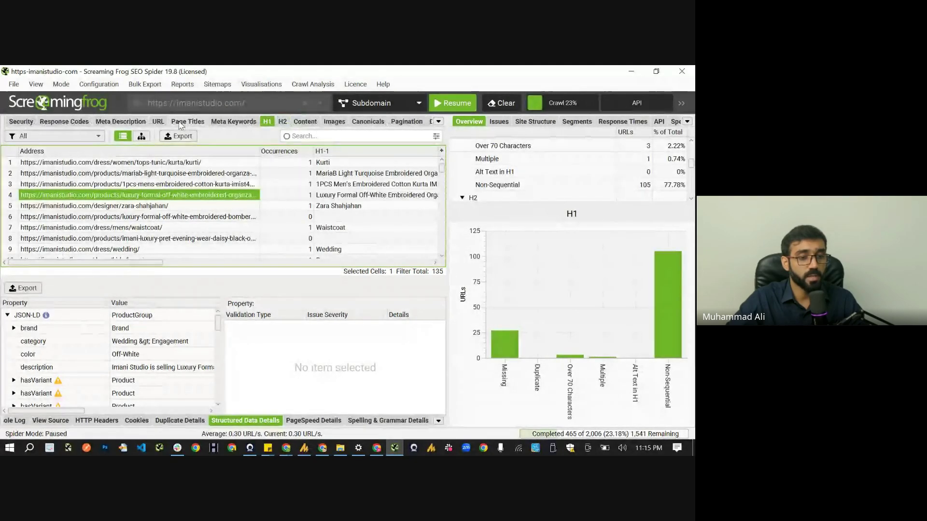
scroll(180, 125, "down", 1)
left_click(291, 121)
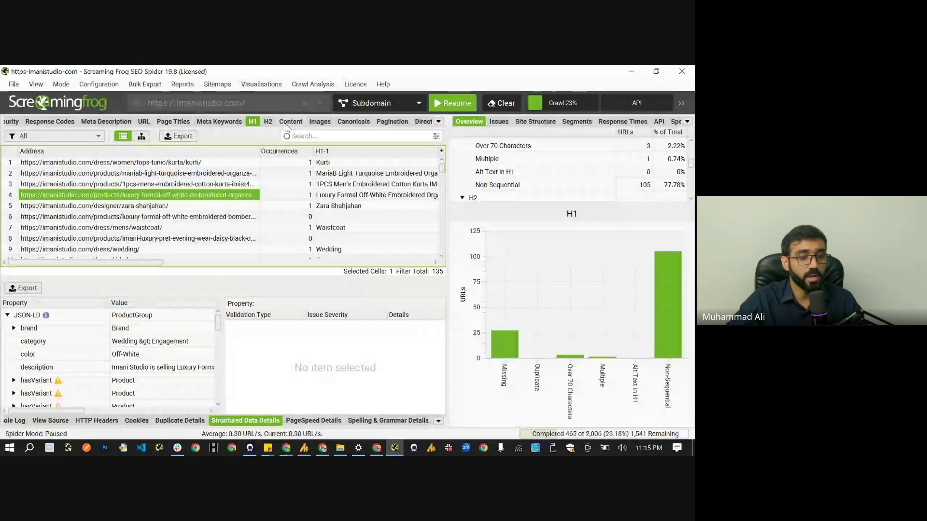
Review the content filter options and restrict the crawled pages to Exact Duplicates
left_click(66, 136)
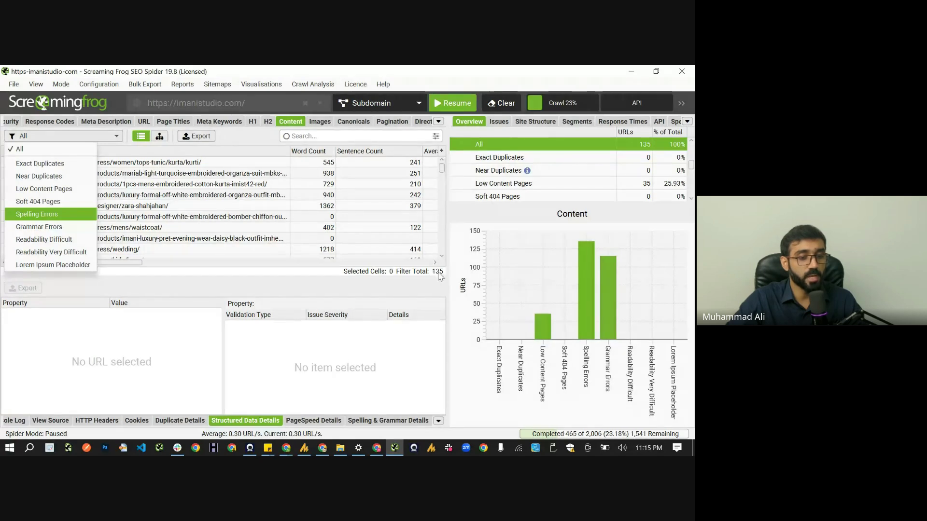
left_click(174, 198)
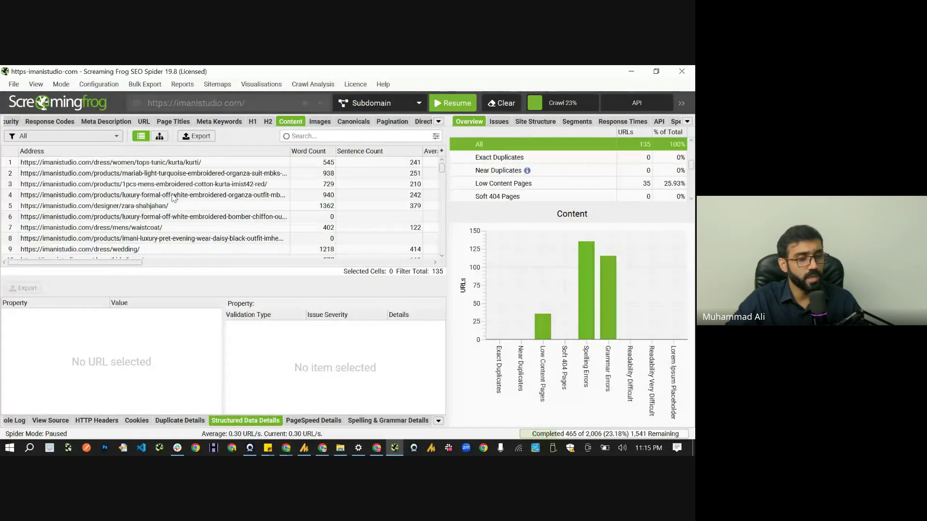
left_click(173, 195)
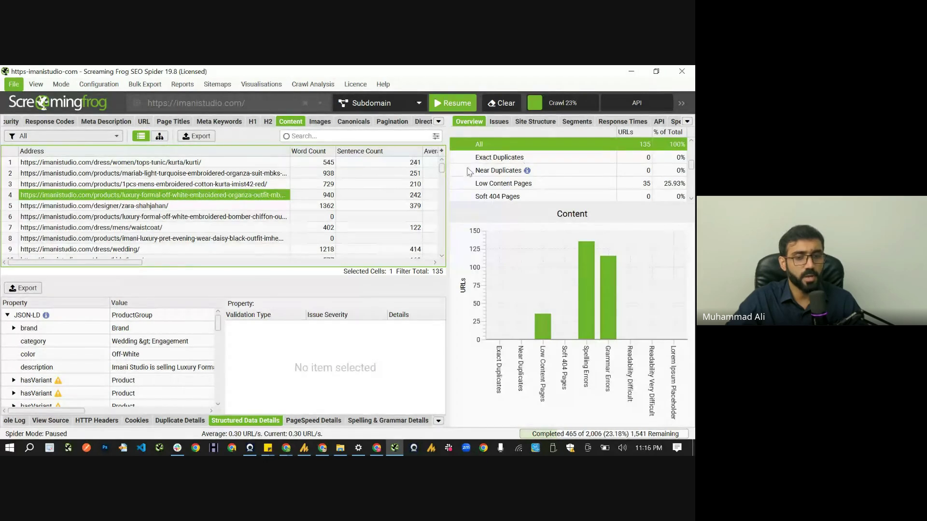
left_click(483, 161)
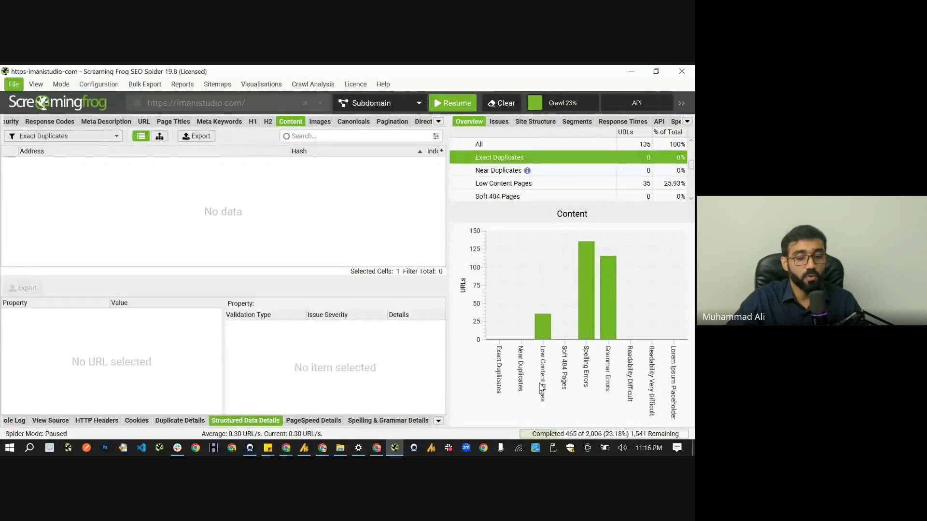
In the Audit Checklist, go through the spelling and grammatical mistake item and select the H1, H2, H3 + Meta title/desc item
key("alt+Tab")
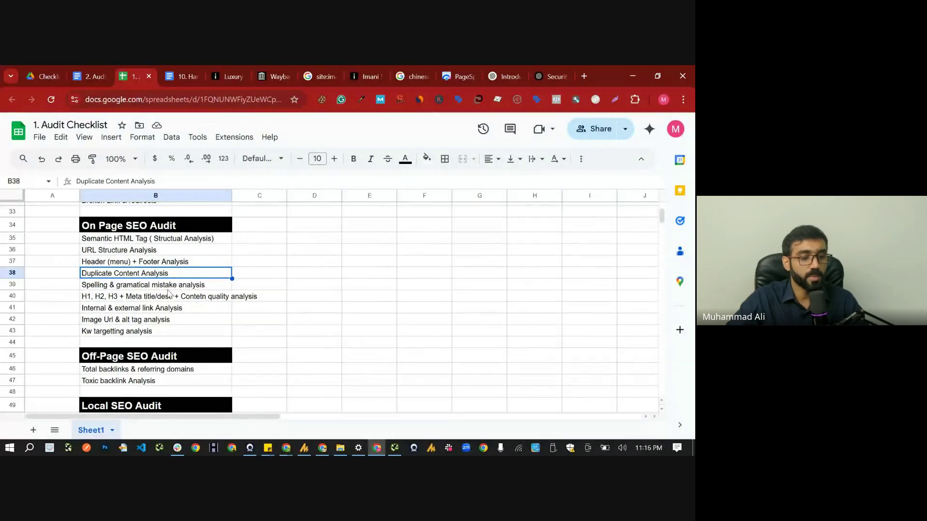
left_click(170, 286)
left_click(177, 275)
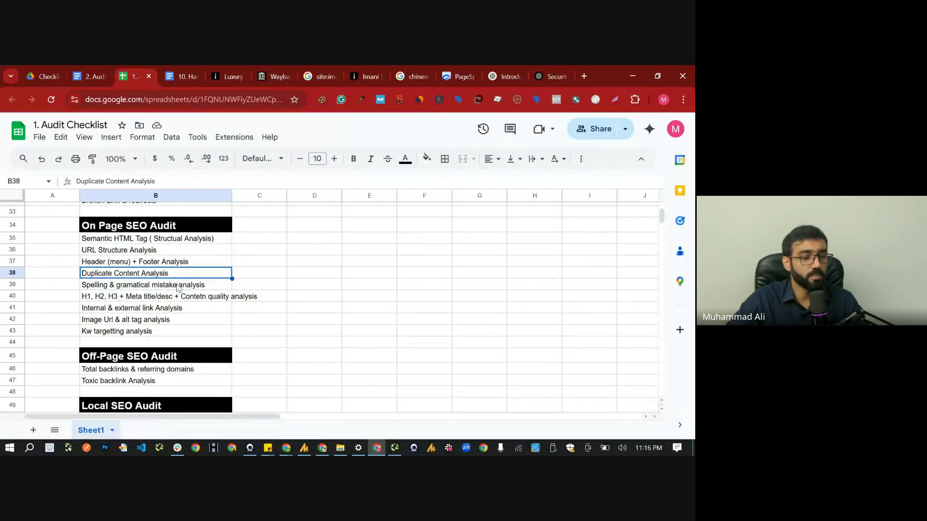
left_click(177, 285)
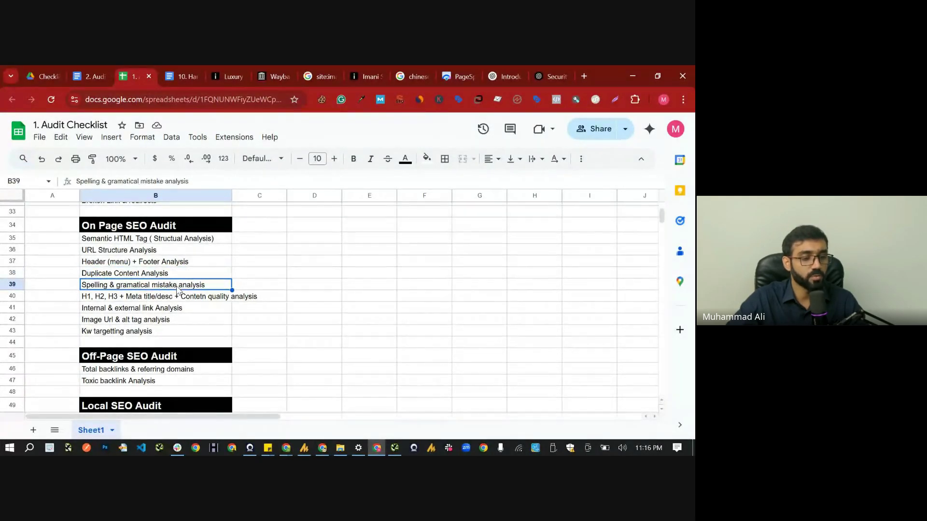
left_click(100, 299)
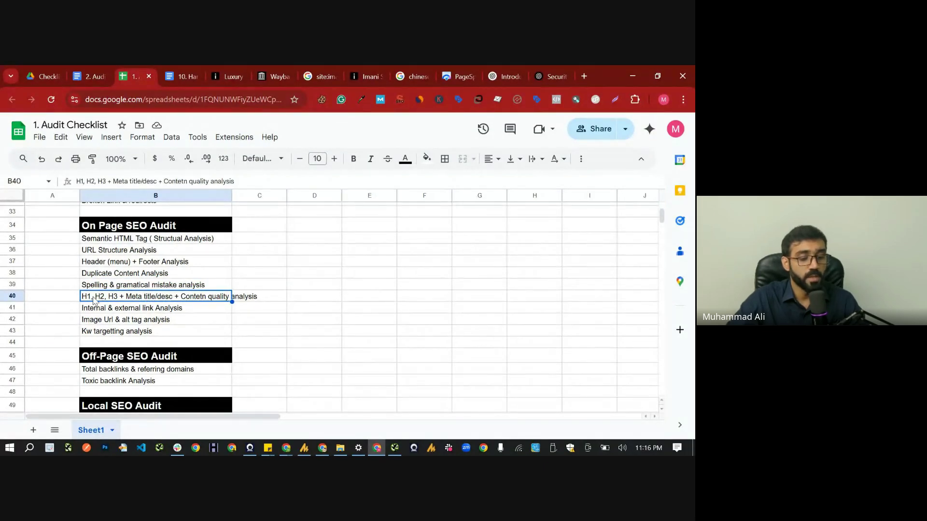
Display the H2 data in Screaming Frog and examine its length and indexability columns
key("alt+Tab")
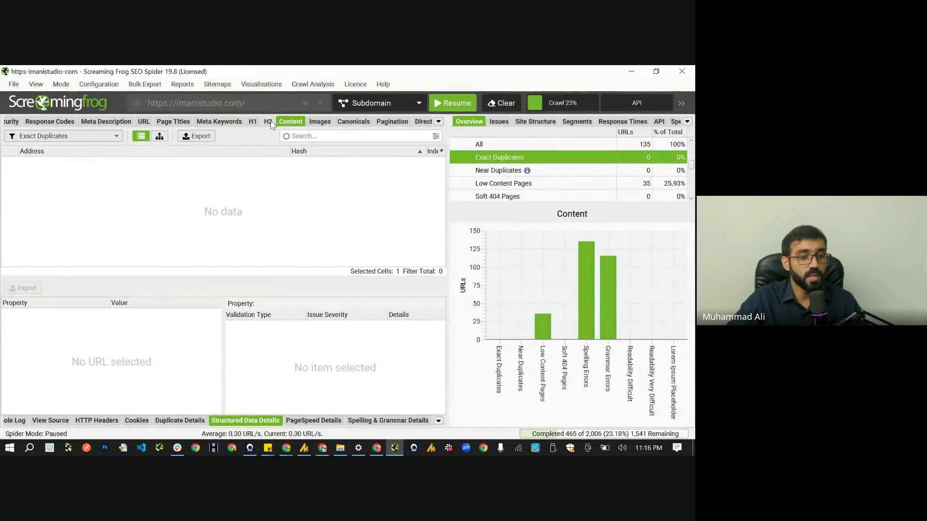
left_click(270, 122)
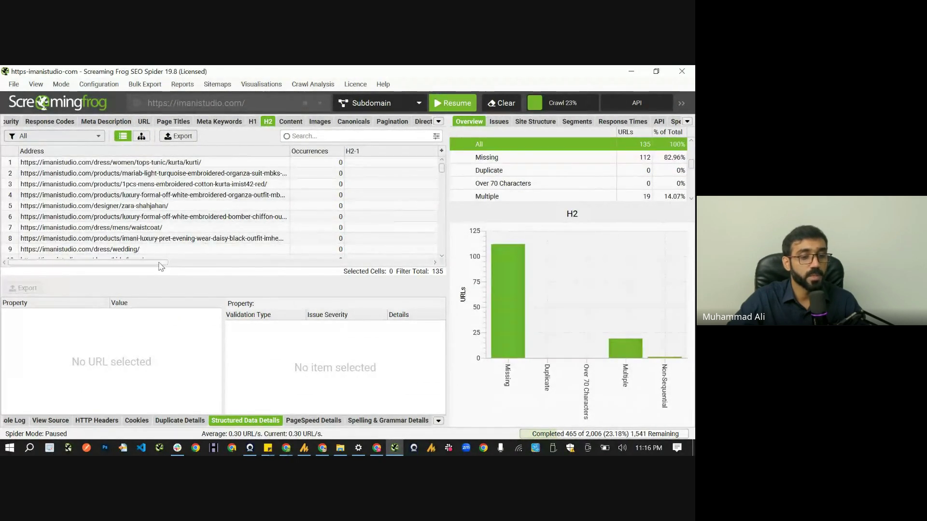
left_click_drag(159, 262, 434, 263)
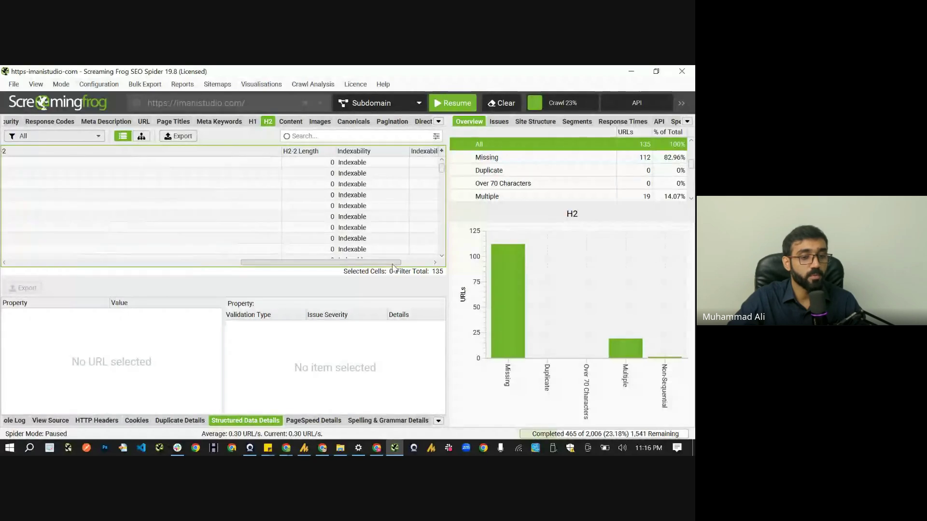
Open the Custom Extraction configuration, examine the //h3 XPath of the "h3 as it is" extractor, and leave without saving
left_click(99, 84)
mouse_move(115, 264)
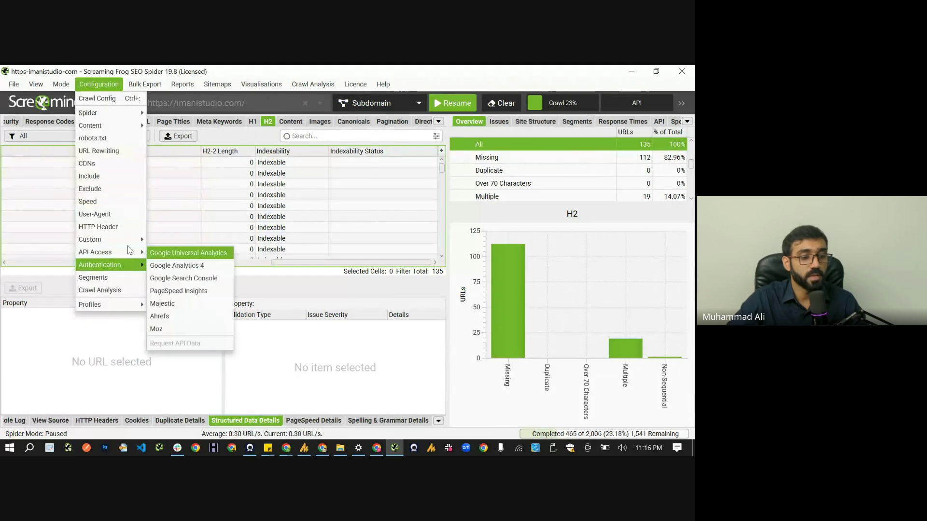
mouse_move(111, 240)
left_click(180, 253)
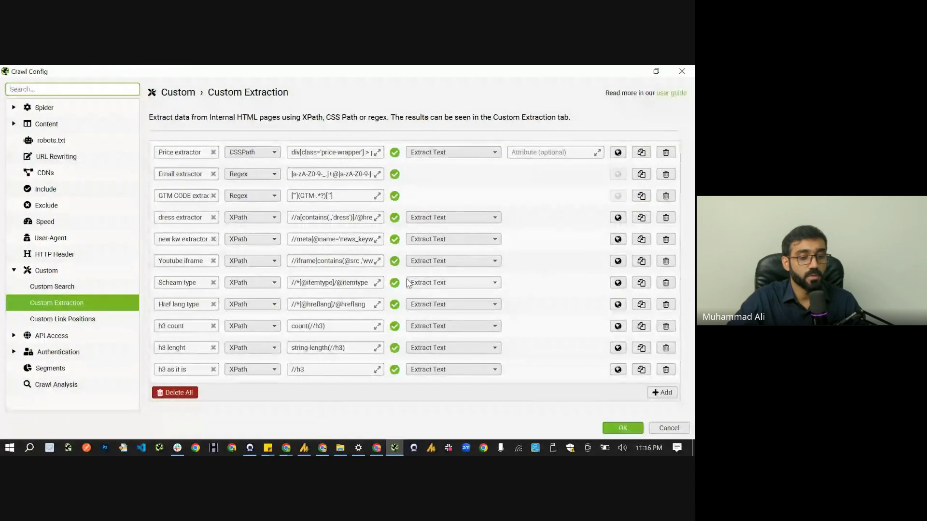
left_click_drag(311, 370, 284, 369)
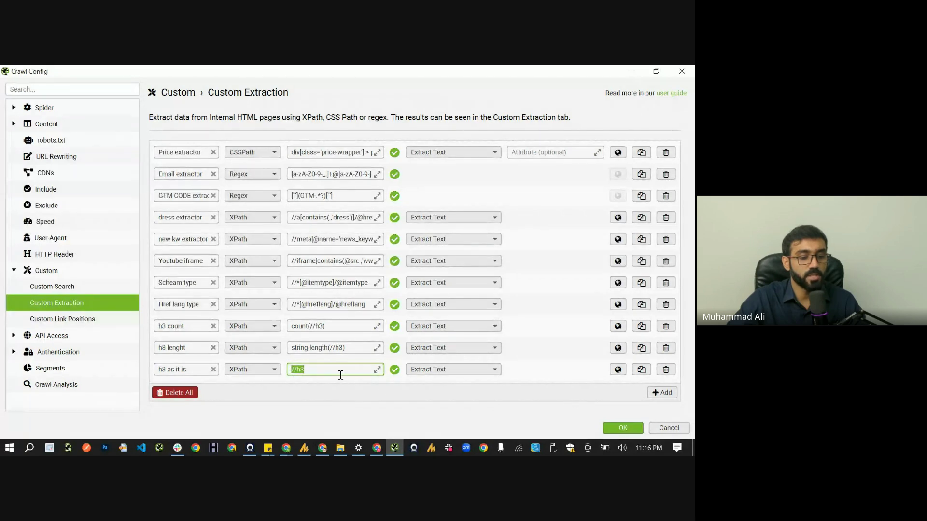
left_click(661, 429)
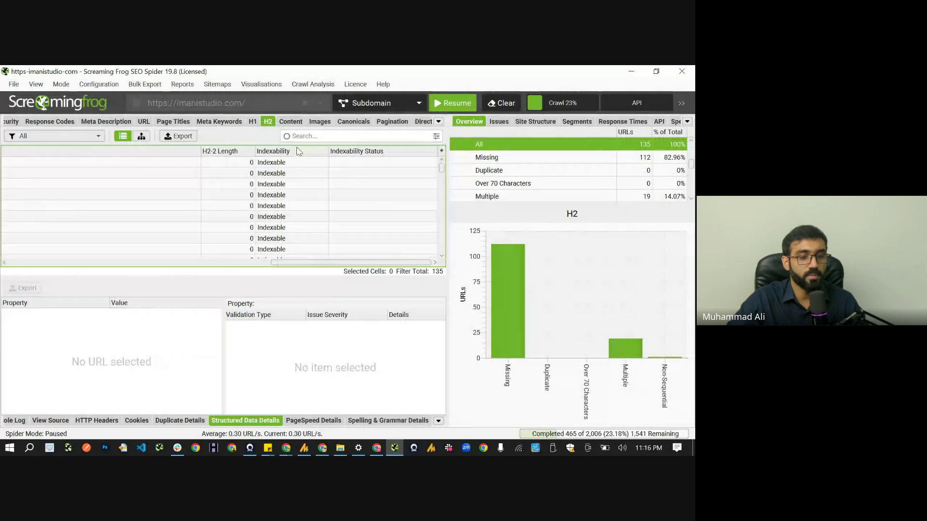
Display the Custom Extraction results for the crawled URLs
scroll(299, 123, "right", 5)
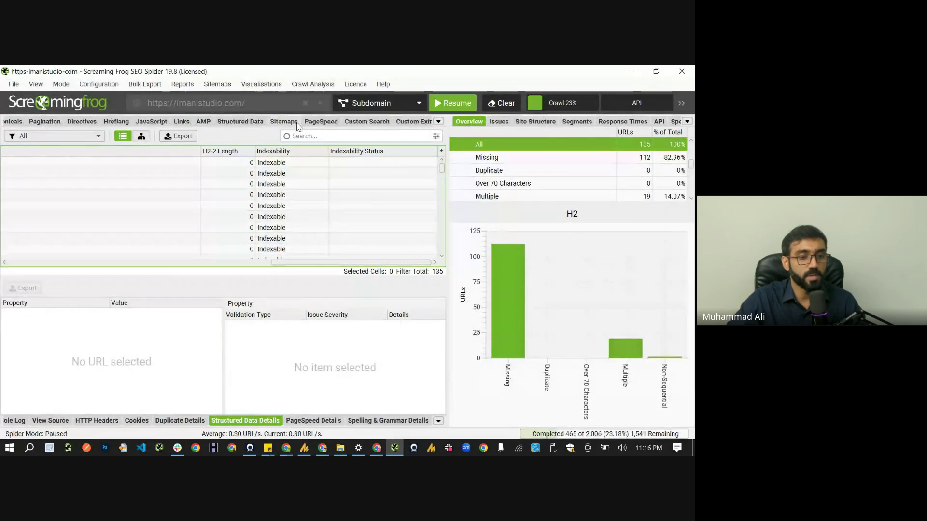
scroll(299, 124, "right", 2)
left_click(338, 122)
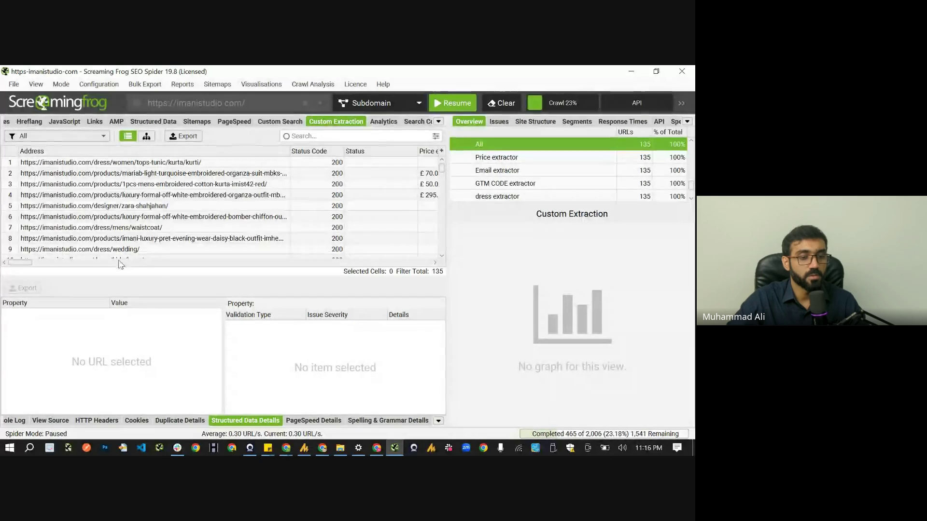
Open the Custom Extraction configuration, examine the string-length(//h3) XPath of the "h3 lenght" extractor, and leave without saving
scroll(87, 265, "right", 5)
scroll(88, 265, "right", 4)
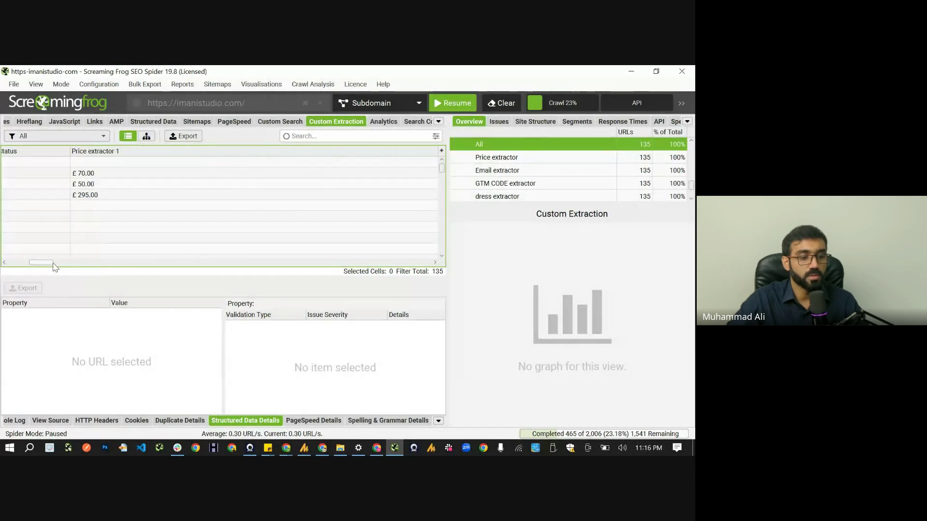
left_click(97, 84)
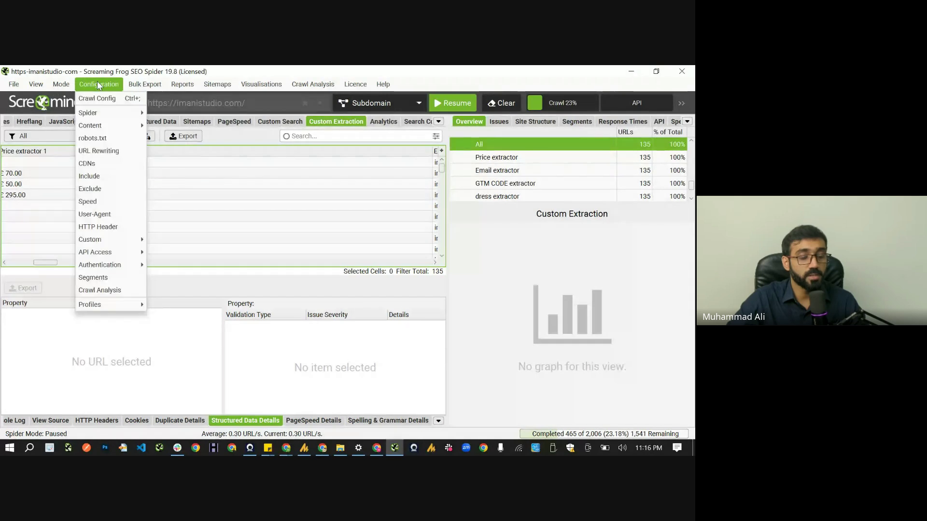
mouse_move(118, 263)
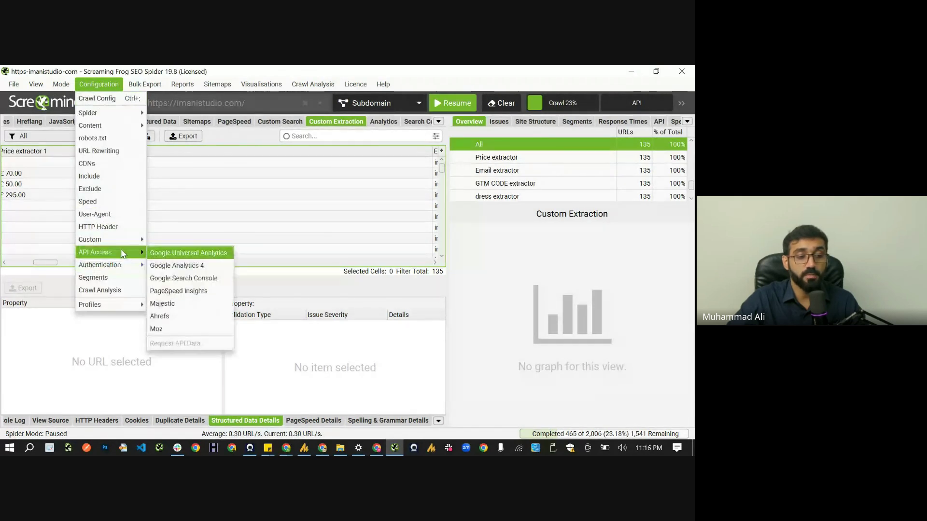
mouse_move(126, 240)
left_click(190, 254)
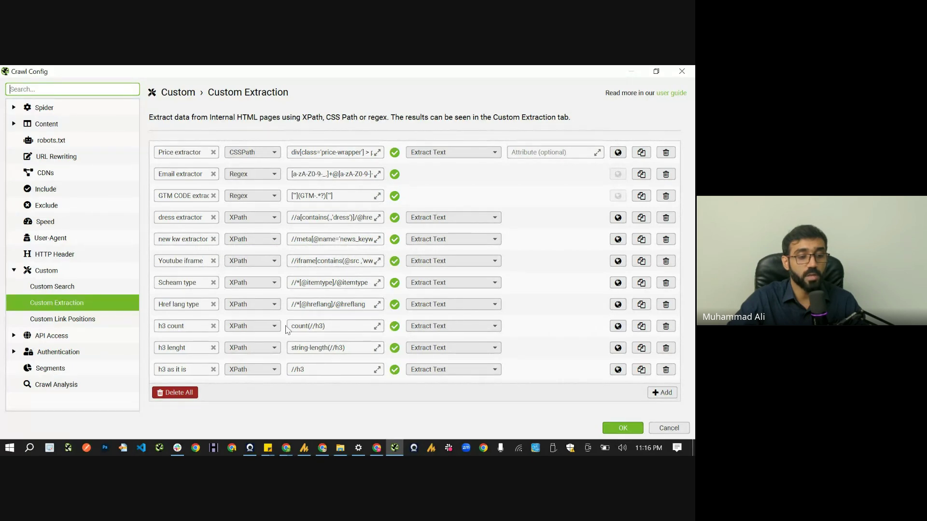
double_click(320, 351)
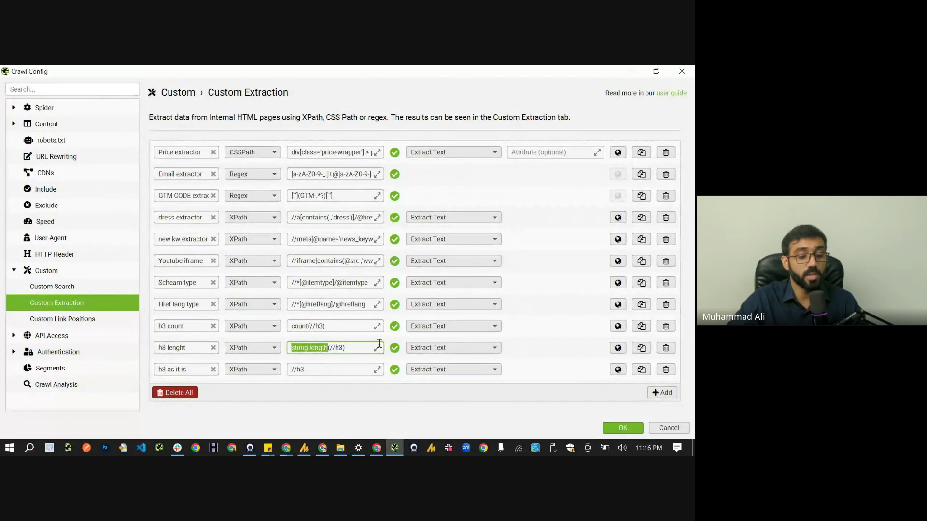
left_click(669, 429)
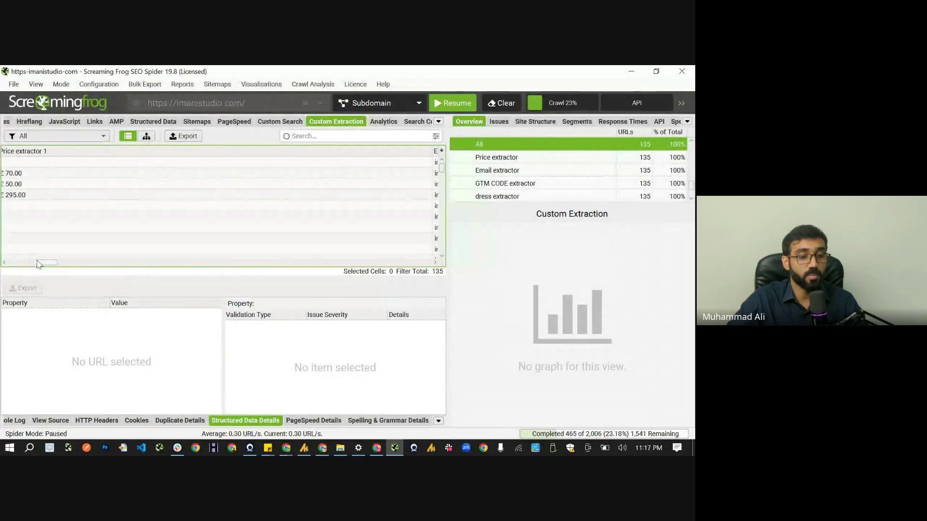
Examine the "h3 as it is" columns in the Custom Extraction results for the crawled URLs
left_click_drag(39, 264, 355, 255)
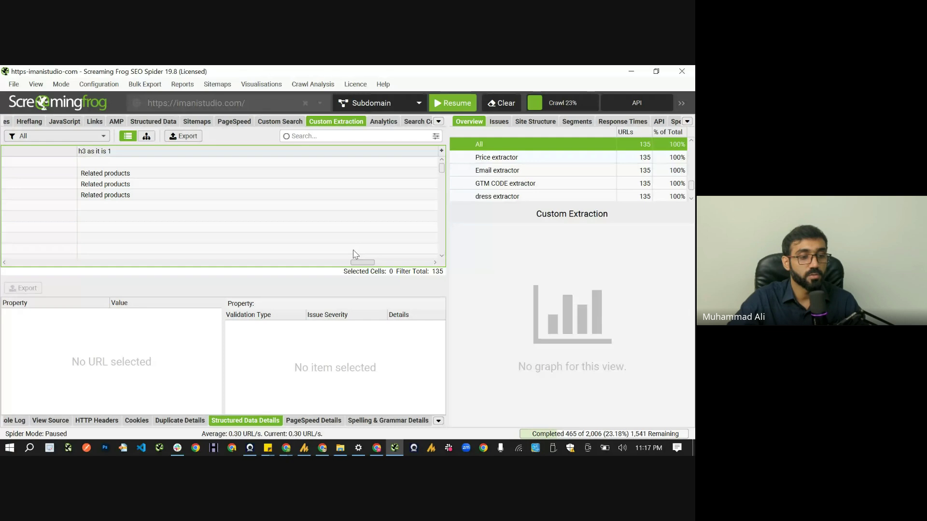
left_click(138, 174)
left_click(173, 195)
left_click_drag(367, 264, 387, 263)
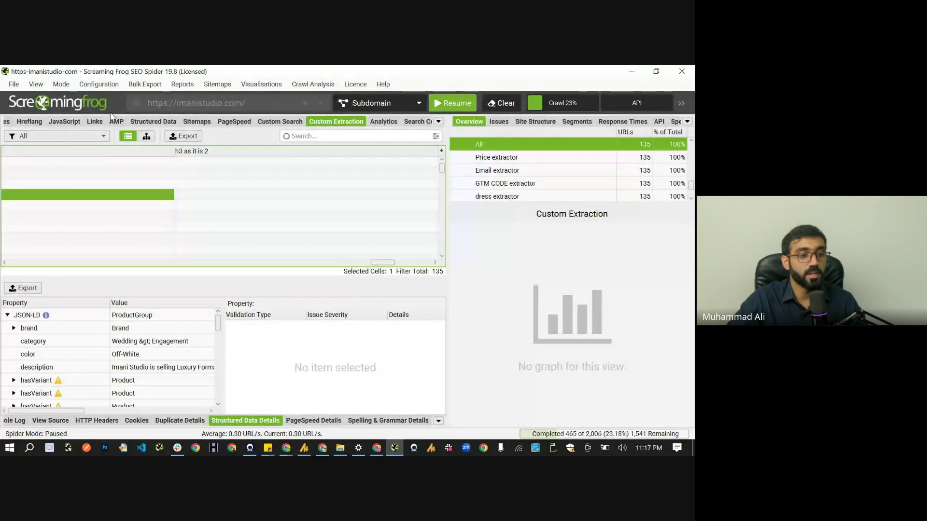
left_click(99, 84)
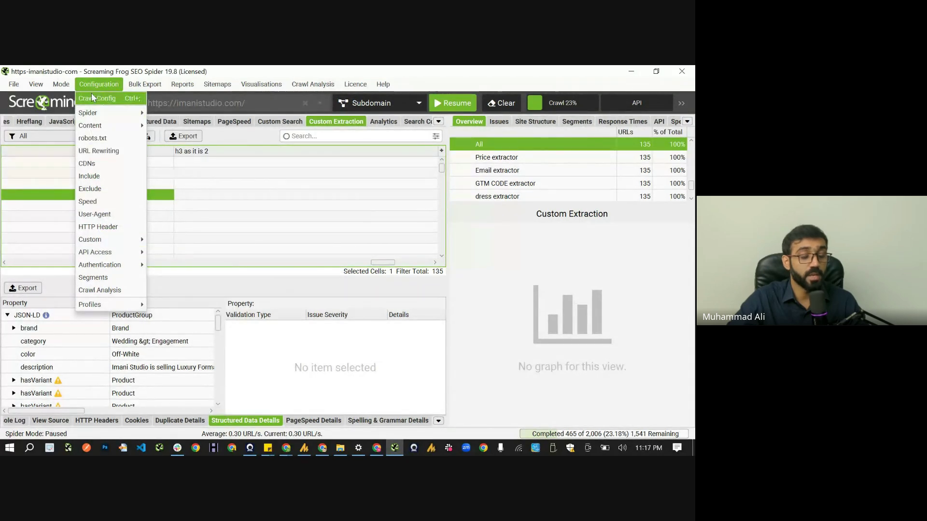
mouse_move(111, 240)
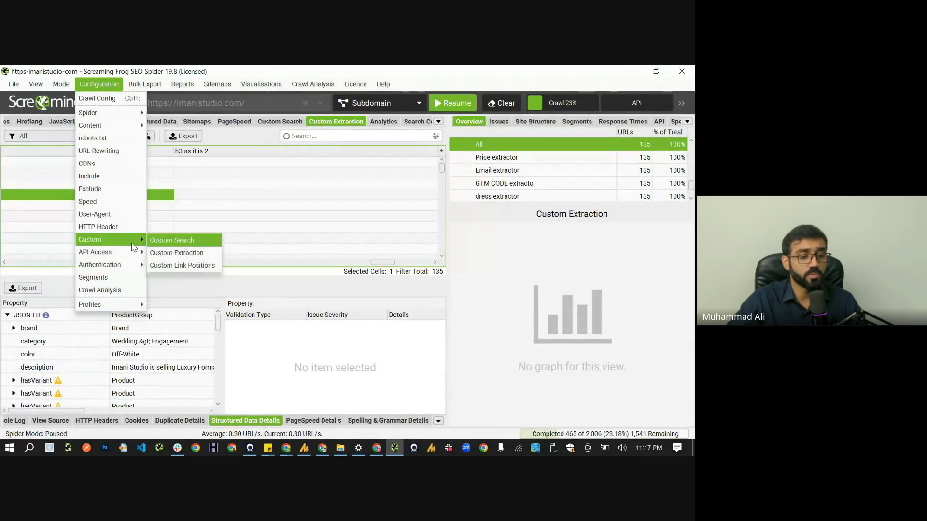
left_click(189, 227)
Display the Content data in Screaming Frog and look through its available filters, down to Readability Very Difficult and Lorem Ipsum Placeholder
key("alt+Tab")
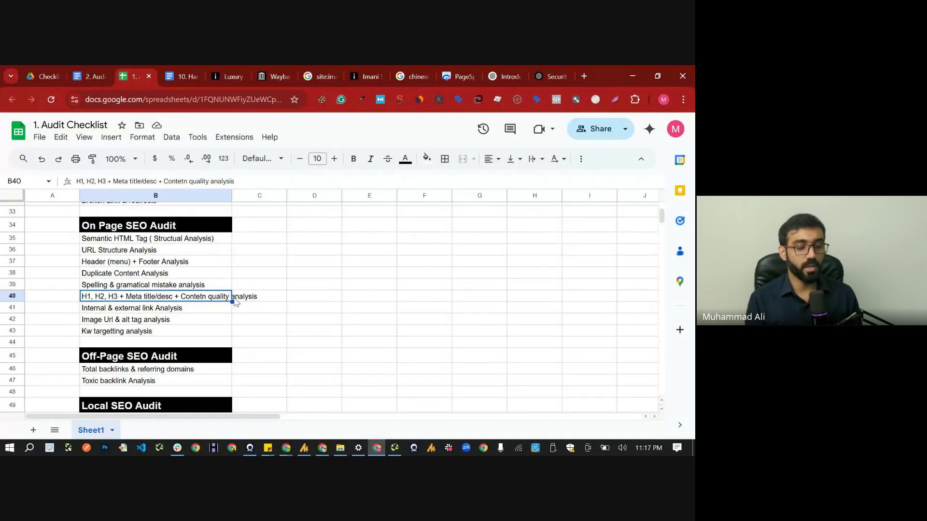
key("alt+Tab")
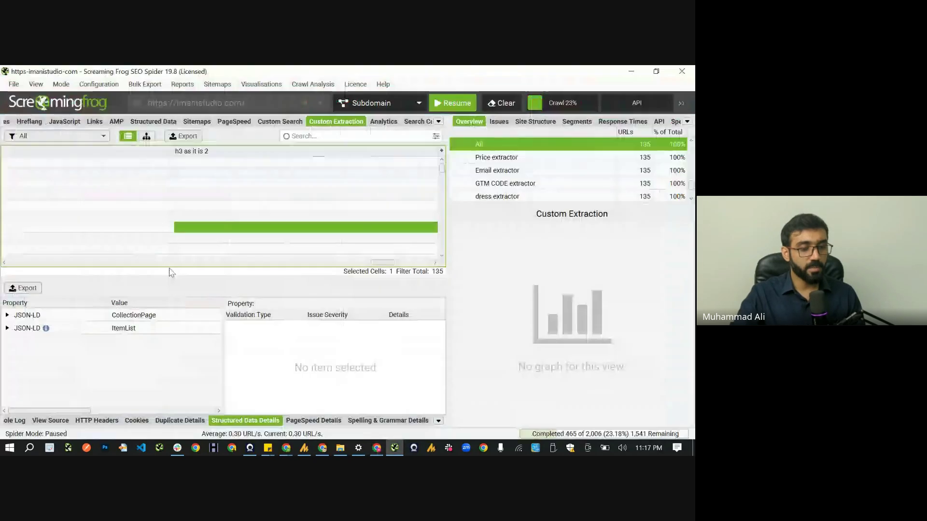
scroll(107, 124, "up", 8)
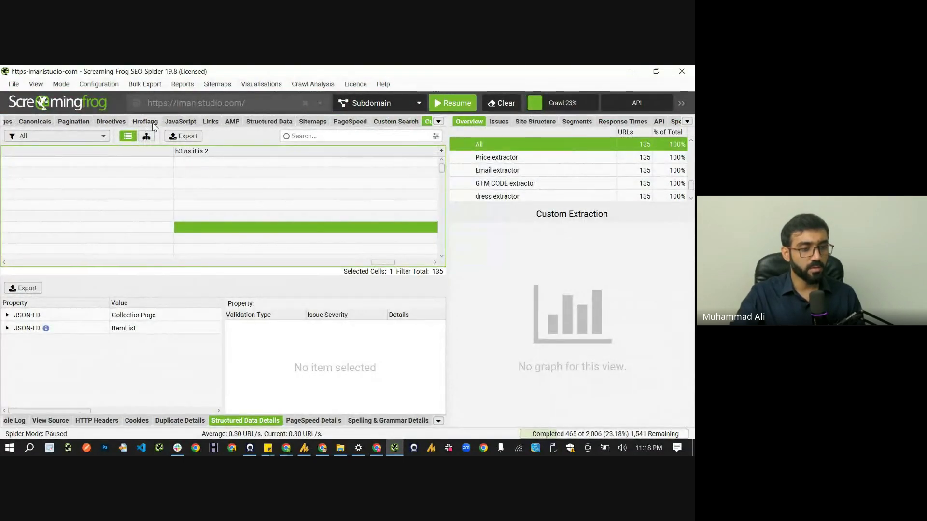
left_click(48, 123)
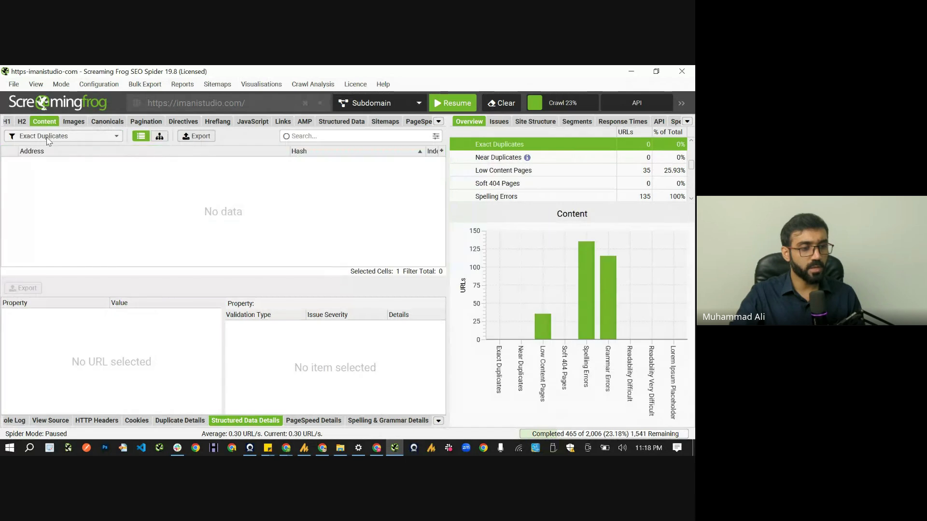
left_click(48, 138)
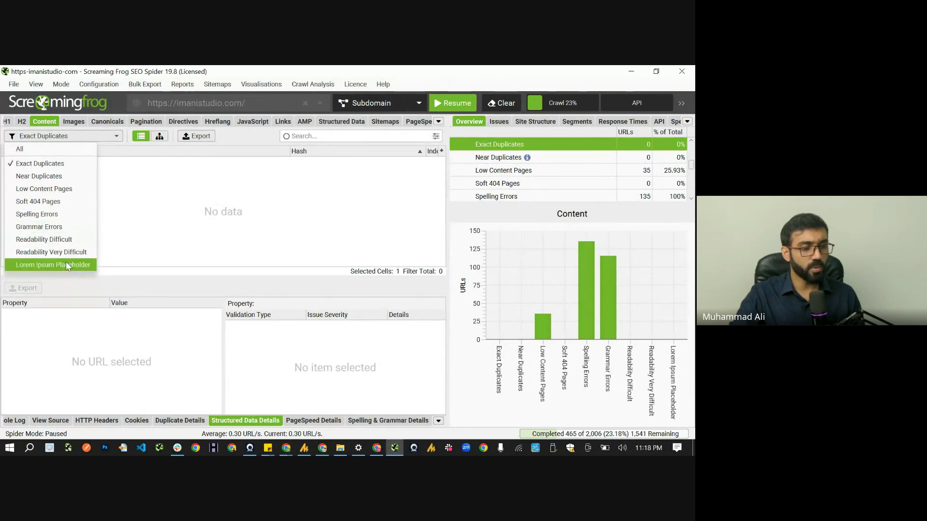
left_click(58, 252)
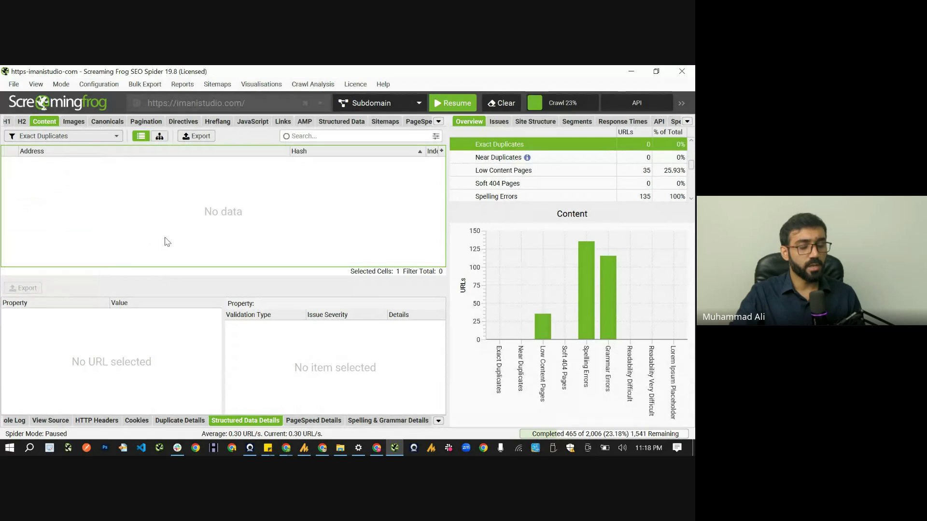
In the Audit Checklist, go over the content quality analysis part of the H1, H2, H3 item and select the Internal & external link Analysis item
key("alt+Tab")
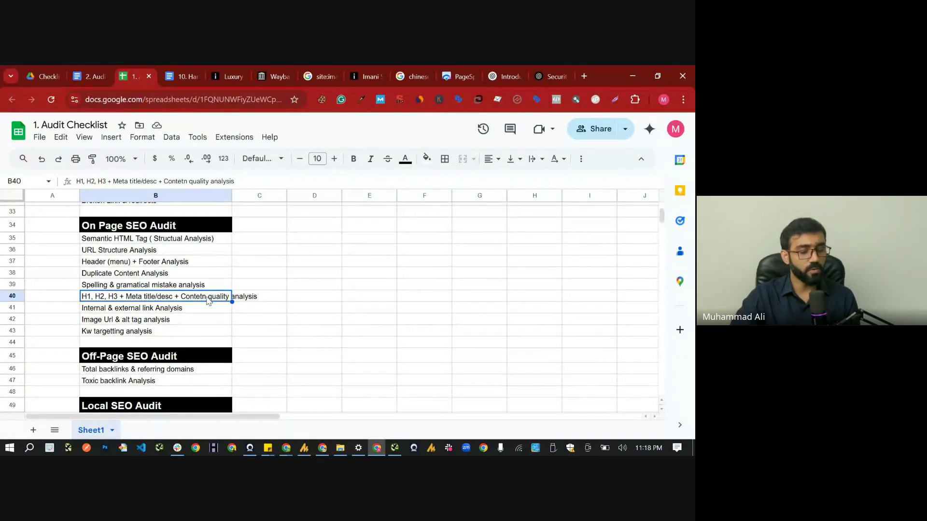
double_click(193, 297)
left_click_drag(178, 295, 271, 293)
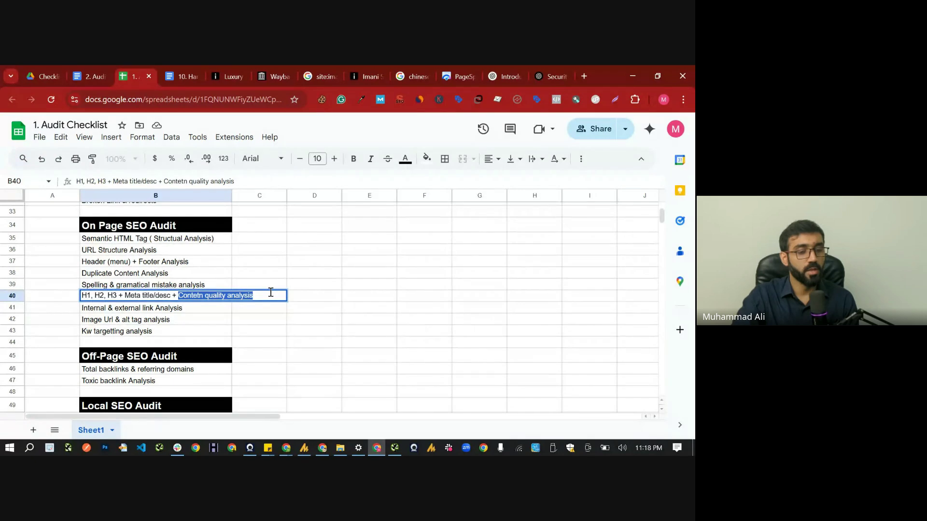
left_click(192, 308)
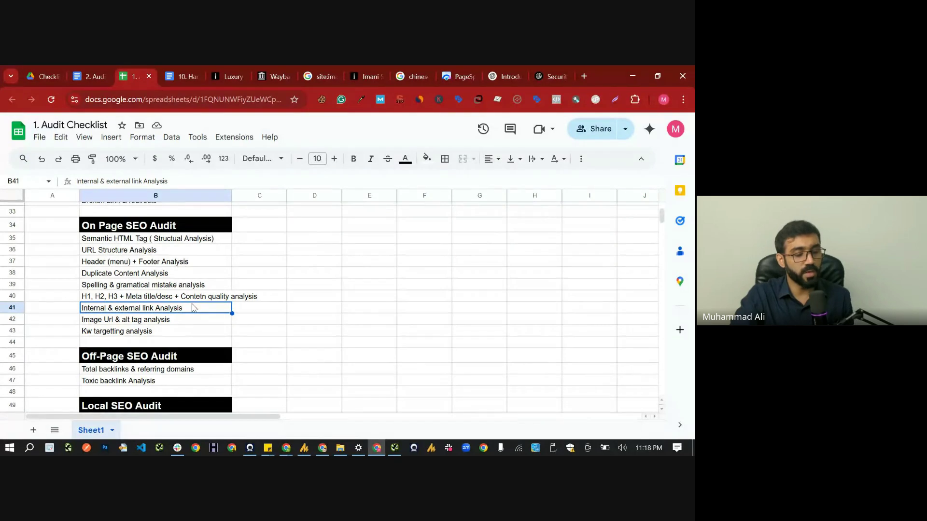
Display the Links data for the crawled URLs in Screaming Frog and examine the available link filters
key("alt+Tab")
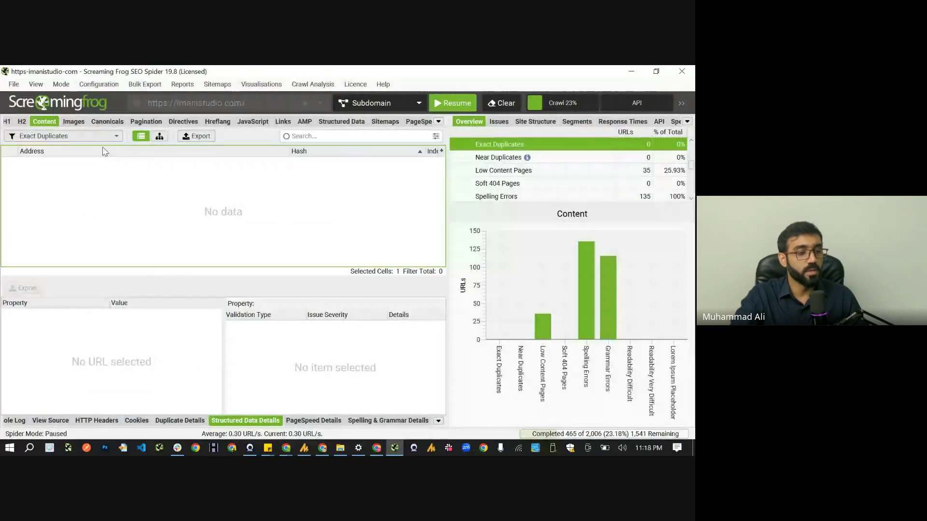
scroll(114, 124, "down", 3)
scroll(114, 128, "down", 6)
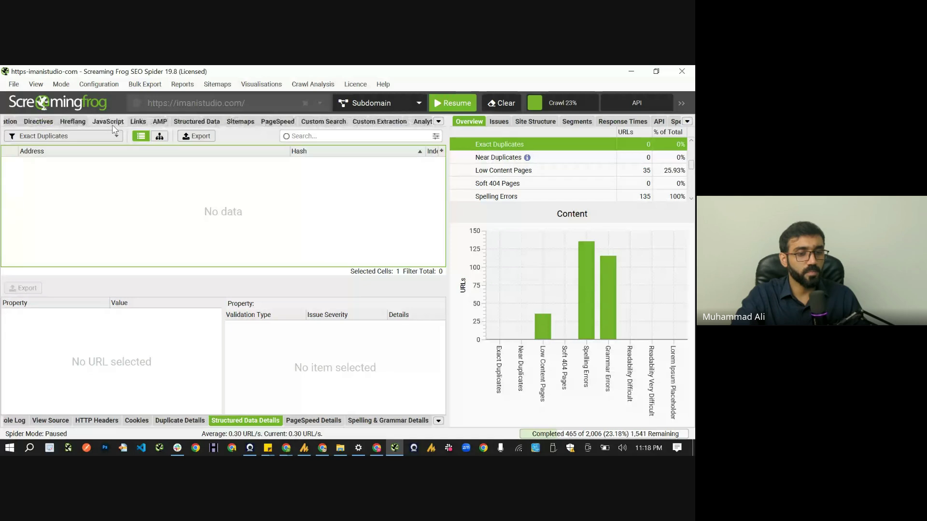
scroll(113, 128, "down", 2)
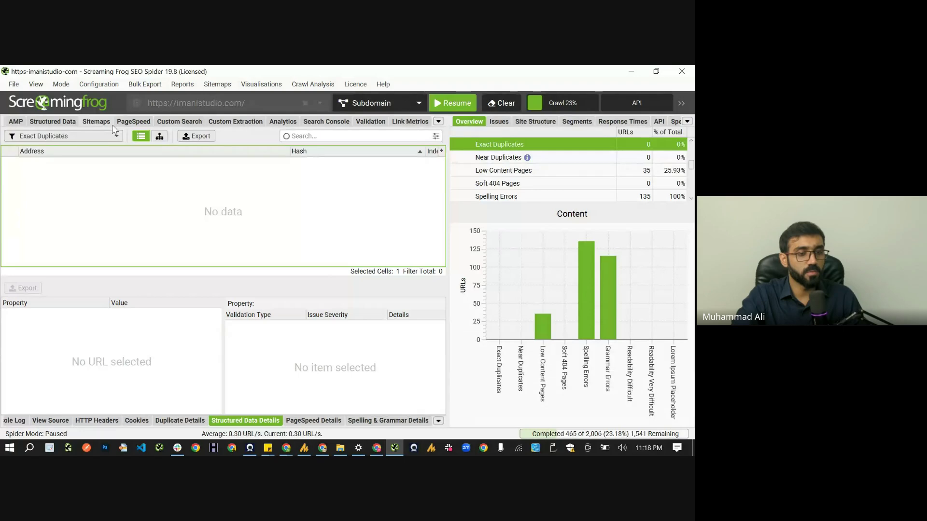
scroll(113, 128, "up", 4)
scroll(114, 128, "up", 1)
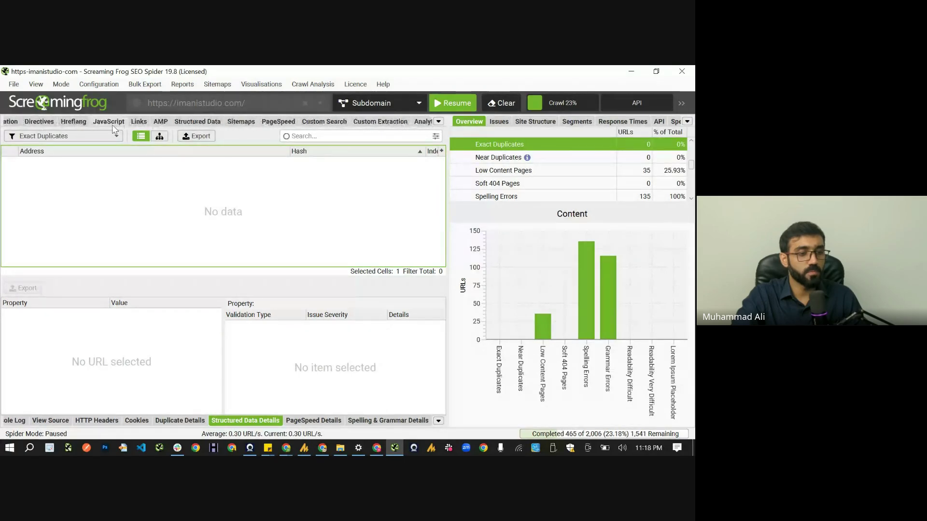
left_click(139, 122)
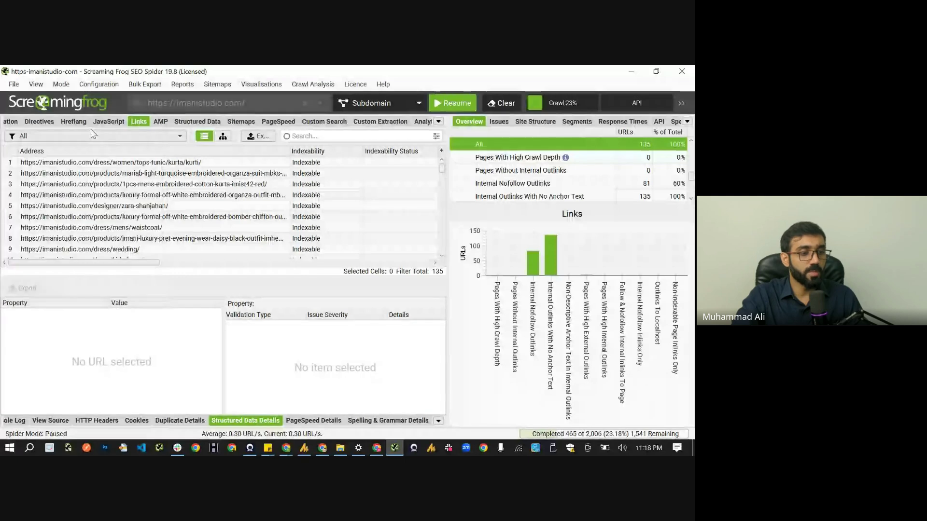
left_click(92, 137)
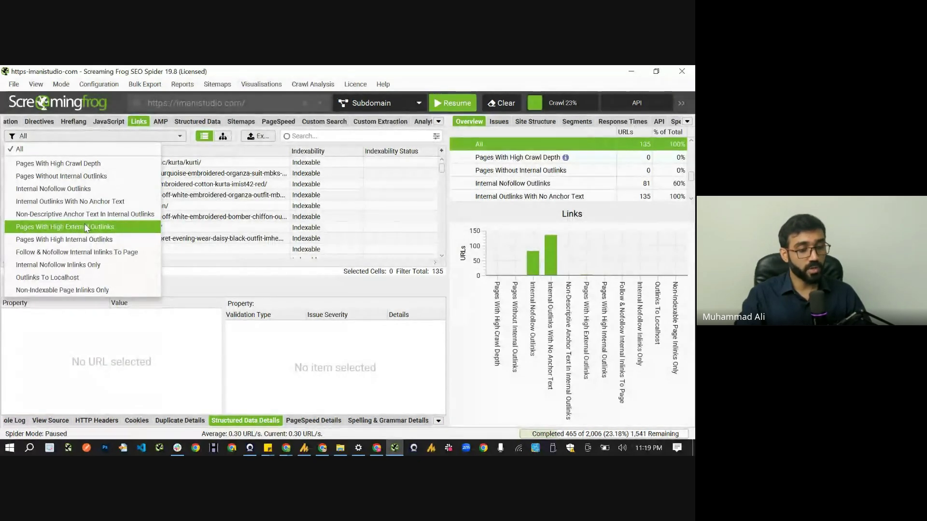
In the Audit Checklist, go through the Image Url & alt tag analysis item and select the Kw targetting analysis item
key("alt+Tab")
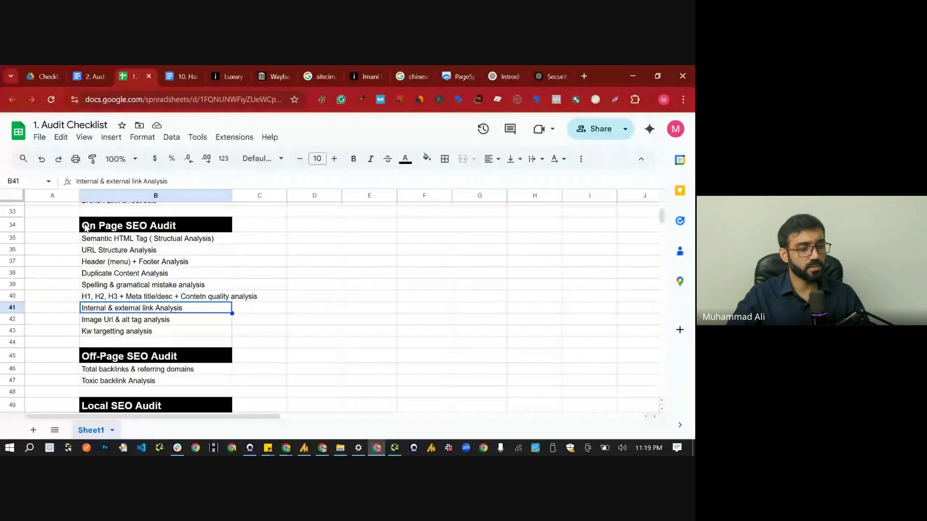
left_click(115, 323)
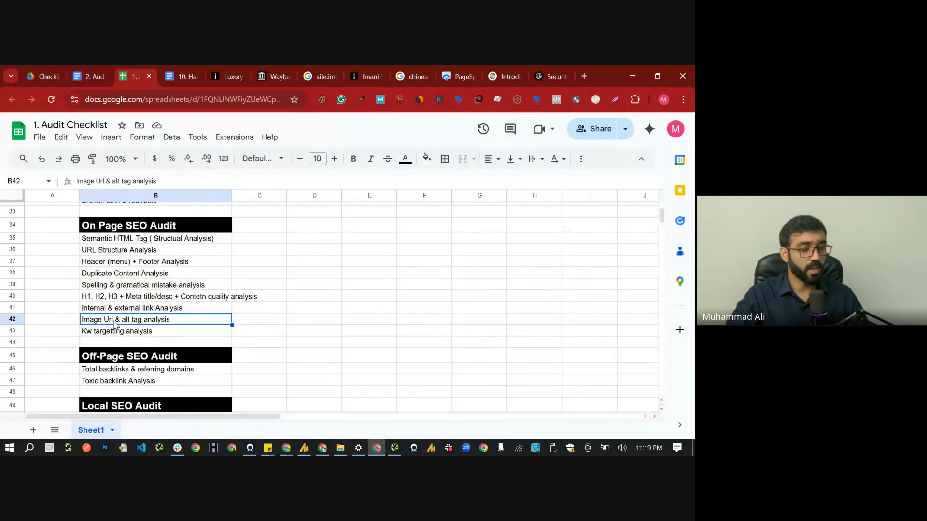
scroll(114, 324, "down", 1)
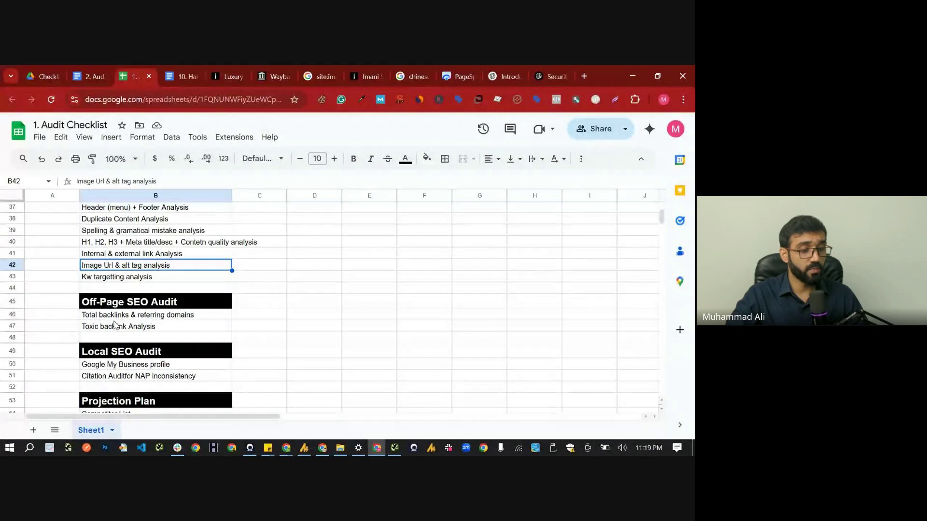
left_click(117, 278)
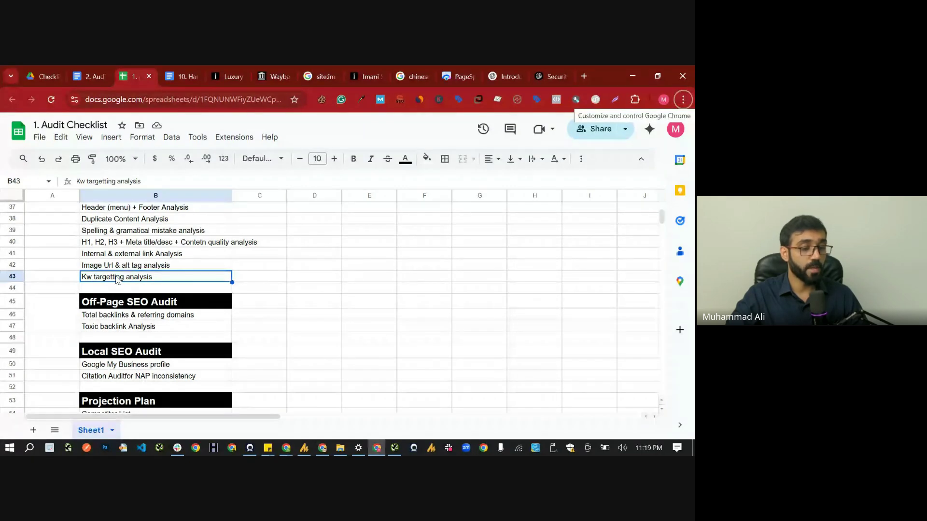
Open Screaming Frog's Custom Extraction configuration and examine the XPaths of the "new kw extractor" and "dress extractor", including the keyword 'dress'
key("alt+Tab")
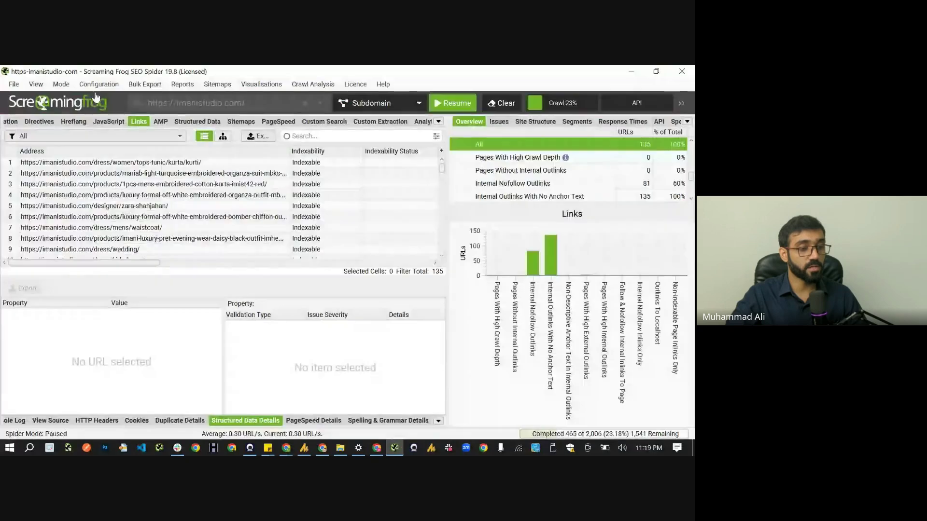
left_click(98, 84)
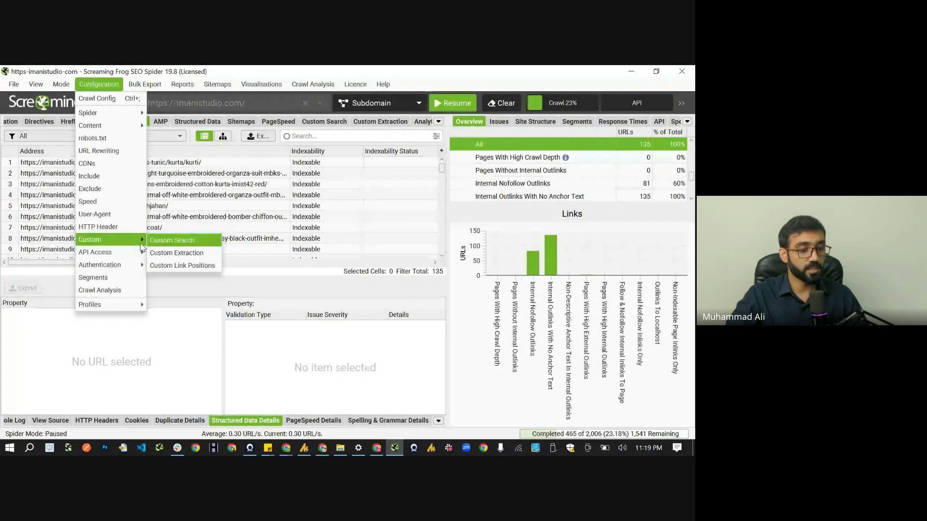
left_click(175, 256)
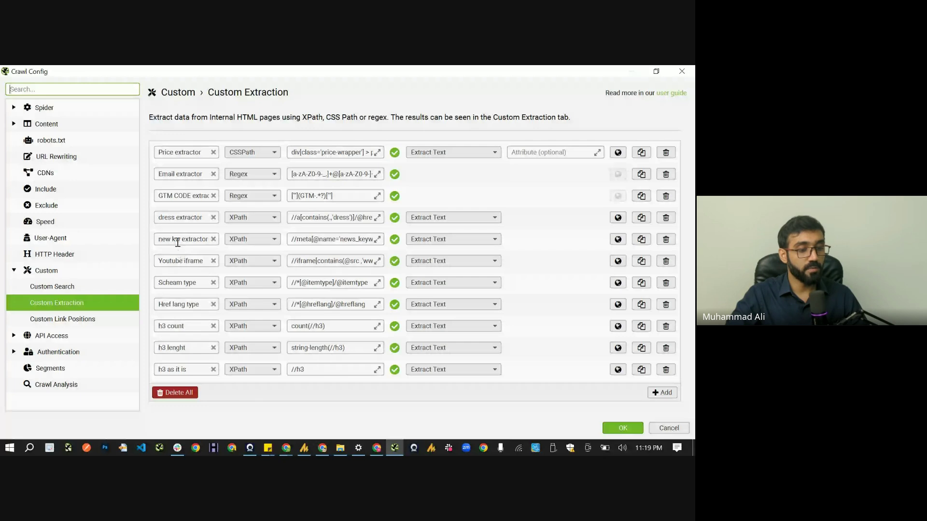
left_click_drag(173, 240, 215, 250)
mouse_move(323, 242)
left_mouse_down()
mouse_move(381, 240)
mouse_move(317, 234)
left_mouse_up()
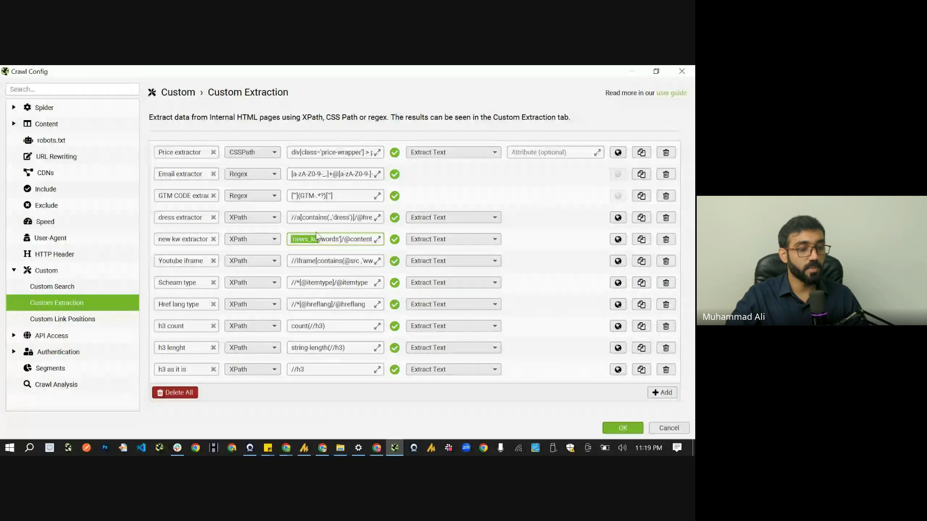
left_click_drag(159, 217, 376, 220)
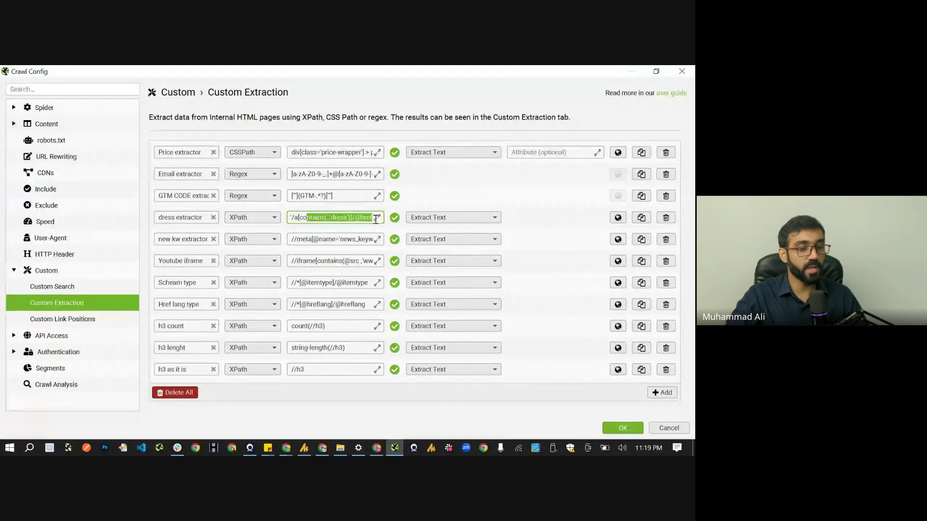
double_click(340, 219)
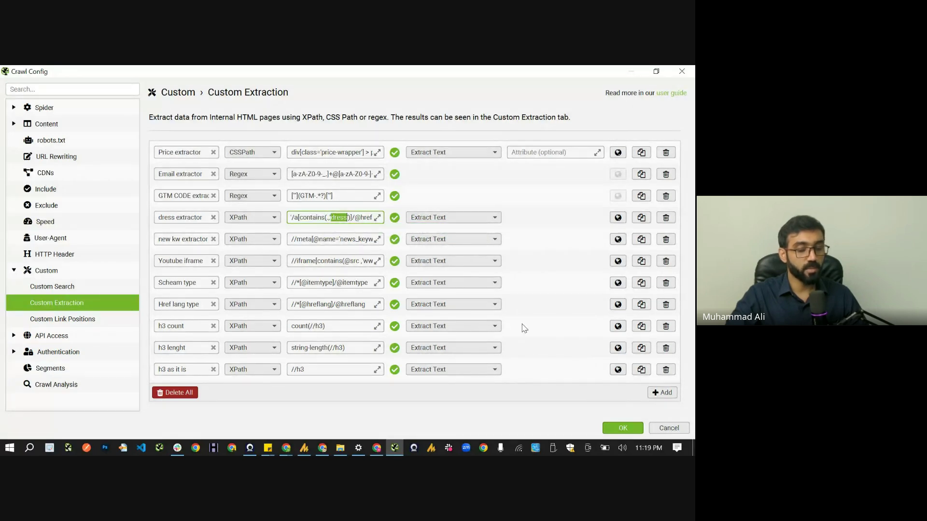
Close the Custom Extraction configuration without saving and switch to the Audit Checklist in Chrome
left_click(669, 428)
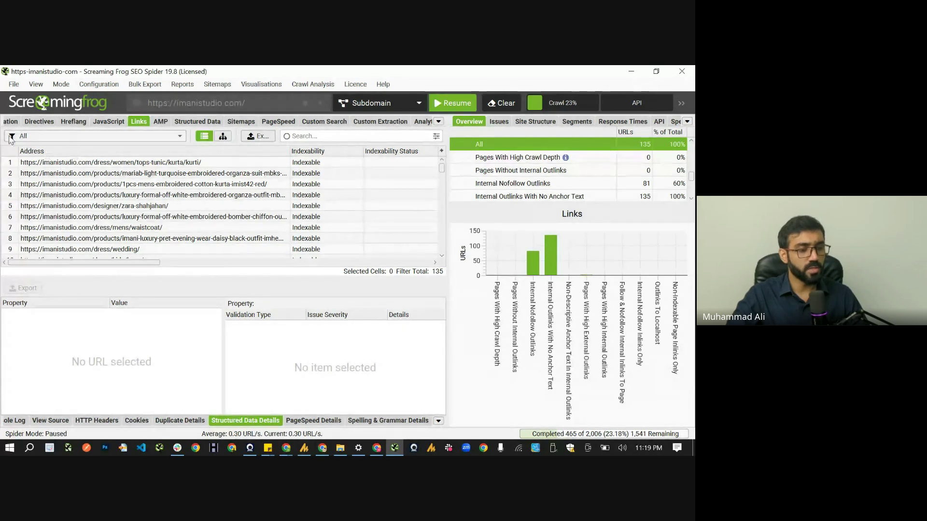
left_click(98, 84)
mouse_move(137, 253)
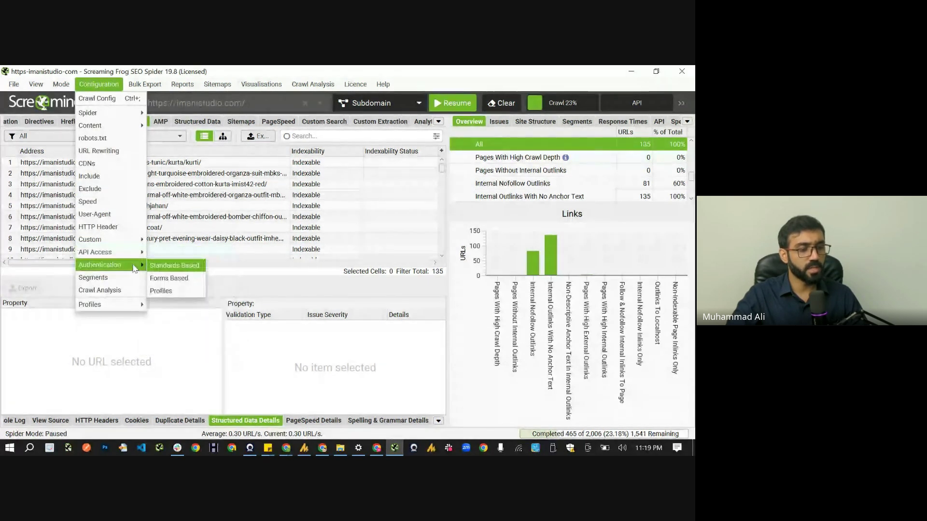
key("alt+Tab")
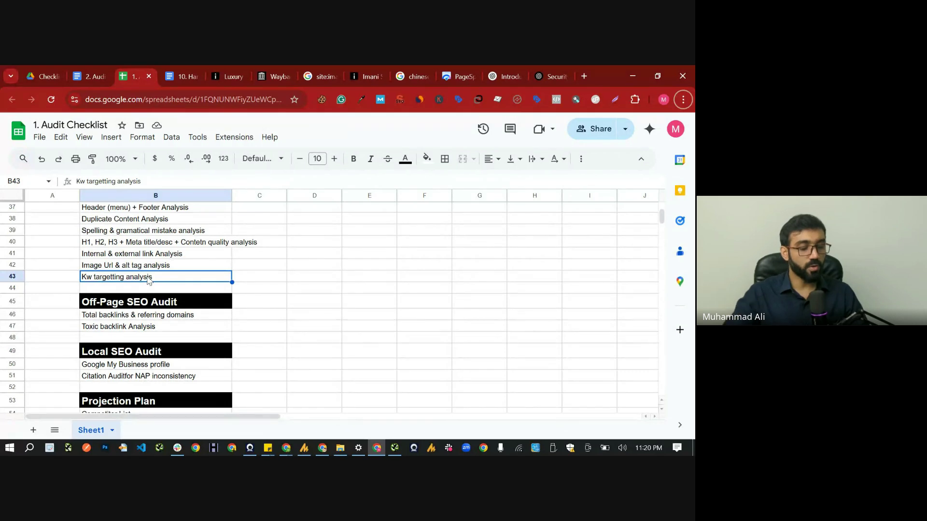
Search Google in a new tab for "custom extractor screamign freog" and open Screaming Frog's Web Scraping & Custom Extraction tutorial
left_click(583, 76)
type("custom")
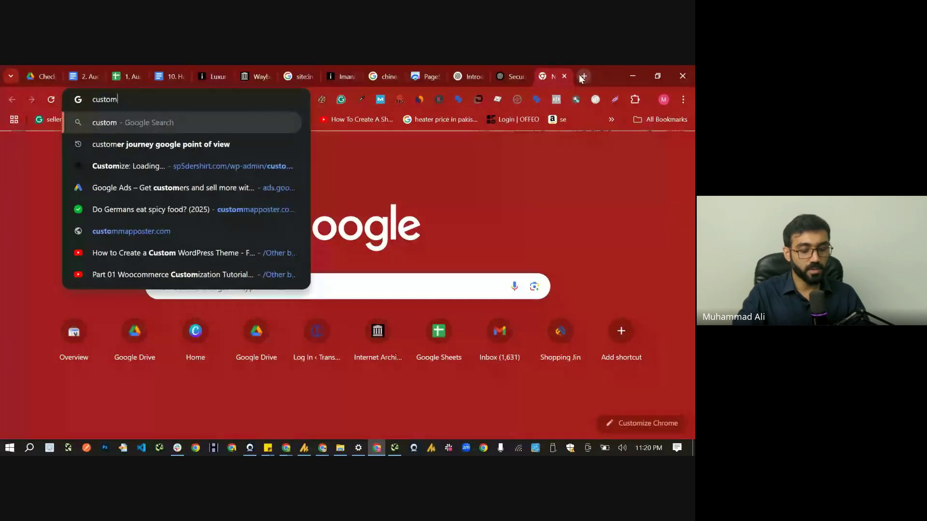
type(" extractor")
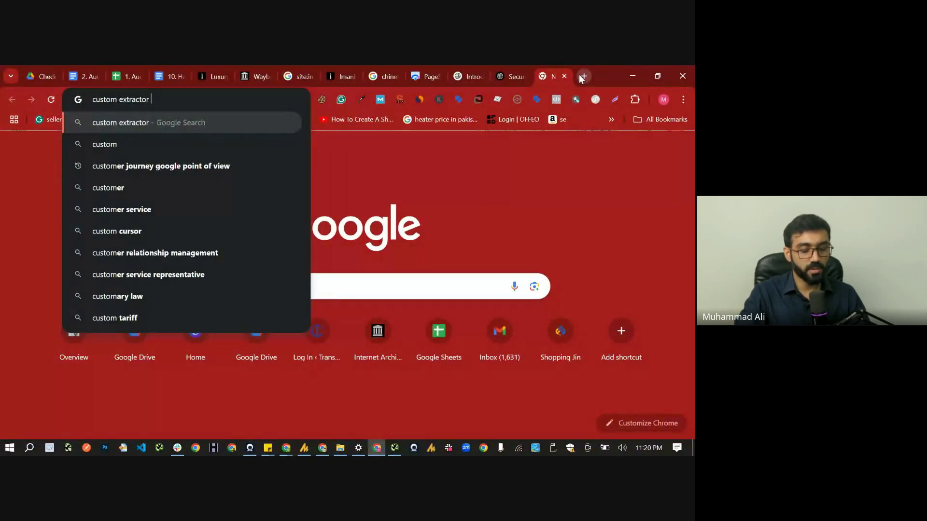
type(" screamign fre")
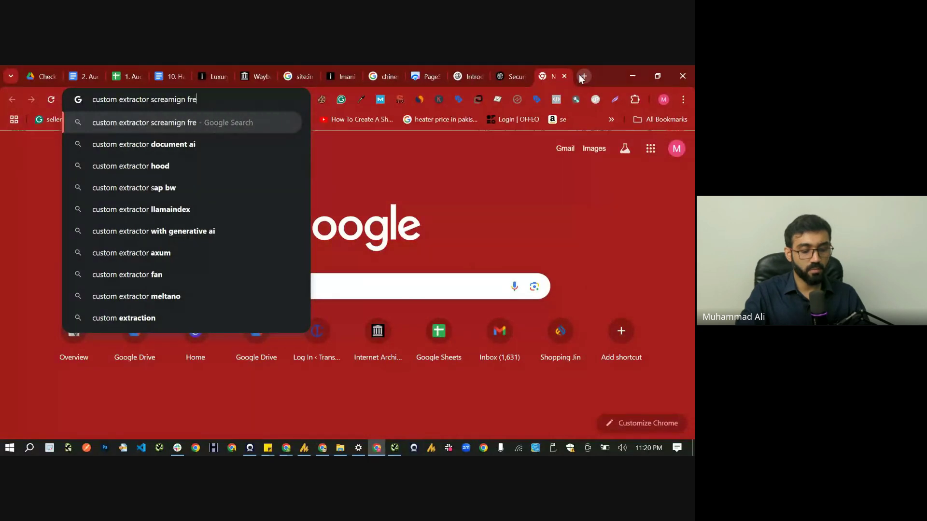
type("og")
key("Return")
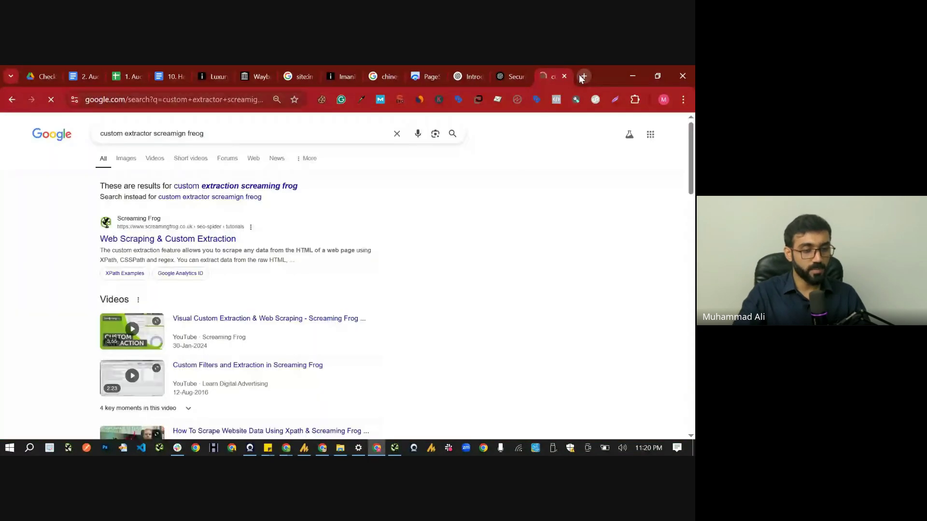
left_click(192, 240)
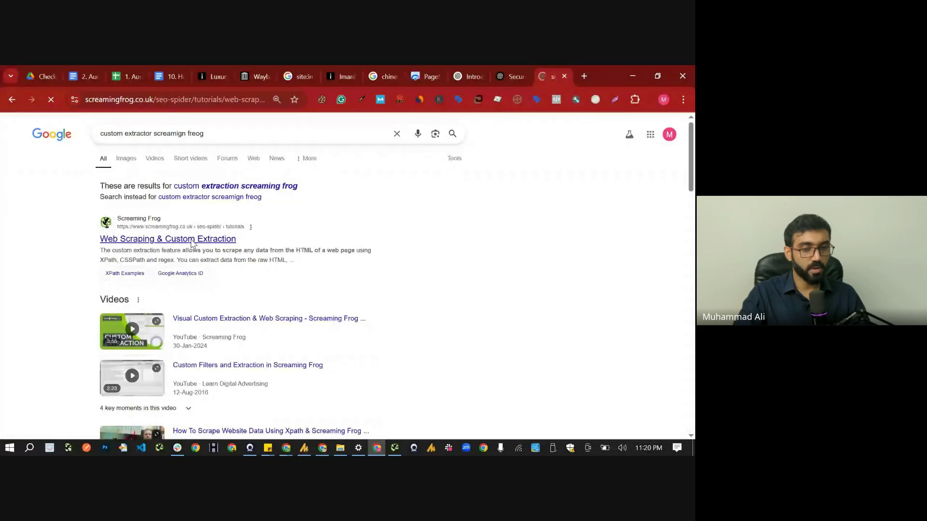
Find "count" on the tutorial page and highlight the count(//h1) example under Function Value
key("ctrl+f")
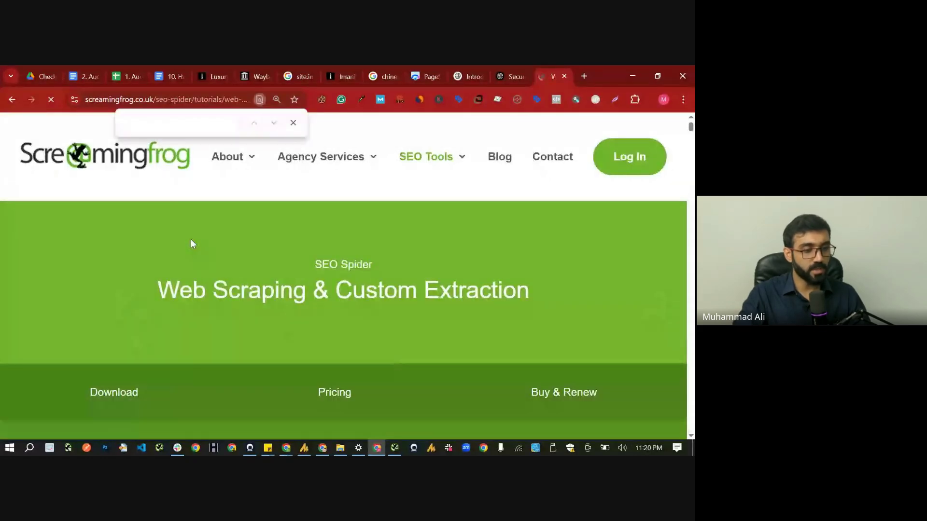
type("count")
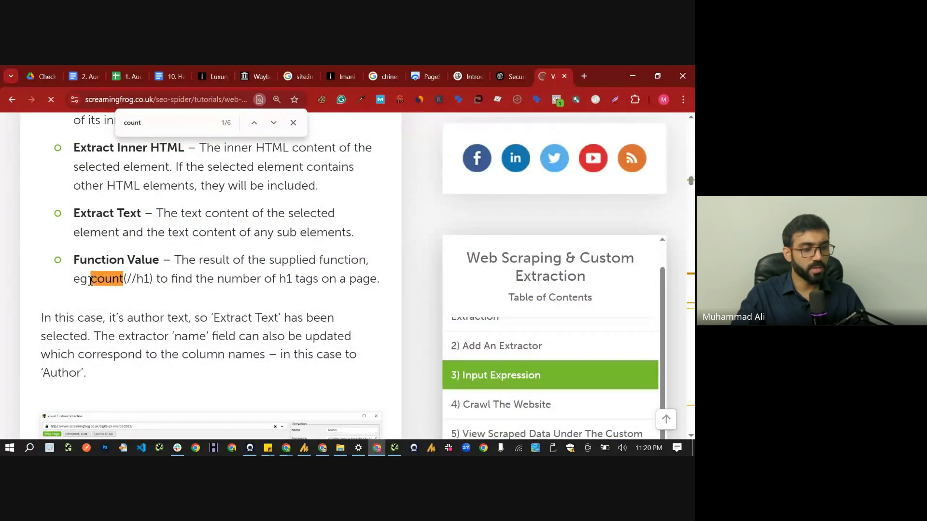
left_click_drag(91, 281, 149, 279)
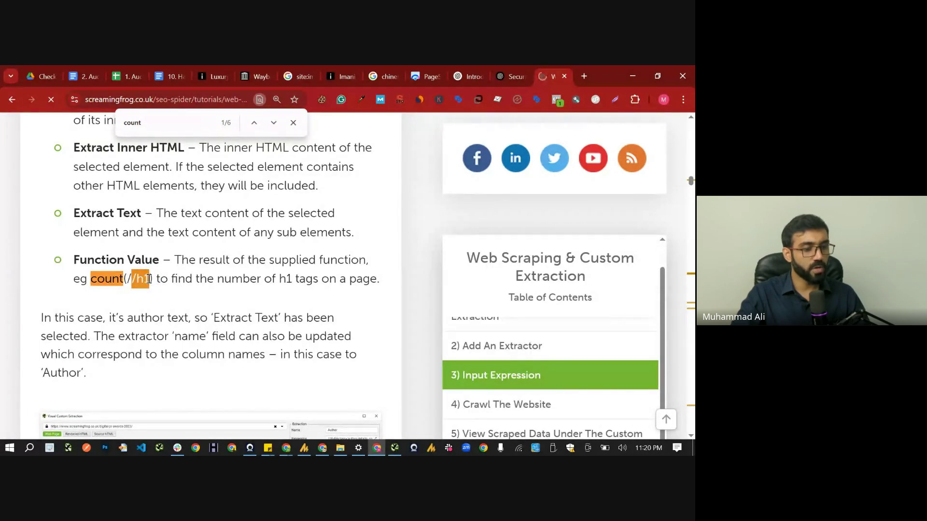
In the Audit Checklist, go through the Total backlinks & referring domains and Toxic backlink Analysis items, briefly checking Screaming Frog
left_click(122, 68)
left_click(135, 263)
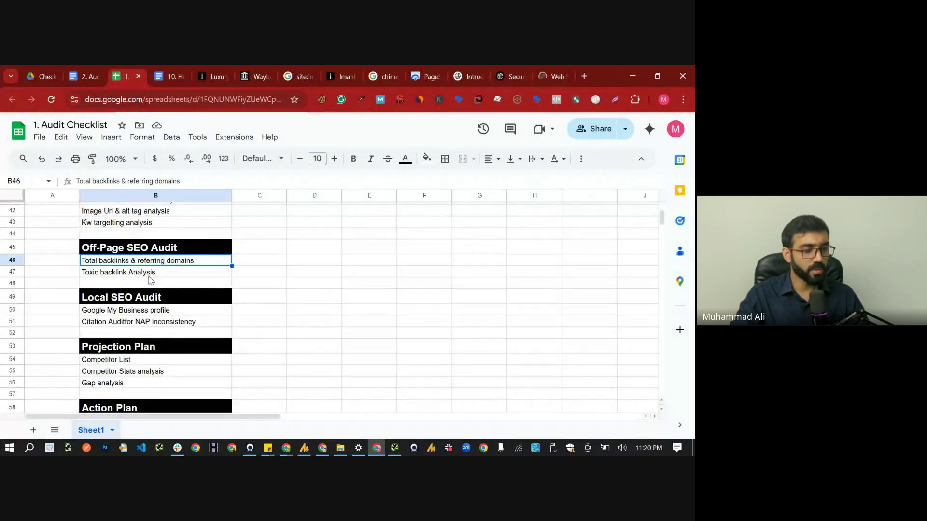
left_click(159, 274)
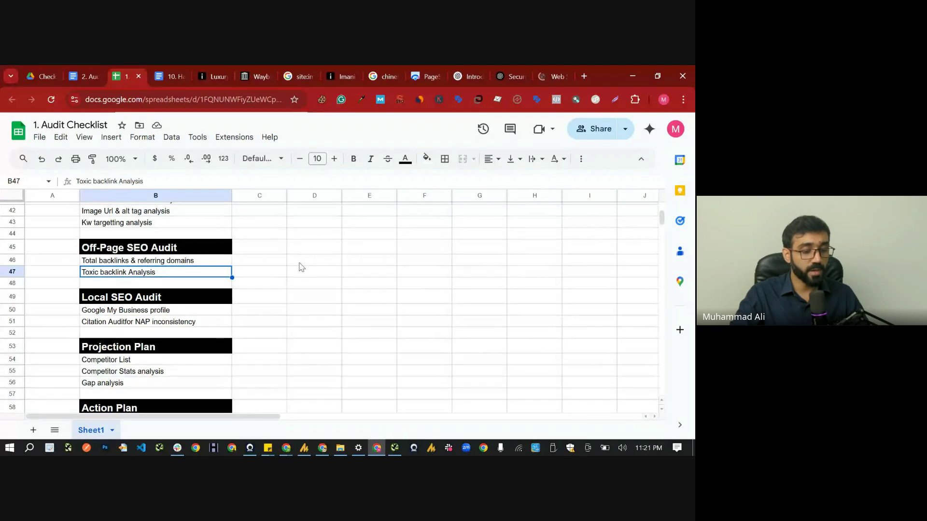
left_click(393, 450)
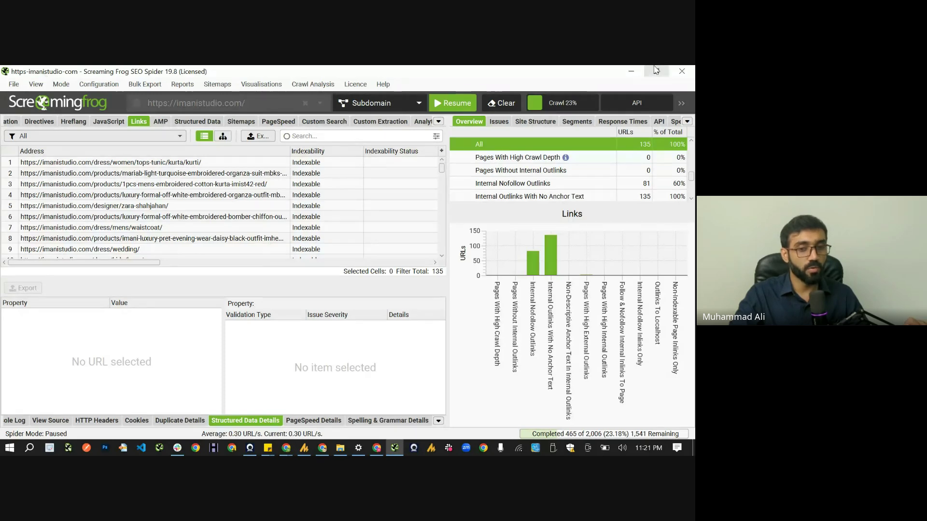
left_click(629, 71)
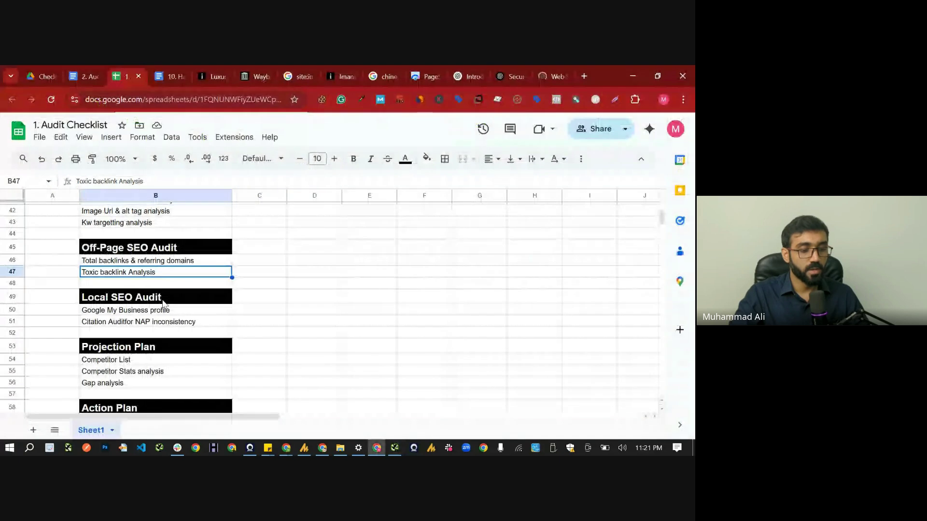
Select the Google My Business profile item and open the "7.3. GMB" spreadsheet from the Checklist folder in Google Drive
left_click(162, 303)
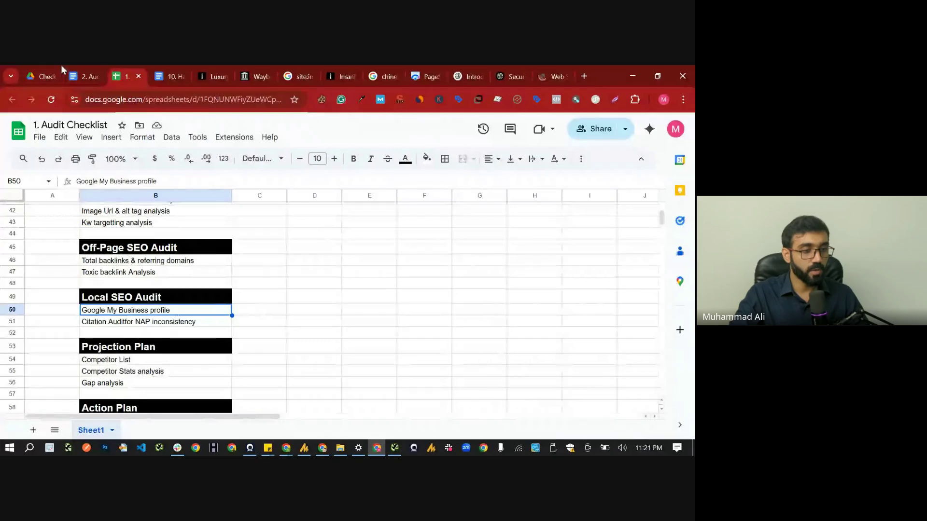
left_click(45, 65)
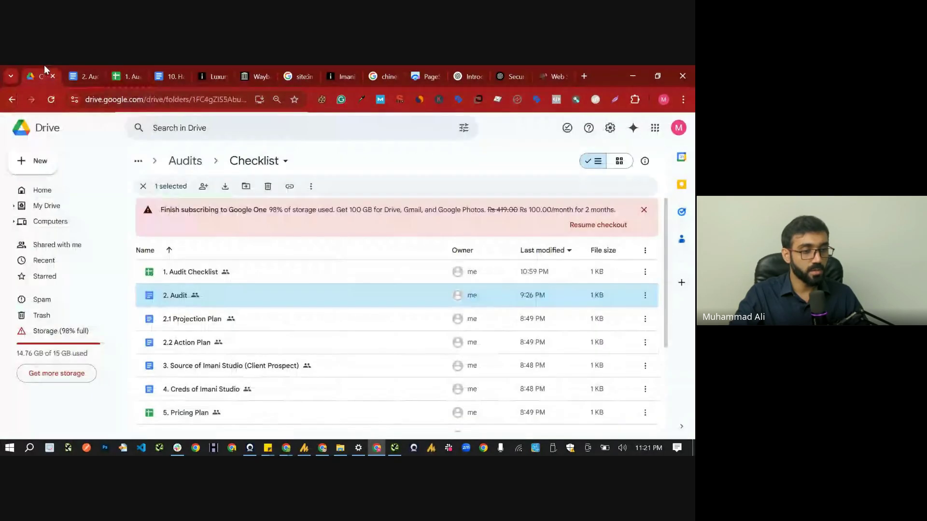
scroll(236, 328, "down", 1)
scroll(233, 346, "down", 2)
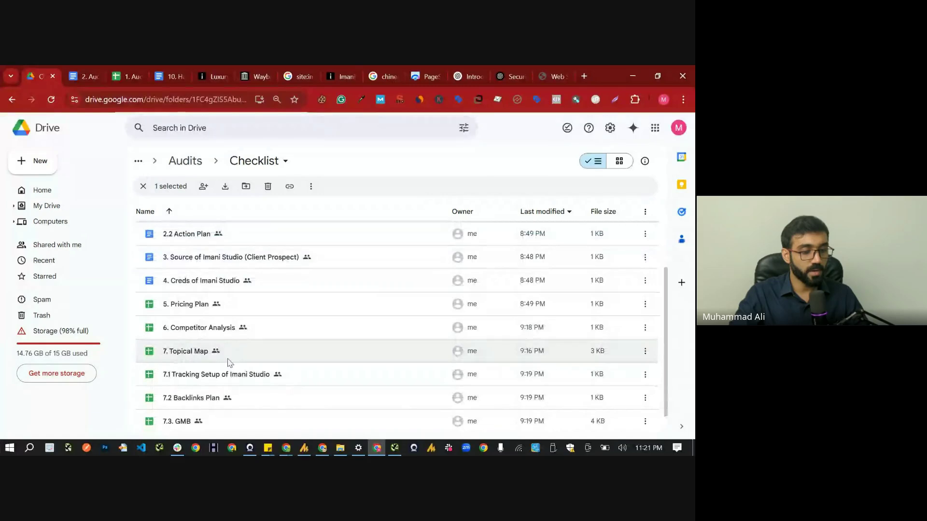
double_click(223, 418)
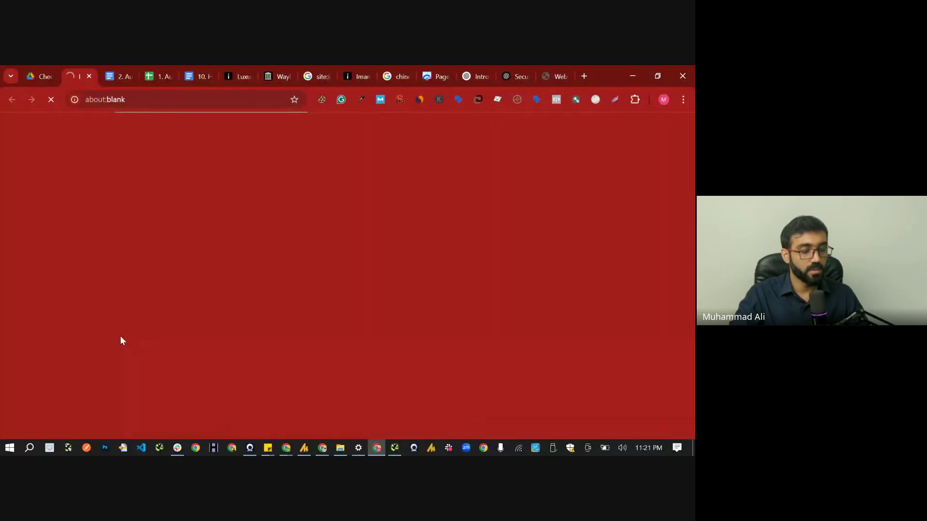
In the Audit Checklist, correct the text of cell B51 to "Citation Audit for NAP inconsistency"
left_click(153, 68)
left_click(164, 324)
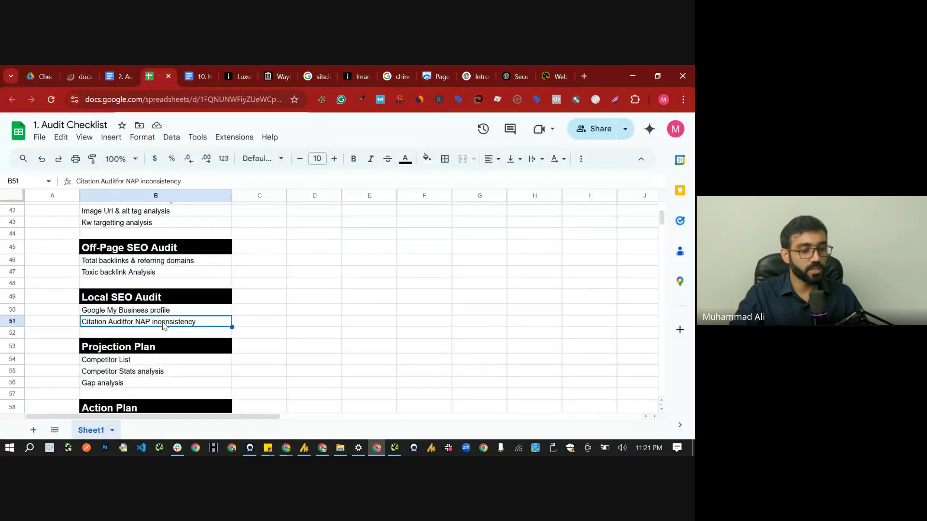
double_click(124, 320)
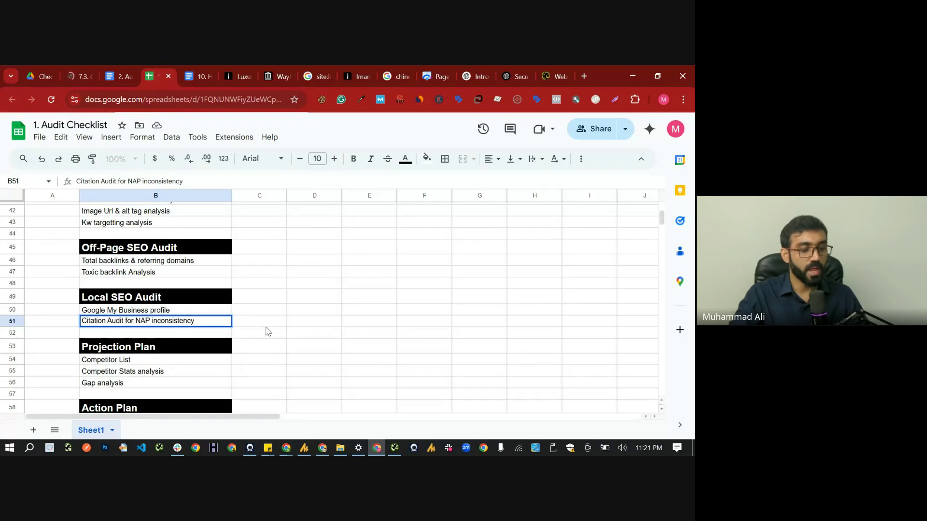
key("Tab")
key("Left")
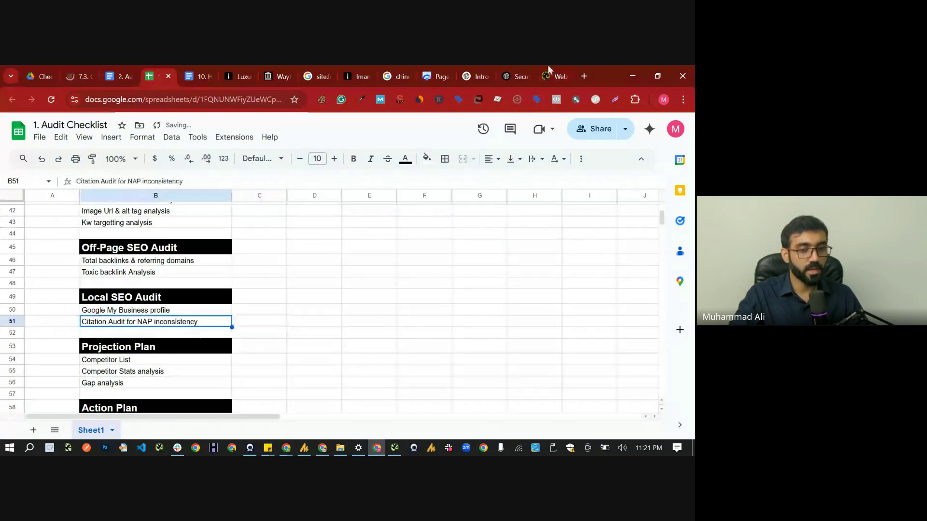
Search Google in a new tab for intext:"imani"
left_click(590, 75)
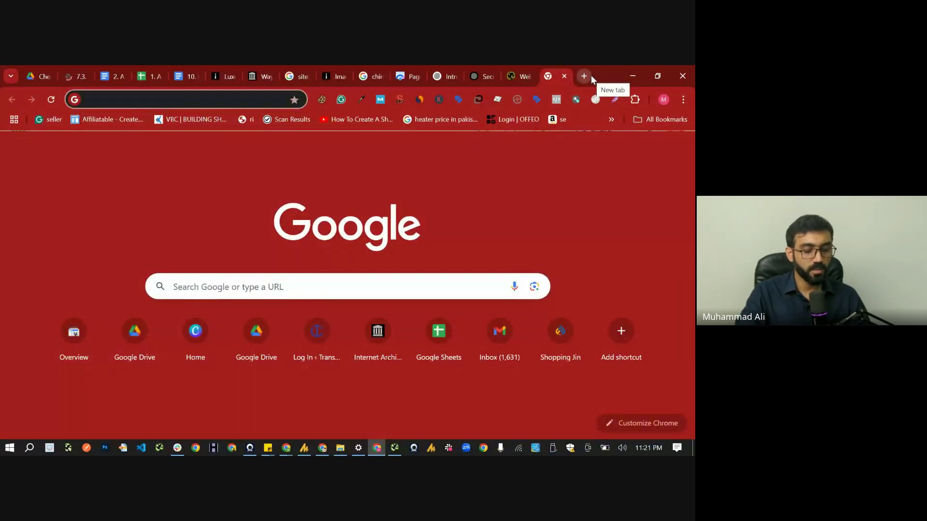
type("in")
key("BackSpace")
key("BackSpace")
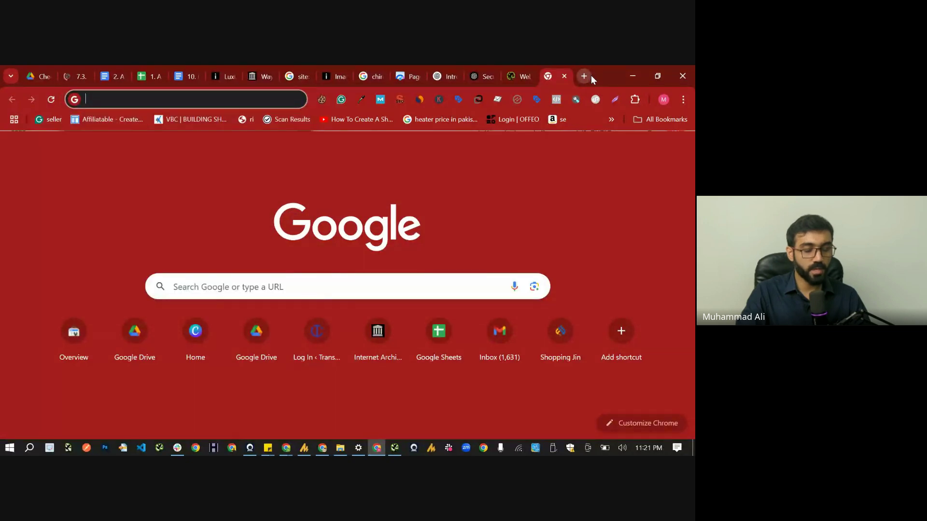
type("intet")
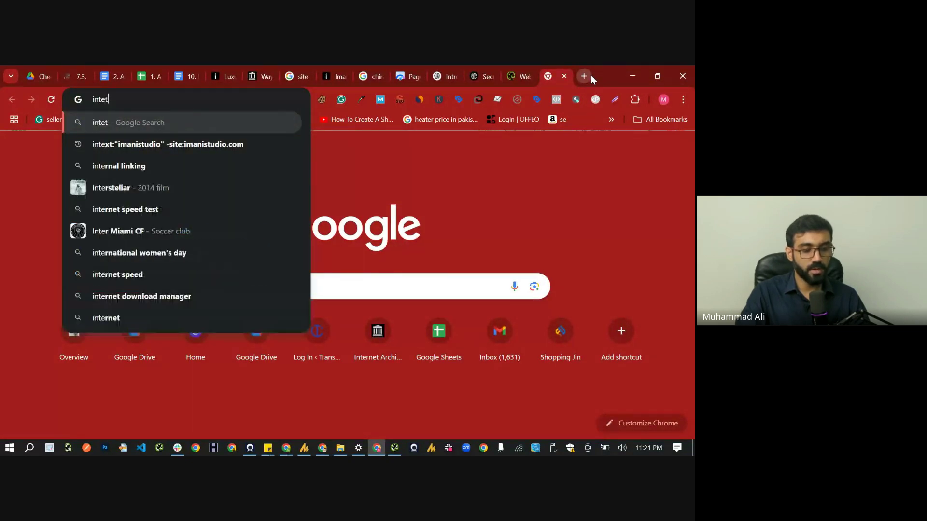
key("BackSpace")
type("xt")
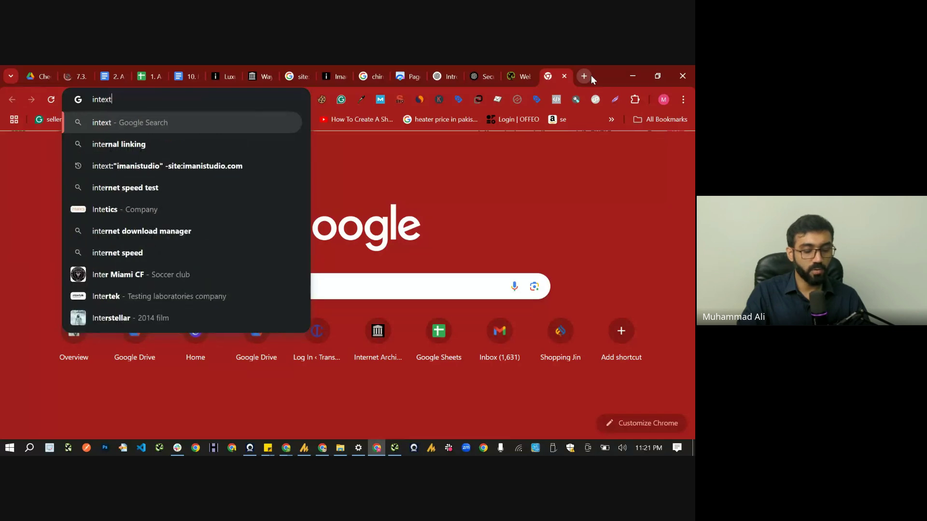
type(":\"\"")
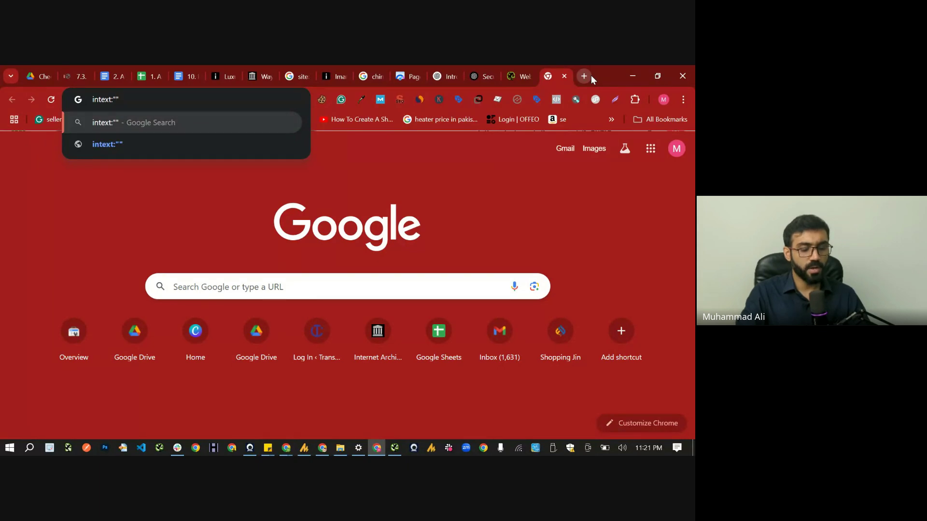
type("imani")
key("Return")
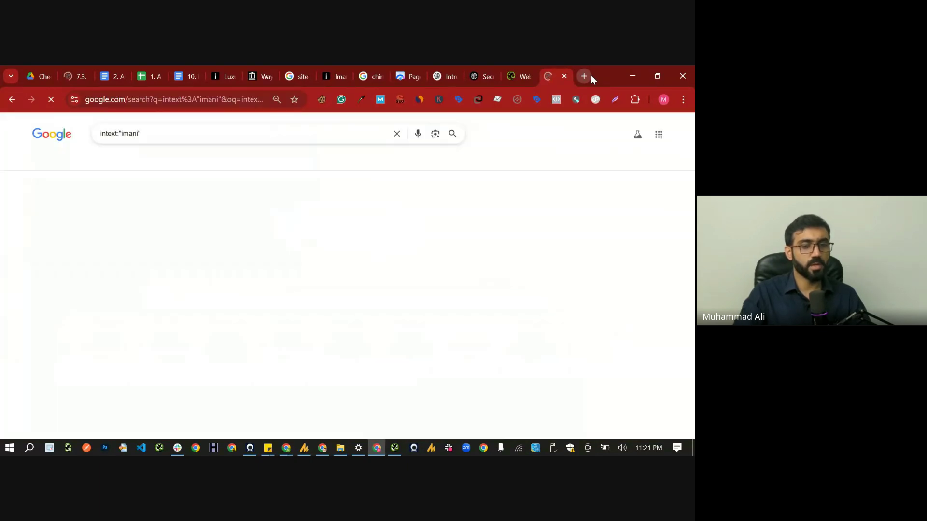
Look through the search results for brand mentions and highlight the word "Imani" in the Imani Winds snippet
scroll(186, 280, "down", 6)
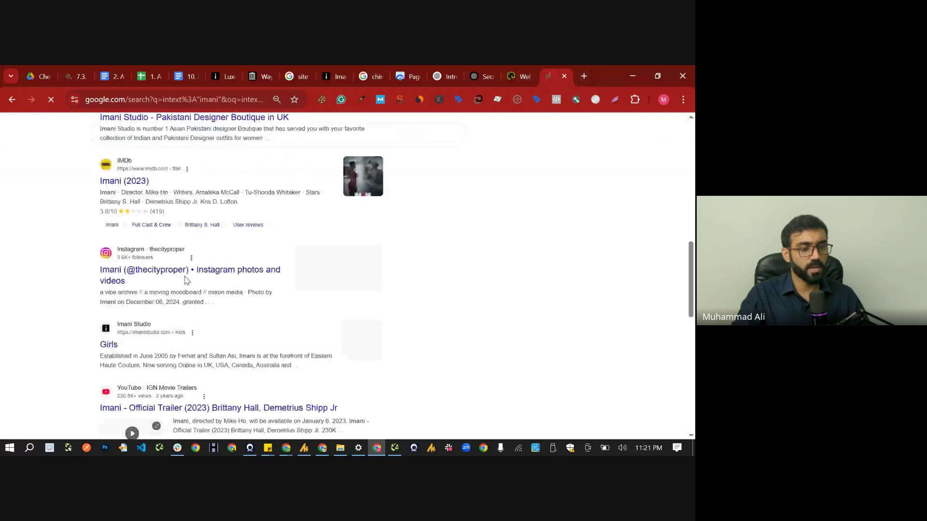
scroll(186, 280, "down", 8)
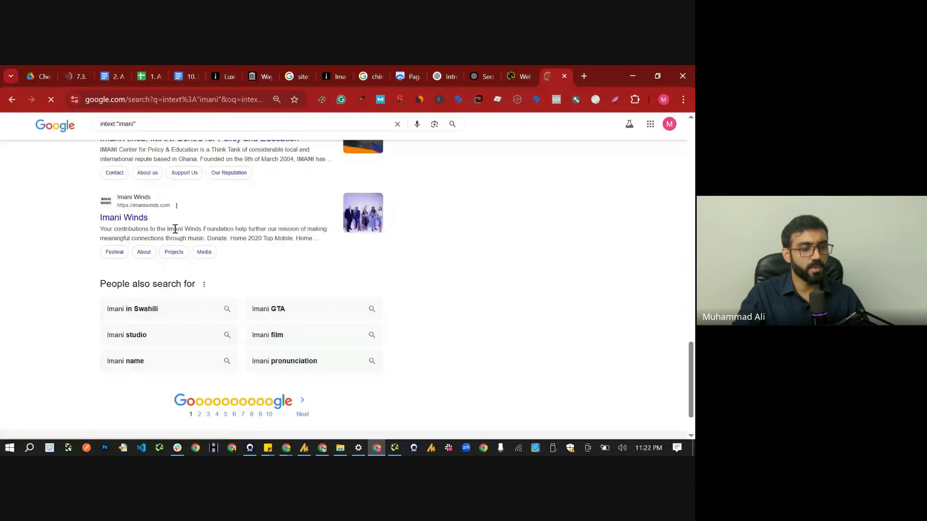
double_click(175, 229)
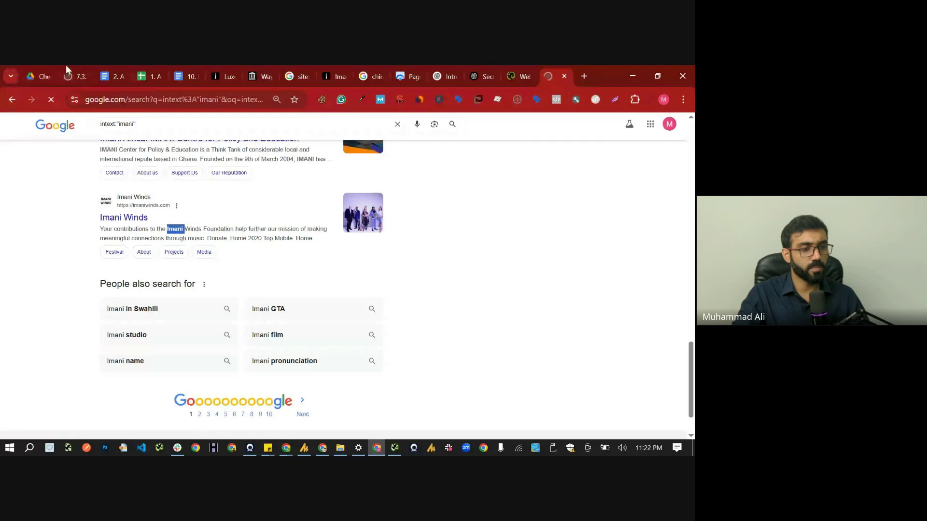
Return to the Audit Checklist, review the two Local SEO Audit items, and select the Projection Plan and Action Plan headings in turn
key("ctrl+4")
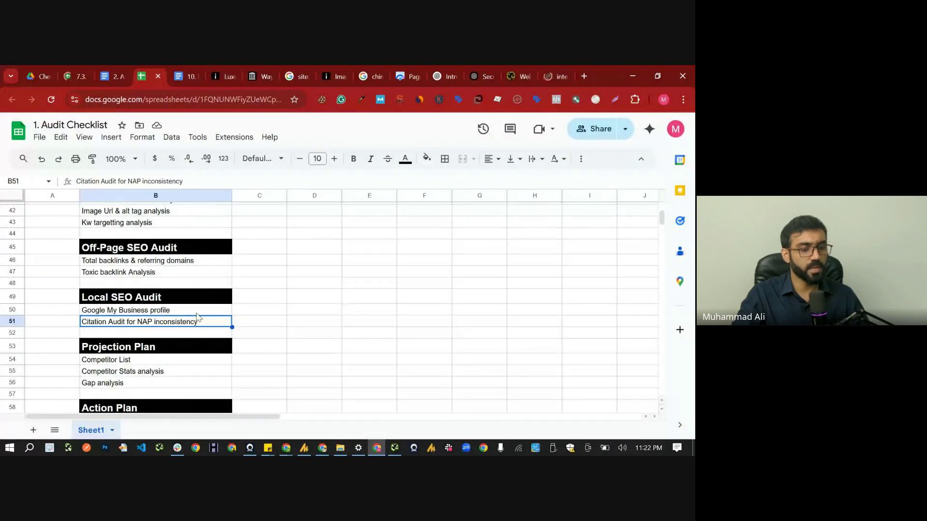
left_click_drag(195, 311, 194, 322)
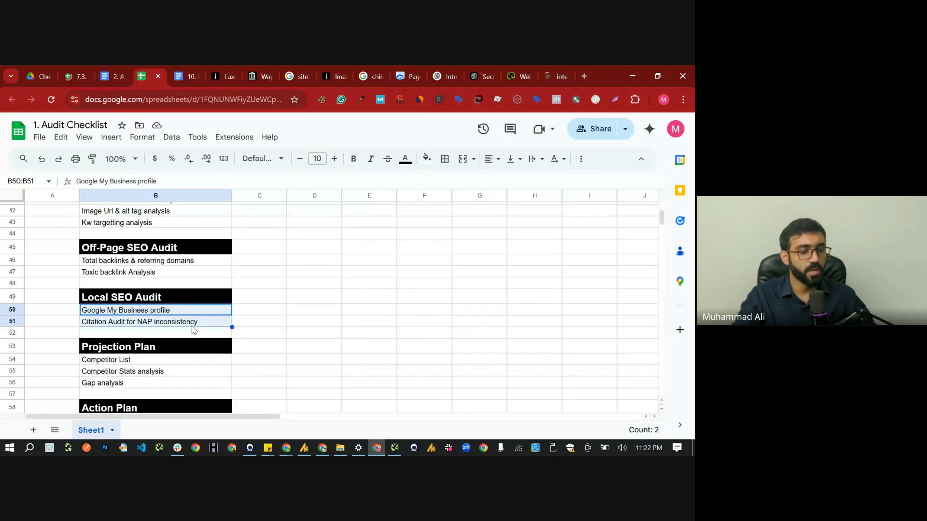
left_click(175, 346)
scroll(174, 350, "down", 1)
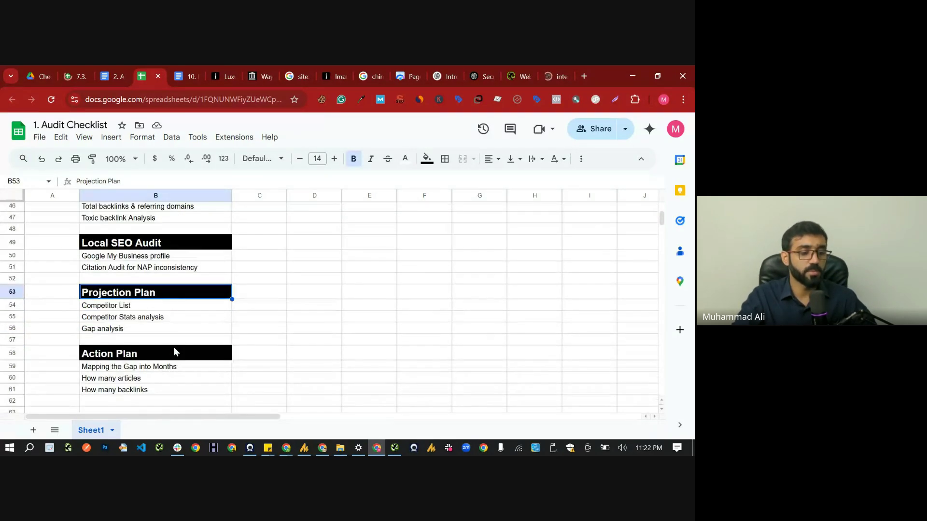
left_click(155, 355)
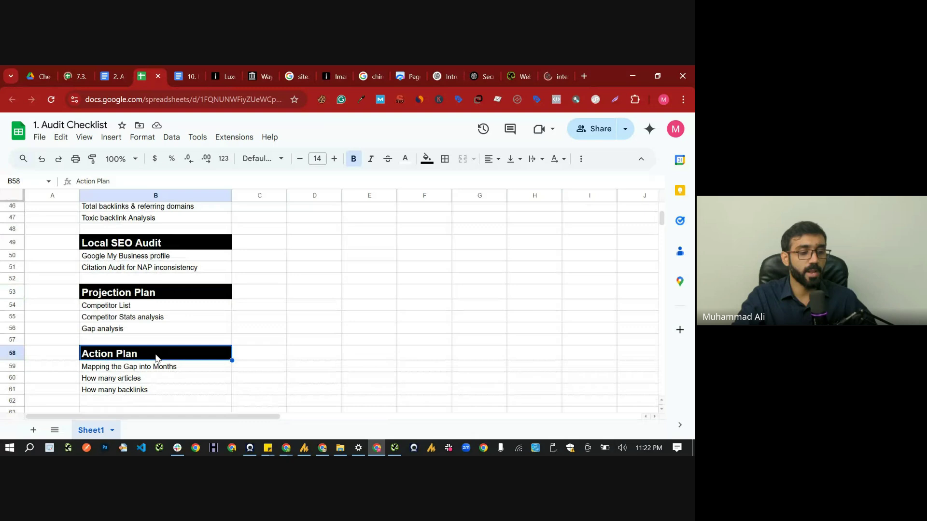
Review the Projection Plan heading and its three items, followed by the three Action Plan items in B59:B61
left_click(164, 296)
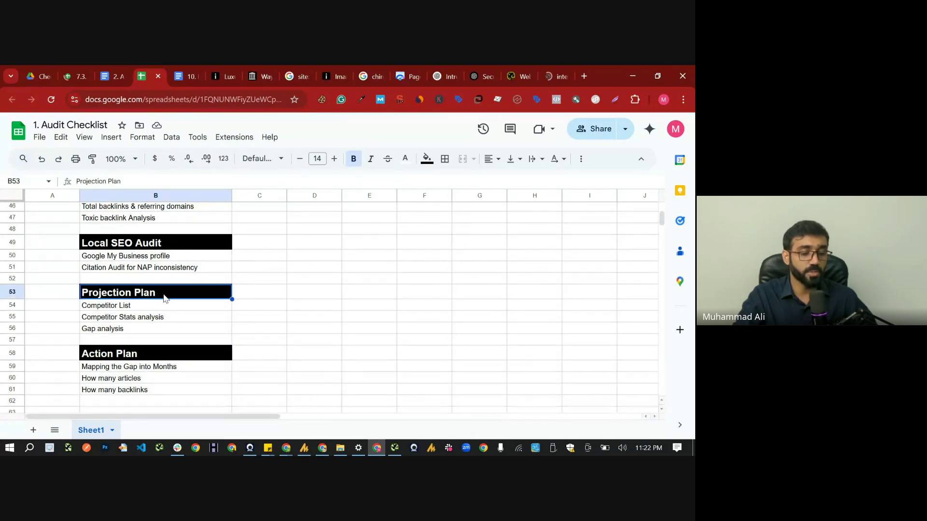
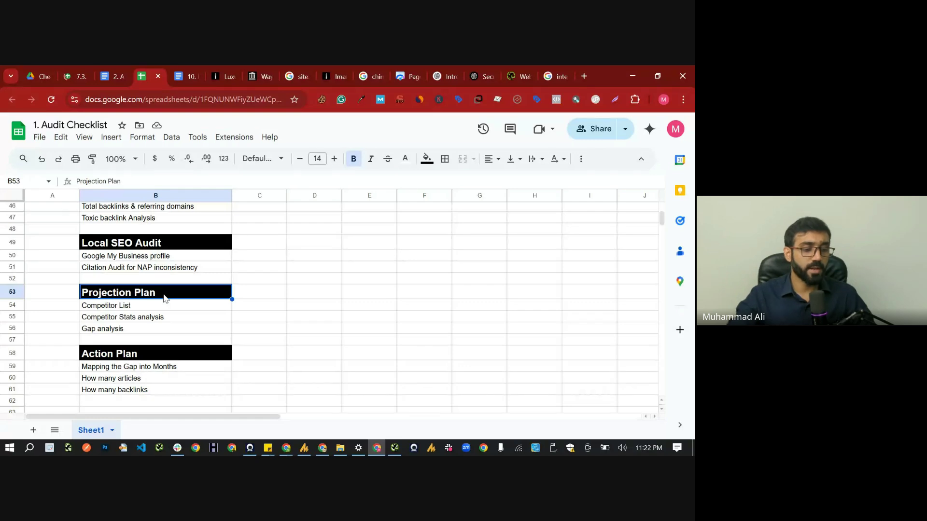
left_click_drag(151, 328, 144, 306)
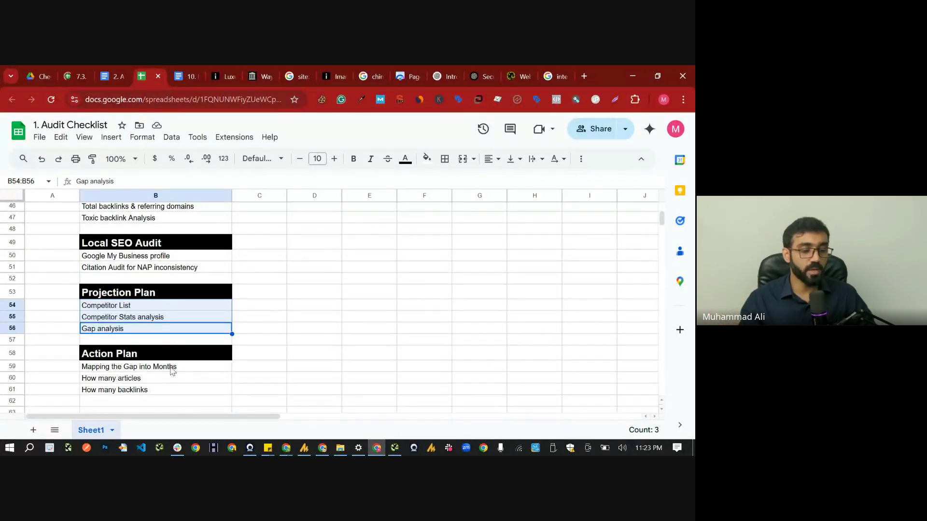
left_click(155, 380)
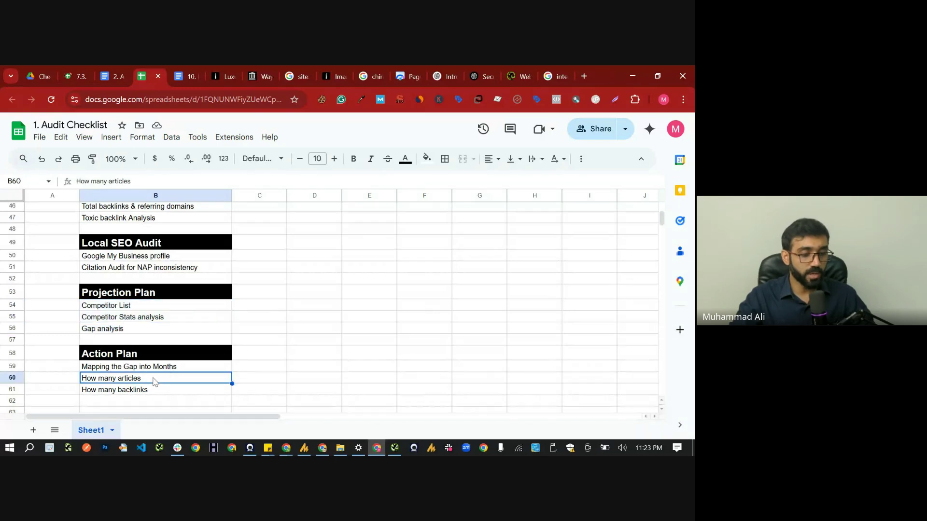
left_click(154, 393)
left_click(155, 382)
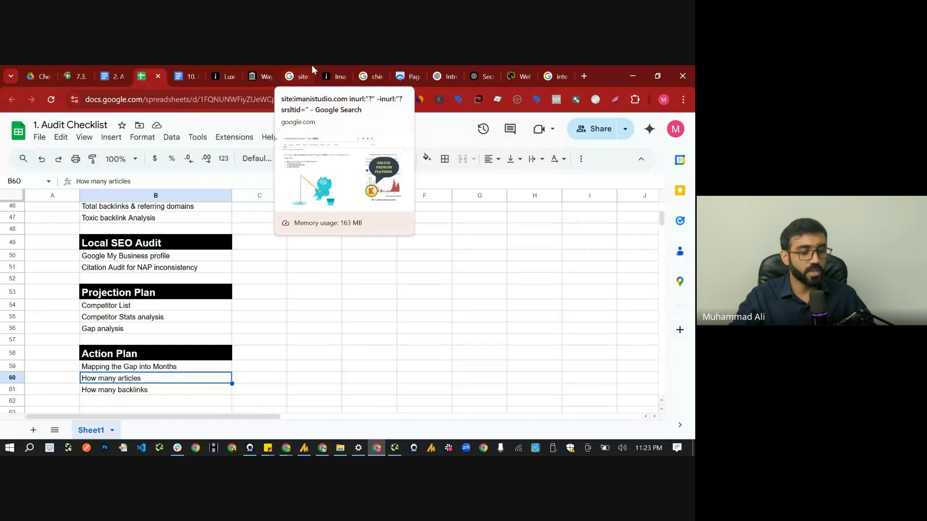
left_click(144, 395)
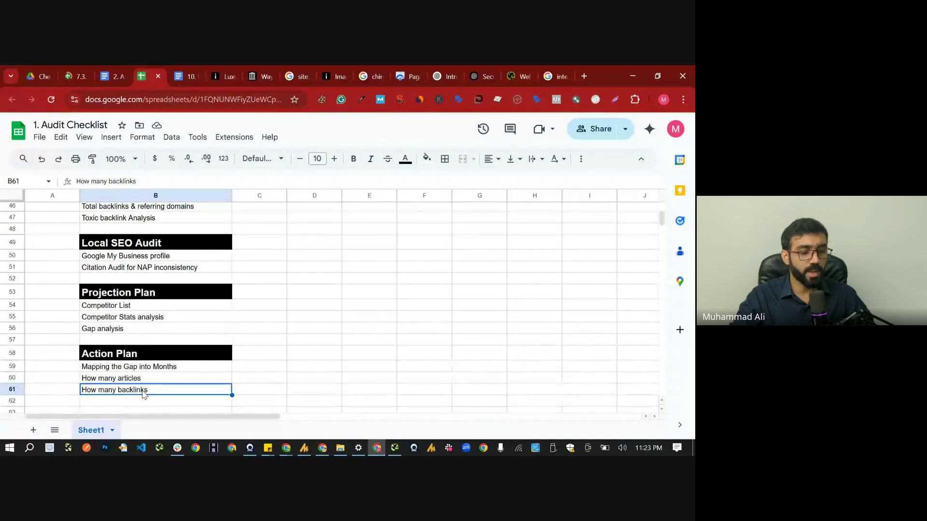
left_click(181, 372)
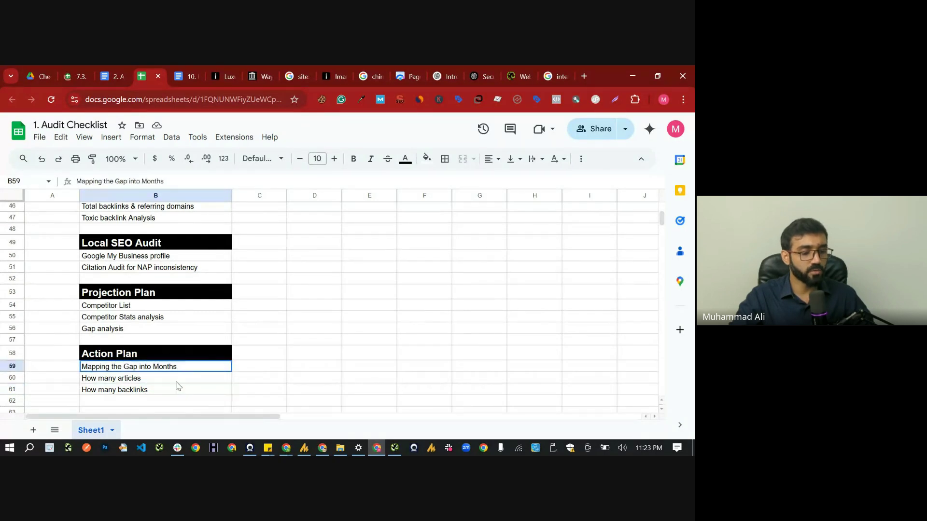
left_click(176, 392, "shift")
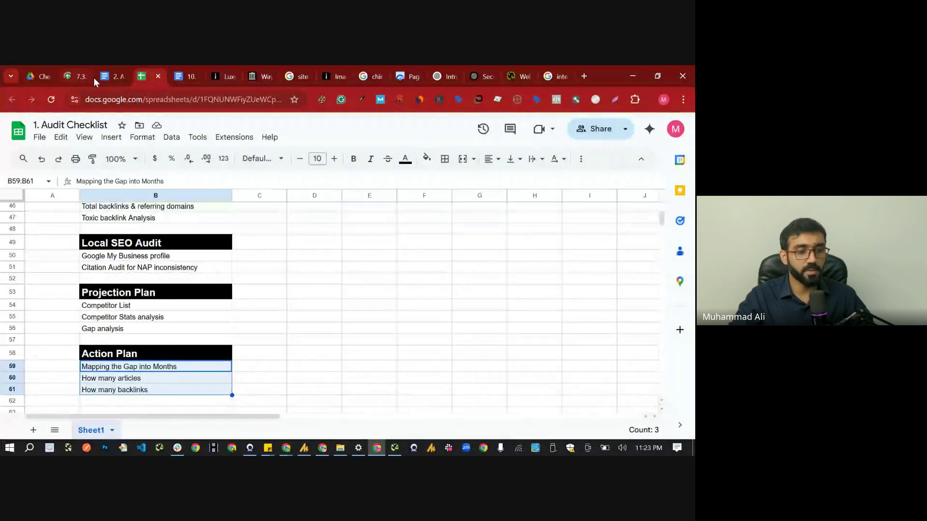
Select the whole checklist range B2:B61, then point out Schema Analysis and Website Speed analysis under Technical SEO Audit
left_click(193, 391)
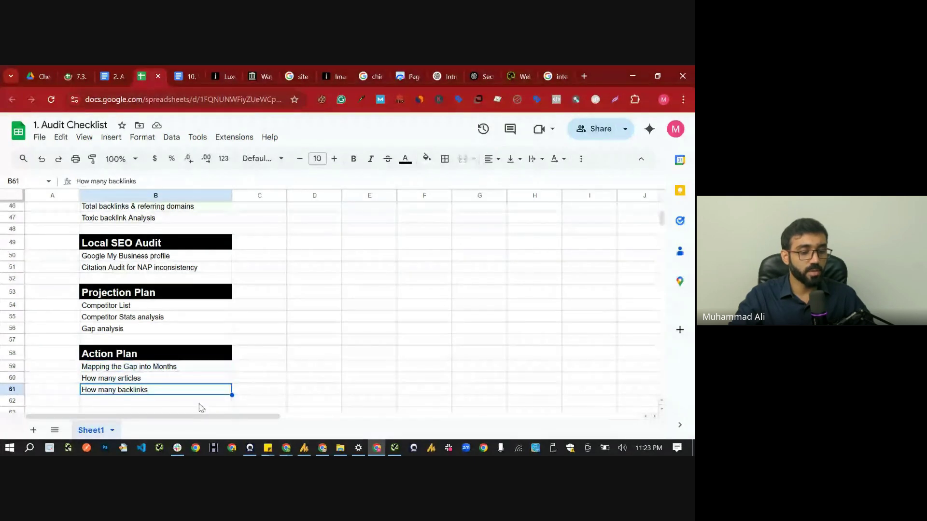
left_click(191, 256, "shift")
left_click_drag(183, 199, 177, 223)
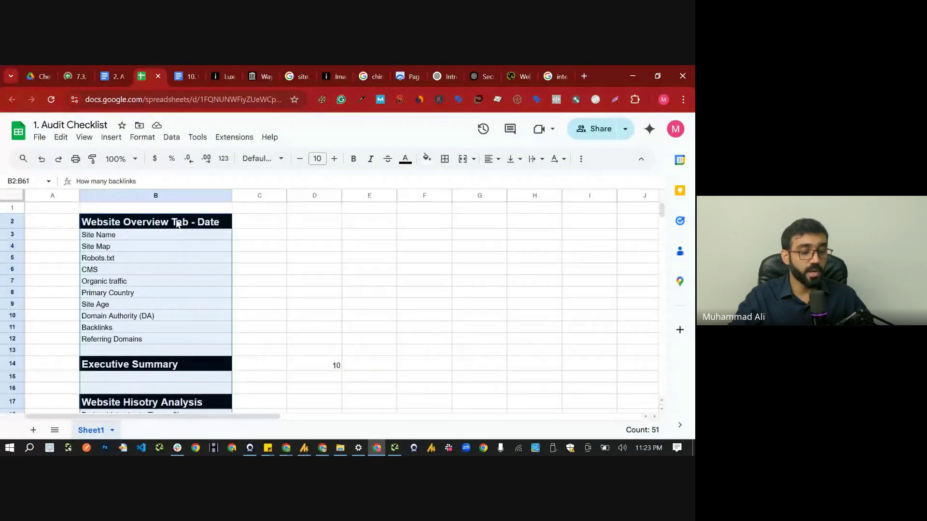
scroll(161, 316, "down", 6)
left_click(143, 318)
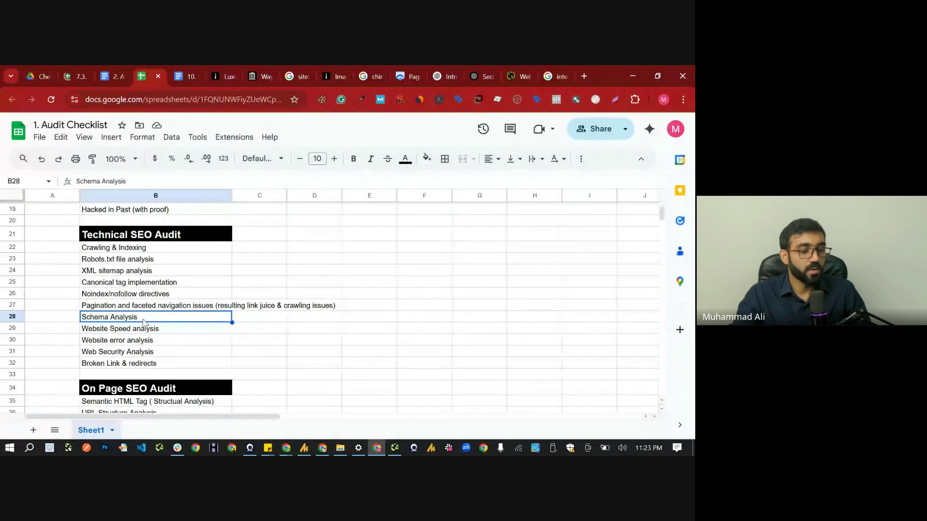
left_click(159, 335)
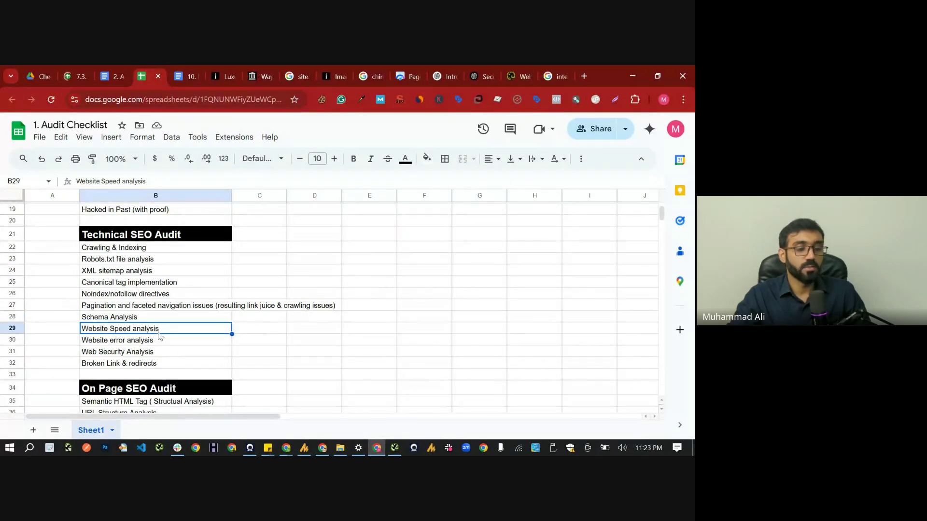
Open the Factors sheet of the 7.3. GMB spreadsheet, widen column A and look through the listed factors
left_click(81, 67)
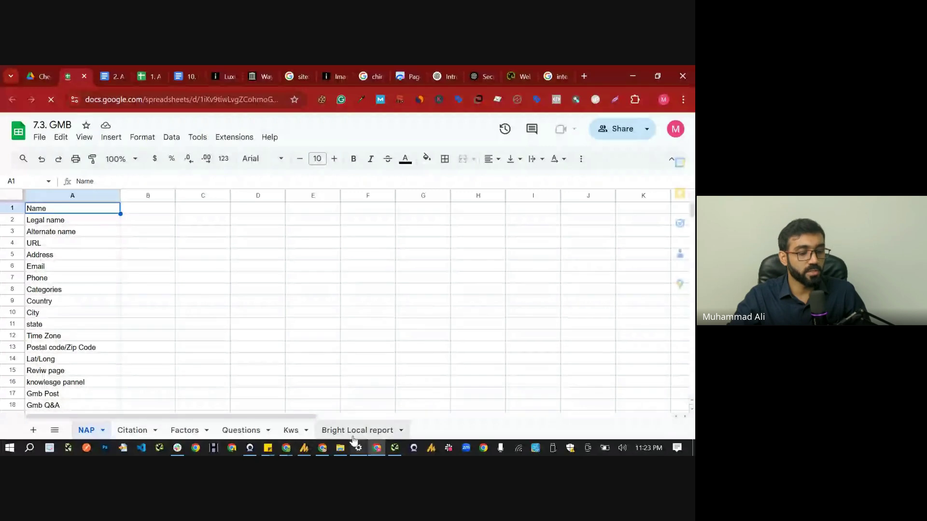
left_click(183, 430)
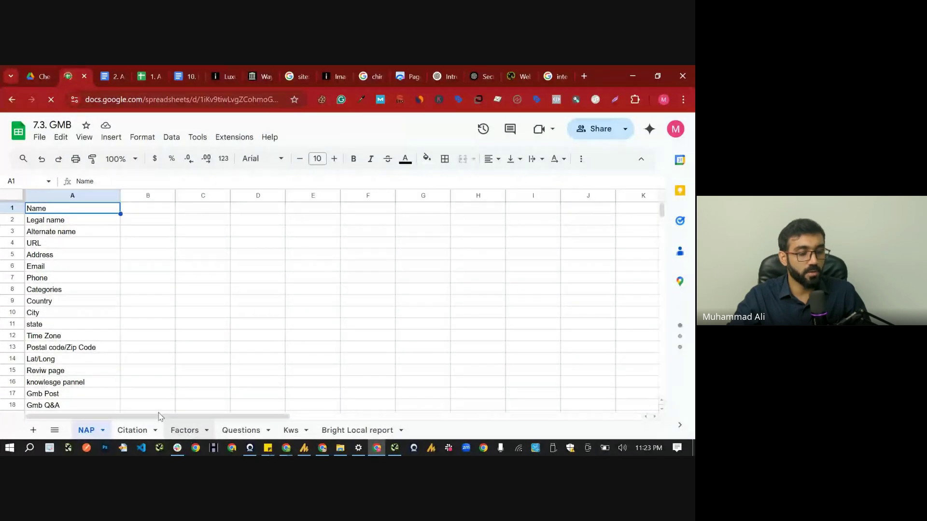
left_click_drag(79, 195, 136, 195)
scroll(160, 242, "down", 12)
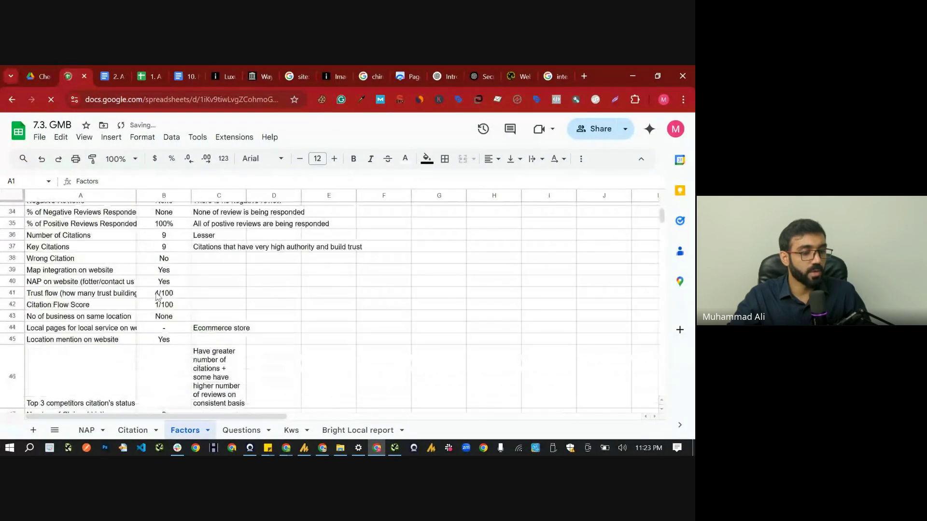
scroll(156, 321, "up", 12)
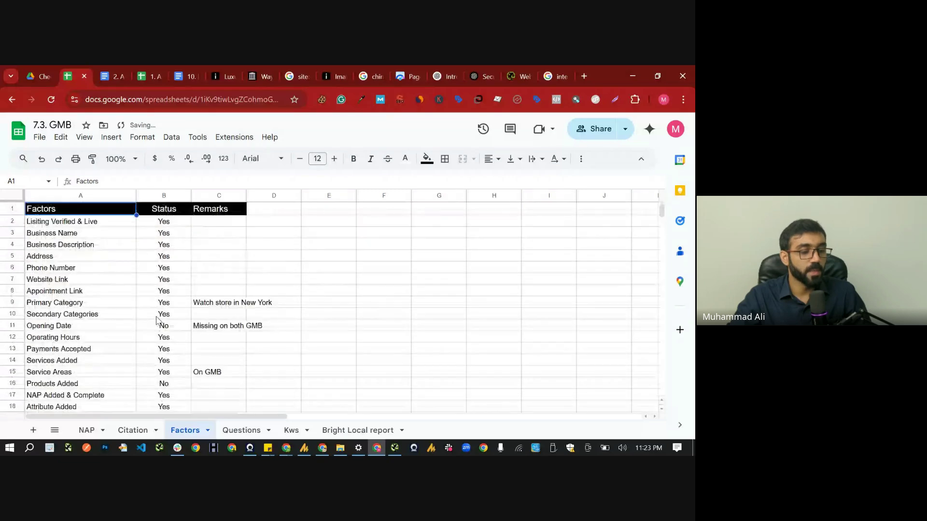
Look over the Bright Local report's week1 link and the NAP and Citation sheets, then return to the 2. Audit document
left_click(355, 431)
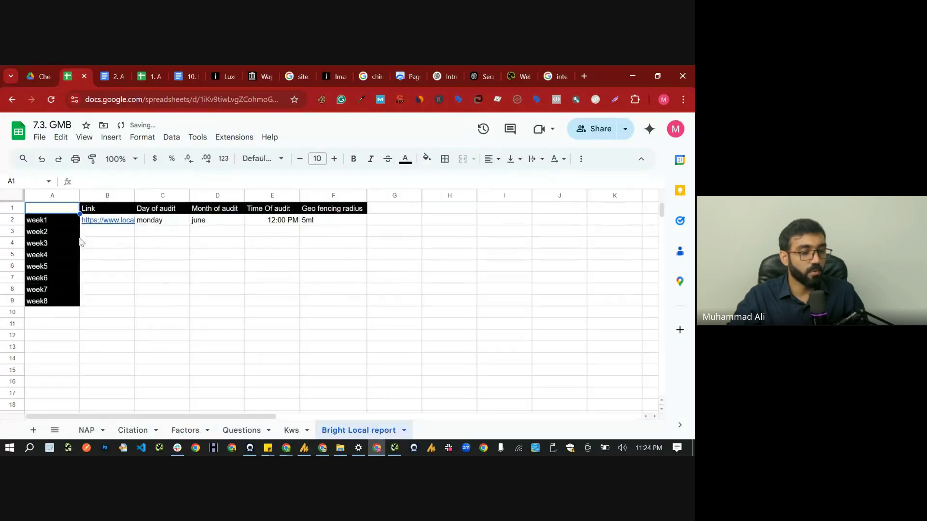
left_click(124, 223)
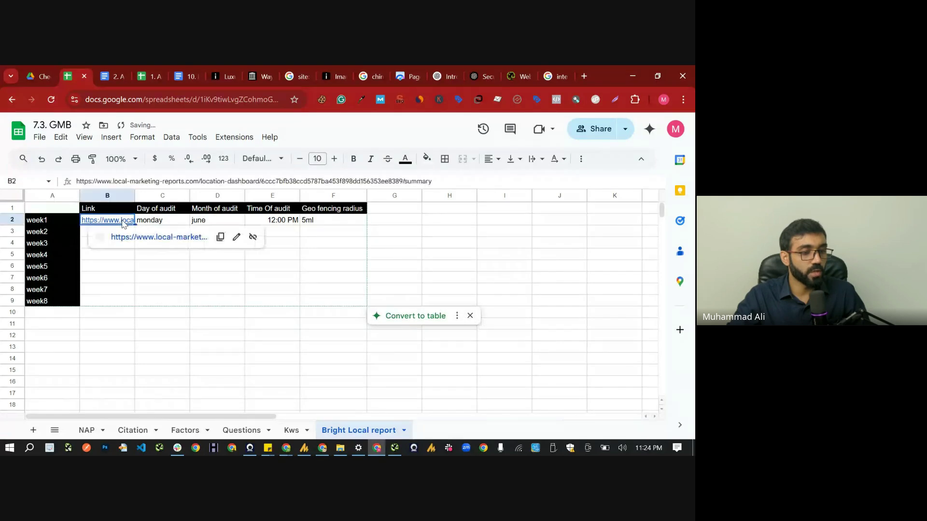
left_click(91, 429)
left_click(126, 429)
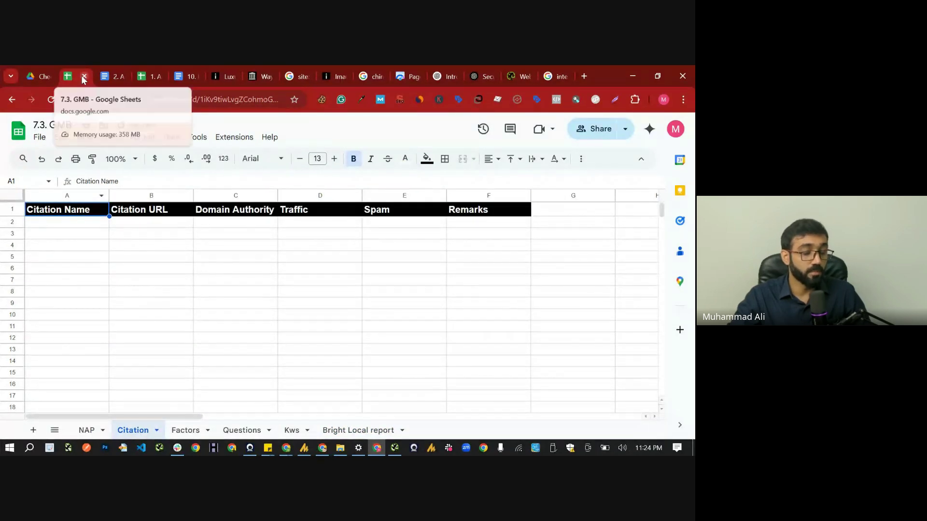
left_click(112, 68)
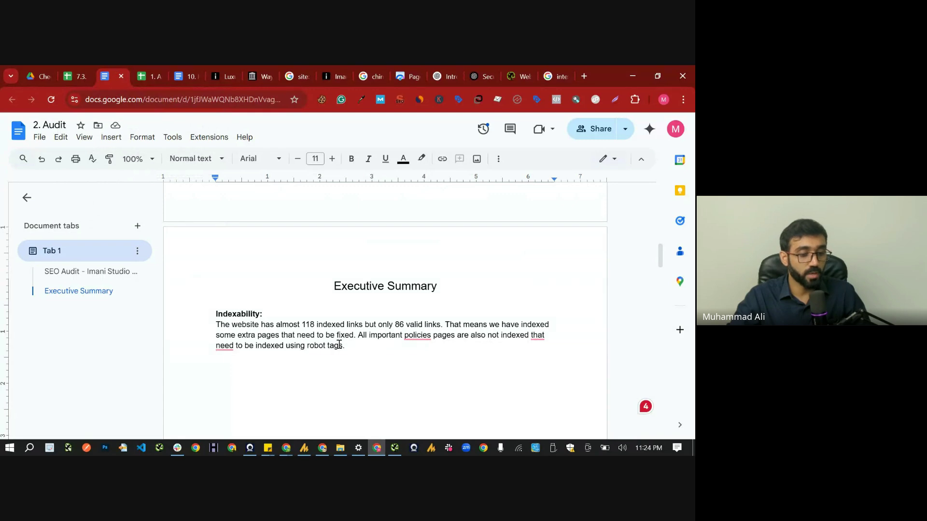
mouse_move(375, 451)
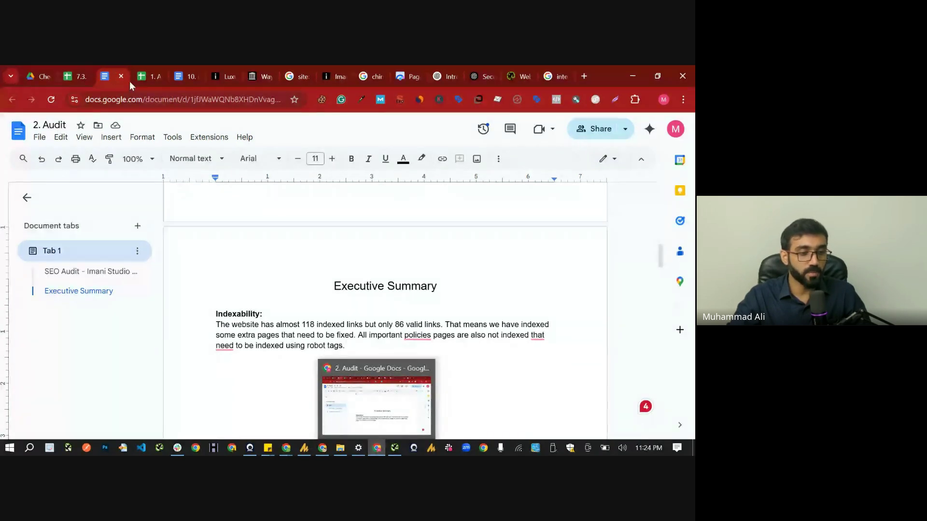
Switch to the Google Meet call and open its recording management
left_click(632, 72)
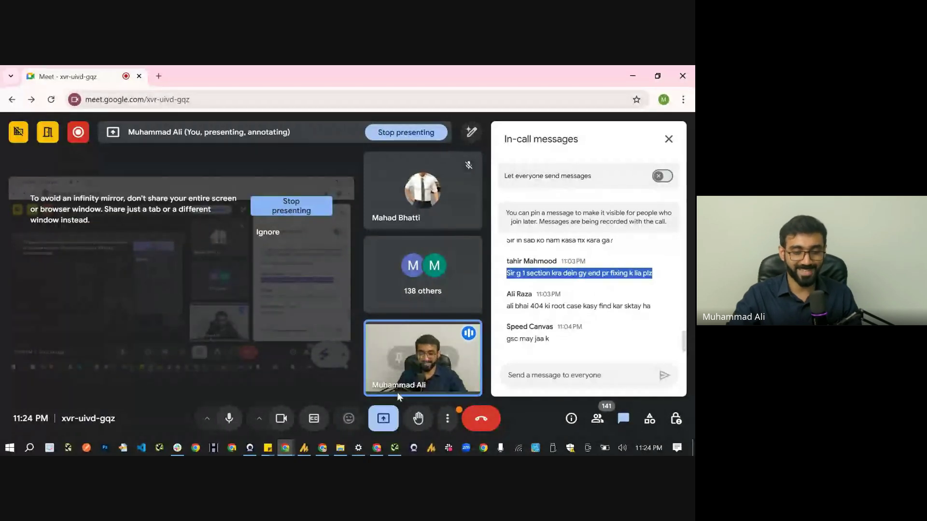
left_click(447, 419)
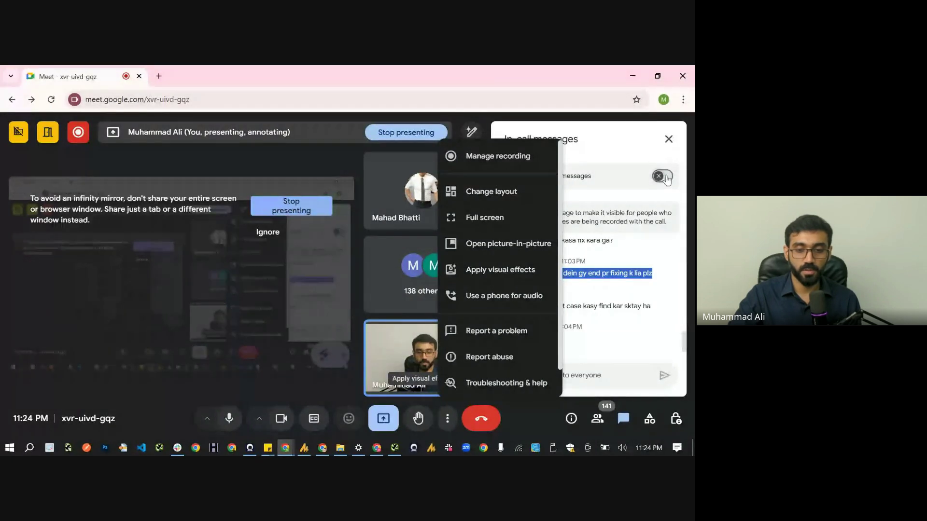
left_click(464, 156)
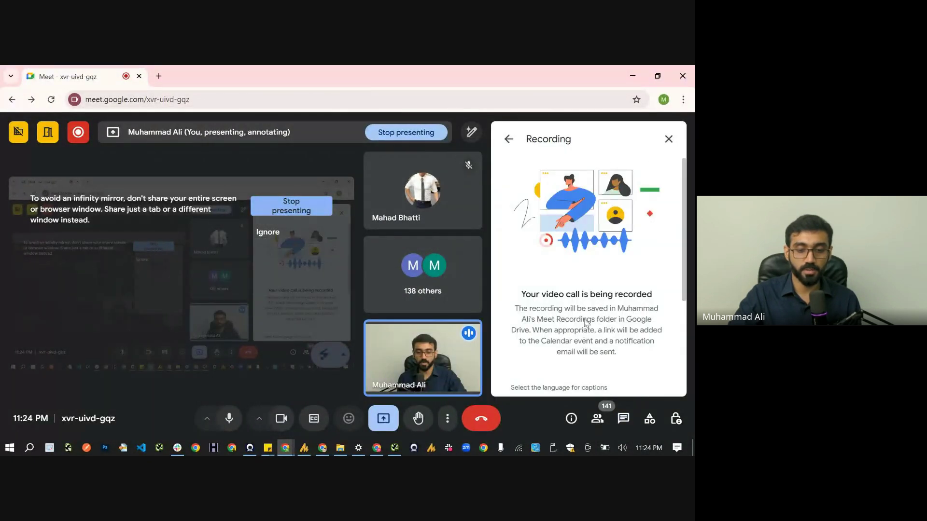